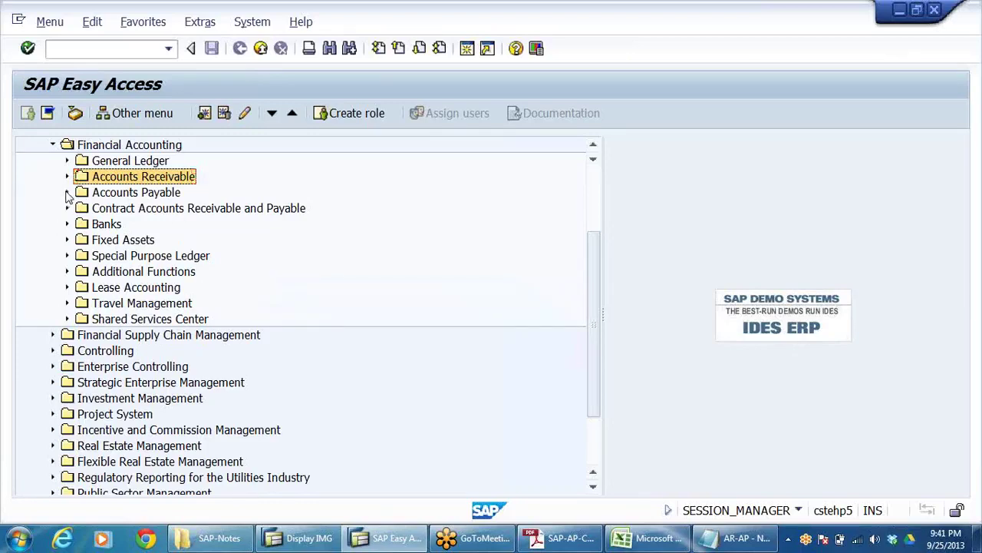
Step: Open the FB03 display transaction from the Accounts Payable document functions and return to the SAP menu
click(67, 193)
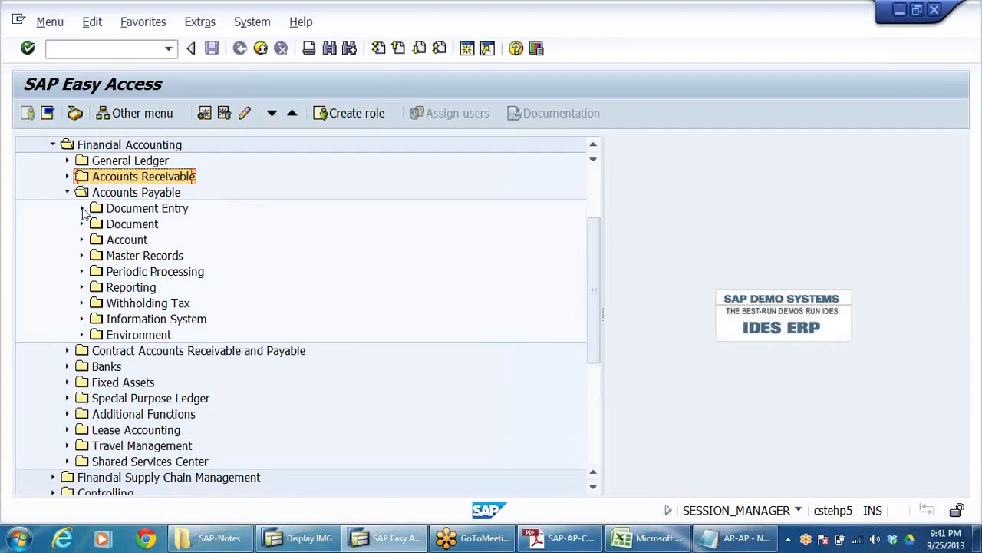
click(81, 224)
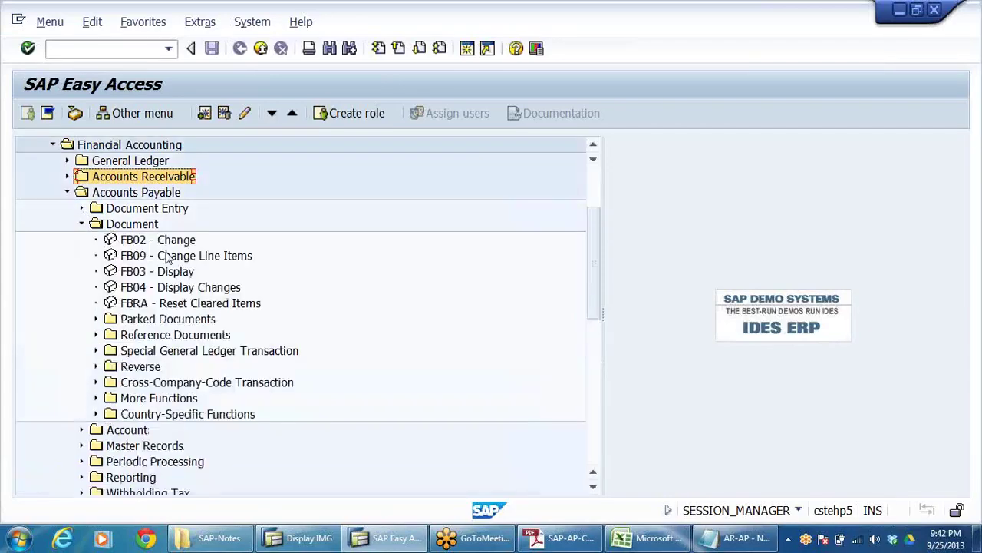
click(165, 241)
click(158, 275)
double_click(158, 273)
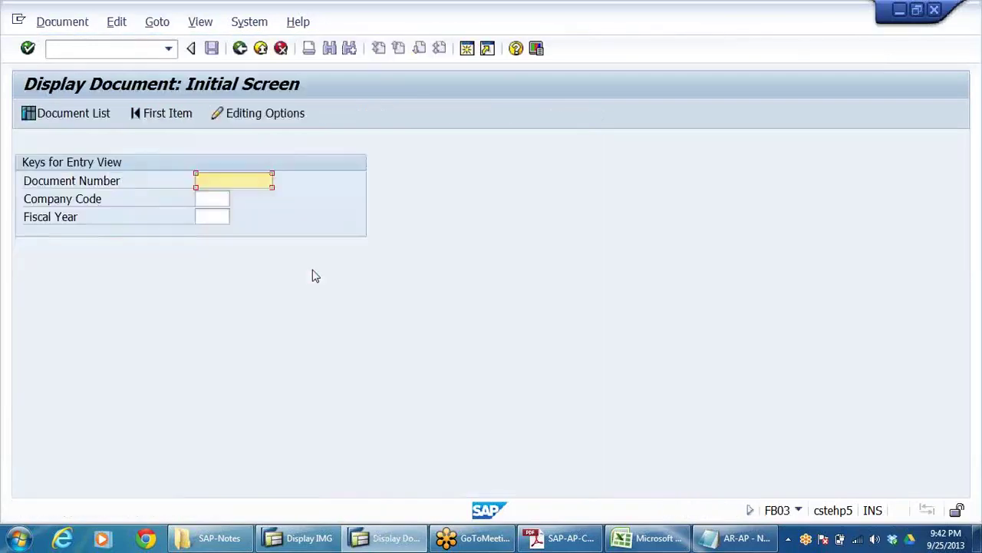
click(261, 49)
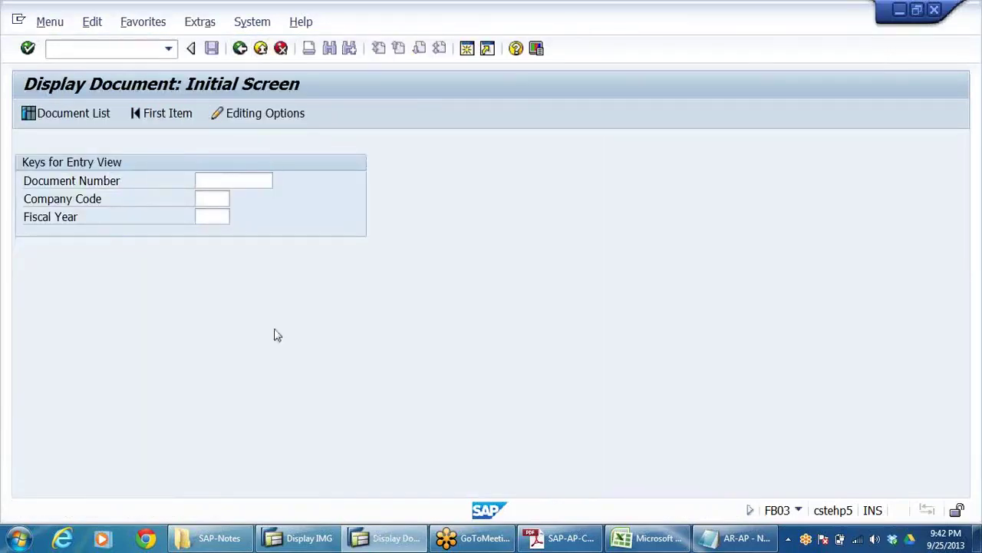
Step: Open the FK10N vendor balance display from the Accounts Payable account functions, with company code DRLB and fiscal year 2013
scroll(204, 369, down, 2)
double_click(122, 368)
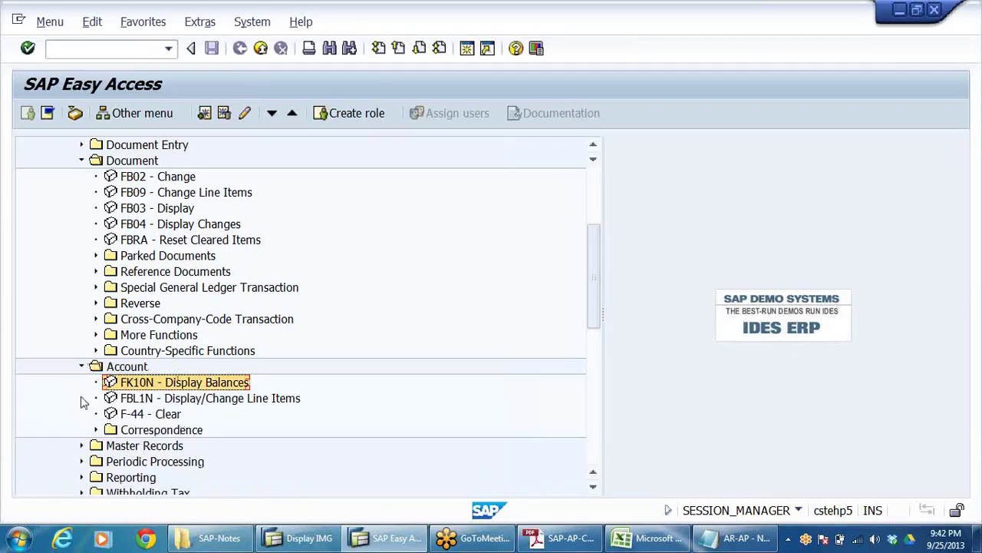
key(Return)
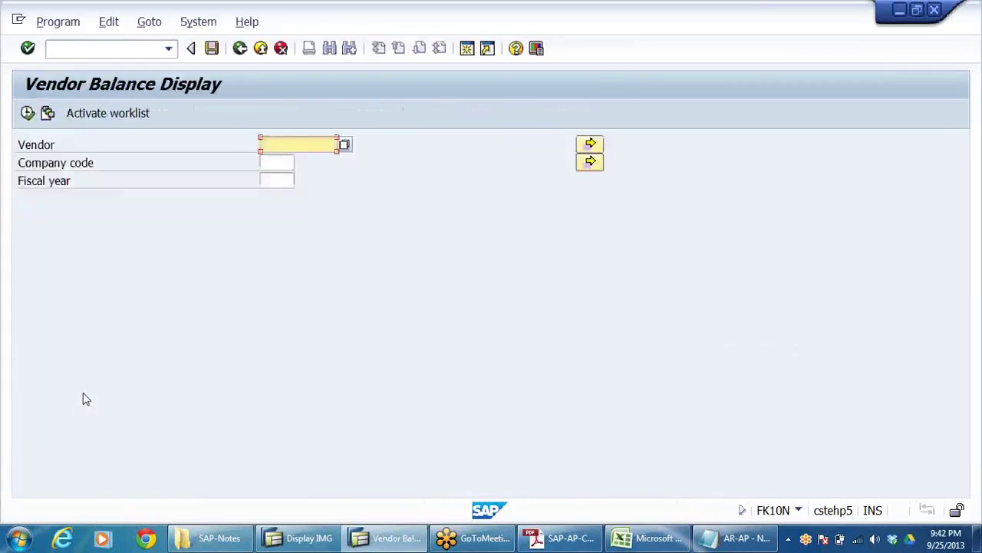
click(268, 166)
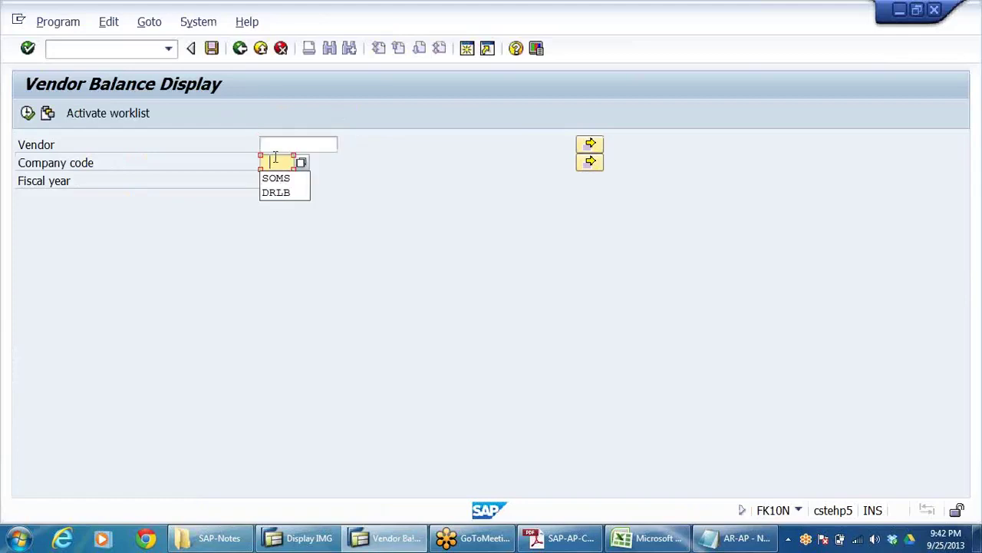
click(278, 191)
click(283, 180)
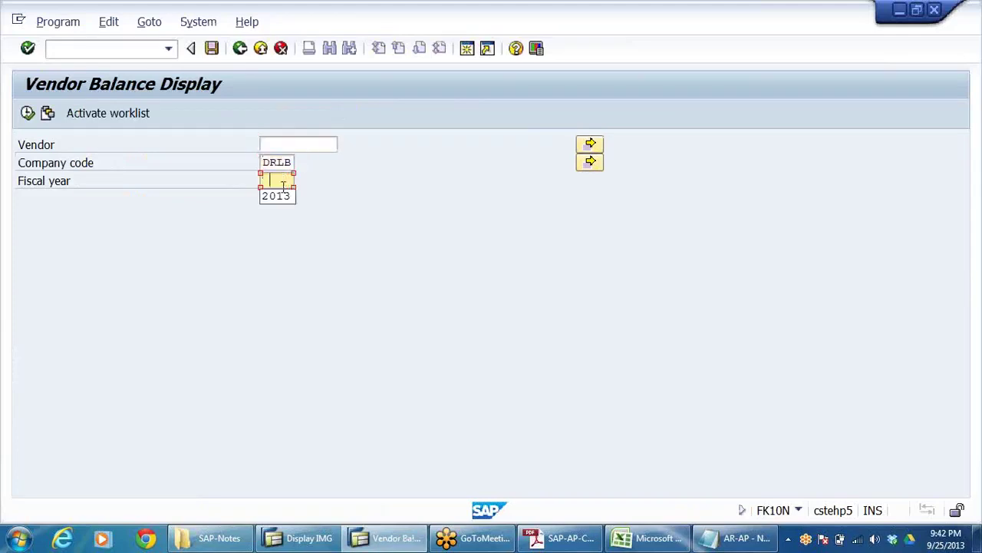
click(280, 195)
click(297, 150)
Step: Search the vendor value list for vendors in company code DRLB, and leave the vendor balance display
click(343, 146)
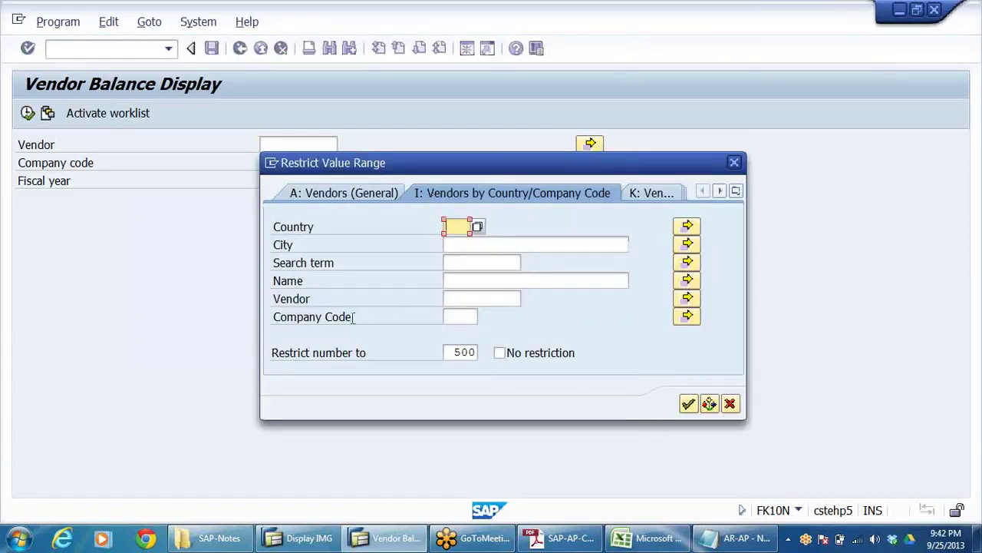
click(461, 316)
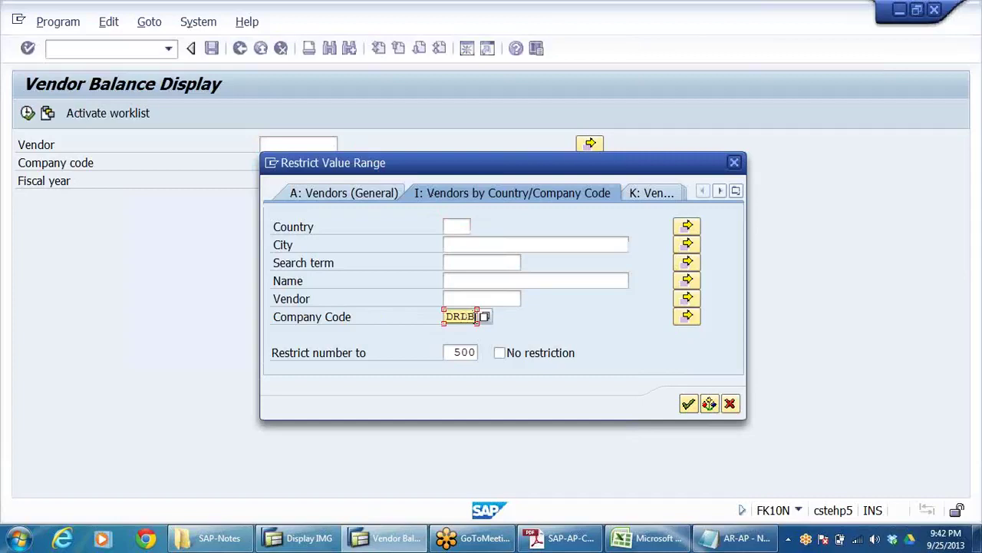
key(Return)
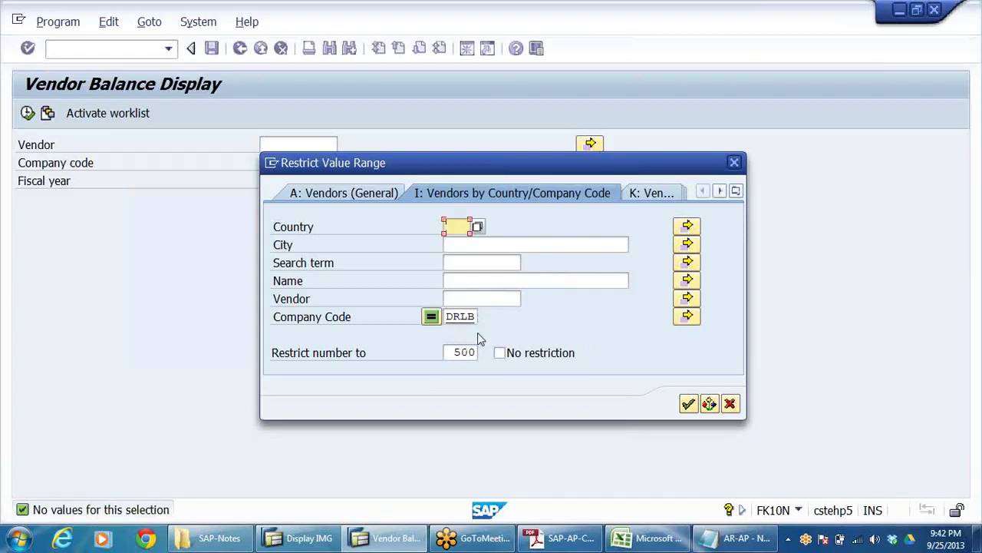
click(496, 298)
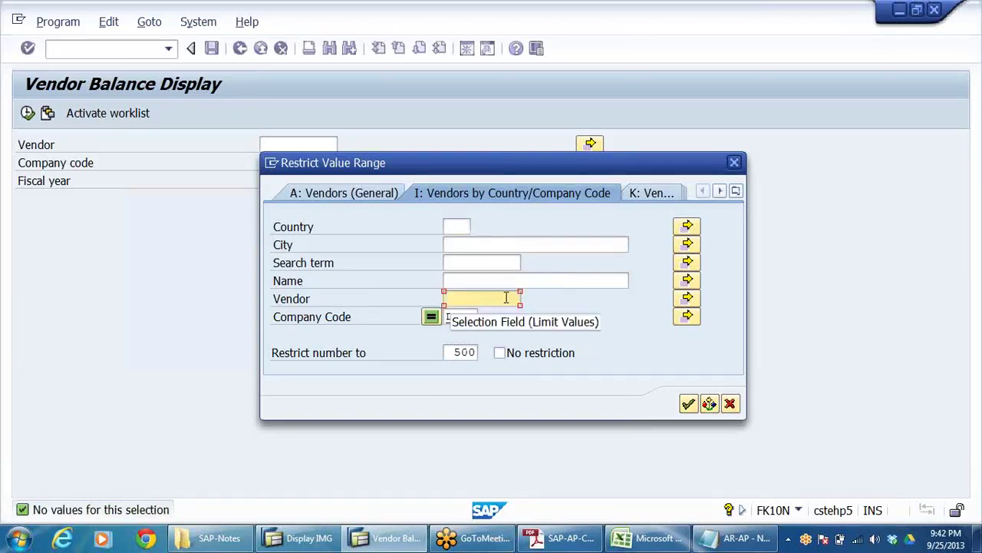
click(735, 163)
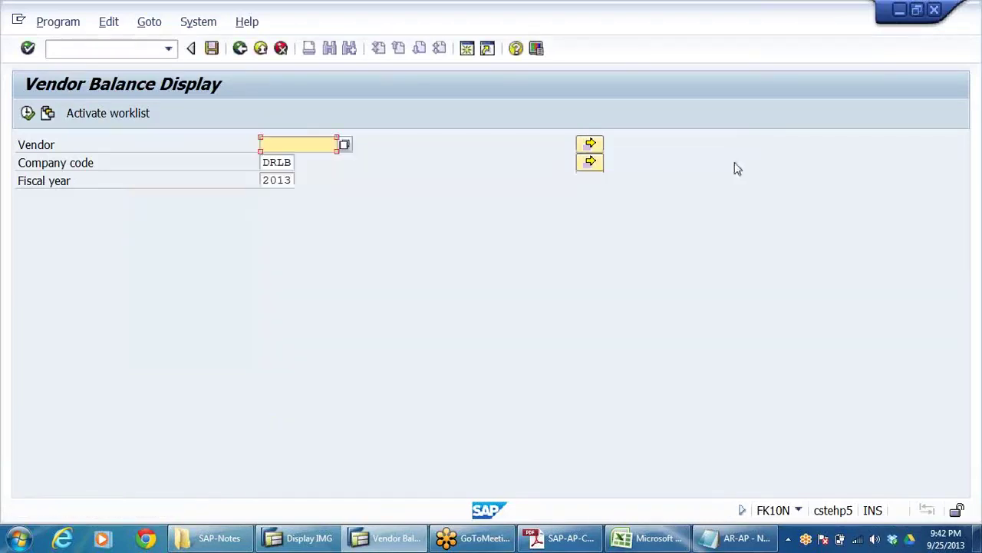
click(260, 49)
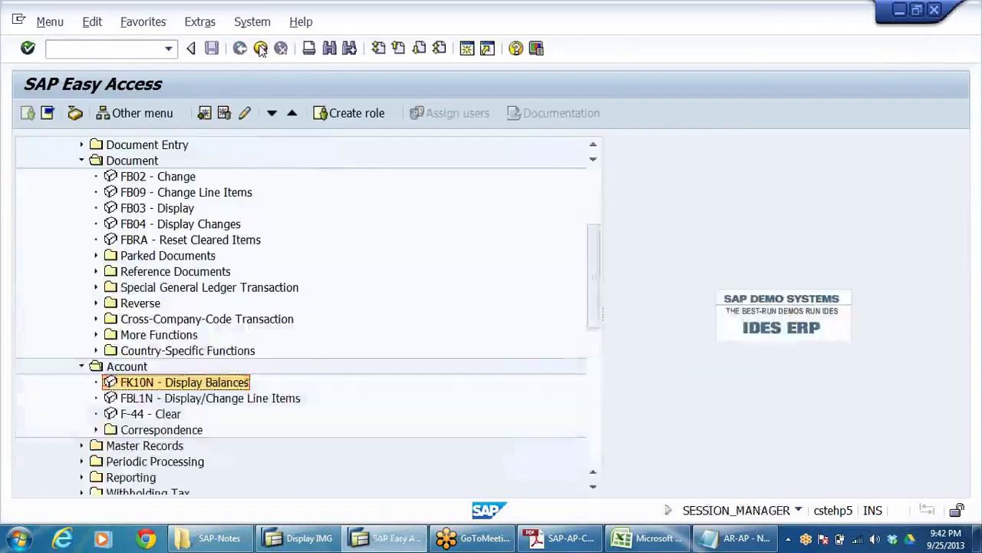
Step: Open the FK02 change vendor transaction from the Accounts Payable master records and set company code DRLB
scroll(366, 313, up, 2)
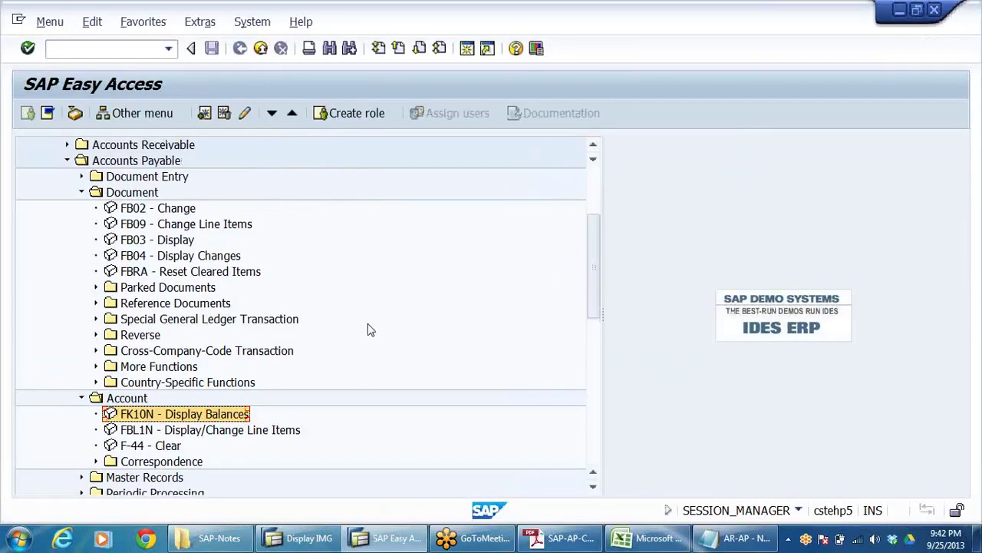
scroll(368, 330, down, 3)
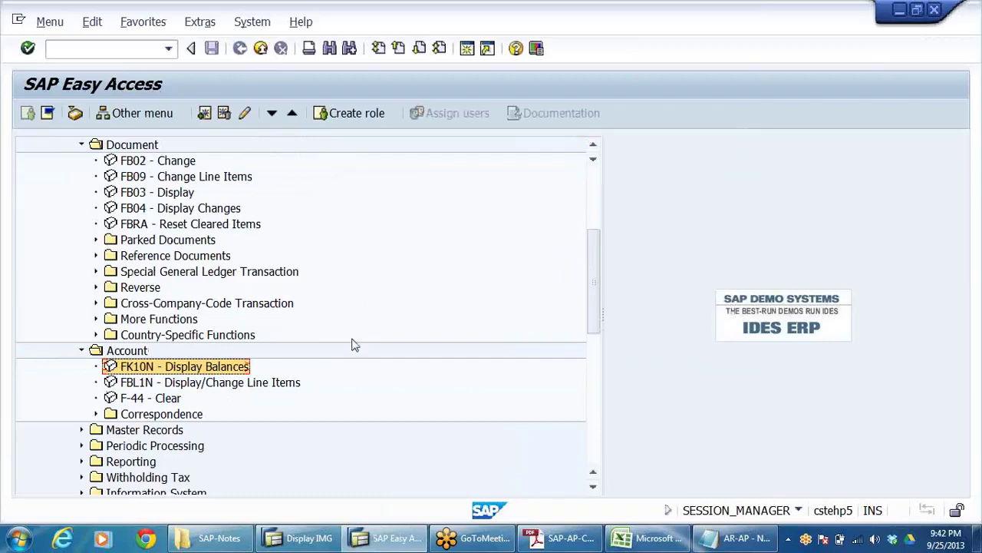
click(82, 430)
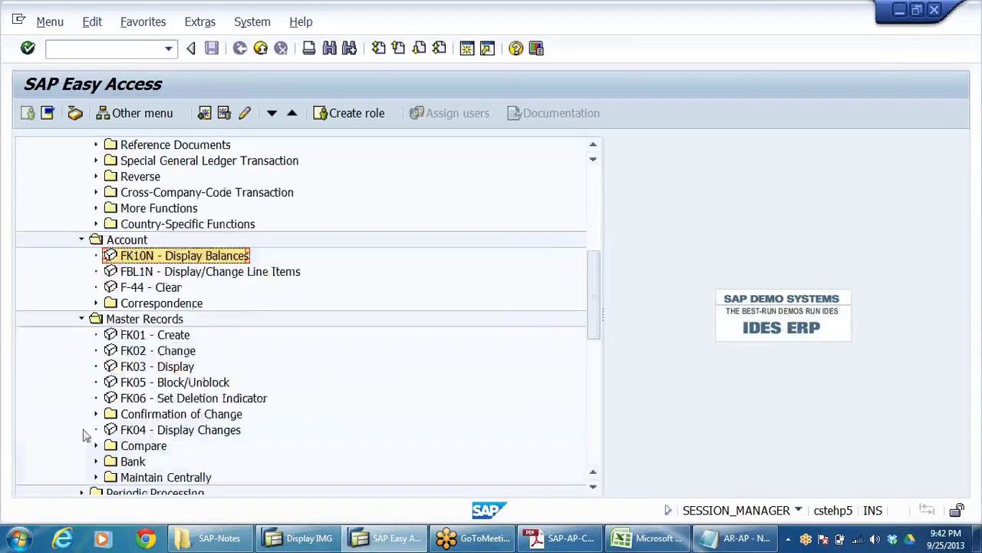
click(169, 335)
click(164, 351)
double_click(163, 353)
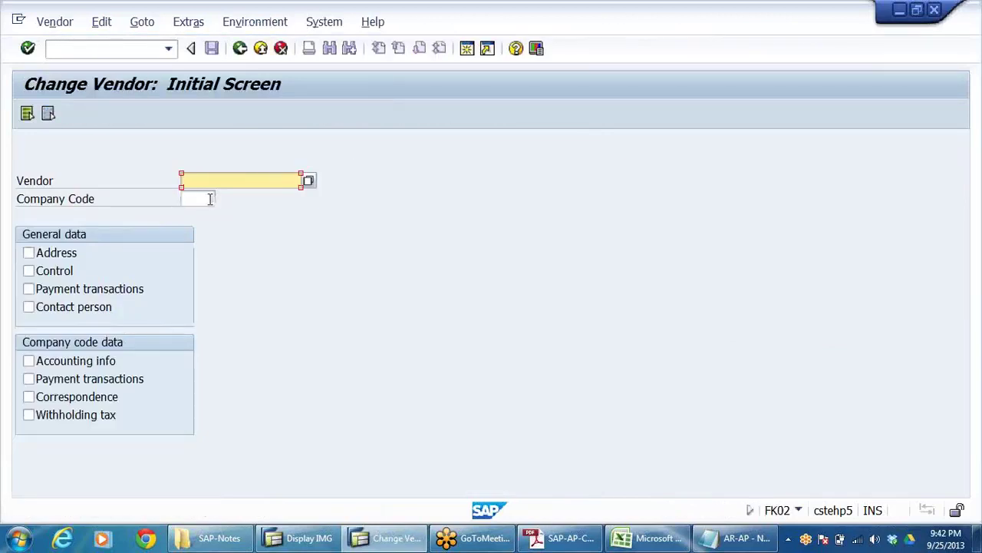
click(210, 199)
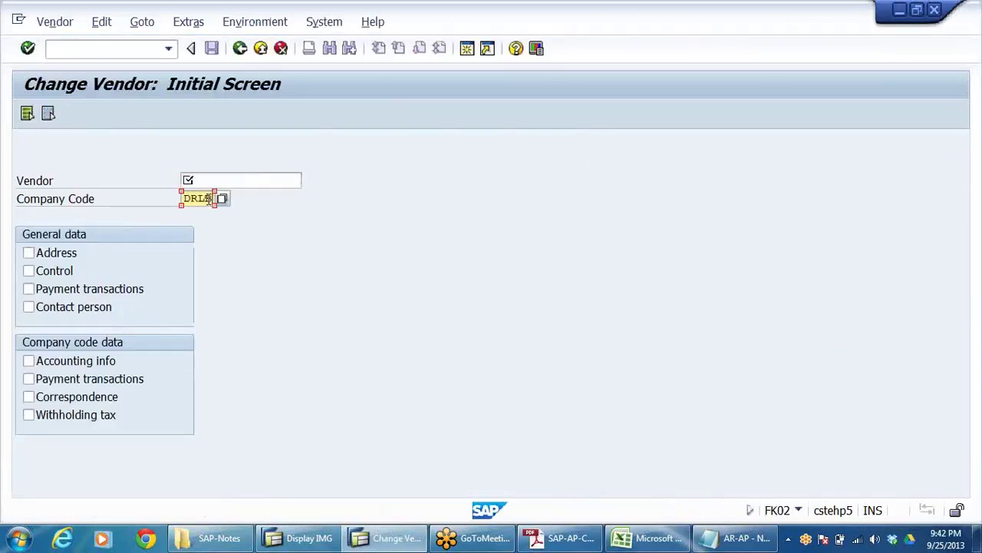
click(253, 182)
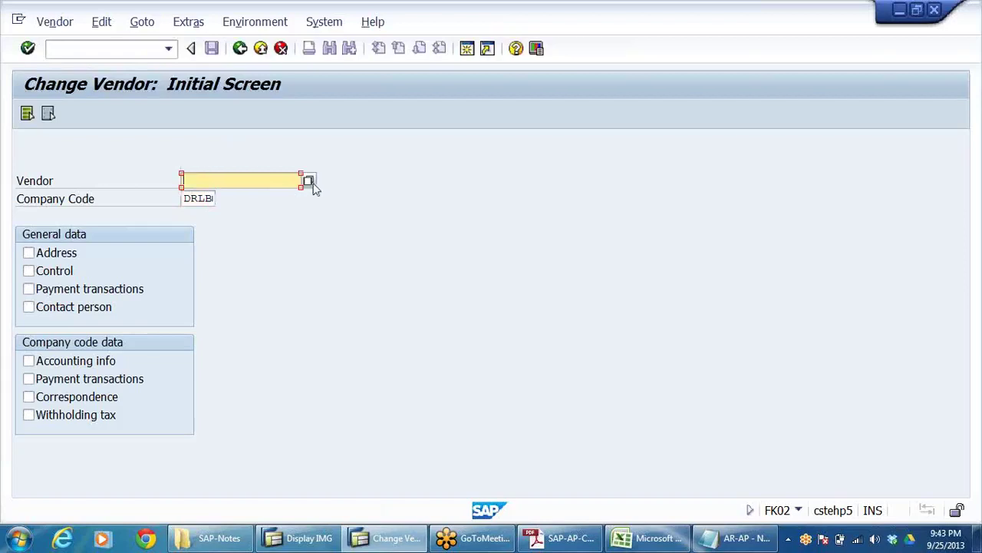
Step: Search for vendors belonging to company code DRLB, and leave the change vendor transaction
click(312, 184)
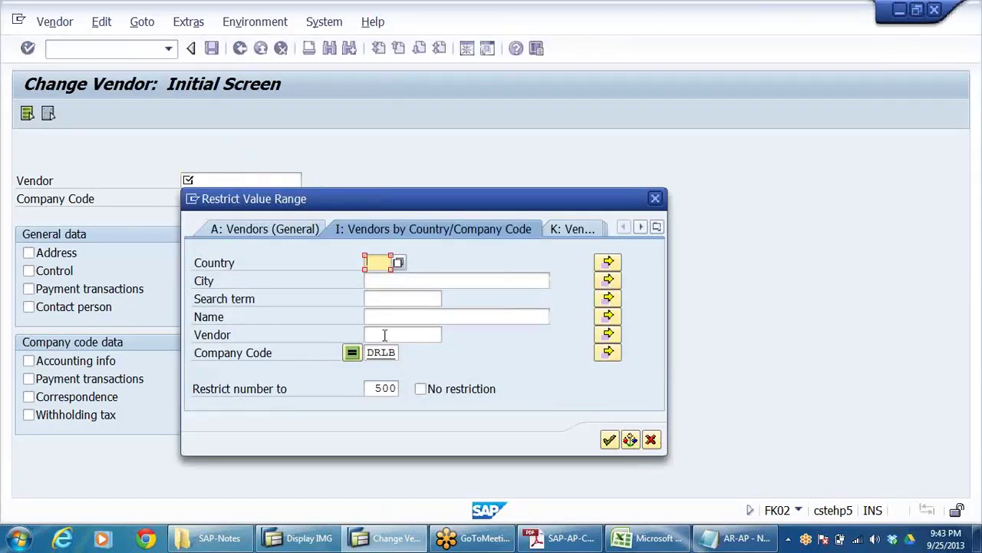
click(608, 438)
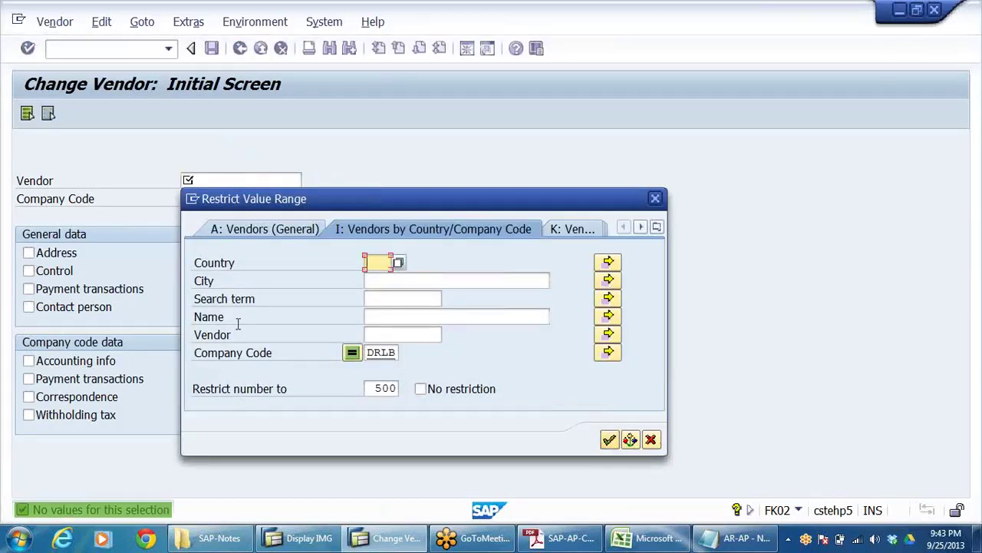
click(630, 439)
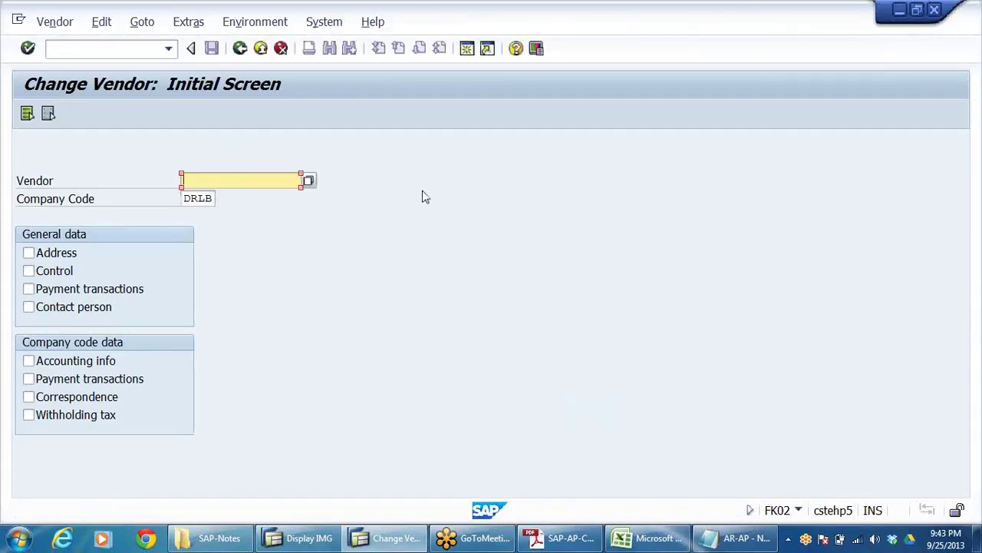
click(261, 49)
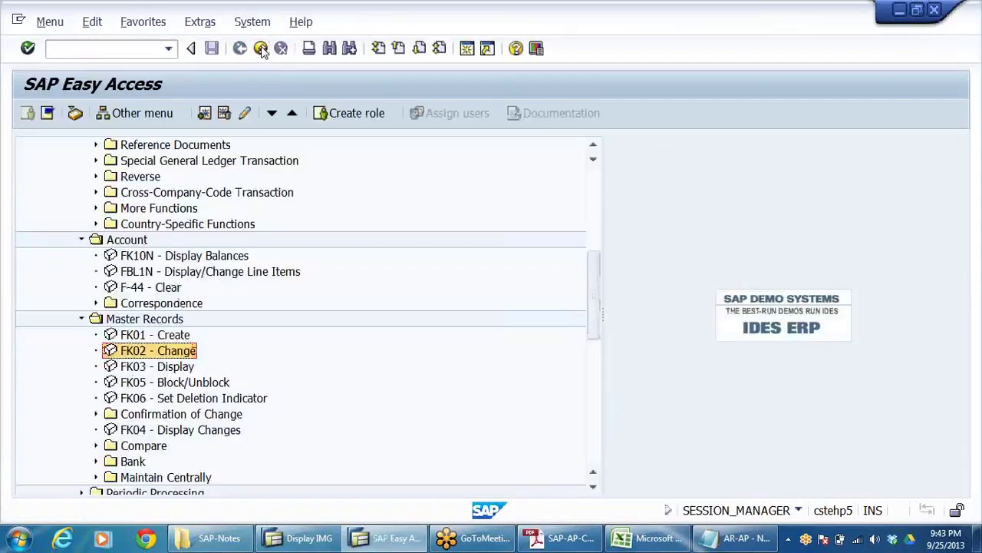
Step: Run transaction FB03 by its code and set company code DRLB and fiscal year 2013
scroll(268, 189, up, 4)
click(109, 50)
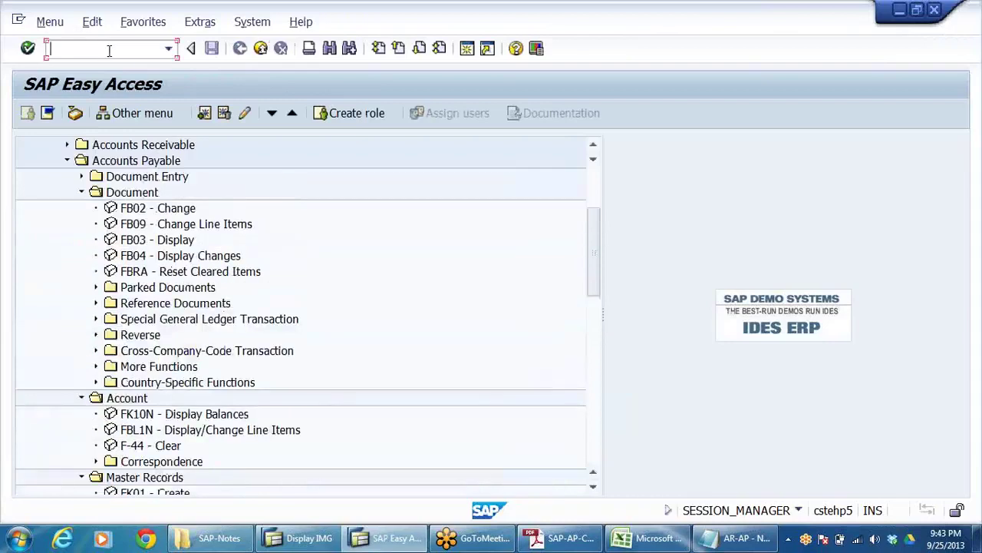
text(FN03)
key(Return)
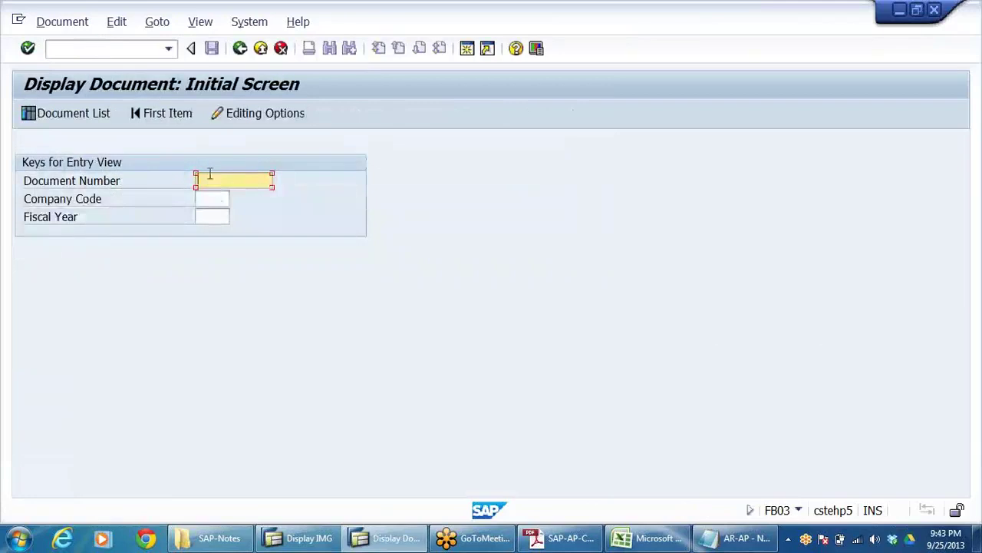
click(217, 205)
click(236, 198)
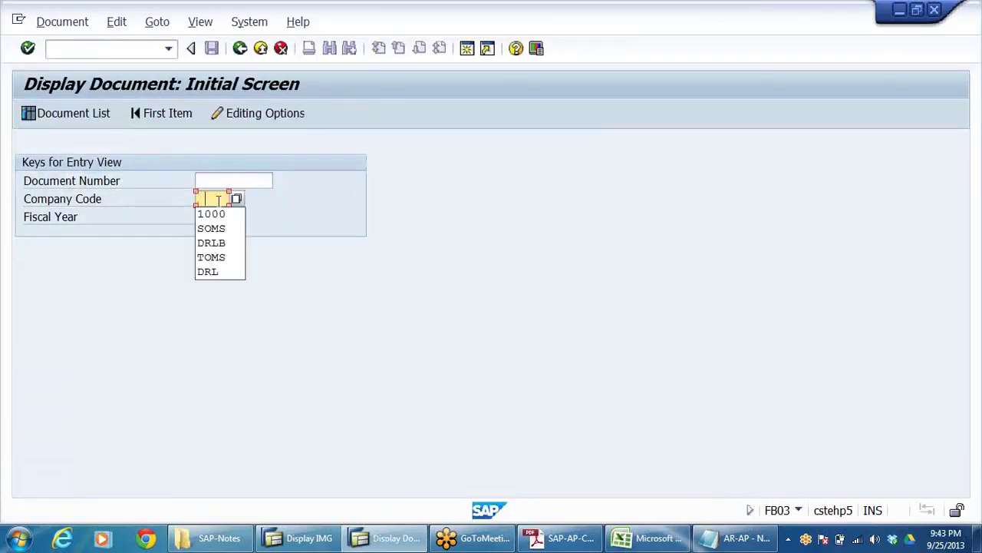
click(218, 243)
click(216, 216)
click(217, 234)
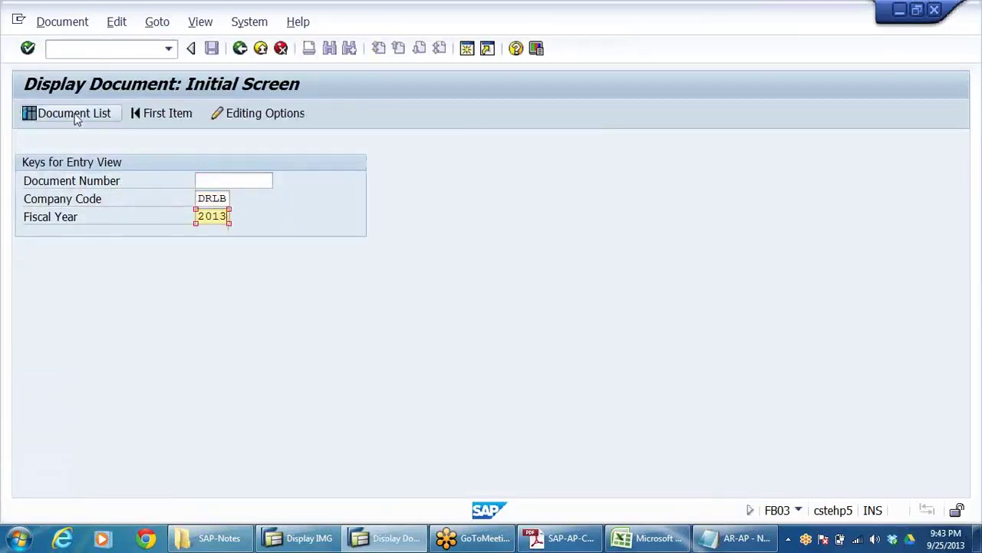
Step: Run the document list for company code DRLB and examine the posted documents' numbers, types and dates
click(75, 117)
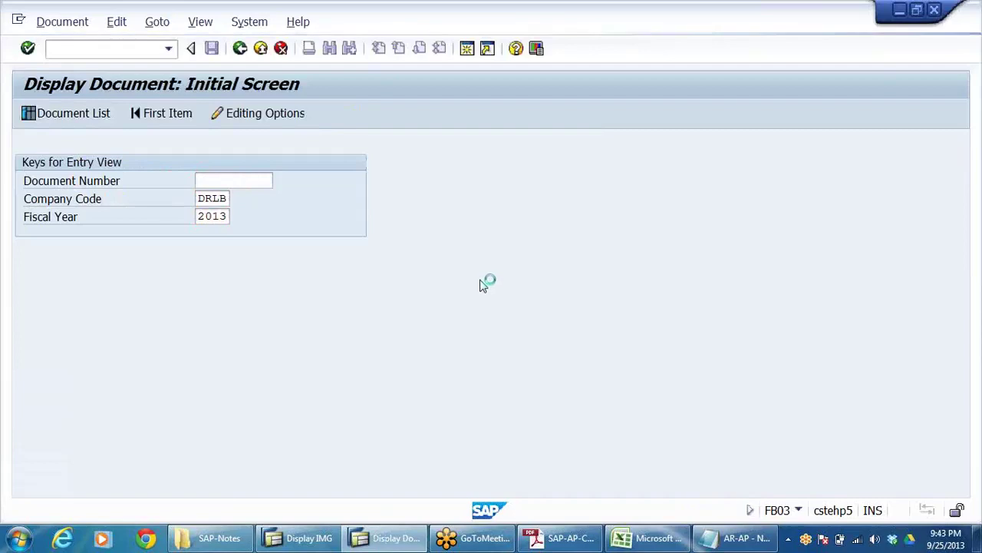
click(28, 113)
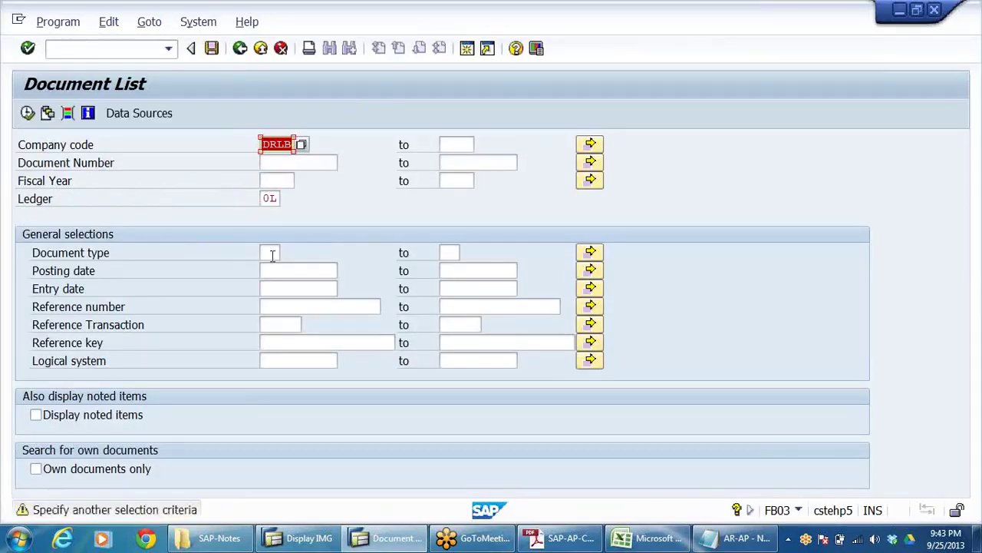
key(Return)
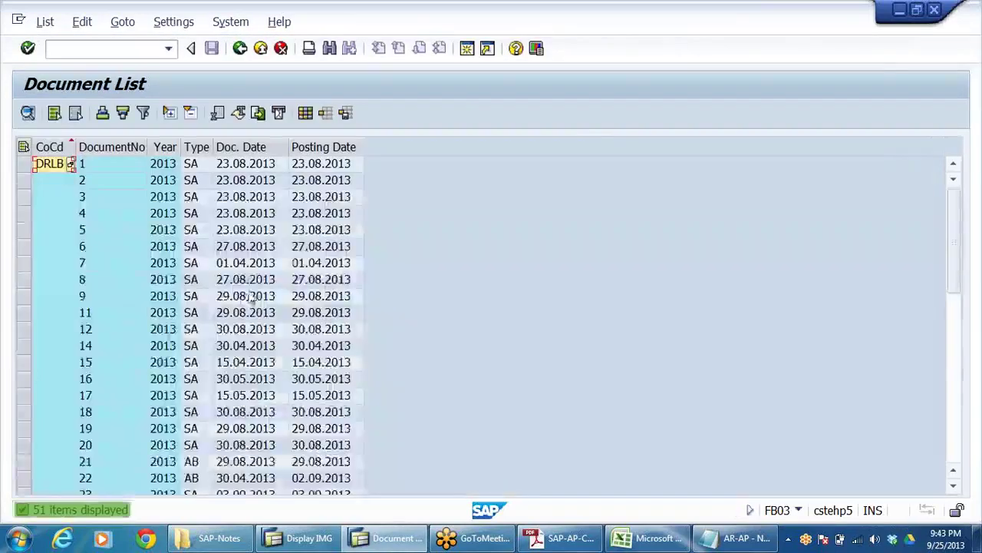
click(261, 295)
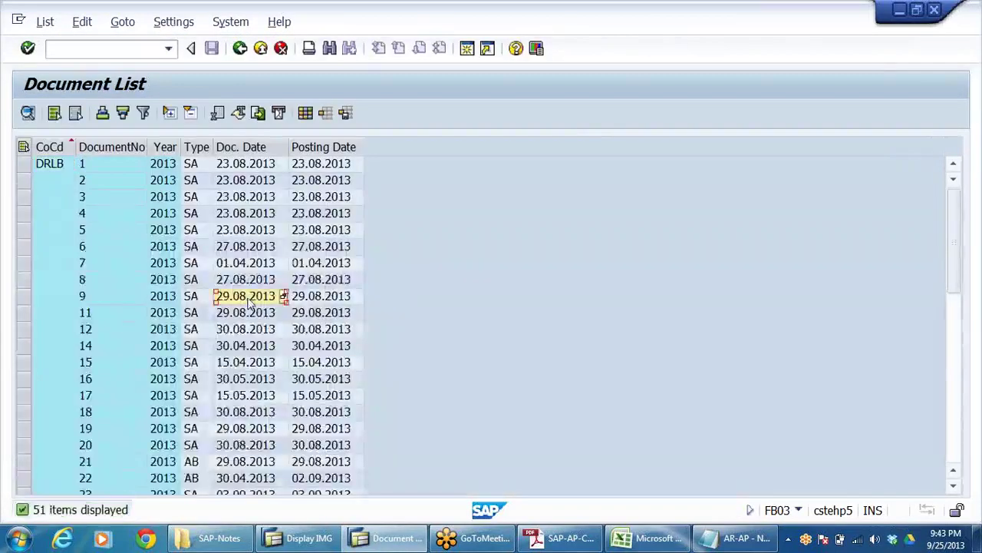
scroll(260, 315, down, 6)
scroll(260, 315, down, 5)
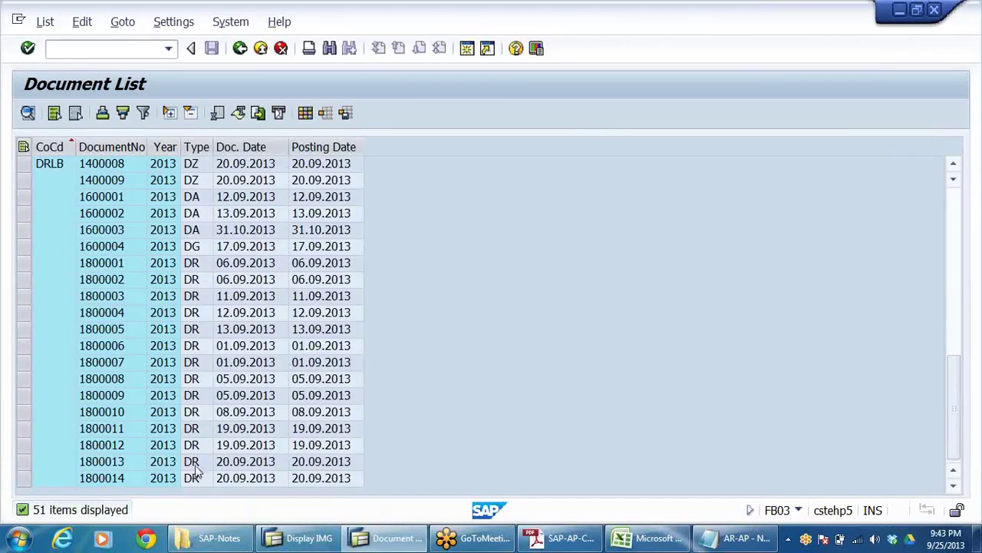
scroll(260, 404, up, 4)
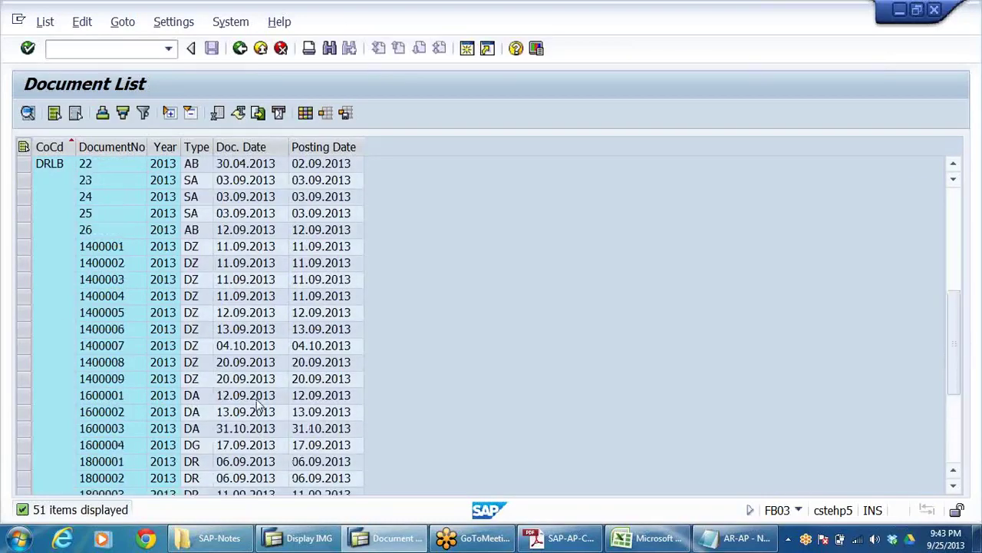
scroll(239, 390, down, 4)
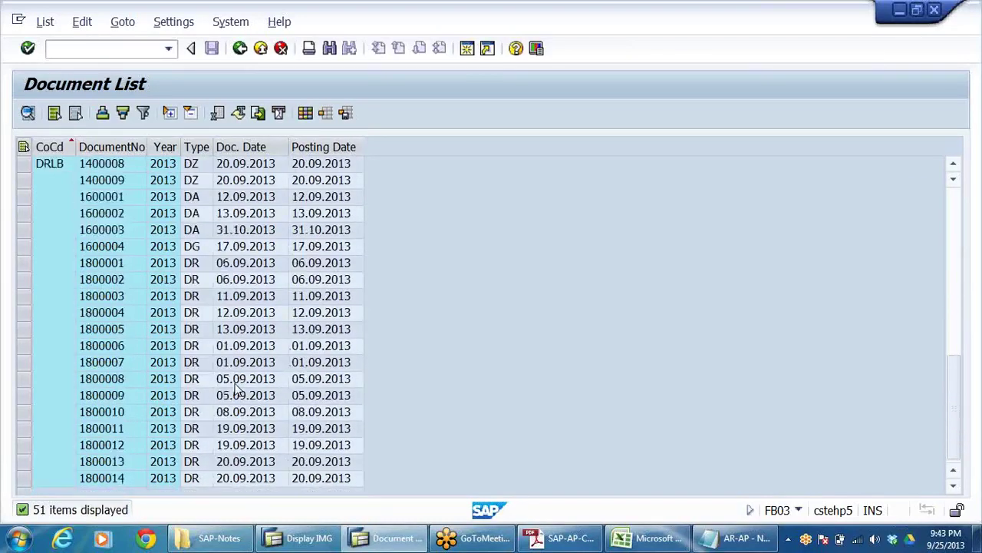
Step: Go back to the start of the DRLB document list, and leave FB03 for the SAP Easy Access menu
scroll(239, 391, up, 10)
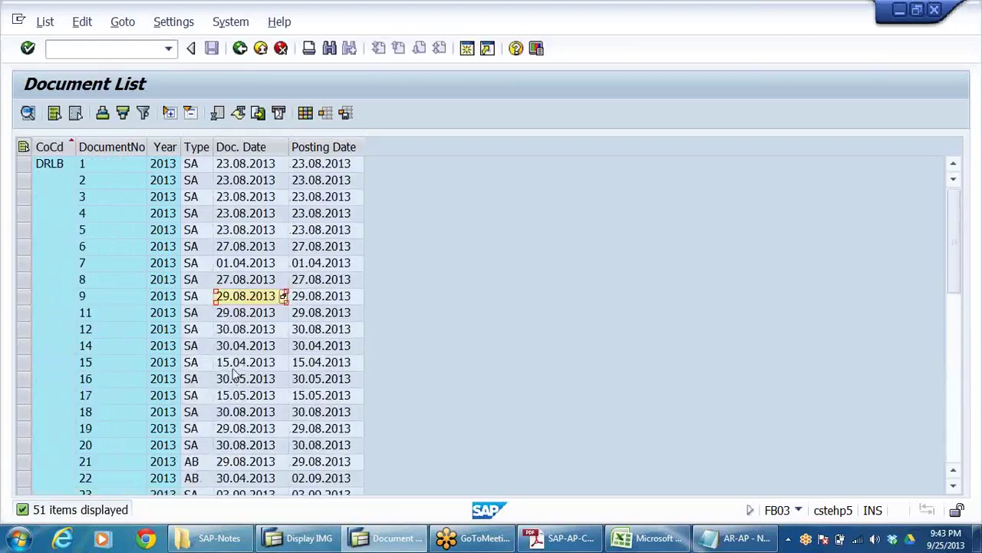
click(258, 47)
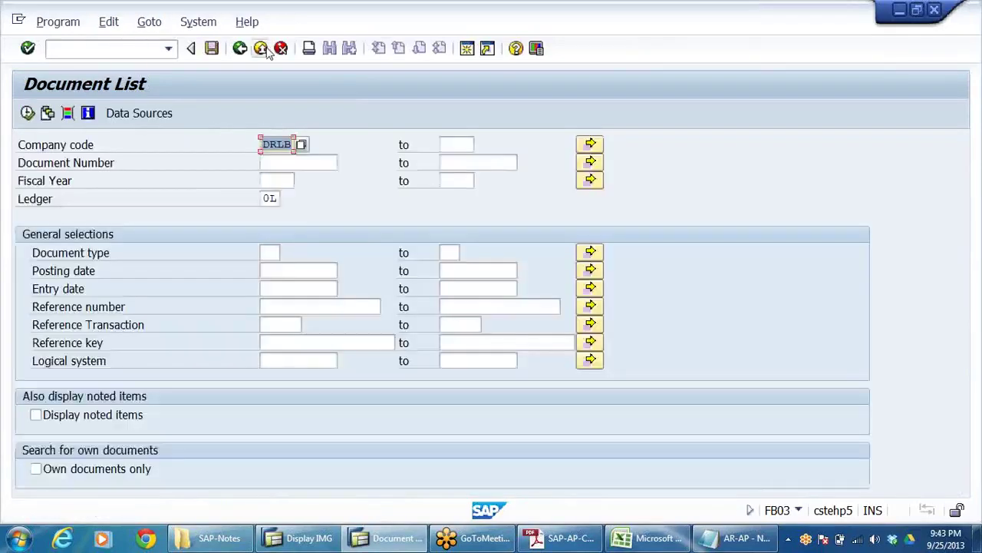
click(262, 47)
click(261, 49)
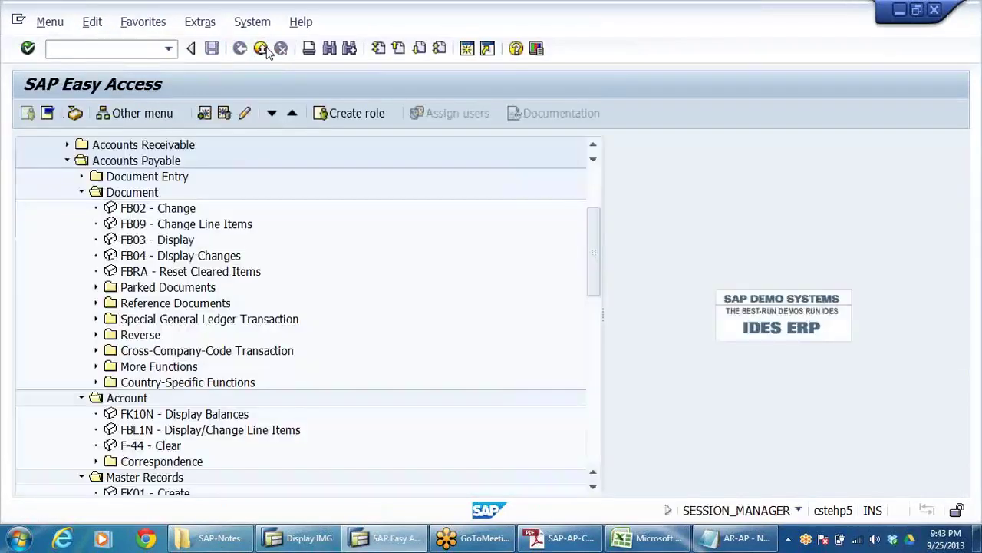
Step: Run transaction FS00 by its code to edit G/L accounts centrally
click(157, 51)
text(FS00)
key(Return)
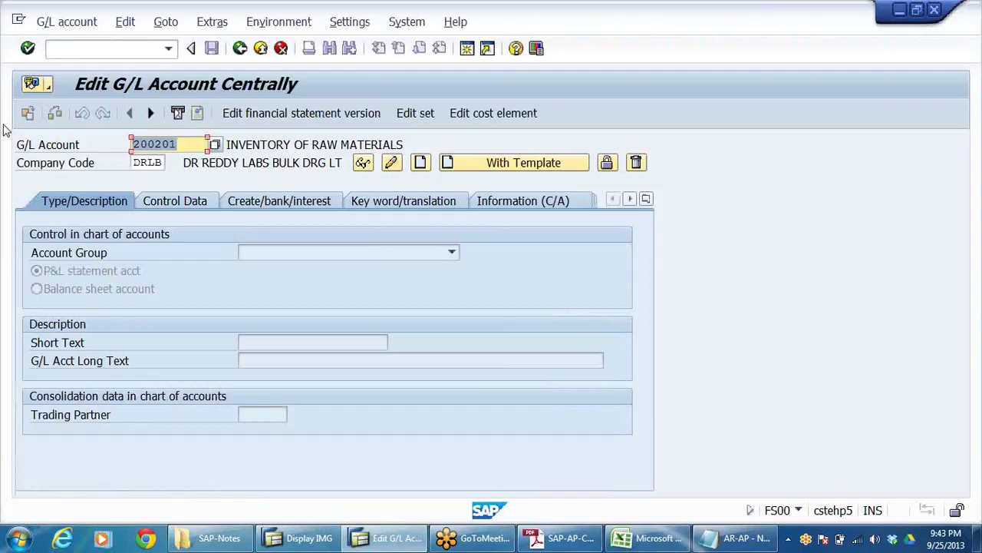
Step: Search for all G/L accounts in company code DRLB, examine the list, and leave FS00 without choosing an account
key(Delete)
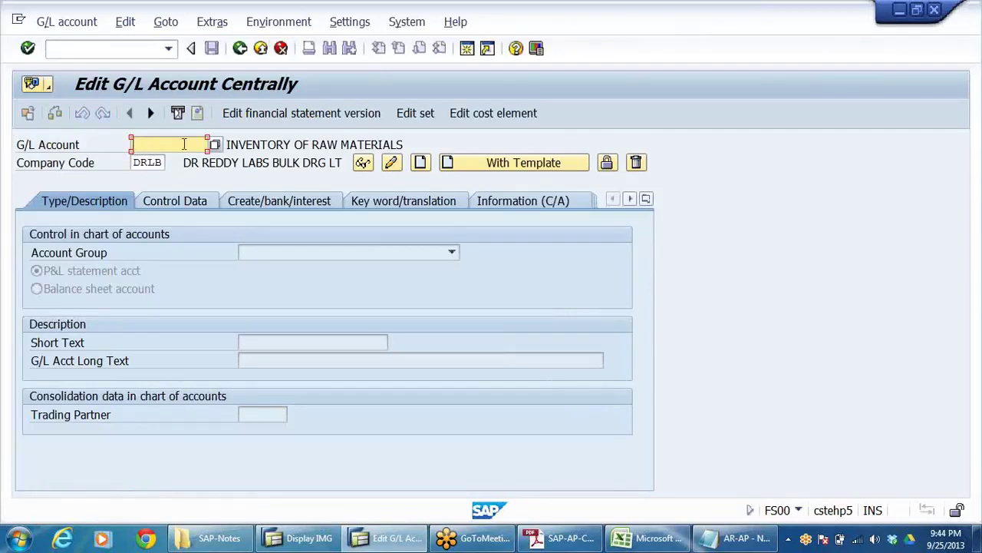
click(215, 145)
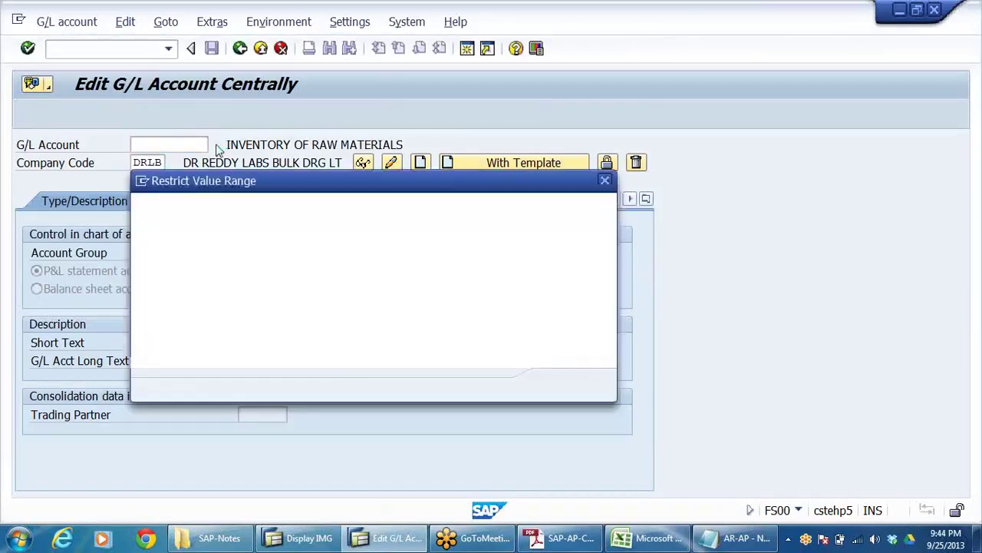
click(559, 385)
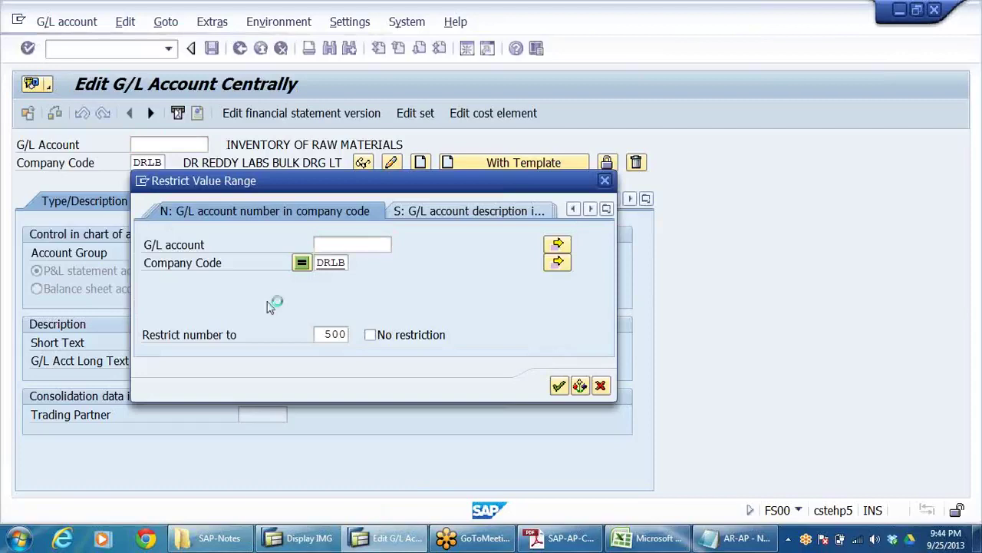
scroll(272, 273, down, 1)
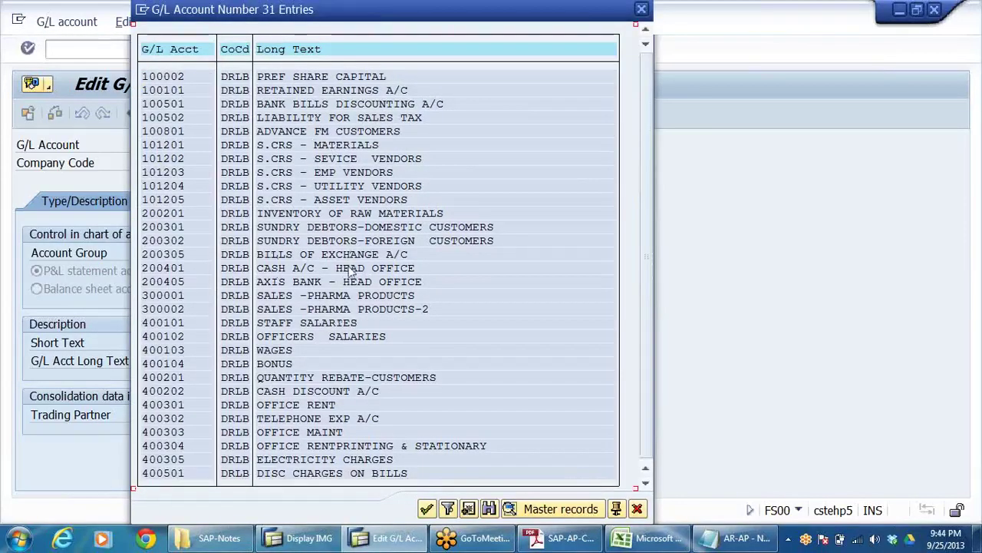
click(346, 241)
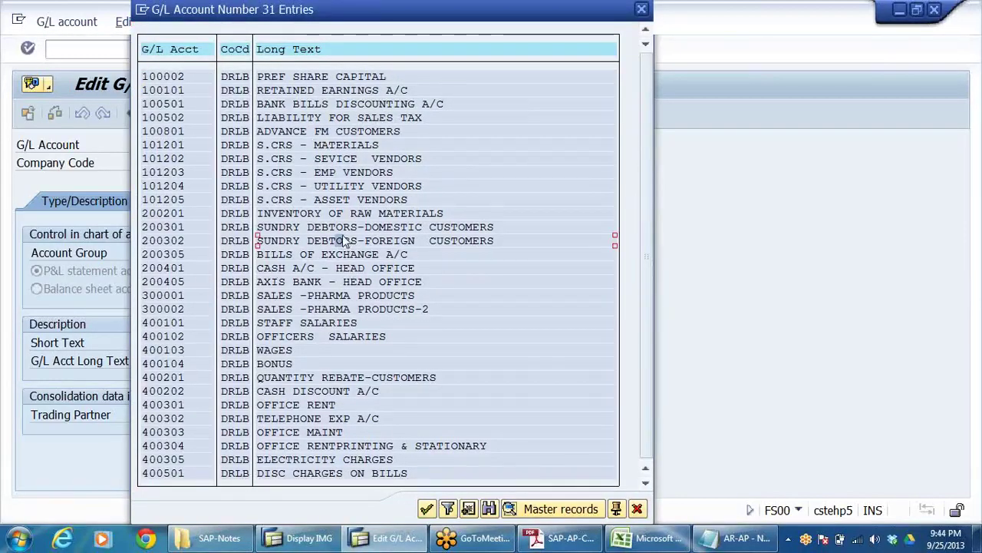
click(637, 509)
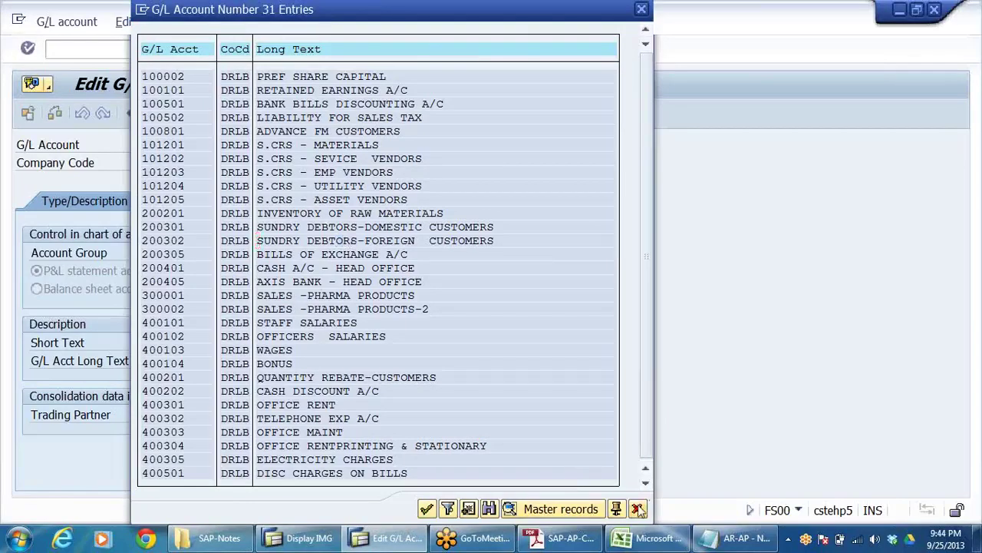
click(240, 47)
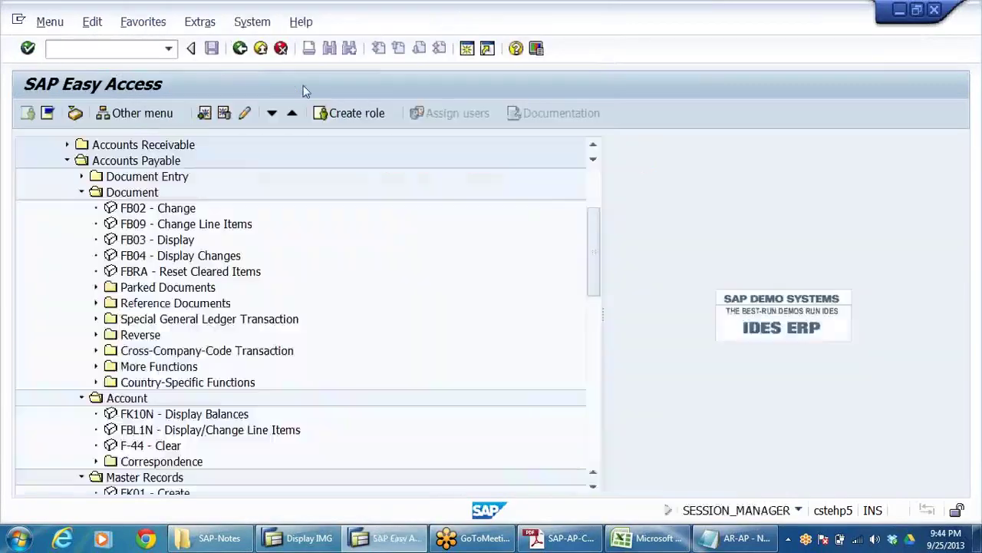
Step: Collapse the Document and Account folders under Accounts Payable, and open the FK01 create vendor transaction from Master Records
click(81, 192)
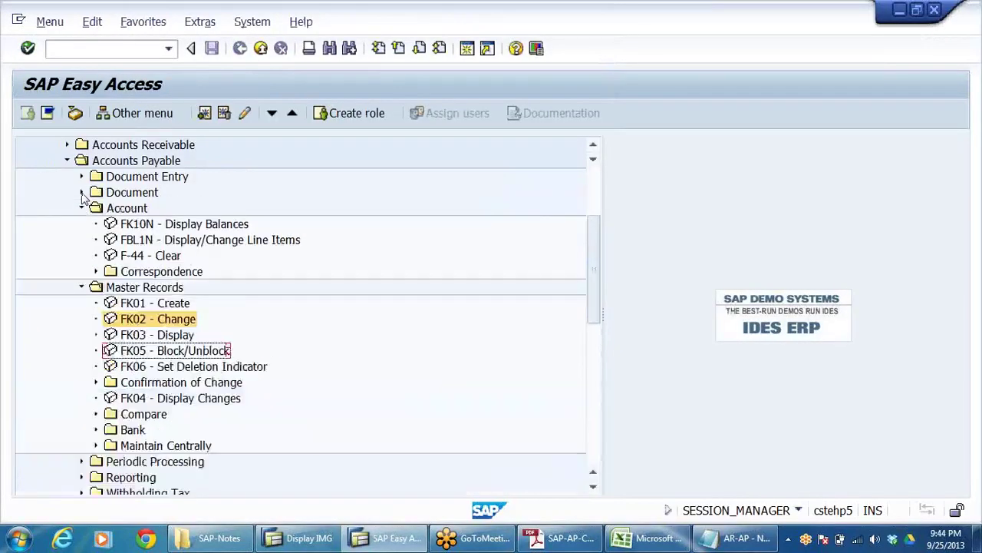
click(81, 208)
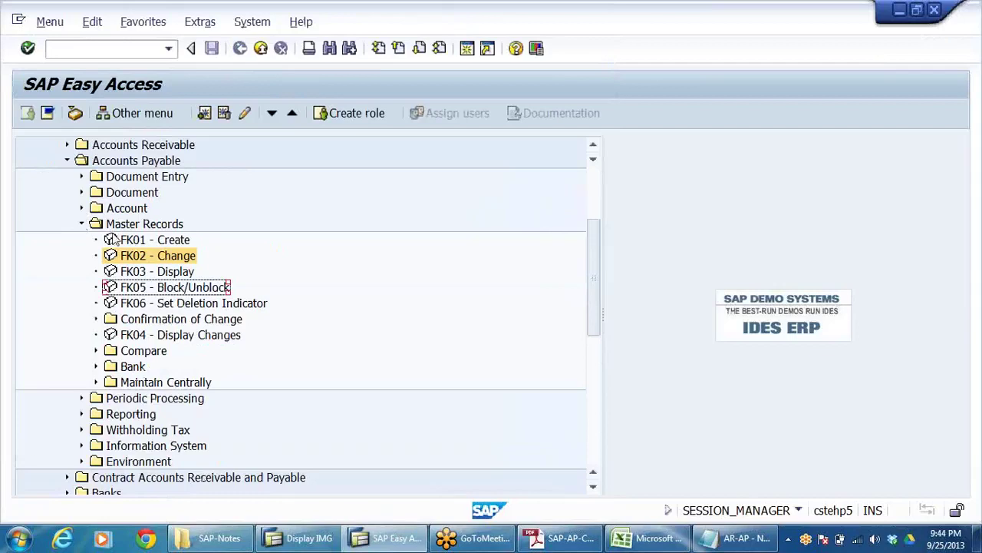
click(157, 241)
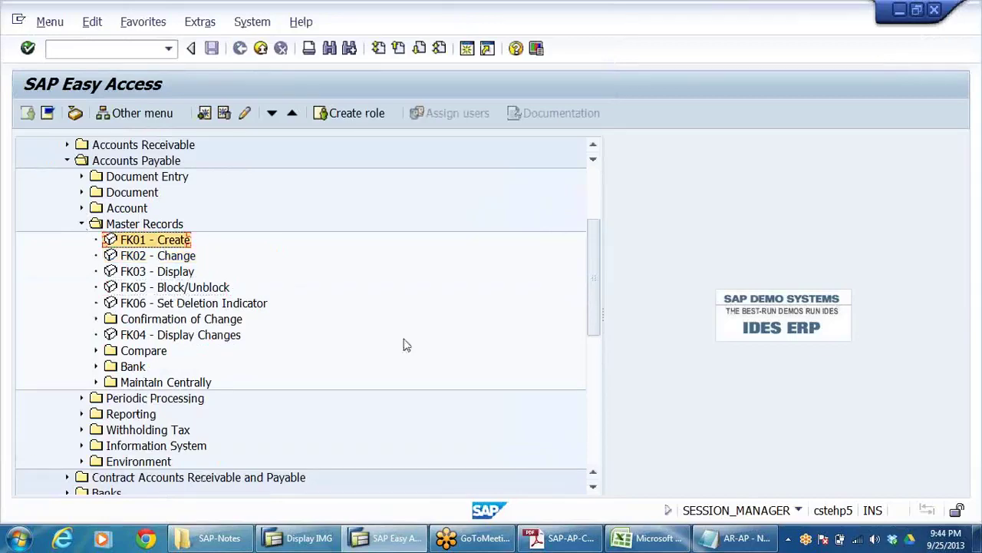
click(139, 258)
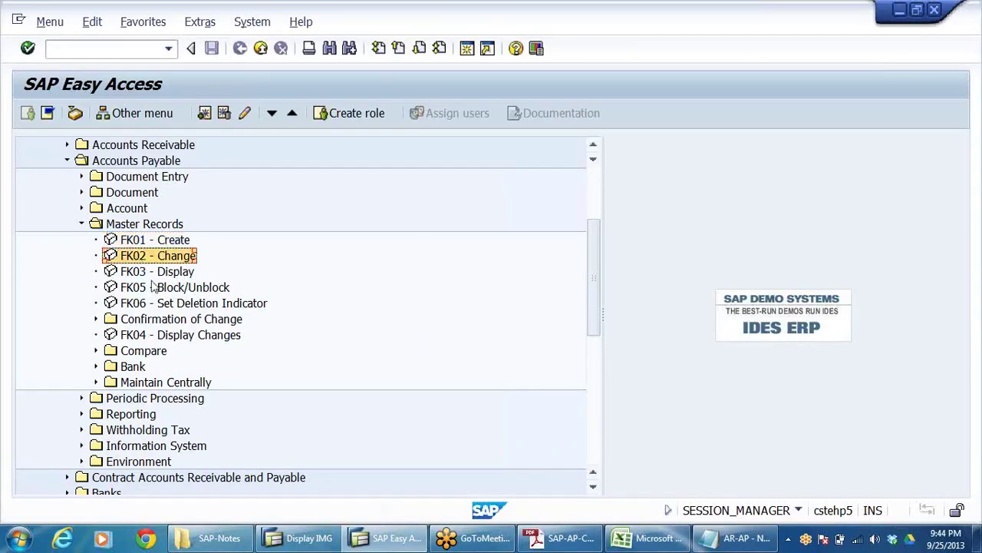
click(148, 273)
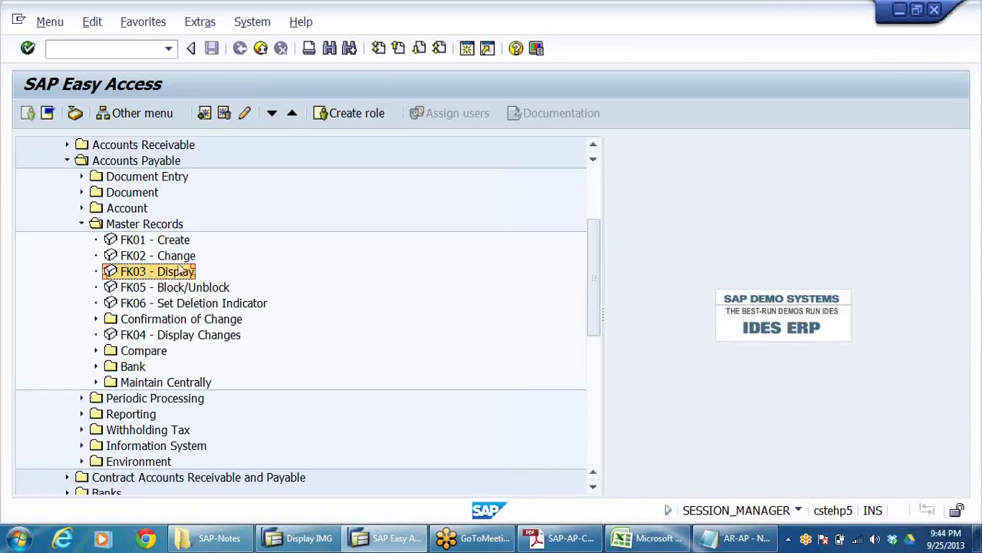
click(178, 240)
double_click(149, 240)
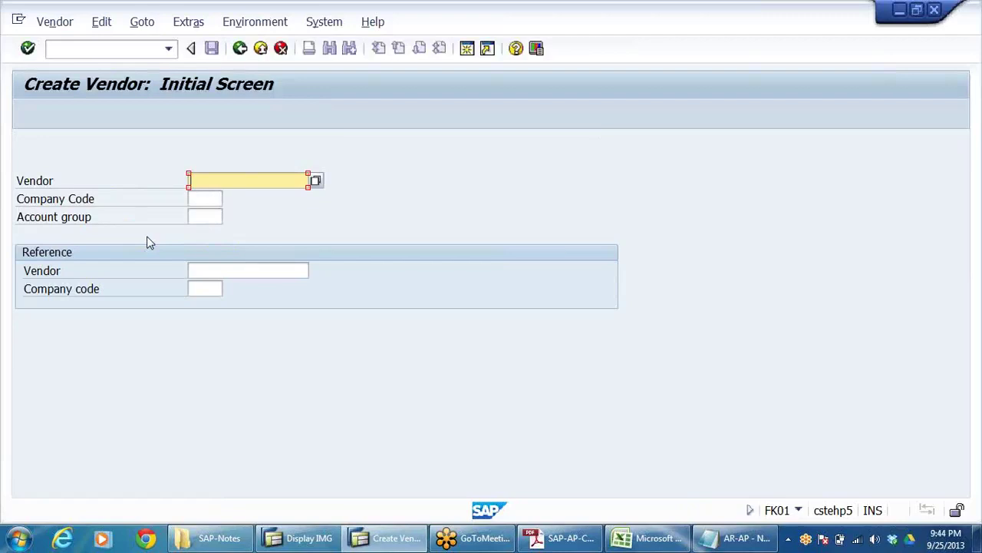
Step: Set company code DRLB and account group DRMV for the new vendor, and continue to the address data
click(75, 204)
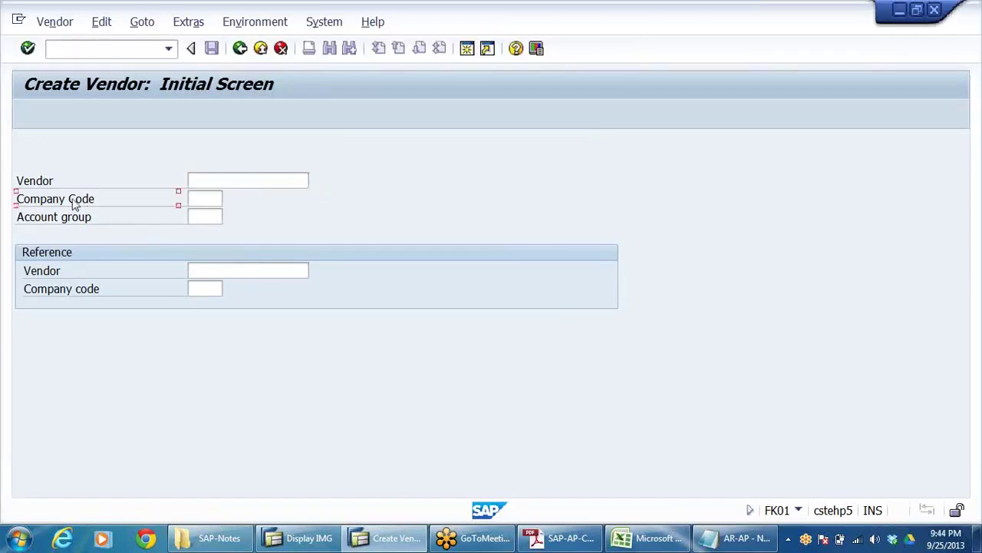
click(217, 200)
click(203, 198)
click(202, 208)
click(205, 216)
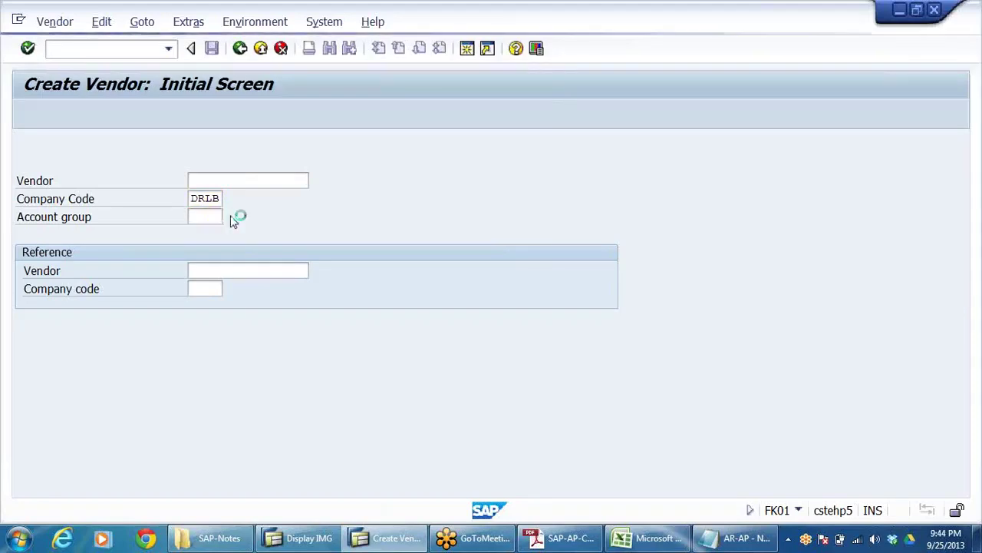
click(230, 218)
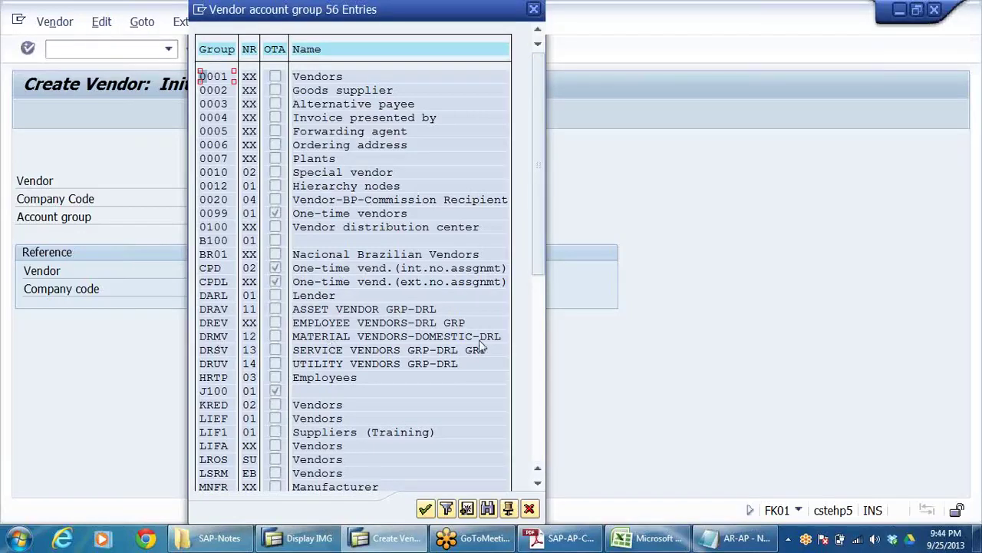
click(218, 336)
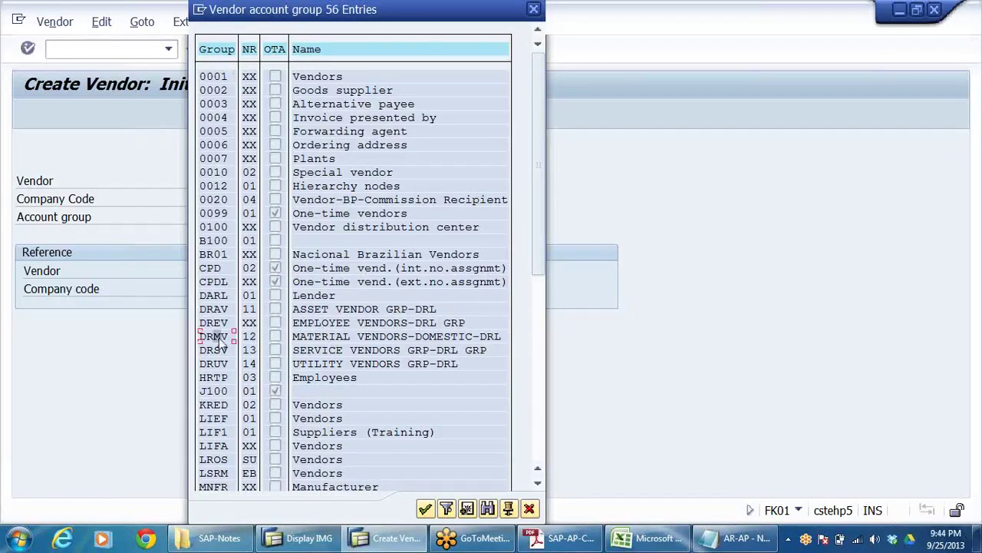
double_click(218, 336)
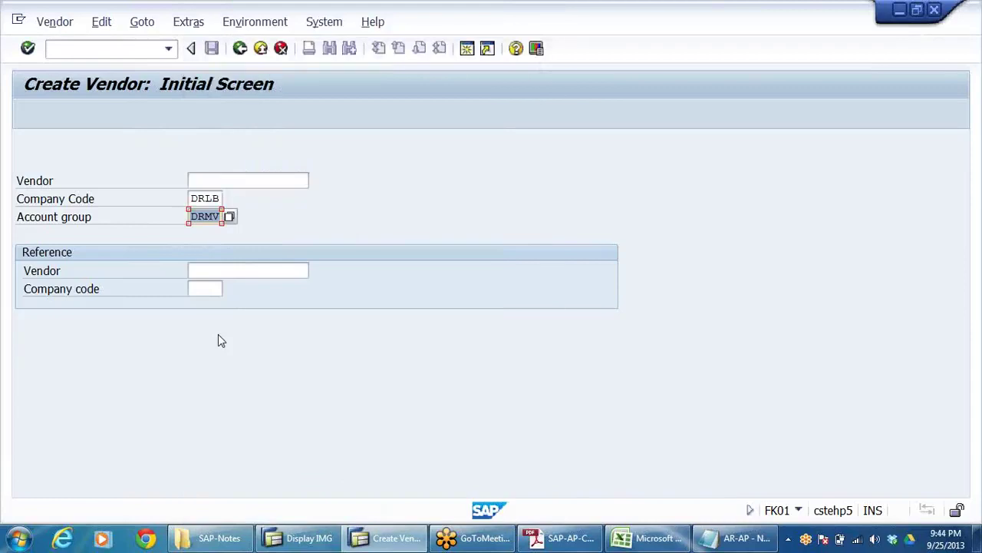
key(Return)
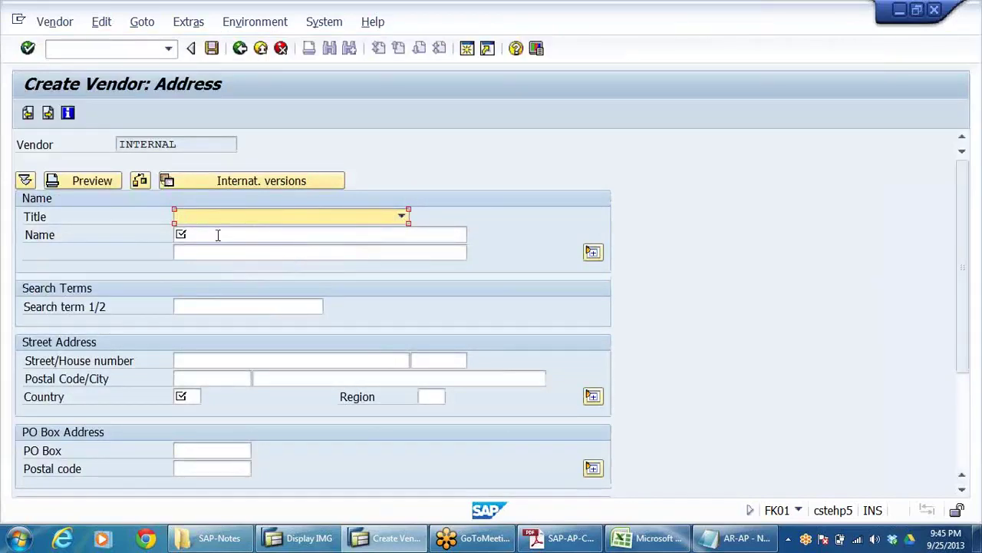
Step: Set the vendor's title to Company and enter the name ABC RAW MATERIAL SUPPLIERS
click(402, 217)
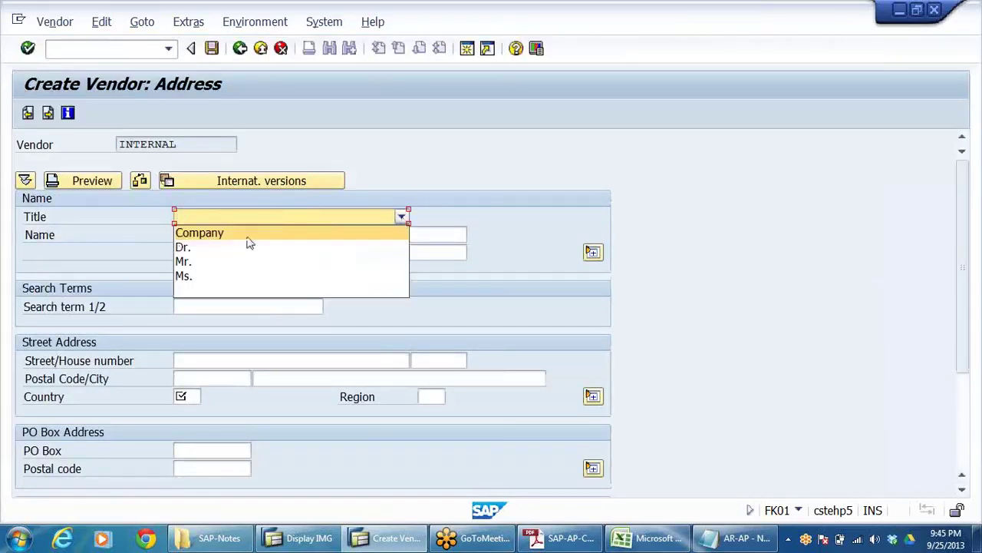
click(220, 234)
click(225, 235)
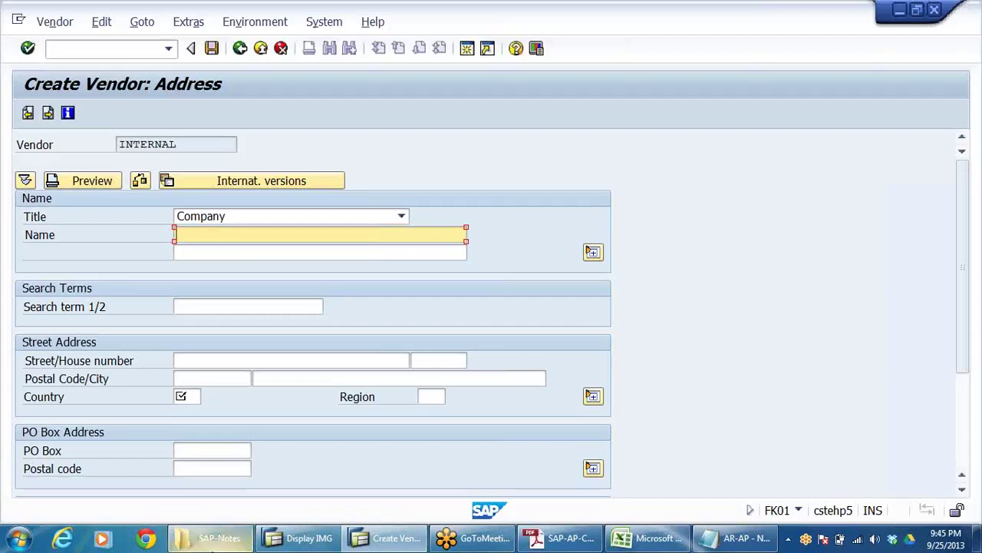
mouse_move(211, 542)
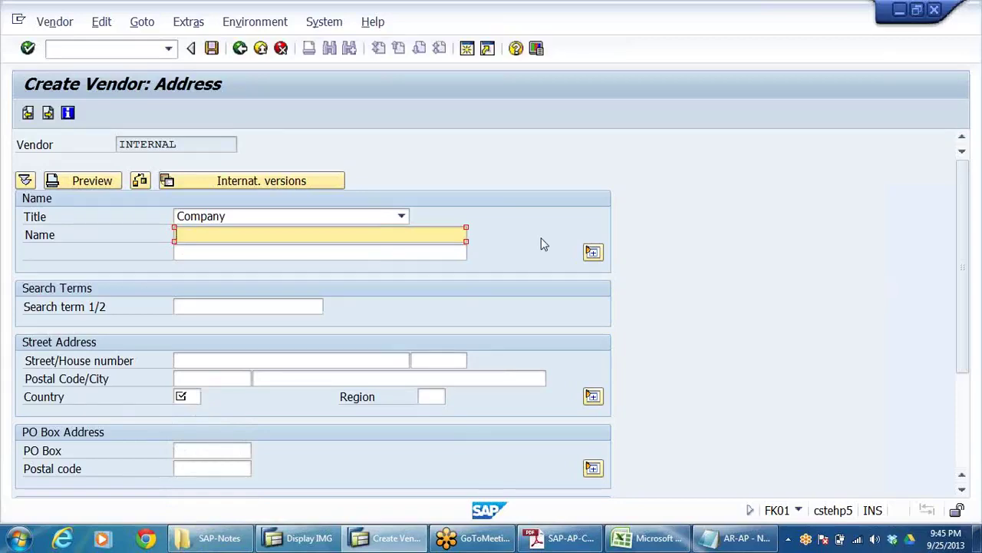
text(ABC)
text( RQ)
text(AW MATE)
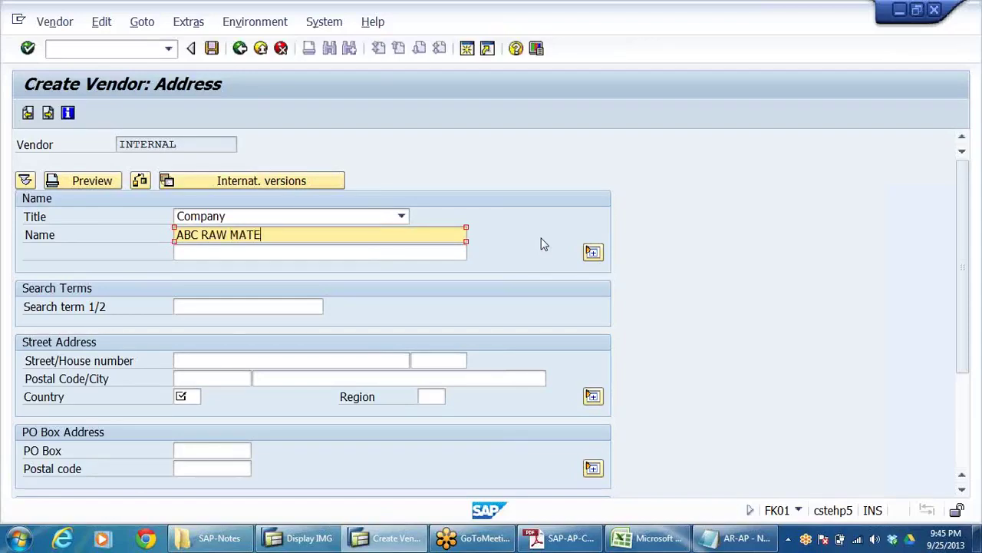
text(RIALS)
text(SU)
text(PPLIERS)
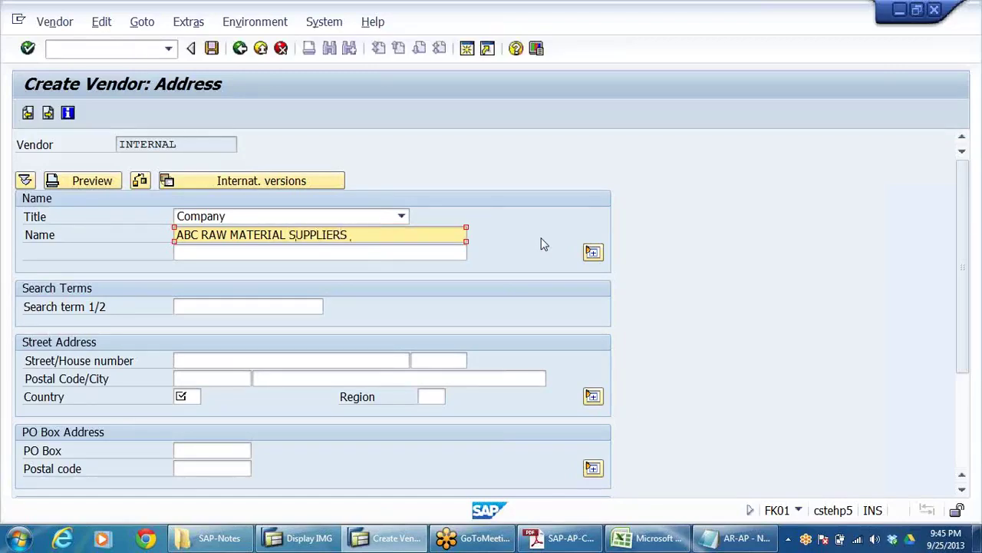
Step: Enter ABCSUPPLIERS as the vendor's search term and set the country to IN
click(191, 307)
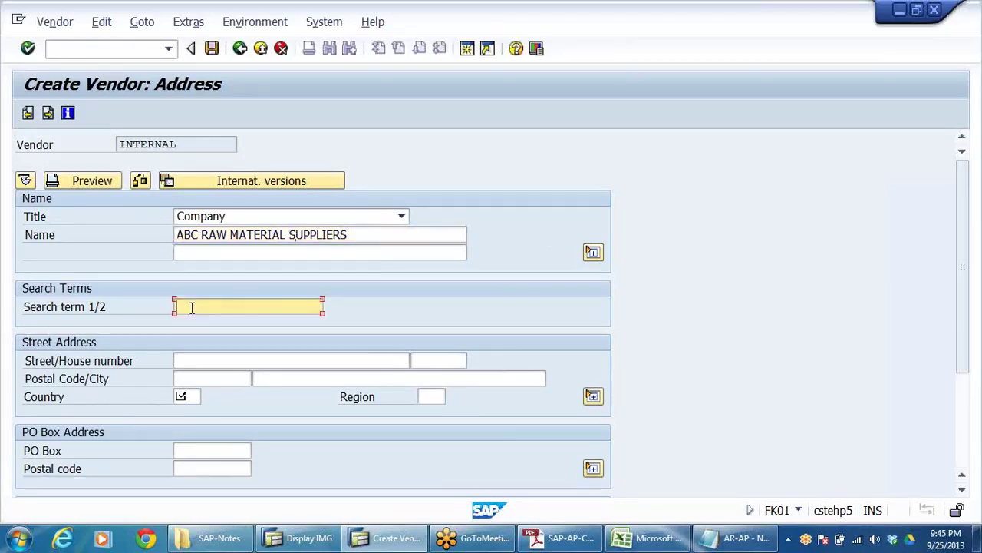
text(ABCSUPPLIERS)
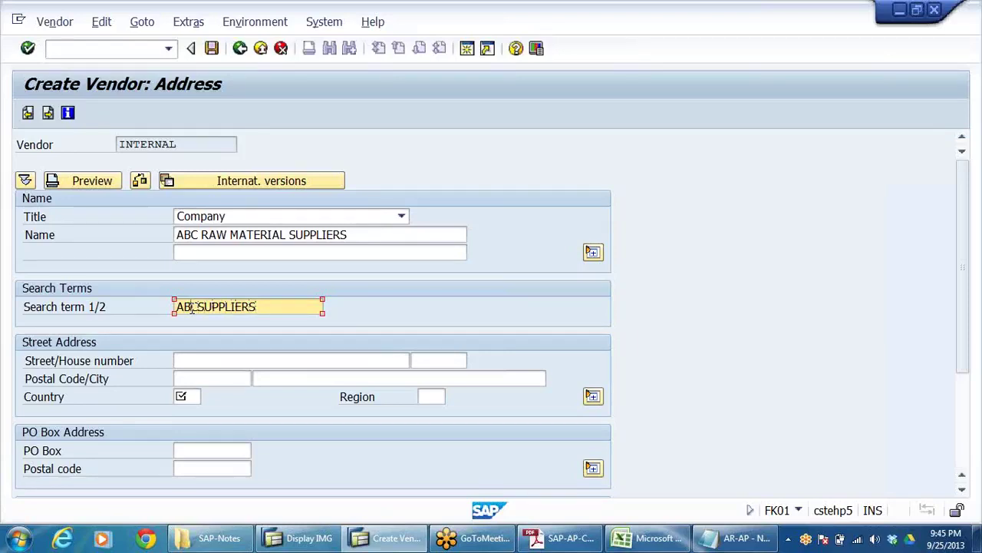
click(201, 396)
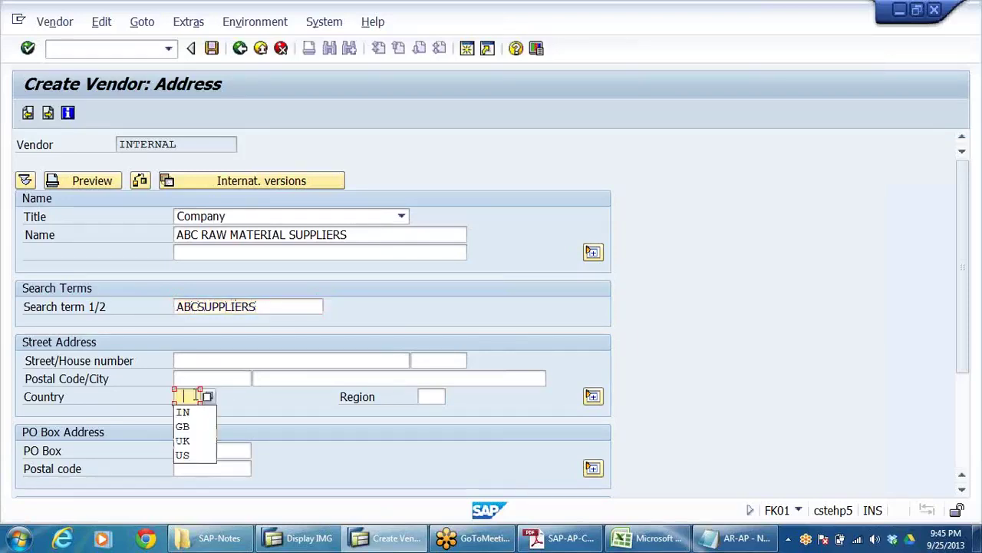
click(183, 412)
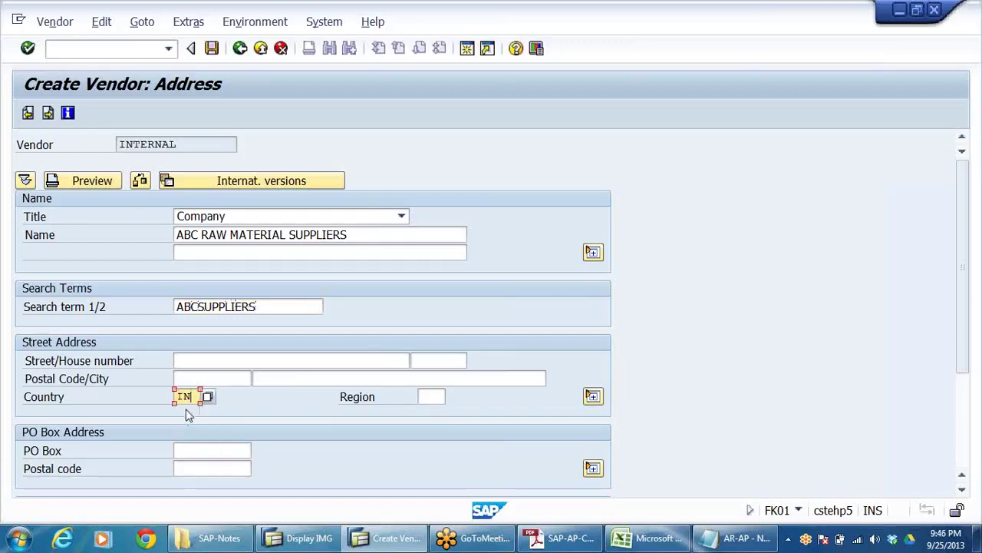
Step: Enter DELHI as both the city and the street in the vendor's street address
click(291, 379)
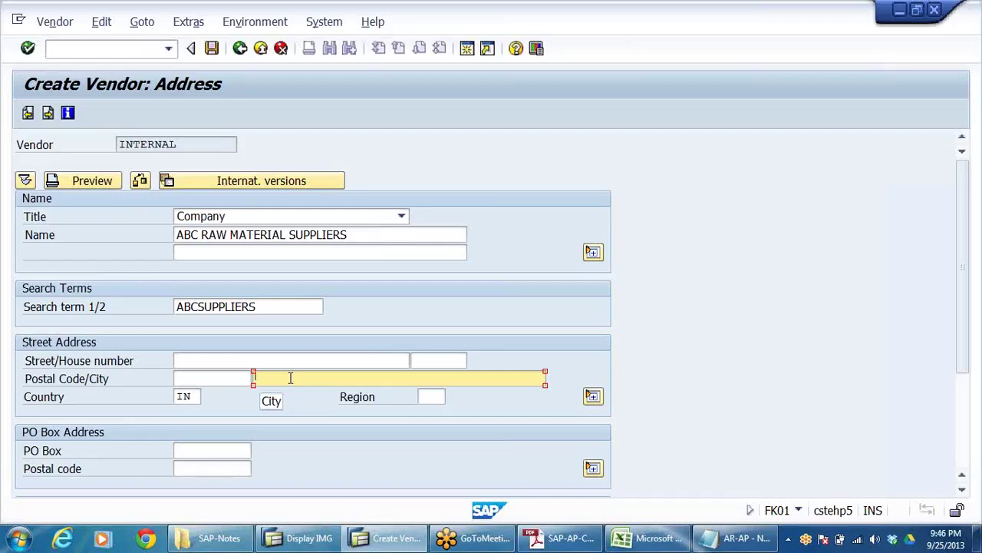
text(DELHI)
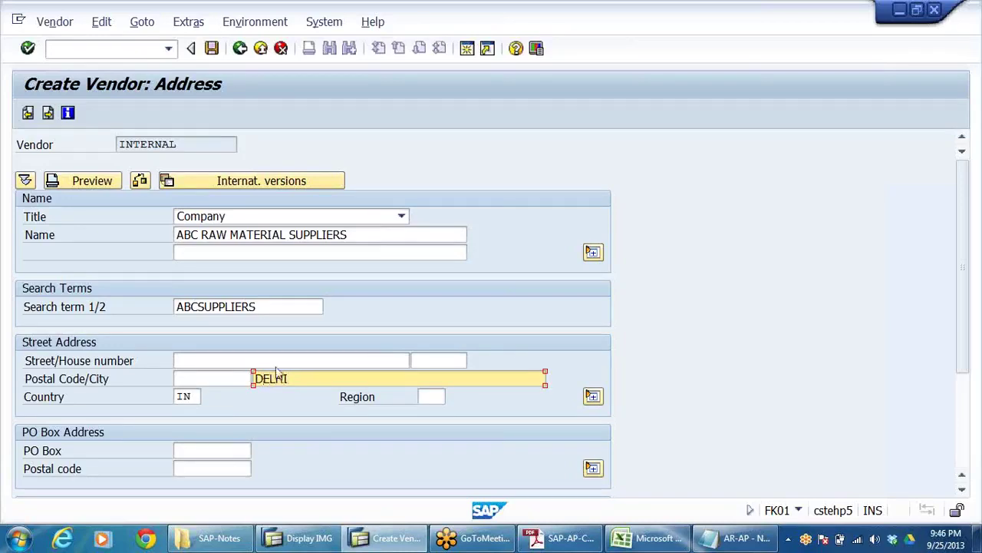
click(259, 359)
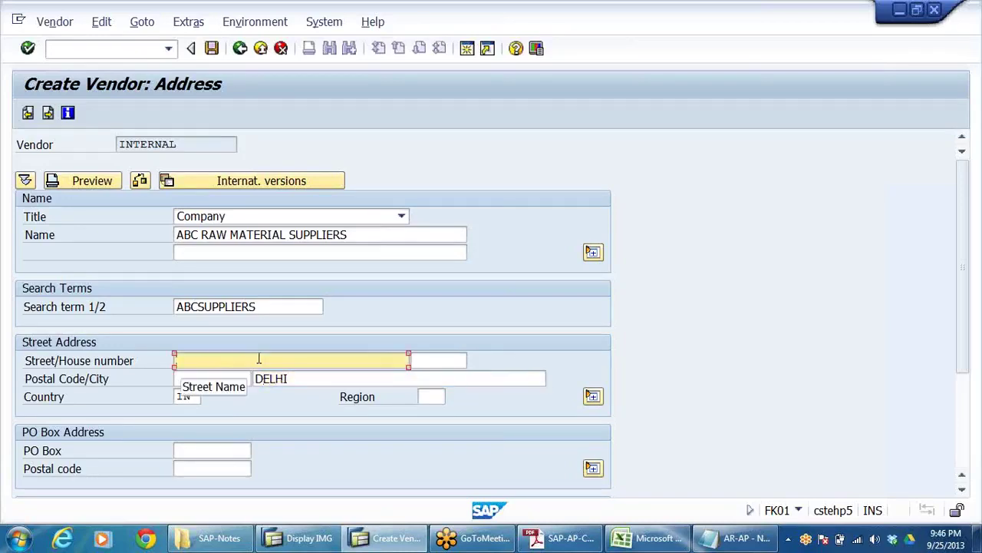
text(DELH)
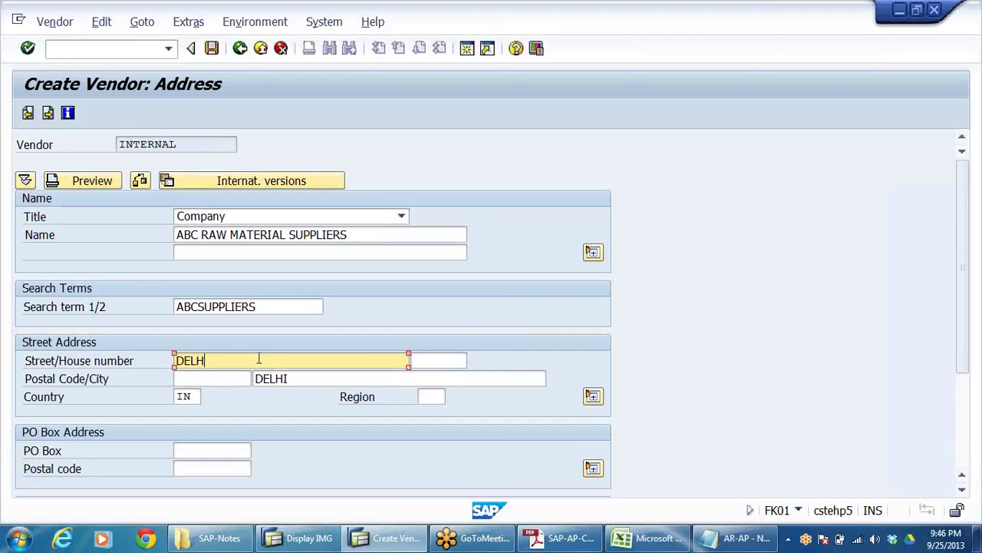
text(I)
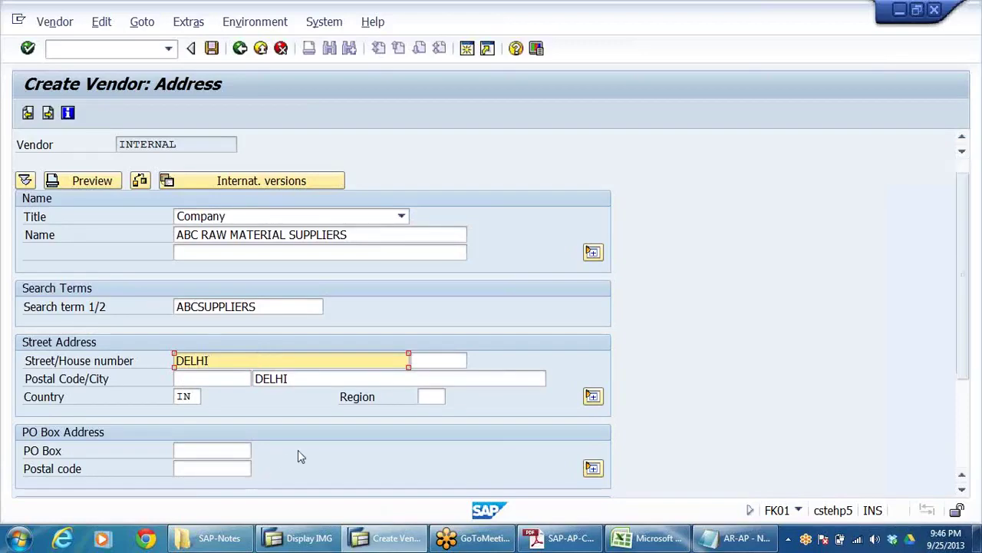
Step: Continue past the address, control and general payment transactions data to the vendor's company code accounting information, leaving the remaining fields empty
scroll(299, 455, down, 1)
scroll(299, 455, down, 2)
scroll(299, 450, up, 3)
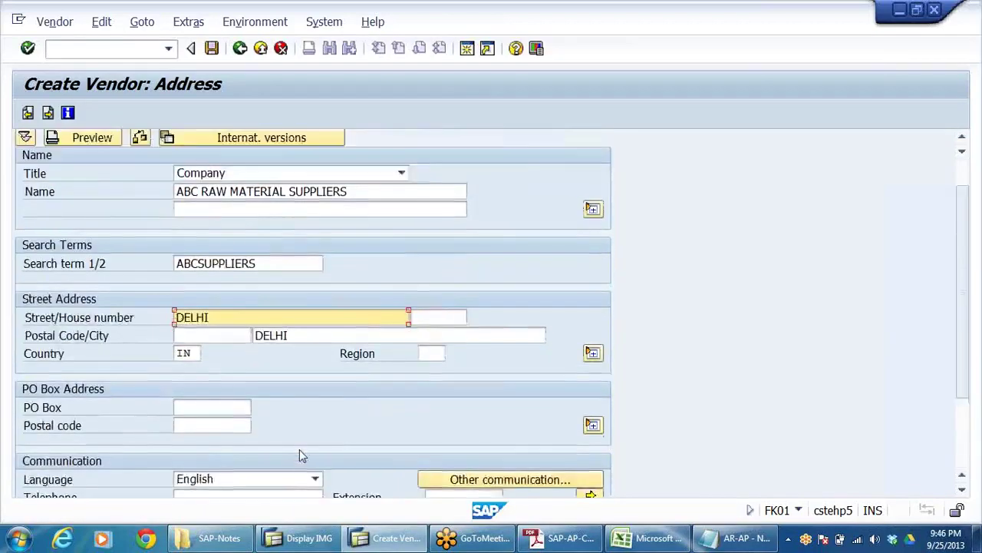
click(198, 296)
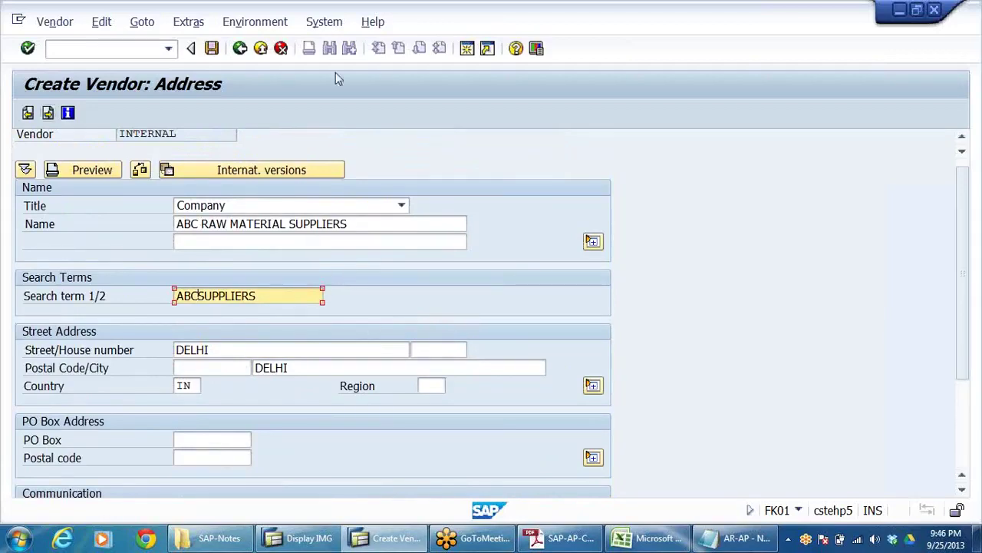
scroll(177, 286, down, 5)
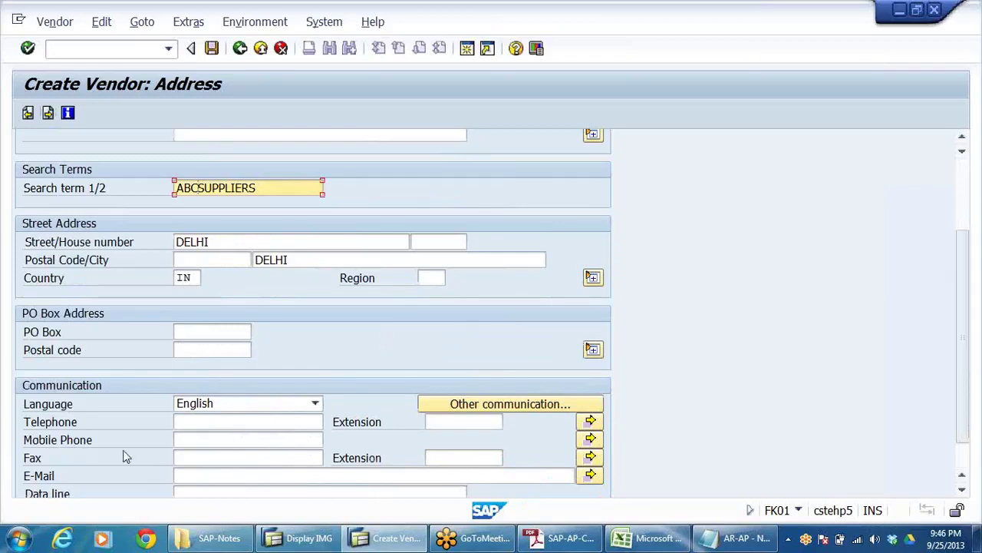
key(Return)
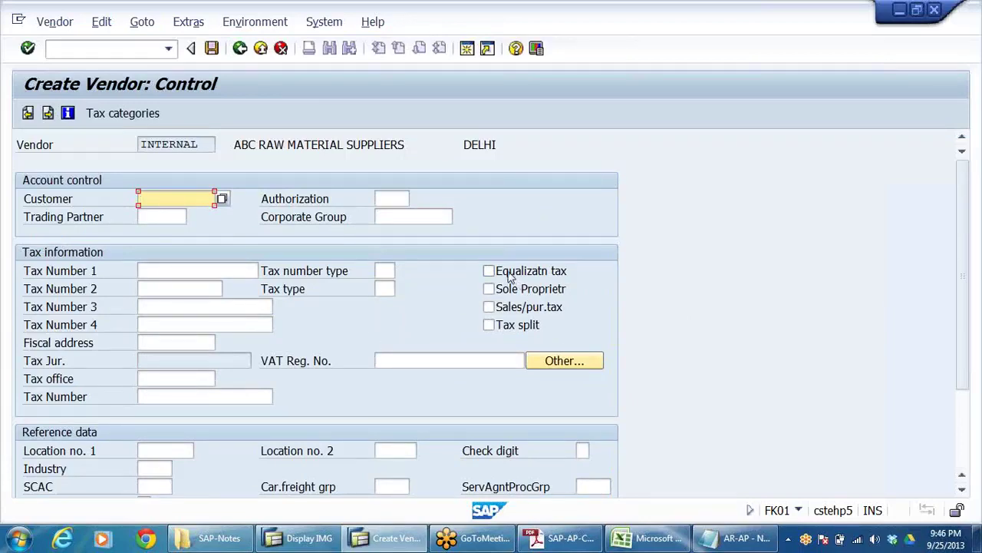
key(Return)
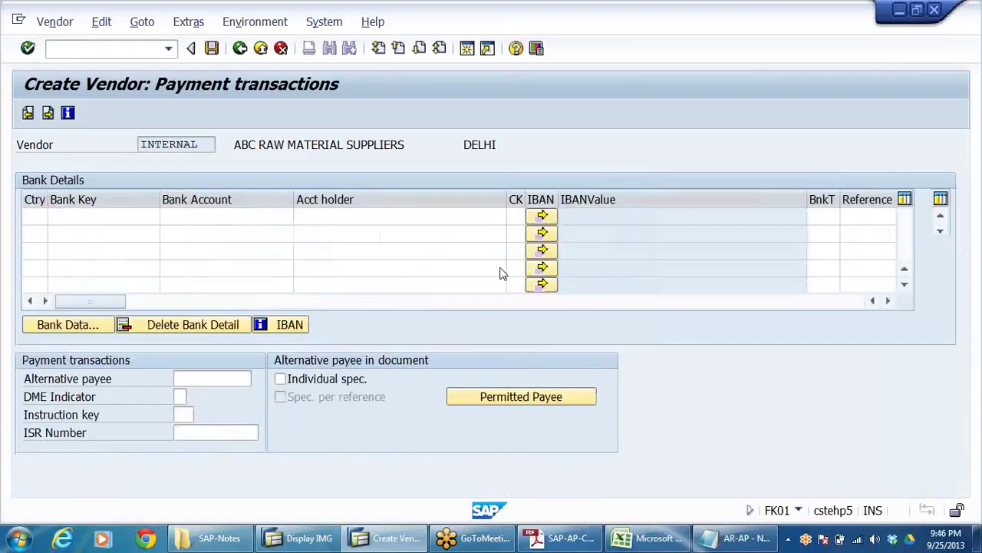
key(Return)
key(Return)
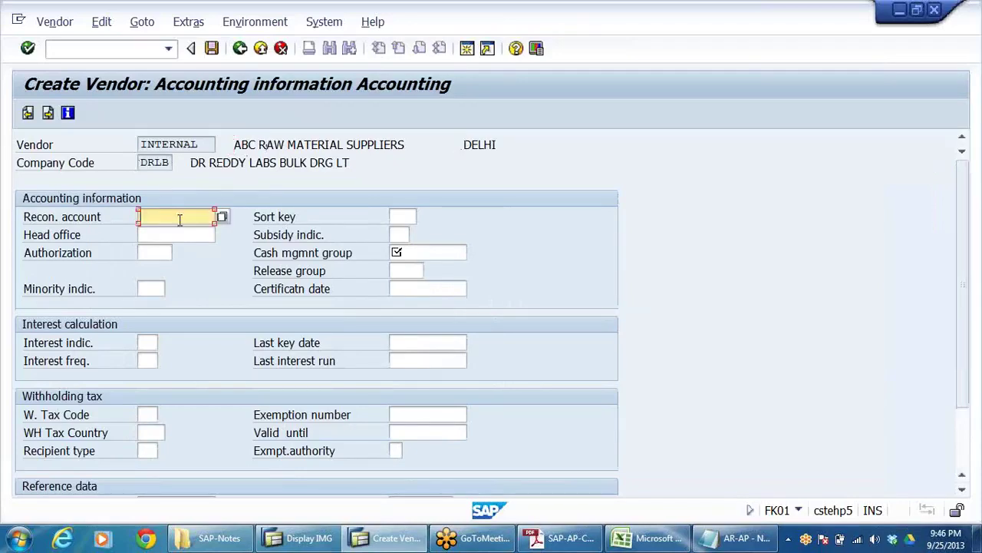
Step: Pick reconciliation account 101201, S.CRS - MATERIALS, from the possible entries for the vendor
click(222, 216)
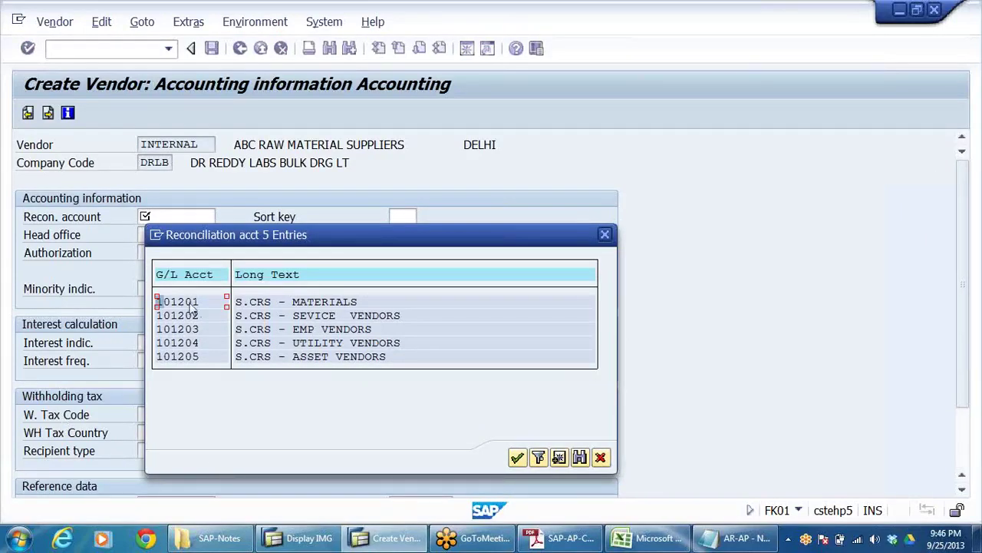
key(Tab)
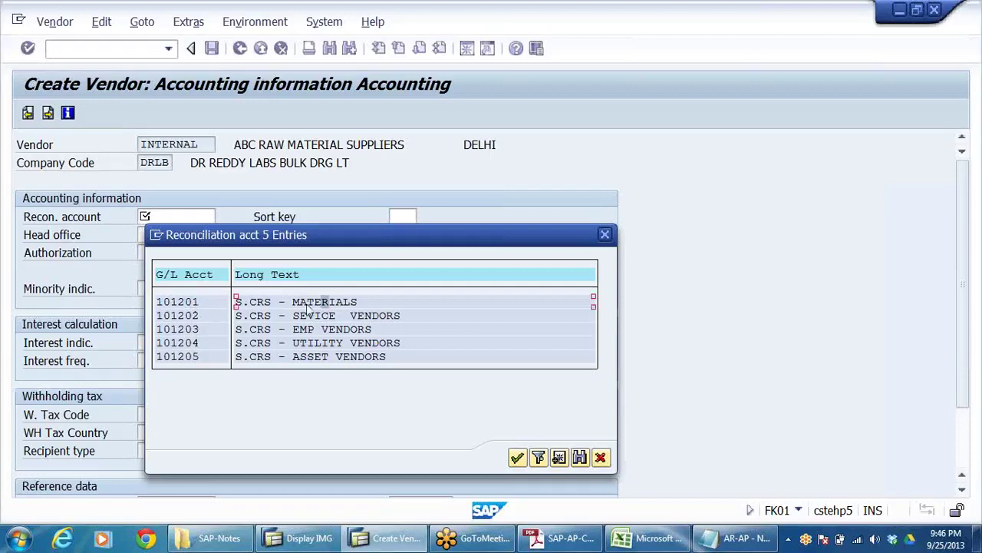
double_click(183, 303)
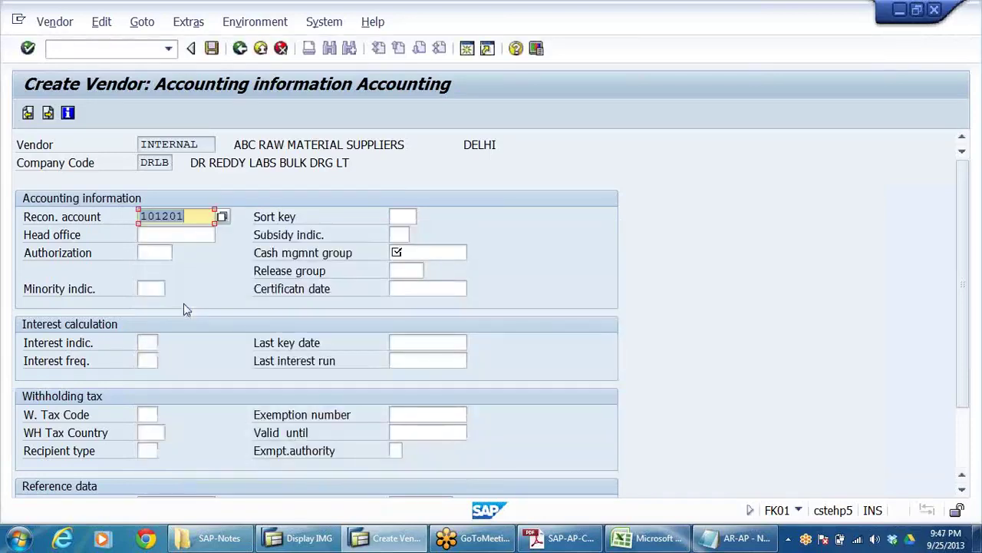
Step: Set the vendor's sort key to 001 and choose cash management group A1 for domestic payments
click(402, 217)
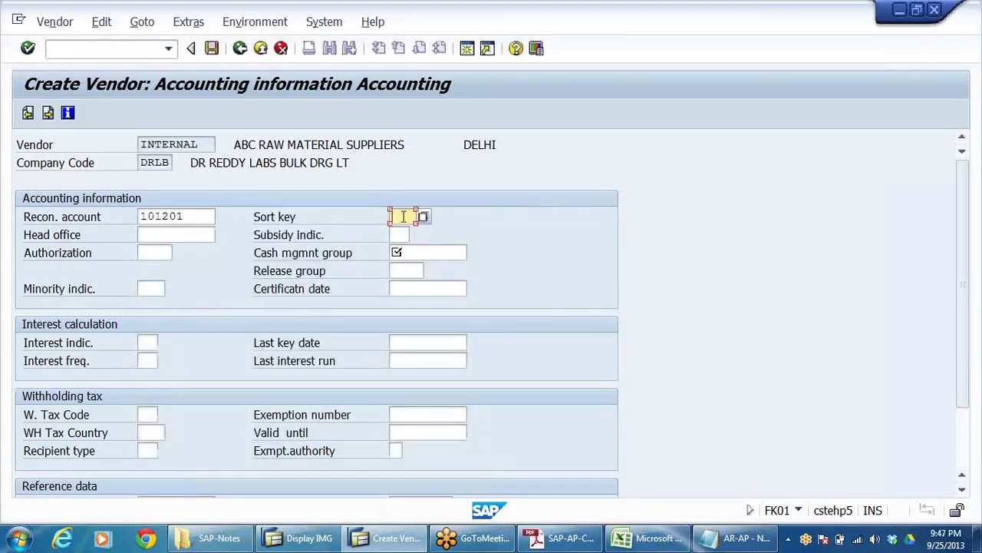
text(001)
click(409, 252)
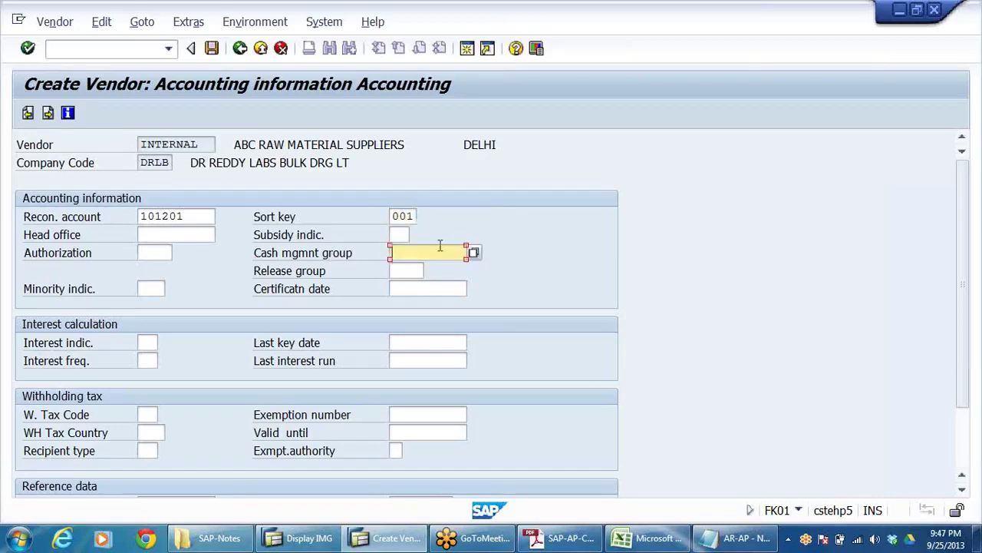
click(474, 255)
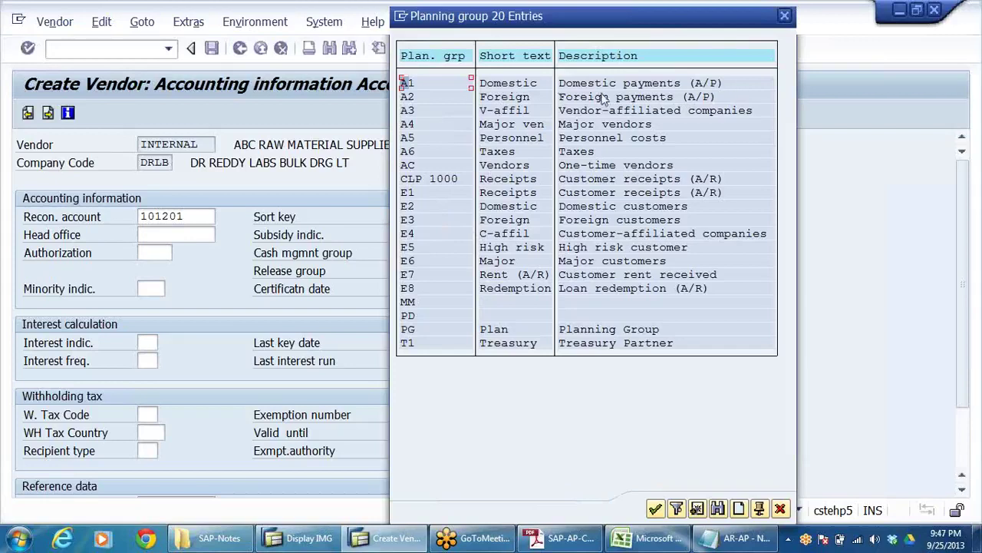
double_click(527, 84)
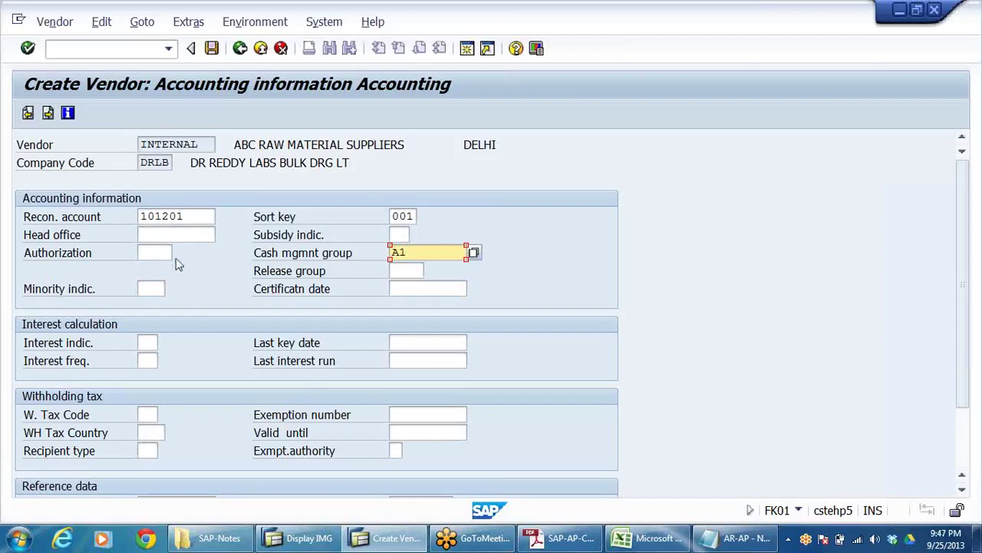
Step: Leave the head office and withholding tax fields empty and continue to the company code payment transactions data
click(181, 235)
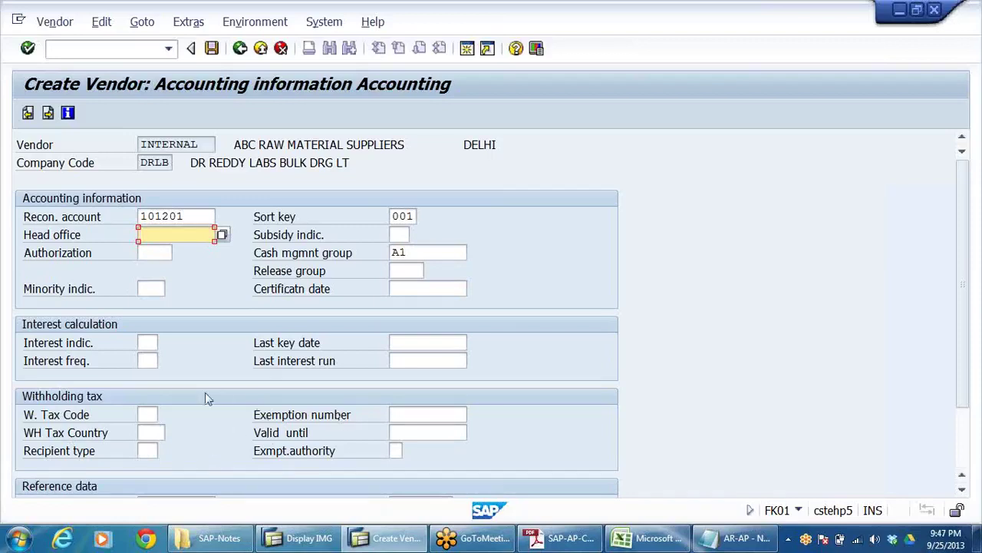
click(148, 413)
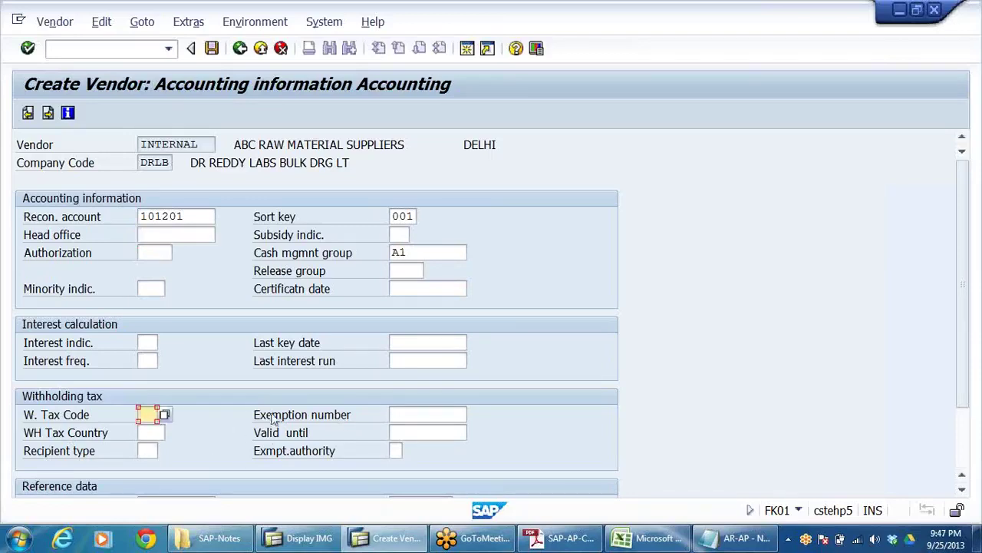
scroll(280, 414, down, 3)
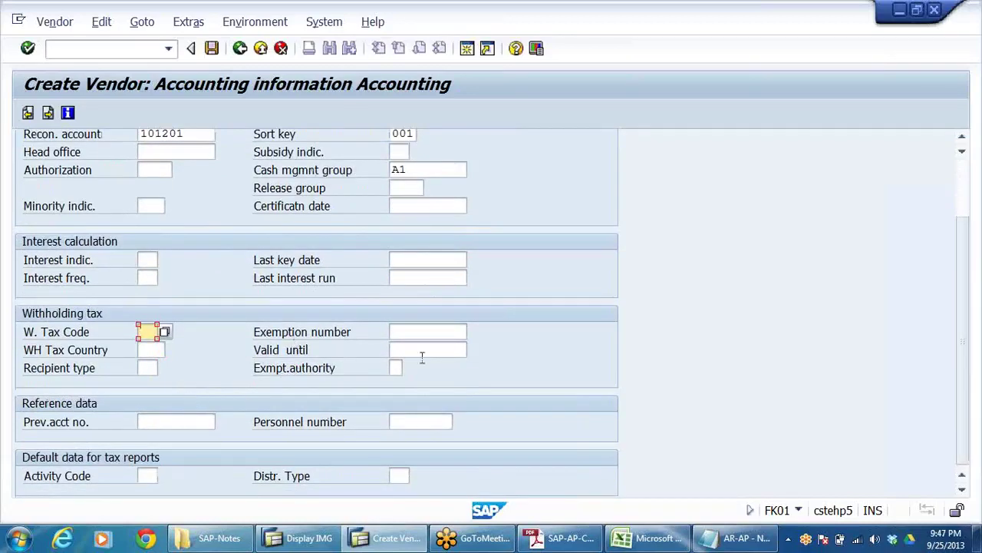
scroll(314, 330, up, 2)
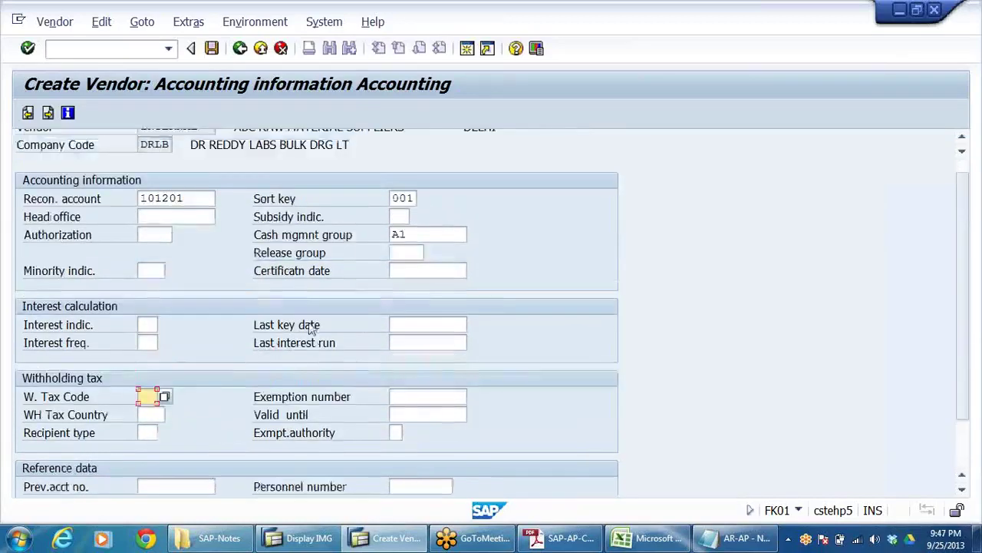
scroll(312, 328, up, 1)
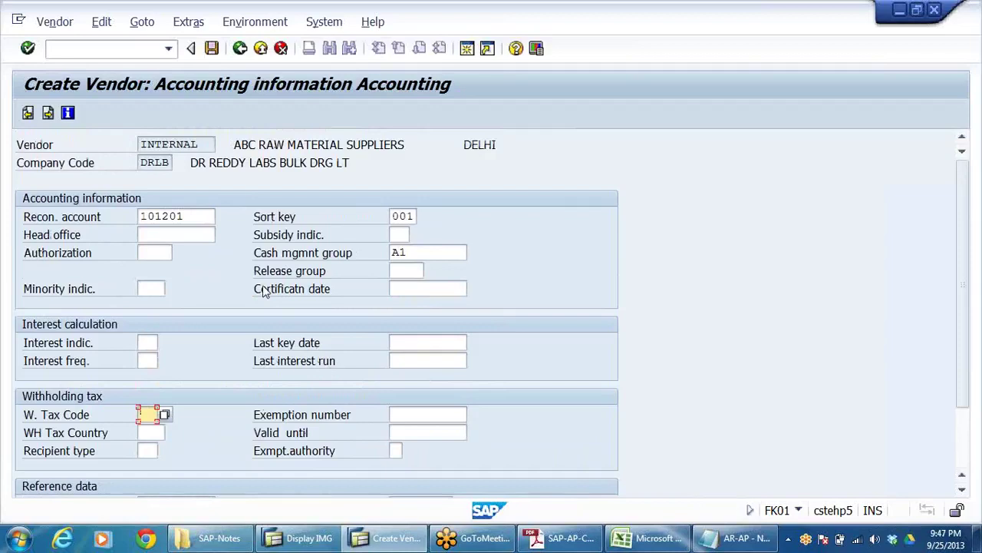
key(Return)
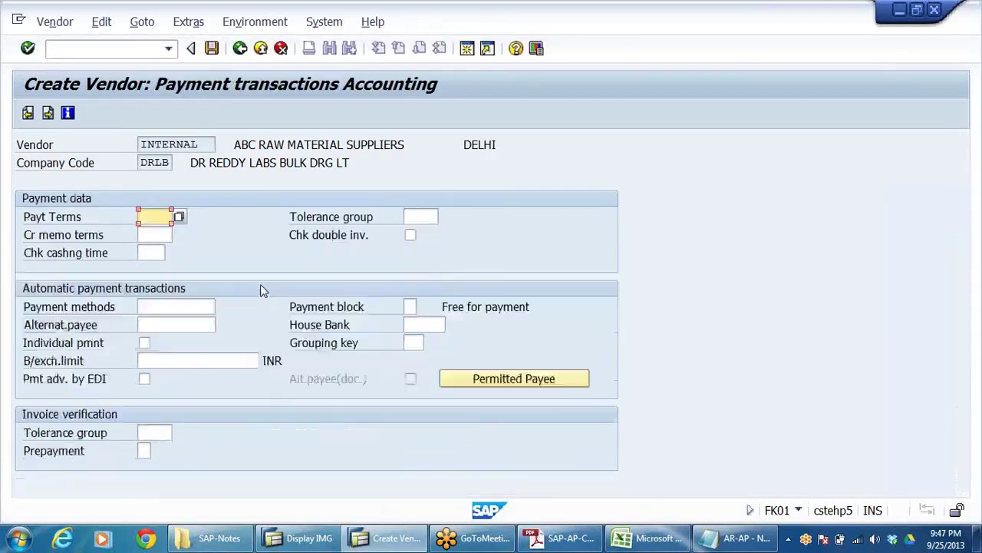
Step: Set the vendor's payment terms to 0001 and choose the vendors tolerance group DR09 in the payment data
click(167, 216)
click(157, 233)
click(430, 217)
click(445, 216)
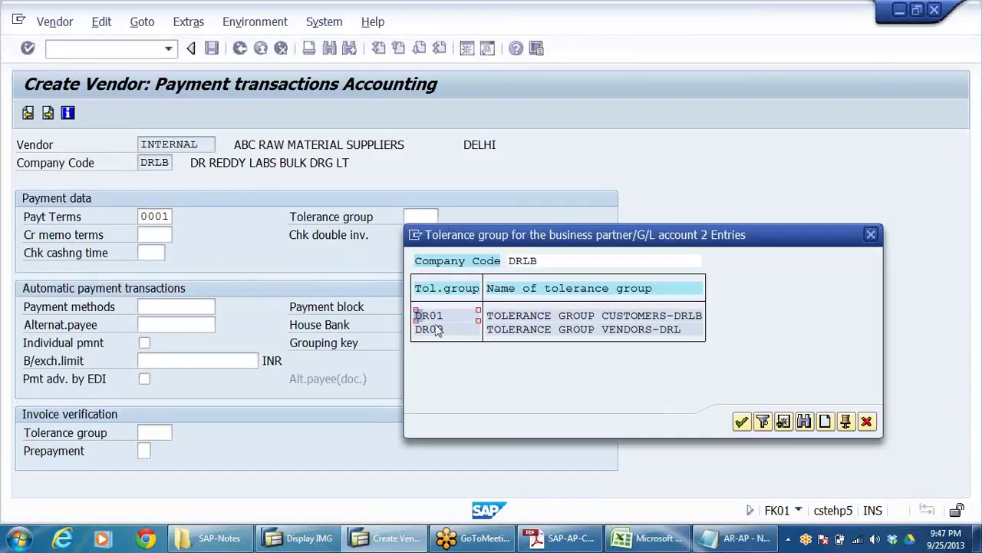
double_click(429, 328)
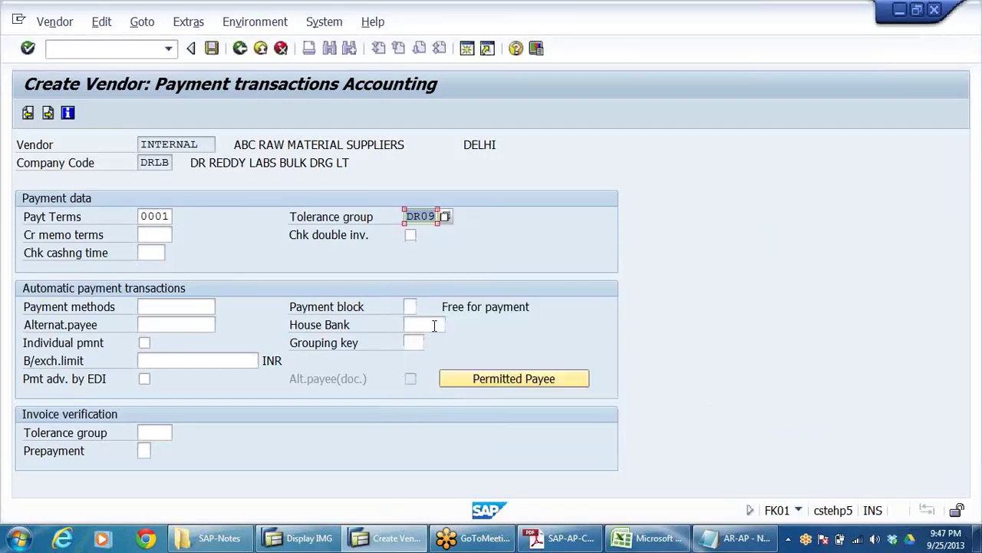
Step: Continue past the correspondence data without entering dunning details, and save the new vendor
key(Return)
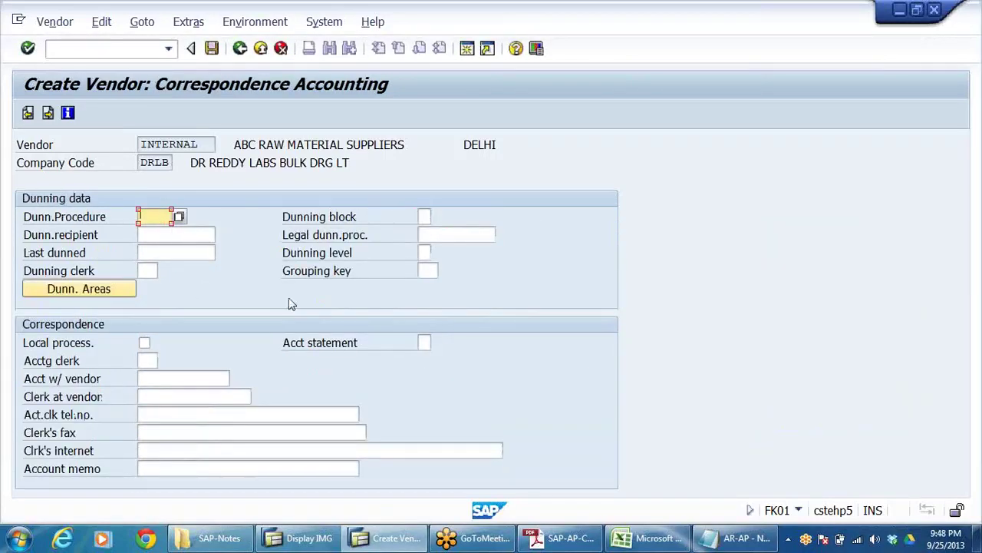
key(Return)
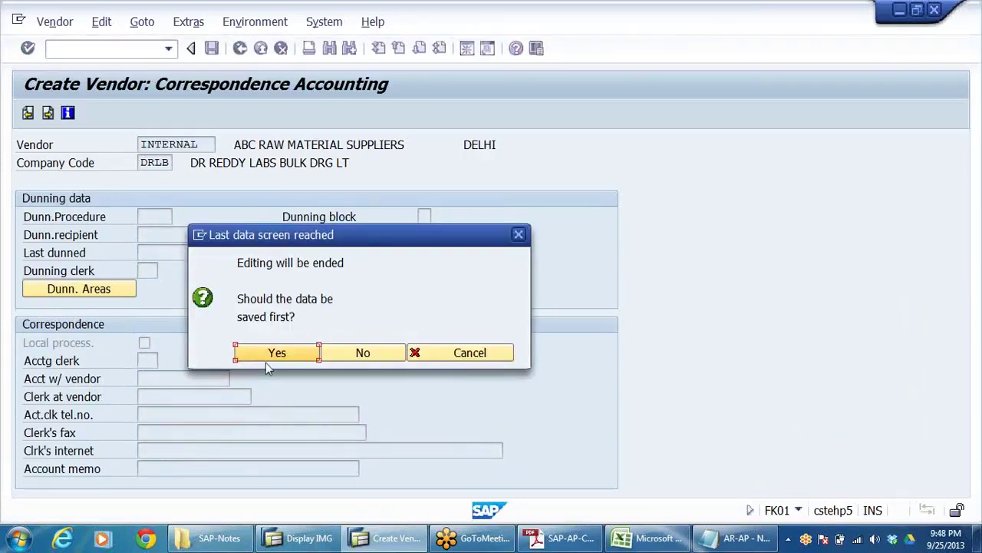
click(281, 356)
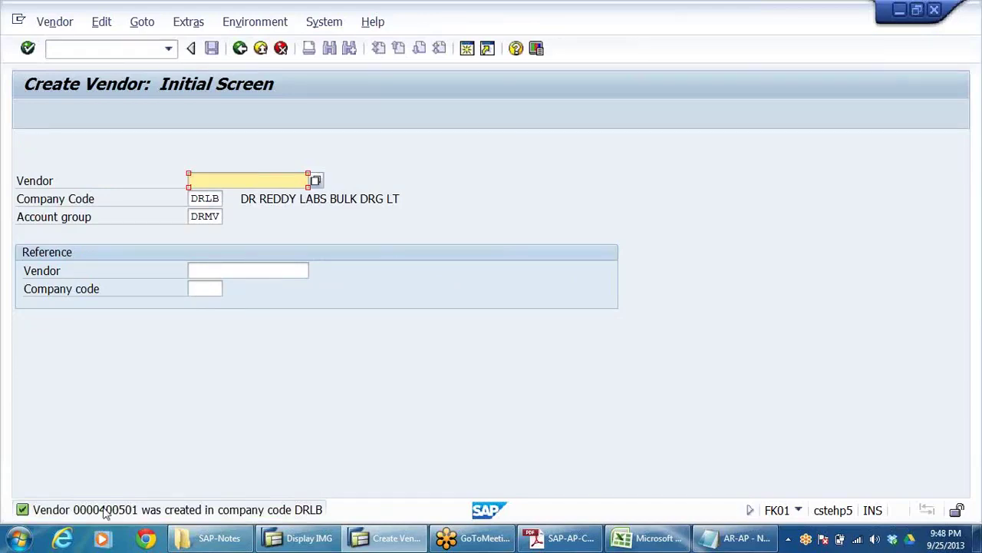
Step: Start another vendor using the just-created vendor in company code DRLB as reference, and continue to the address data
click(236, 268)
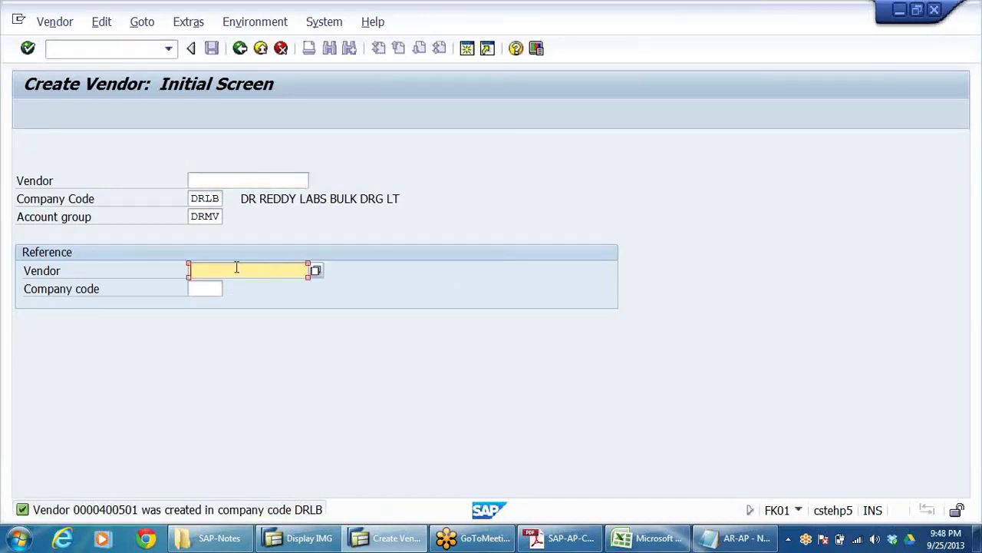
text(400501)
click(202, 288)
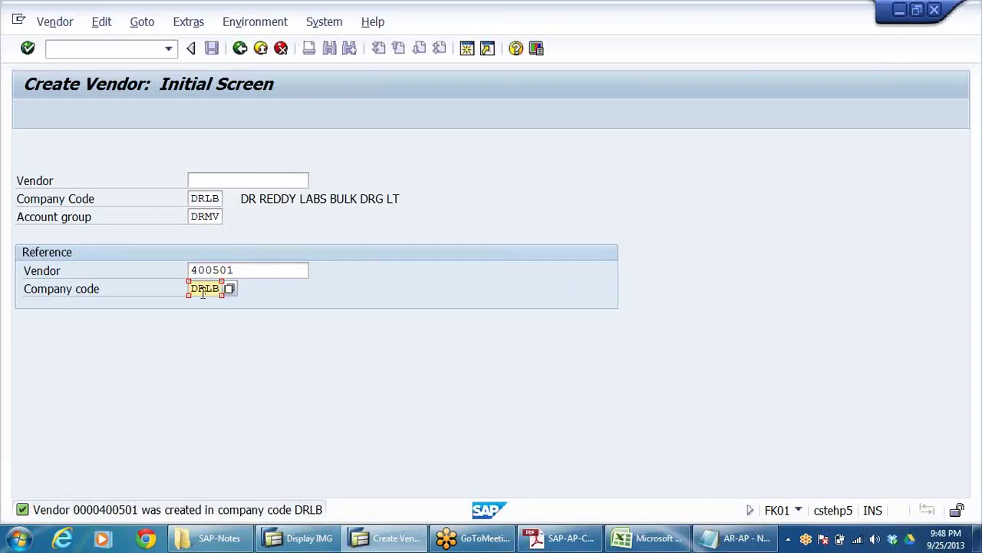
click(249, 270)
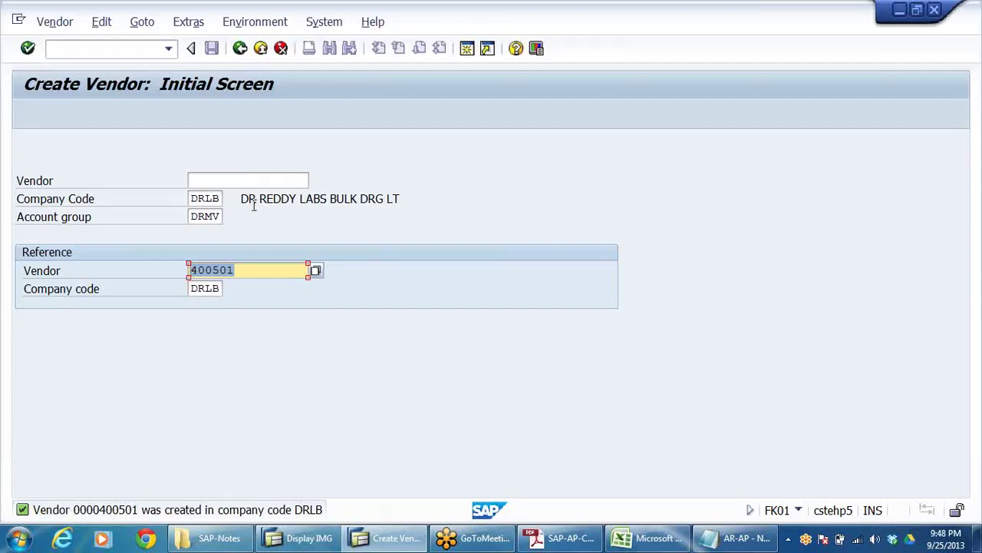
key(Return)
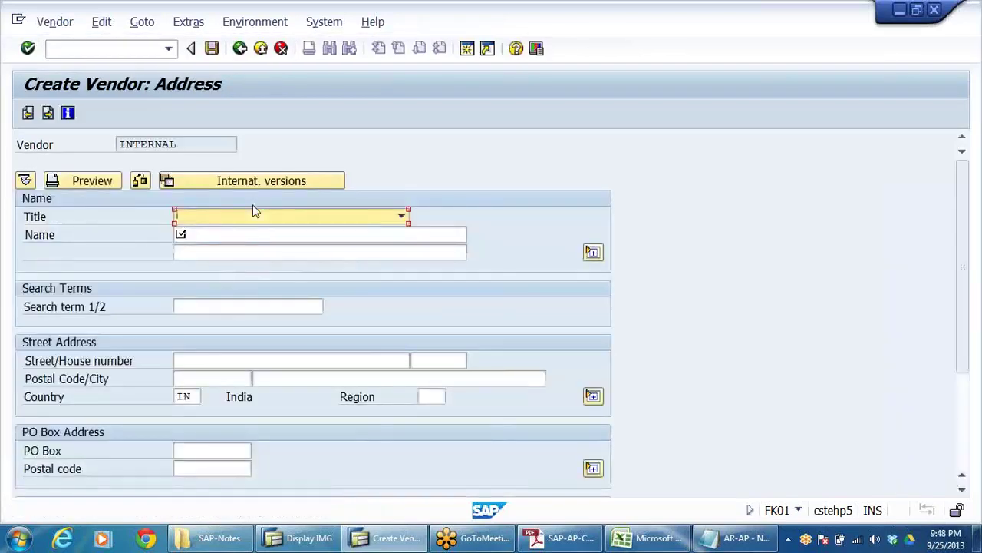
Step: Set the second vendor's title to Company
click(401, 216)
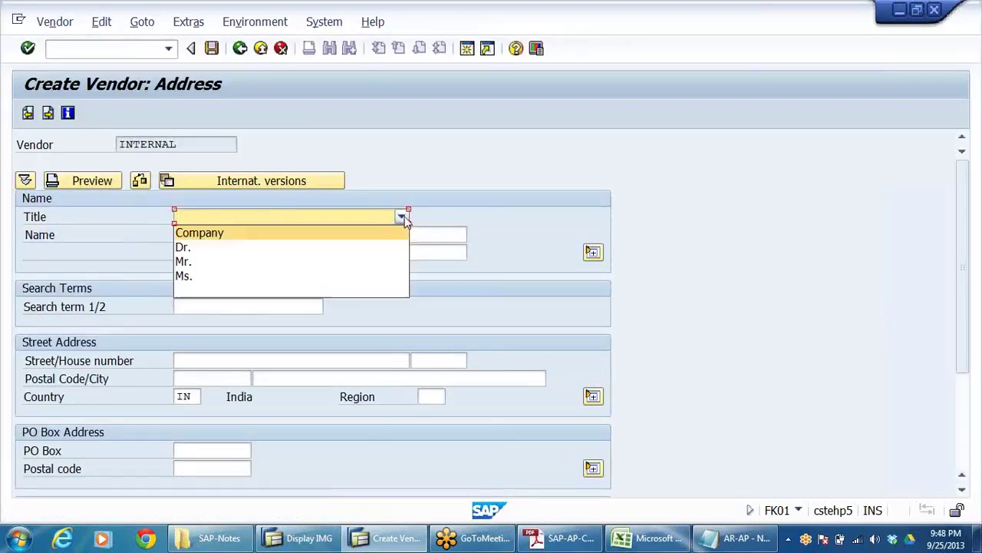
click(237, 233)
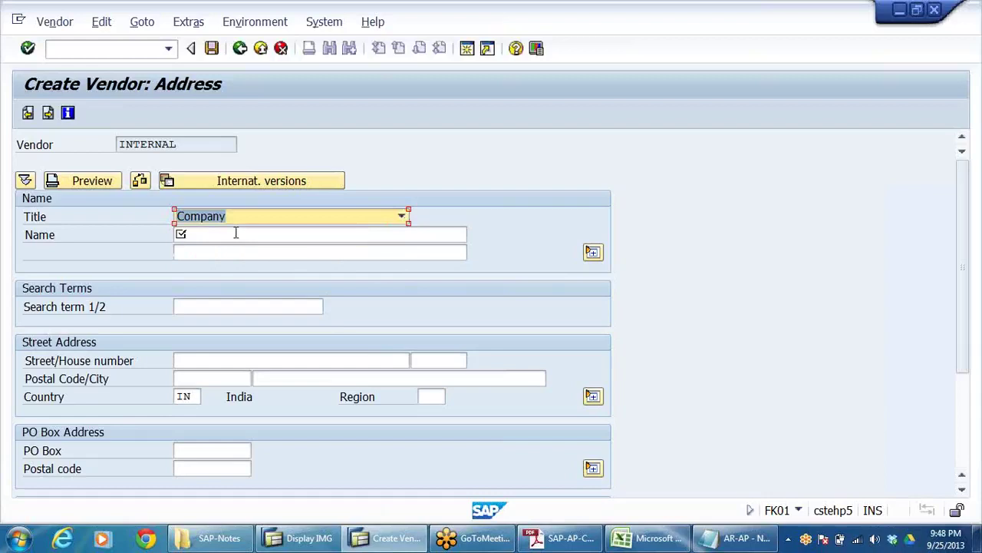
Step: Name the second vendor PQR RM SUPPLIERS and give it the search term PQR
click(197, 238)
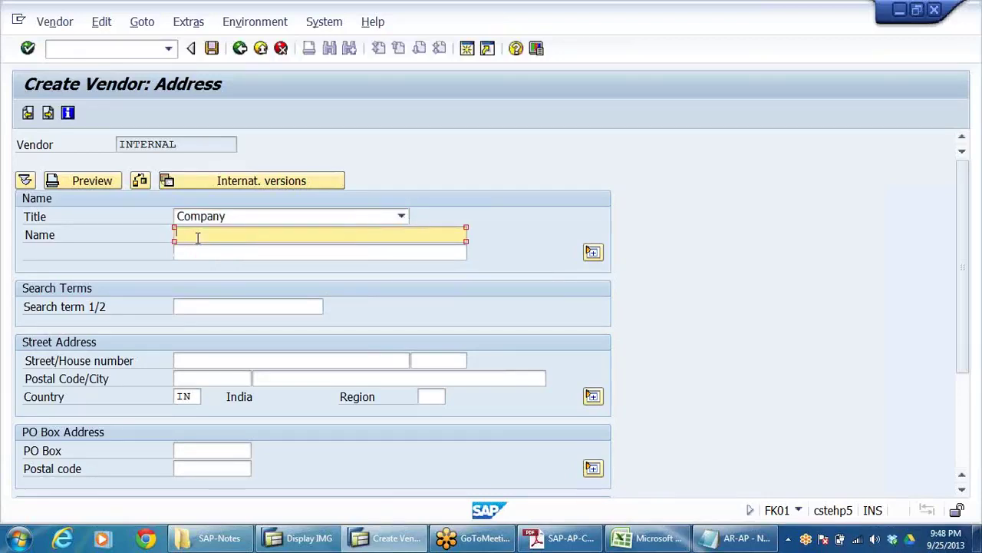
text(PO)
text(R R)
text(M SU)
text(PPLIERS)
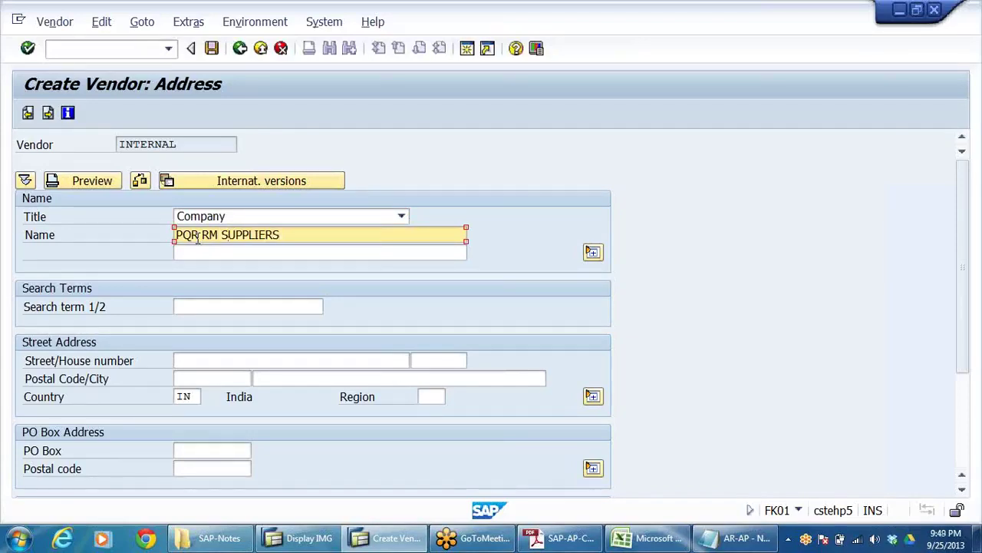
click(249, 307)
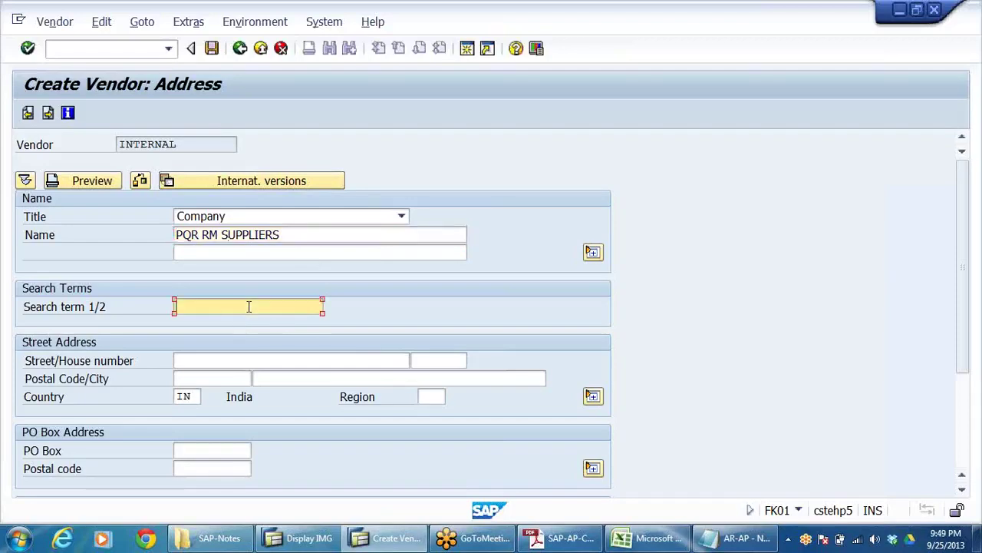
text(PQR)
Step: Choose CHENNAI as the vendor's city and fill in the street as CCHENNAI by copying the city name after the initial C
click(296, 379)
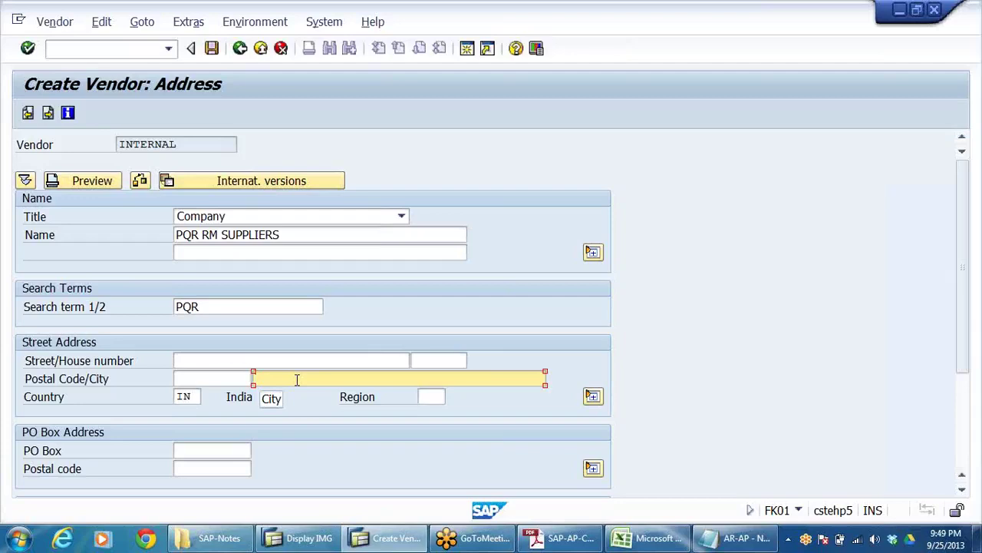
click(297, 379)
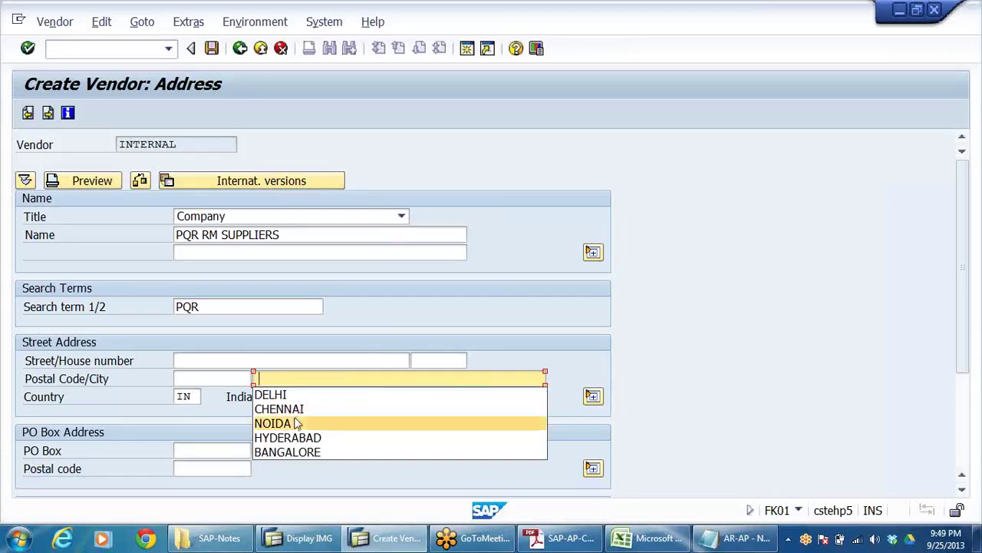
click(300, 411)
click(239, 357)
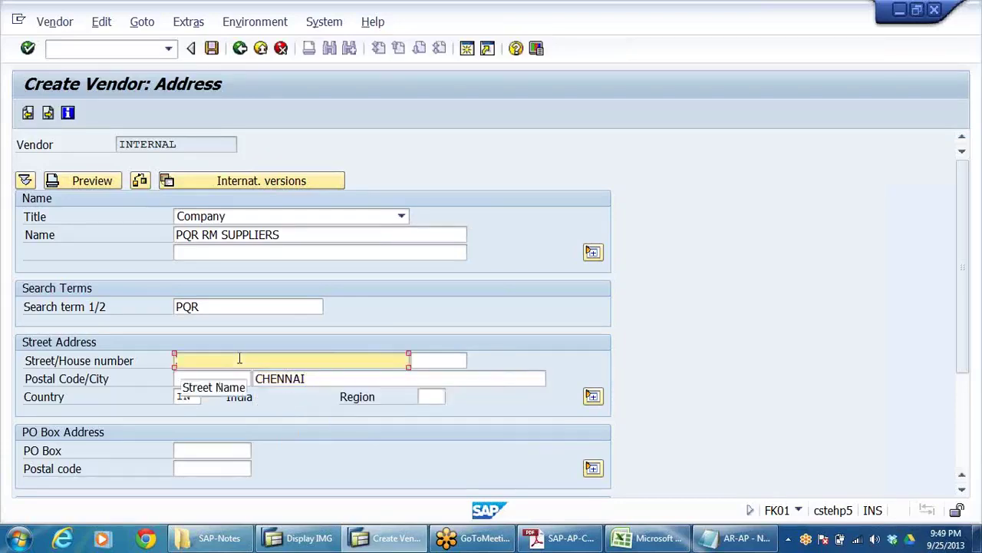
text(C)
double_click(320, 377)
key(ctrl+c)
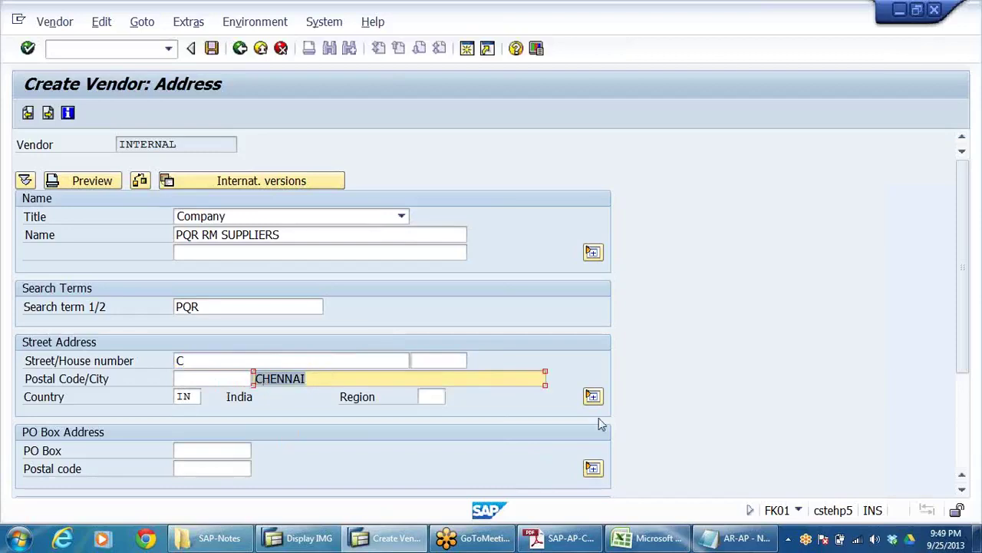
click(210, 359)
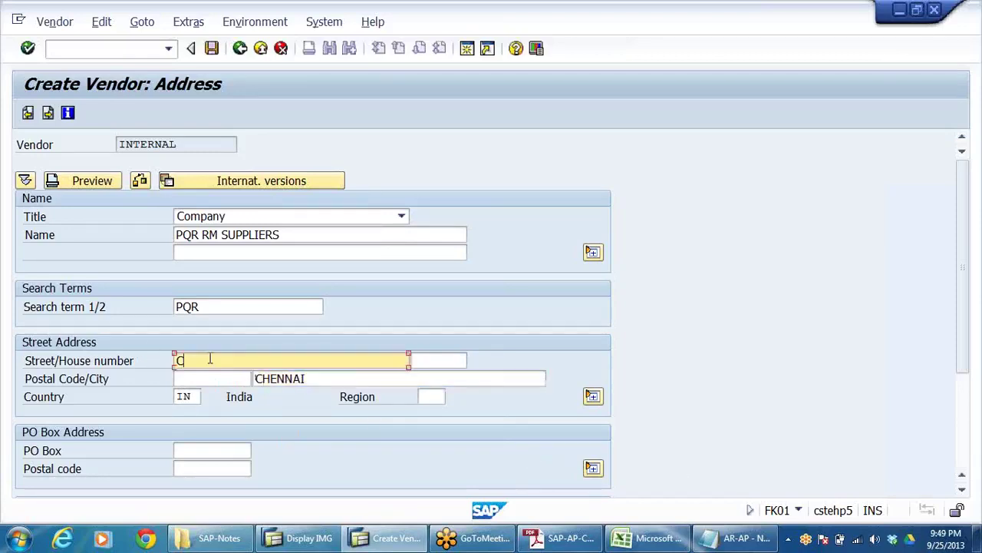
key(ctrl+v)
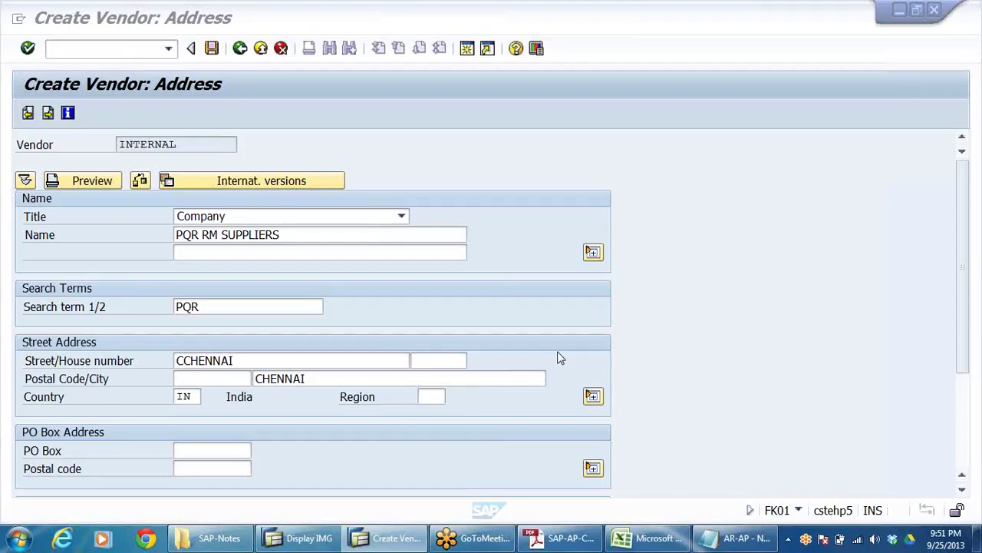
Step: Accept the address and continue through the control, bank and accounting data, keeping the reference values, to the company code payment transactions
click(773, 246)
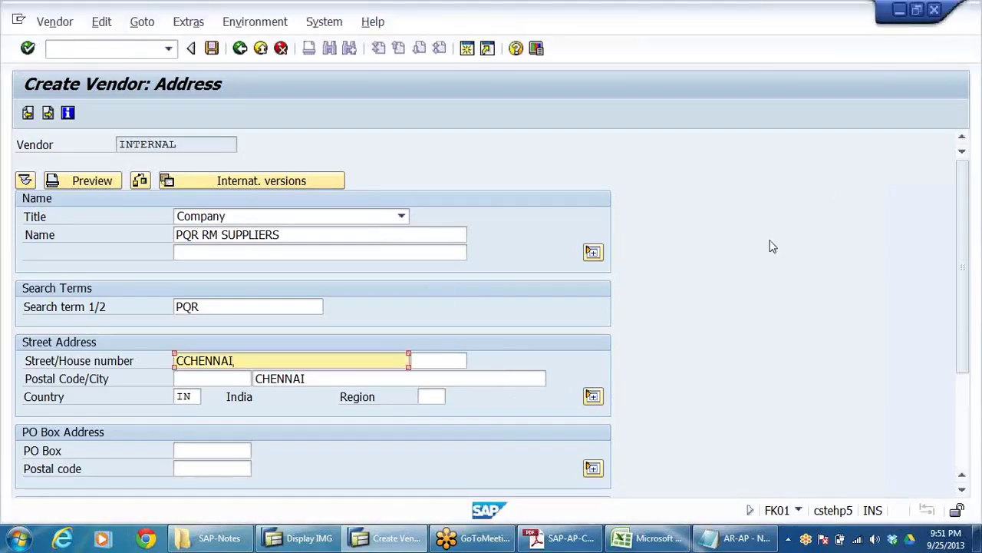
key(Return)
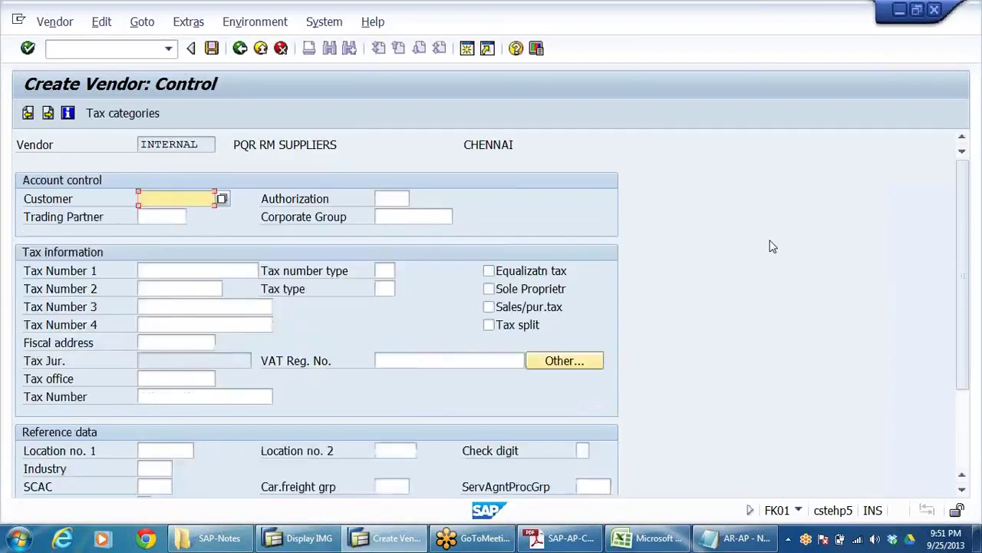
key(Return)
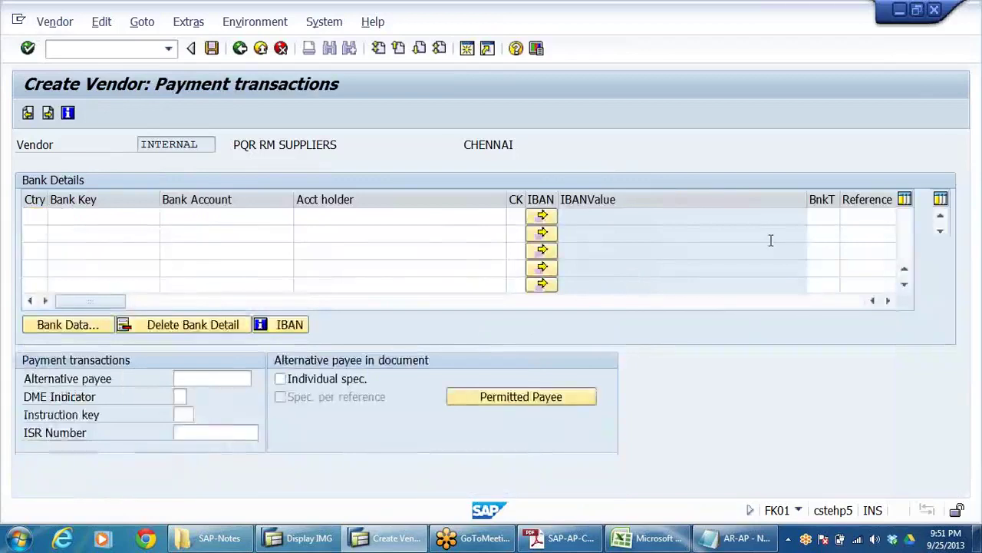
key(Return)
key(Return)
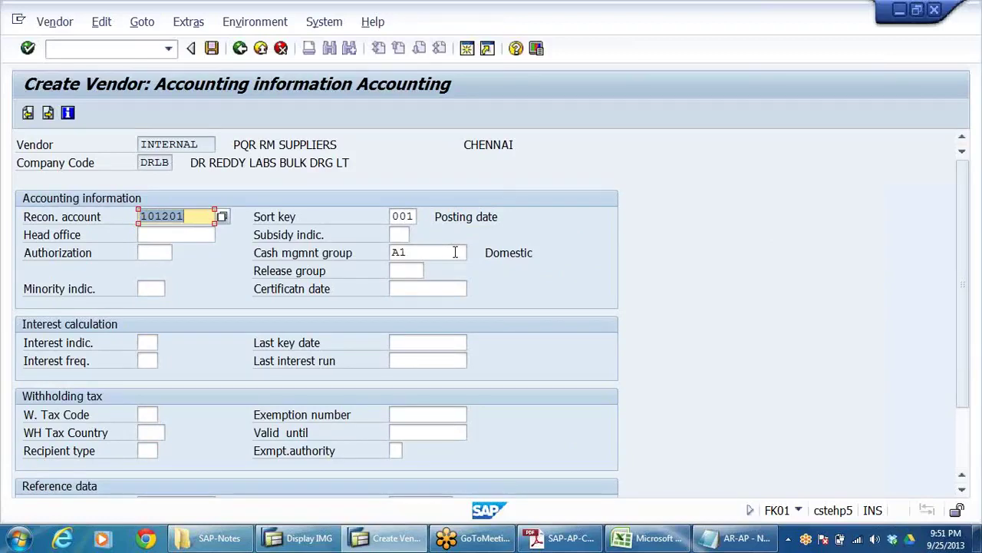
key(Return)
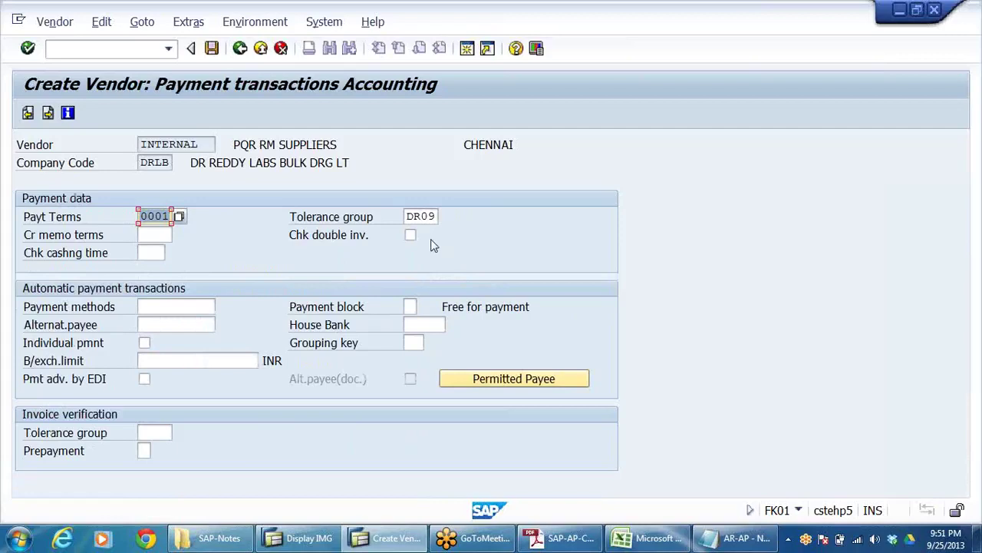
Step: Examine the payment methods and alternative payee fields for automatic payments in relation to the vendor PQR RM SUPPLIERS
click(164, 308)
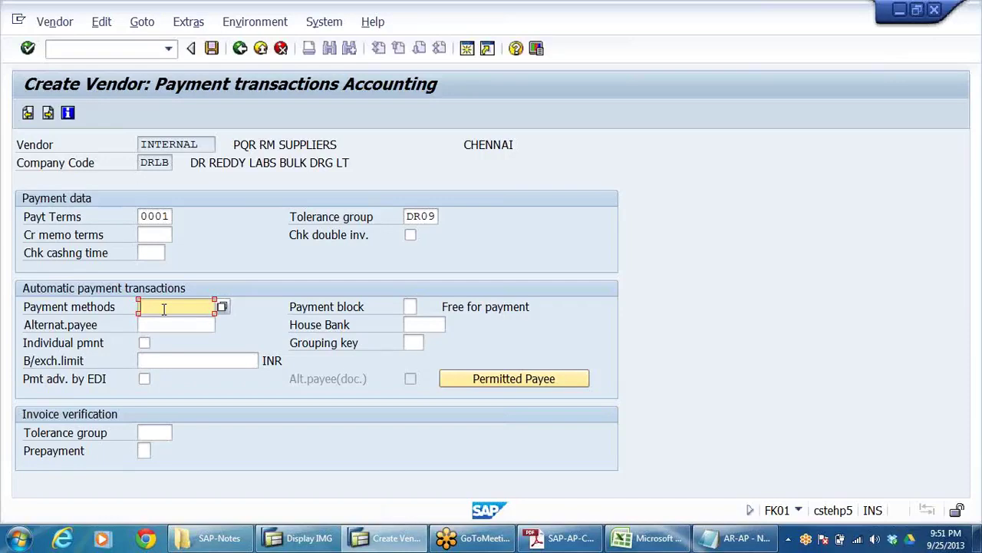
click(160, 326)
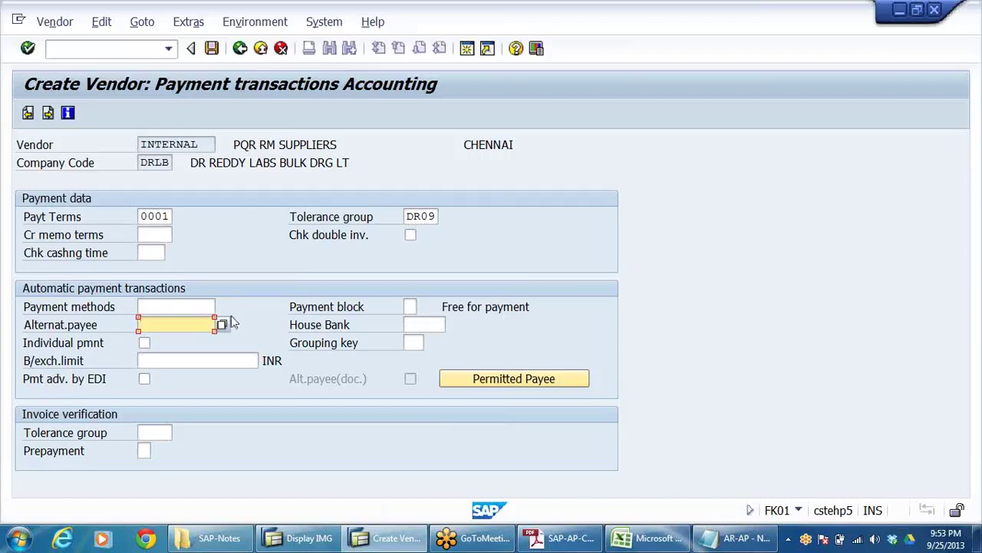
click(167, 307)
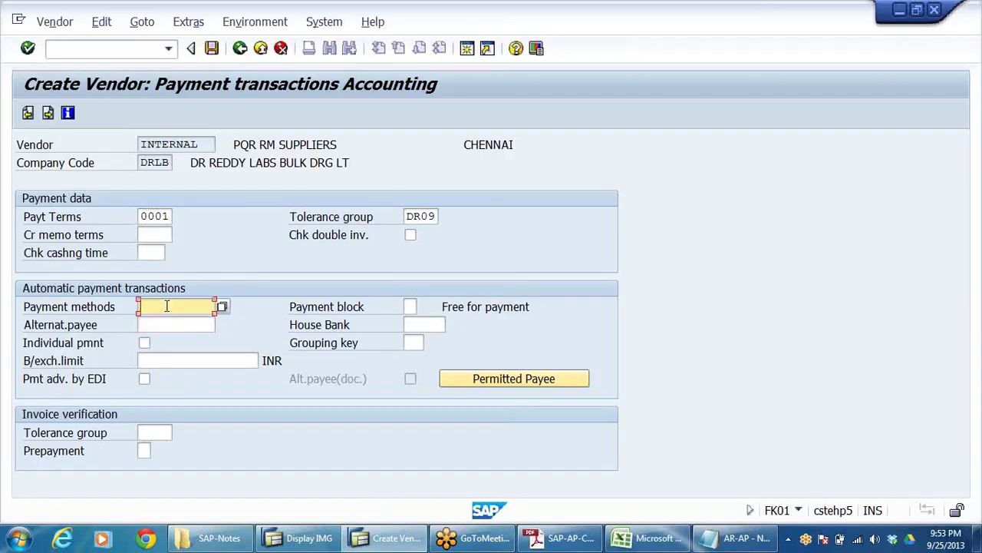
click(158, 325)
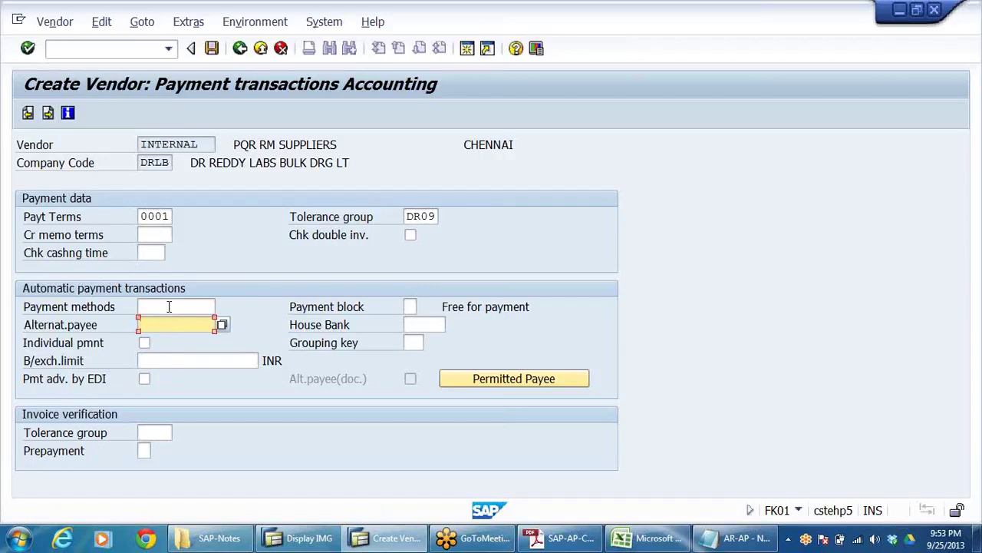
click(168, 307)
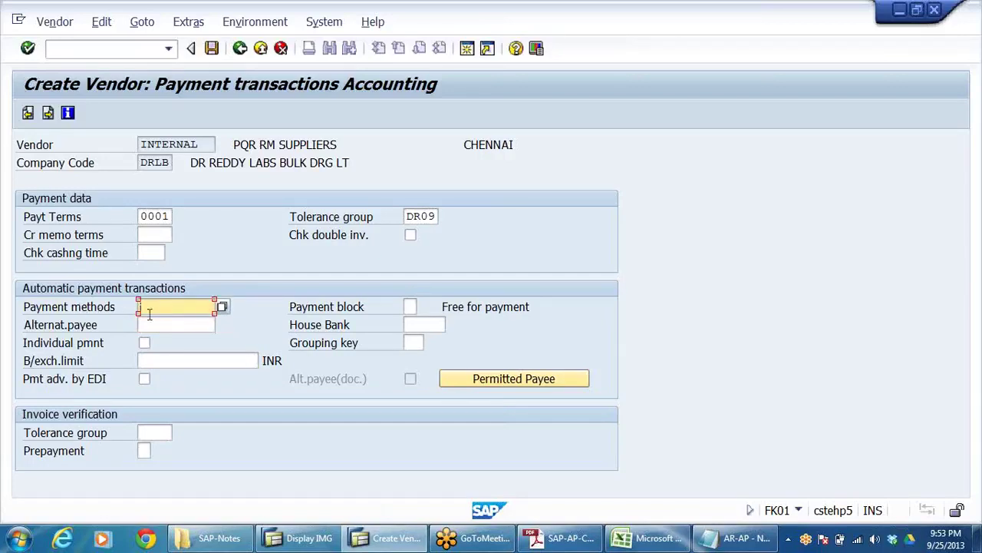
click(204, 144)
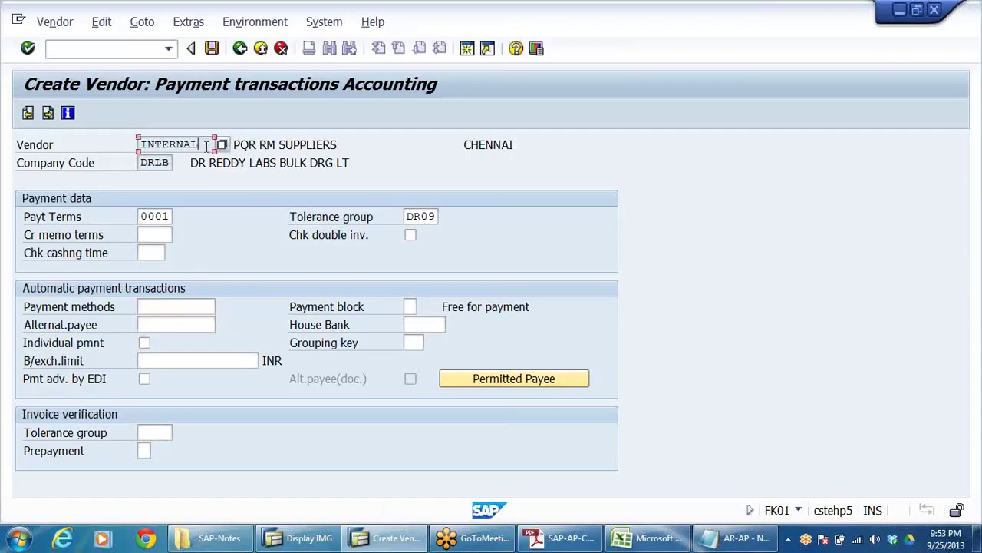
drag(238, 145, 395, 151)
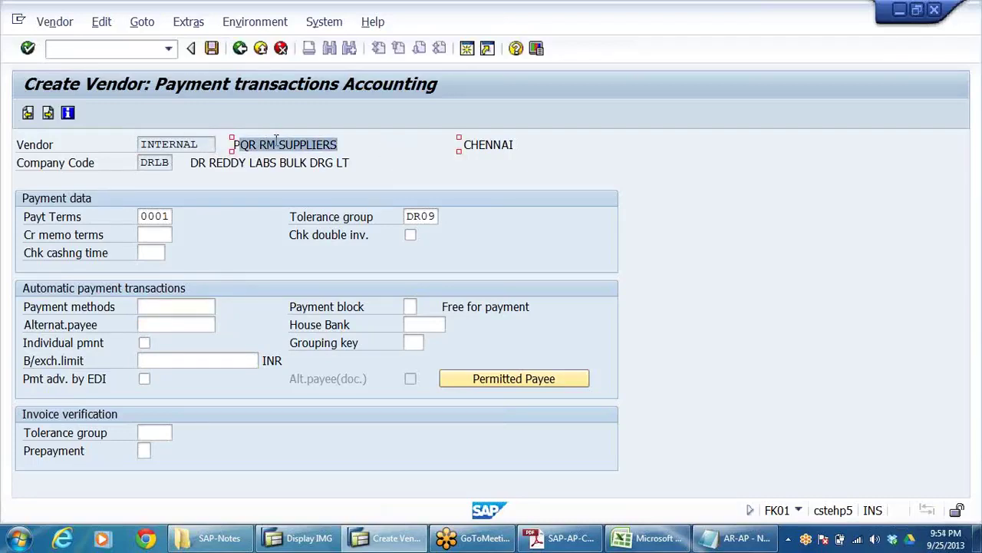
click(149, 324)
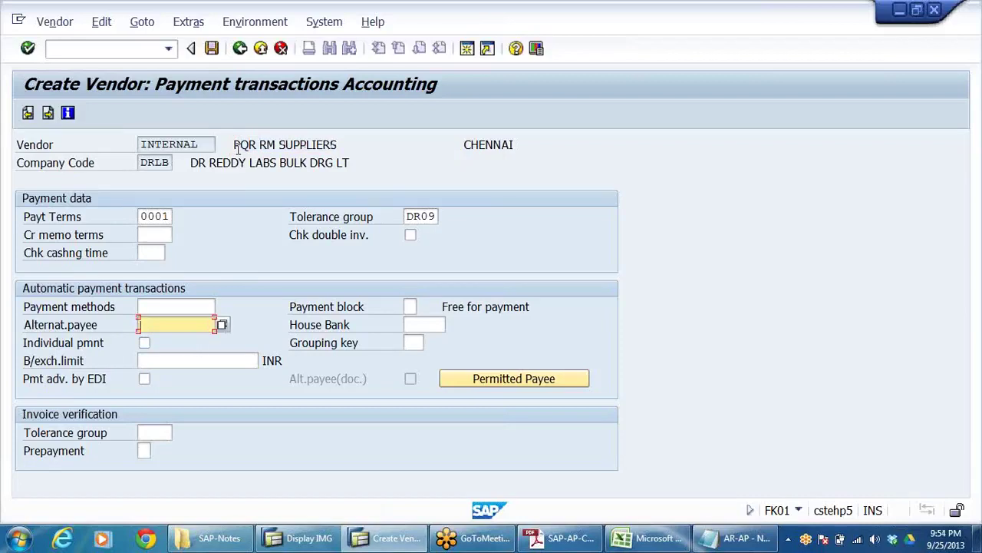
drag(233, 144, 338, 146)
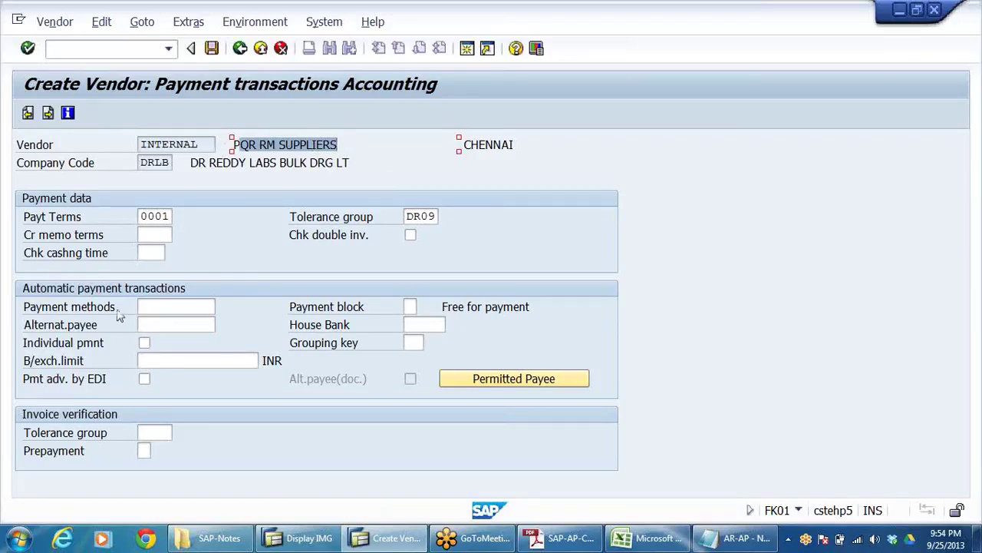
click(146, 326)
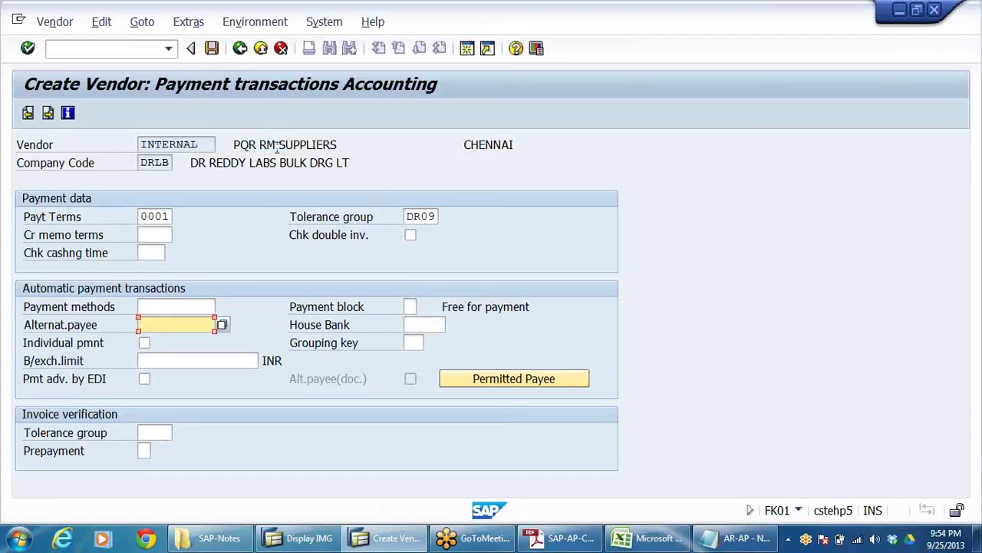
click(313, 144)
drag(338, 145, 233, 144)
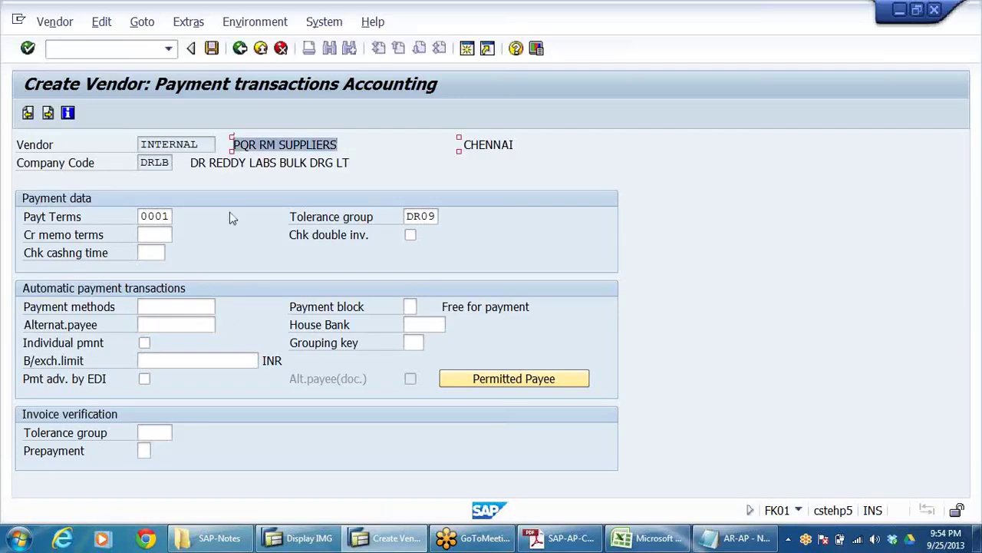
click(192, 325)
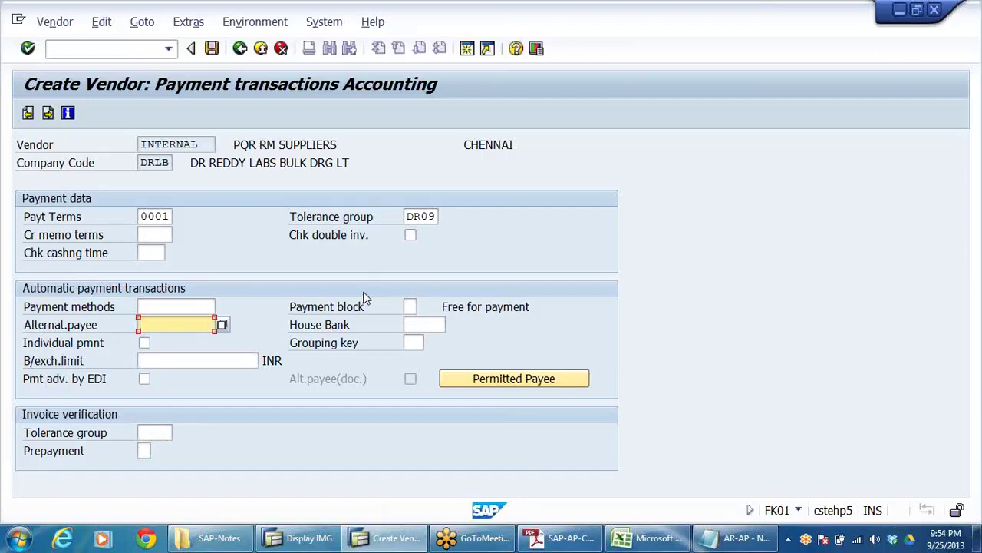
Step: Review the house bank field and the available payment block keys, leaving both without a selection
click(418, 327)
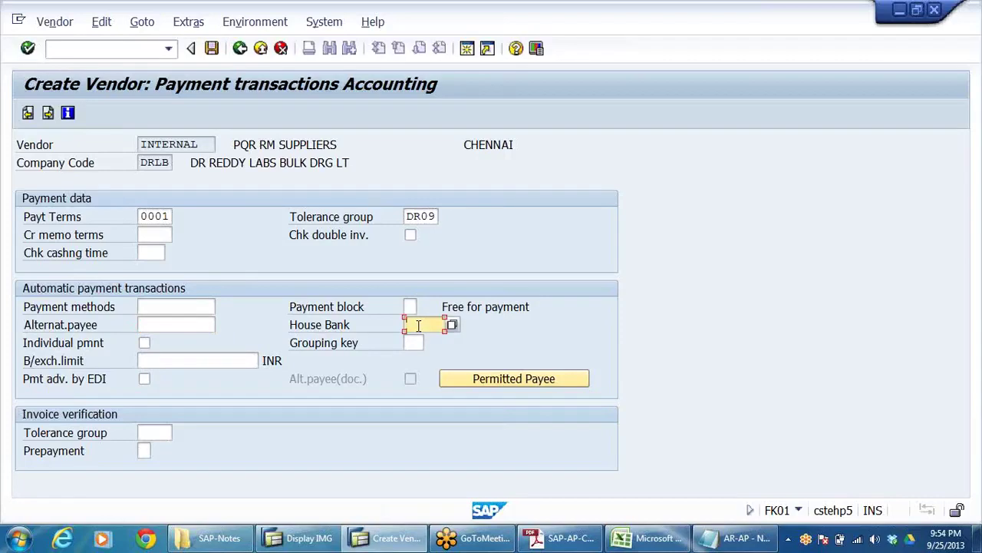
click(409, 306)
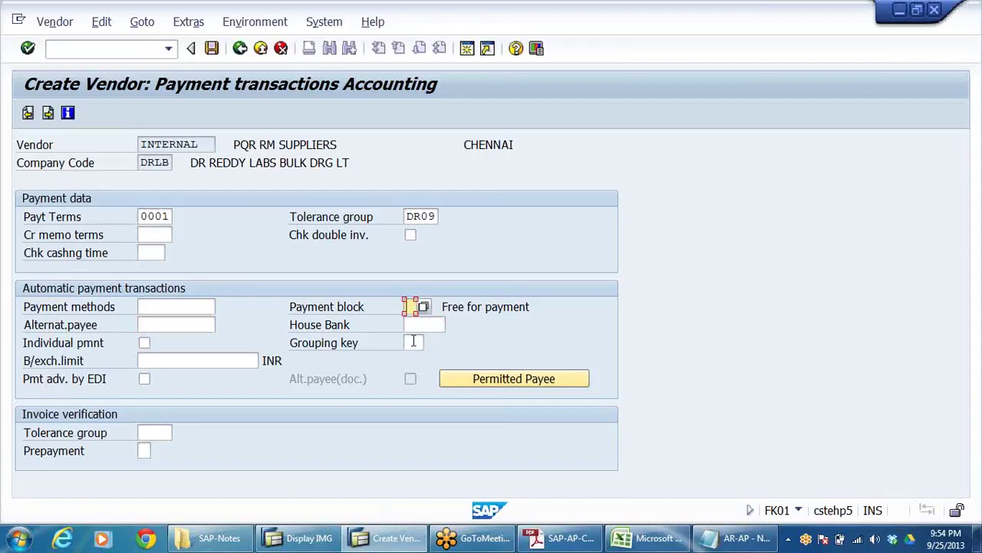
click(424, 306)
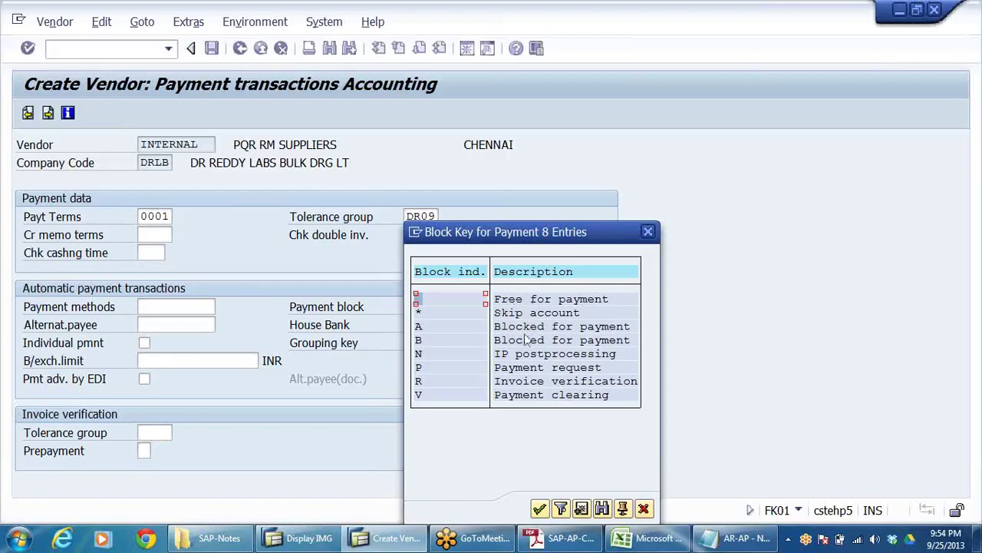
click(649, 231)
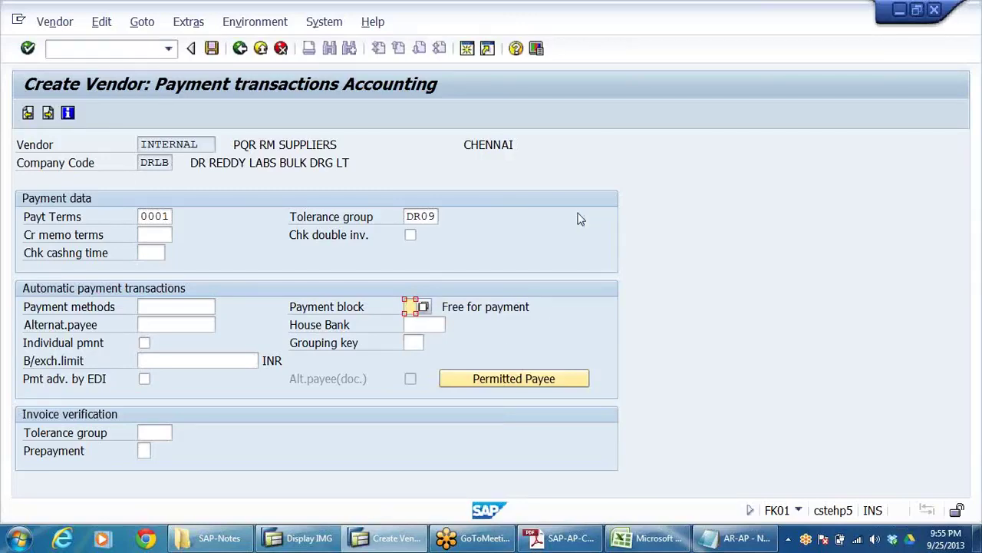
Step: Continue past the dunning and correspondence data without entries and save the vendor PQR RM SUPPLIERS
key(Return)
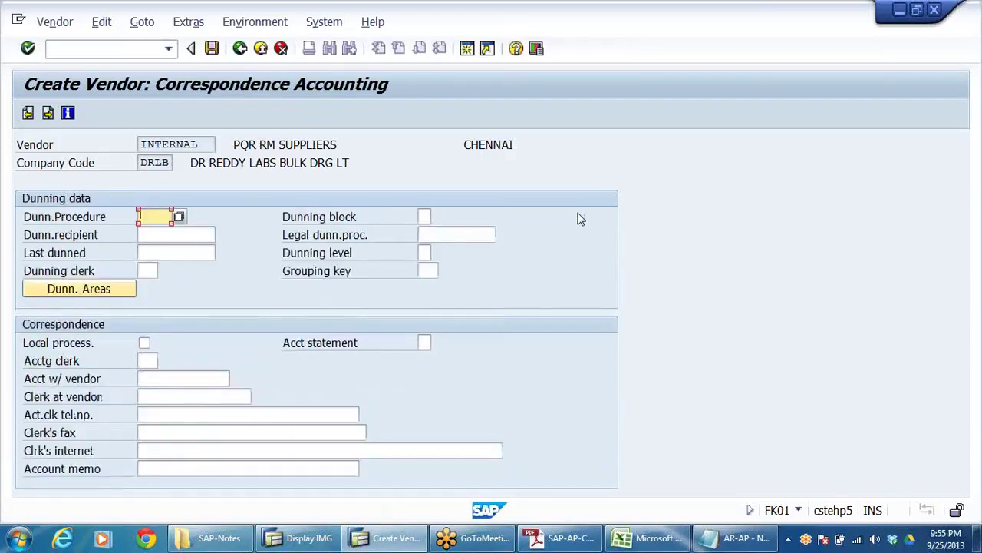
key(Return)
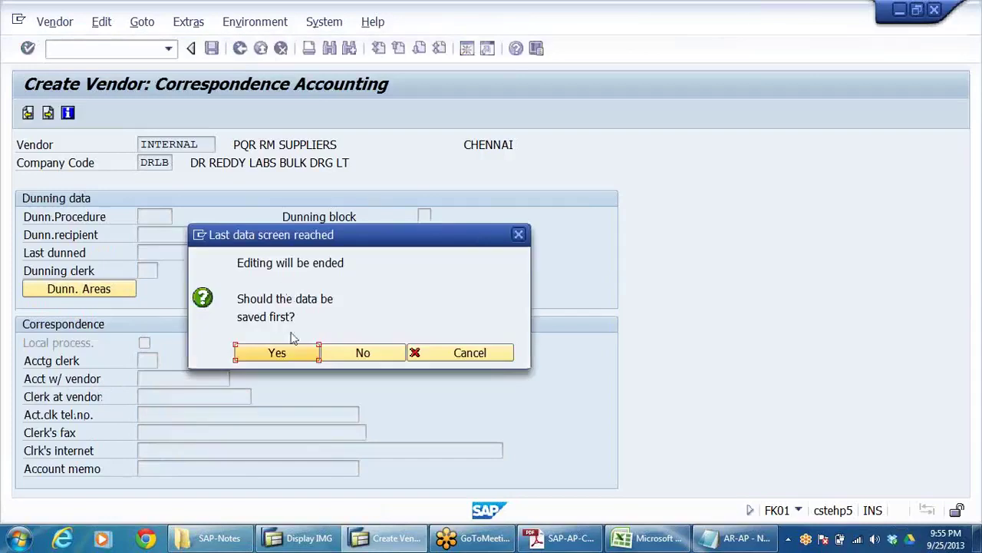
click(278, 352)
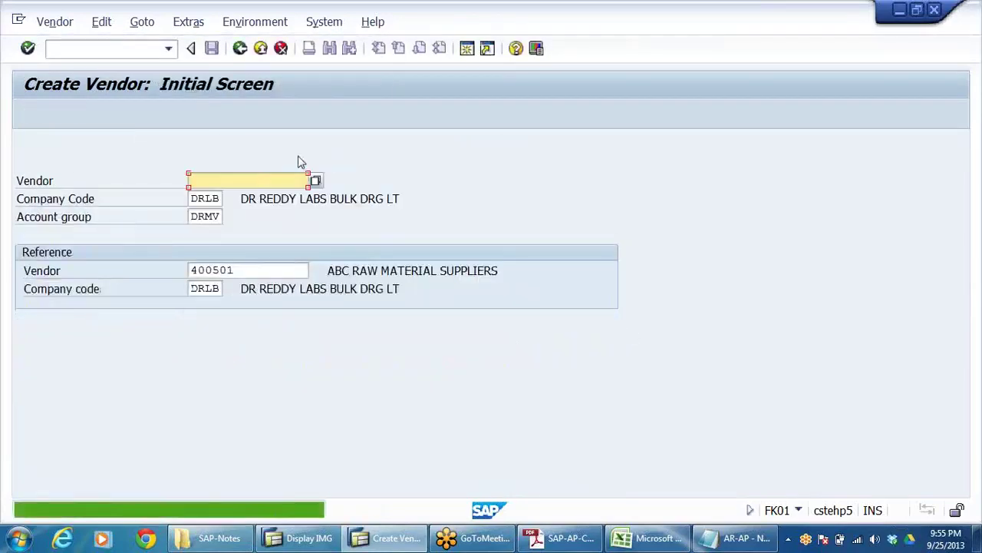
Step: Leave vendor creation and open the FK02 transaction for changing vendor master records
click(278, 49)
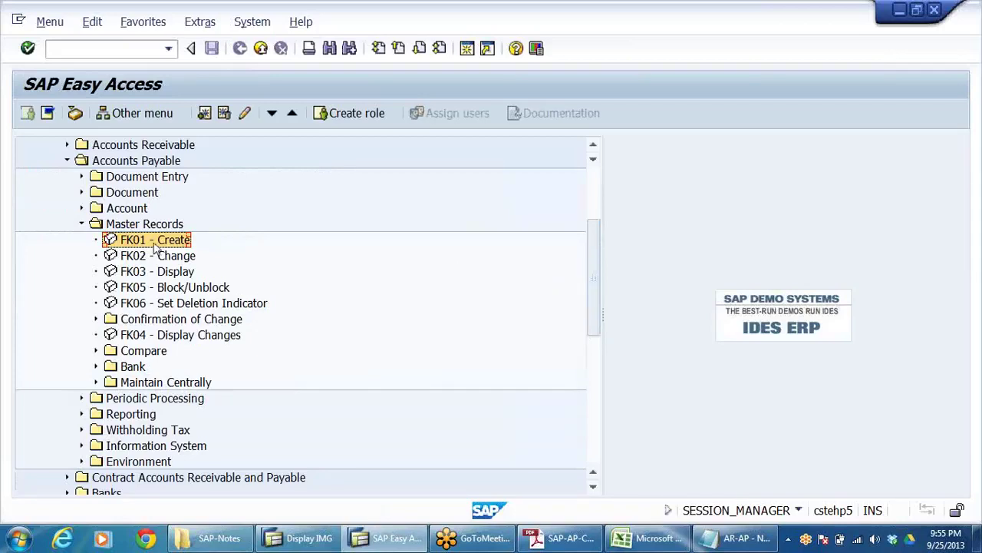
double_click(152, 262)
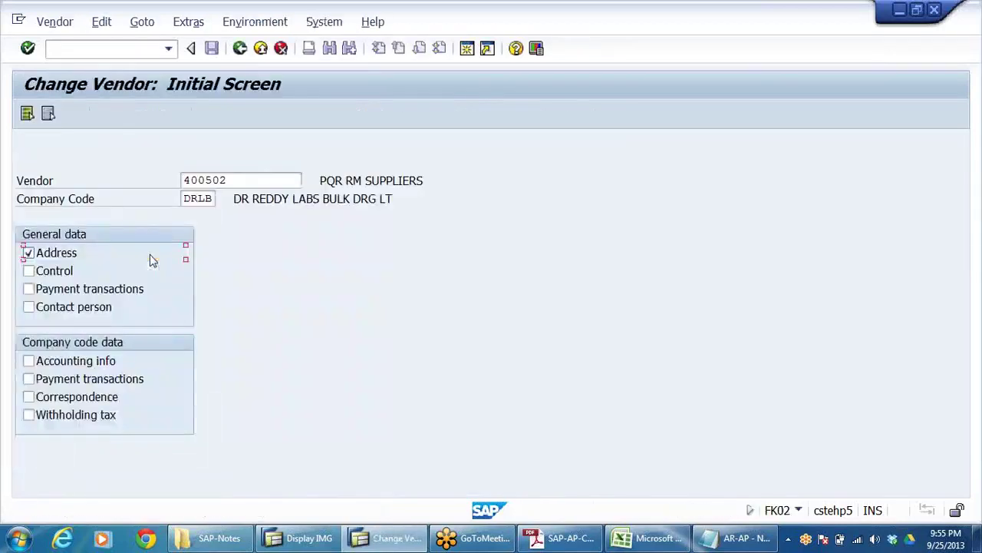
click(29, 253)
click(231, 180)
key(Return)
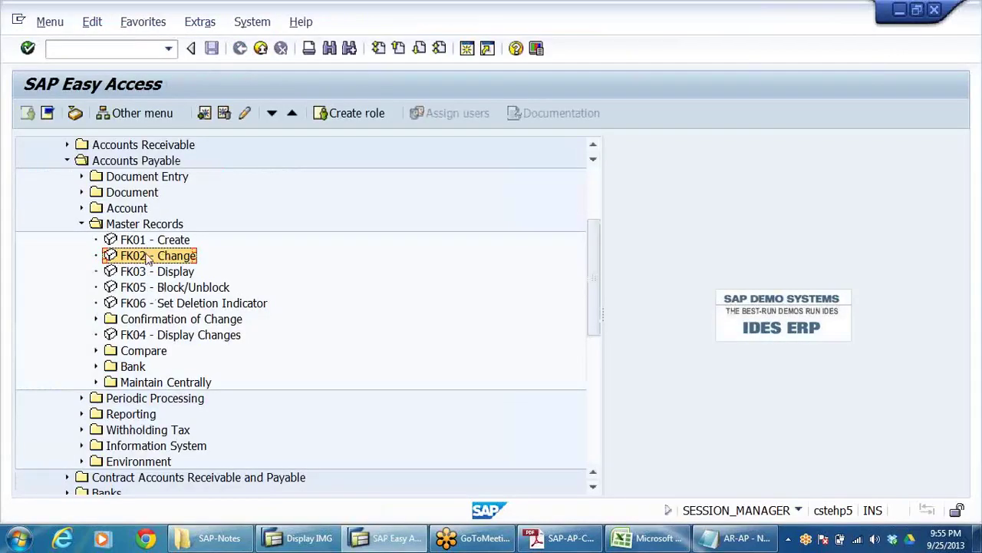
Step: Open ABC RAW MATERIAL SUPPLIERS in FK02 for company code DRLB with general address, accounting info and company-code payment transactions selected
double_click(148, 256)
click(257, 179)
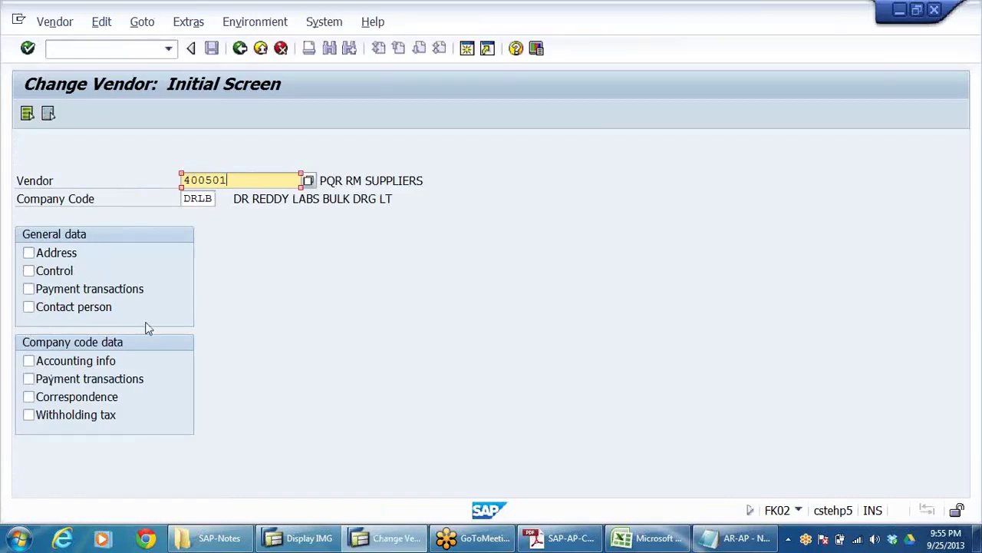
click(31, 254)
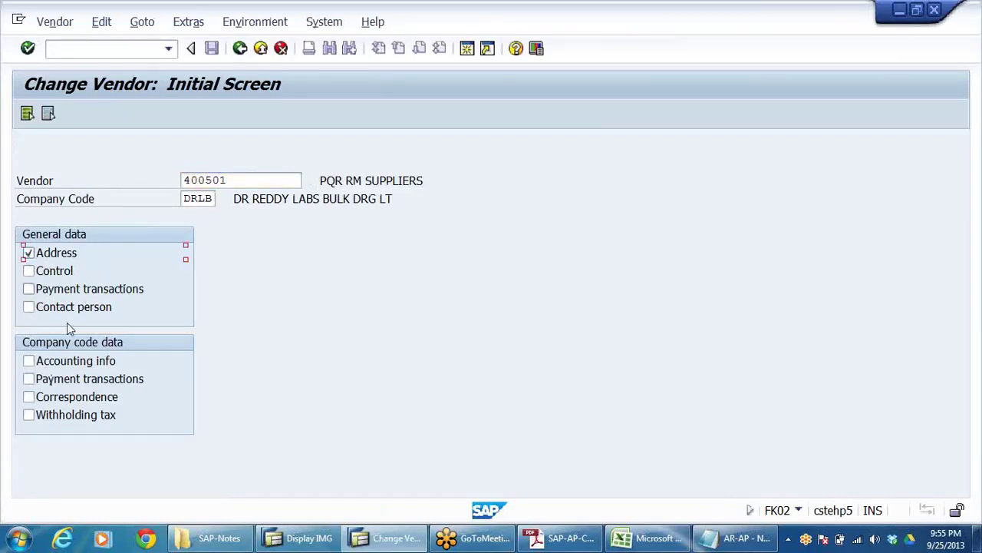
click(30, 363)
click(29, 380)
key(Return)
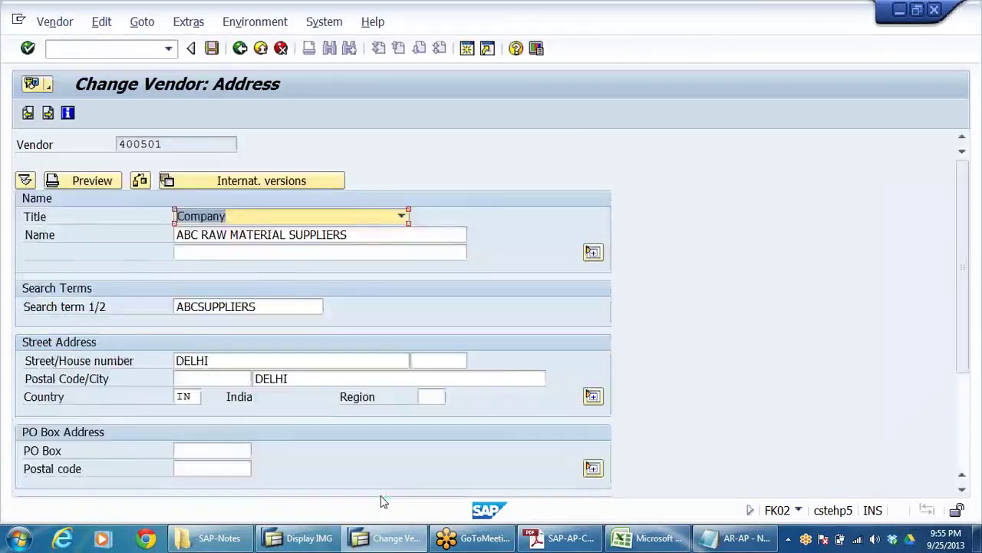
Step: Review the vendor's address, accounting and payment data, exit editing without changes, and return to SAP Easy Access
key(Return)
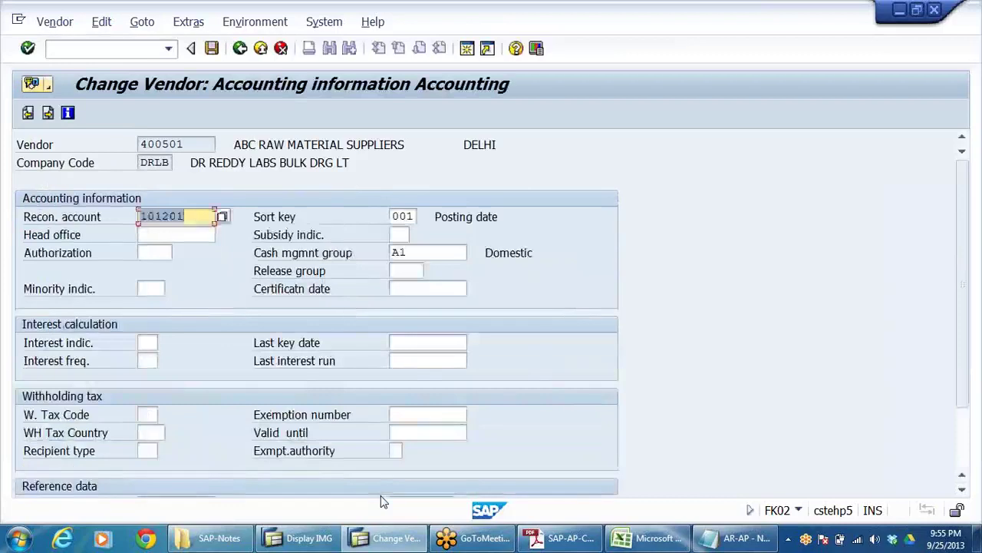
key(Return)
key(Return)
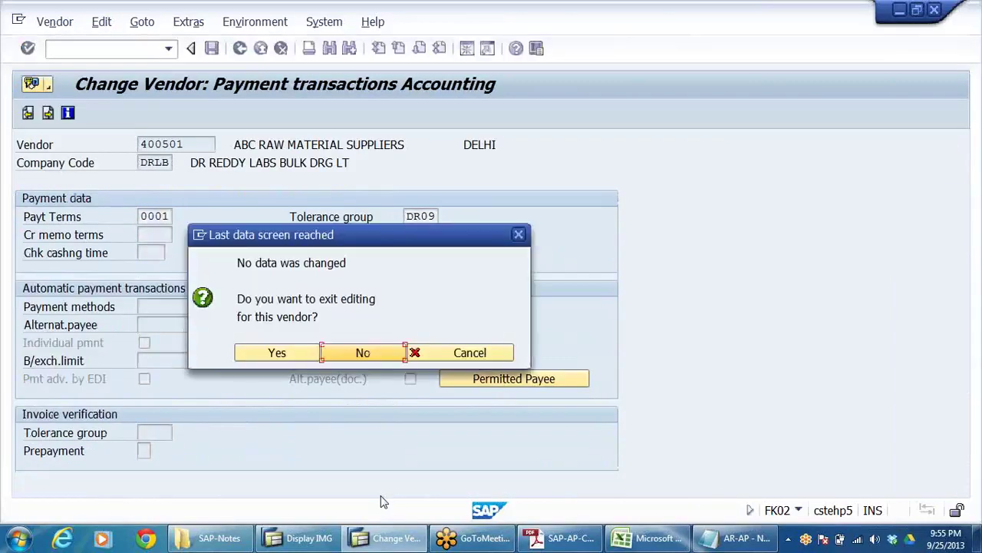
click(276, 353)
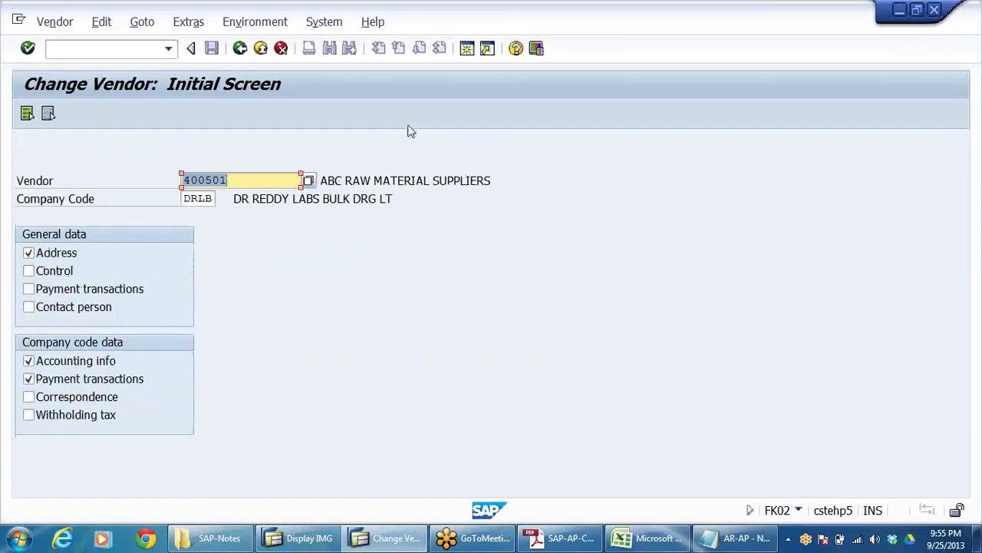
click(261, 48)
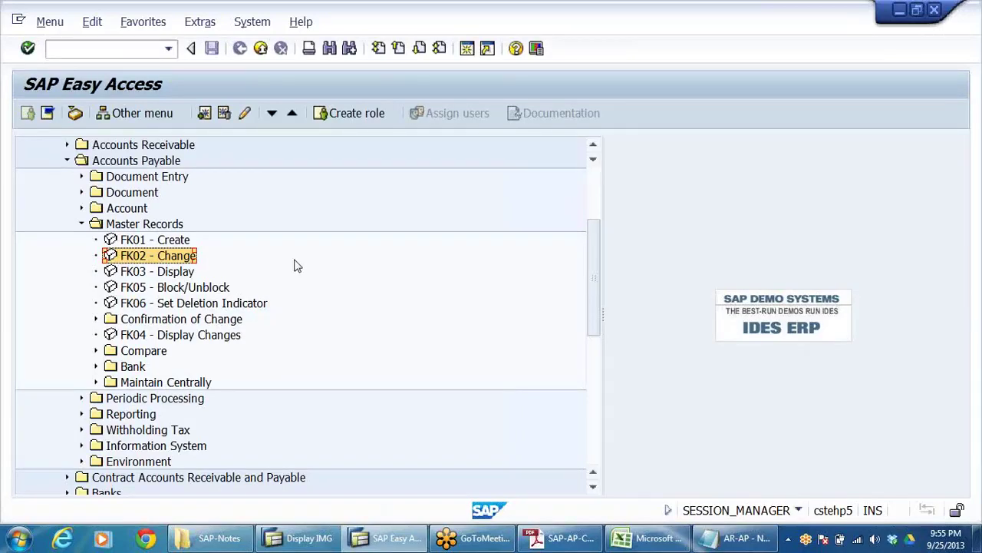
Step: Switch to the DRL_GRP workbook in Excel and open the ACCTS PAYBLS sheet
click(651, 537)
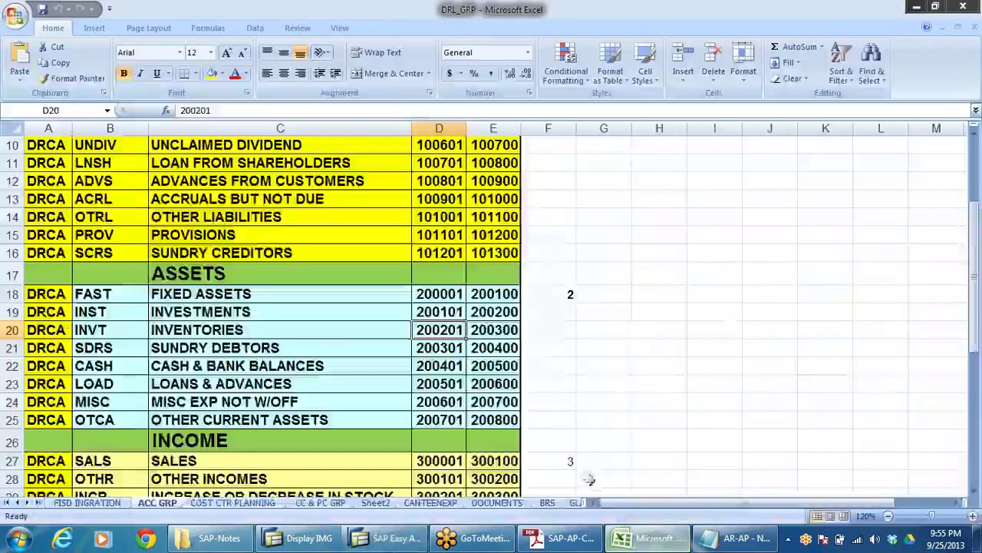
click(28, 503)
click(28, 503)
click(27, 503)
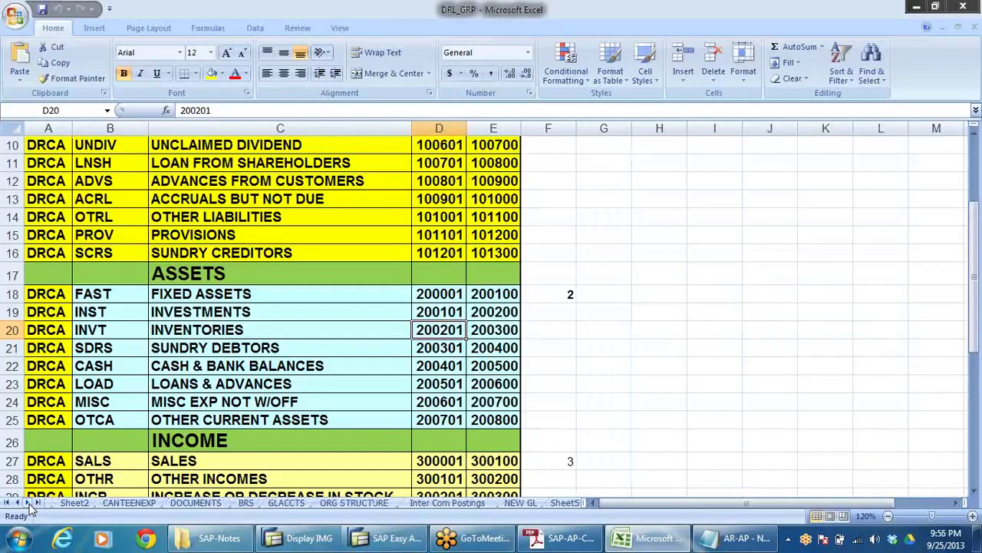
click(28, 503)
click(28, 503)
click(27, 503)
click(27, 502)
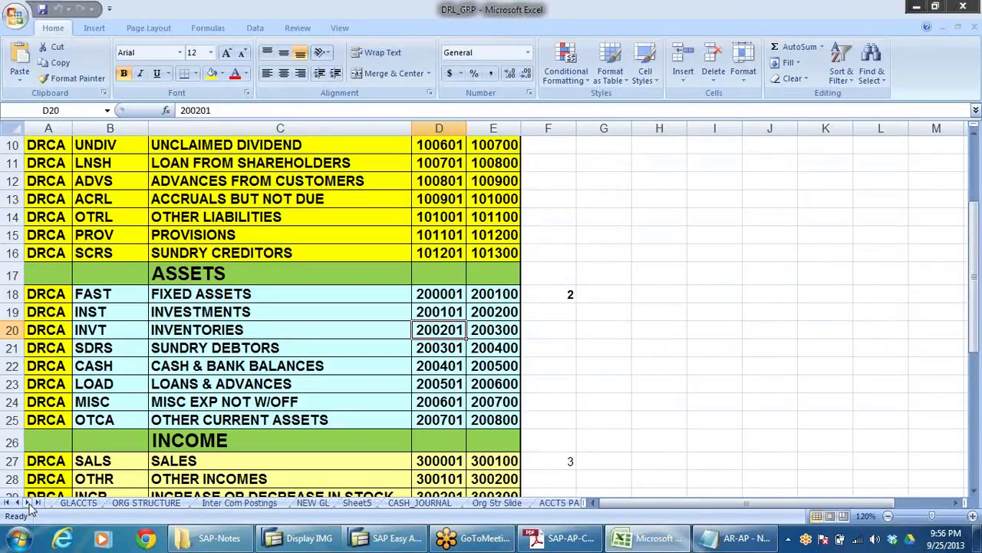
click(28, 502)
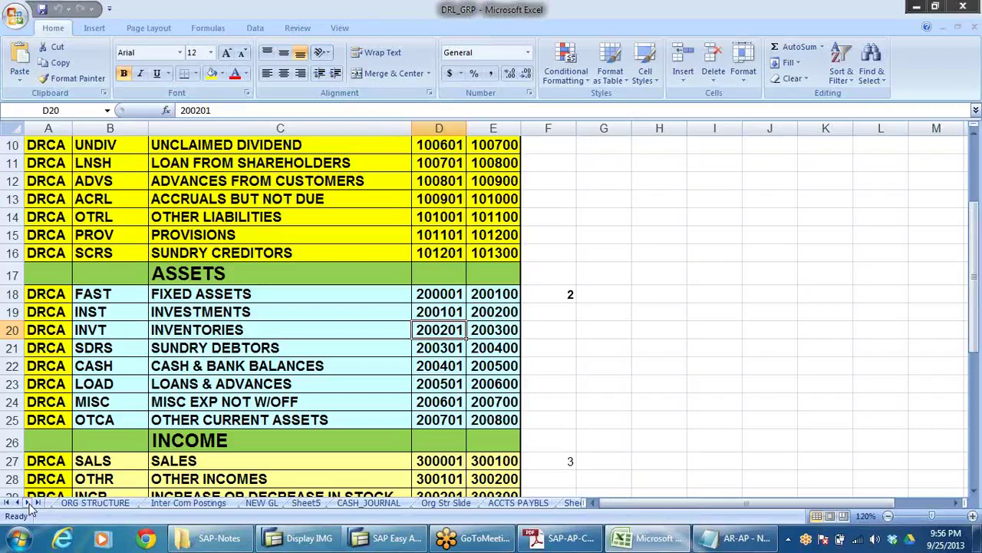
click(514, 503)
Step: Examine the accounting entries for raw material receipt (MIGO) and invoice verification (MIRO), including the inventory, GR/IR clearing and vendor accounts
scroll(591, 352, up, 20)
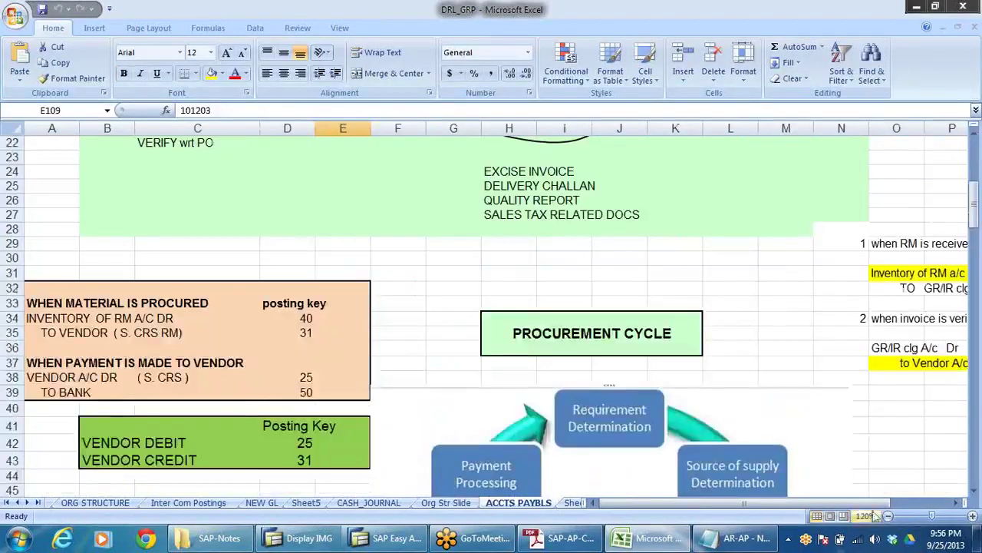
drag(877, 501, 938, 508)
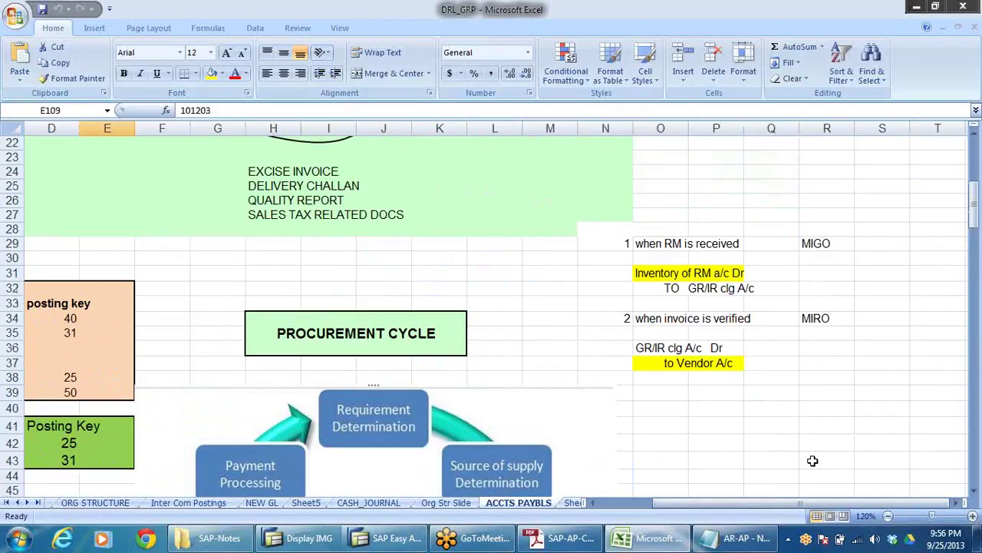
click(685, 275)
click(699, 292)
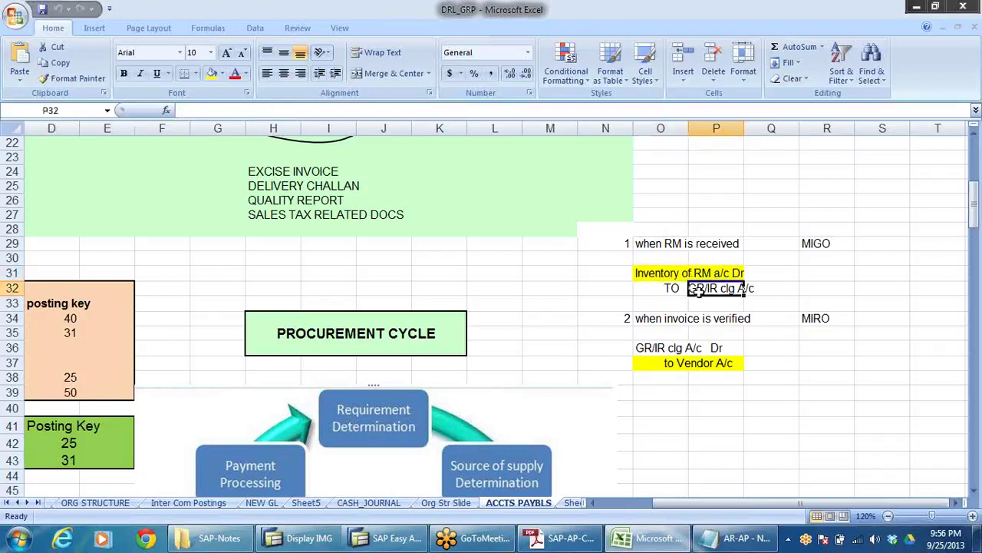
click(674, 320)
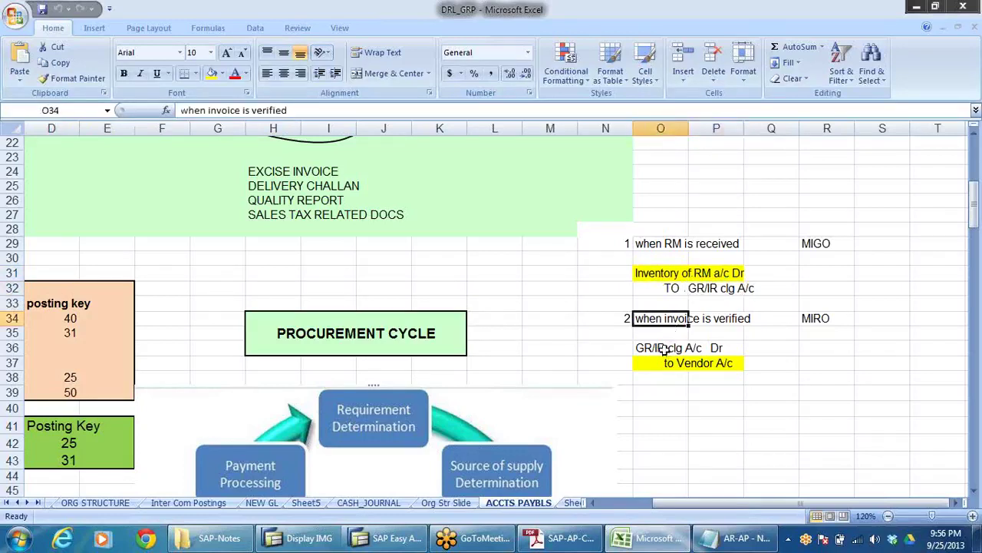
click(665, 350)
click(677, 362)
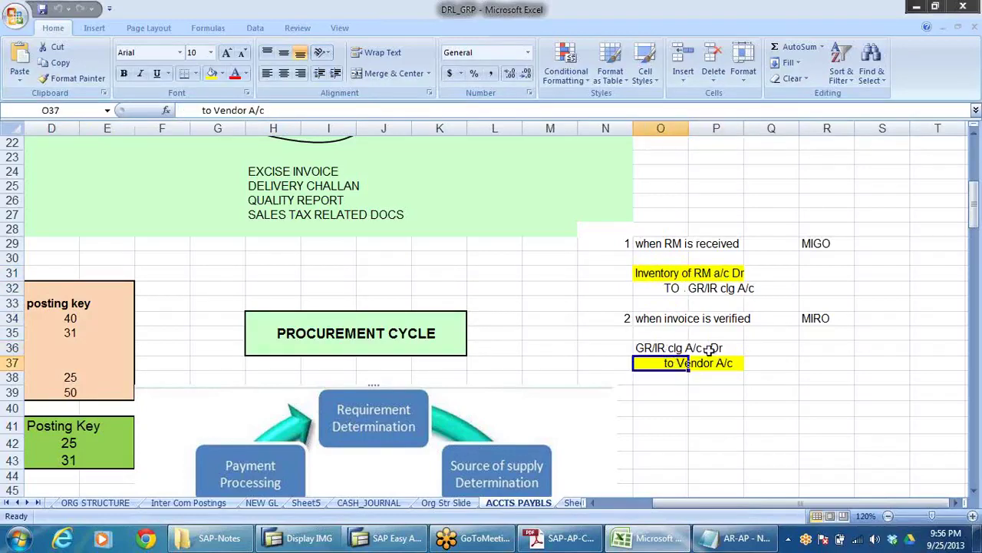
click(710, 347)
click(706, 364)
click(816, 372)
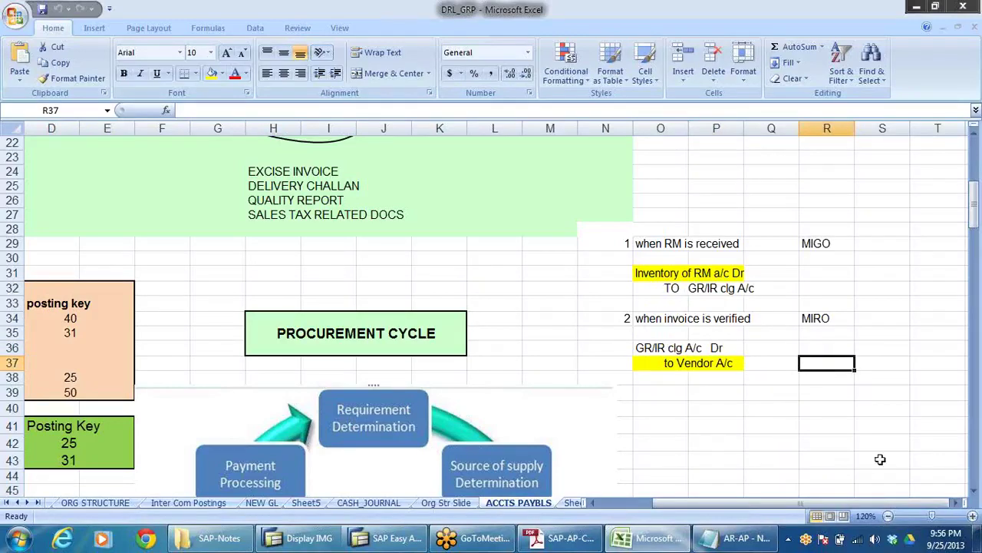
drag(640, 274, 726, 274)
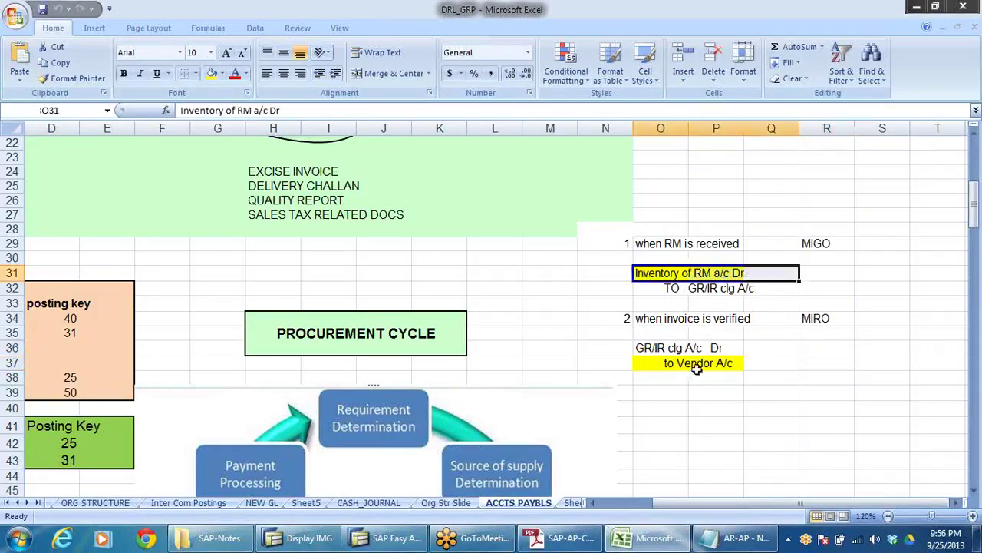
drag(651, 367, 786, 383)
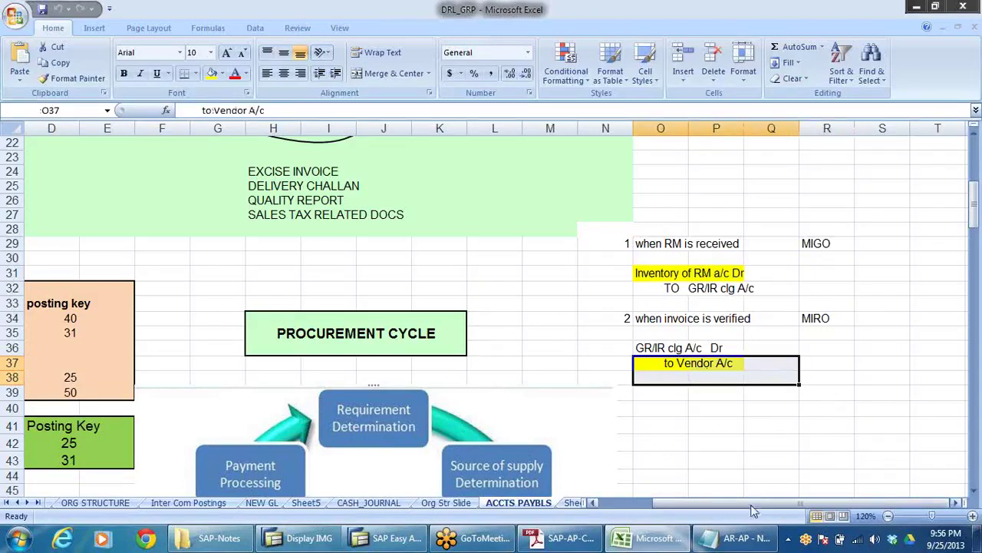
Step: Compare the material procurement entry with the receipt and invoice entries, and read the entry for payment to the vendor
drag(751, 506, 743, 508)
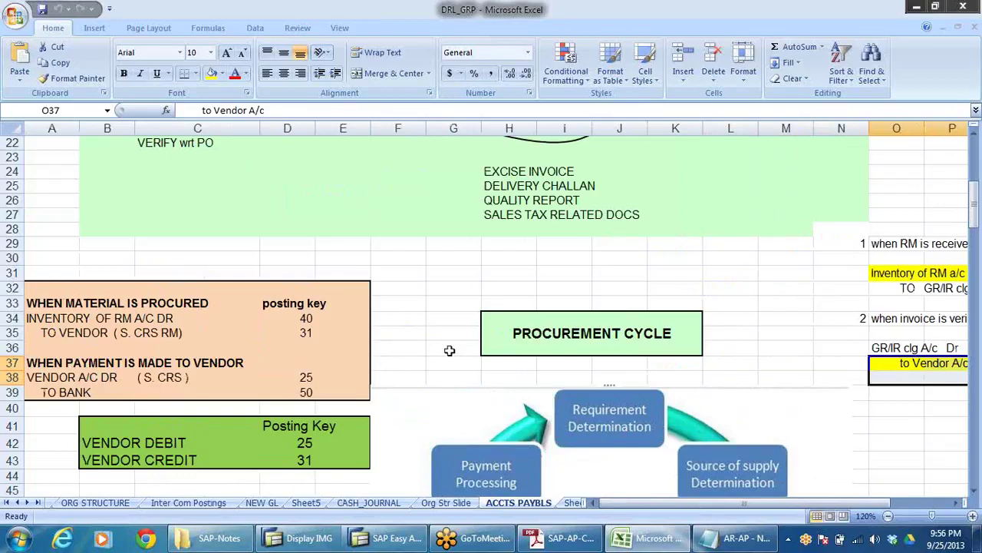
click(40, 320)
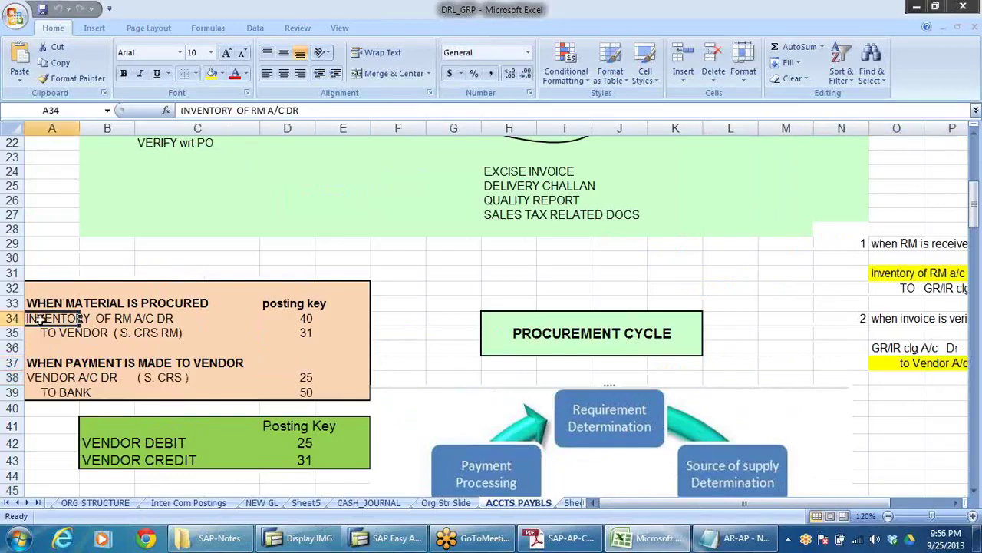
click(67, 333)
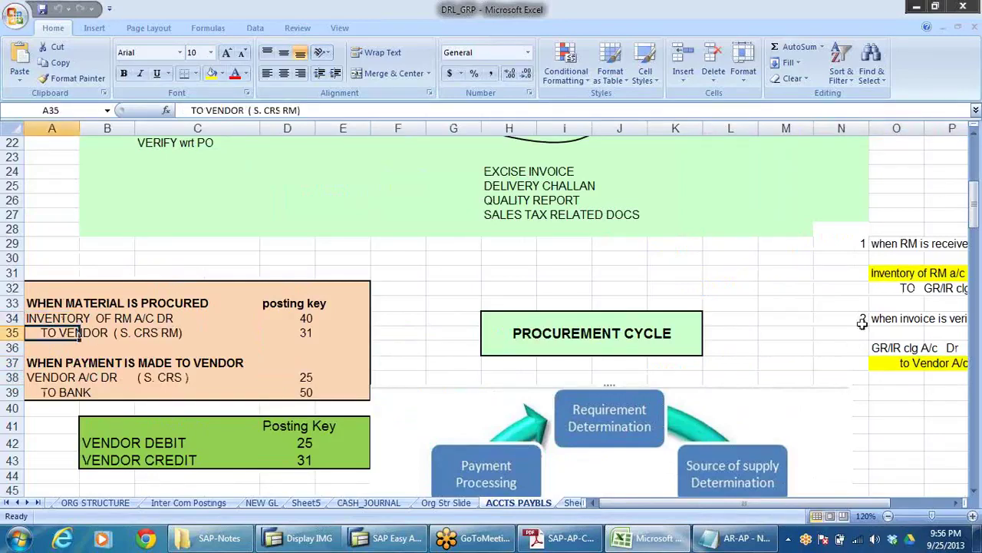
click(892, 274)
click(906, 367)
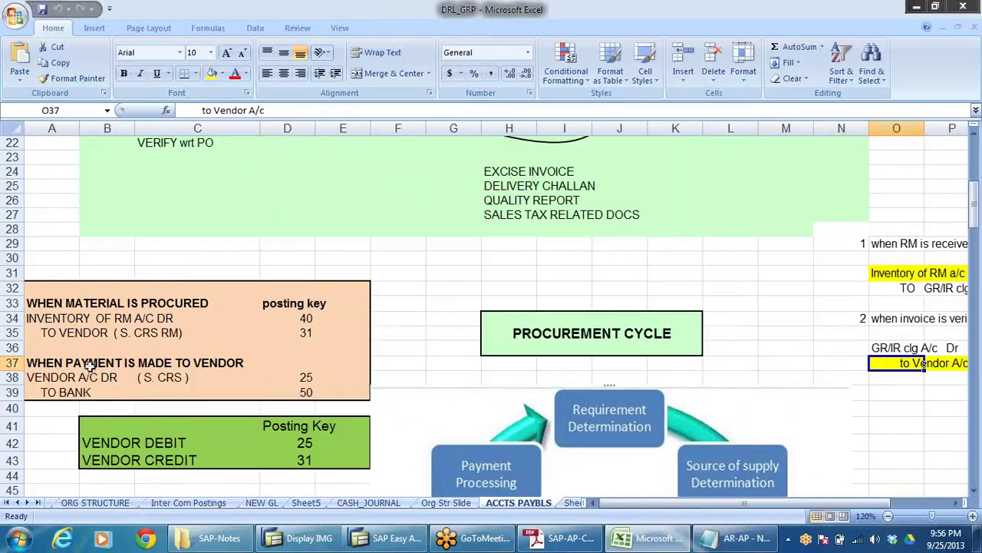
click(75, 393)
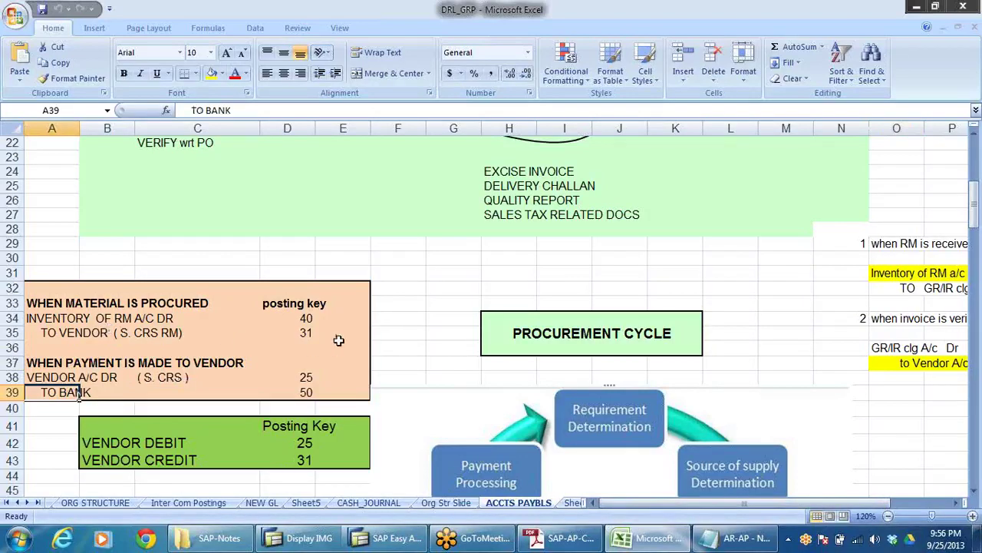
Step: Examine the posting keys for vendor debit and vendor credit, and view the procurement cycle diagram below them
click(307, 441)
click(315, 460)
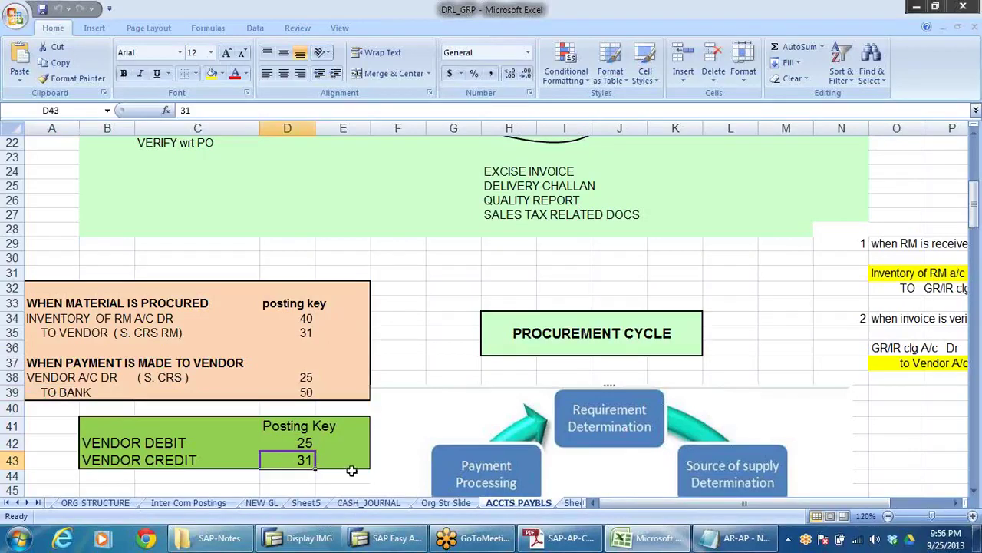
click(305, 444)
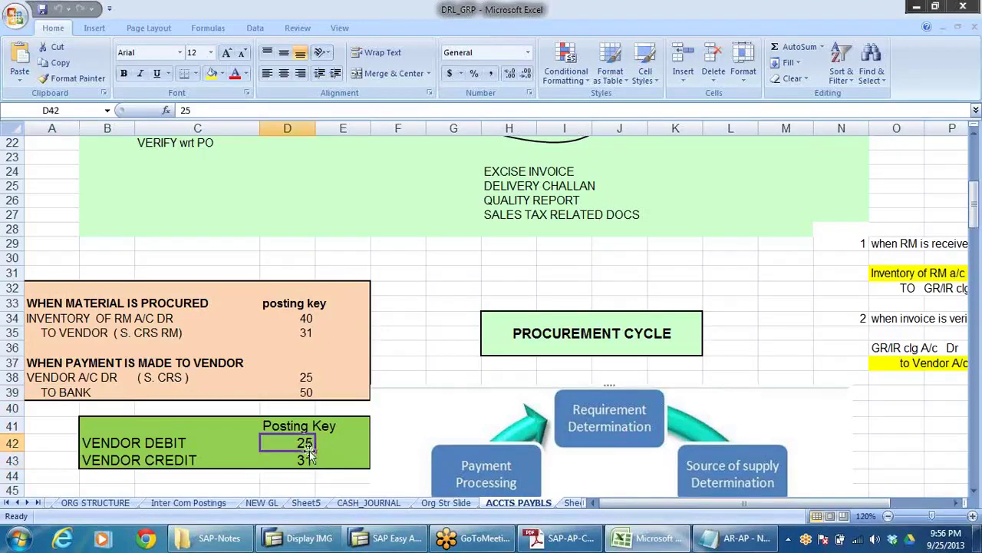
click(304, 461)
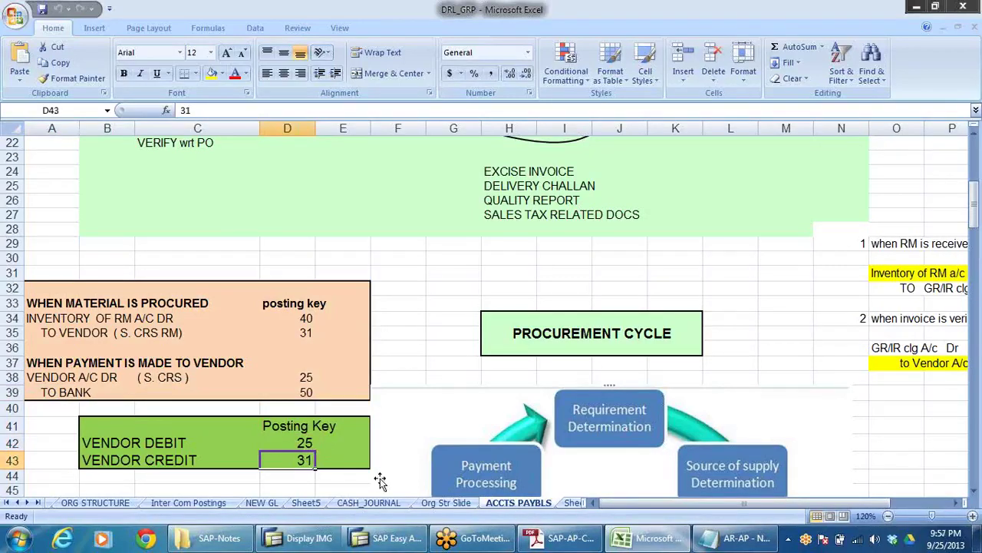
click(399, 299)
scroll(403, 299, down, 5)
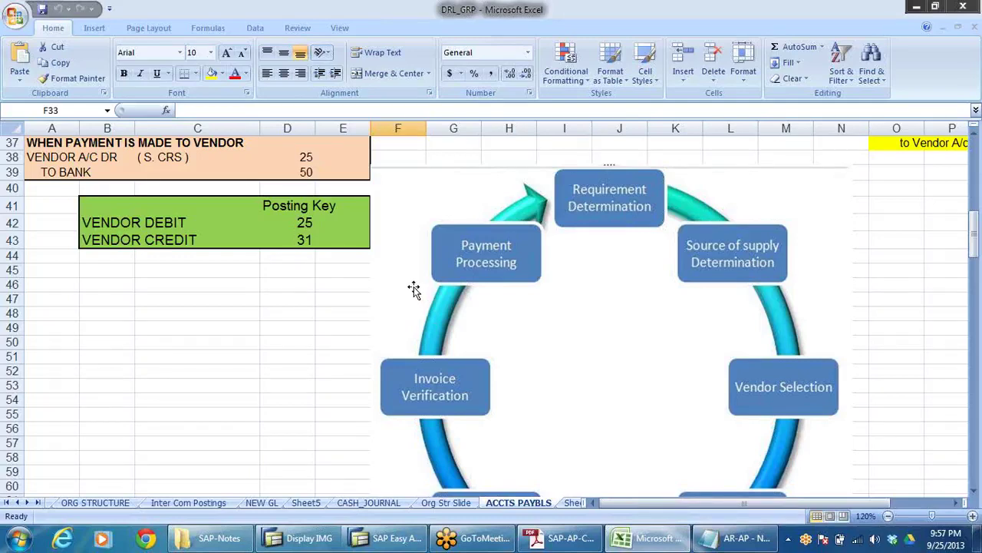
click(302, 282)
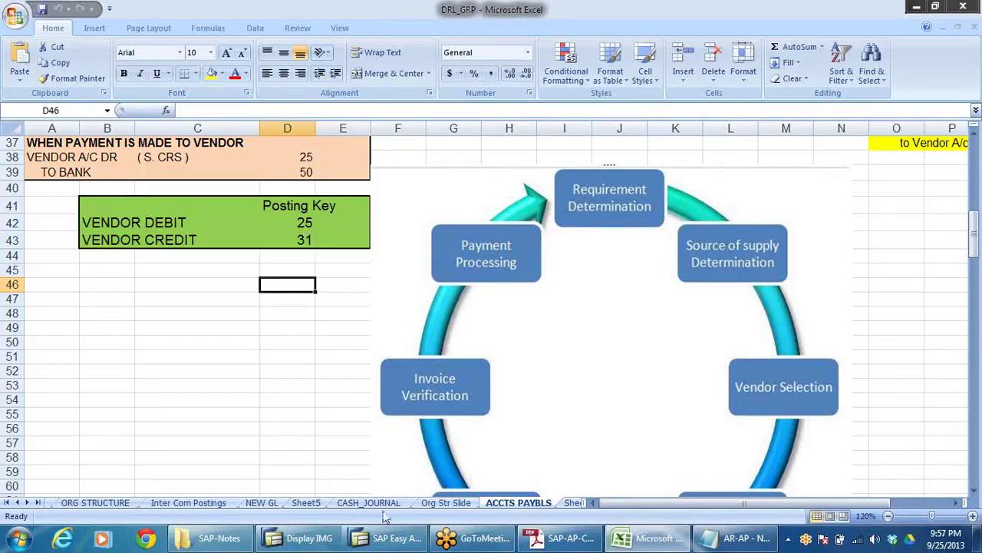
Step: Switch back to SAP, collapse Master Records, expand Document Entry under Accounts Payable, and select the FB60 - Invoice transaction
click(391, 535)
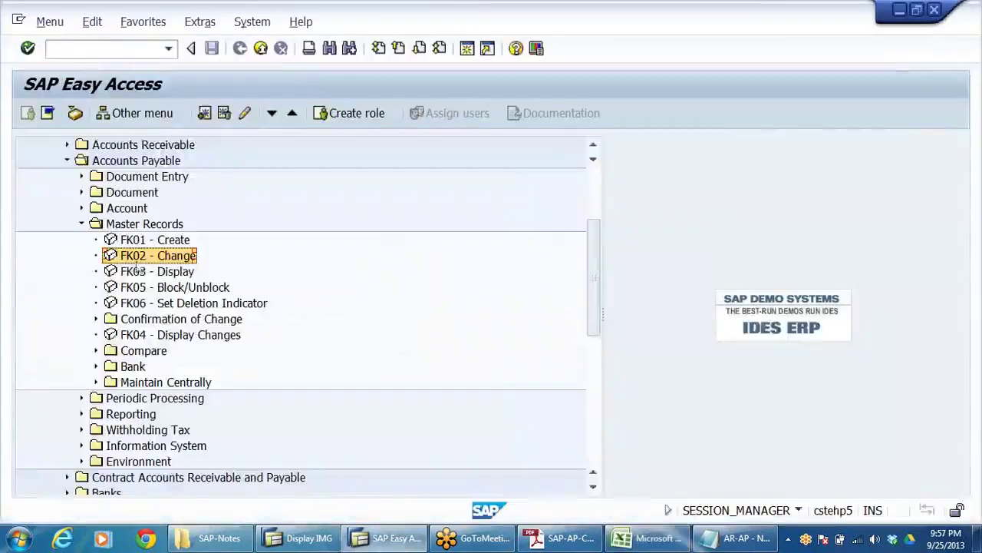
click(81, 224)
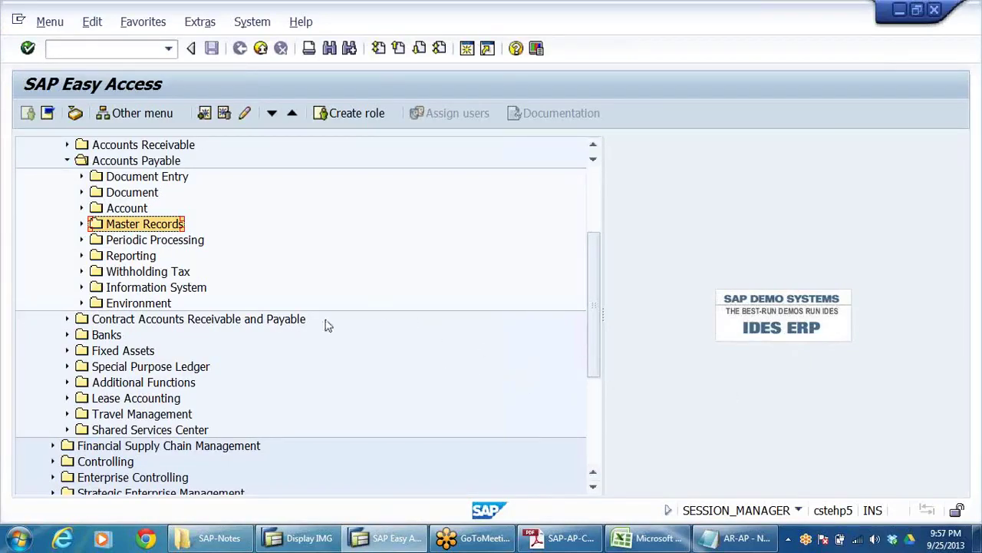
scroll(333, 291, up, 2)
click(177, 223)
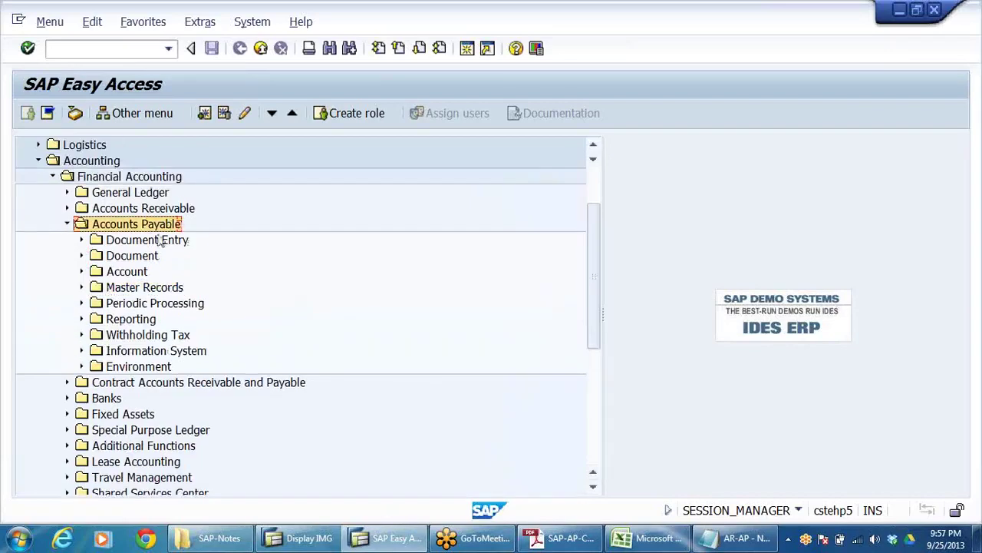
click(161, 240)
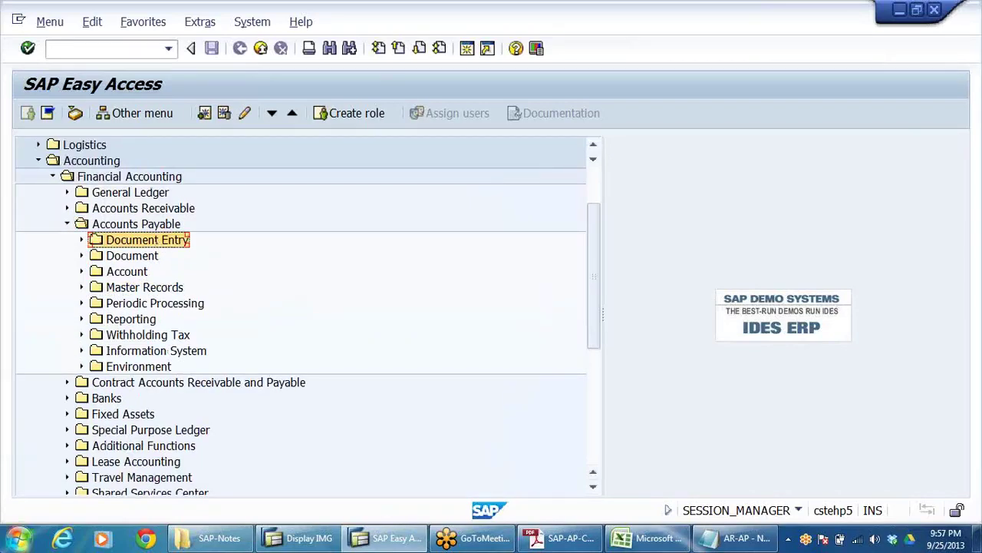
key(Right)
key(Down)
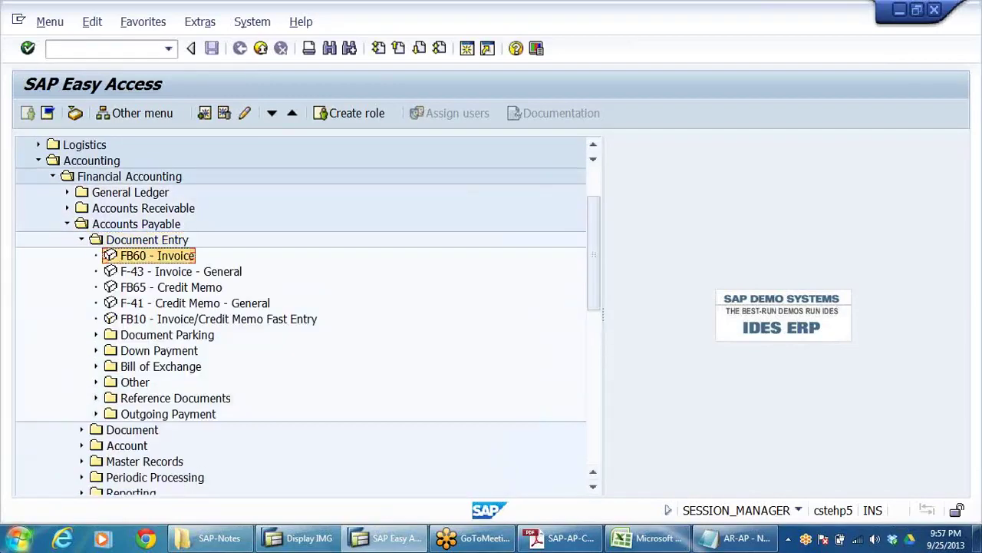
Step: Compare FB60 with F-43, view F-02 General Posting under General Ledger Document Entry, and collapse the General Ledger folder
key(Down)
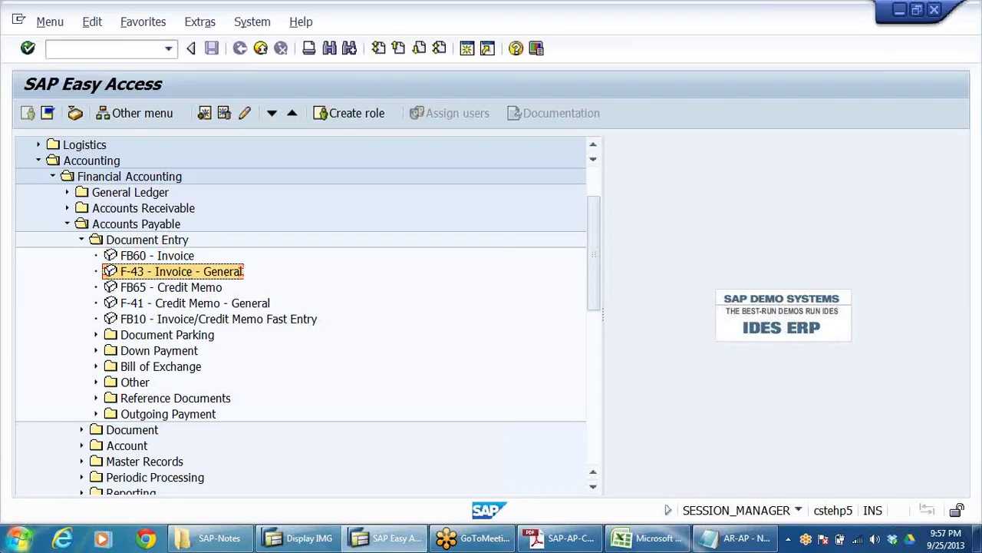
key(Up)
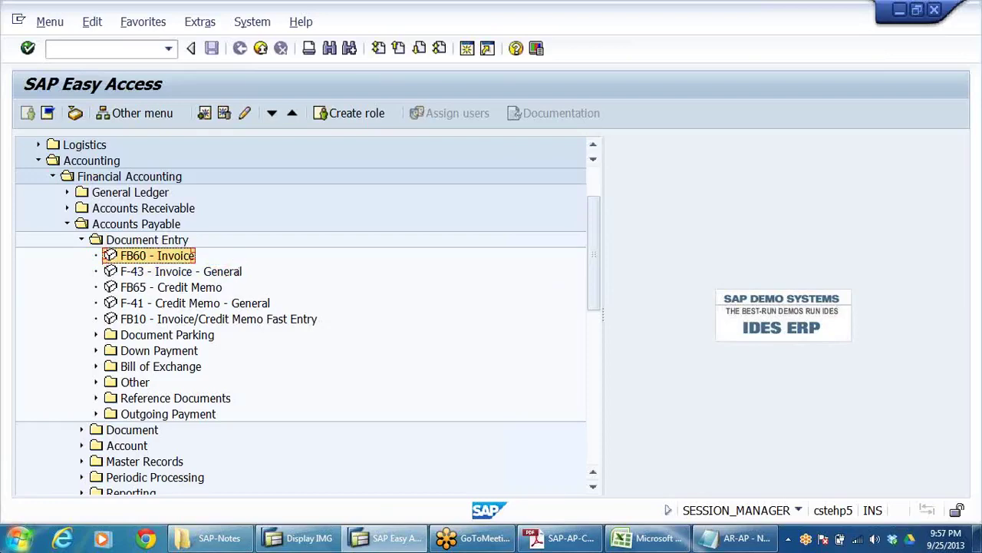
click(67, 193)
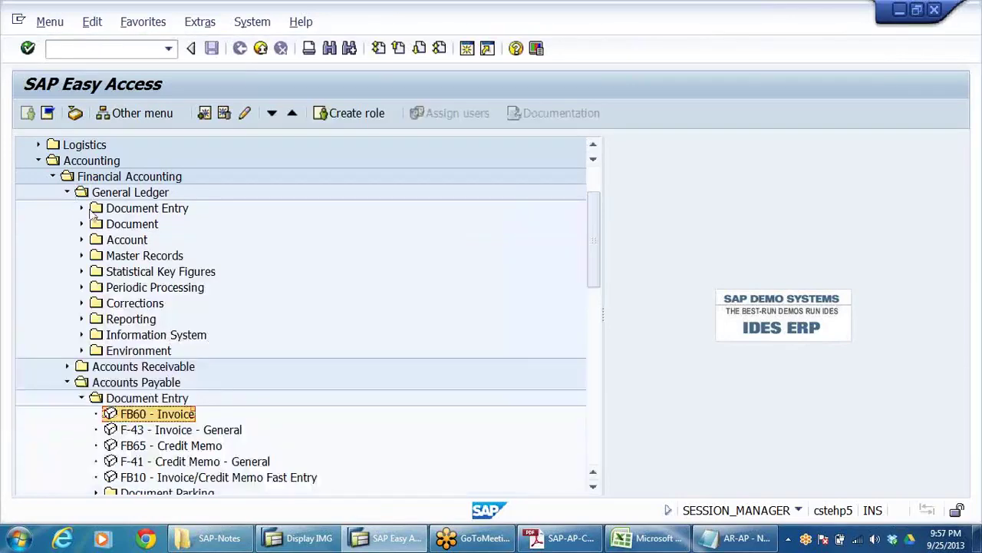
click(82, 209)
click(150, 226)
click(147, 255)
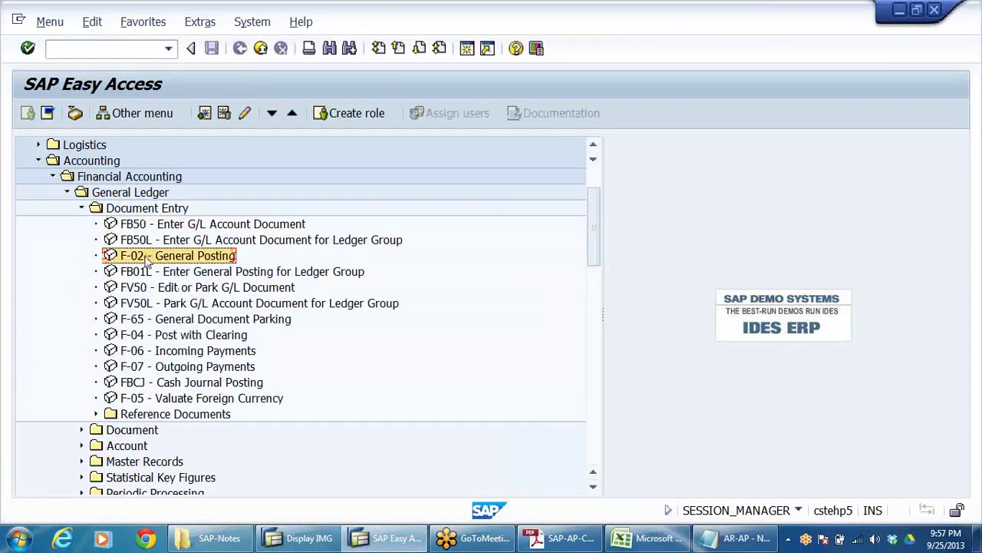
scroll(341, 284, down, 4)
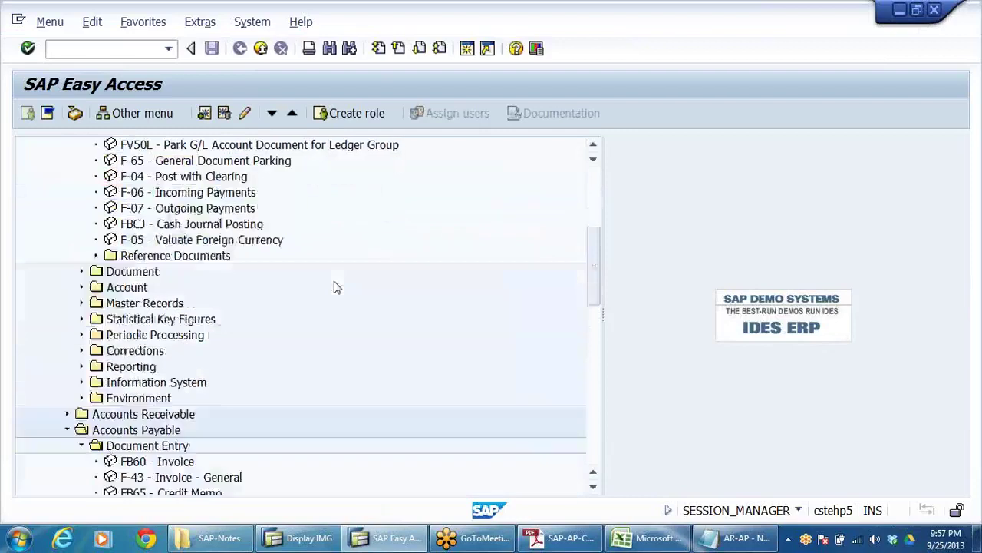
scroll(343, 283, up, 2)
scroll(343, 283, up, 1)
click(82, 176)
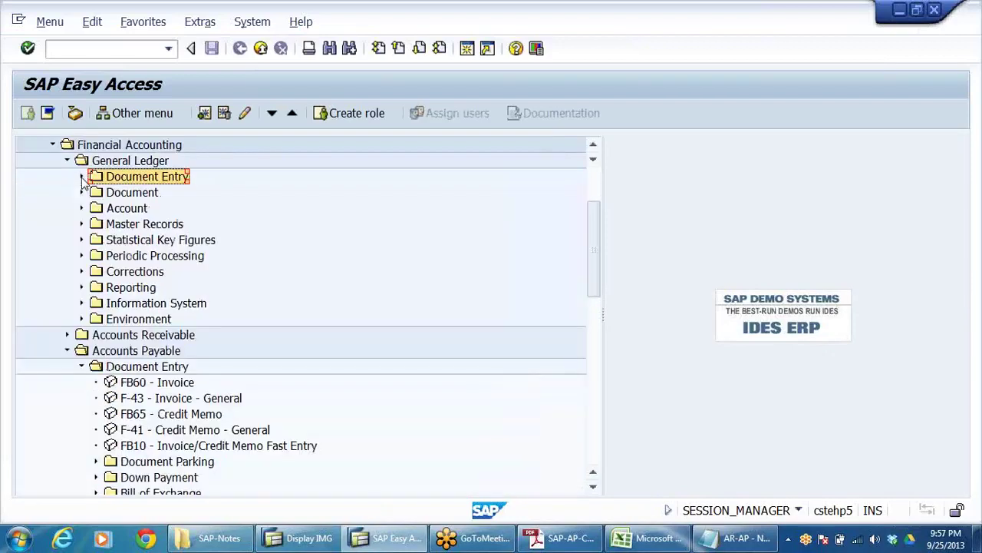
click(67, 161)
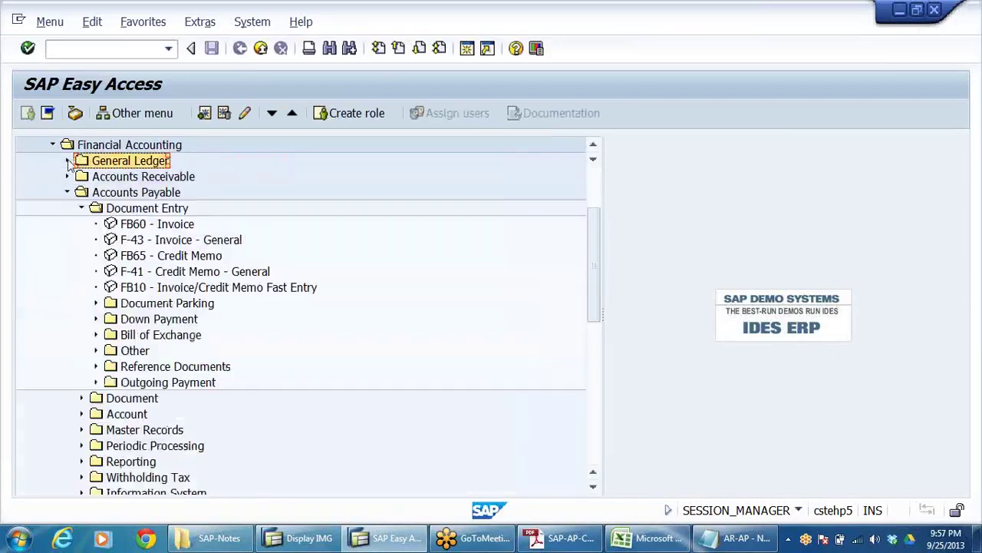
Step: Expand Document Entry under Accounts Receivable, compare FB70 with F-22, and open the FB70 customer invoice transaction
click(67, 176)
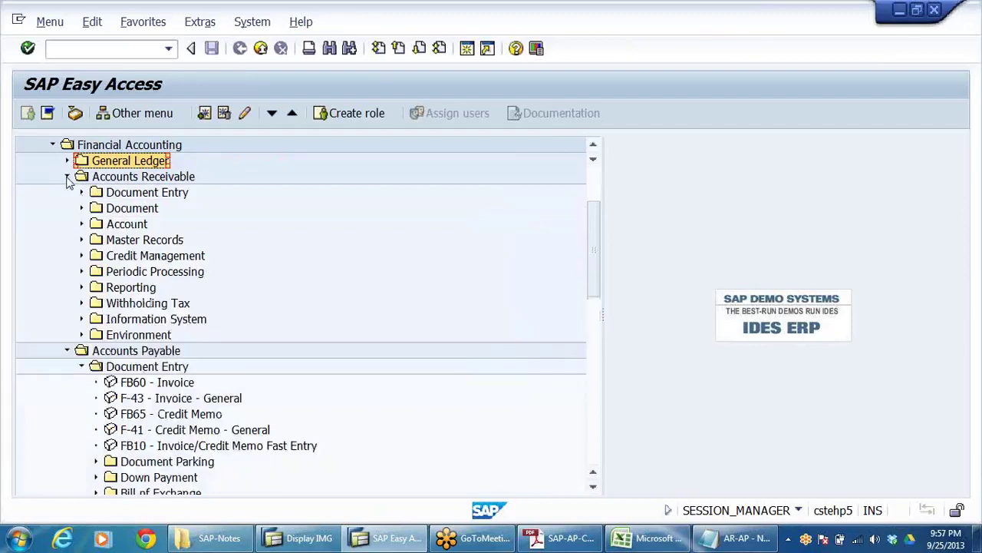
click(81, 193)
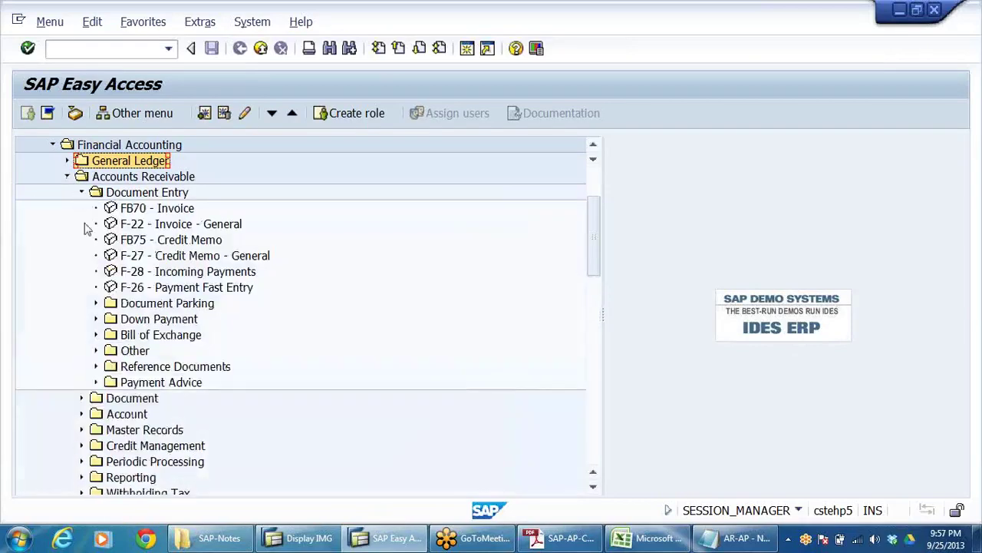
click(154, 208)
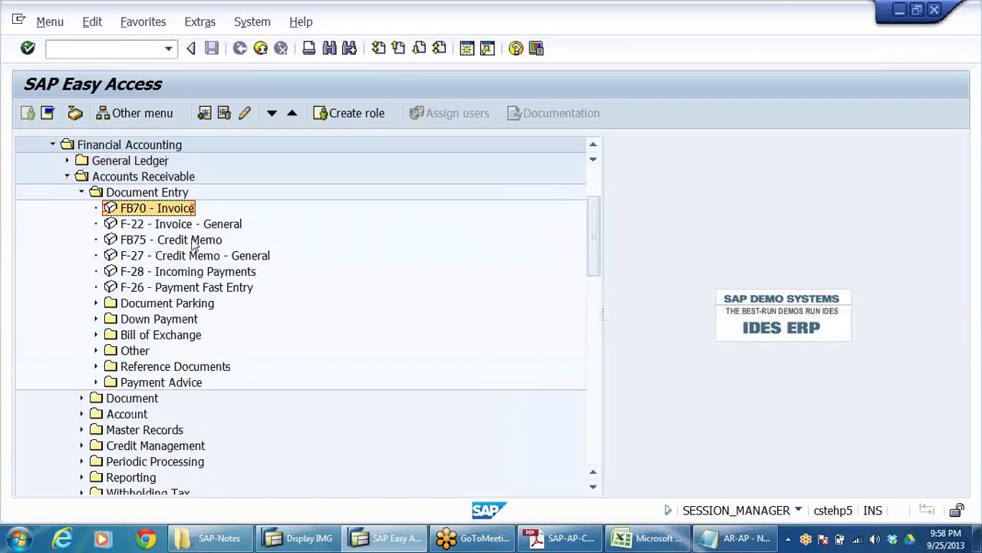
click(133, 225)
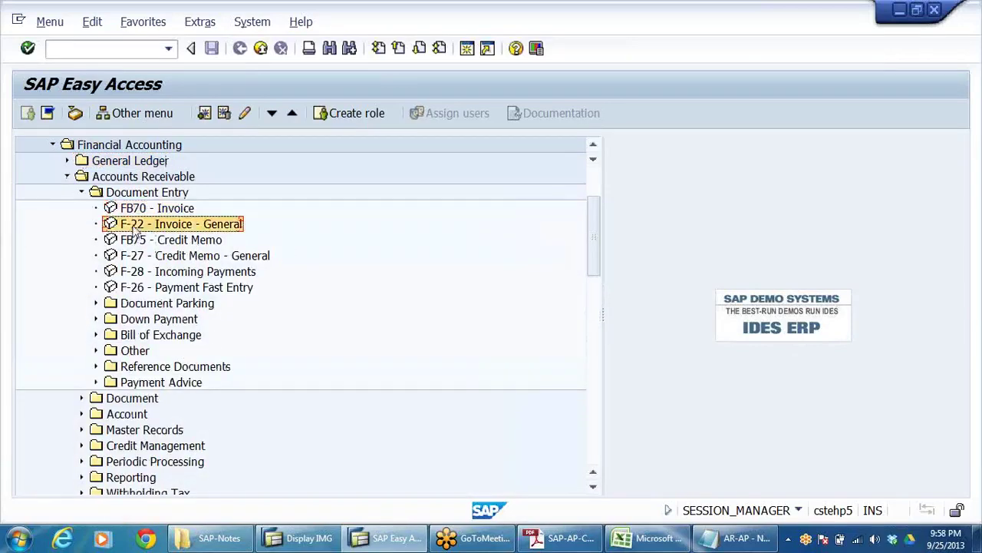
click(143, 210)
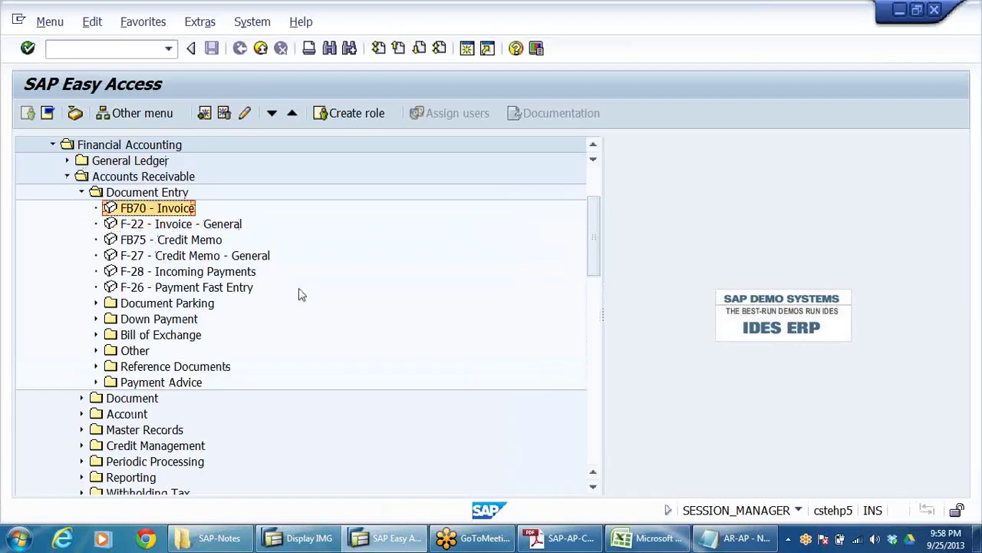
double_click(143, 212)
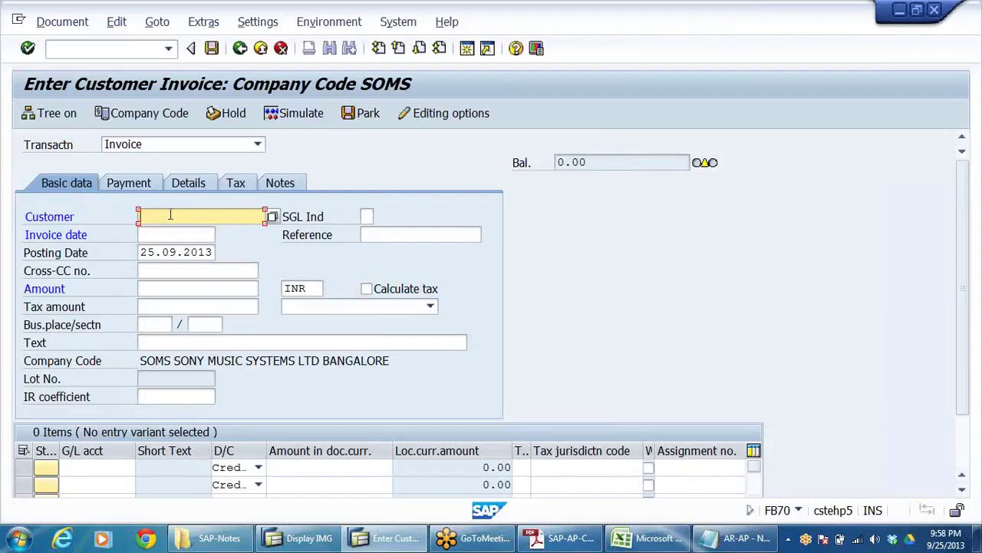
click(94, 468)
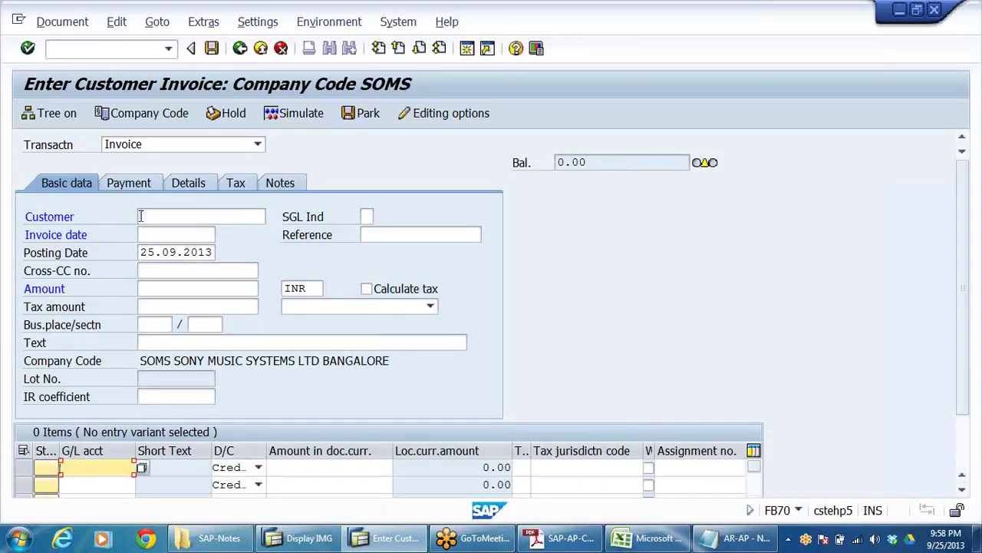
click(189, 221)
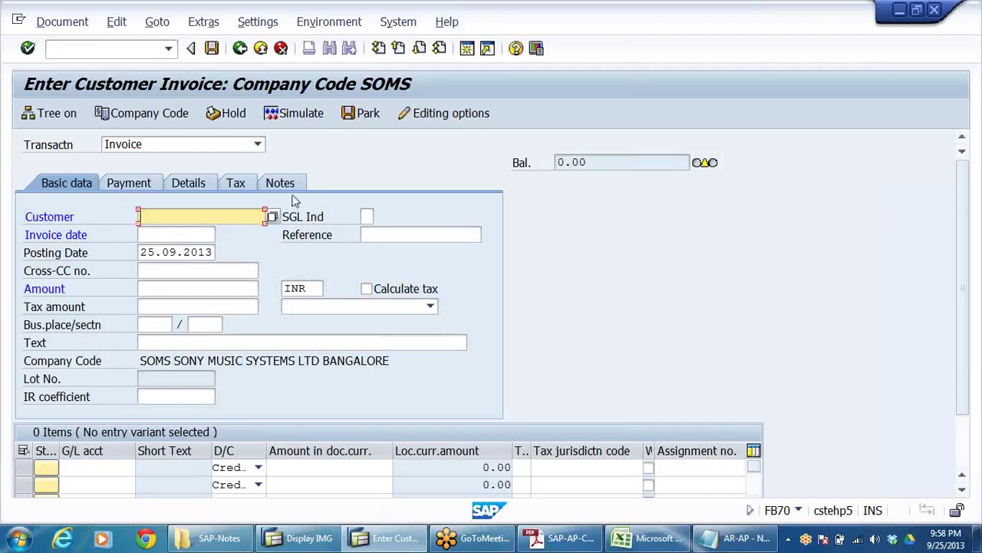
click(284, 222)
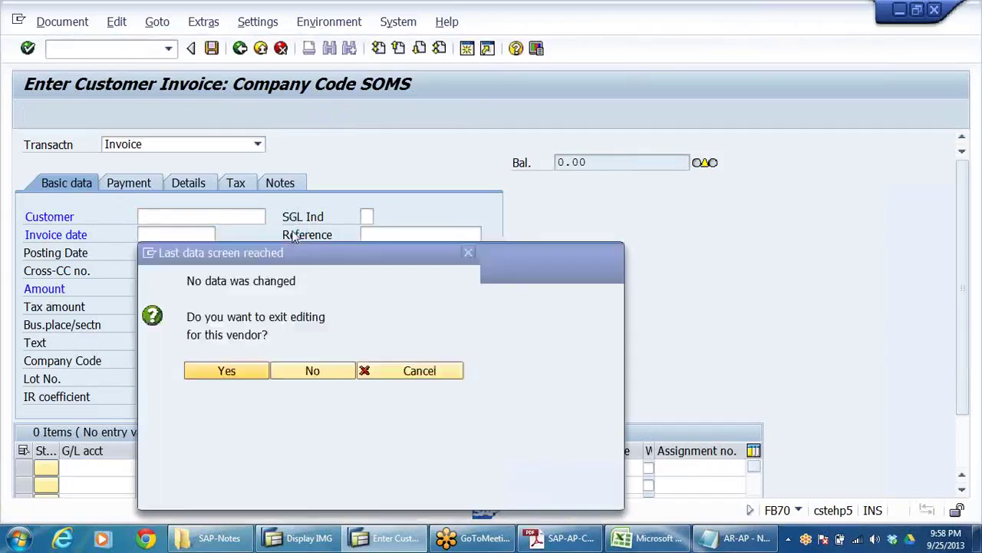
click(566, 494)
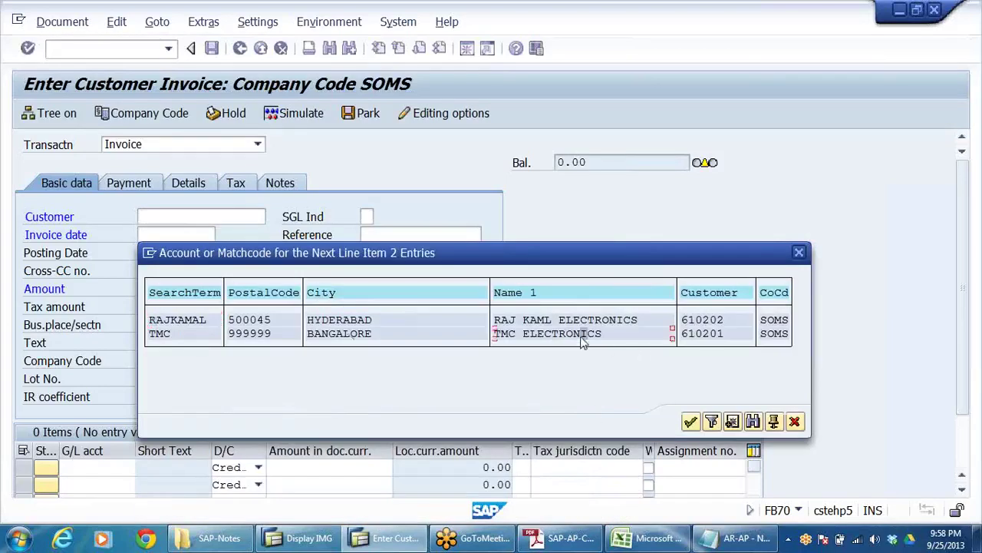
double_click(583, 333)
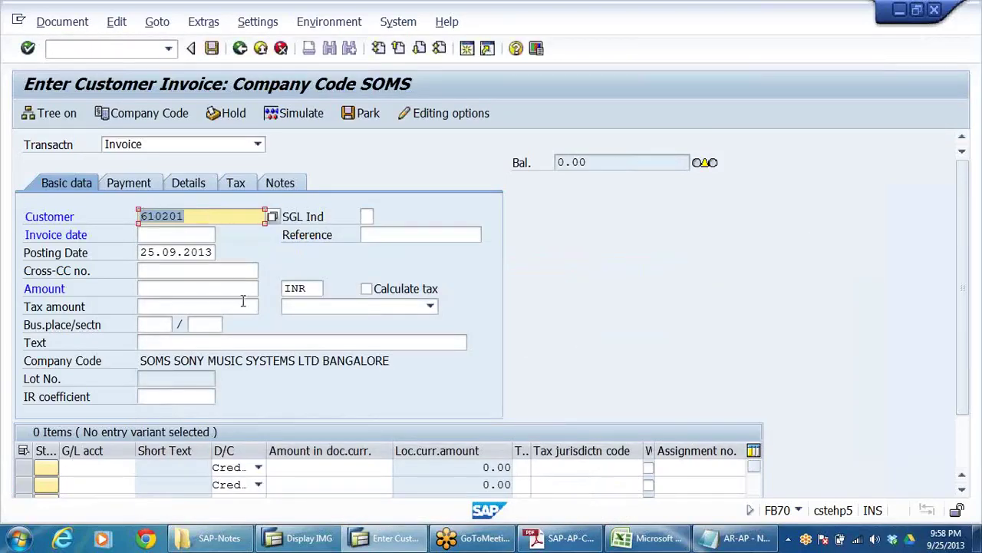
key(Return)
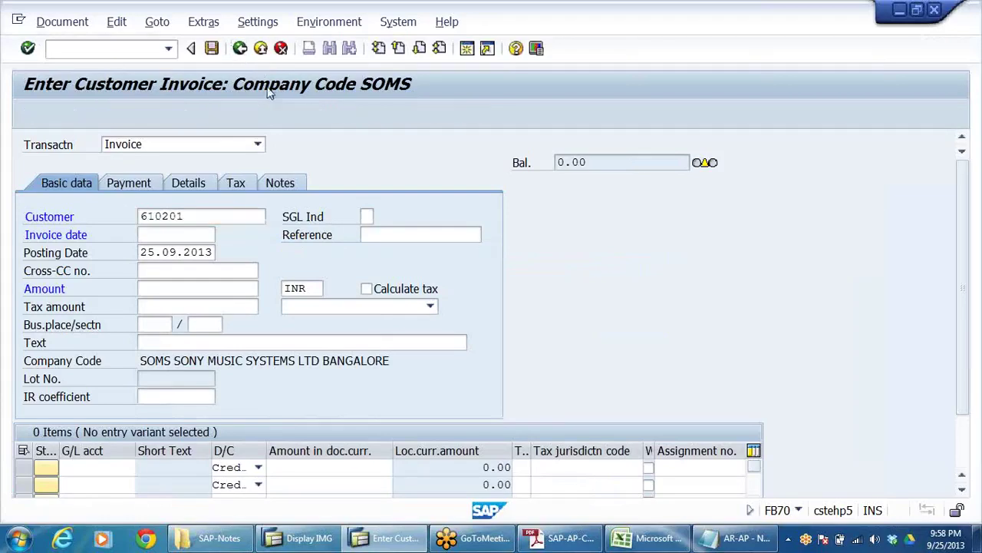
click(281, 50)
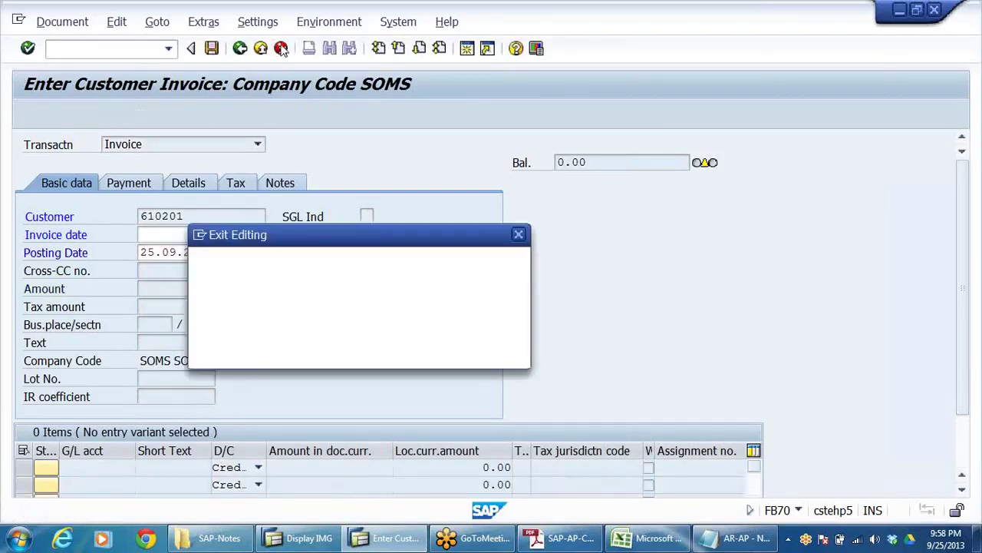
click(307, 351)
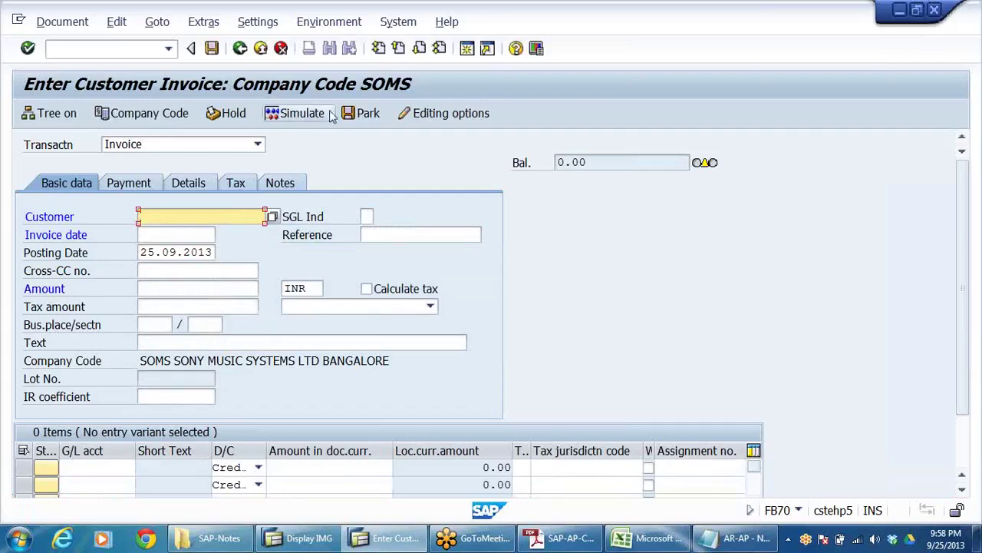
Step: Change the company code of the customer invoice to DRLB
click(152, 113)
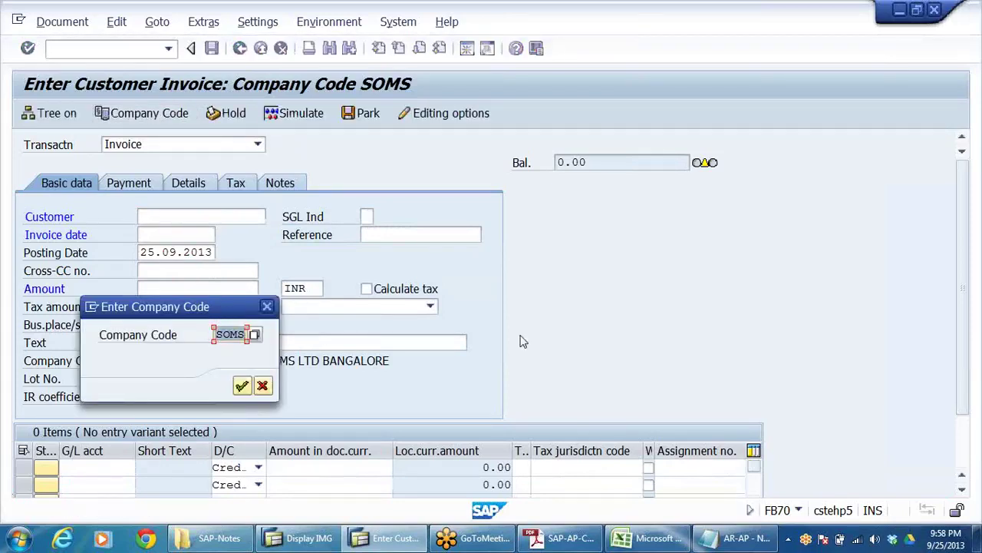
text(D)
click(230, 350)
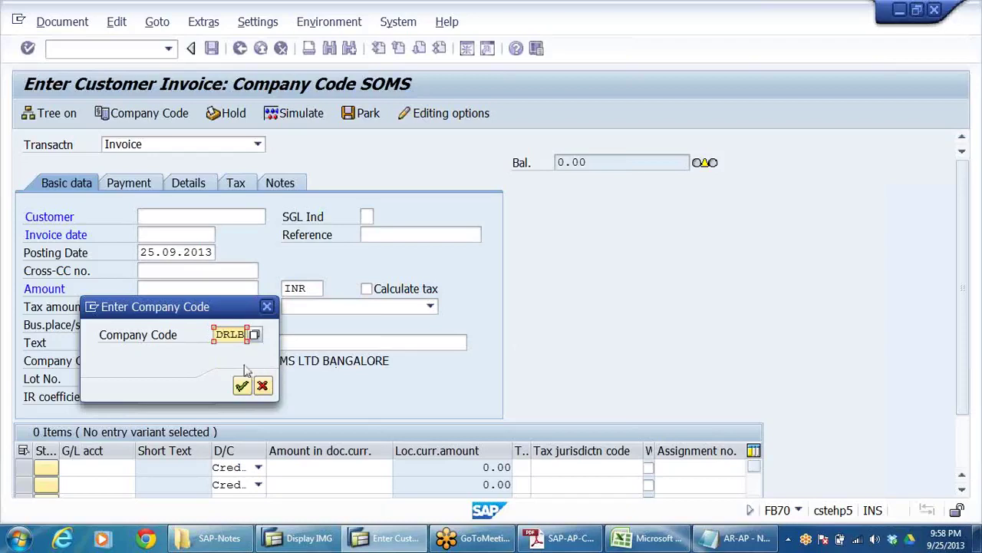
click(242, 386)
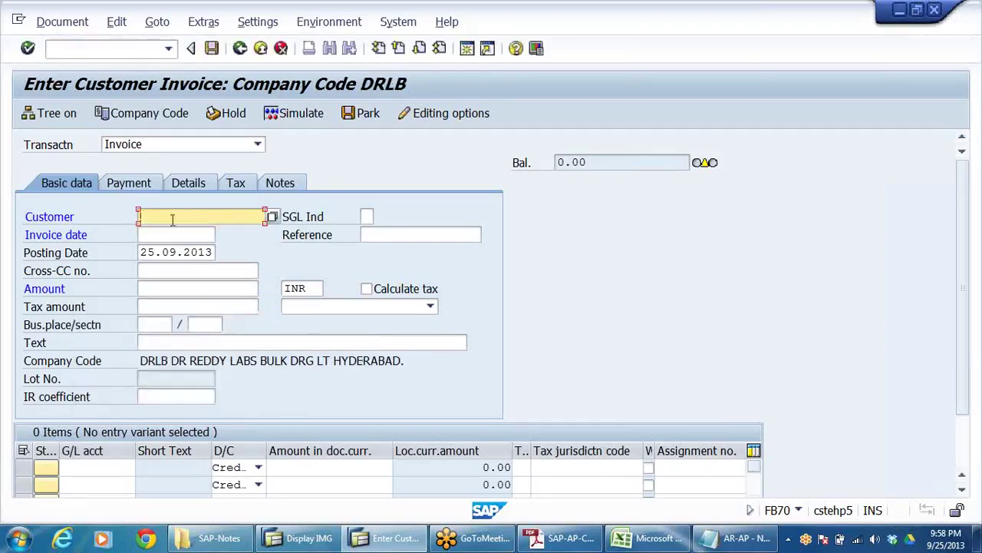
Step: Look up and choose SUN PHARMA DEALERS as the invoice customer, and set the invoice amount to 130000 INR
click(271, 216)
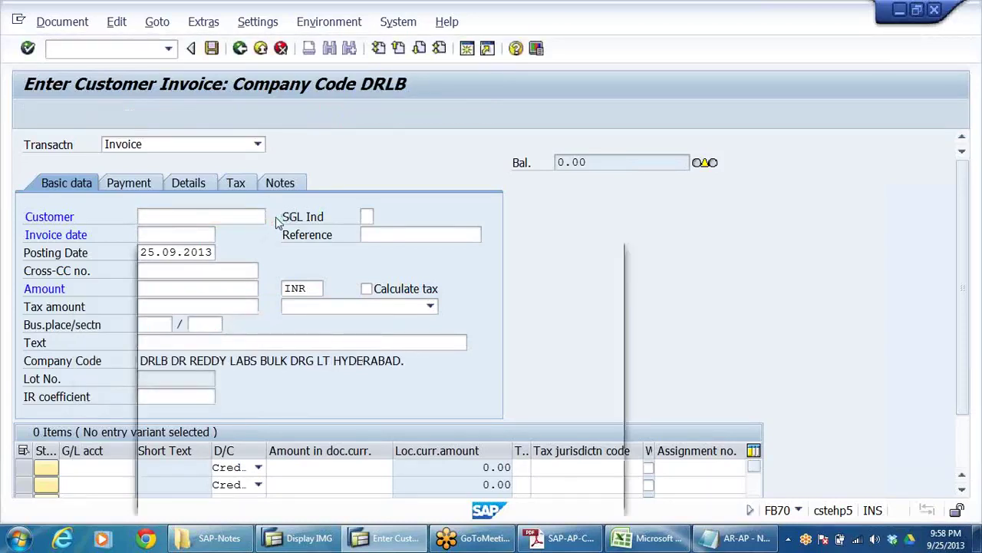
click(566, 493)
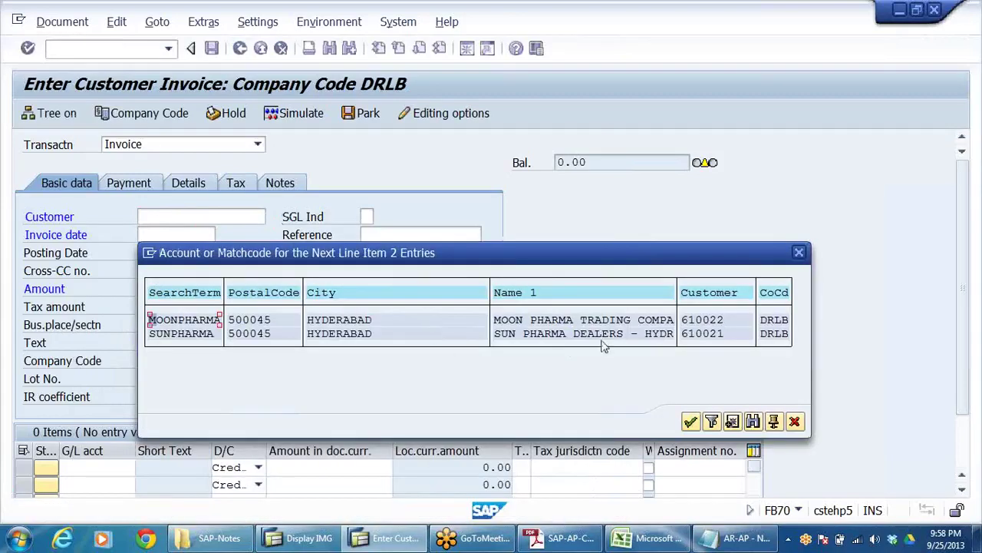
click(602, 338)
double_click(708, 338)
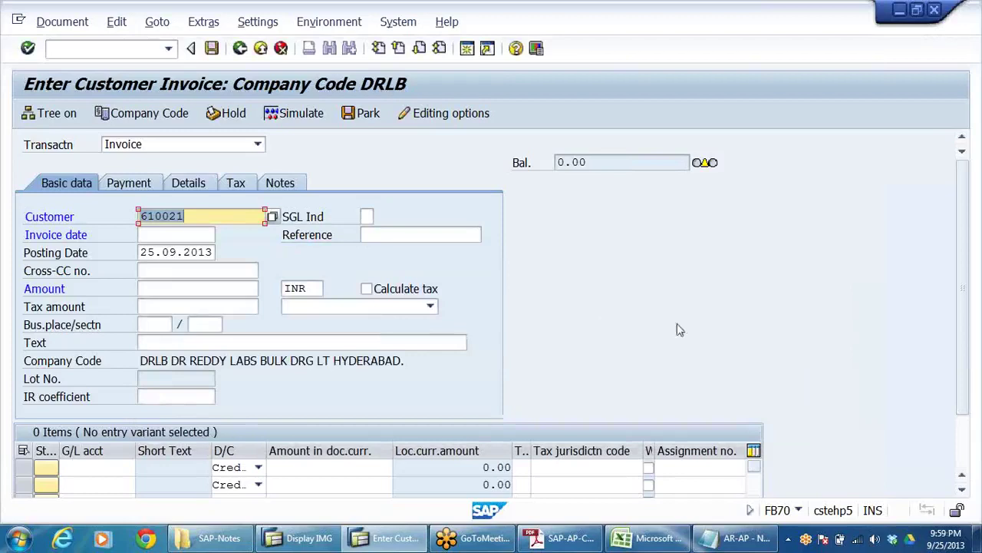
click(196, 216)
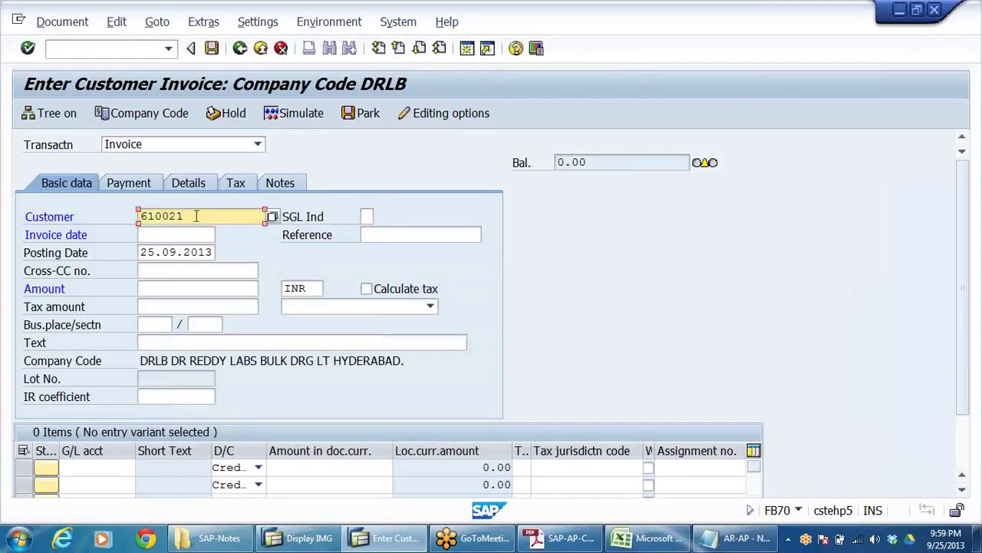
drag(196, 216, 32, 215)
click(148, 288)
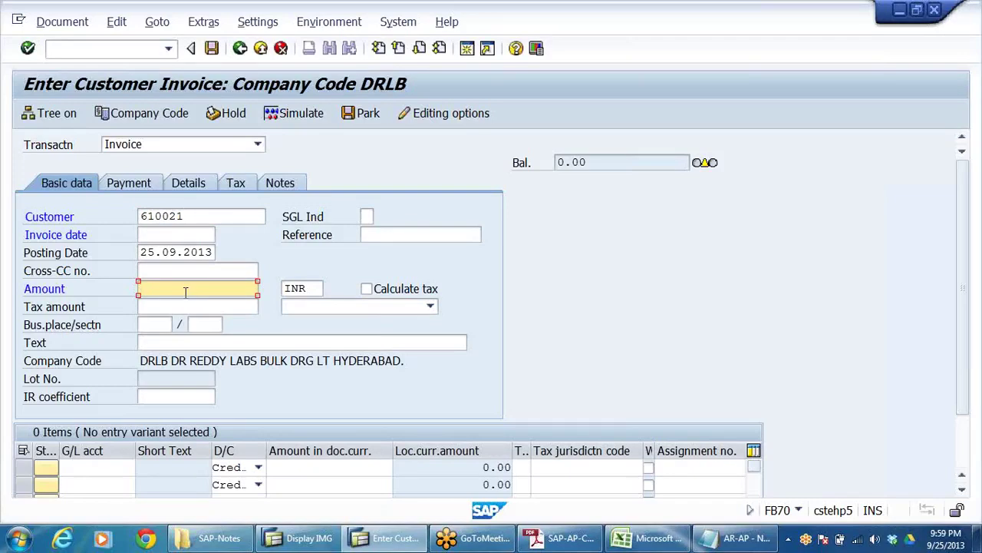
text(130000)
Step: Assign G/L accounts 300001 and 300002 to the first two credit line items of the invoice
click(97, 468)
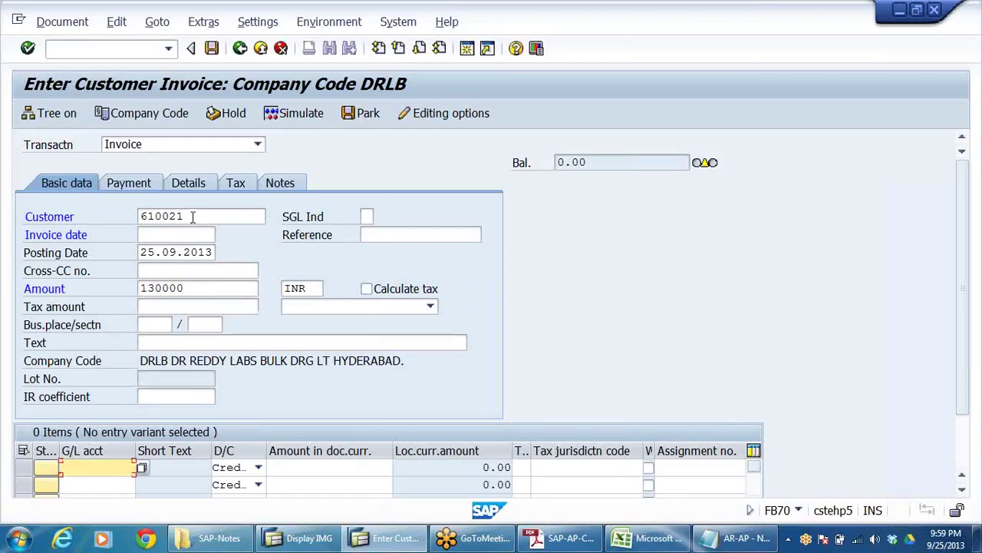
click(193, 217)
click(95, 466)
text(3)
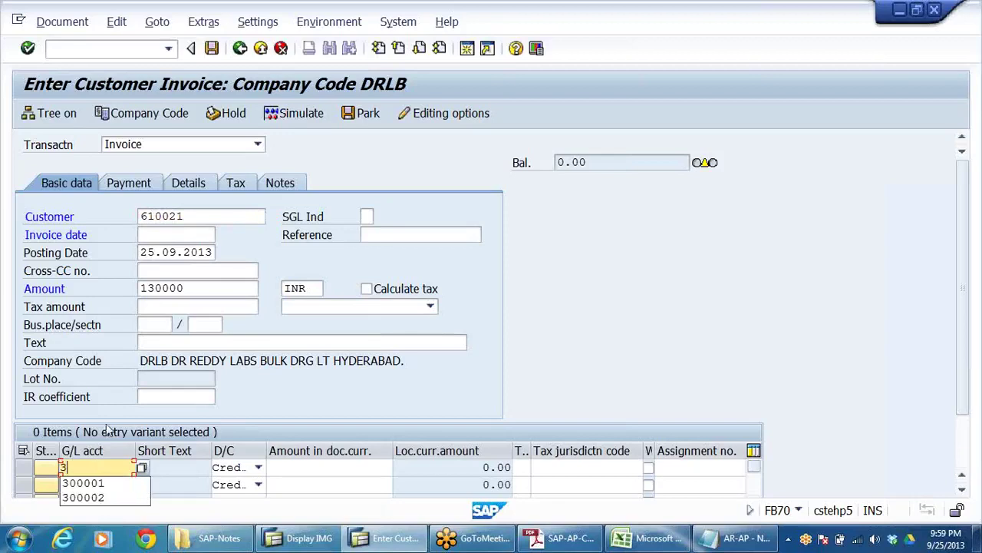
click(96, 484)
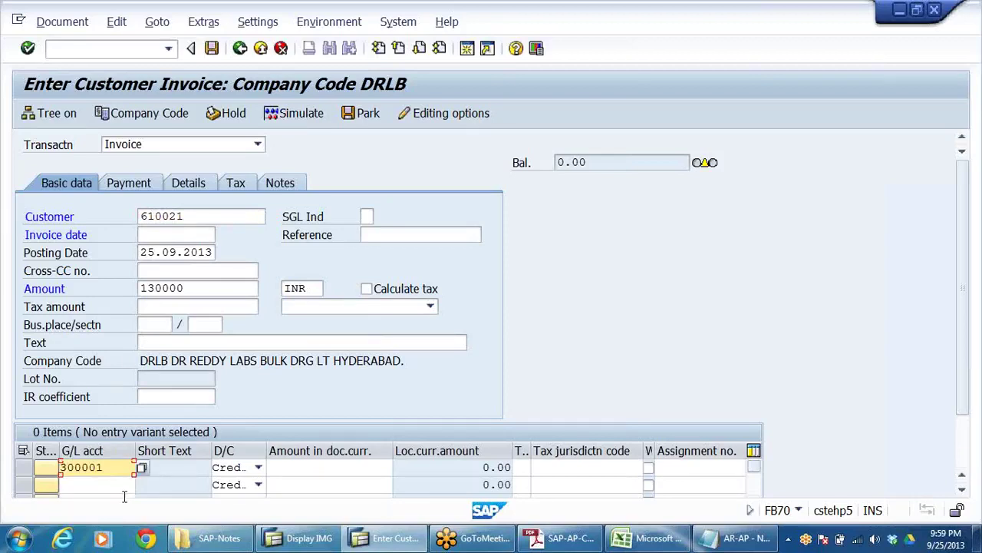
click(111, 485)
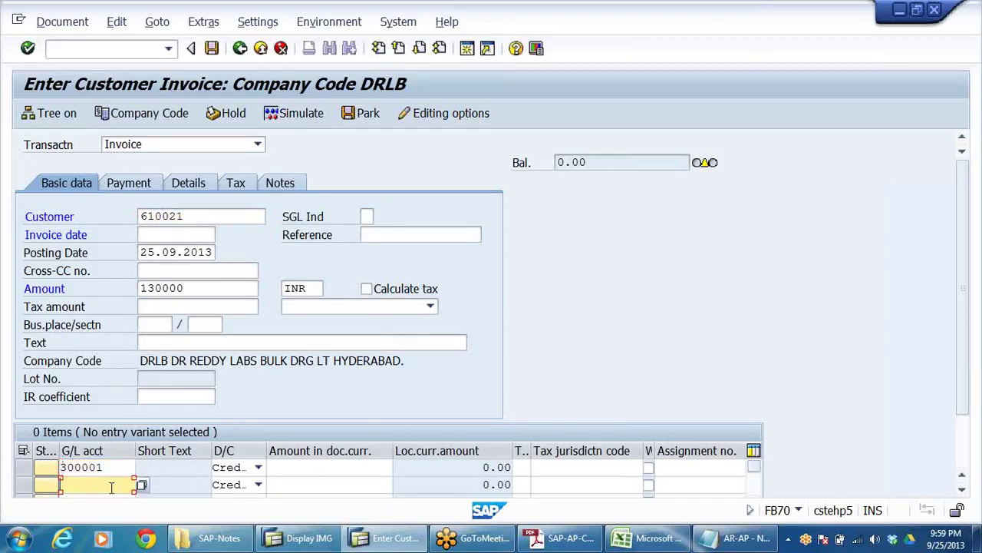
text(3)
click(109, 508)
Step: Set the credit line item amounts to 100000 for G/L account 300001 and 30000 for 300002, and validate the invoice
click(342, 467)
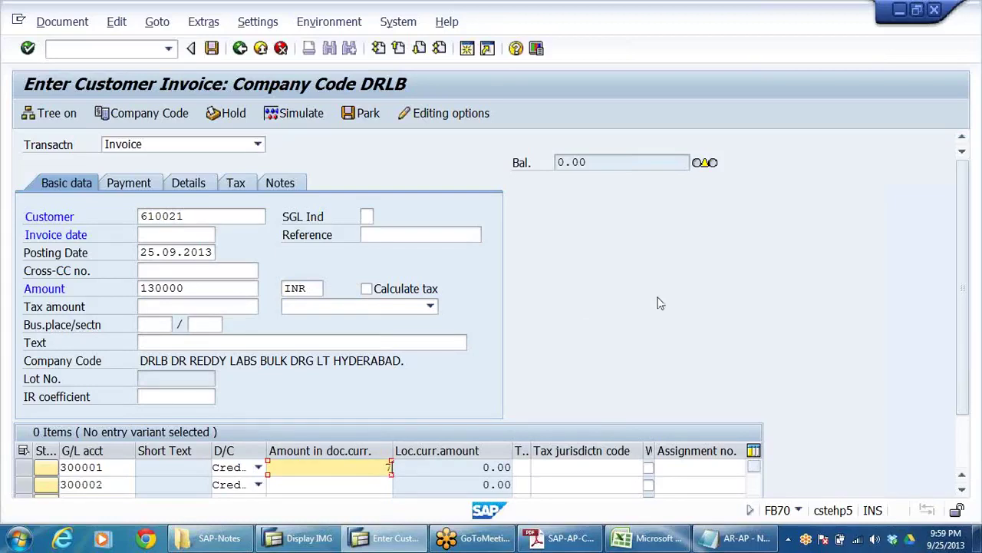
text(100000)
click(346, 485)
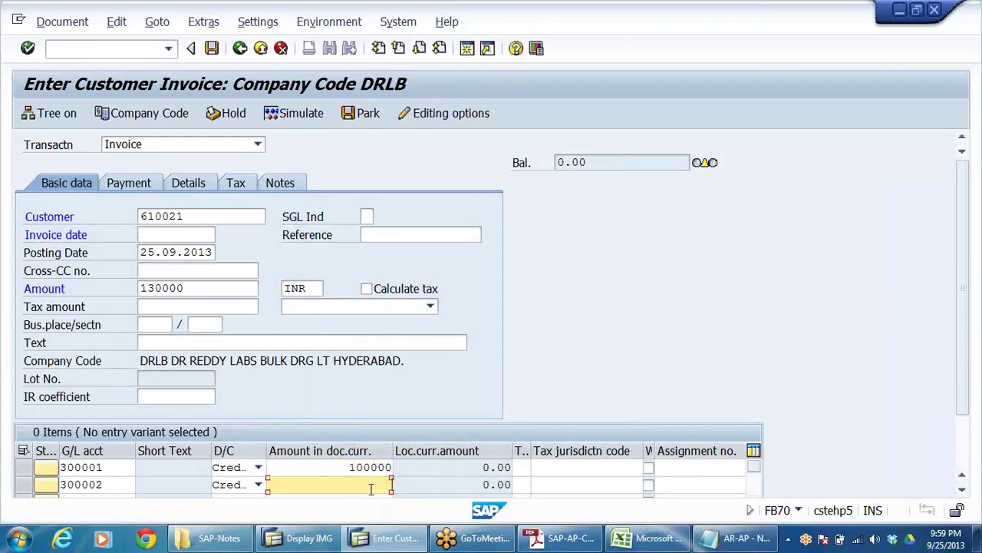
text(30000)
key(Return)
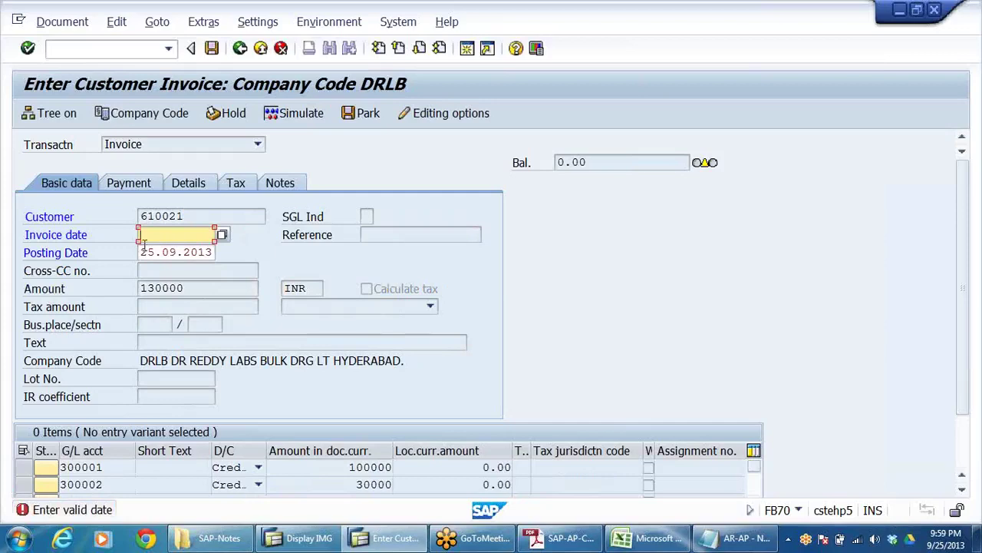
Step: Copy the posting date 25.09.2013 into the invoice date and validate the customer invoice
drag(142, 252, 320, 264)
key(ctrl+c)
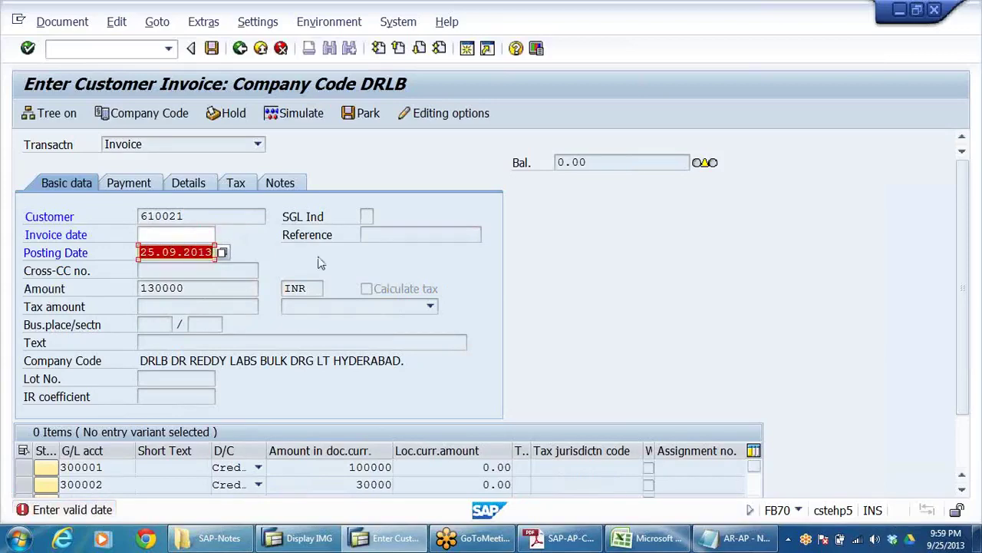
click(172, 233)
key(ctrl+v)
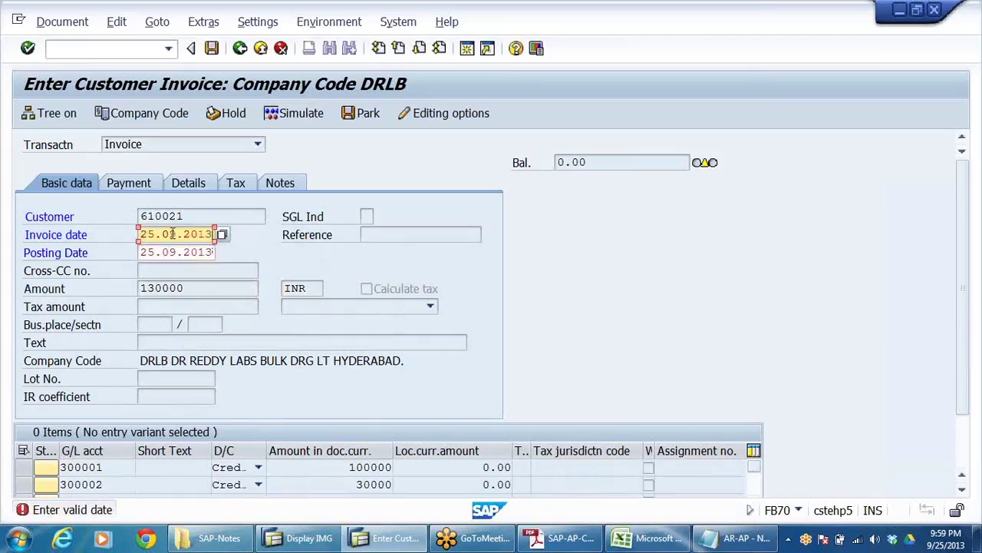
key(Return)
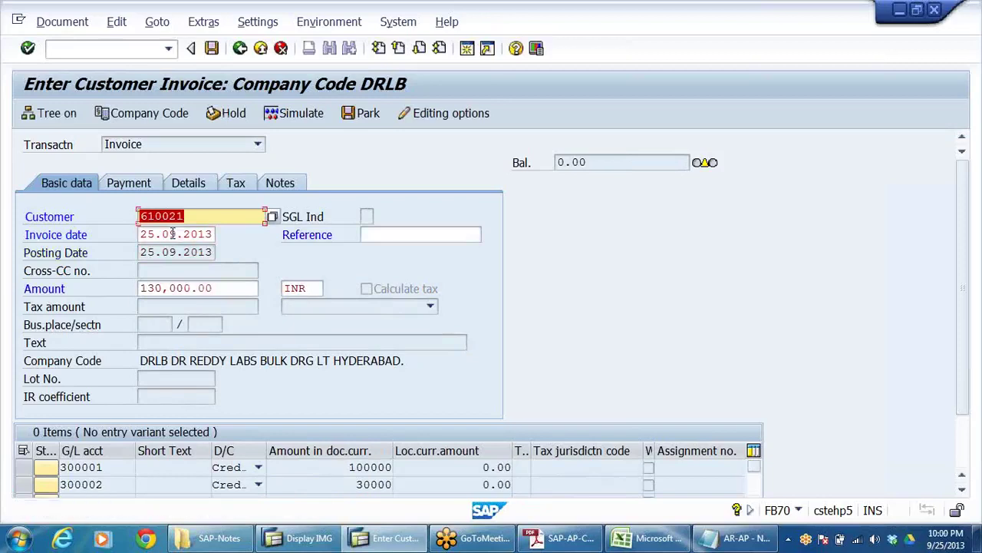
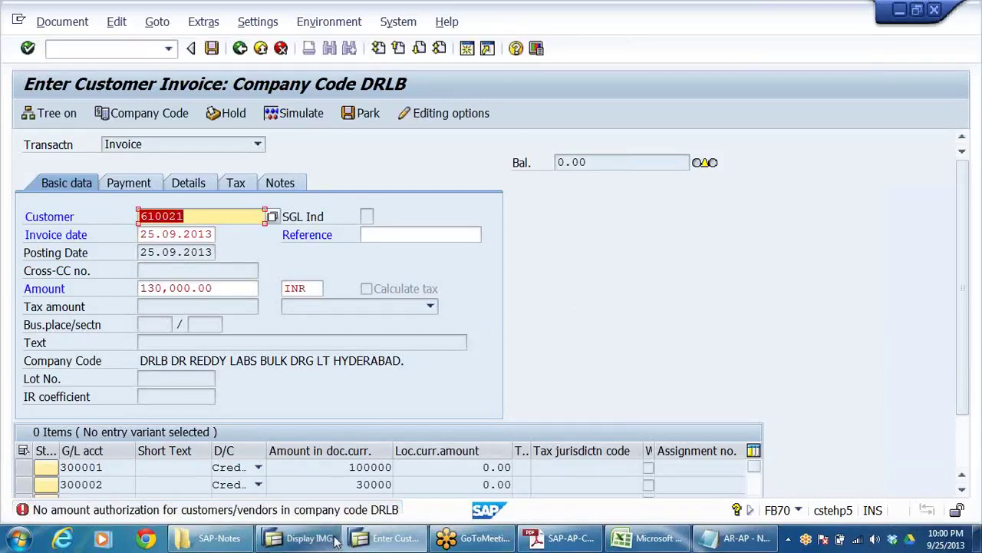
Step: Open transaction OB57 in a new session to maintain user assignments to tolerance groups
click(466, 51)
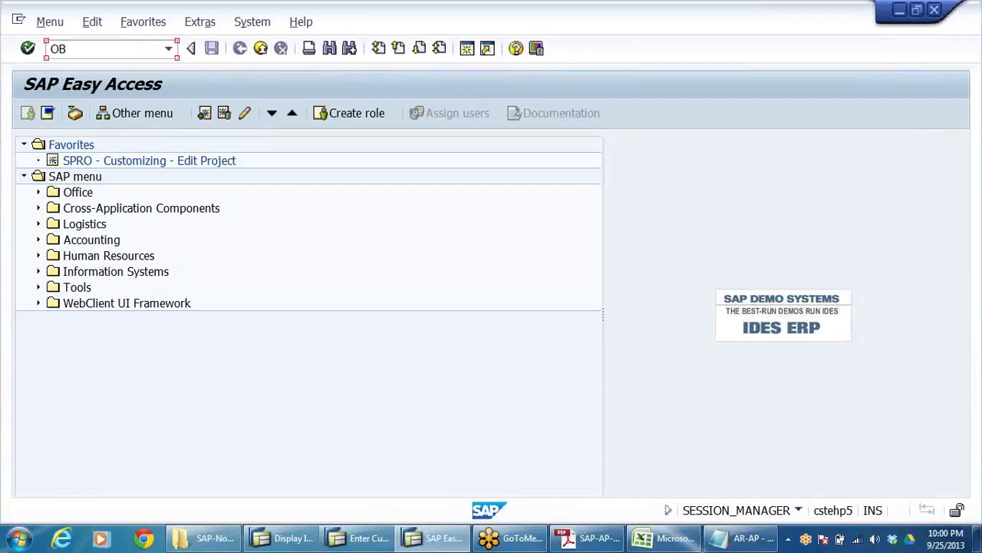
text(OB57)
key(Return)
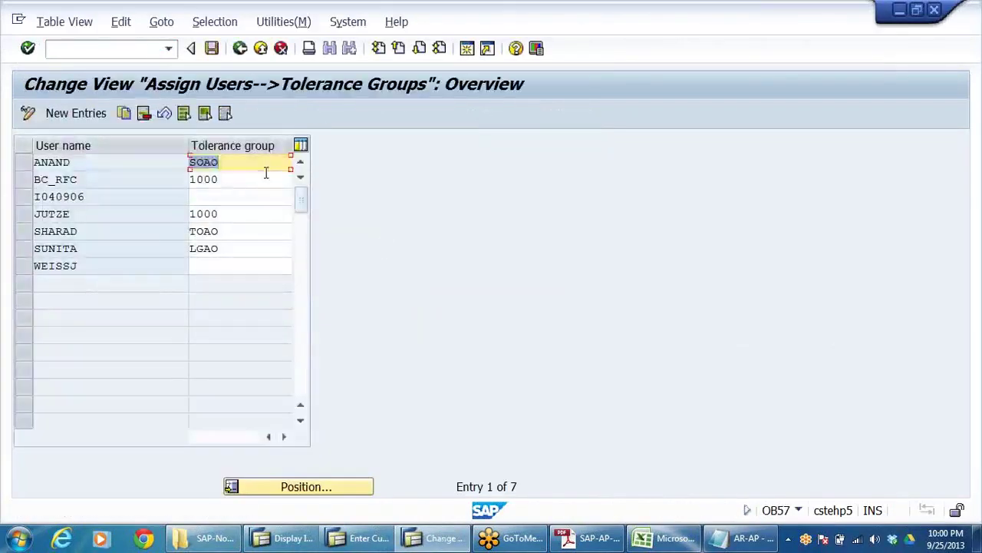
Step: Assign tolerance group DRAO to the first listed user and save the change in customizing request CSTK900098
click(264, 168)
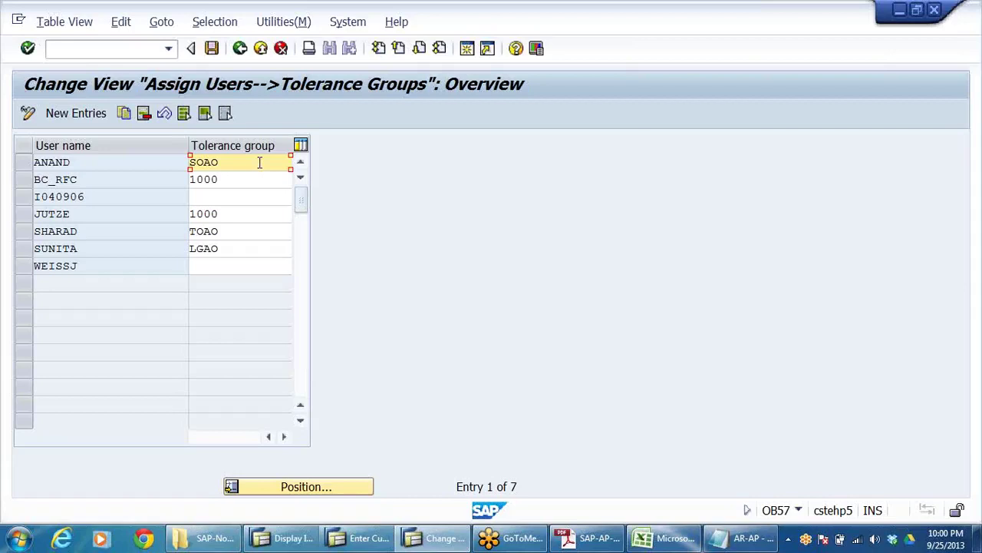
double_click(252, 164)
text(D)
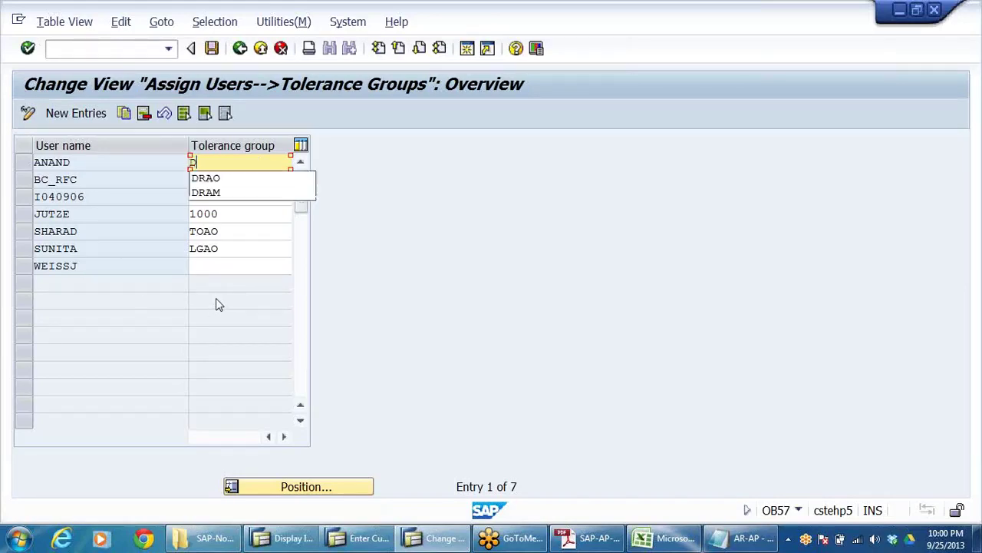
click(238, 180)
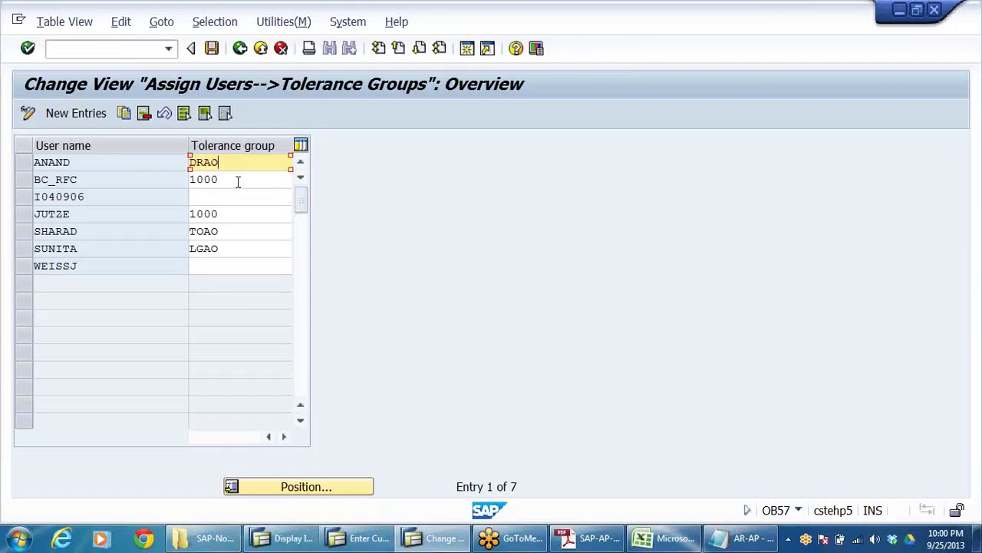
click(213, 48)
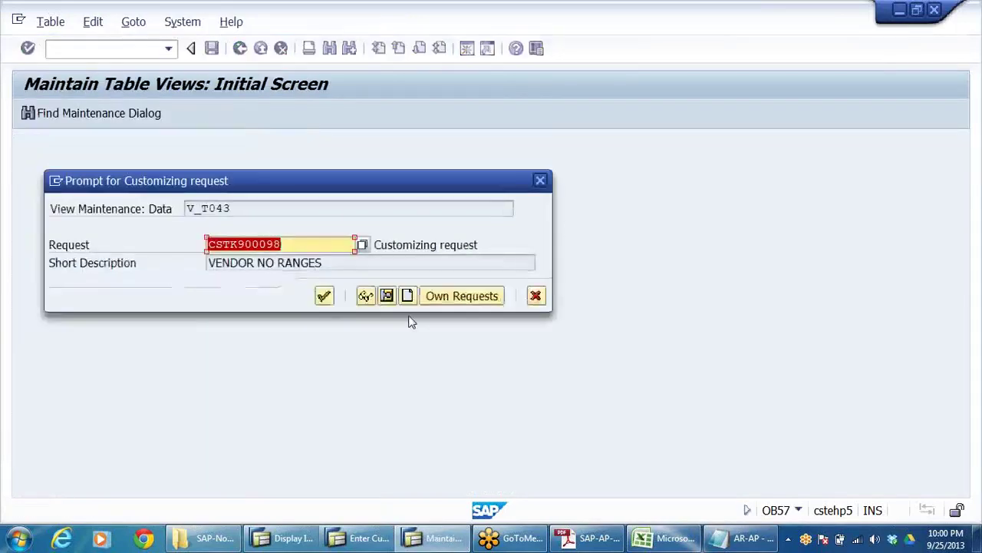
click(325, 296)
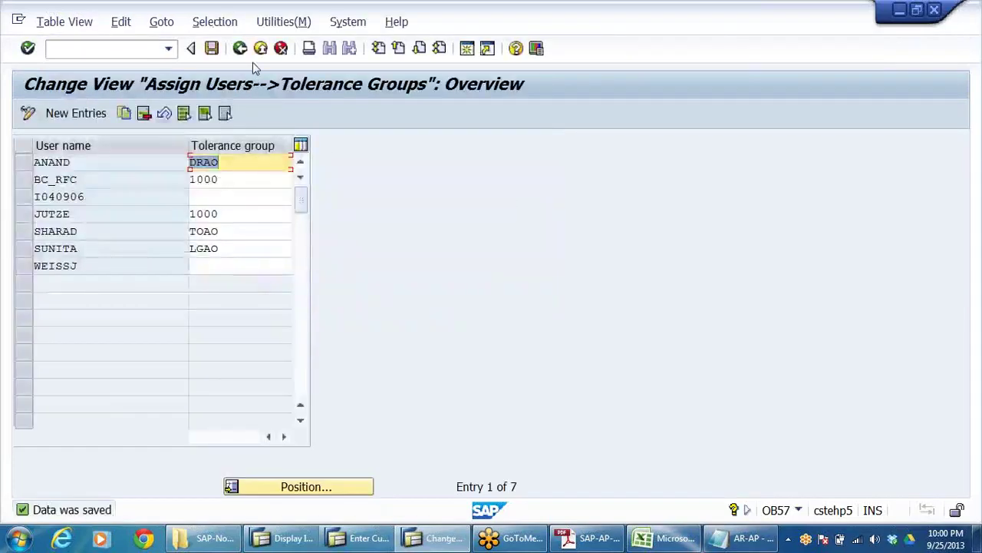
Step: Return to the customer invoice, validate it again, discard its data and reopen FB70 with a blank invoice
key(alt+Tab)
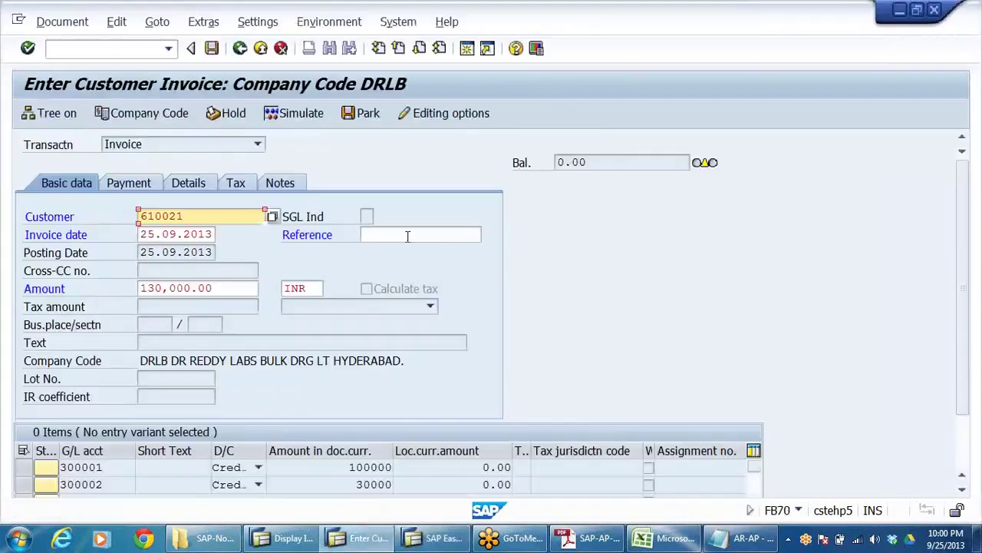
key(Return)
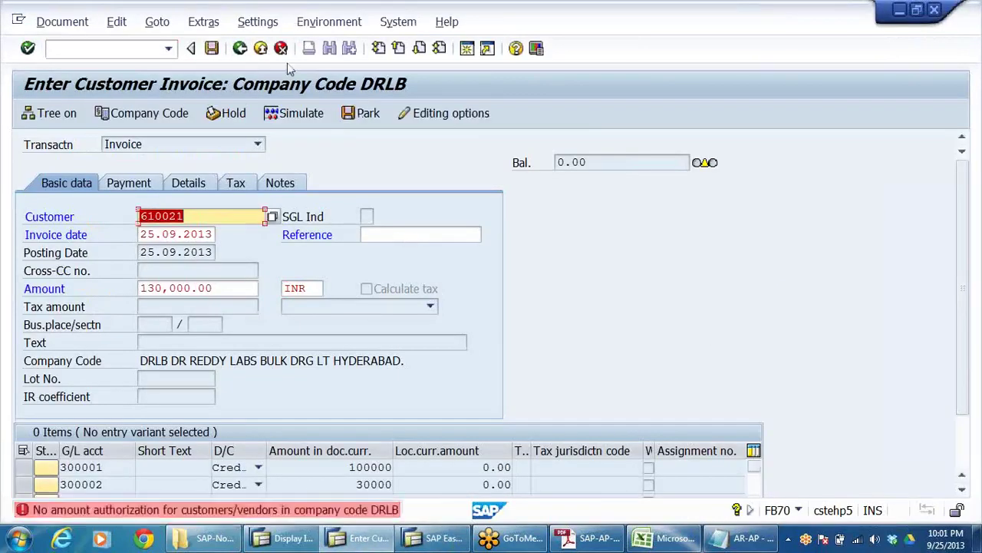
click(261, 48)
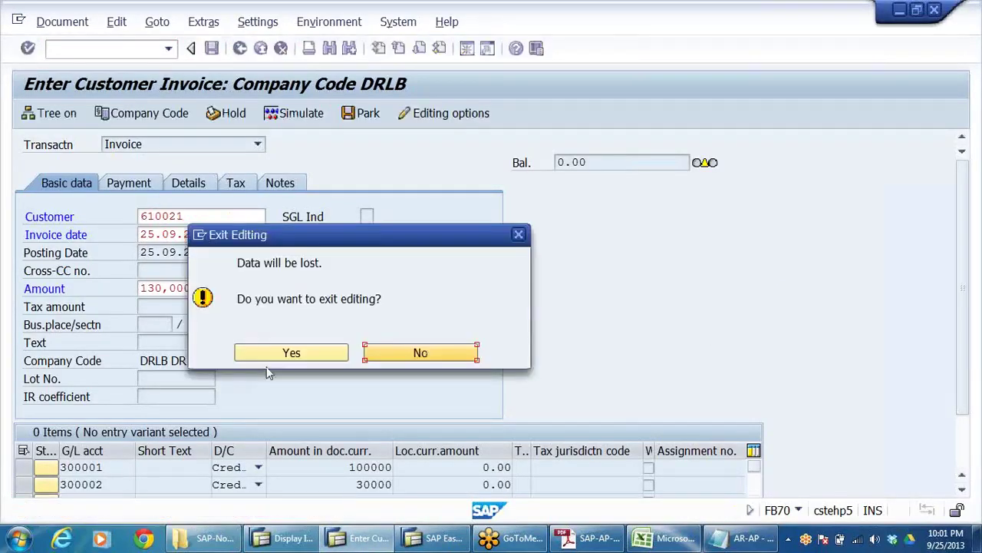
click(288, 353)
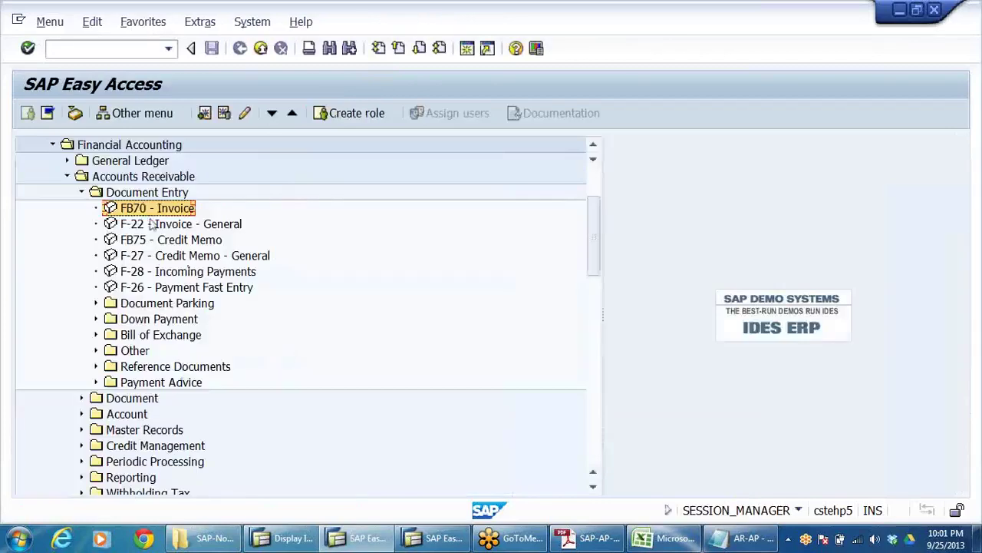
double_click(145, 209)
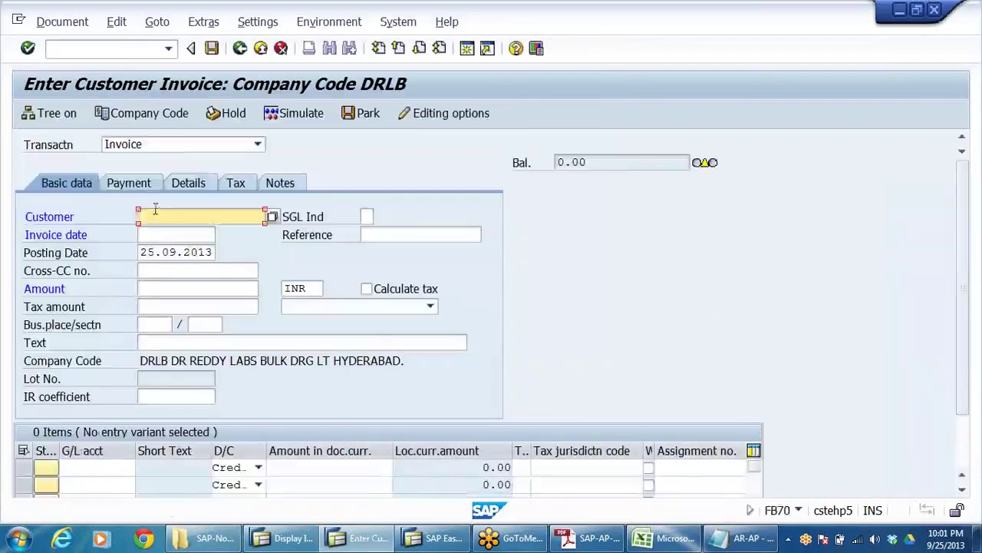
Step: Enter customer SUN PHARMA DEALERS, invoice date 25.09.2013 and amount 130000 INR in the invoice header
click(160, 216)
click(163, 229)
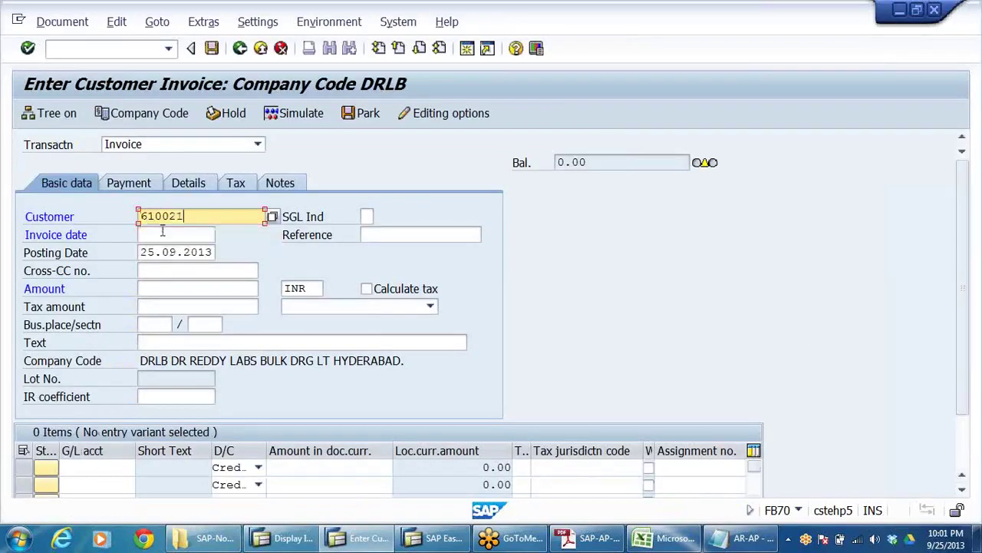
click(162, 237)
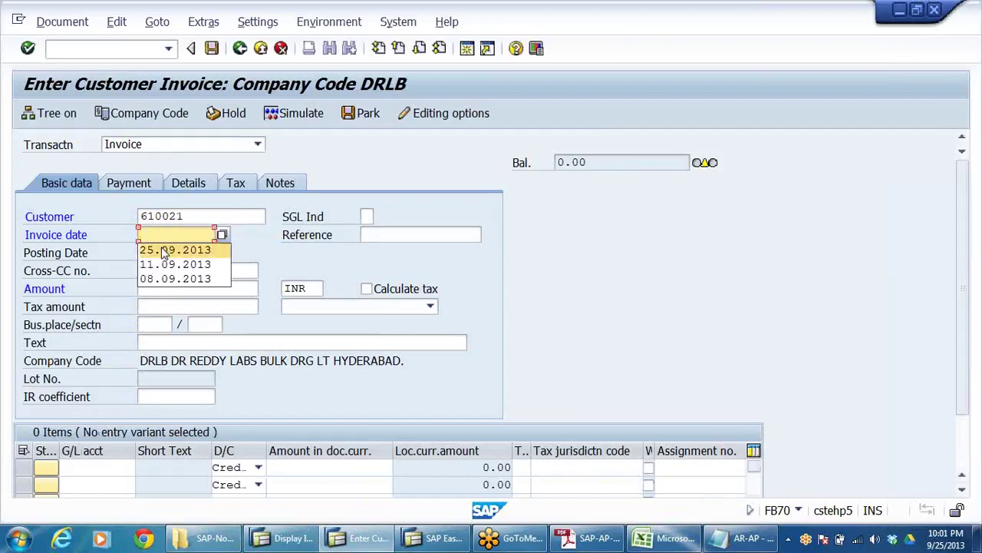
click(164, 248)
click(164, 289)
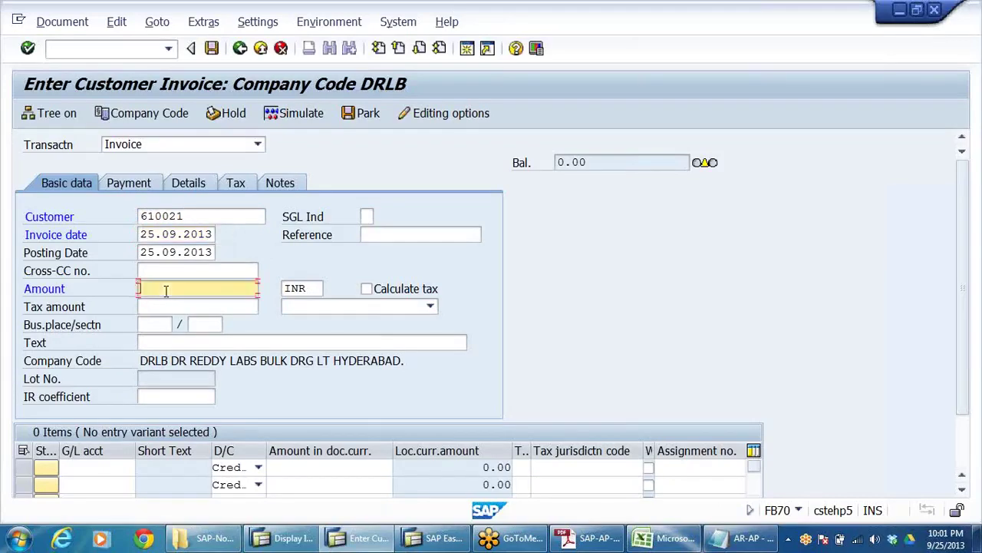
click(162, 304)
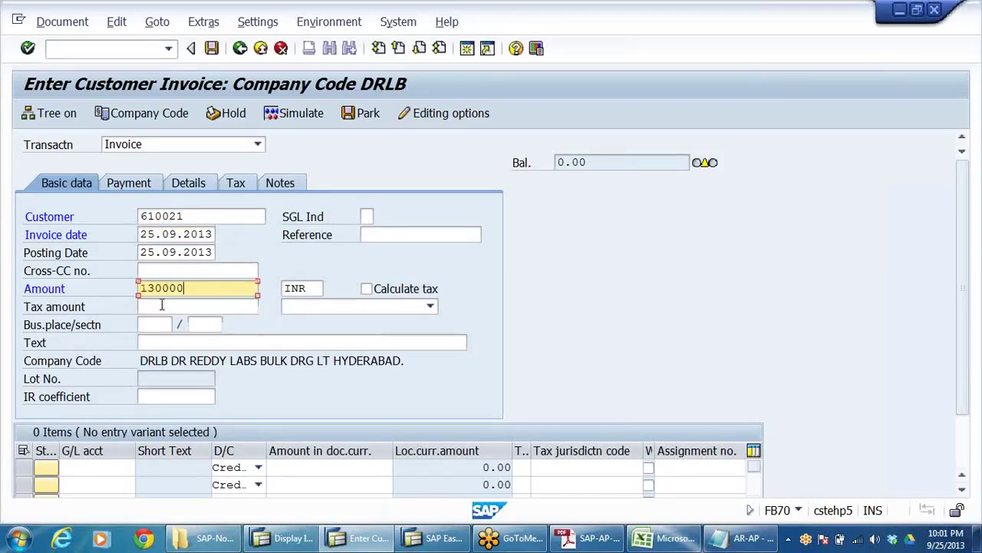
Step: Assign G/L account 300001 to the first line item and 300002 to the second
click(107, 467)
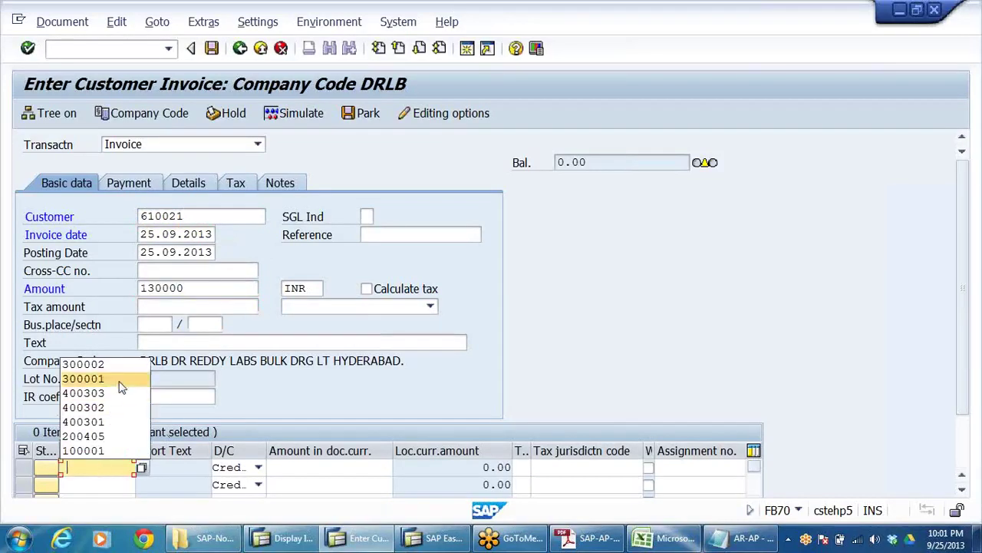
click(115, 380)
click(111, 483)
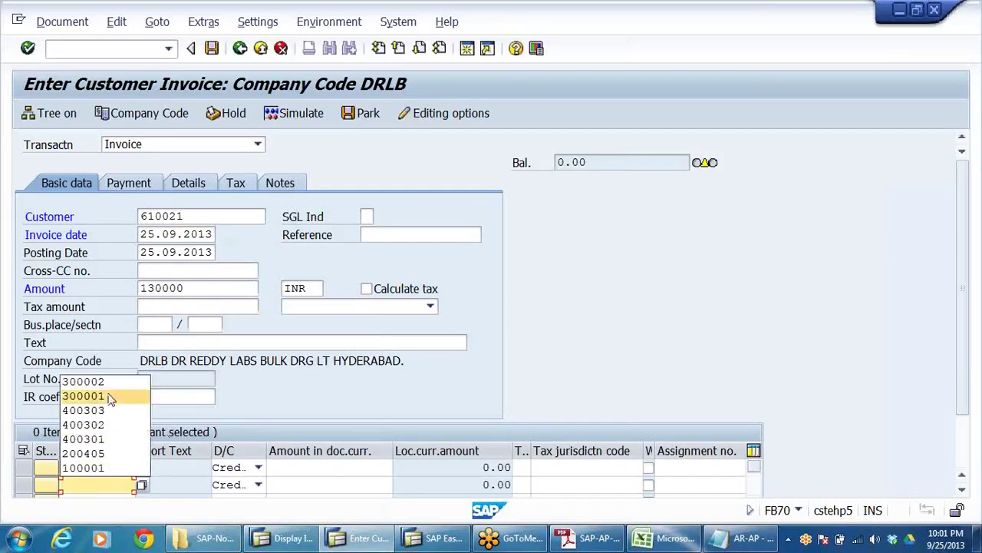
click(81, 381)
Step: Set the first line item amount to 100000 and the second to 30000, and validate the entries
click(329, 467)
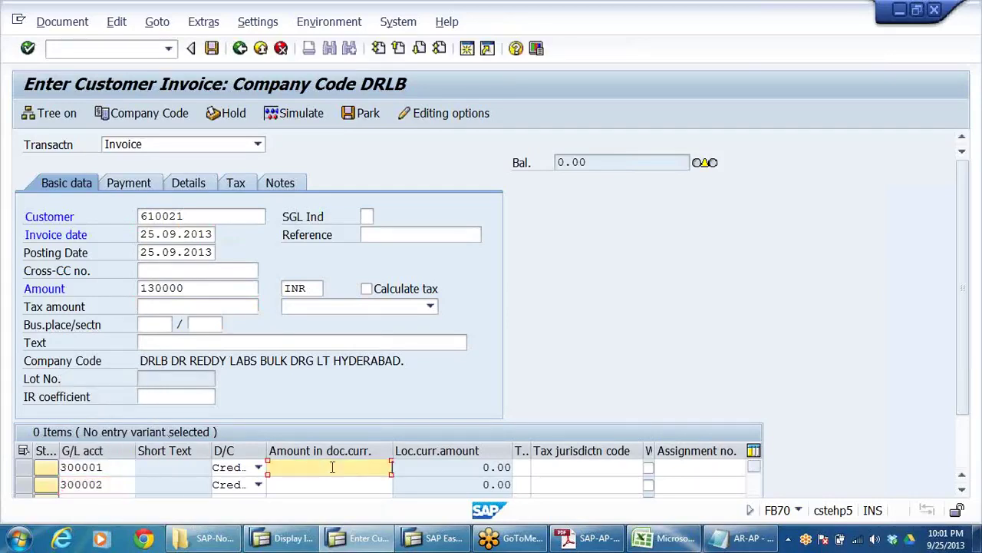
click(376, 338)
click(385, 484)
click(384, 372)
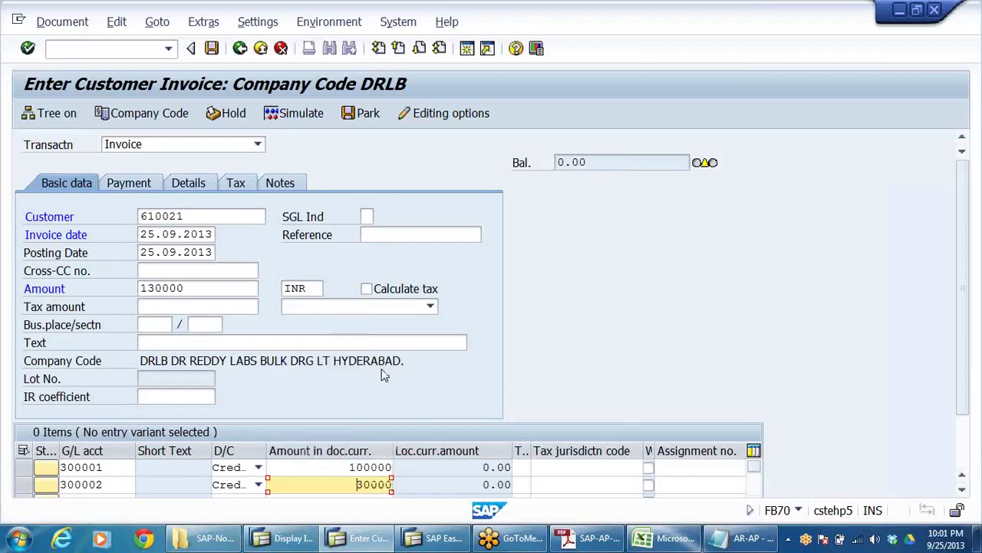
key(Return)
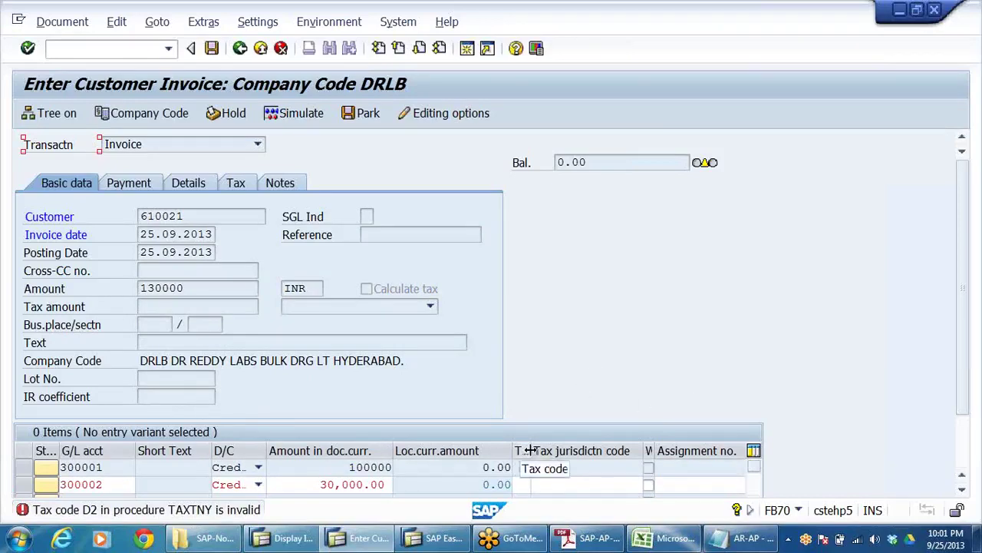
Step: Widen the line items' tax code column and review the tax codes available for the second item without choosing one
drag(531, 451, 589, 446)
click(545, 484)
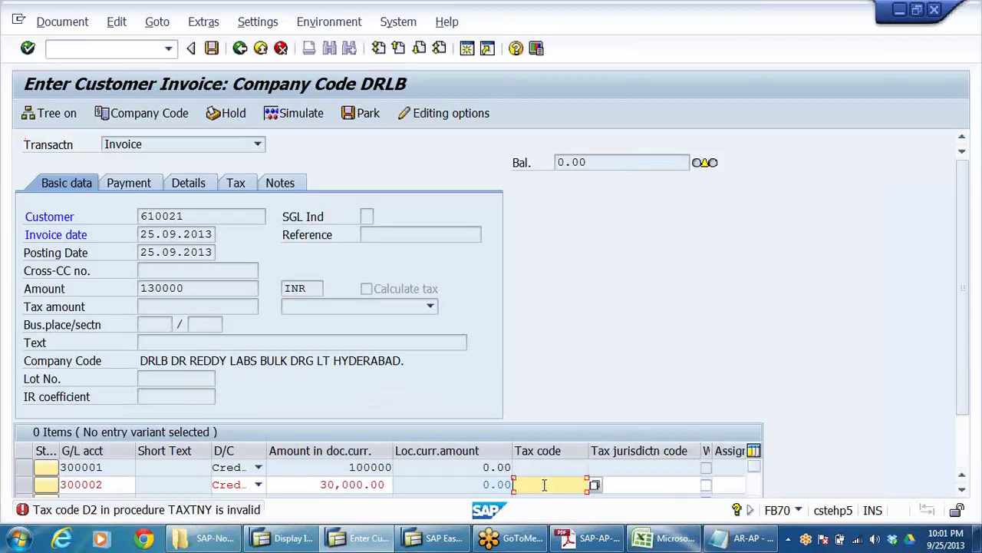
click(596, 485)
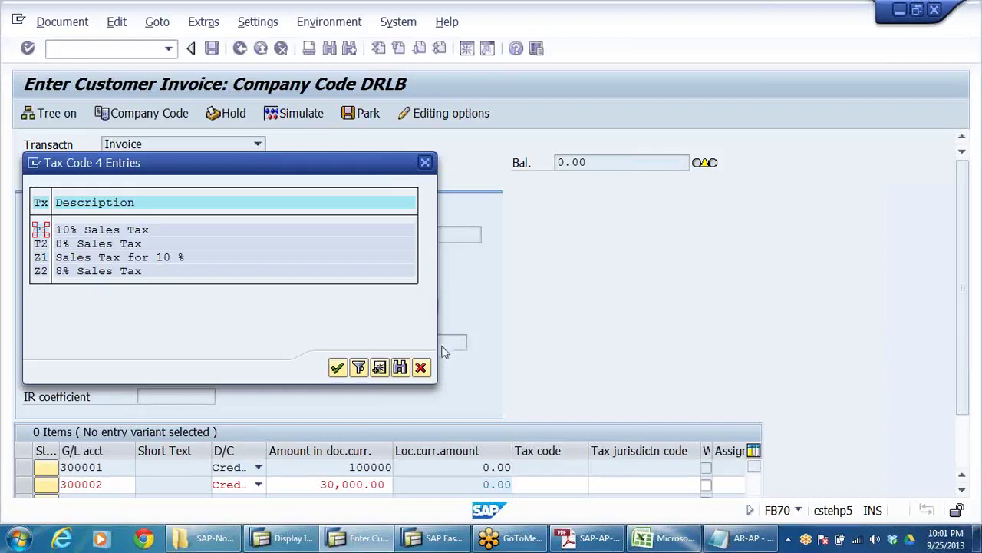
click(421, 368)
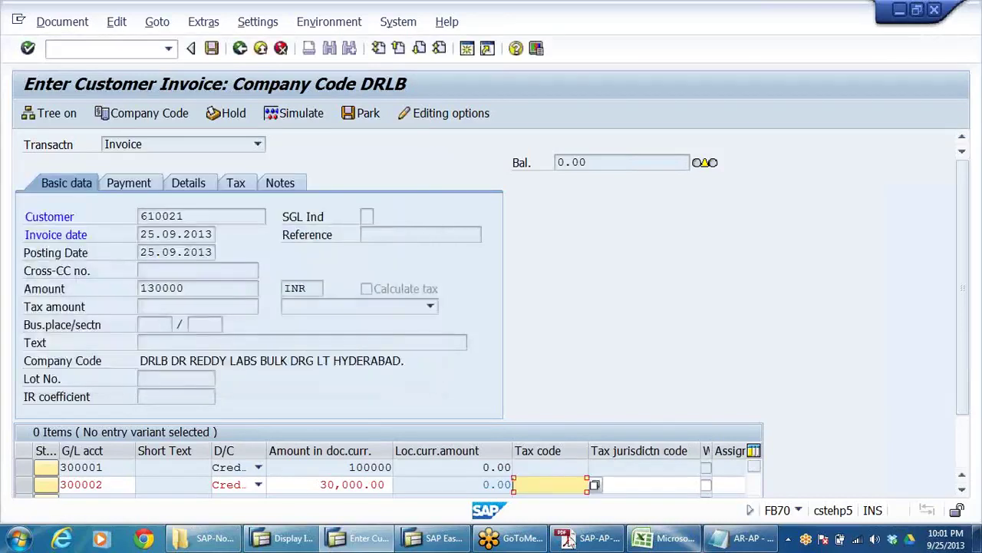
Step: Switch to the implementation guide and expand the basic settings of Tax on Sales/Purchases under Financial Accounting Global Settings (New)
click(284, 538)
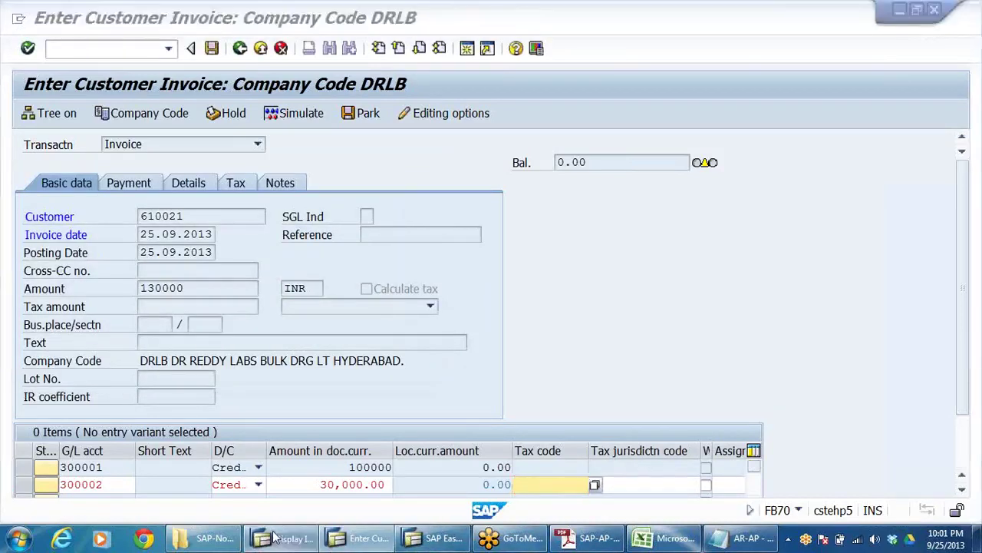
scroll(127, 253, up, 6)
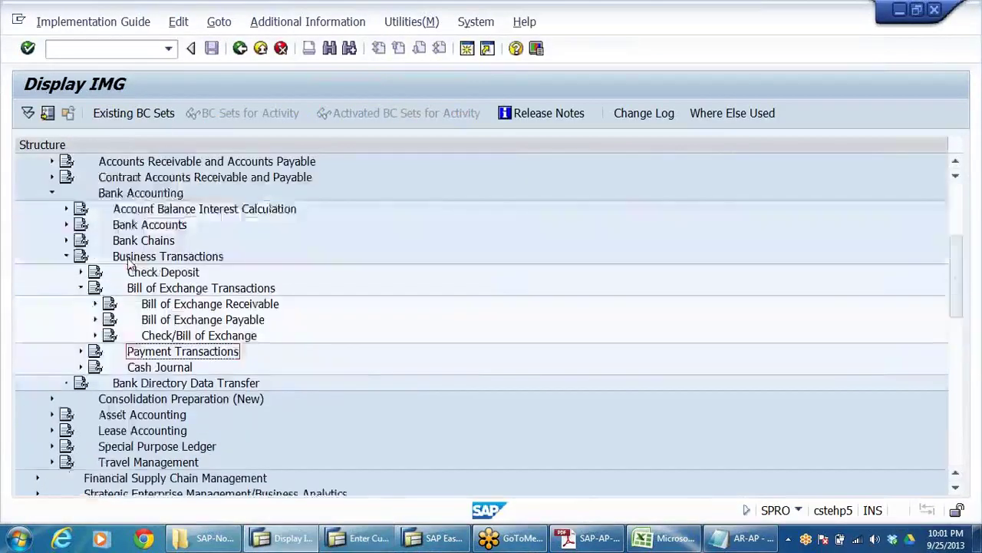
click(175, 325)
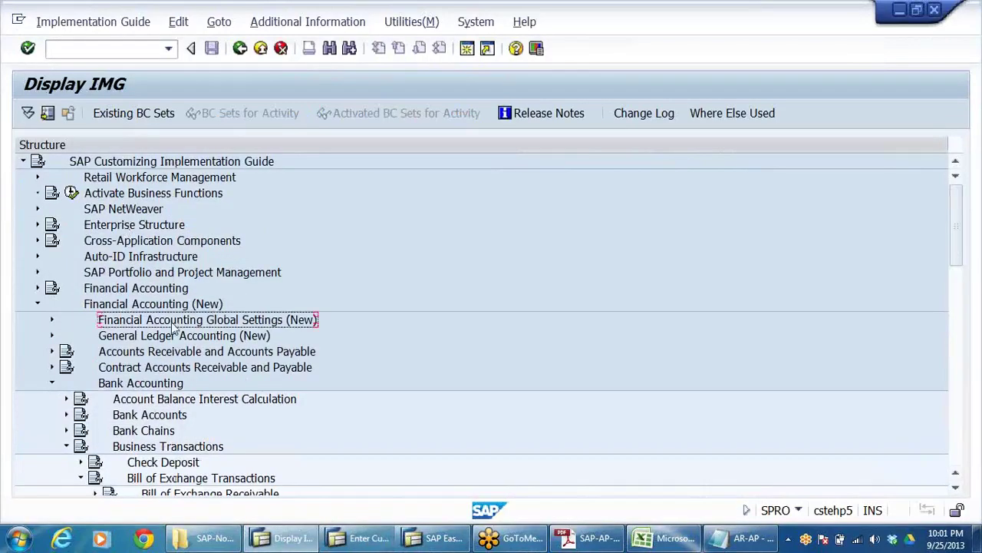
click(52, 319)
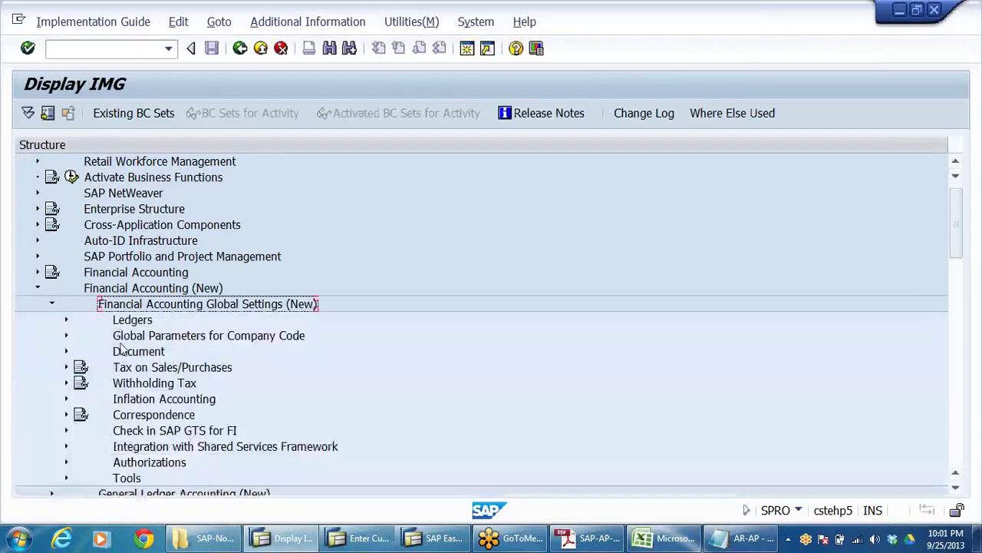
click(169, 369)
double_click(170, 369)
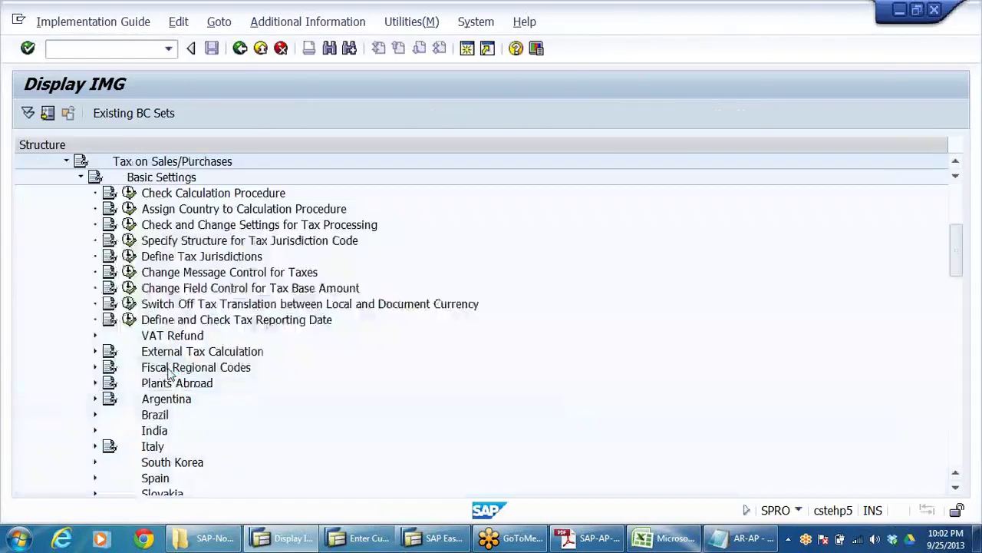
click(129, 193)
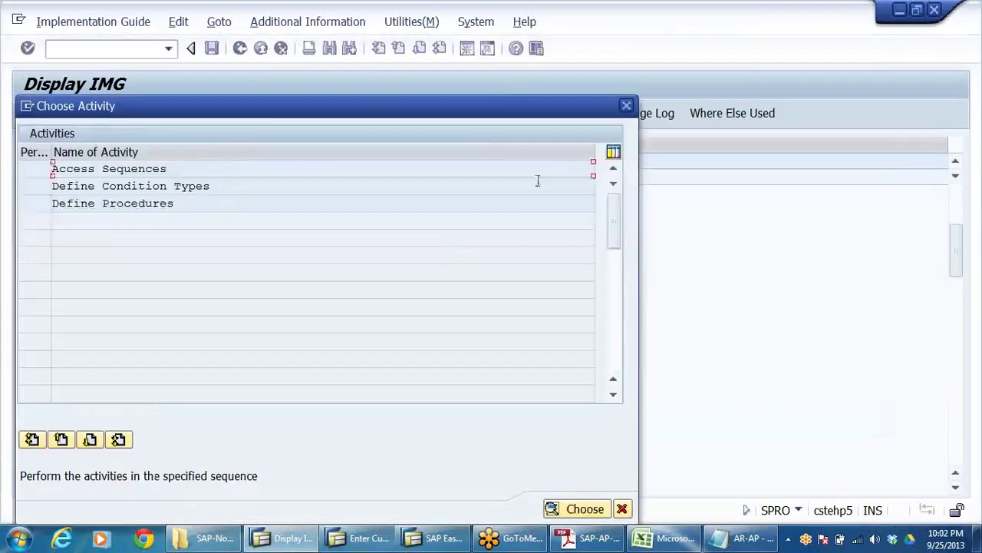
click(626, 107)
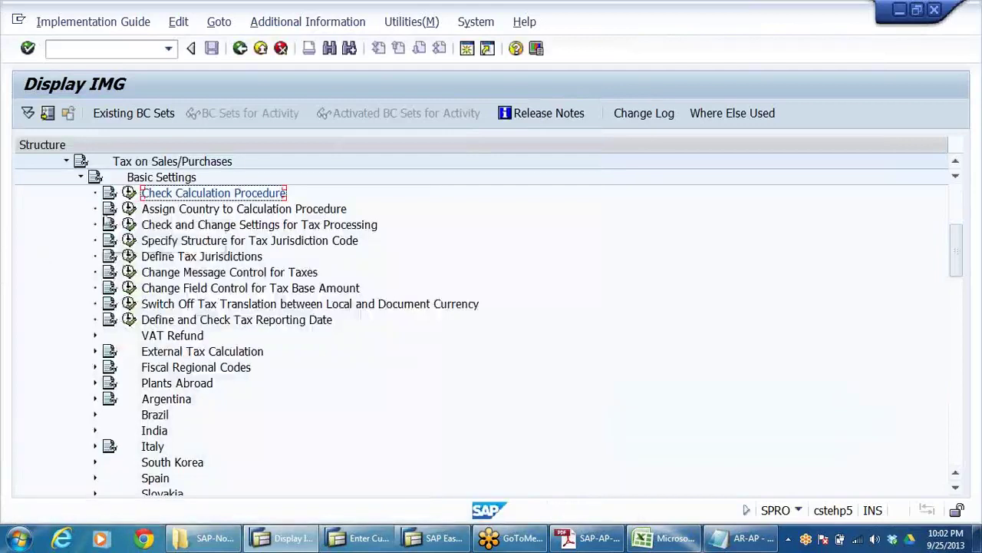
Step: Assign tax calculation procedure DRLTAX to country IN (India) and save the assignment
click(129, 209)
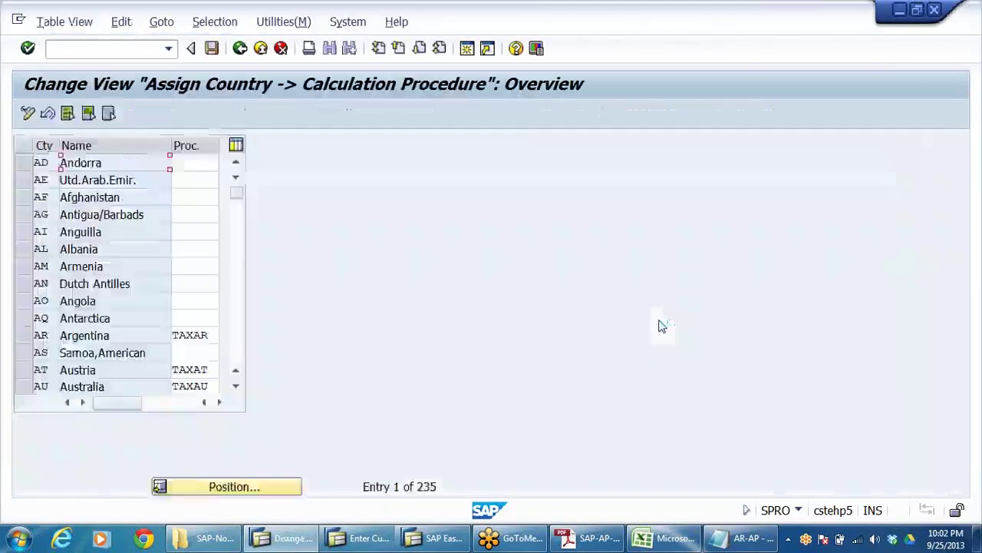
click(239, 488)
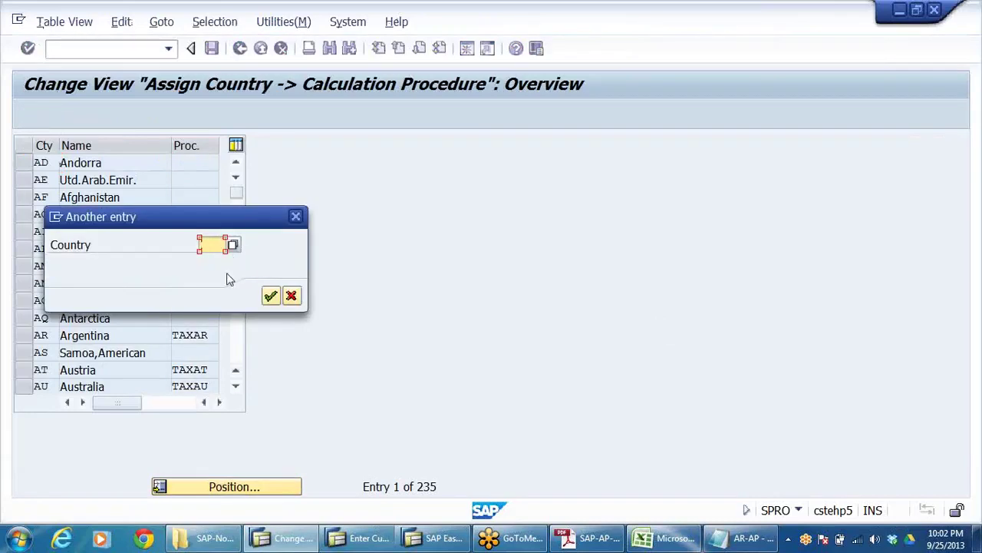
text(IN)
click(270, 295)
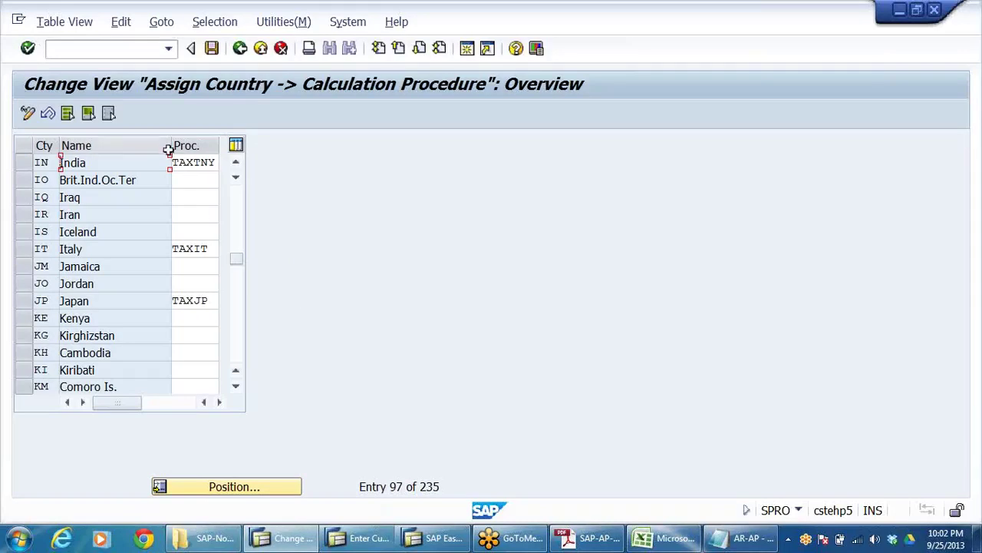
drag(170, 145, 206, 161)
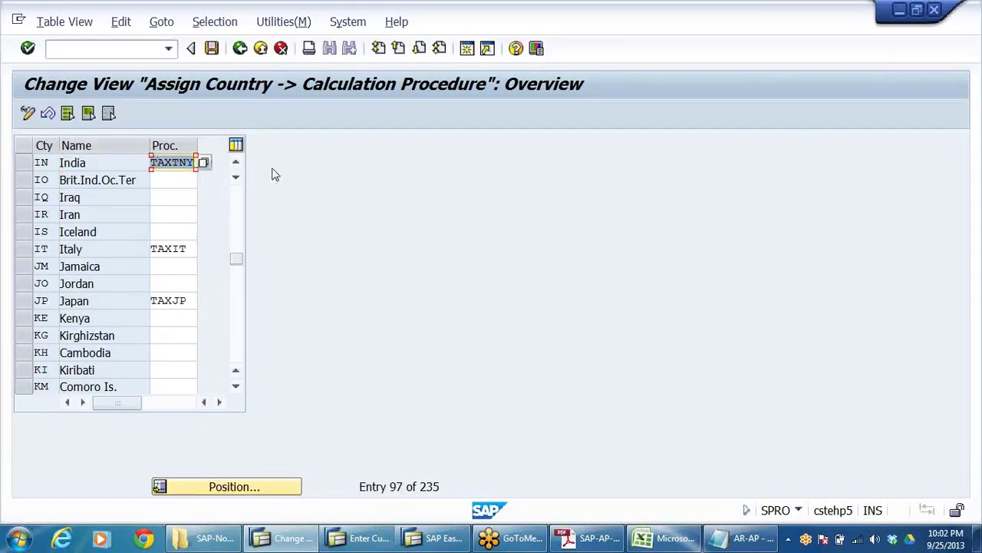
text(D)
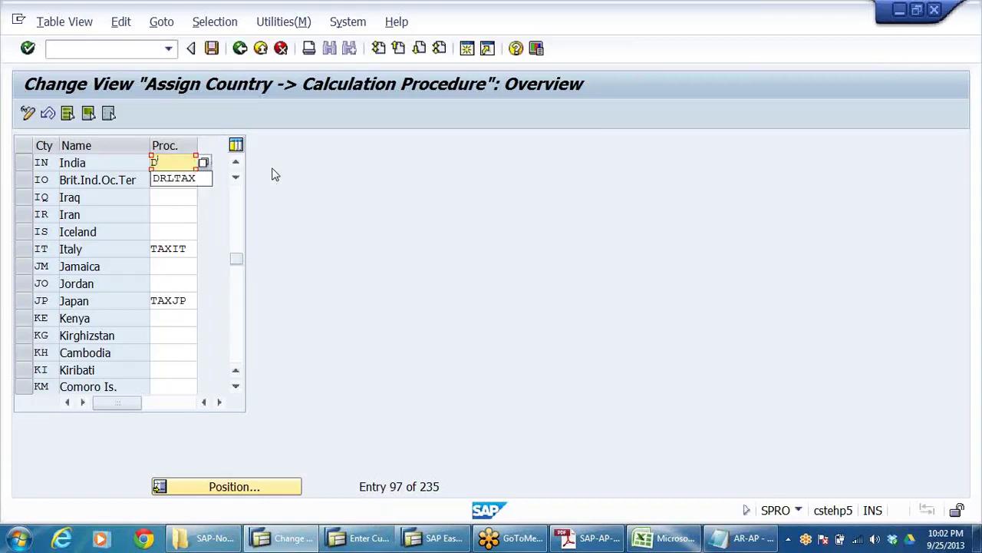
click(188, 178)
click(211, 47)
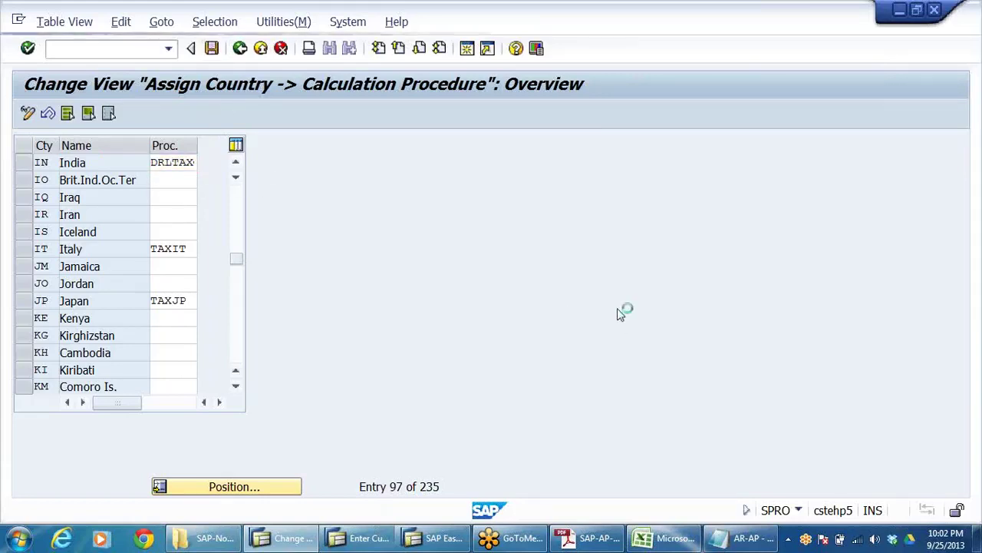
click(324, 296)
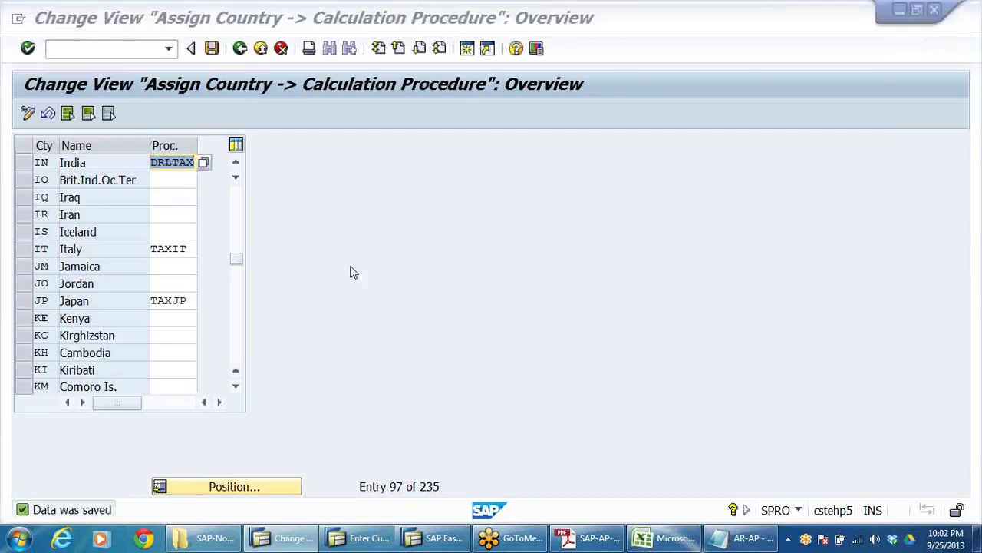
Step: Return to the customer invoice and try to assign tax code D2 to the second line item
key(alt+Tab)
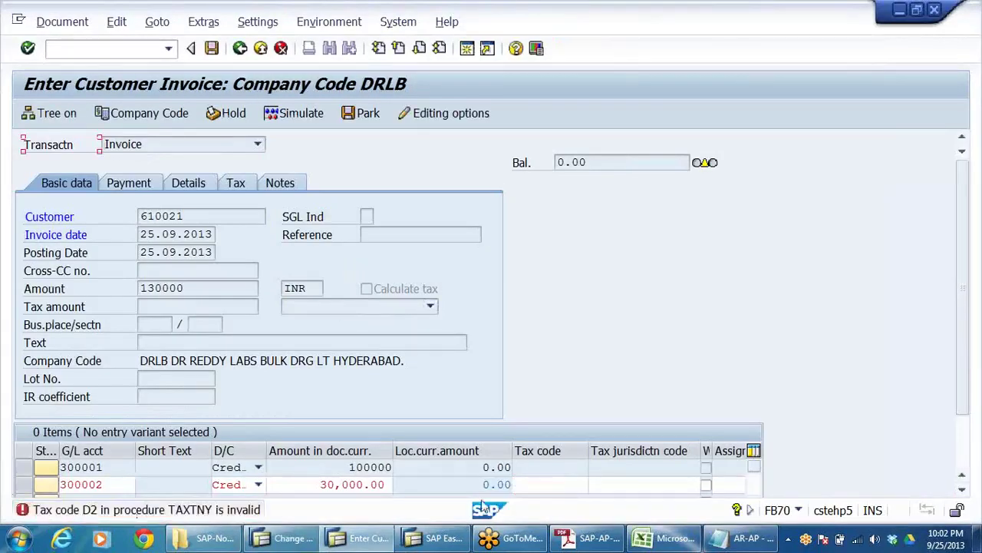
click(569, 485)
click(595, 484)
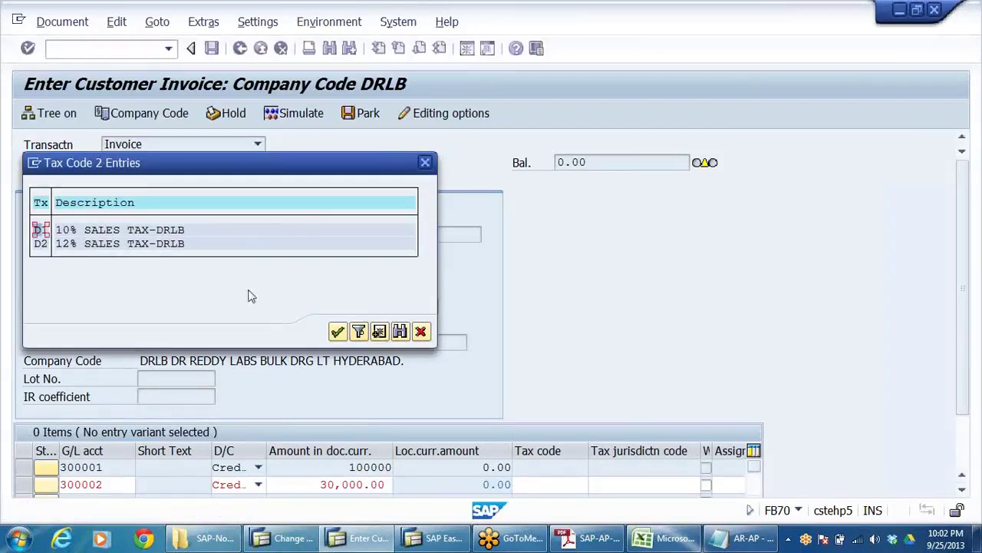
double_click(41, 244)
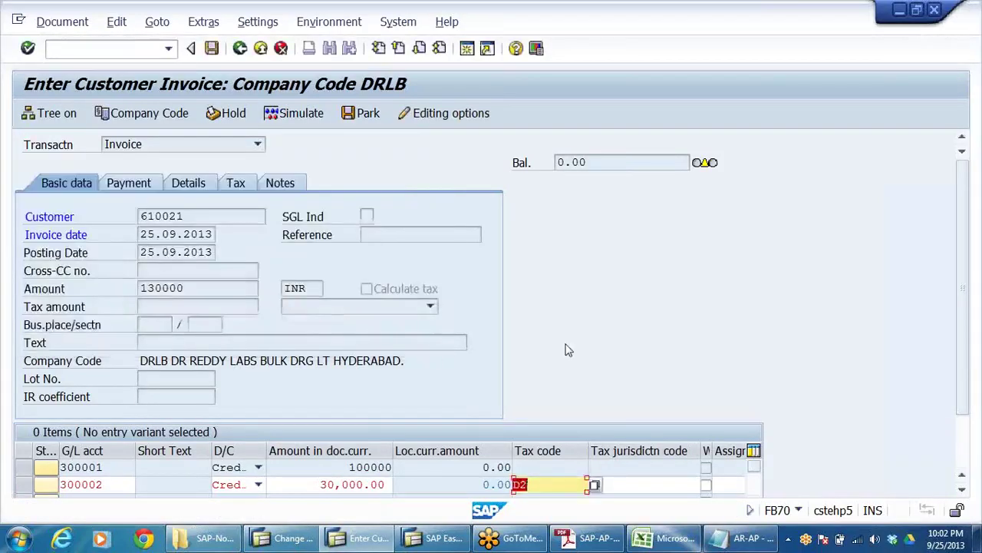
key(Return)
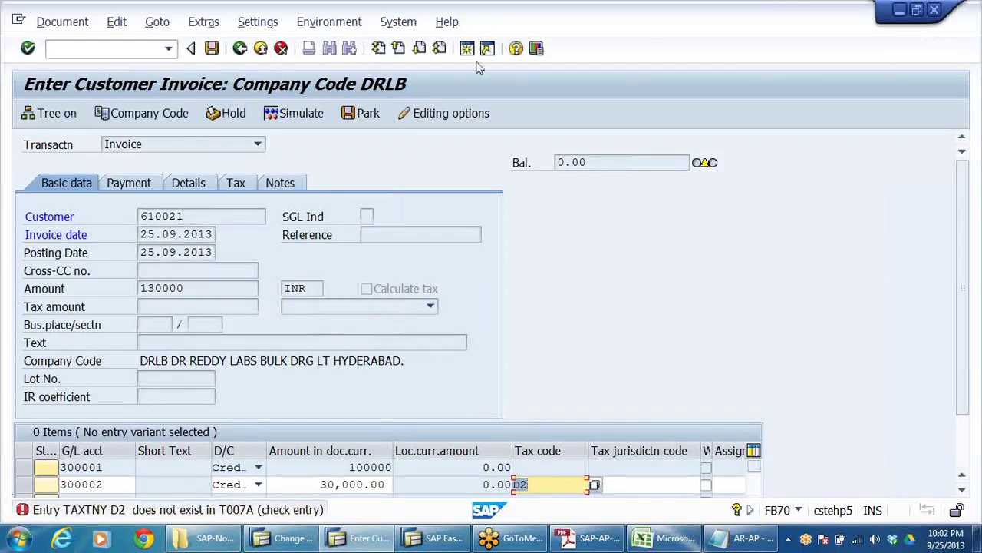
Step: Discard the customer invoice entries and exit FB70 to the SAP Easy Access screen
click(281, 49)
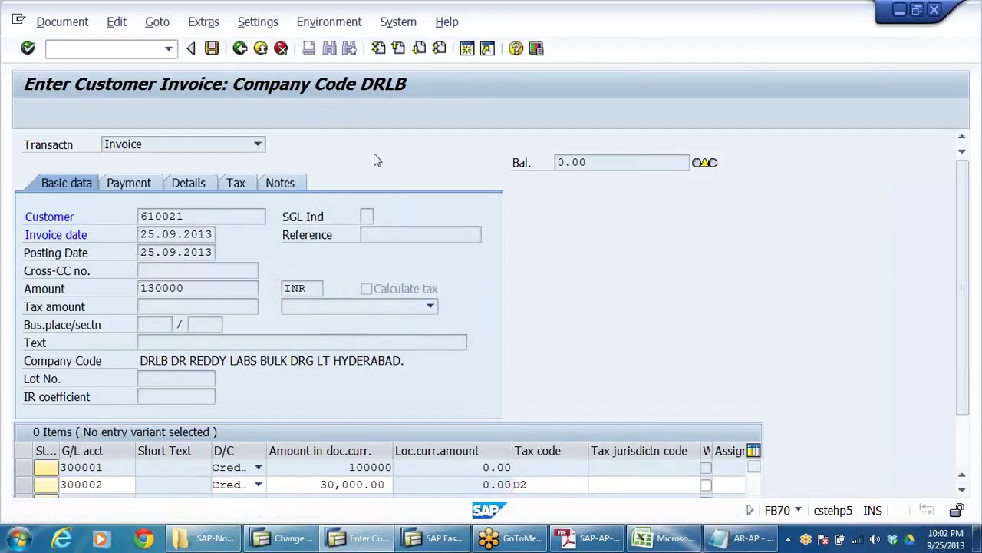
click(316, 350)
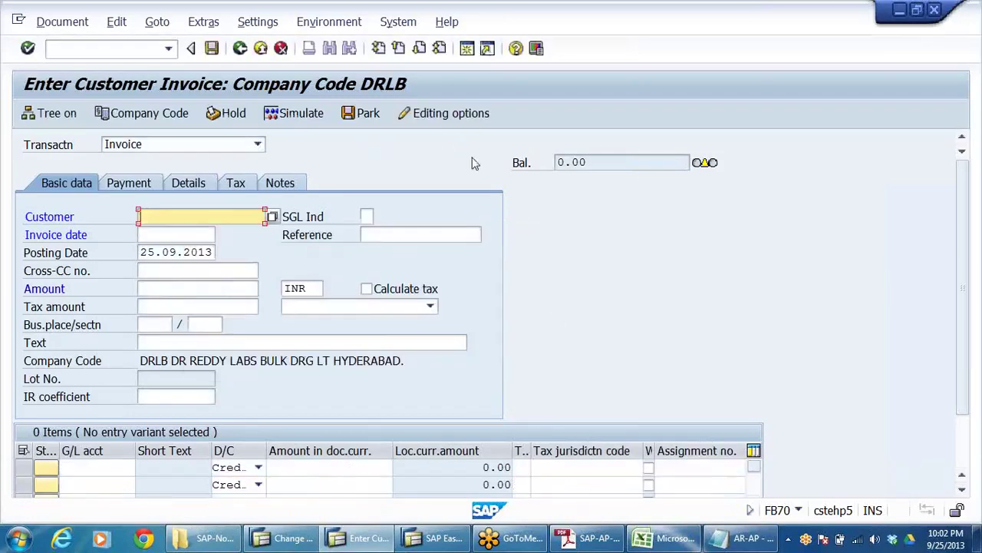
click(260, 49)
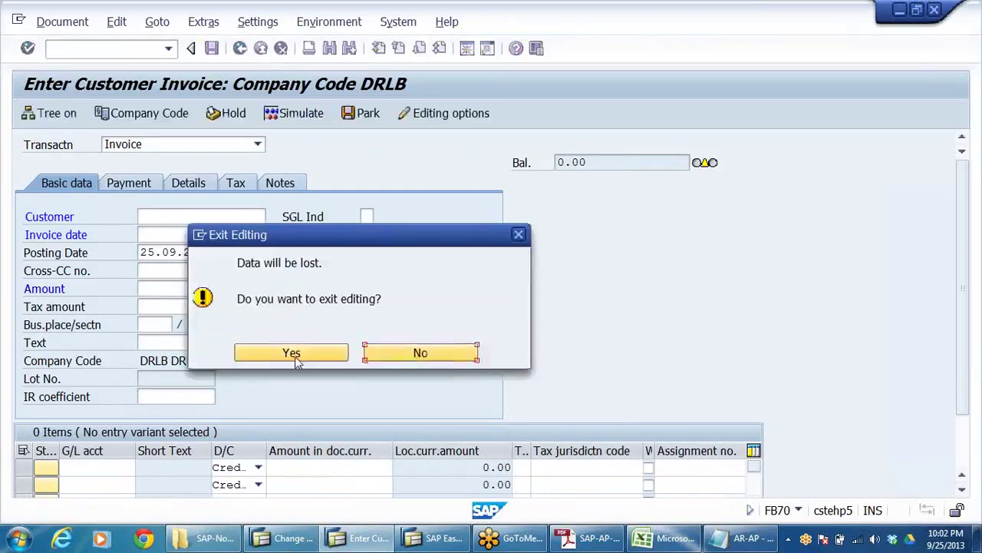
click(296, 351)
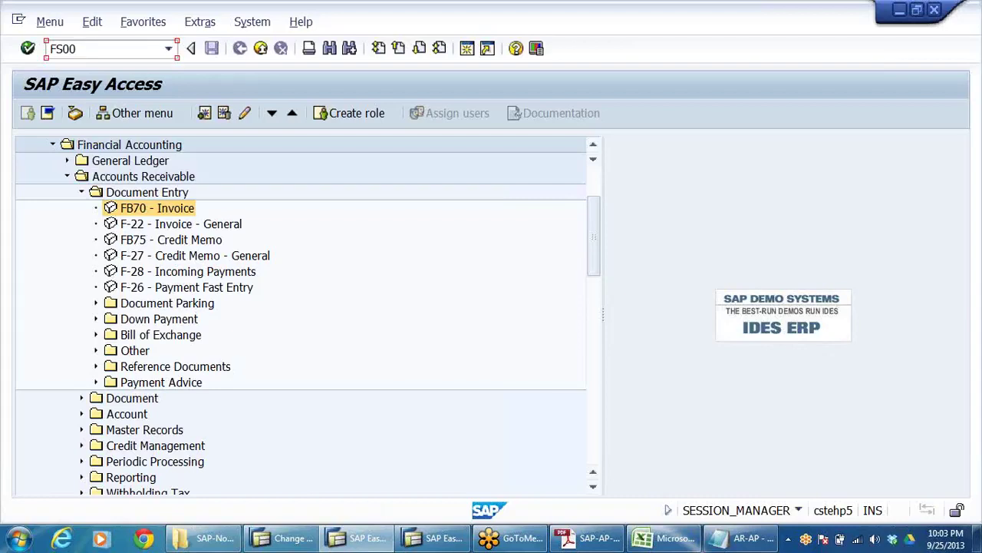
Step: Open G/L account 300001 for editing in FS00 and examine its tax category, control data and document creation settings
key(Return)
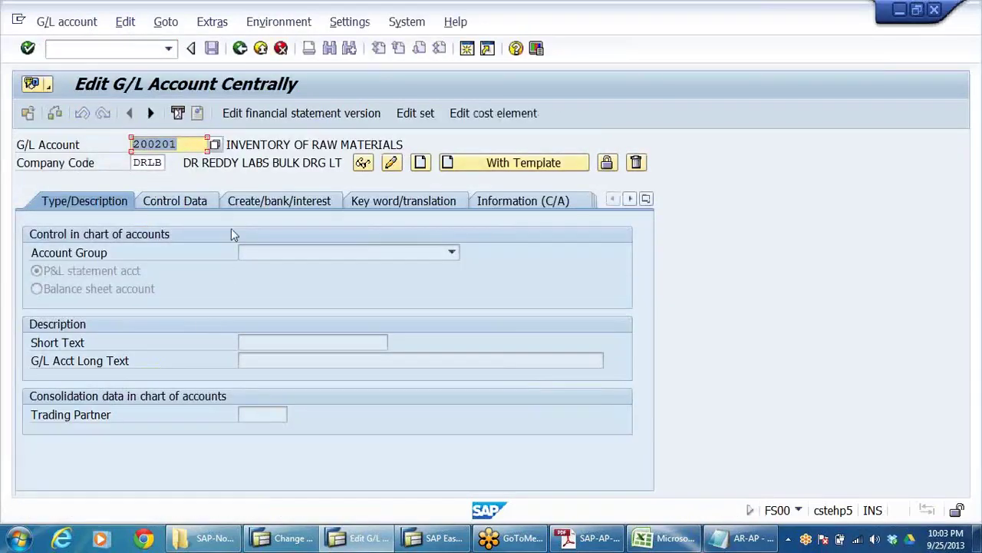
text(300001)
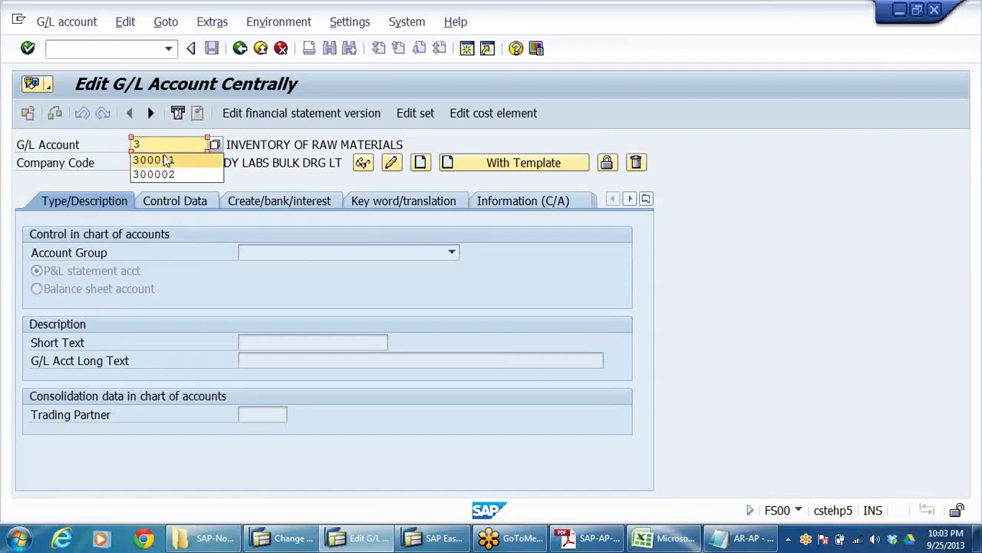
click(390, 164)
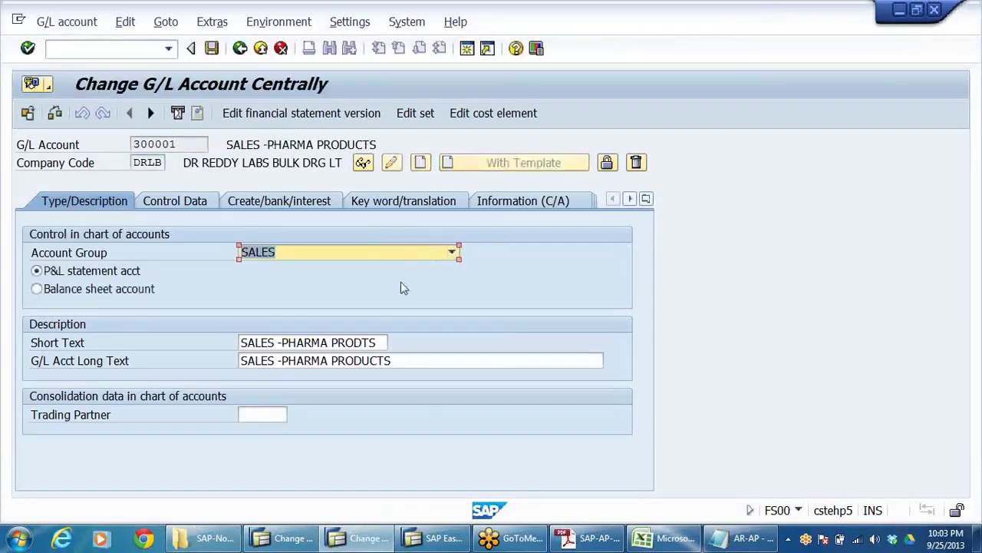
click(184, 199)
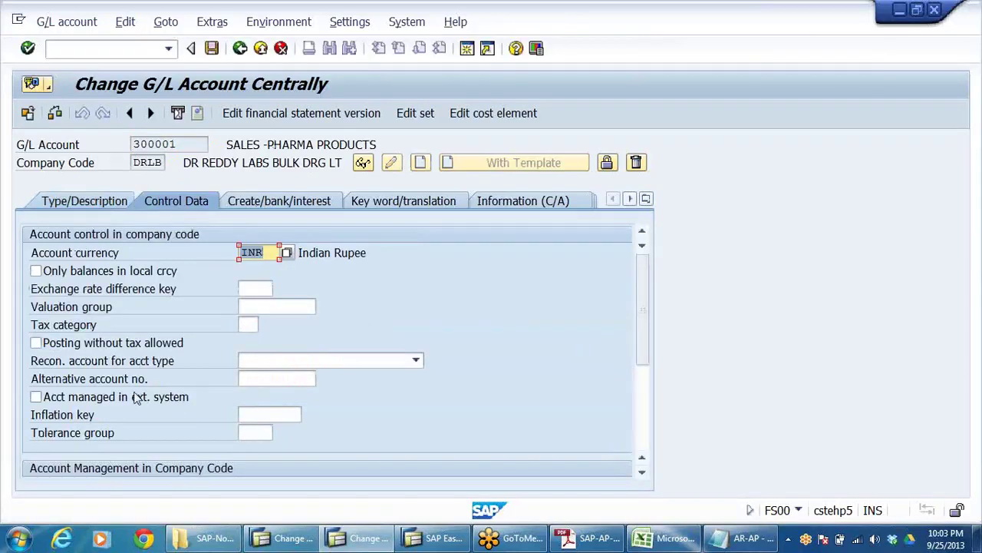
click(78, 327)
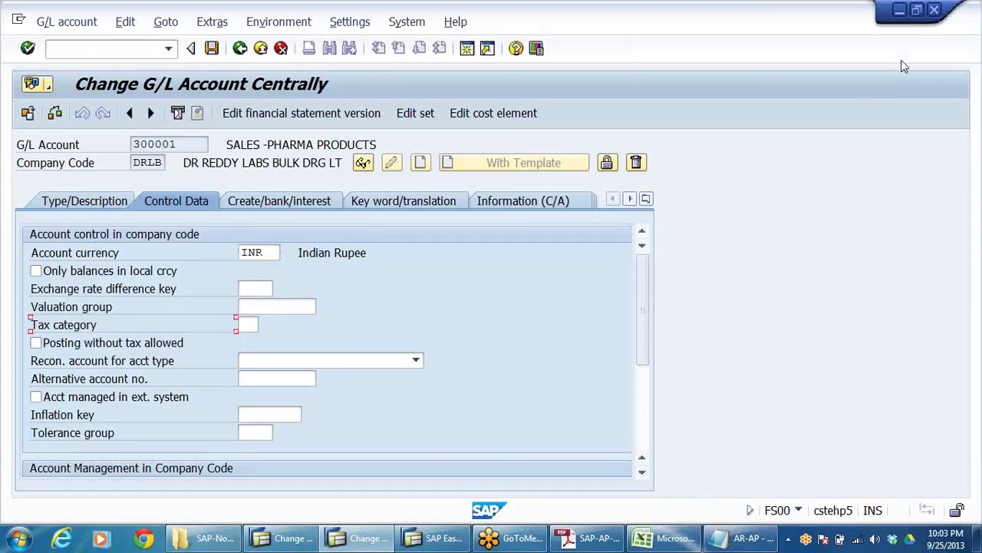
click(966, 35)
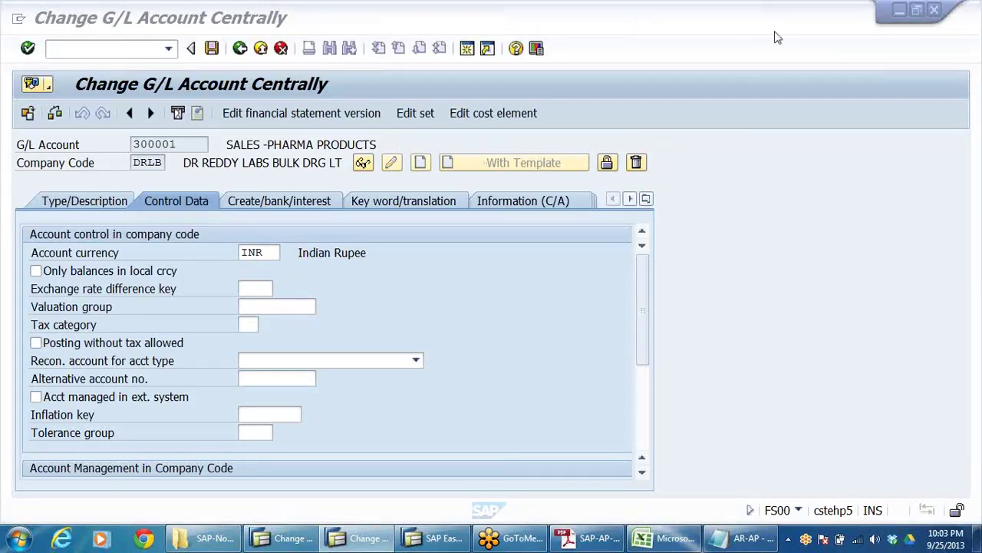
click(97, 203)
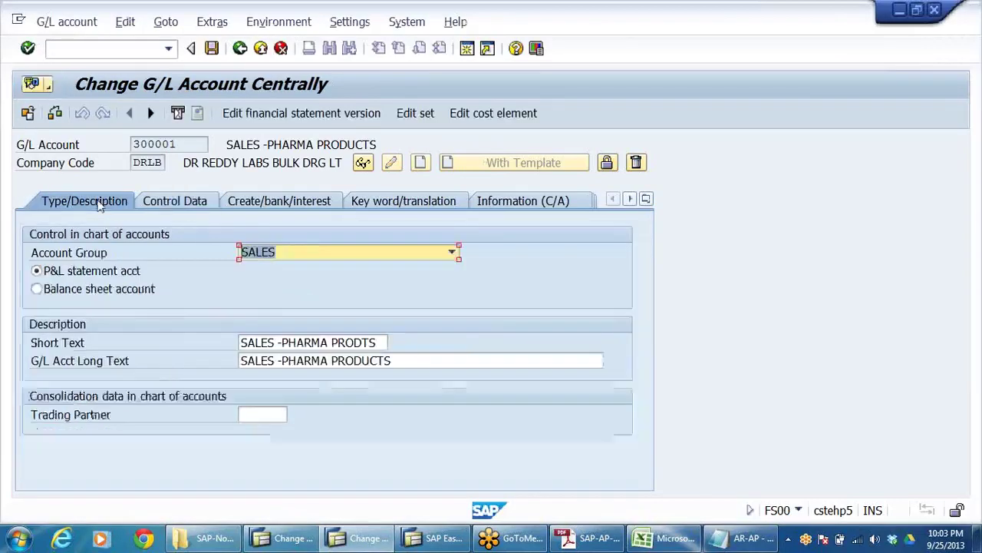
click(176, 201)
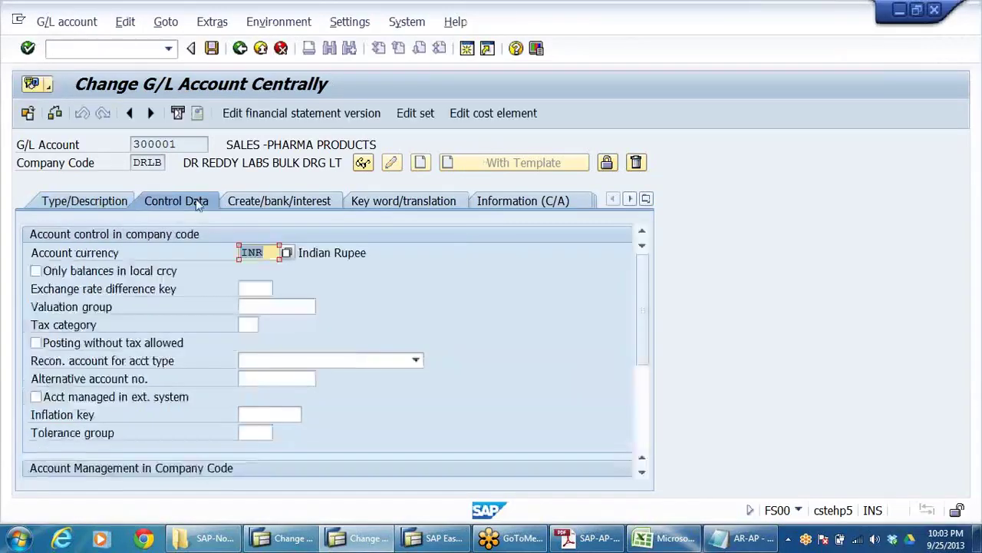
click(265, 201)
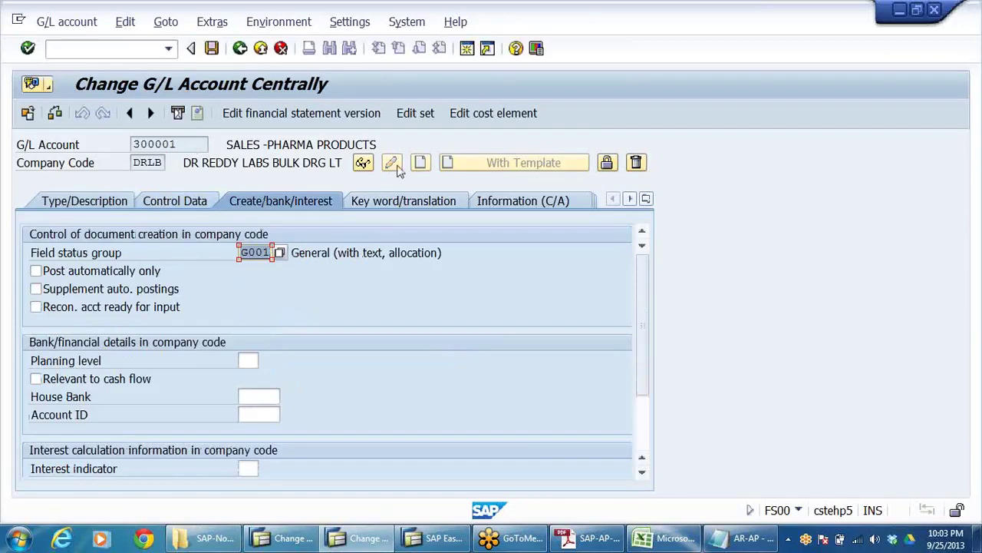
Step: Open G/L account 300002 for editing and allow posting without tax in its control data
click(364, 163)
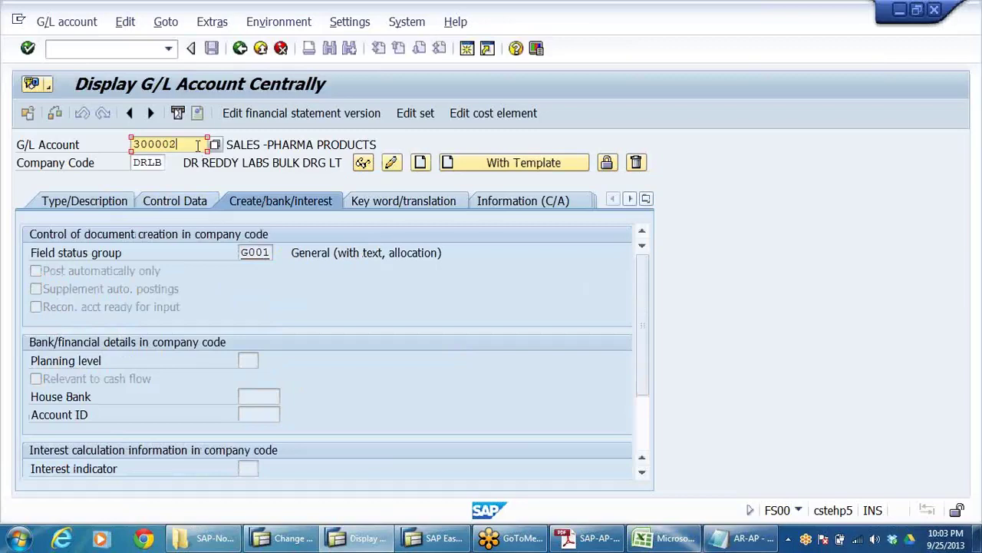
click(391, 163)
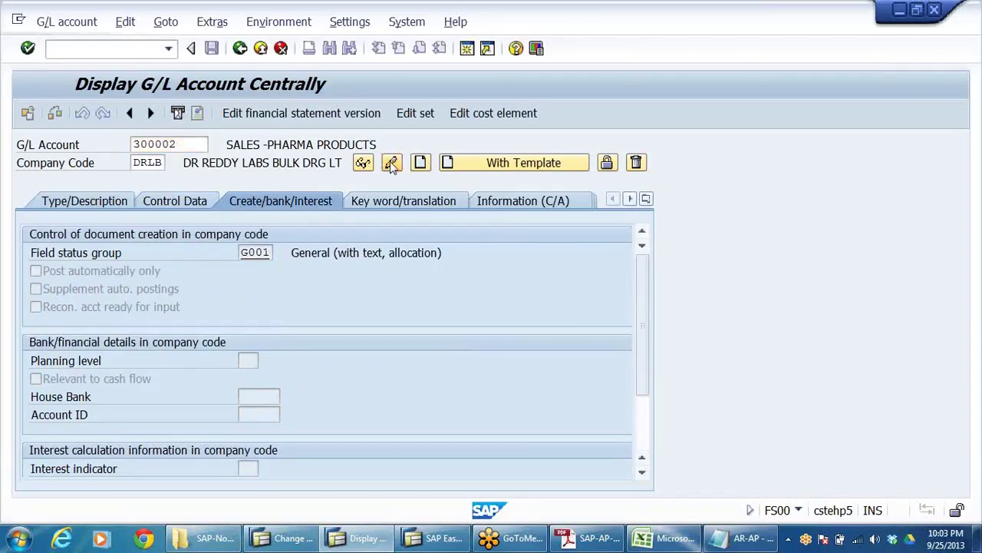
click(176, 200)
click(254, 326)
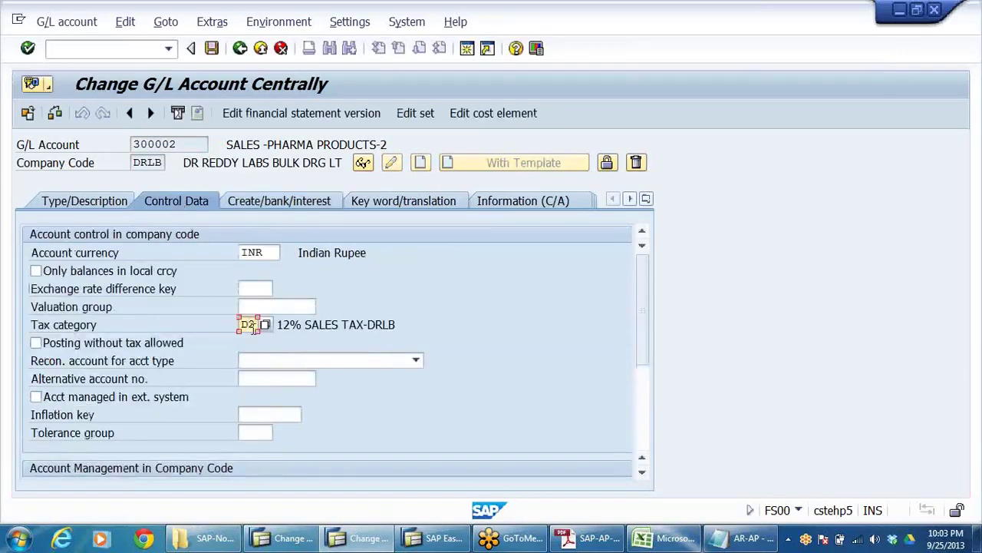
click(35, 343)
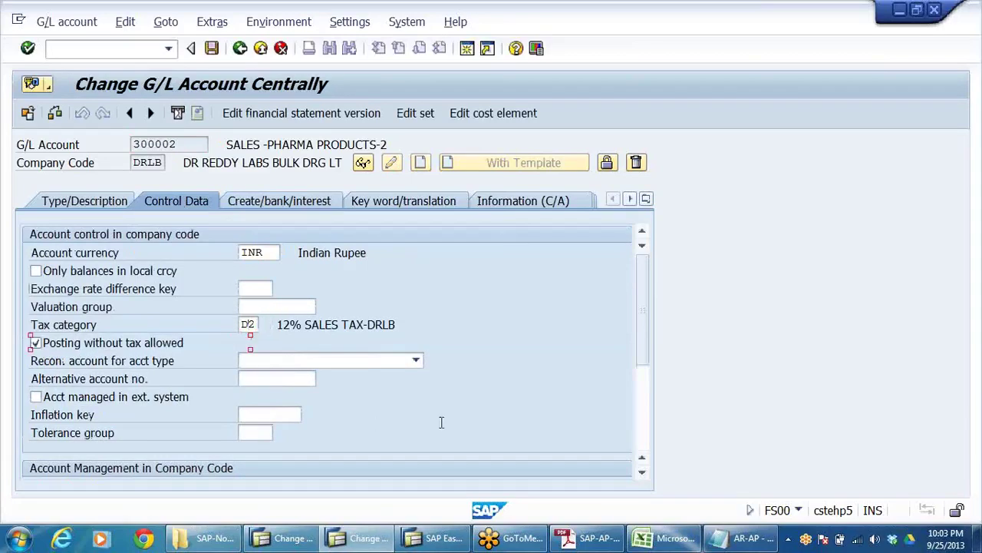
Step: Save the changes to G/L account 300002 and exit FS00 to the SAP Easy Access screen
click(211, 48)
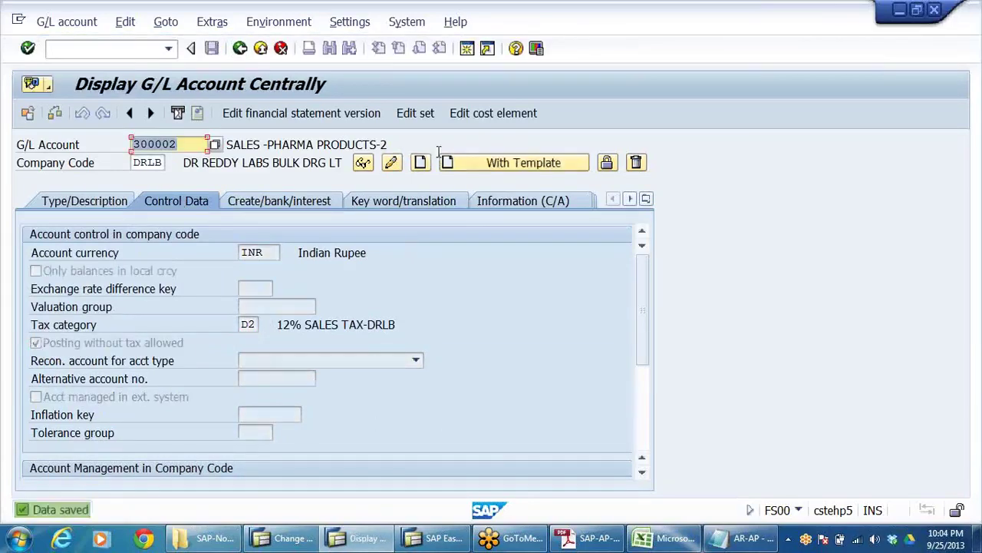
click(241, 48)
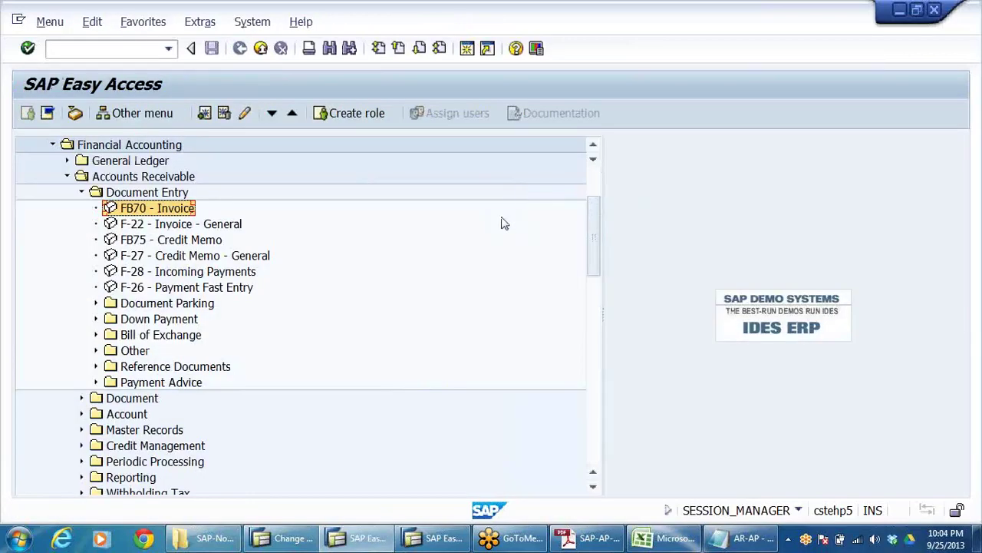
Step: Switch to the session with the country-to-calculation-procedure assignment and leave that view for the IMG structure
key(alt+Tab)
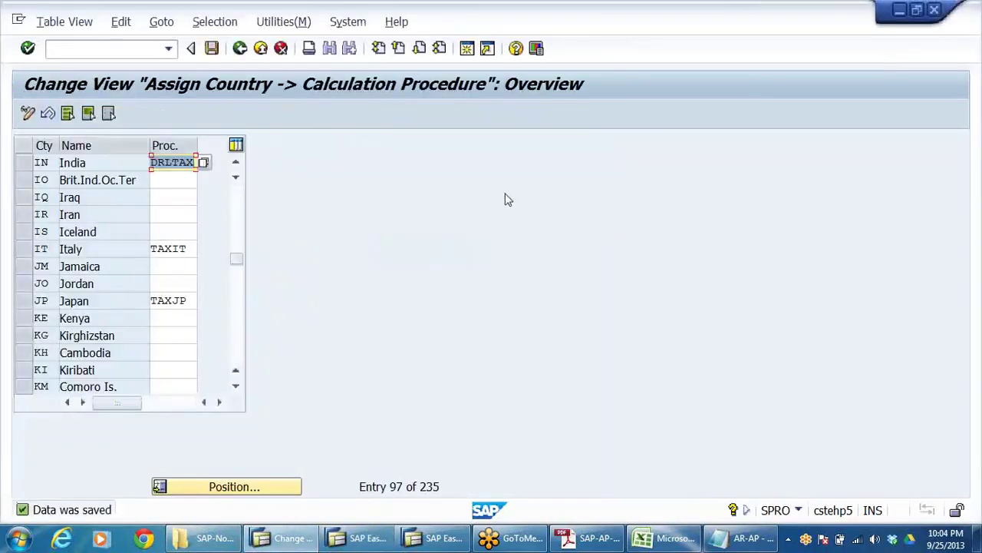
key(alt)
click(364, 196)
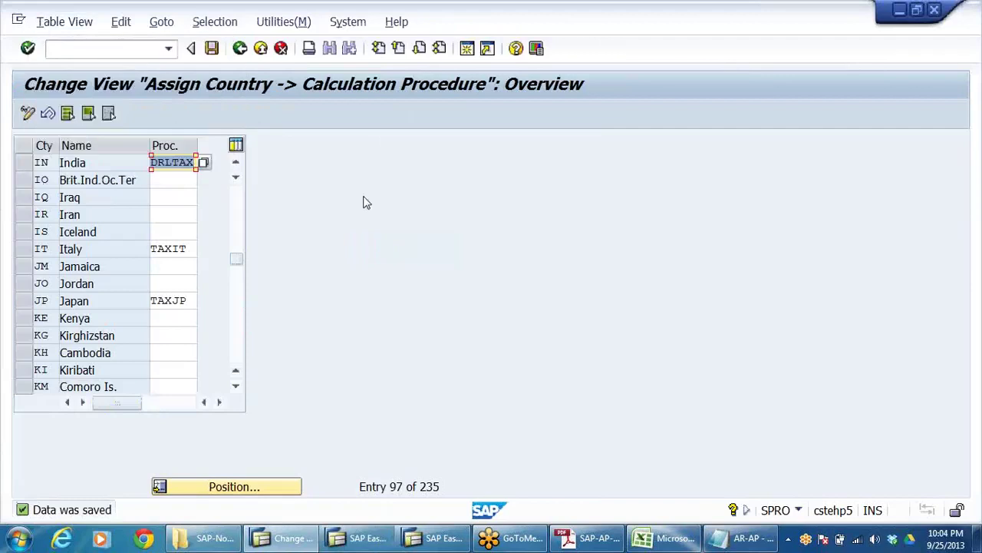
click(241, 48)
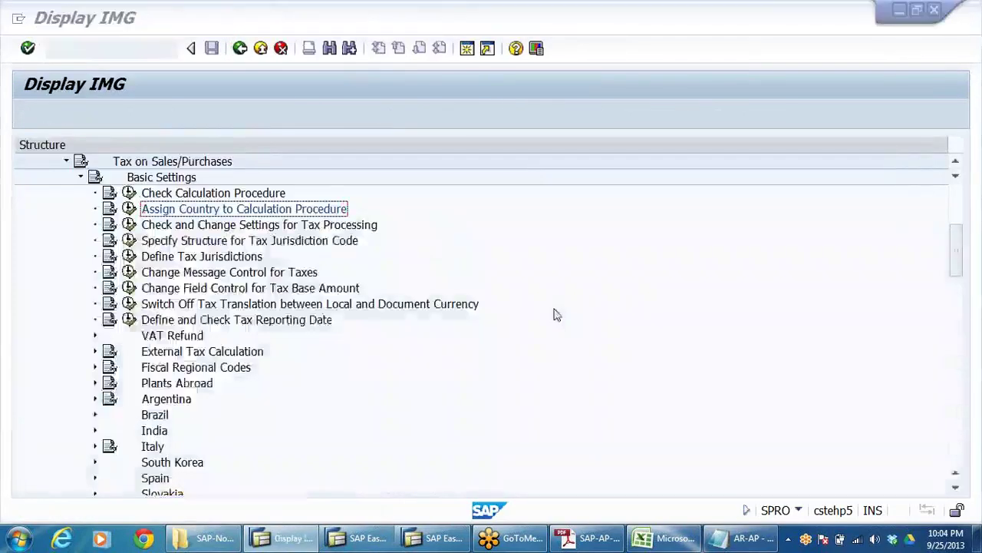
Step: Start a new customer invoice with FB70, fill in the customer number and set the invoice date to 25.09.2013
key(alt+Tab)
double_click(163, 210)
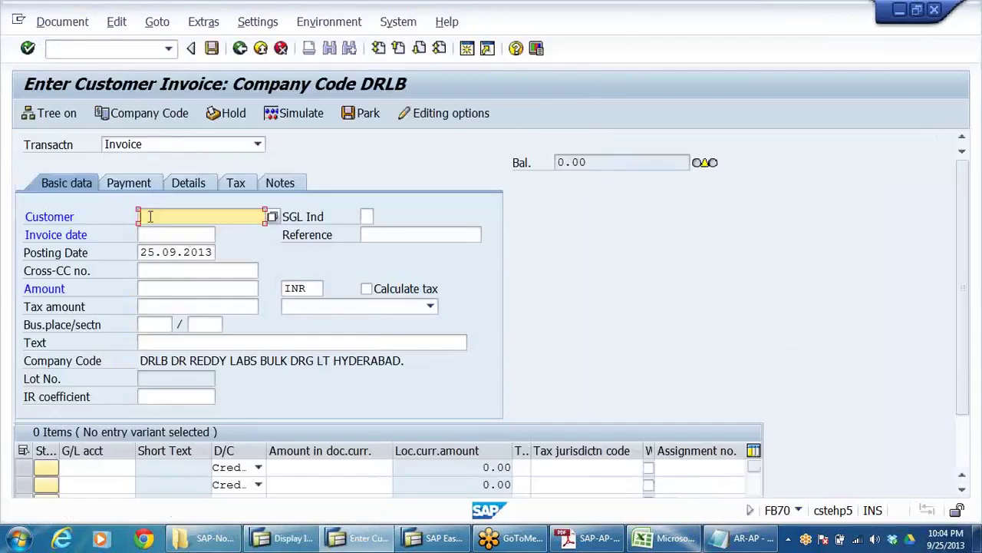
click(154, 217)
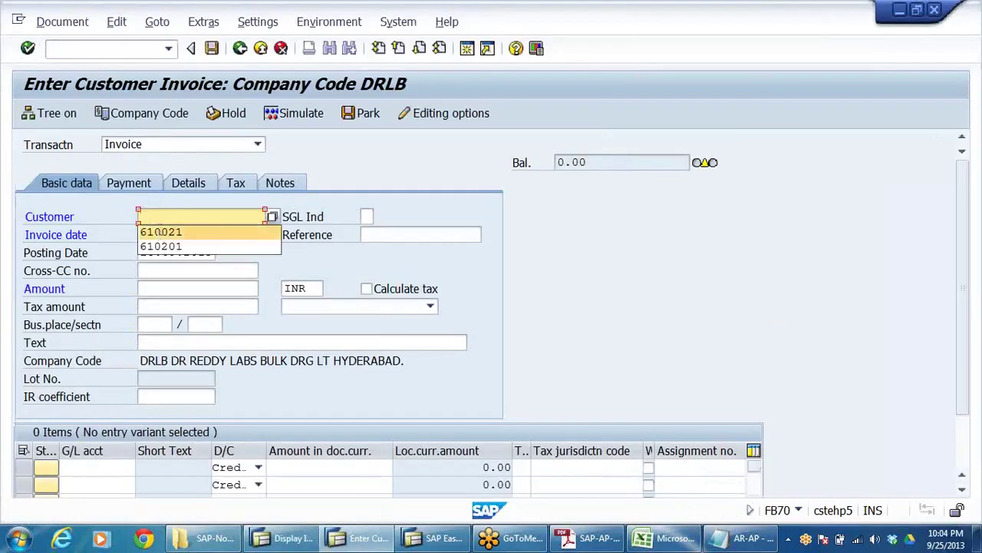
click(161, 232)
click(157, 236)
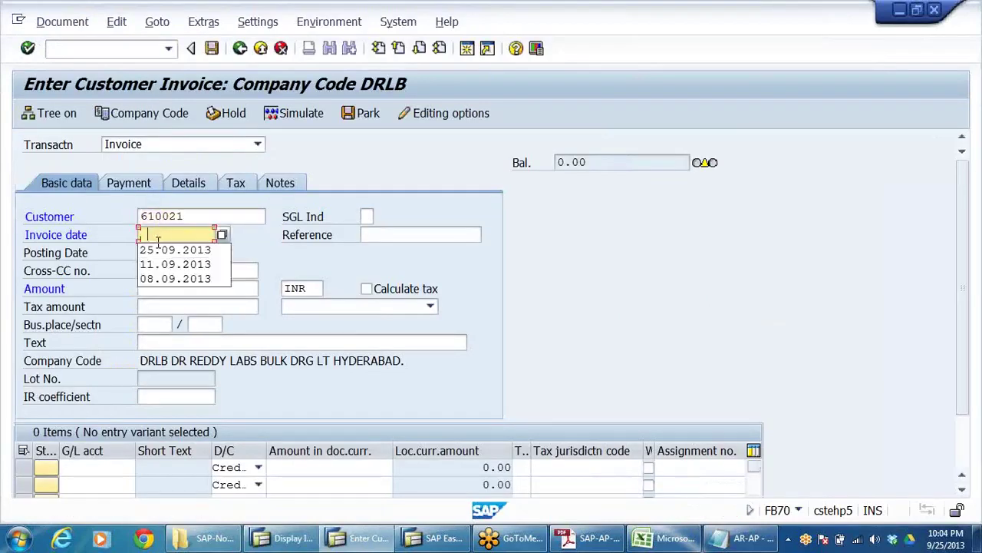
click(162, 250)
click(156, 288)
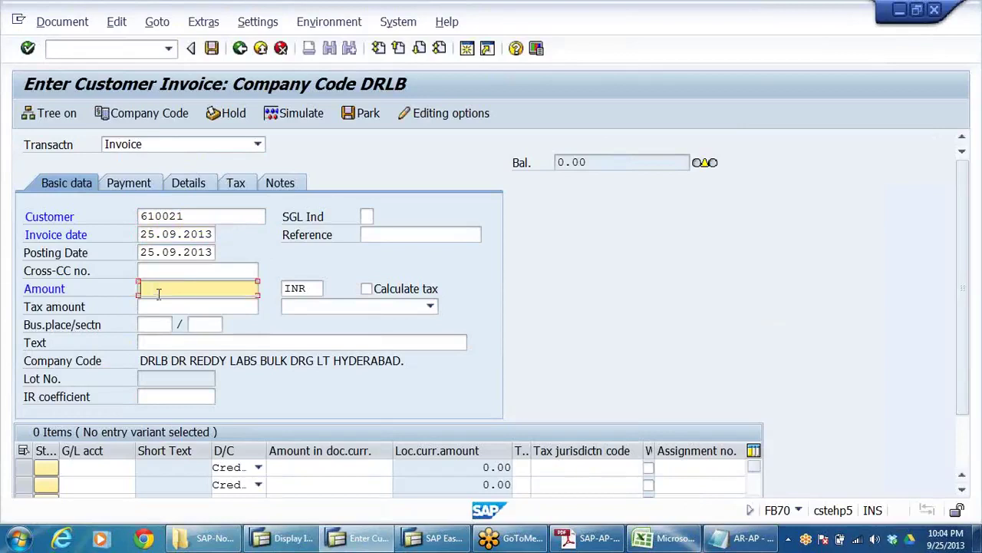
Step: Set the customer invoice amount to 130000 and assign G/L accounts 300001 and 300002 to the first two line items
click(163, 305)
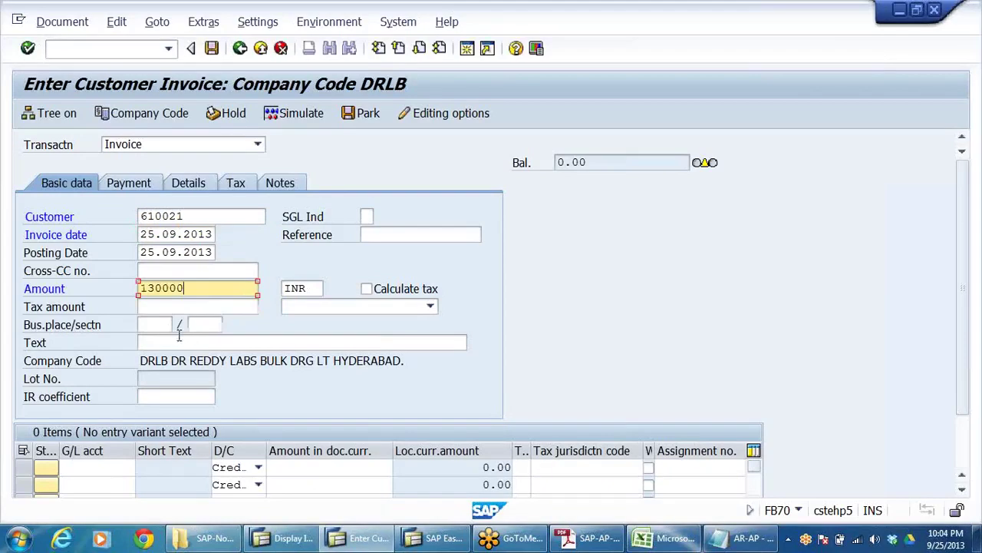
click(112, 466)
click(108, 380)
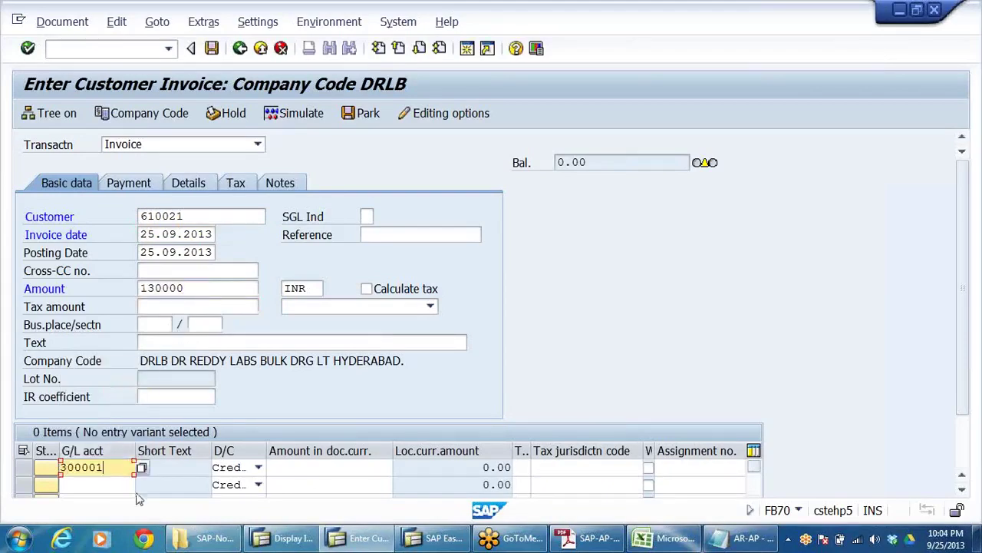
click(121, 485)
click(127, 381)
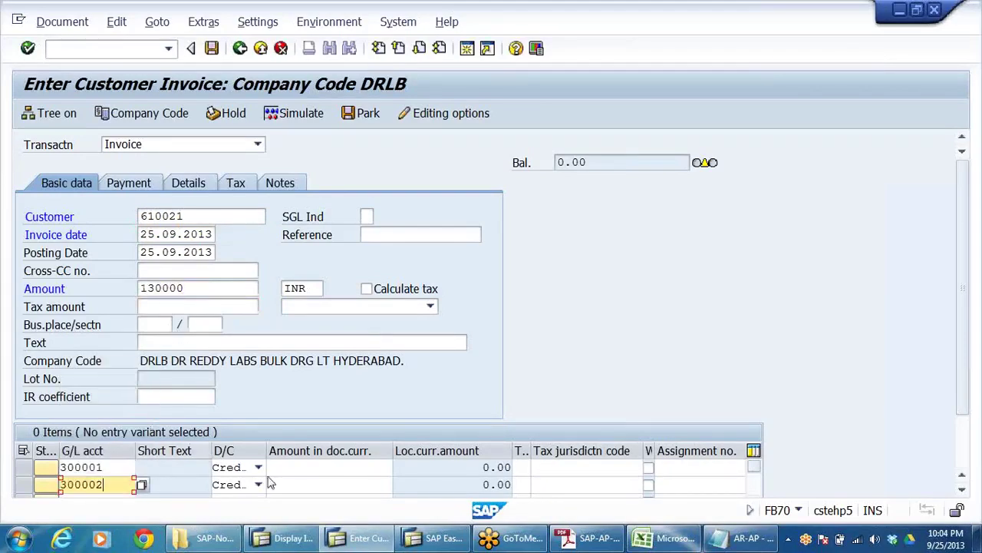
Step: Set the two line item amounts to 100000 and 30000 and validate the invoice entries
click(307, 463)
click(392, 341)
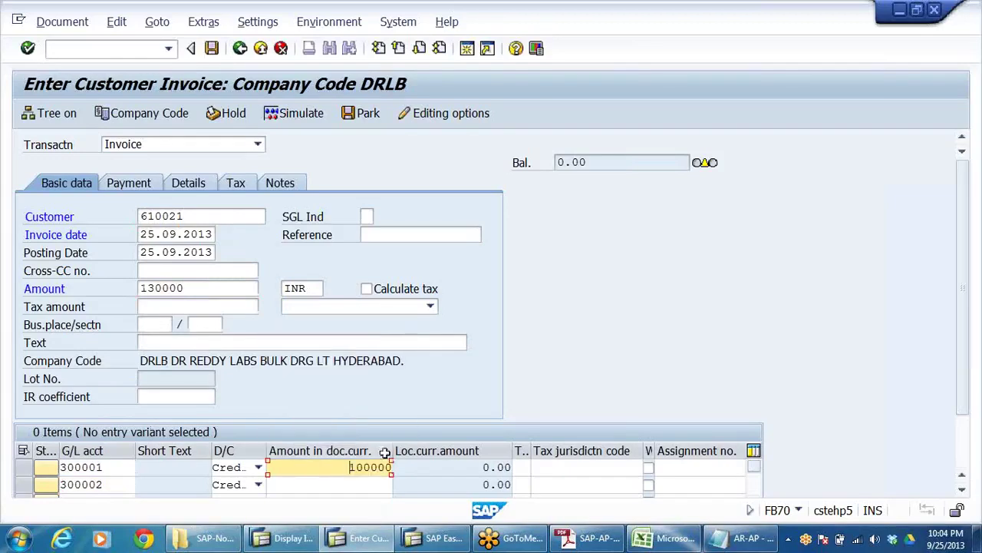
click(370, 477)
click(396, 369)
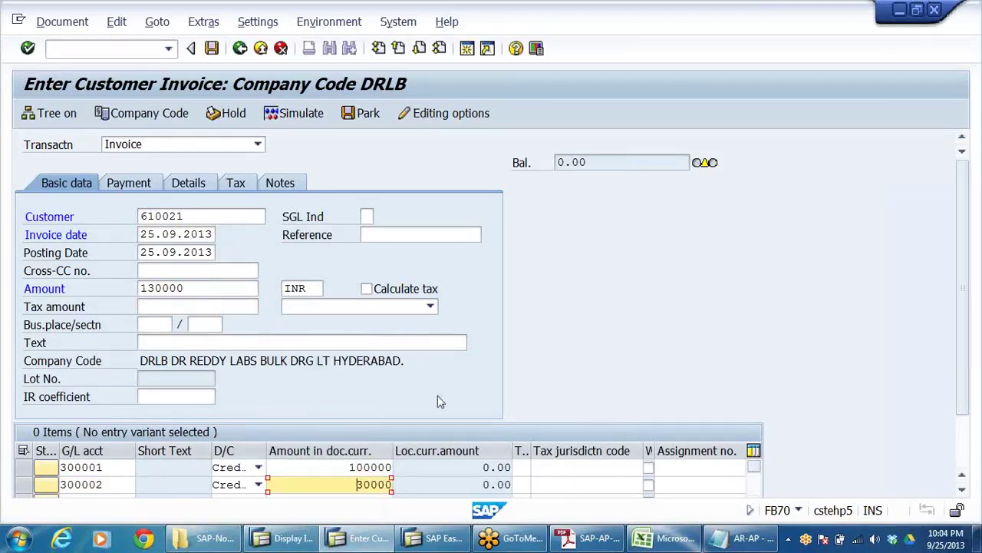
key(Return)
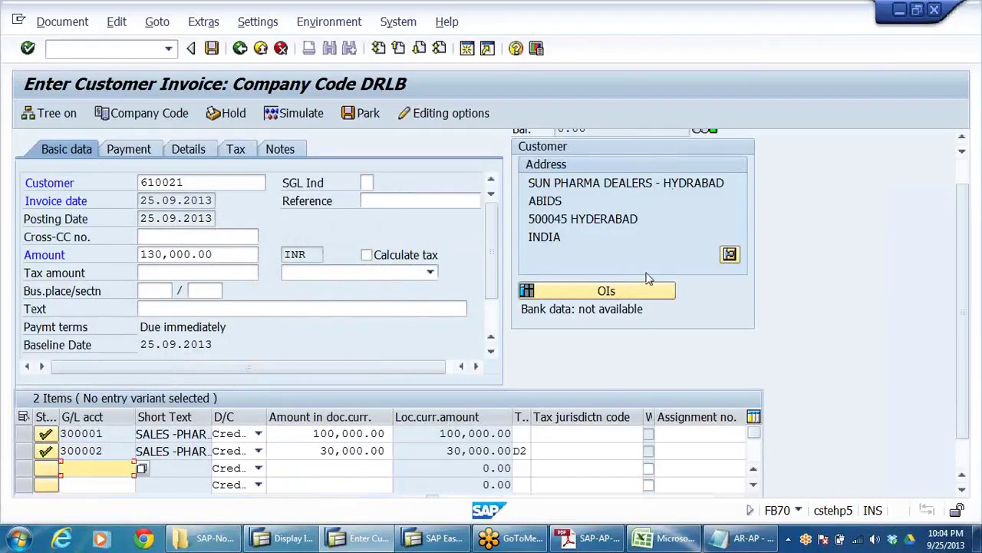
Step: Check the customer invoice's header and line items, then post it, accepting the tax check without a tax amount
scroll(813, 303, up, 1)
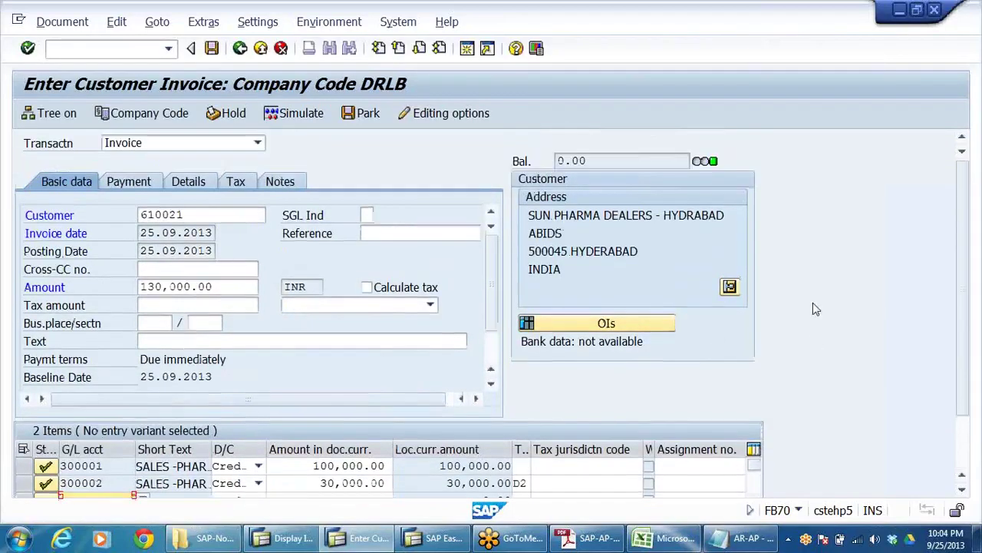
scroll(820, 321, down, 1)
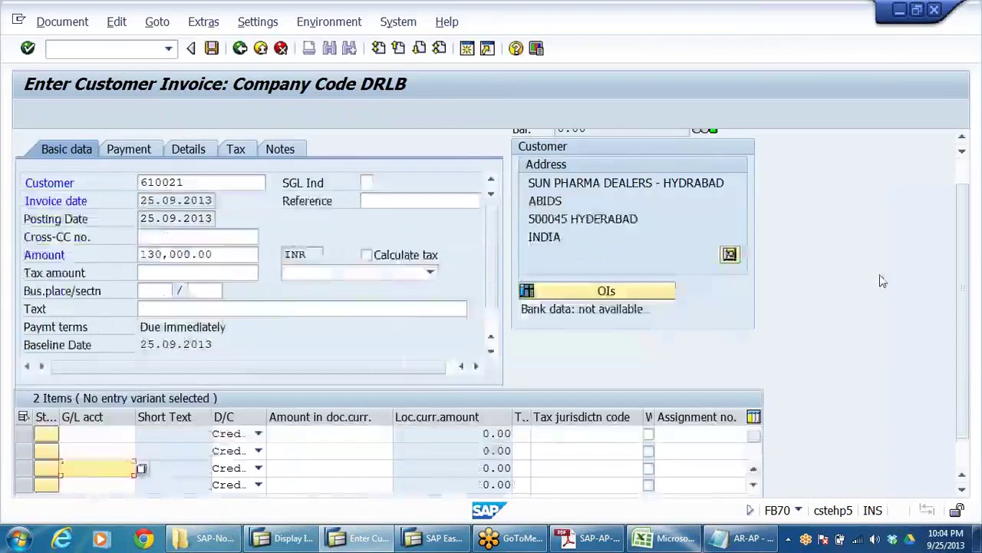
click(197, 185)
drag(218, 254, 14, 254)
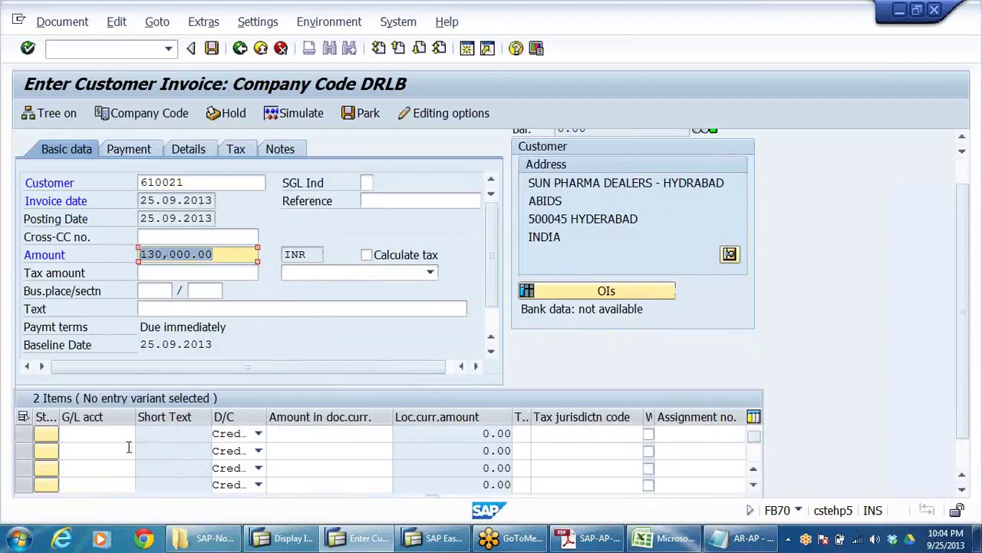
click(963, 470)
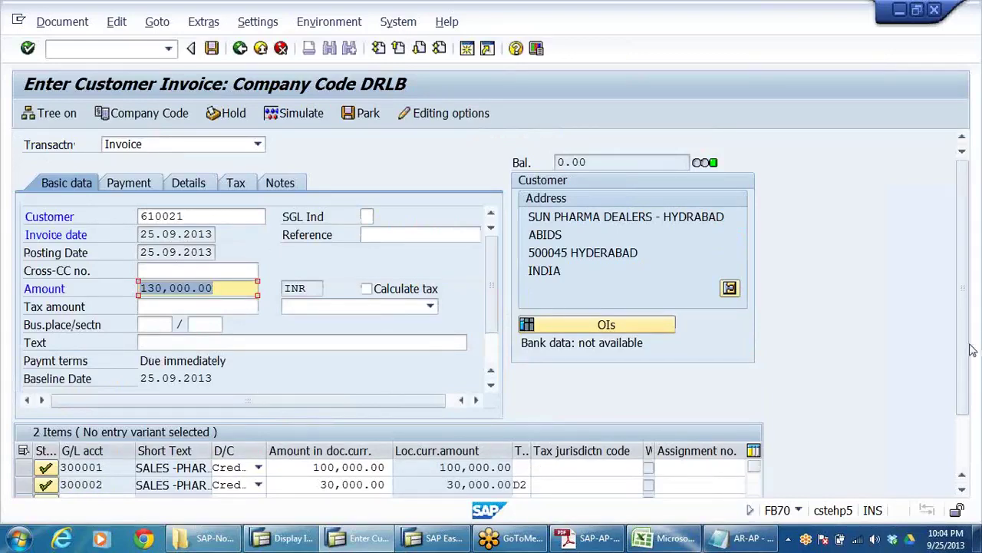
scroll(972, 383, down, 3)
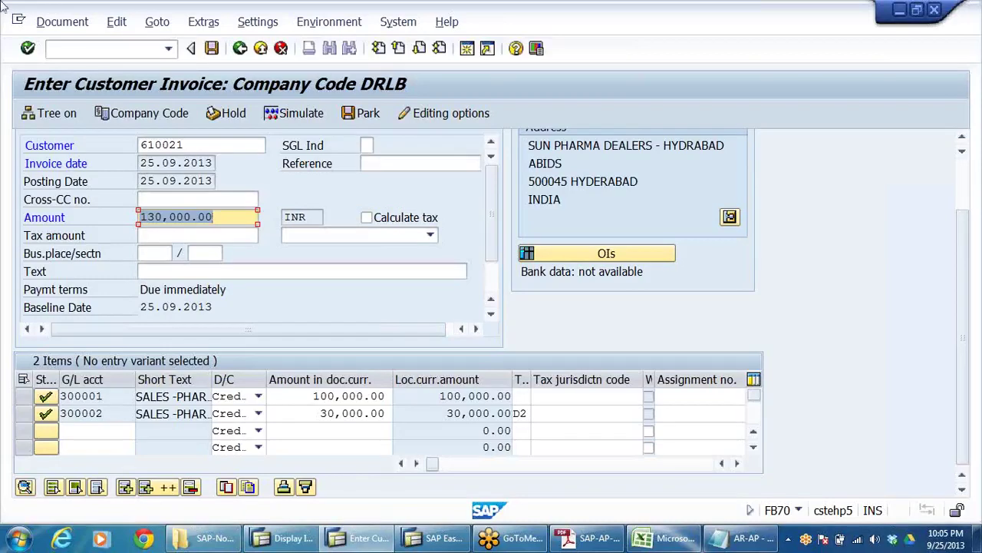
click(213, 50)
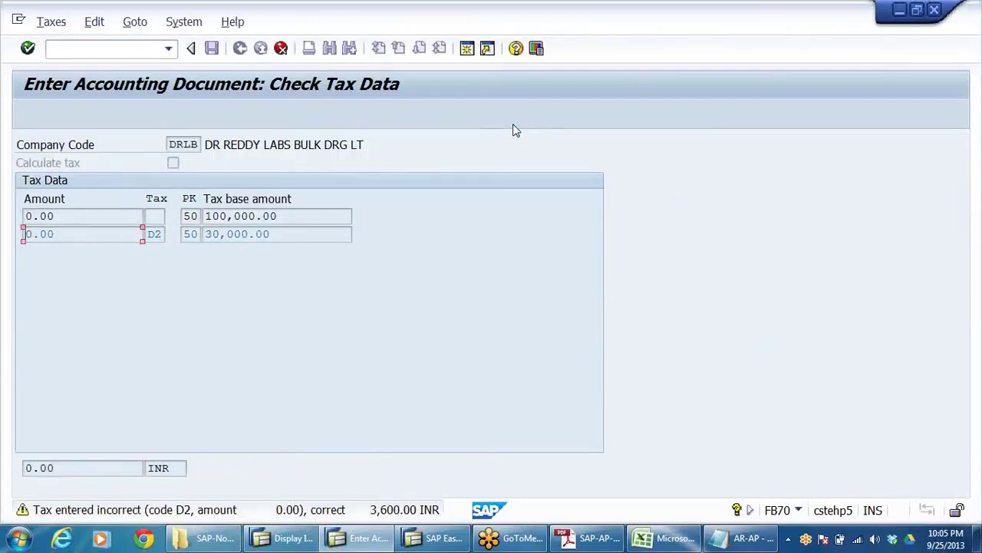
key(Return)
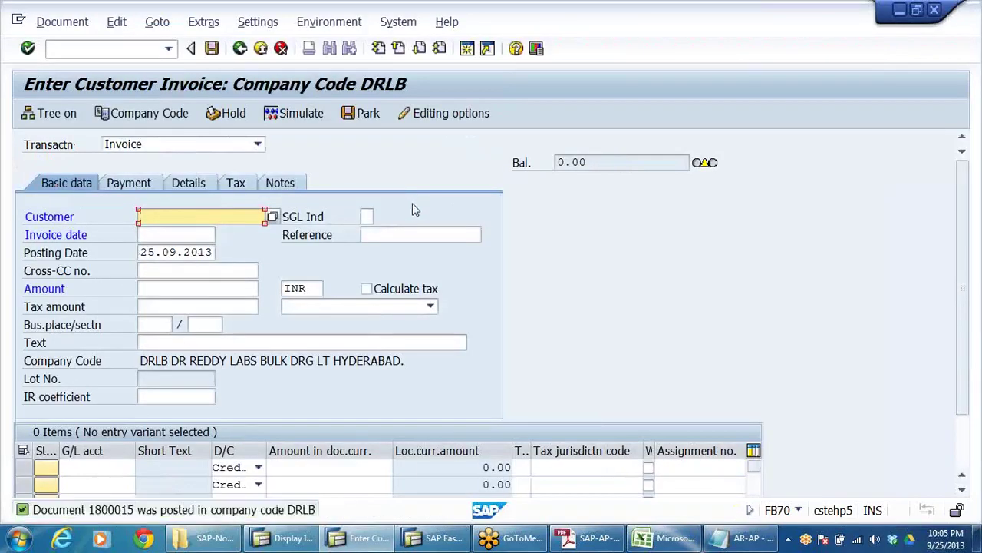
Step: Display the customer invoice document just posted and return to invoice entry
click(56, 23)
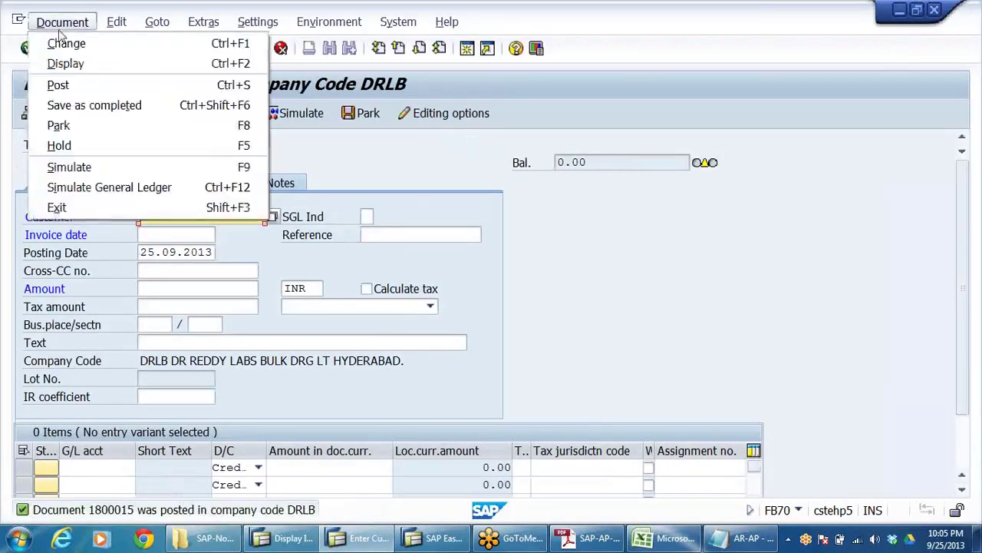
click(64, 65)
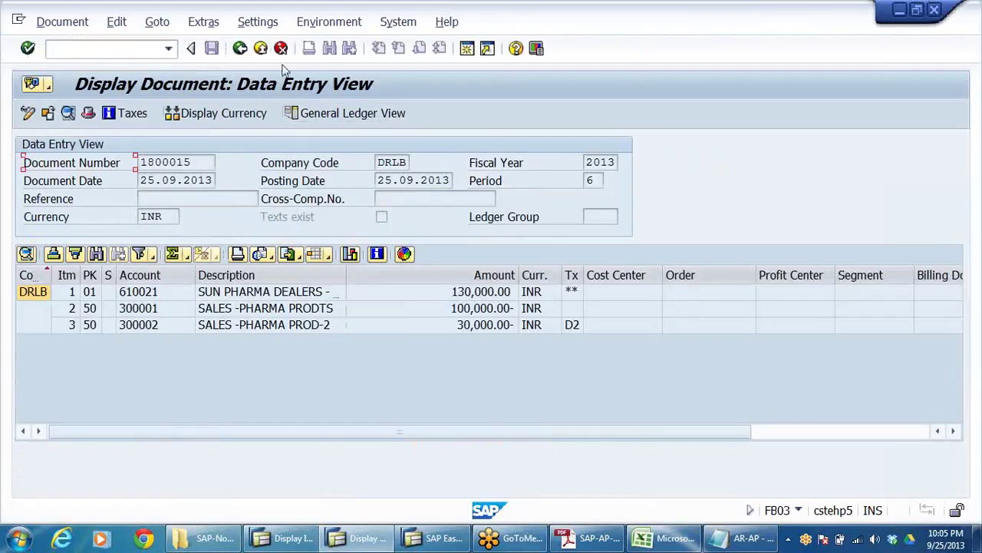
click(261, 48)
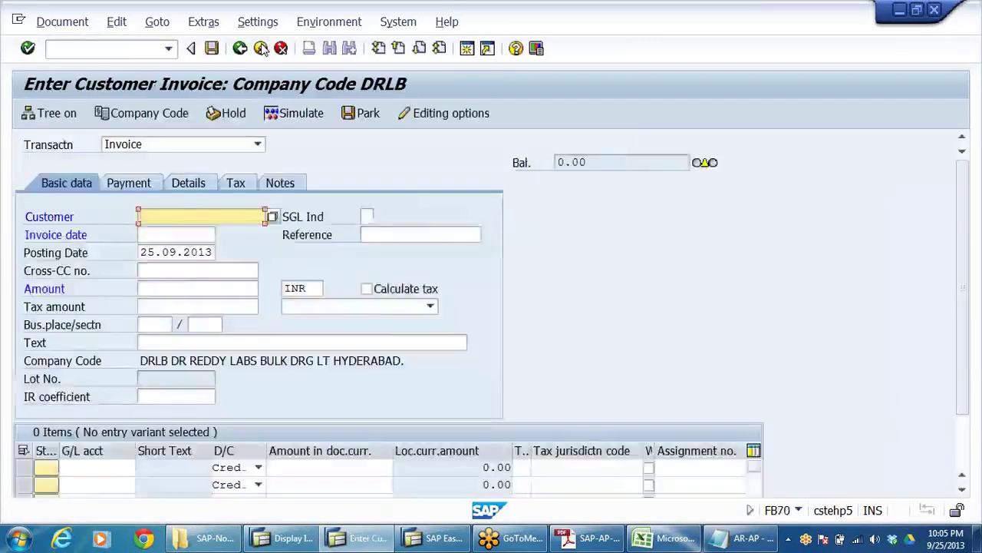
Step: Exit customer invoice entry without keeping the blank form, and collapse the Accounts Receivable folder in the menu tree
click(261, 48)
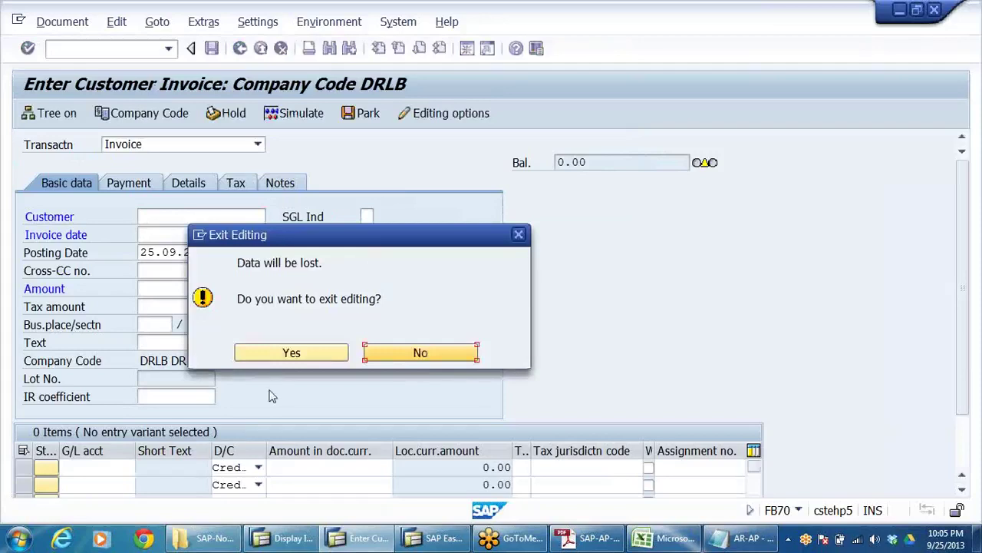
click(290, 352)
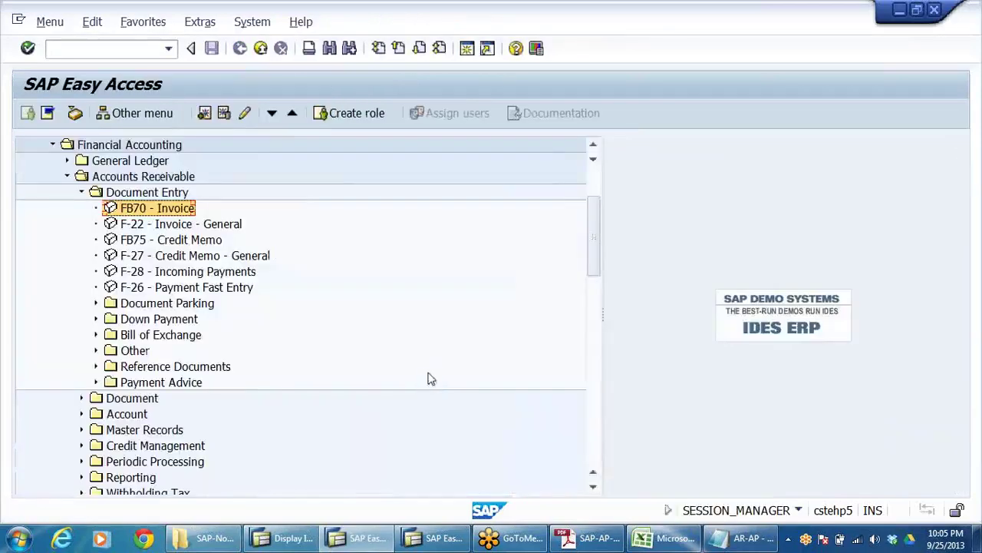
click(83, 192)
click(66, 177)
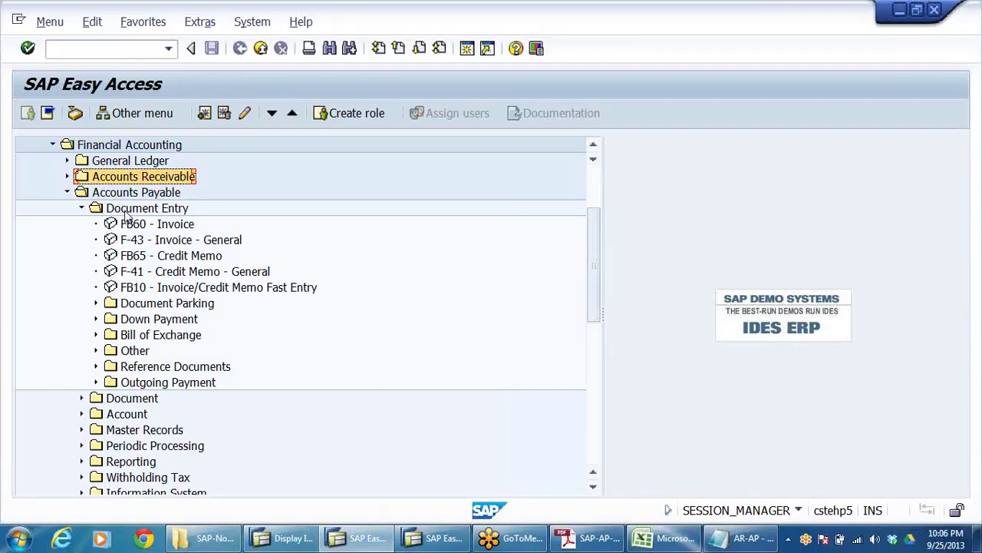
Step: In the Display IMG session, collapse the Tax on Sales/Purchases nodes and Financial Accounting Global Settings (New)
key(alt+Tab)
click(184, 209)
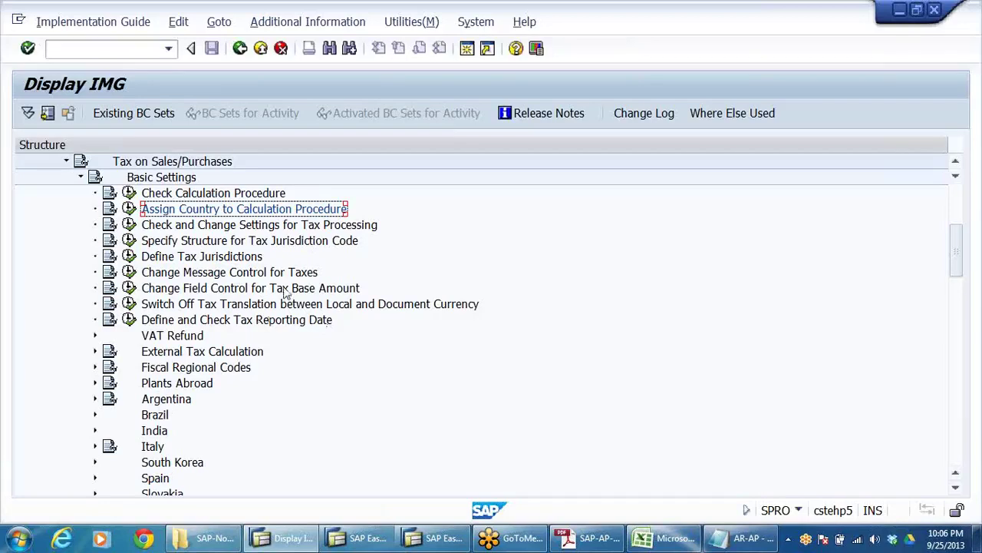
click(82, 177)
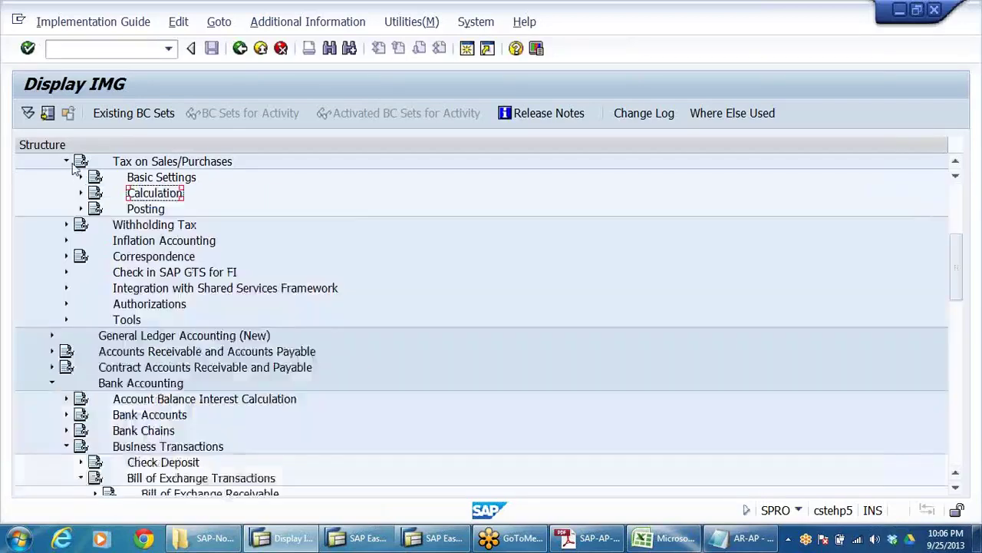
click(67, 161)
scroll(138, 212, up, 1)
click(51, 161)
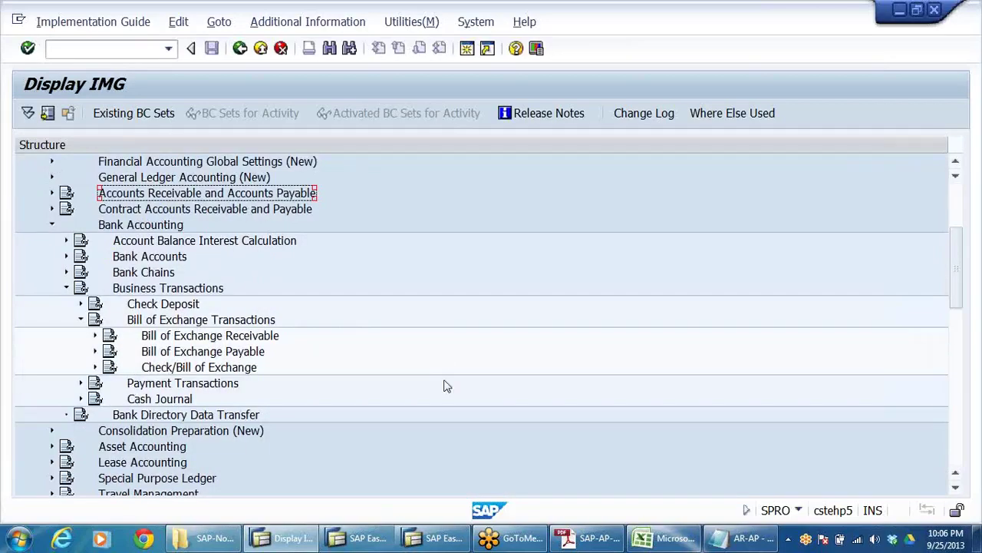
Step: Return to the SAP Easy Access session and start transaction F-43 Invoice - General from Accounts Payable Document Entry
click(368, 491)
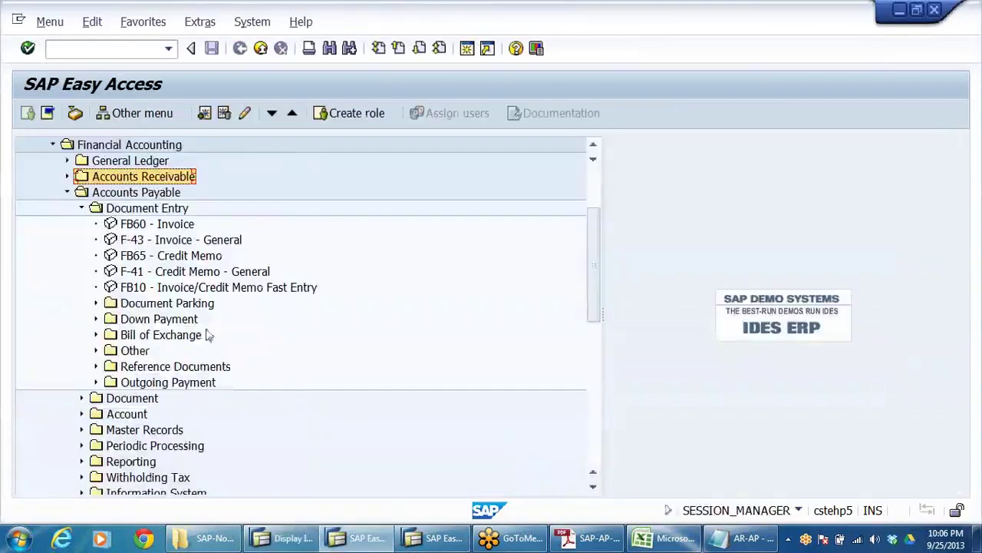
click(132, 195)
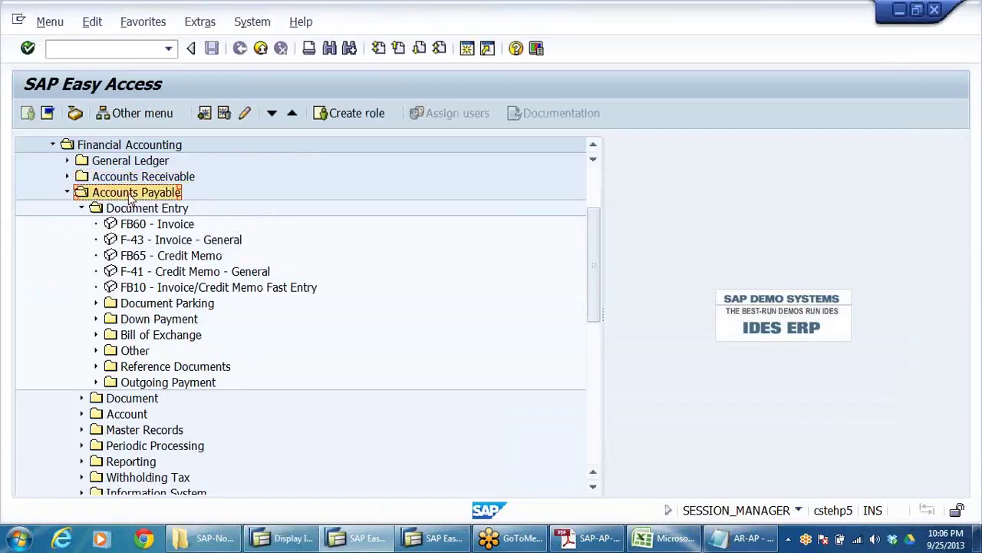
click(134, 208)
click(145, 225)
click(152, 241)
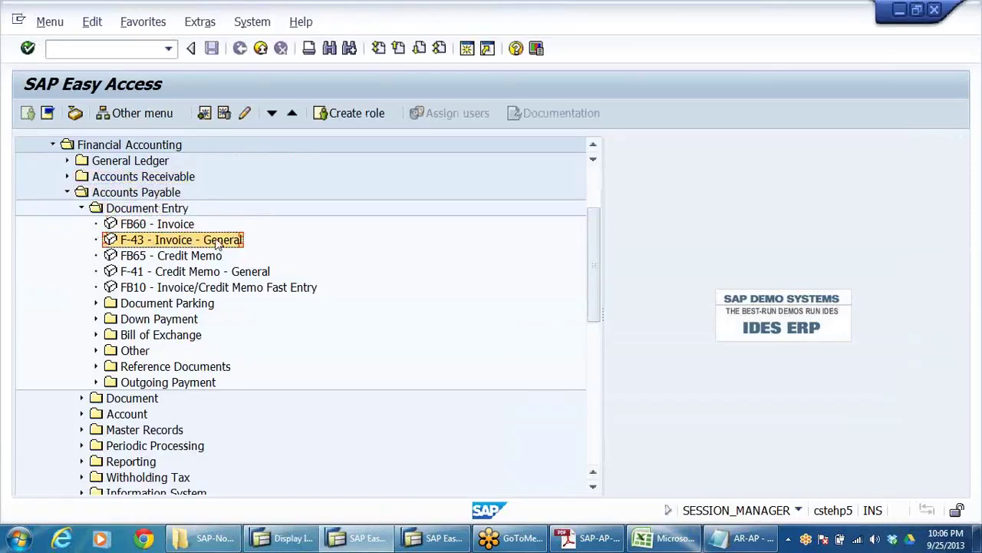
click(157, 226)
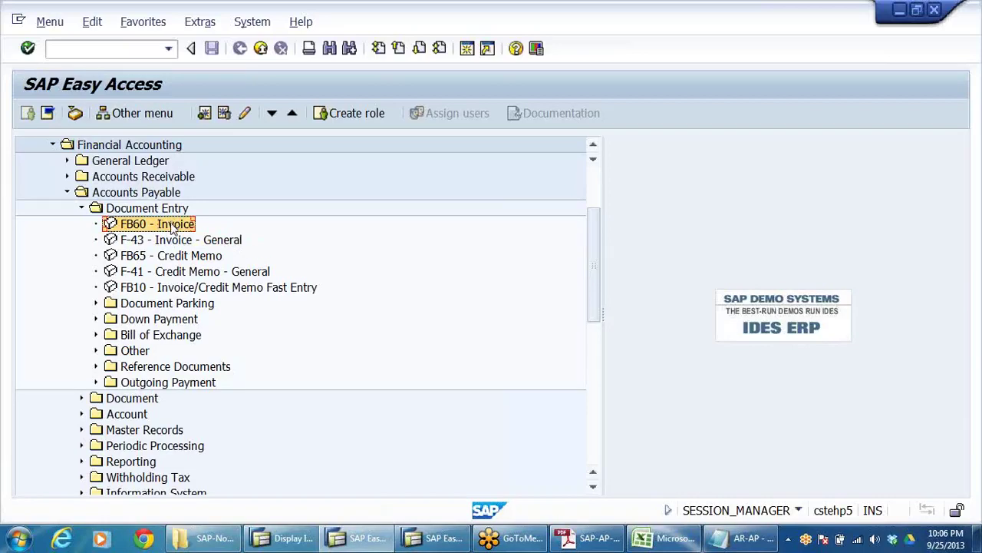
click(139, 244)
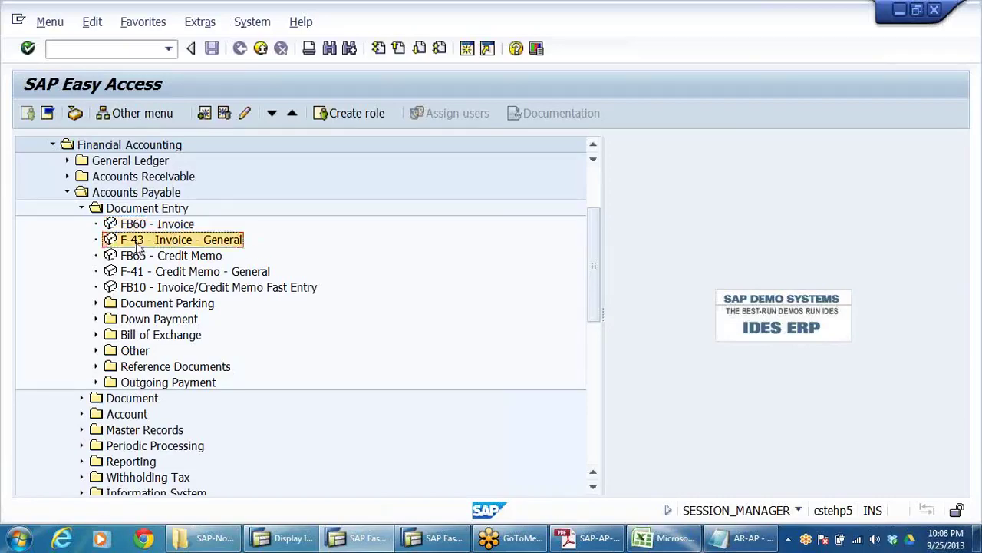
double_click(187, 244)
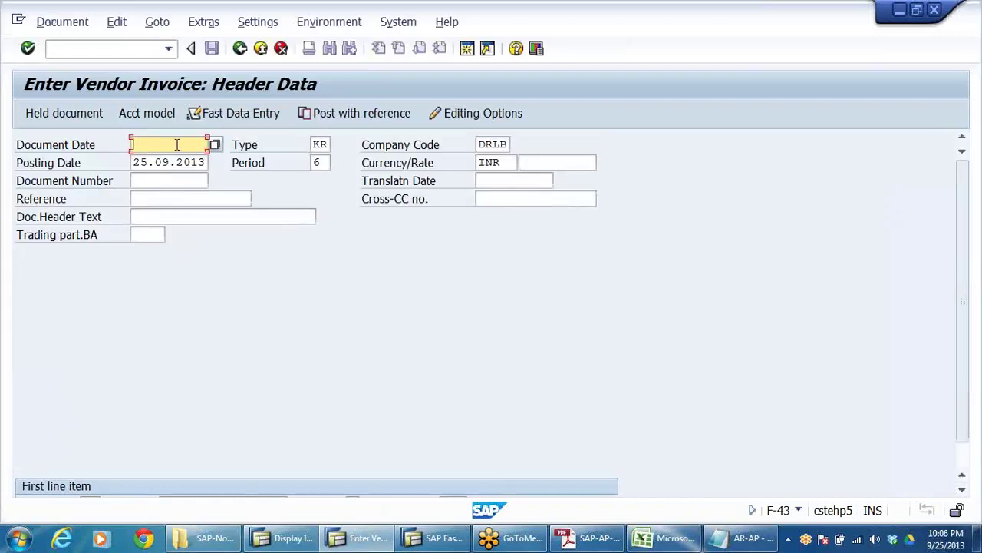
Step: Set the vendor invoice's document date to 25.09.2013, copied from the posting date
click(177, 144)
click(159, 146)
key(Tab)
key(ctrl+c)
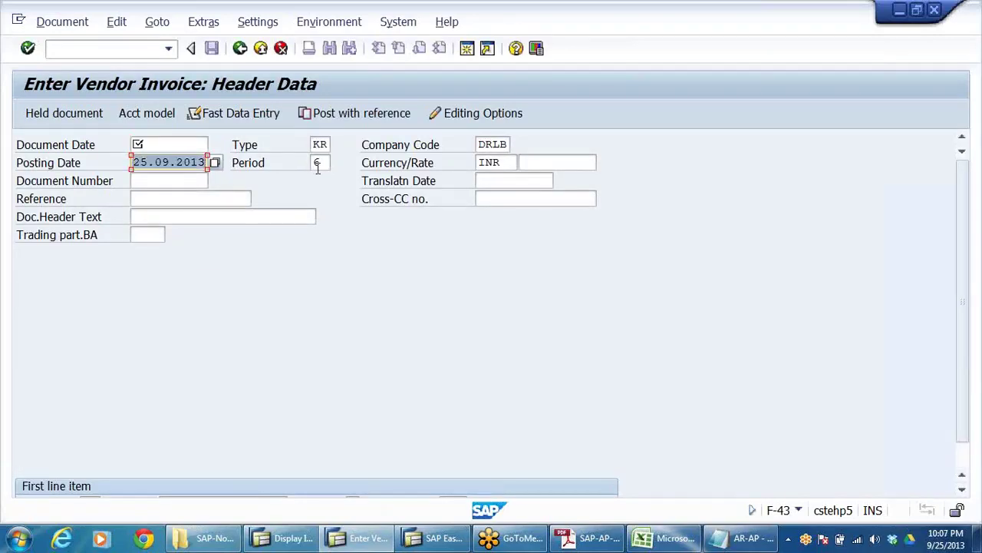
click(170, 146)
key(ctrl+v)
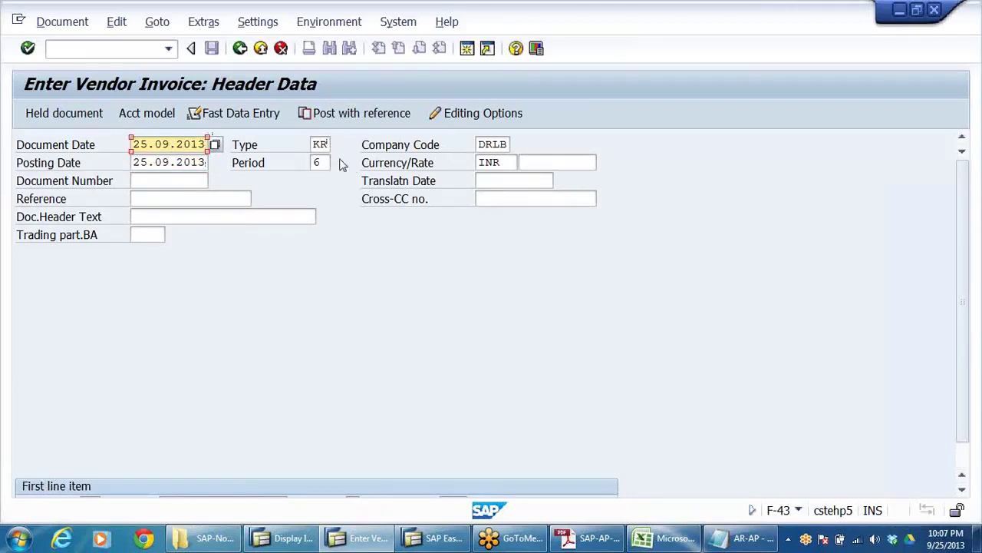
Step: Look up document type KR in the list of document types and close the list without choosing another
double_click(317, 143)
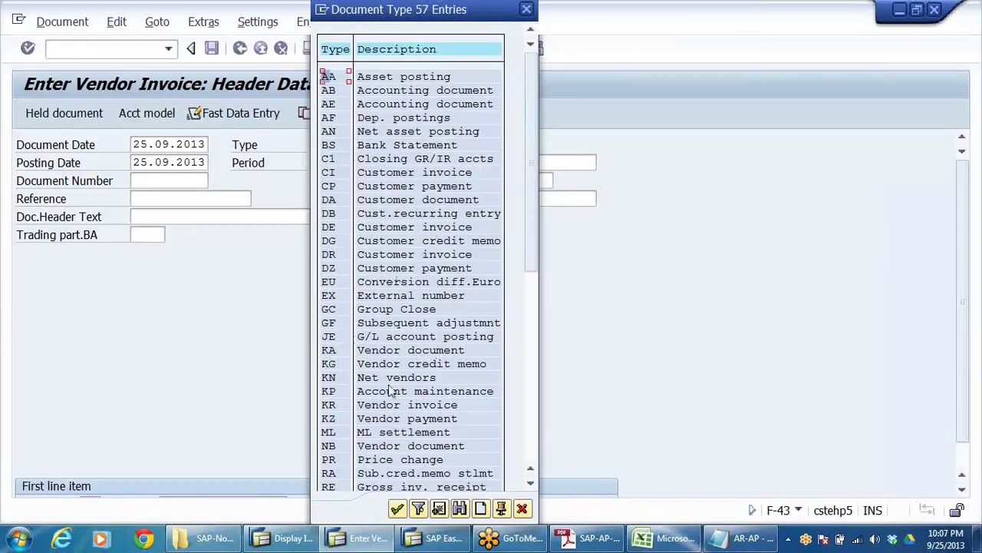
click(331, 406)
click(441, 405)
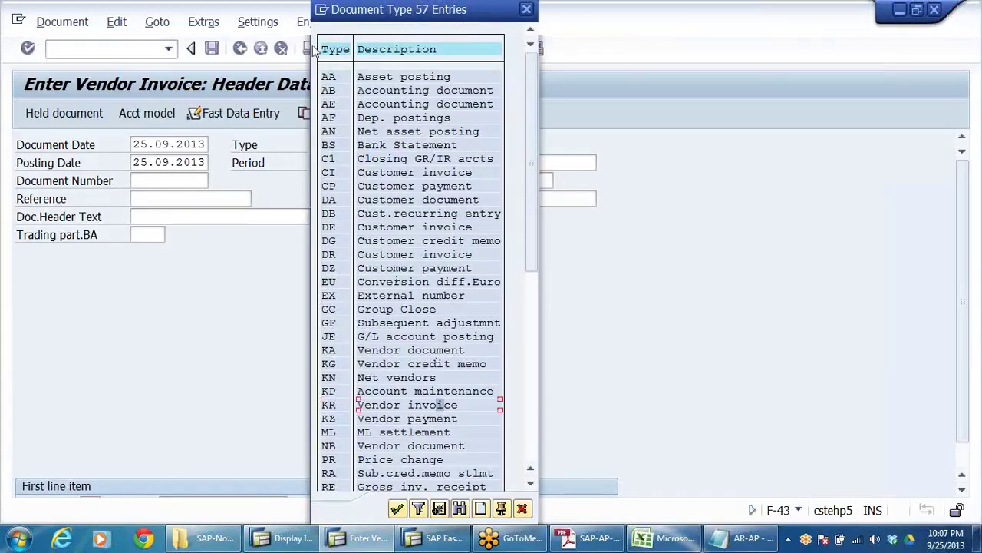
click(527, 9)
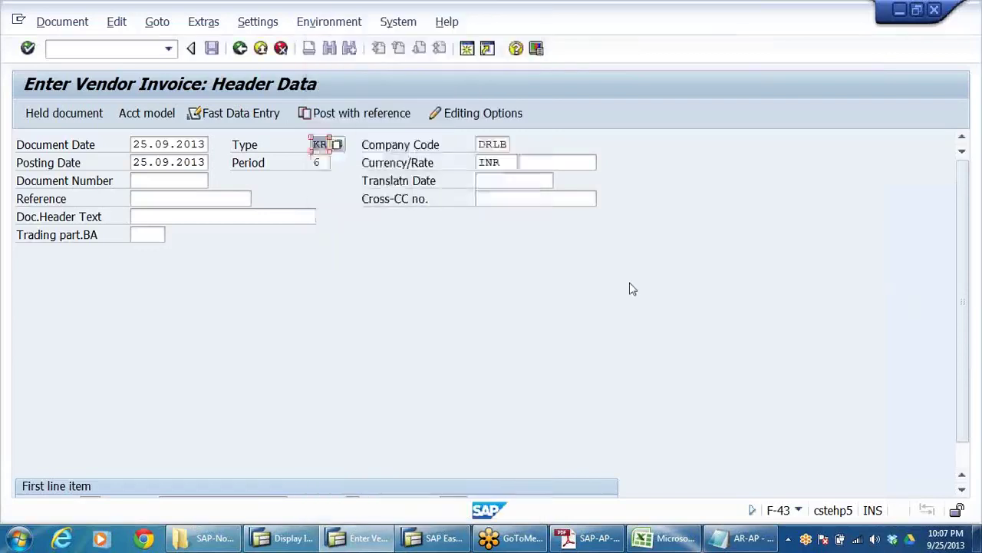
Step: Look up posting key 31 for a vendor invoice in the list of posting keys and close the list without choosing another
click(89, 476)
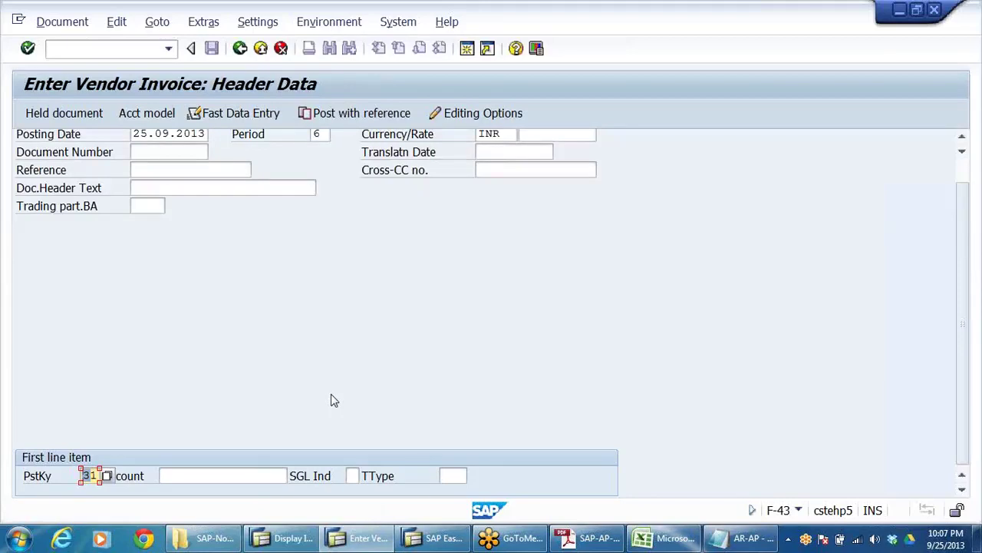
key(Tab)
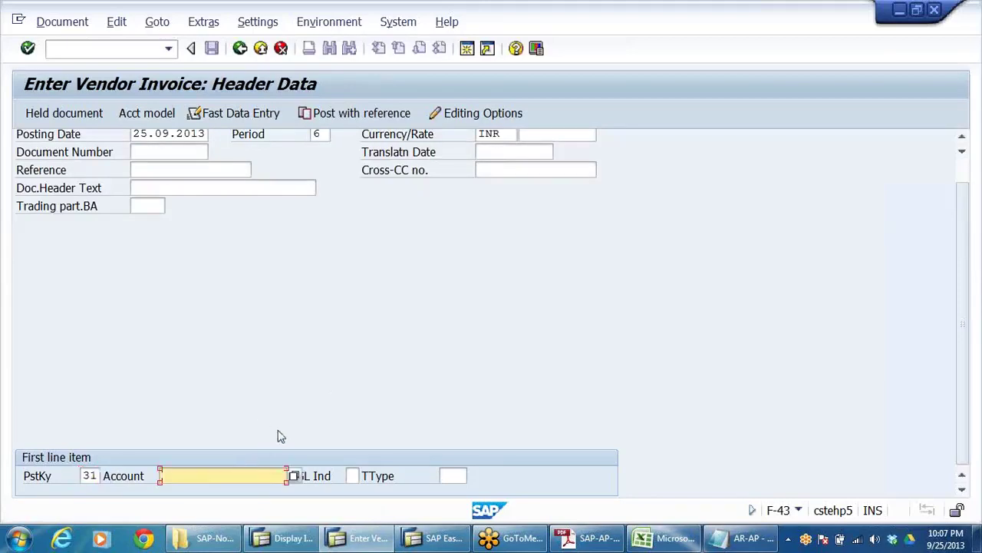
click(91, 475)
click(109, 476)
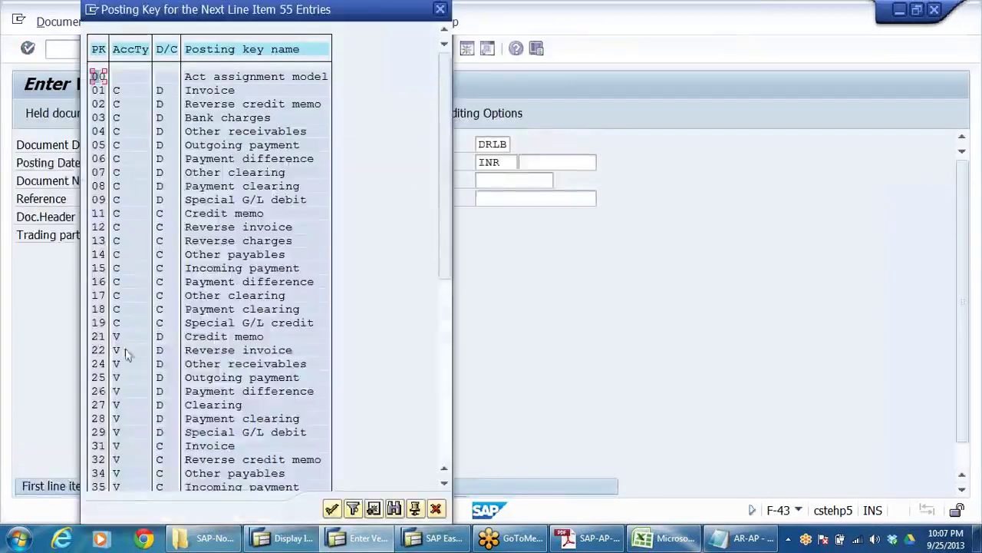
click(115, 450)
click(163, 450)
click(222, 450)
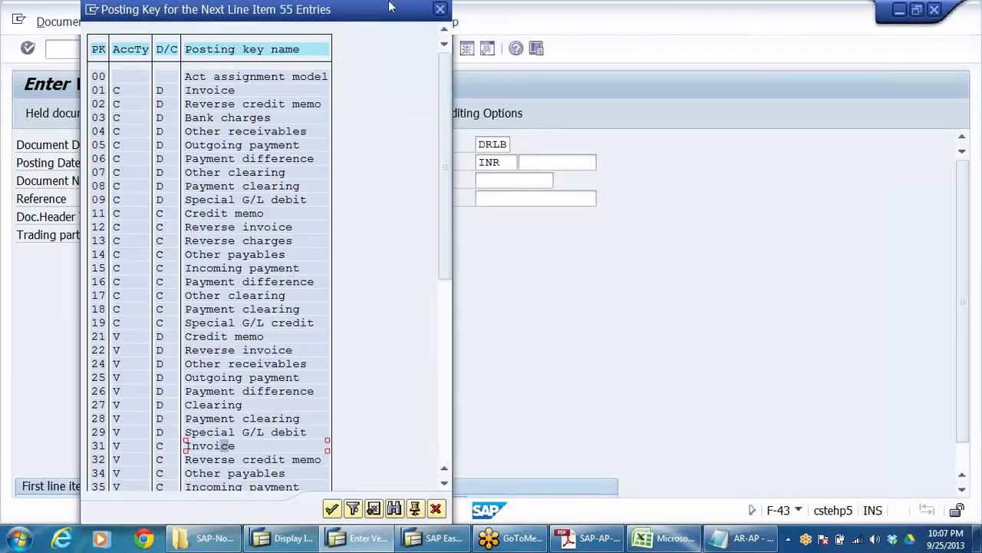
click(436, 509)
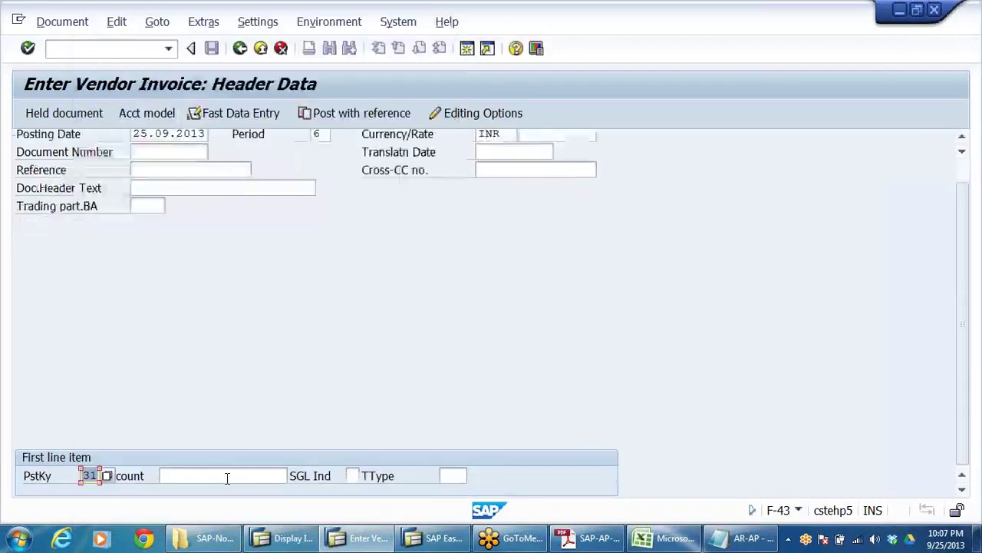
Step: Look up the vendors of company code DRLB for the first line item's account and close the hit list without choosing one
click(229, 474)
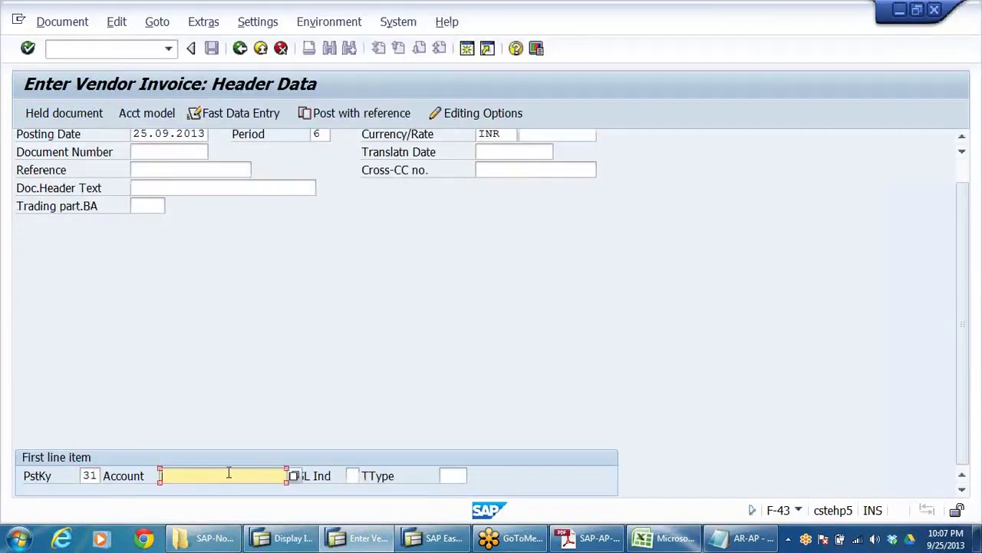
click(295, 476)
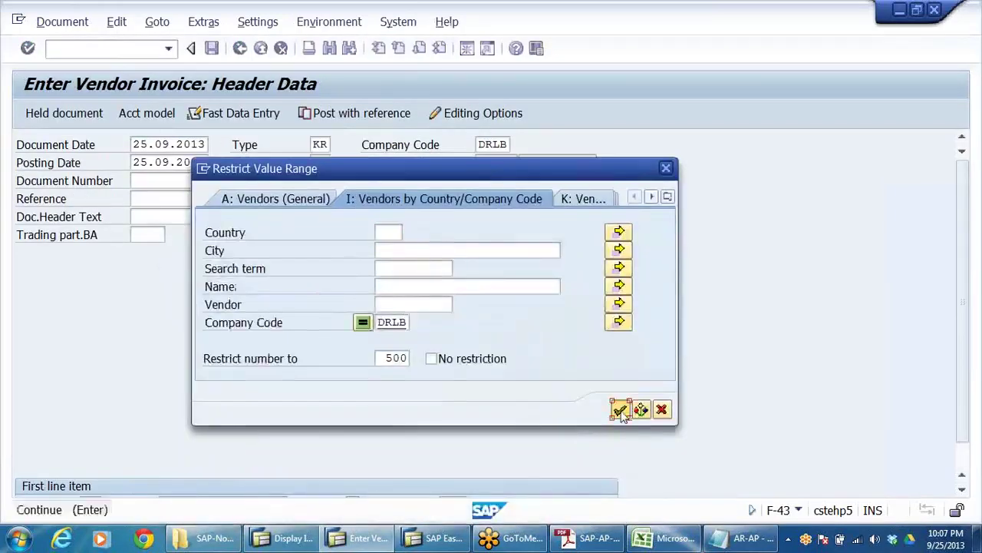
click(621, 409)
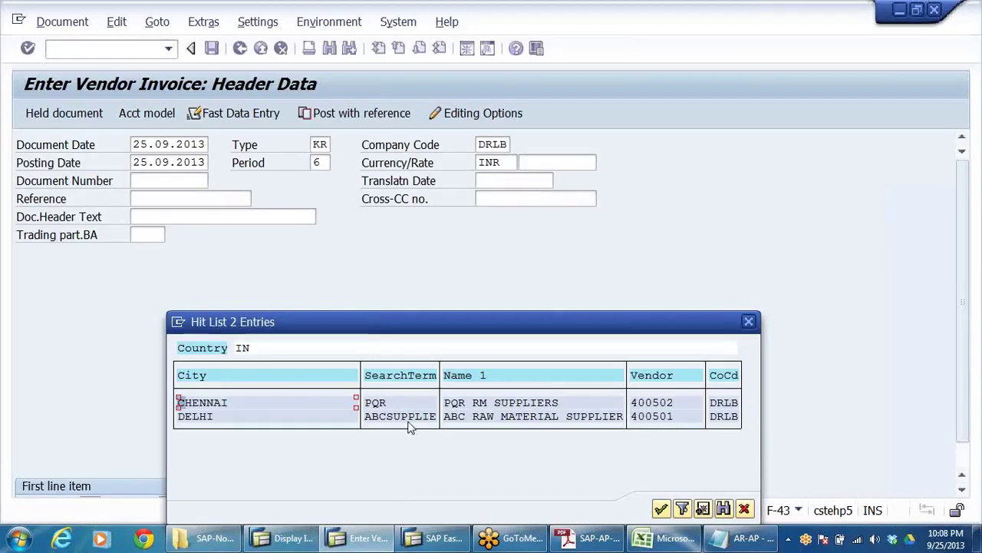
click(469, 404)
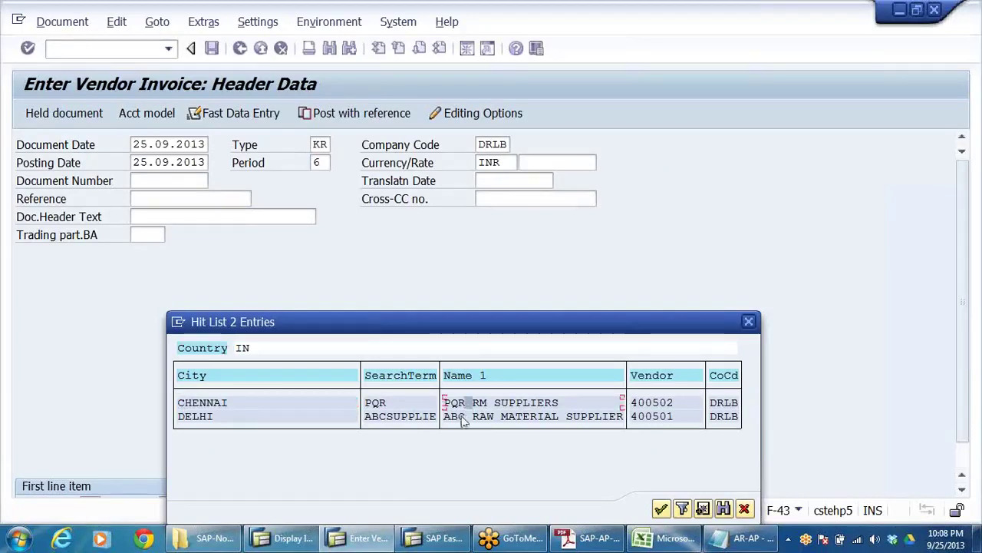
click(463, 419)
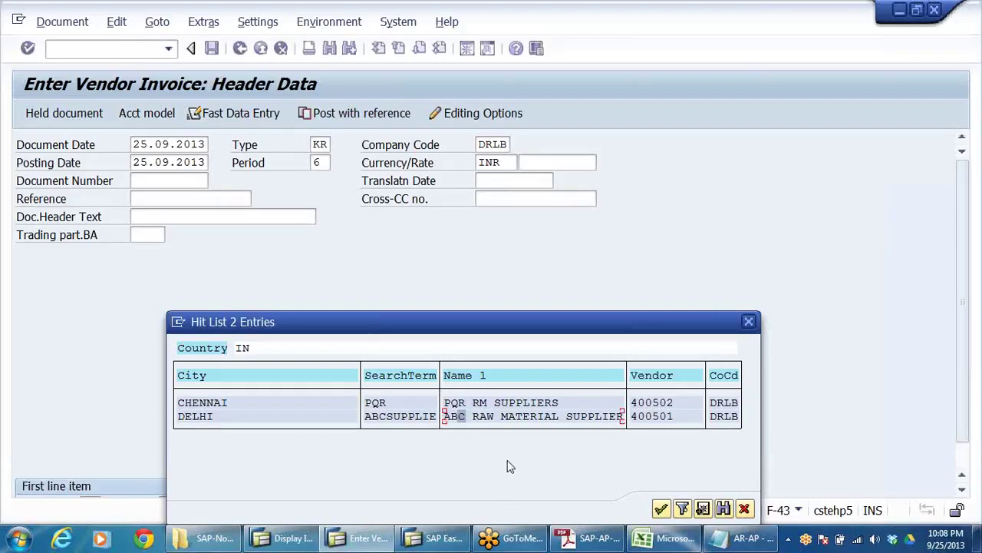
click(747, 321)
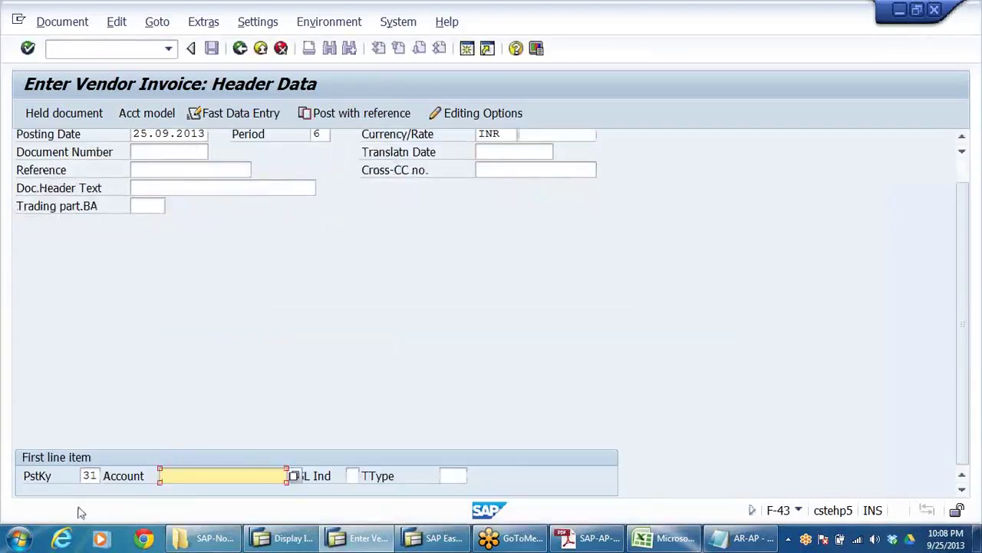
Step: Set the first line item's posting key to 01 and choose customer SUN PHARMA DEALERS as its account
click(92, 475)
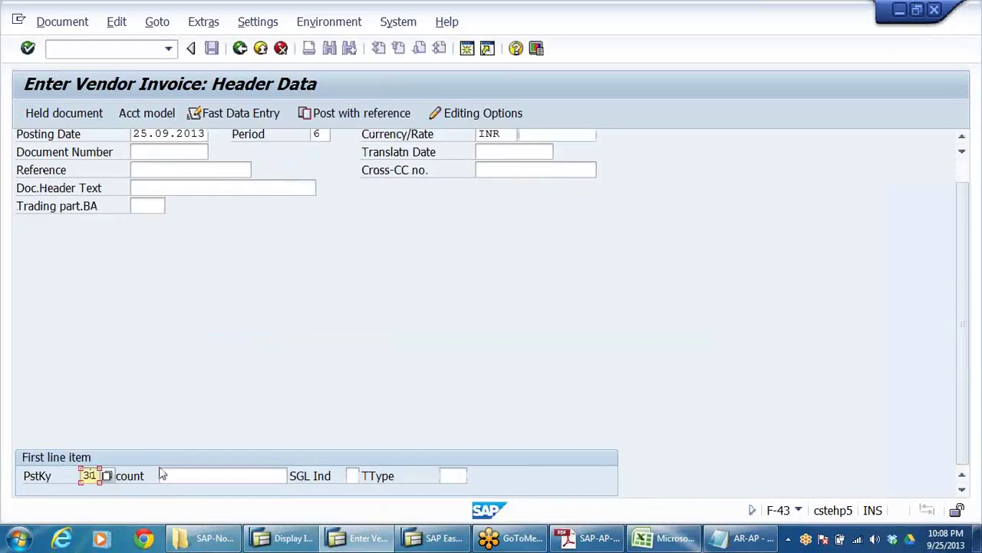
key(BackSpace)
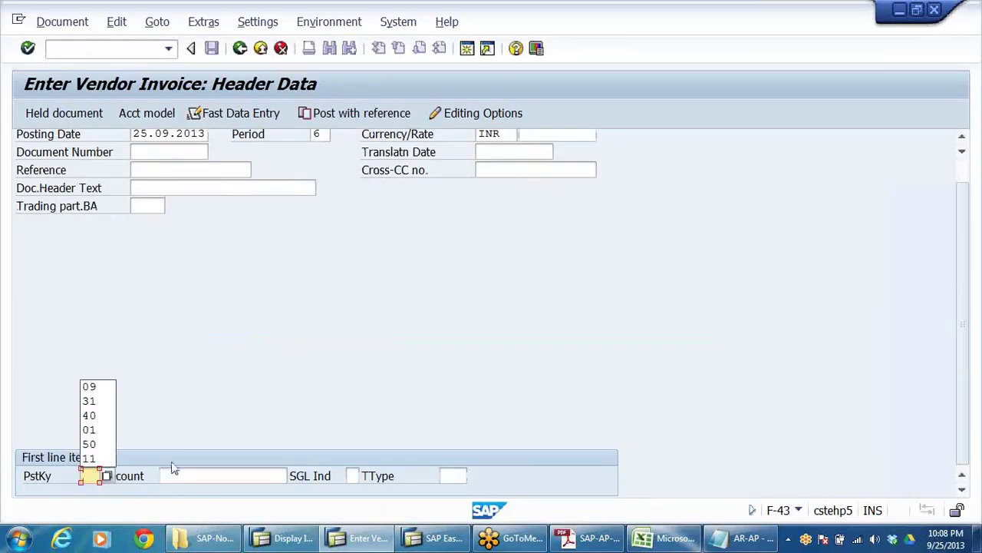
click(94, 475)
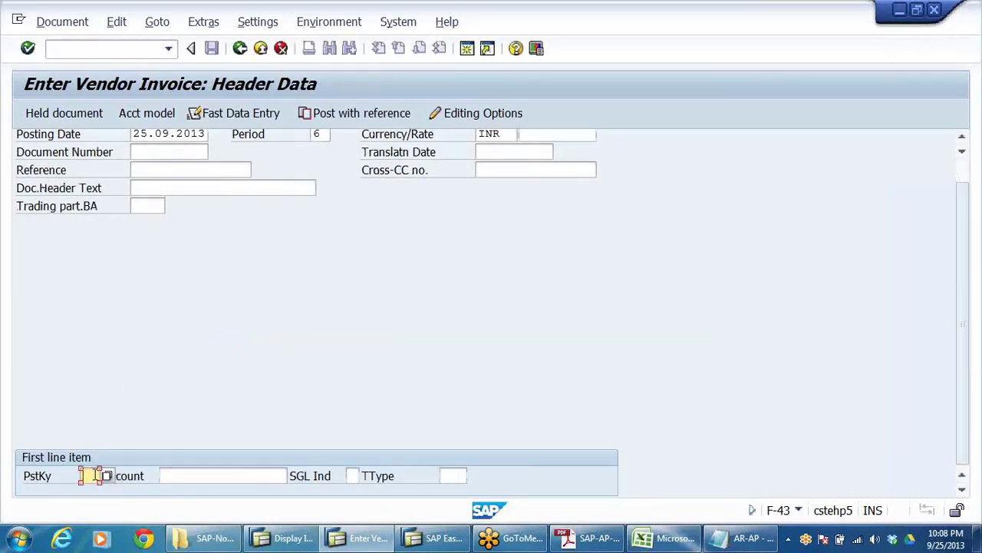
text(01)
click(231, 476)
click(294, 476)
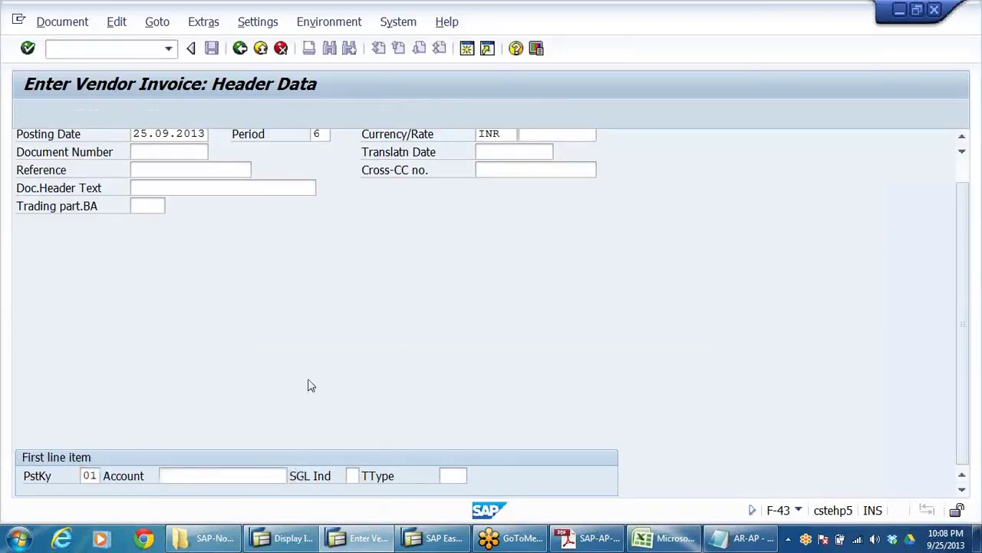
click(595, 508)
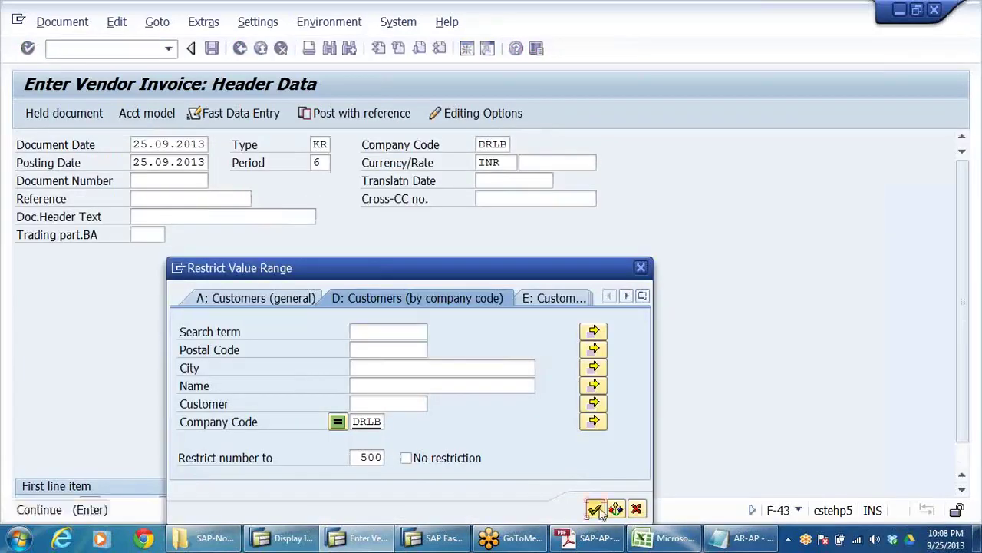
click(564, 420)
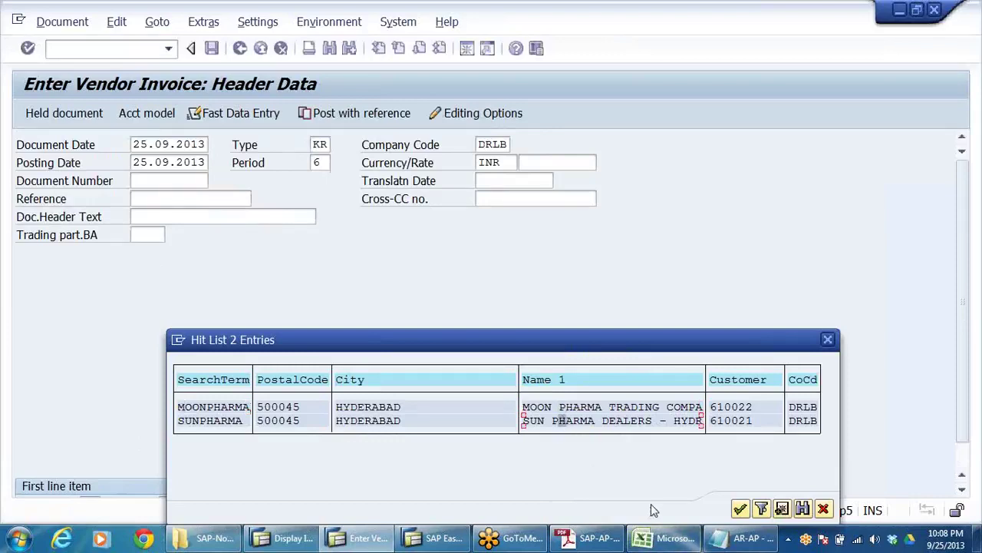
click(740, 509)
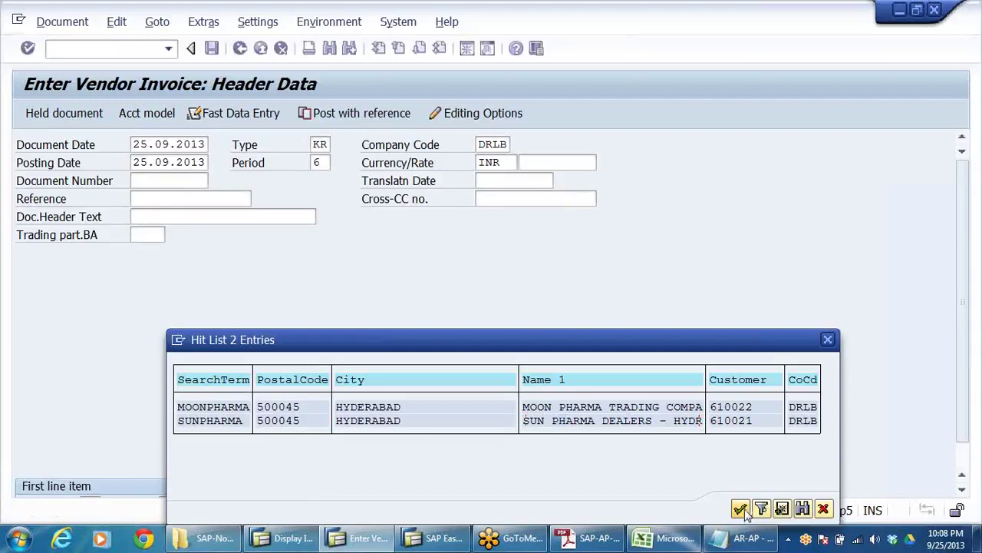
Step: Change the first line item's posting key to 40 and clear the customer number from its account
click(92, 475)
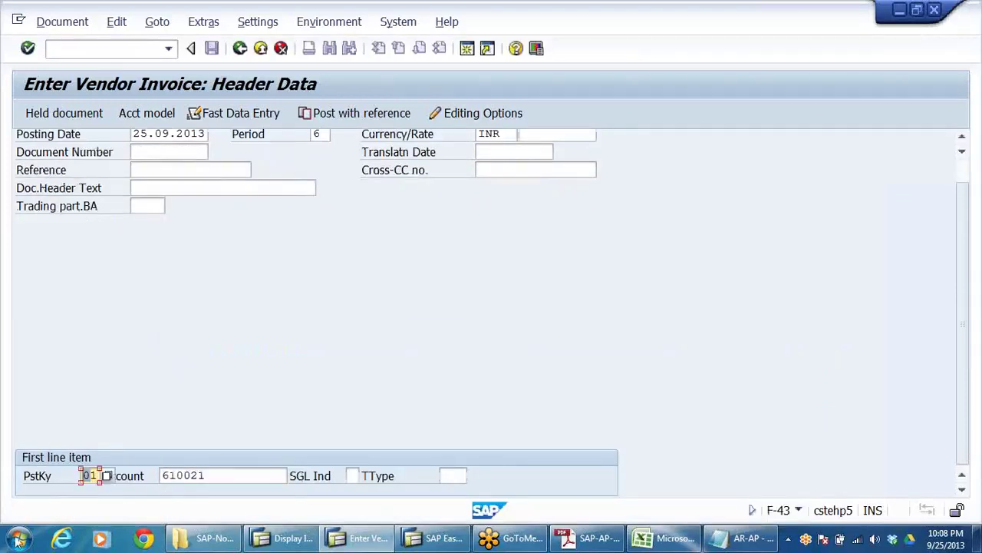
mouse_move(230, 542)
text(1)
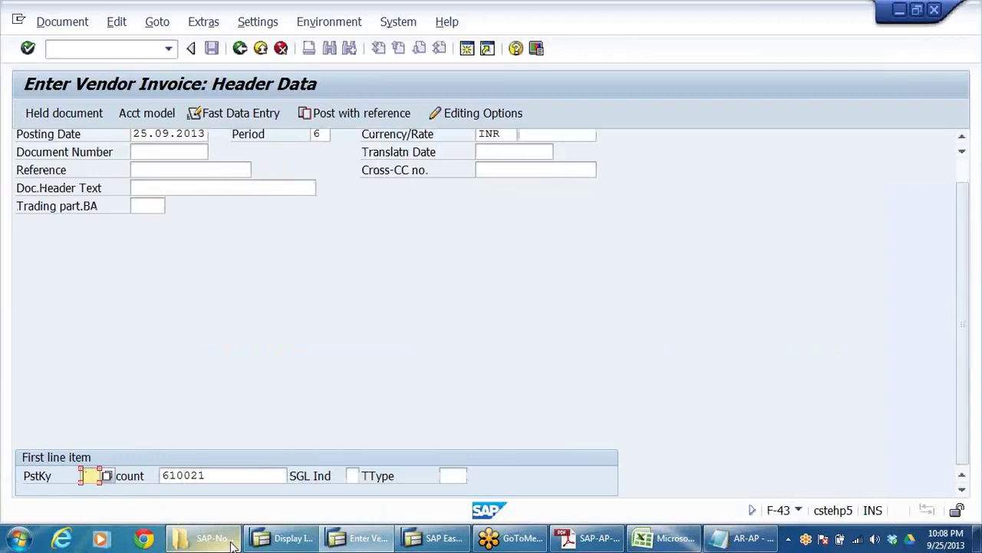
text(40)
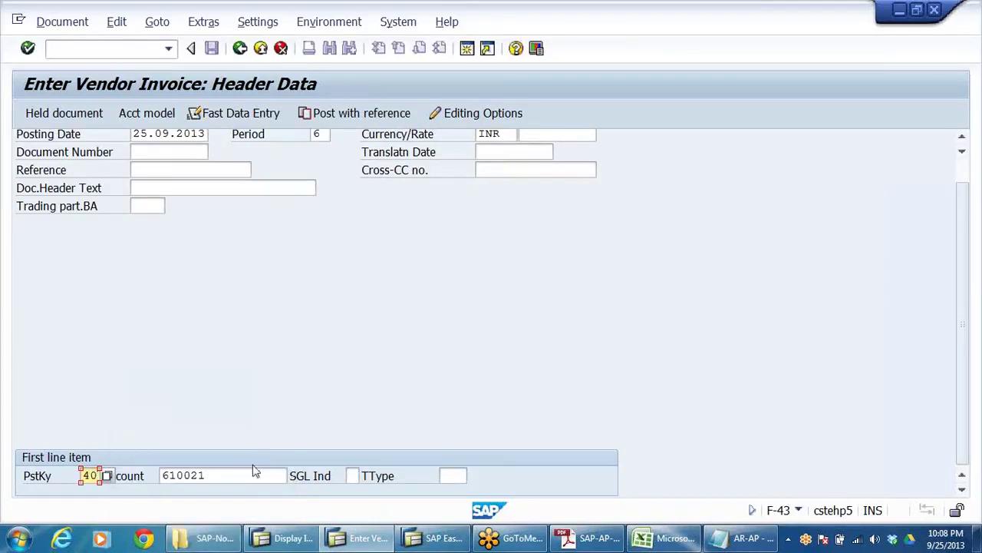
click(244, 476)
key(BackSpace)
key(BackSpace)
key(BackSpace)
key(BackSpace)
key(BackSpace)
key(BackSpace)
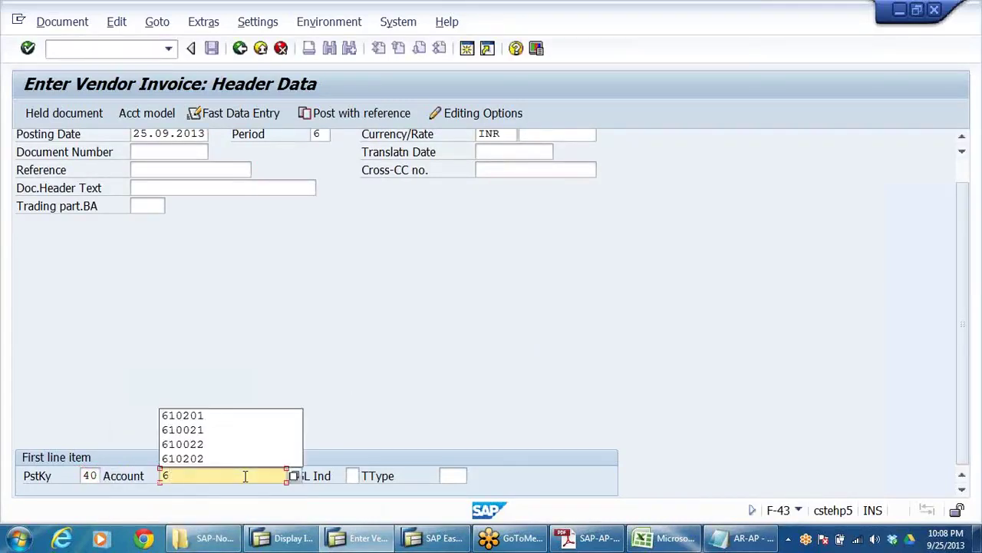
Step: Look up the G/L accounts of company code DRLB for the account and close the hit list without choosing one
click(295, 475)
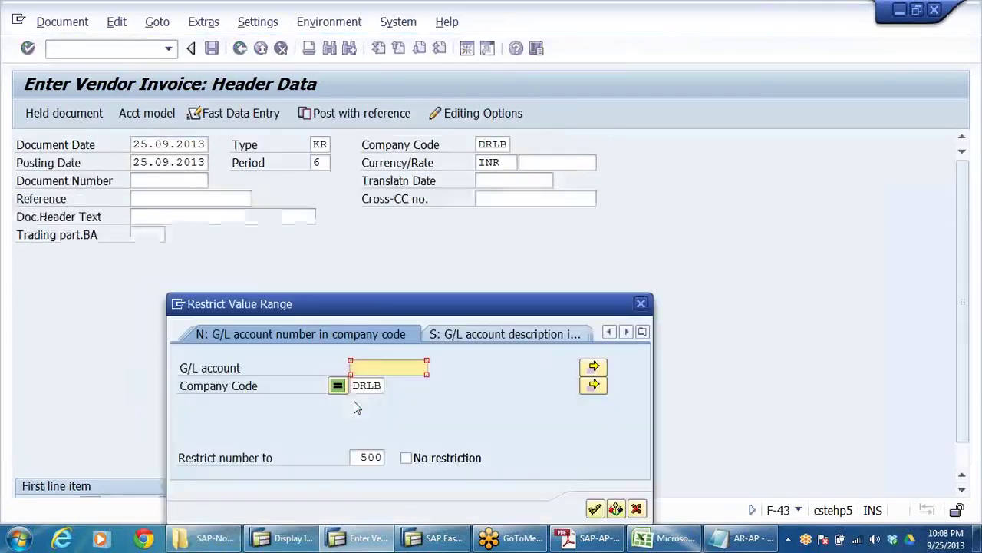
click(595, 510)
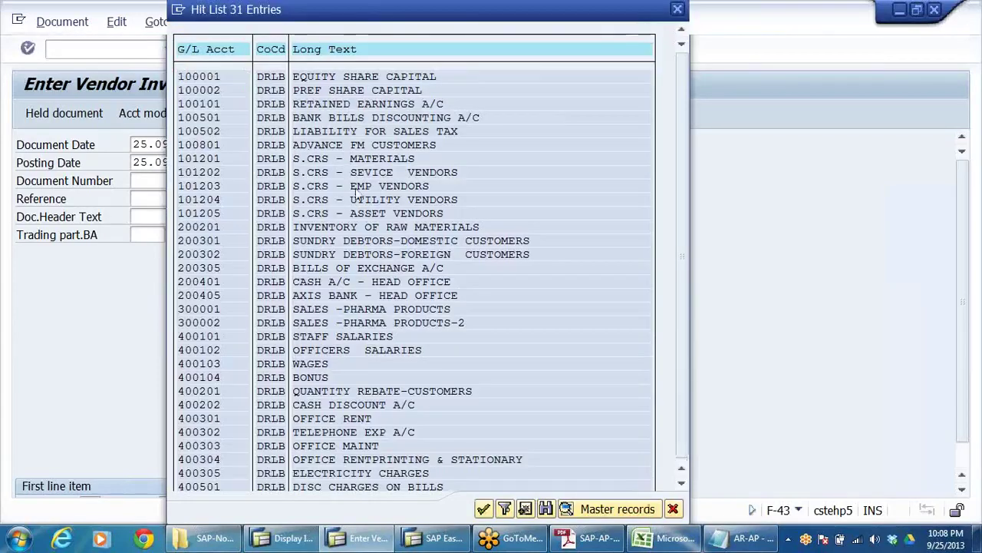
scroll(353, 184, down, 1)
click(676, 510)
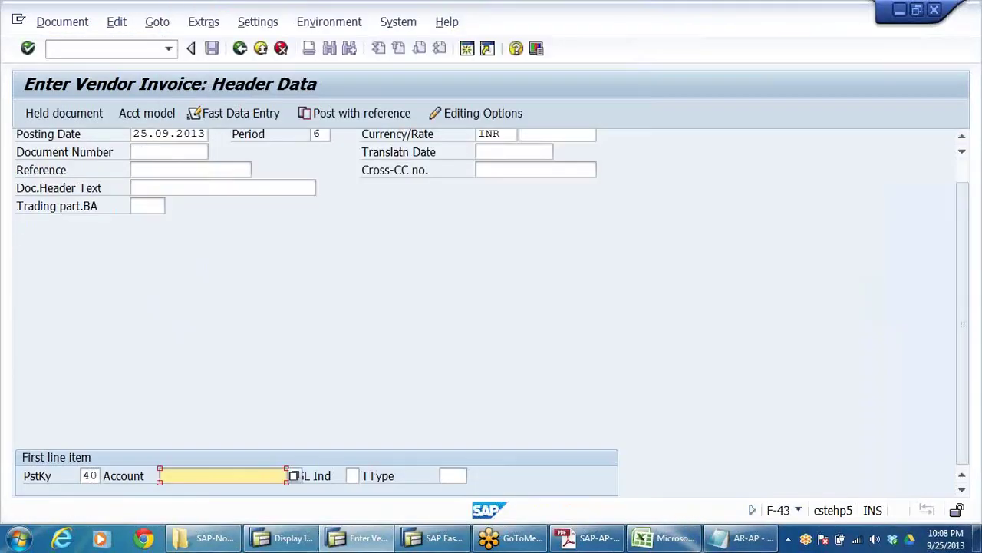
Step: Set the first line item's posting key back to 31
click(94, 475)
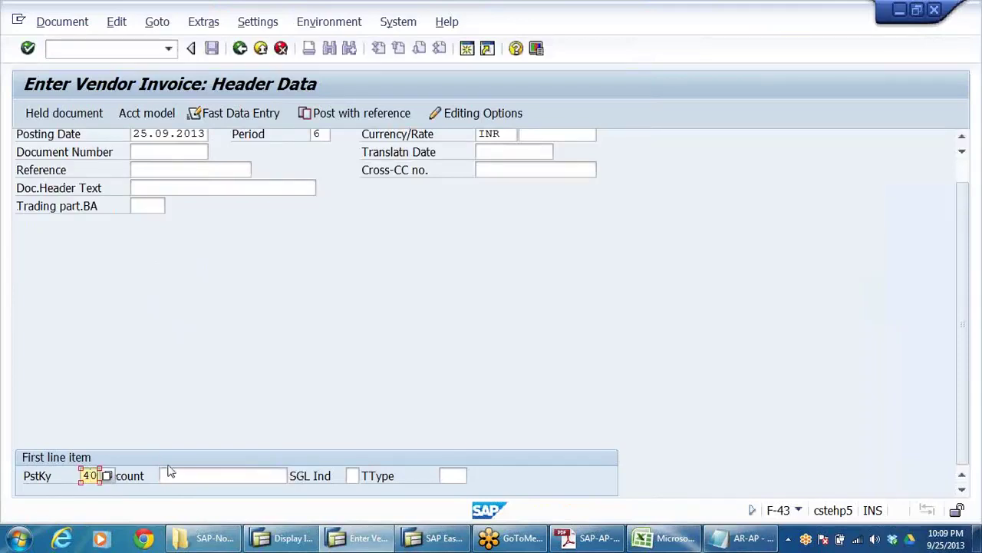
key(BackSpace)
key(BackSpace)
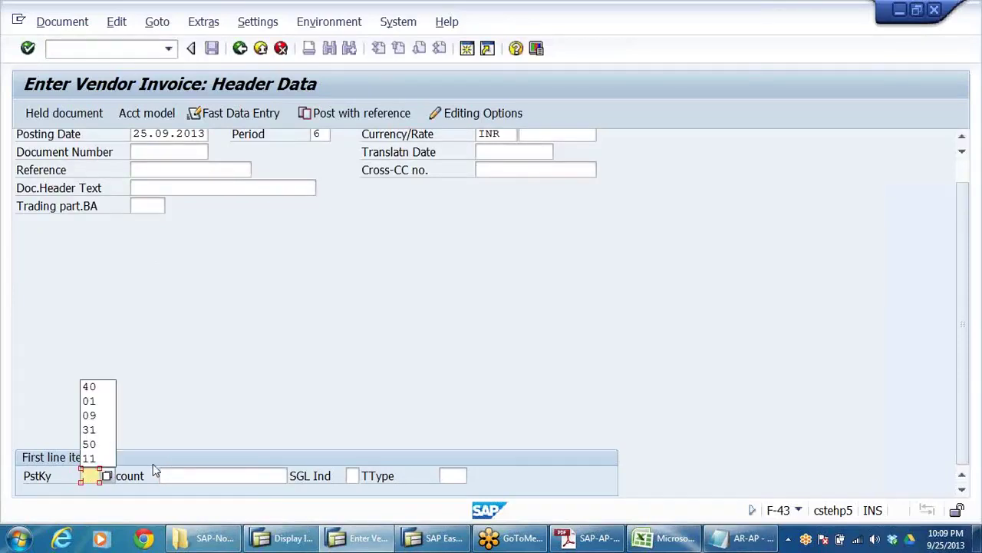
click(99, 431)
Step: Choose vendor ABC RAW MATERIAL SUPPLIER in Delhi from company code DRLB's vendors as the first line item's account
click(226, 476)
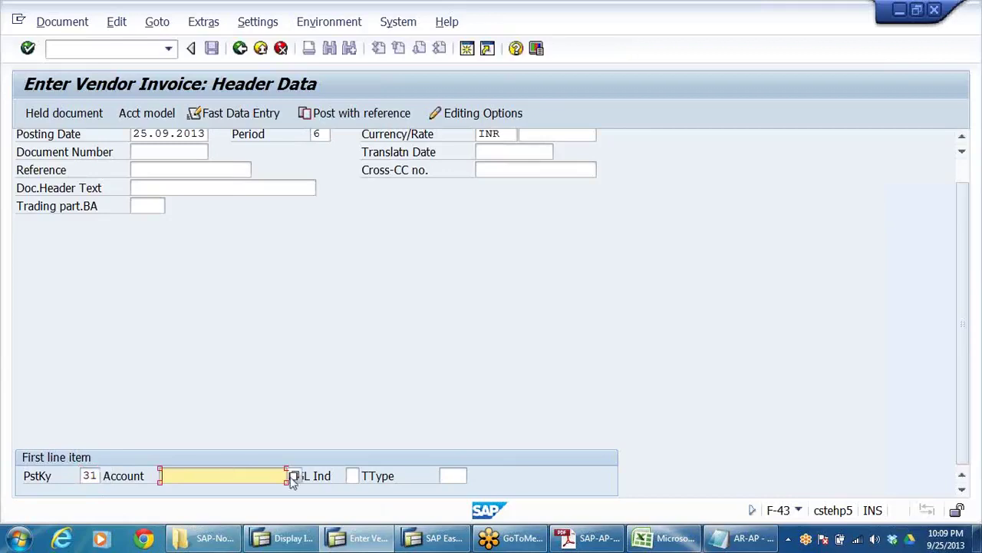
click(293, 476)
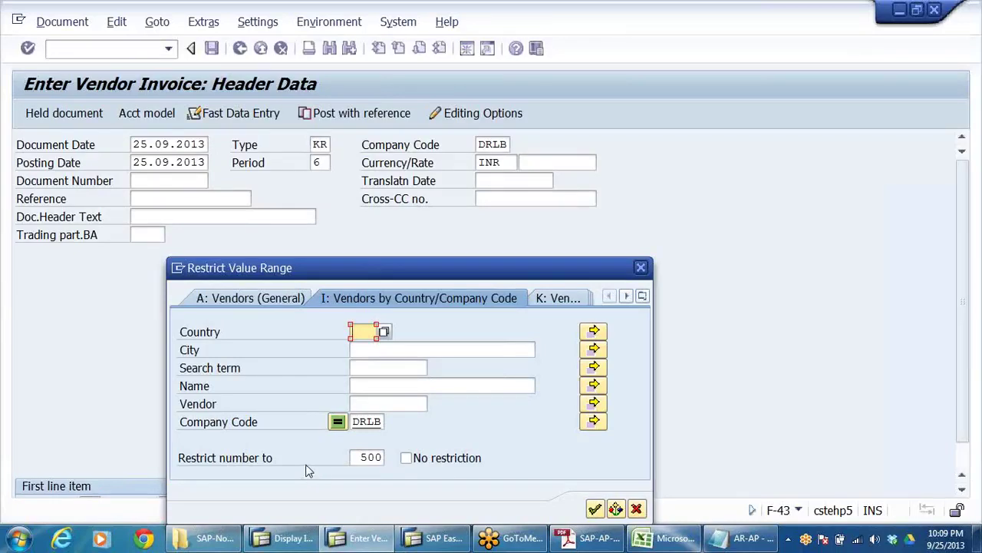
click(595, 508)
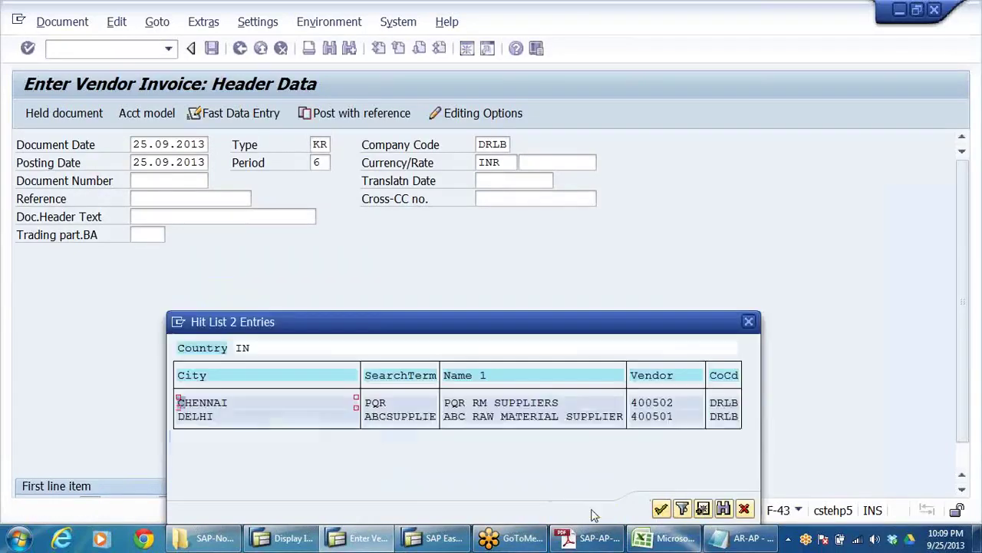
click(669, 416)
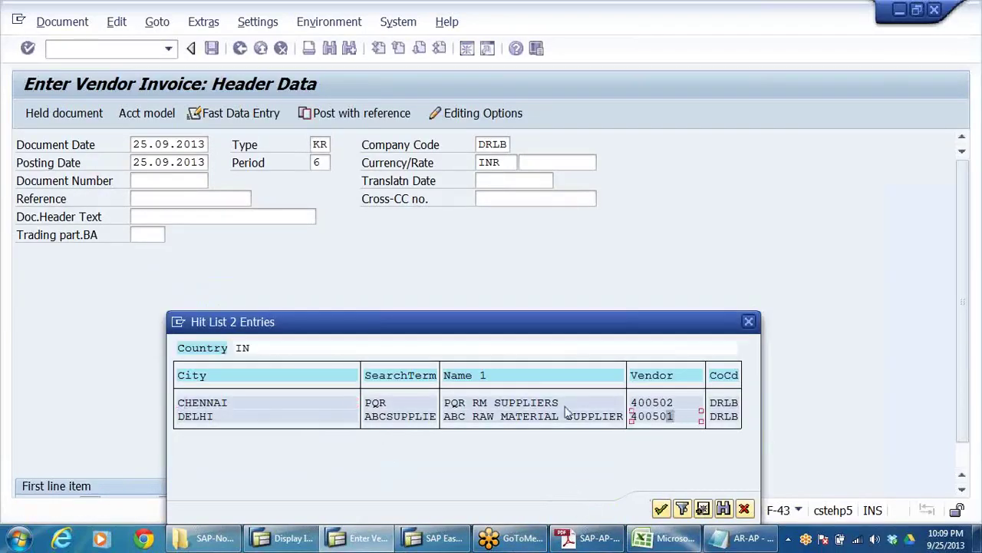
double_click(494, 418)
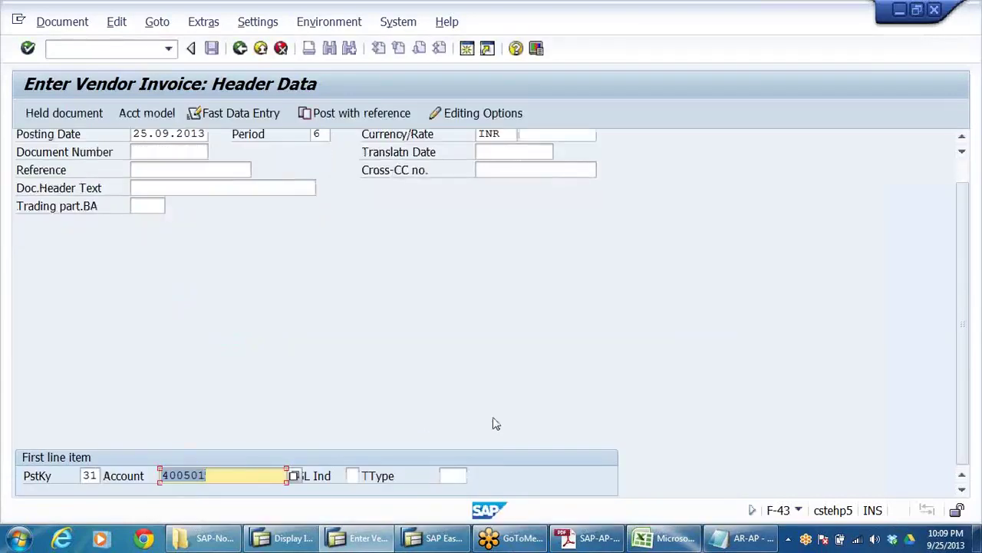
scroll(318, 380, up, 2)
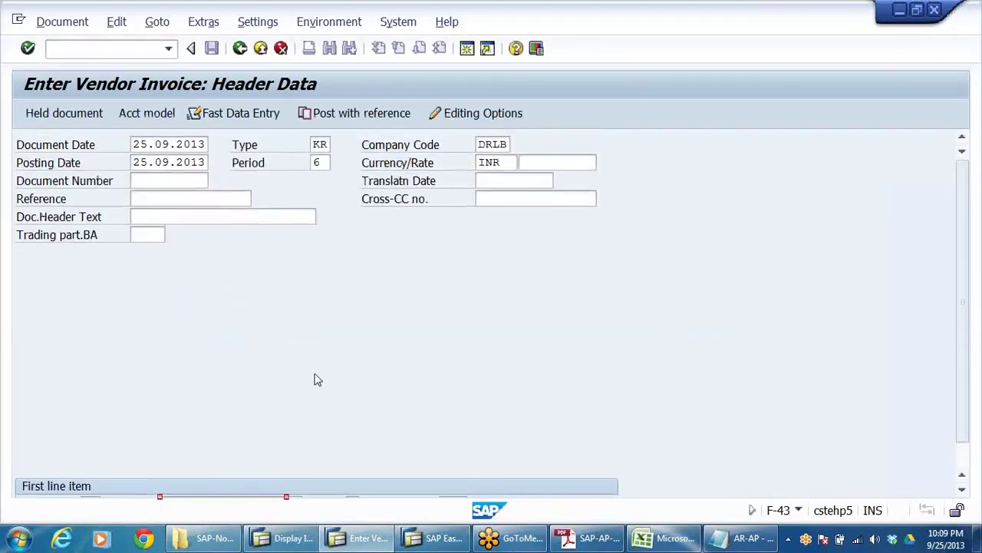
scroll(318, 380, down, 2)
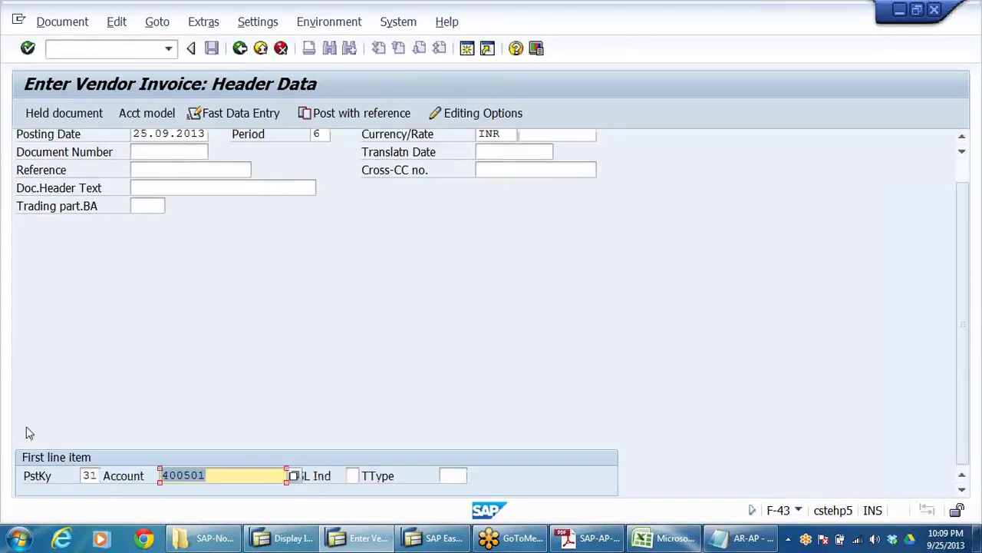
click(98, 476)
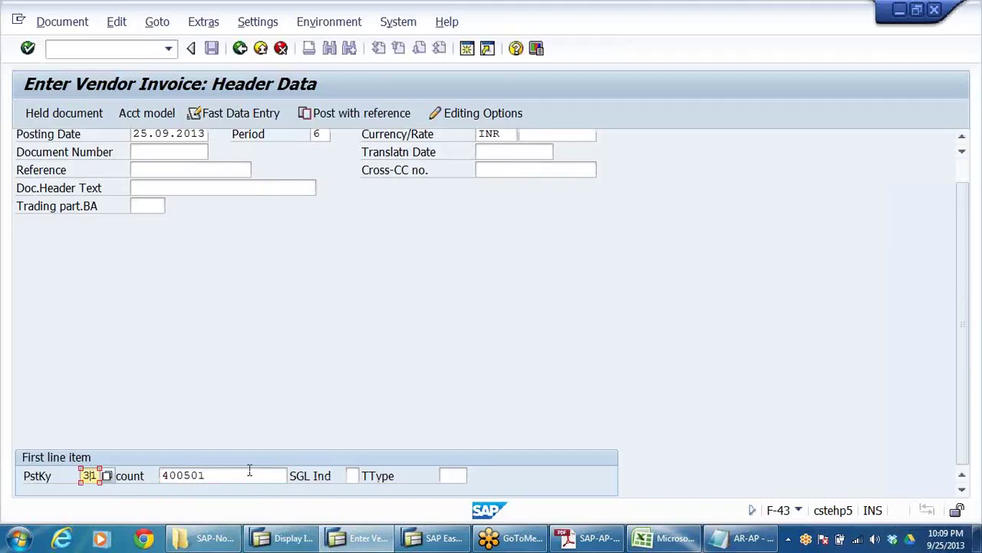
Step: Proceed to the vendor item with posting key 31 and set its amount to 122000 INR
drag(233, 477, 31, 475)
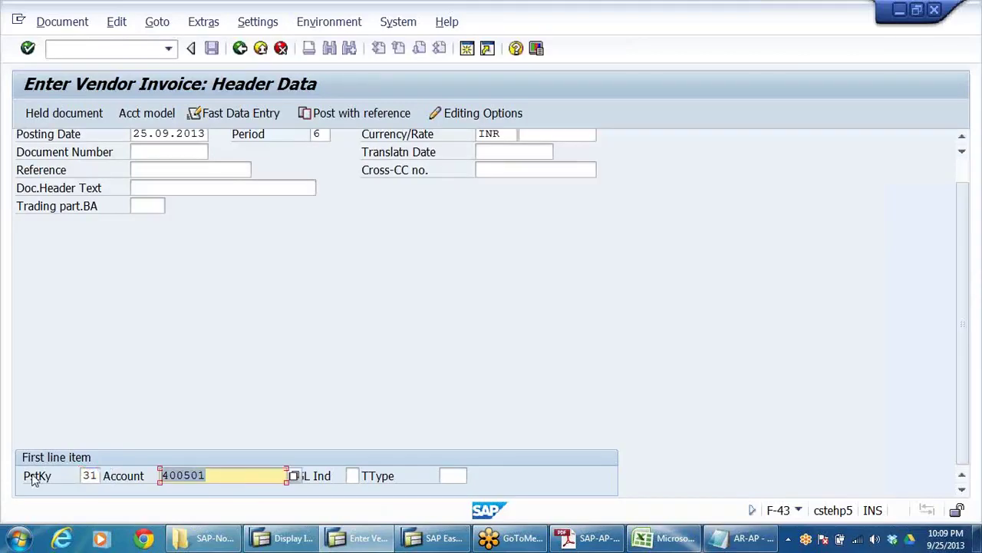
click(90, 475)
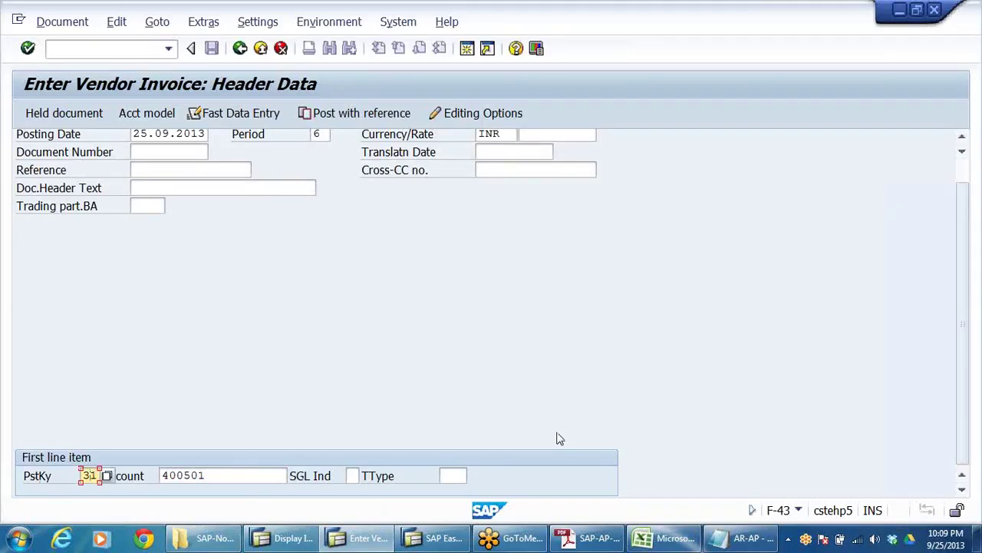
key(Return)
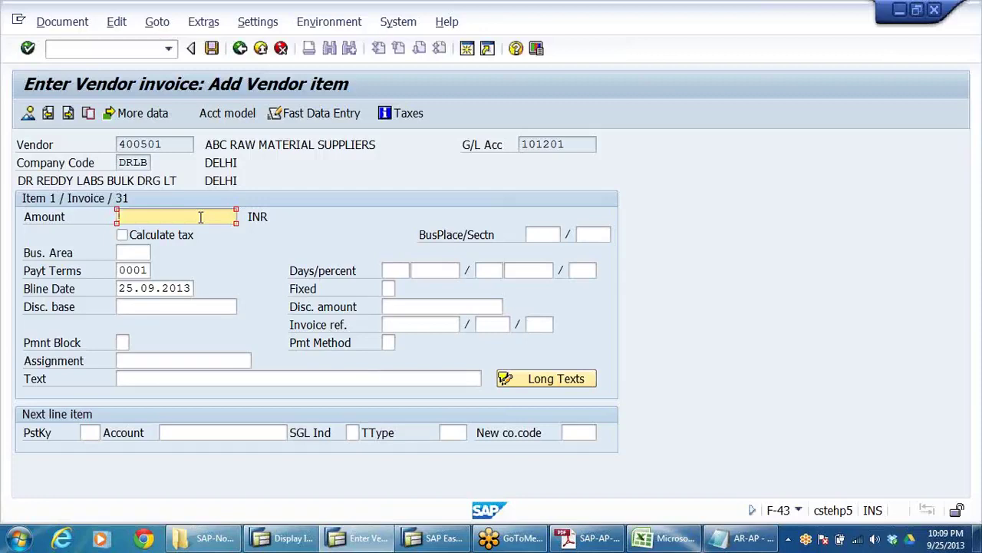
text(1)
click(134, 259)
click(118, 276)
double_click(121, 269)
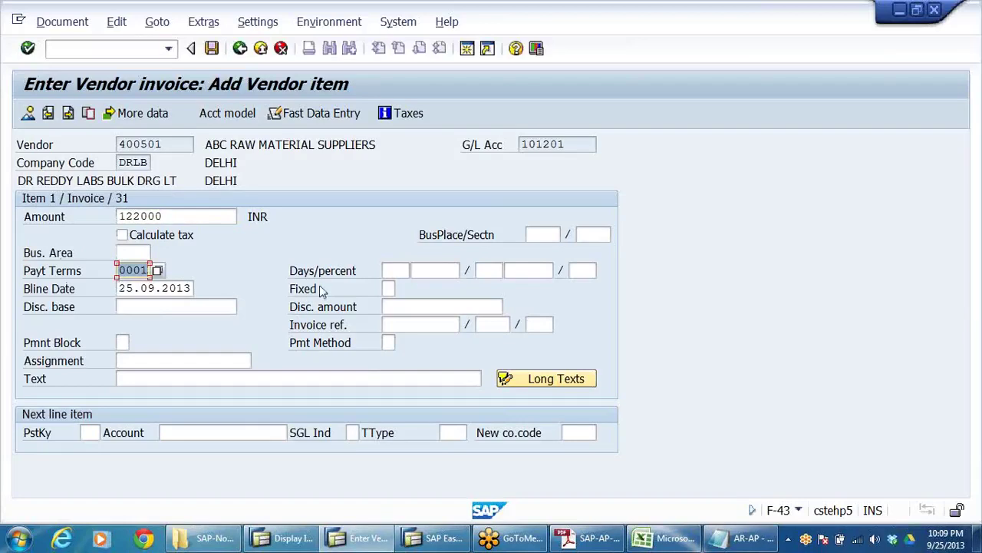
click(132, 270)
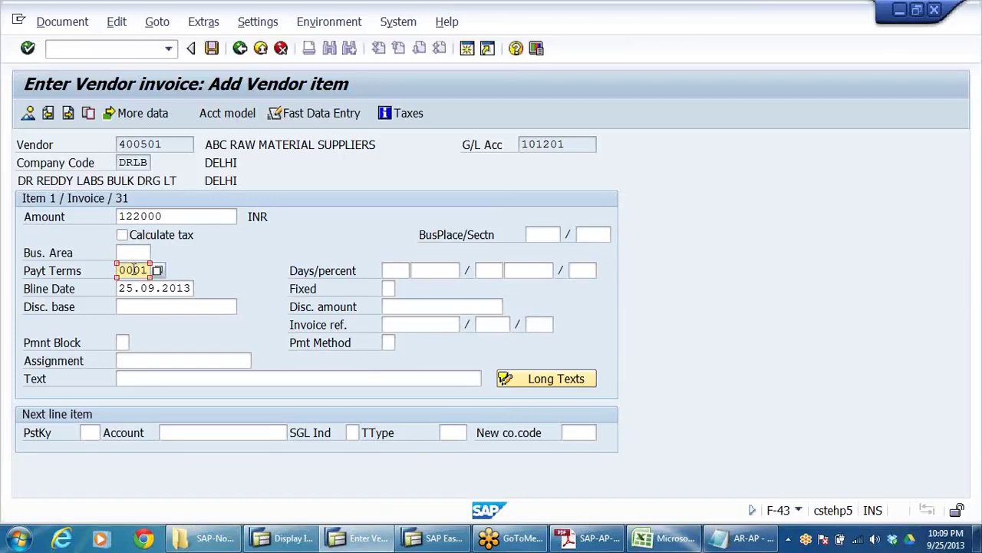
double_click(176, 218)
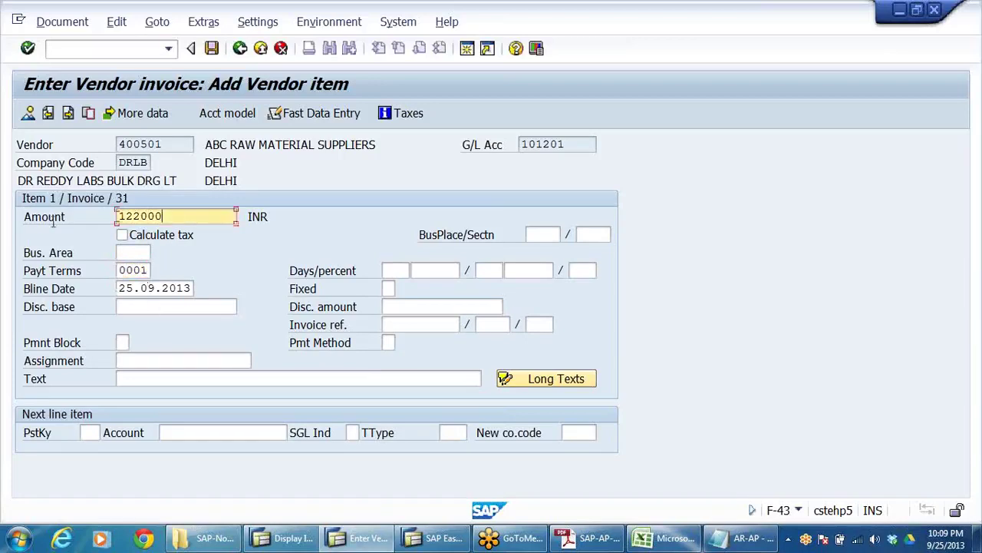
Step: Enter RAW MATERIALS PROCURED as the vendor item's text
click(138, 378)
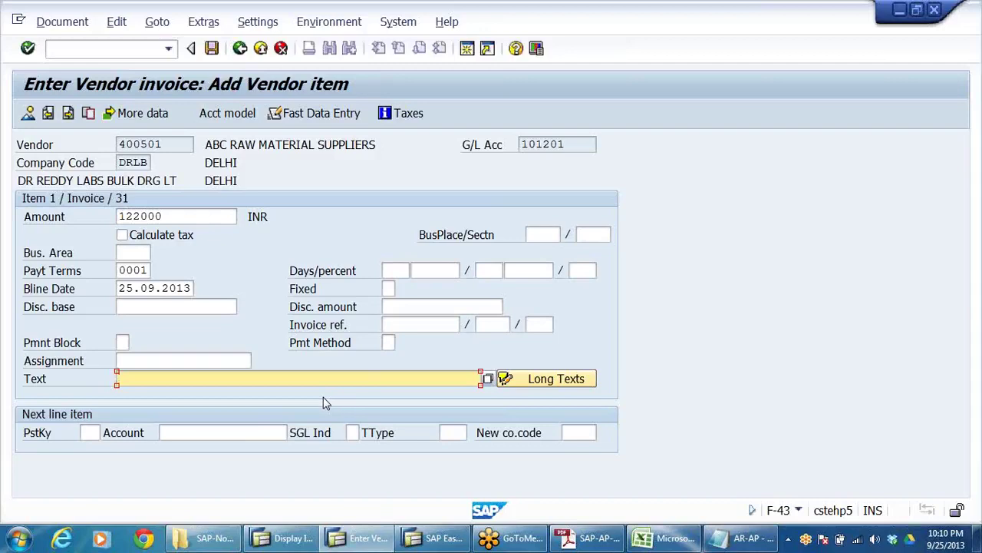
text(RAW MATERI)
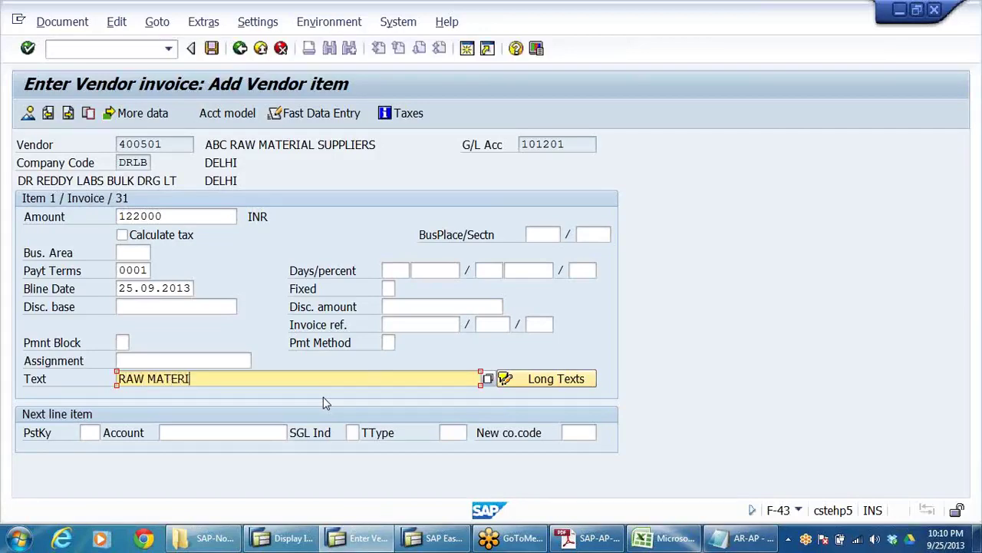
text(ALS PROCURED)
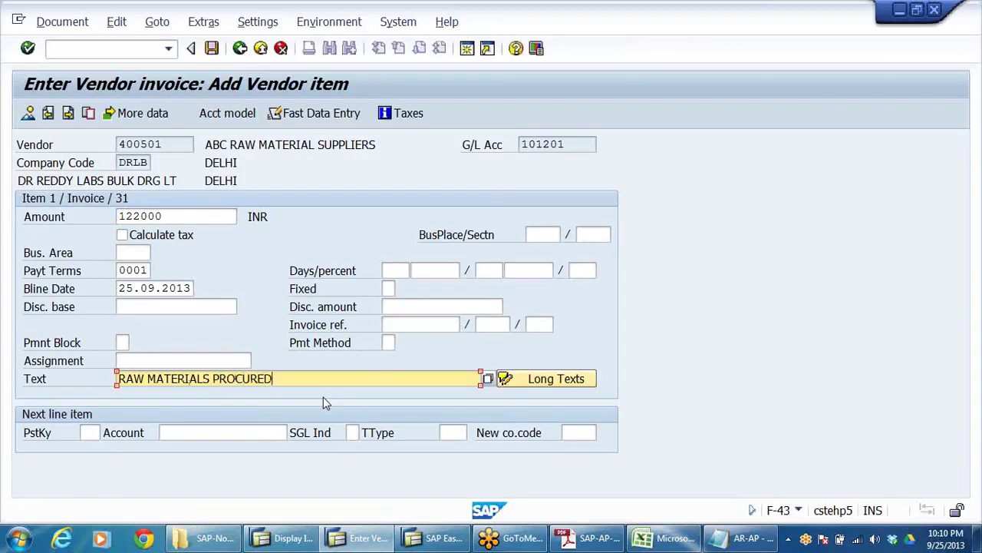
Step: Set the next line item's posting key to 40 and choose INVENTORY OF RAW MATERIALS from company code DRLB's G/L accounts
click(83, 431)
mouse_move(290, 545)
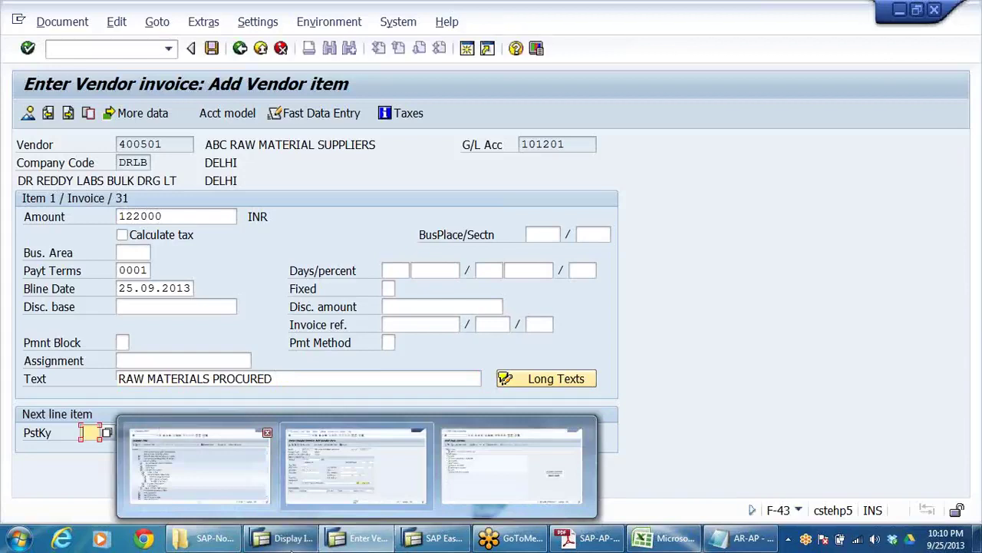
text(40)
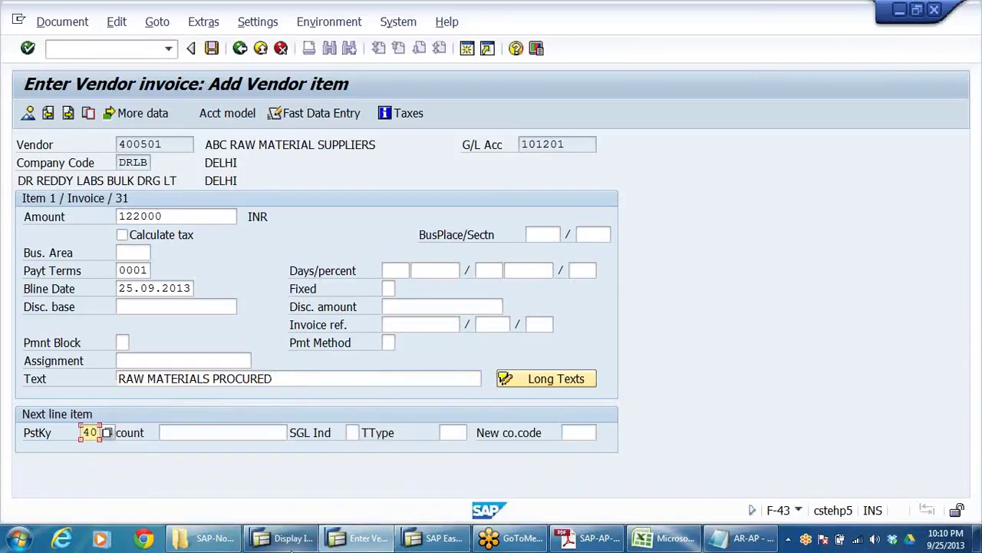
click(371, 378)
click(220, 432)
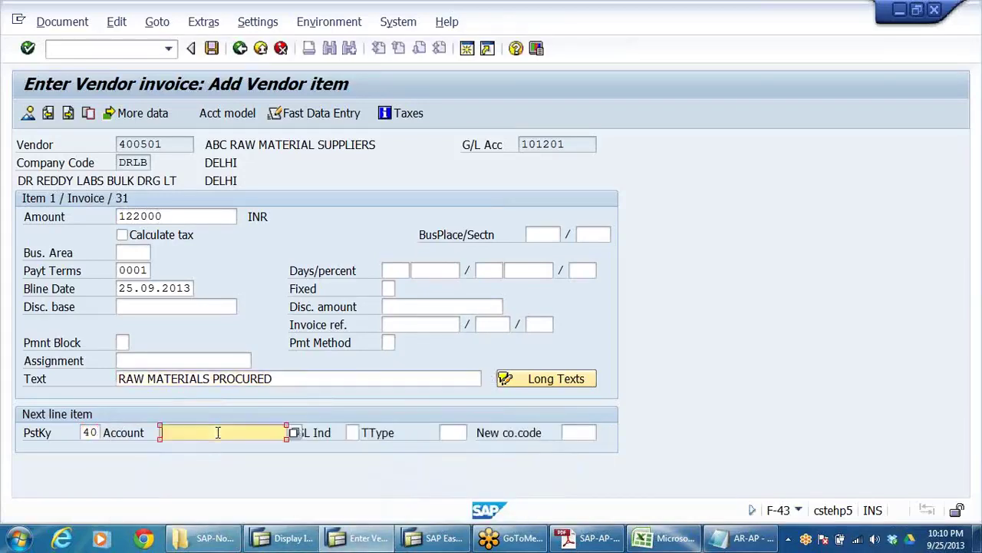
click(294, 433)
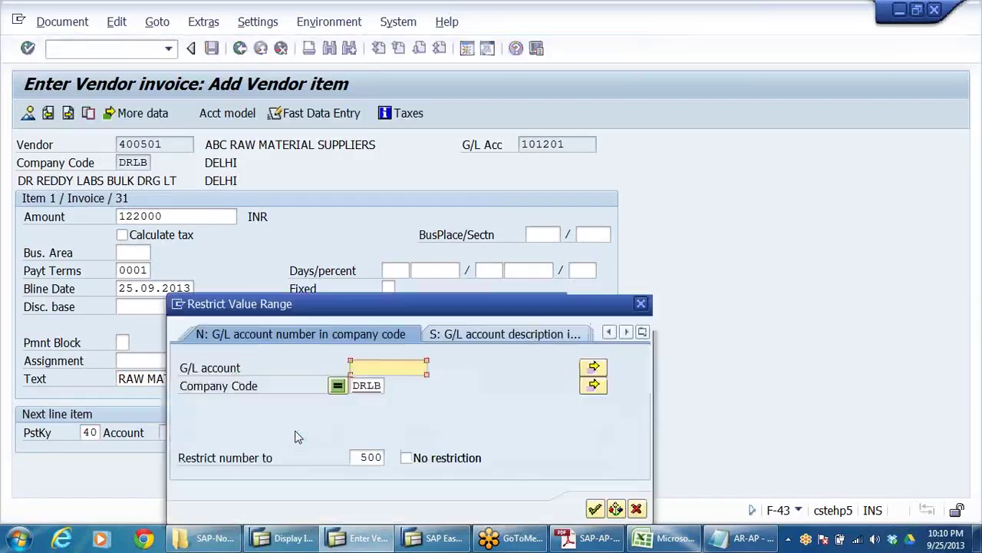
click(596, 510)
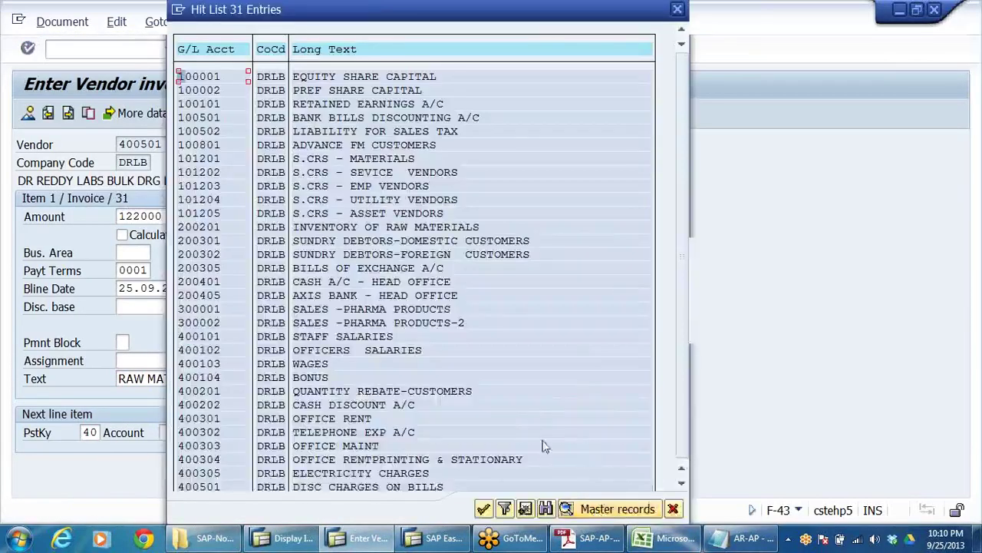
click(218, 227)
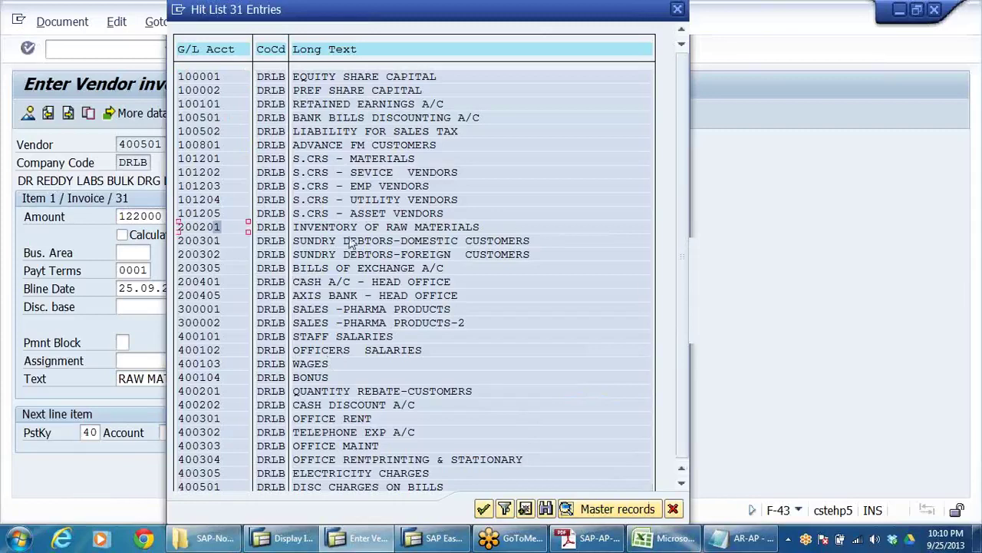
double_click(214, 230)
double_click(194, 220)
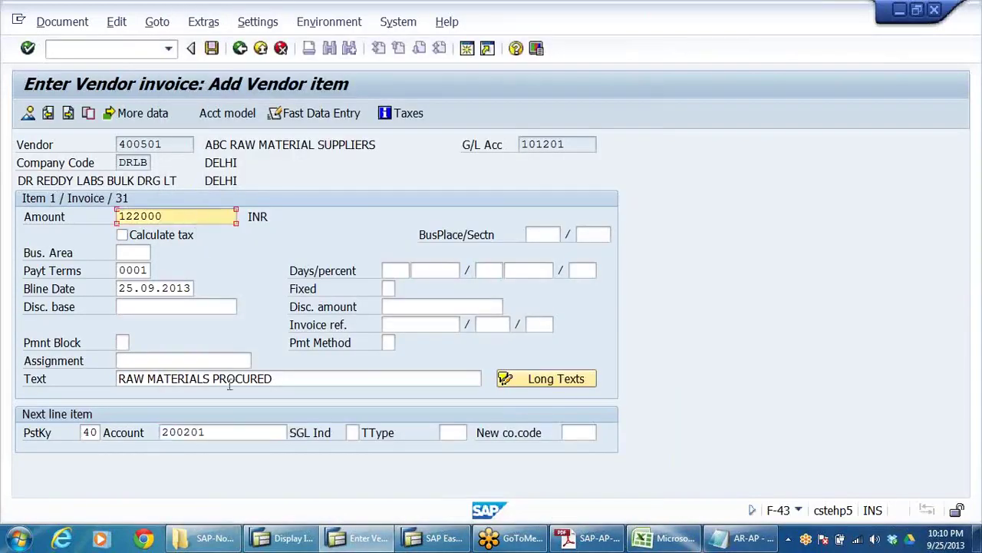
click(224, 431)
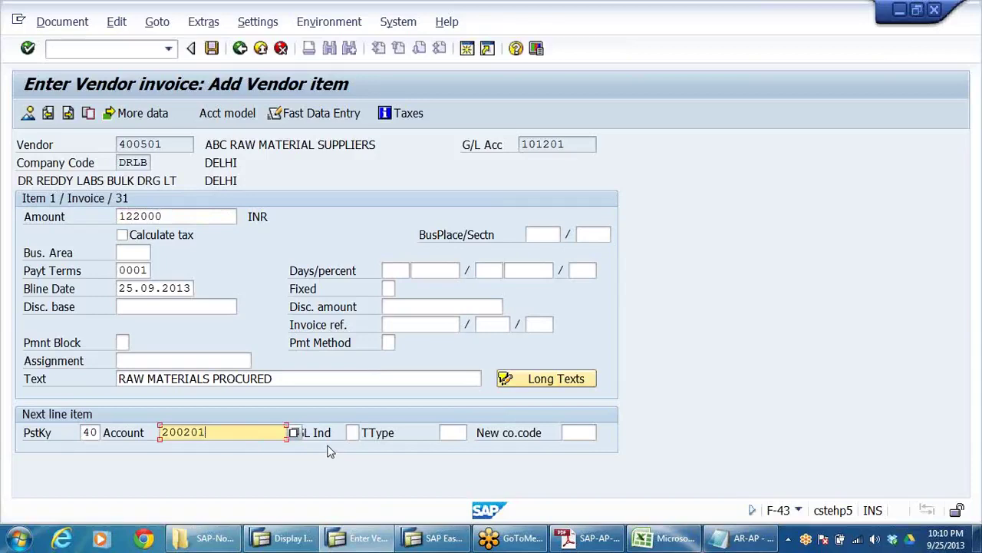
Step: Proceed to the debit item and enter the amount 122000 INR with the text RAW MATERIALS PROCURED
key(Return)
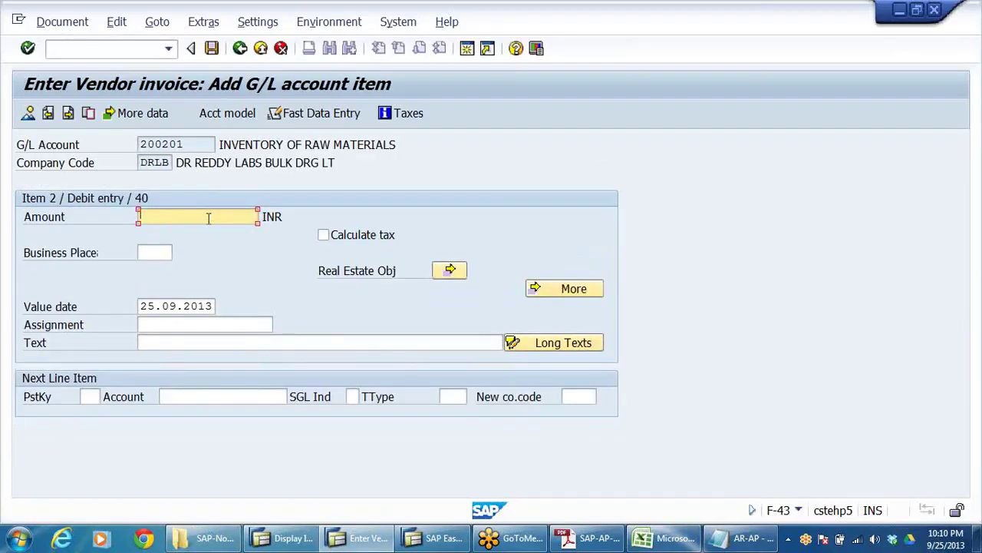
click(208, 218)
click(192, 233)
click(217, 343)
click(216, 341)
click(220, 356)
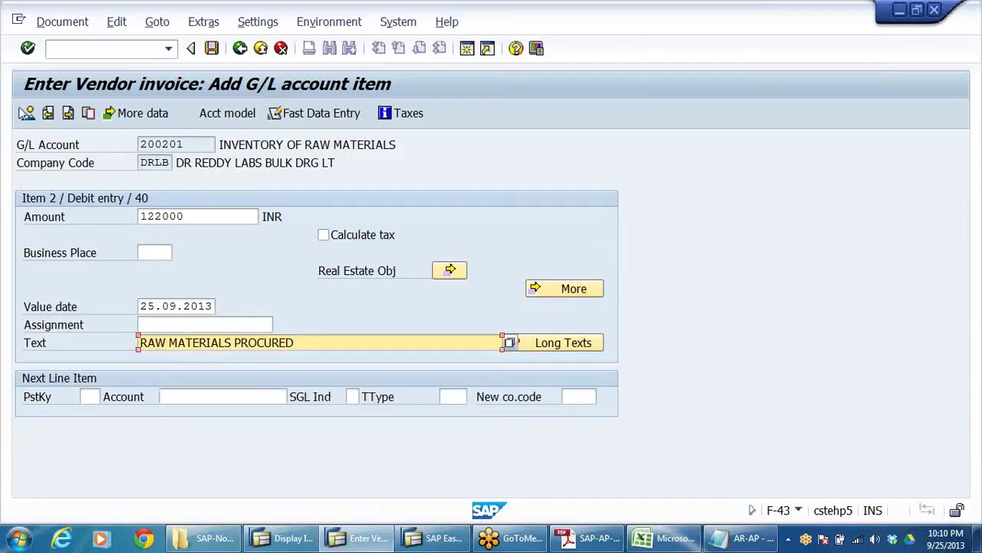
Step: Review both line items and their amounts in the document overview and post the vendor invoice
click(28, 113)
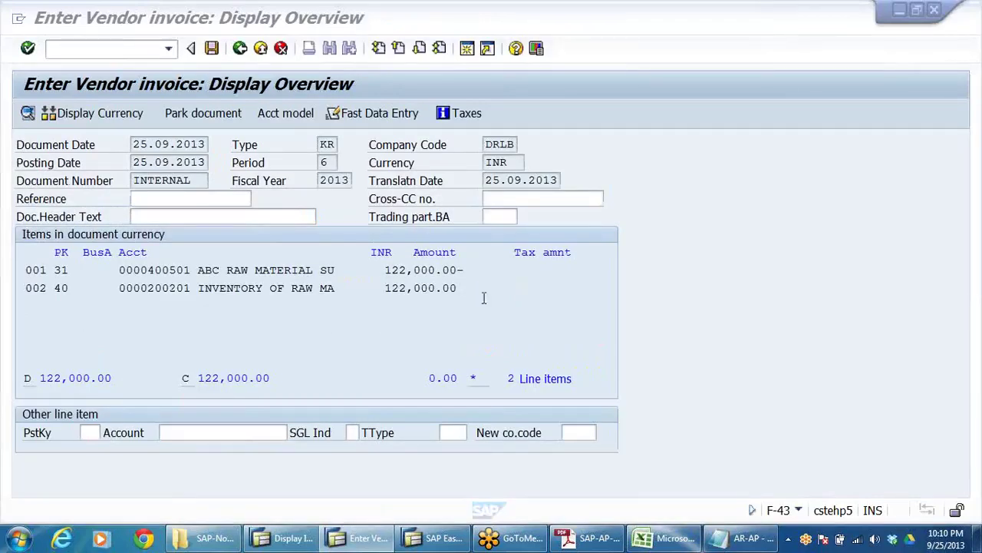
click(199, 270)
click(199, 271)
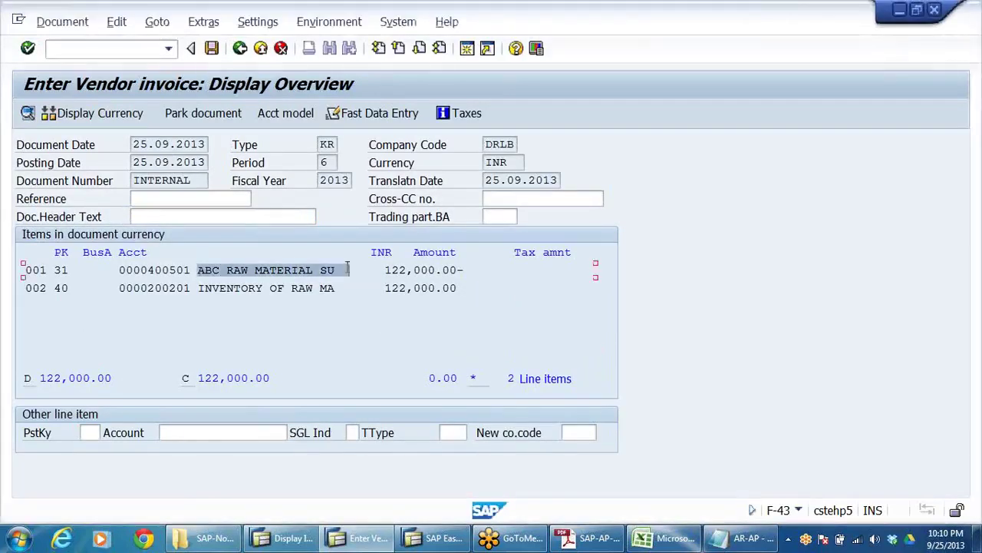
click(224, 288)
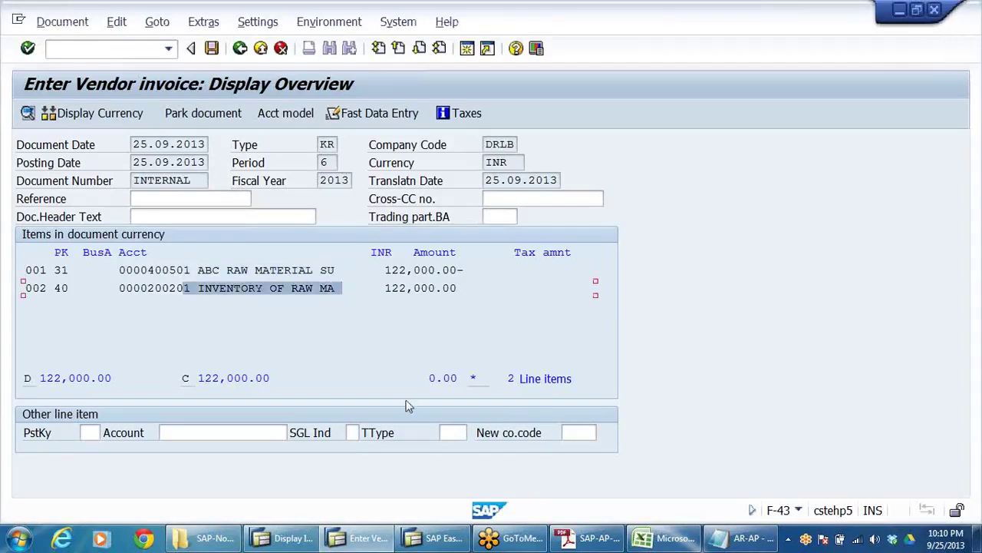
drag(386, 287, 574, 300)
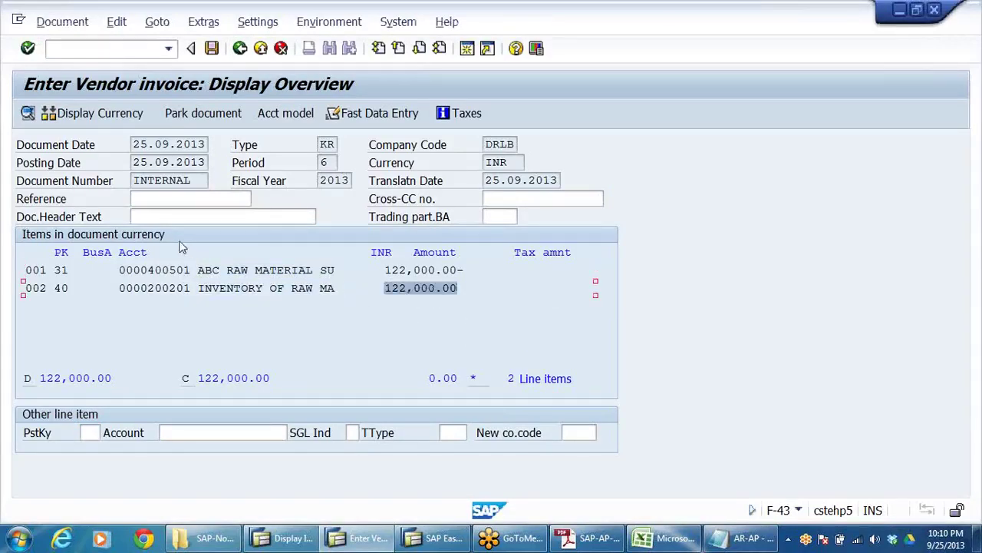
click(212, 49)
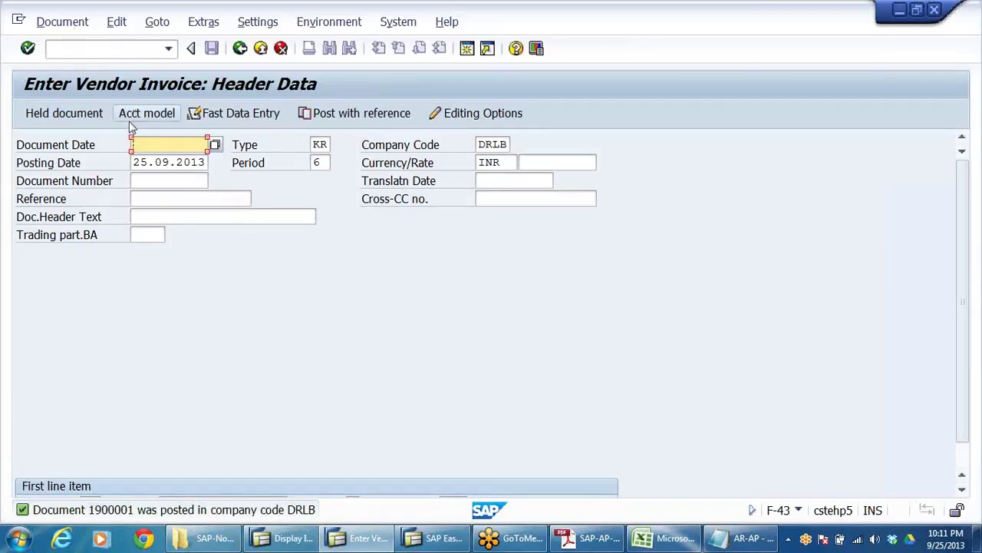
Step: Start another vendor invoice with document date 25.09.2013 and vendor ABC RAW MATERIAL SUPPLIERS as the first line item's account
click(170, 146)
click(170, 158)
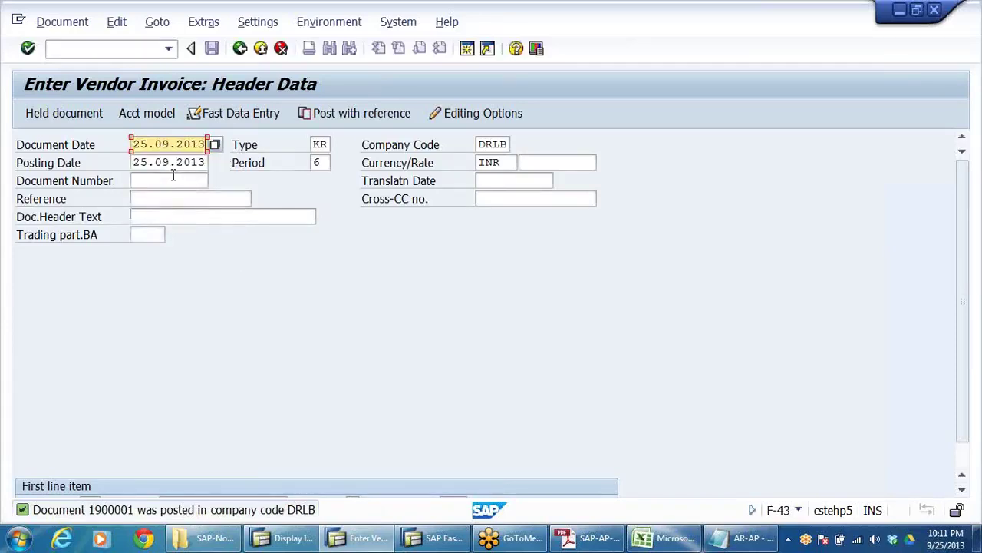
click(477, 144)
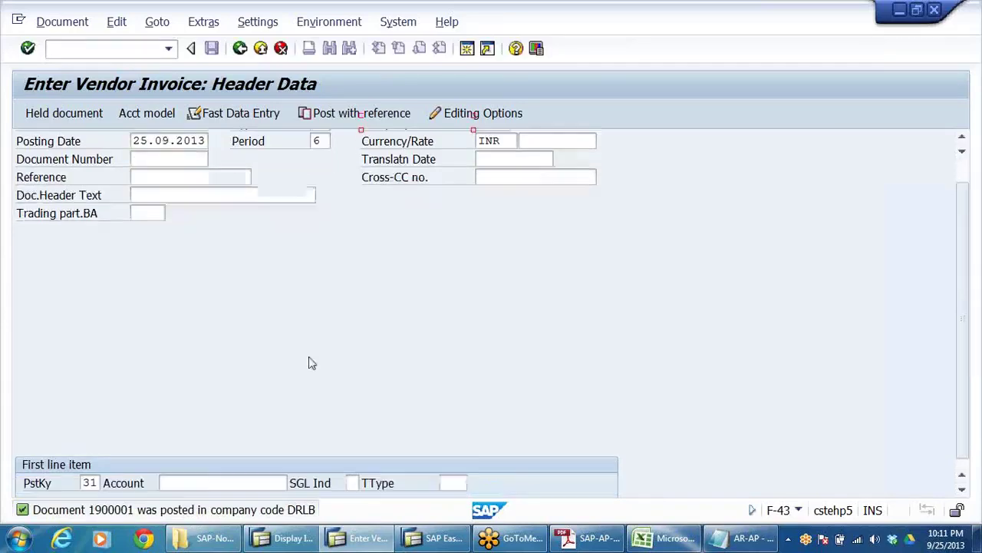
click(198, 475)
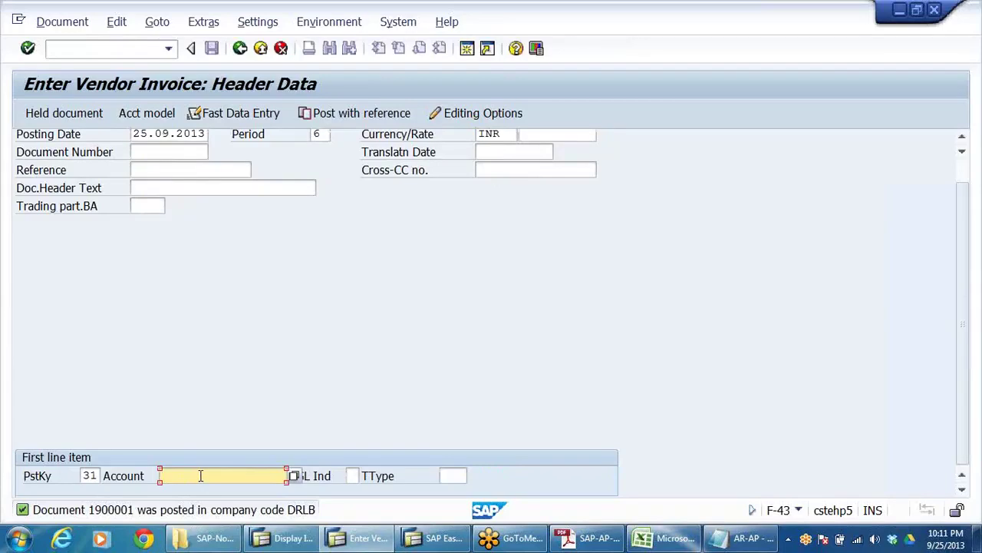
click(202, 476)
click(224, 361)
key(Return)
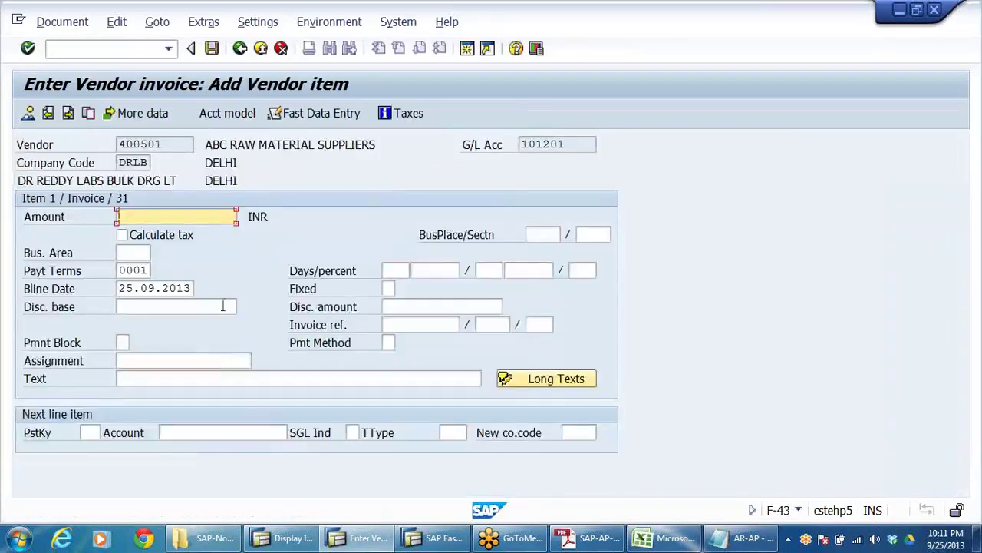
Step: Check the new item's vendor name and G/L account, and set its amount to 135000 INR
click(249, 145)
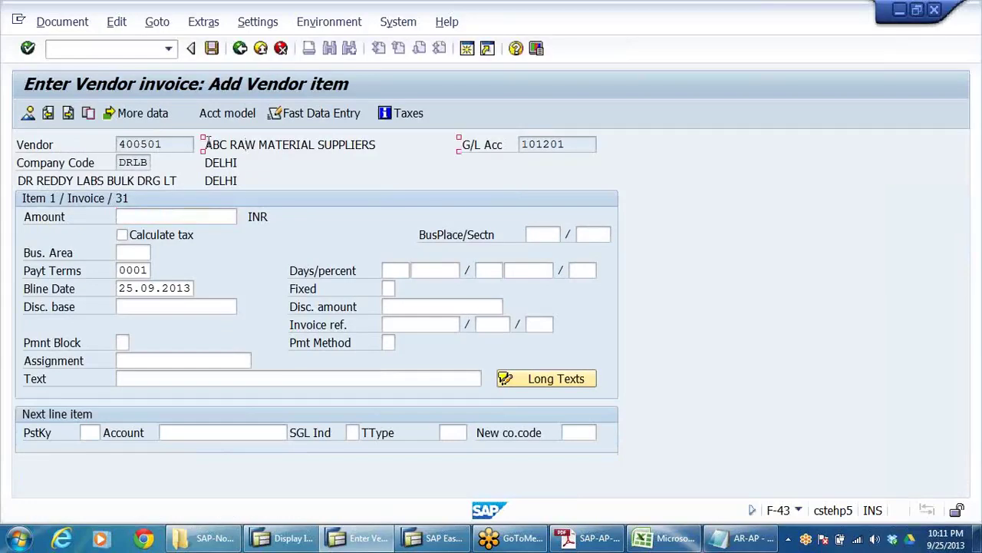
drag(205, 144, 381, 156)
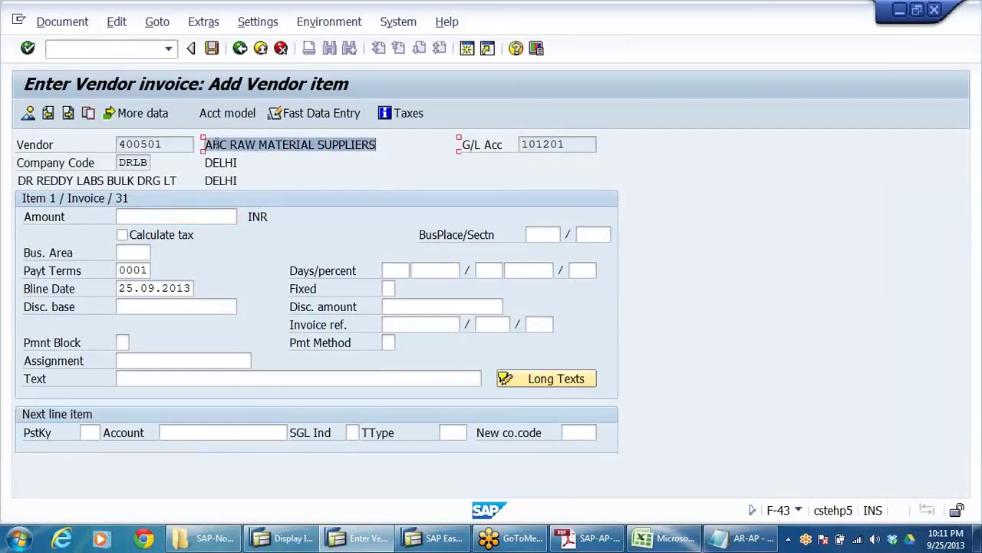
double_click(563, 144)
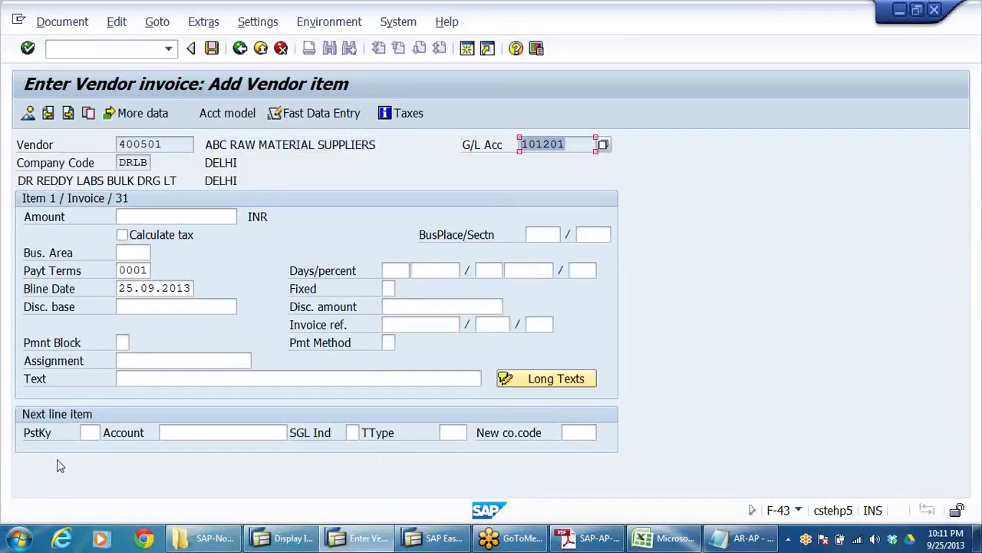
click(573, 145)
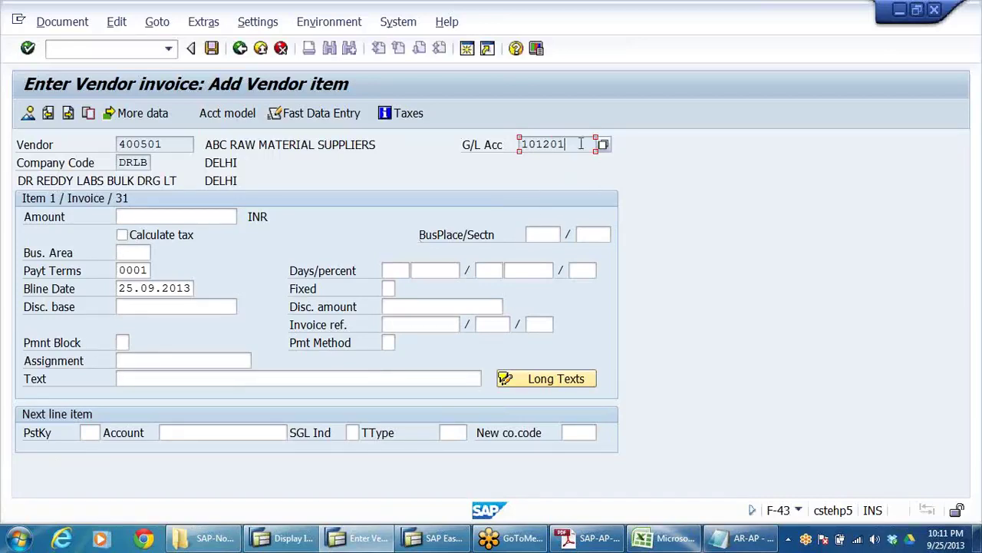
drag(581, 145, 50, 443)
click(171, 215)
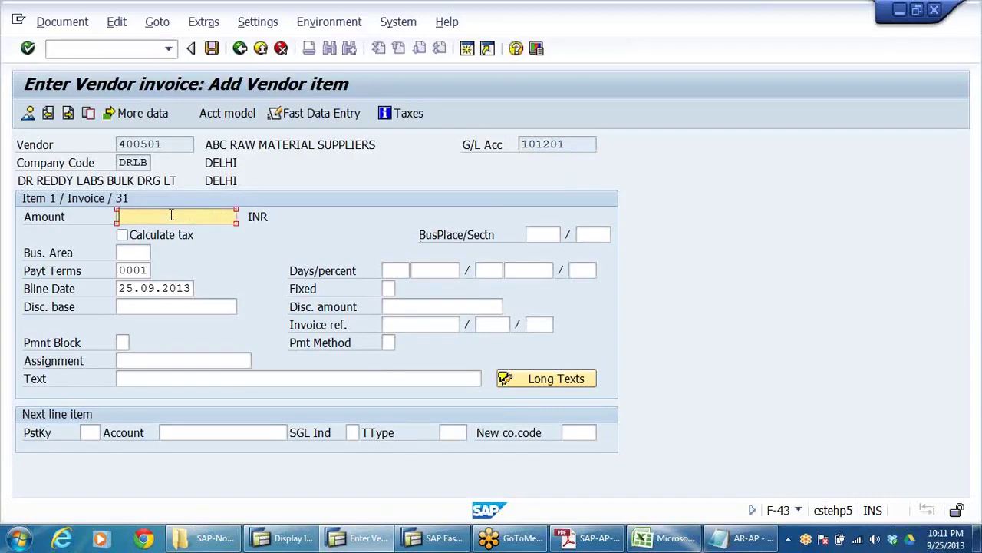
text(1)
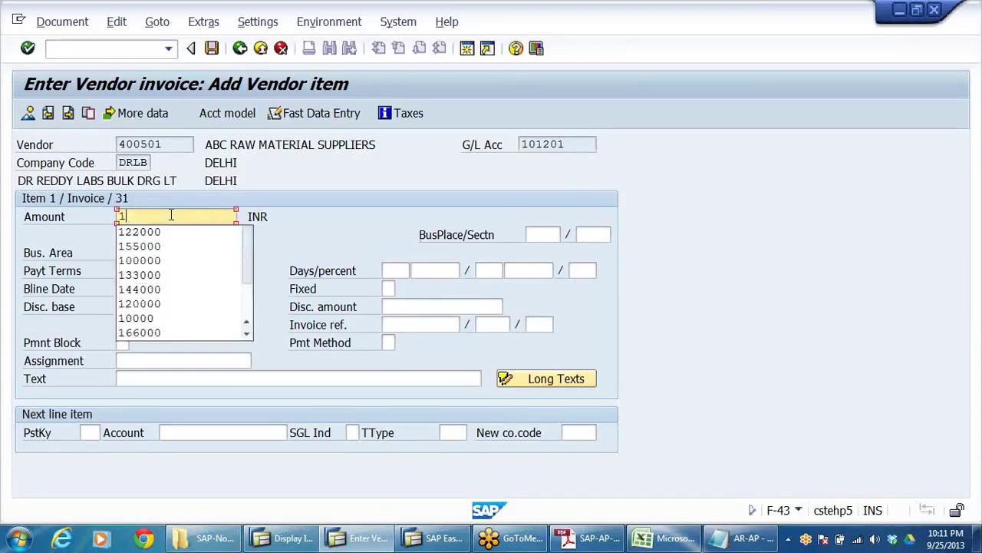
text(35000)
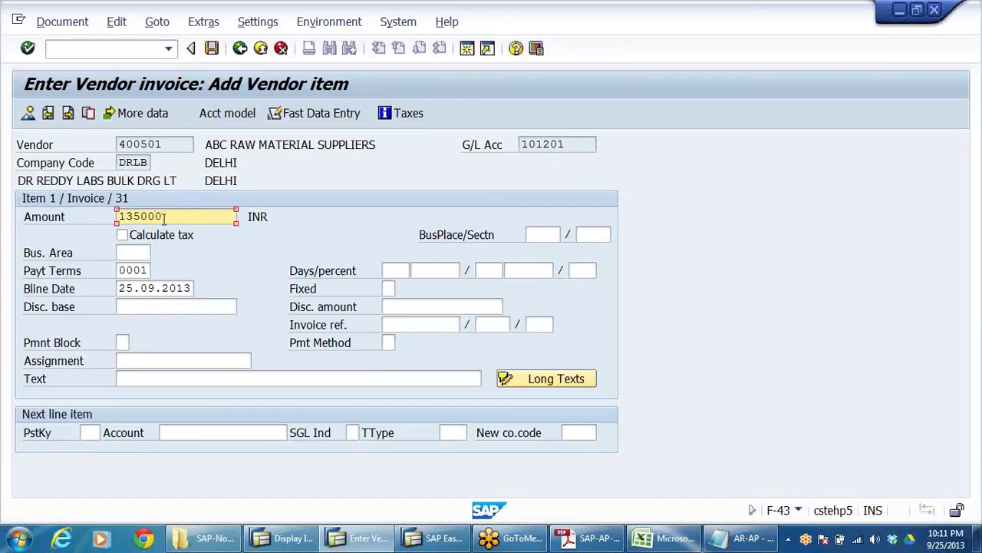
Step: Set the vendor item's text to RAW MATERIALS PROCURED
click(149, 377)
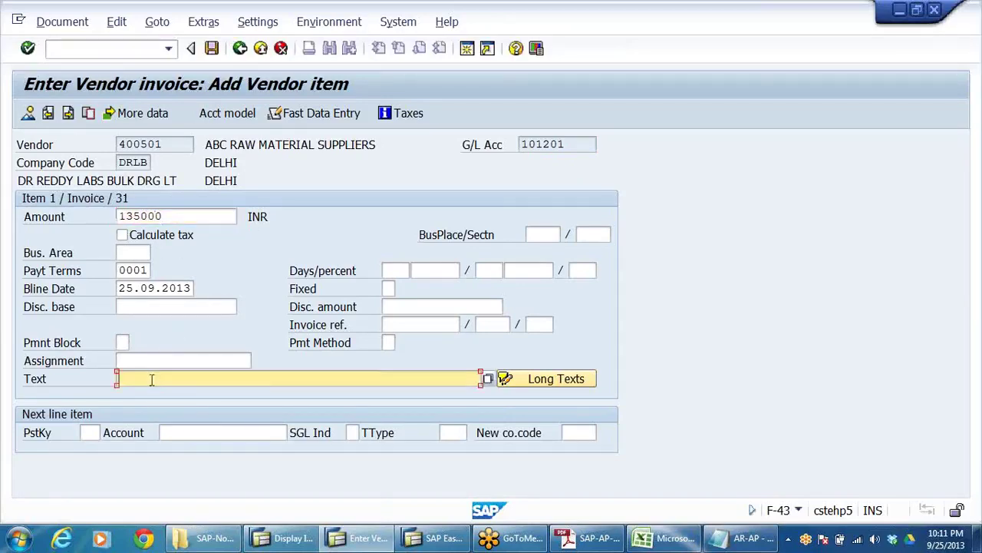
click(153, 395)
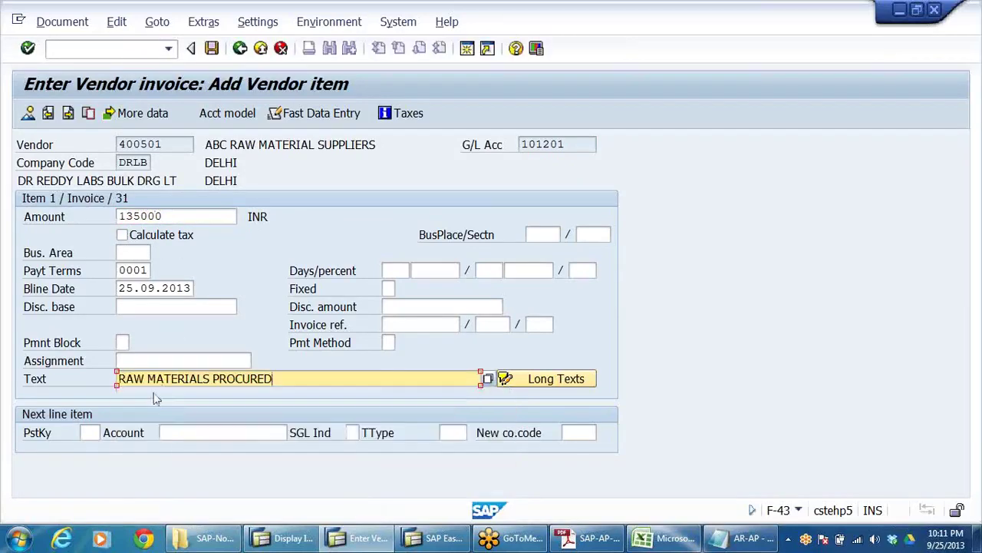
Step: Look through the list of business areas and assign business area DRHY to the vendor item
click(135, 252)
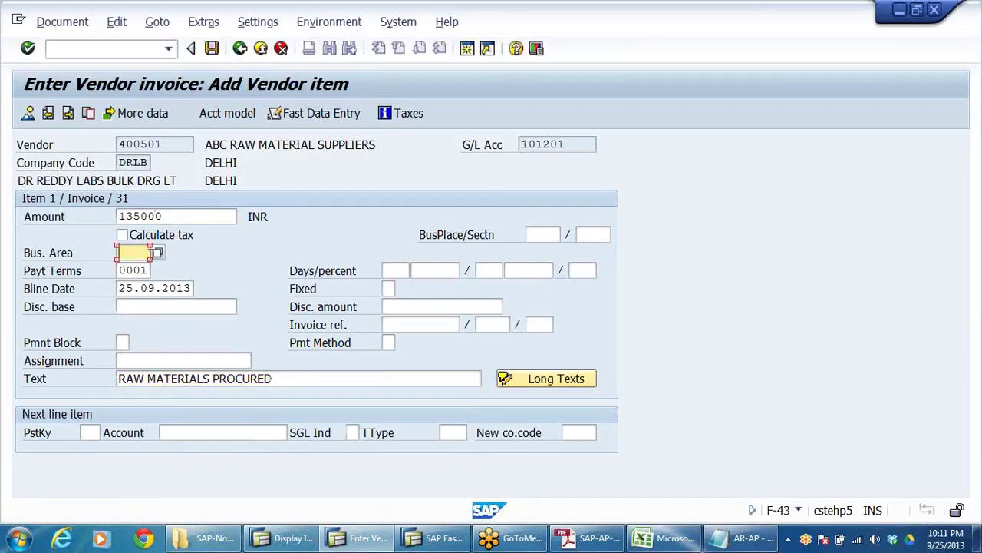
click(158, 255)
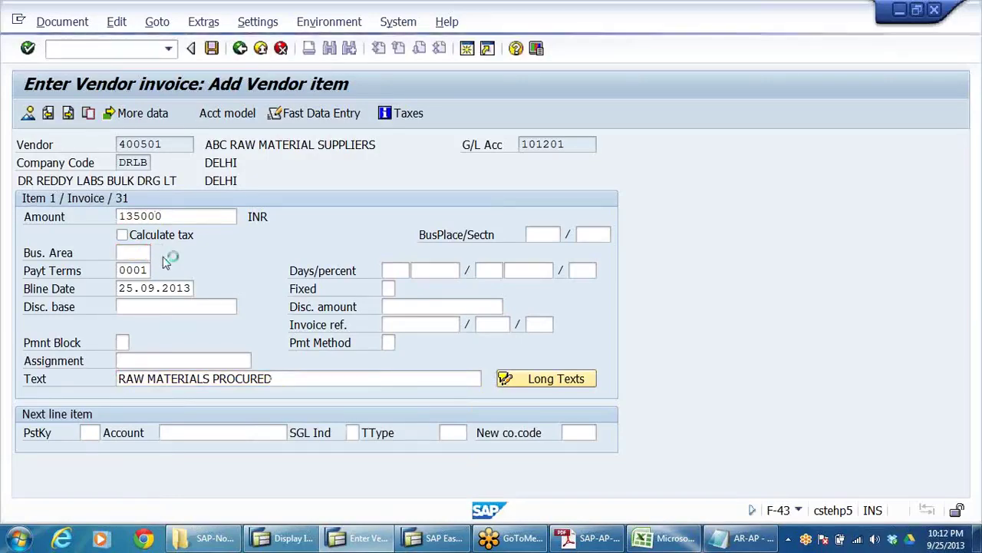
scroll(225, 300, down, 3)
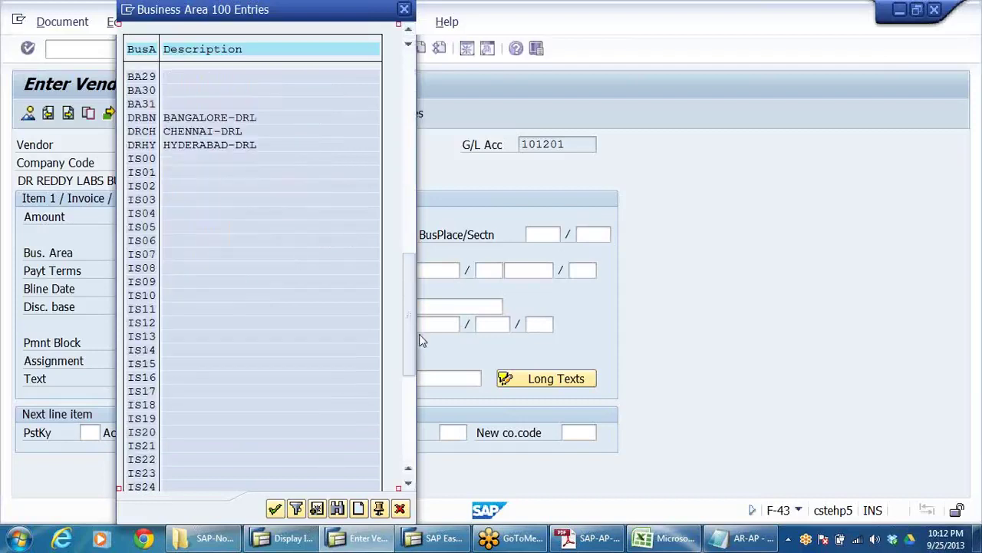
drag(421, 336, 402, 177)
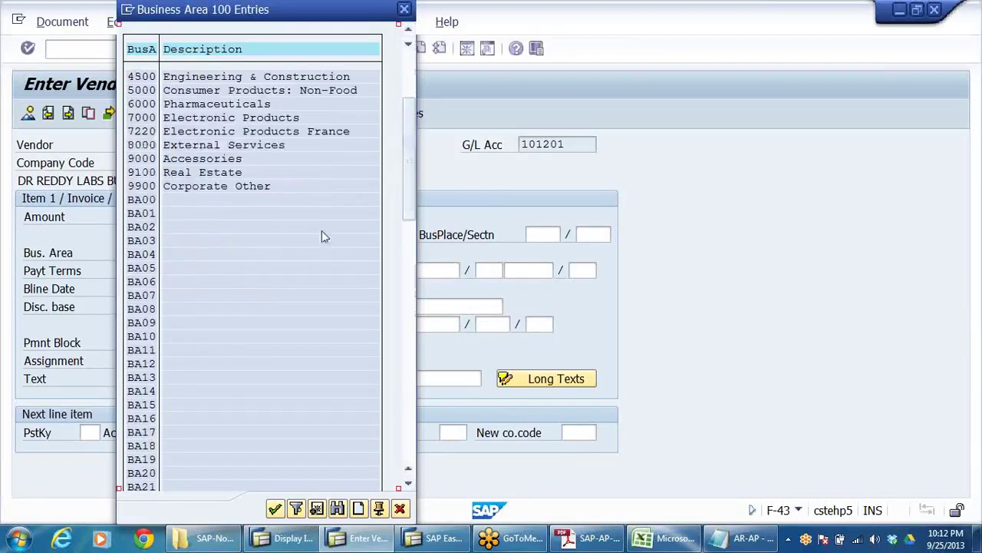
scroll(181, 353, down, 7)
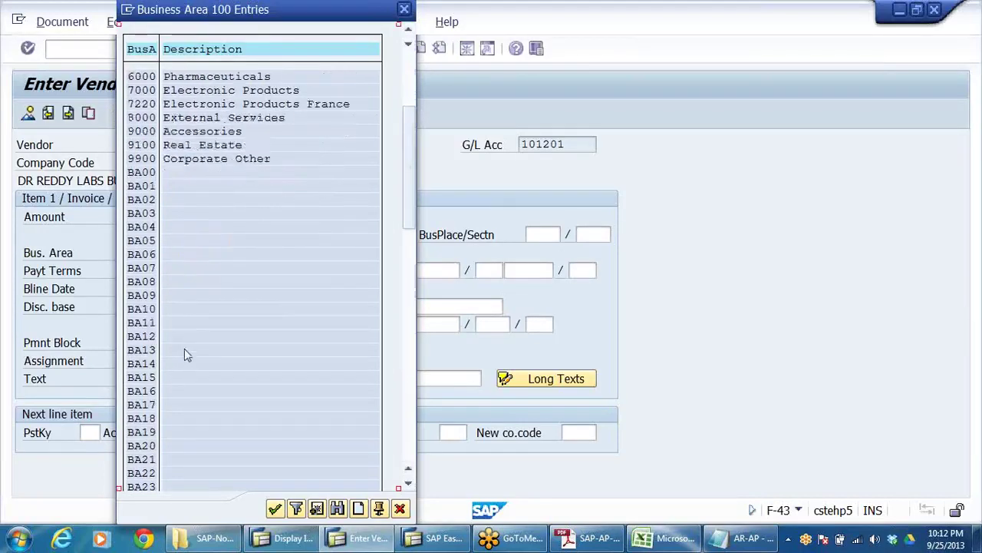
scroll(193, 307, down, 4)
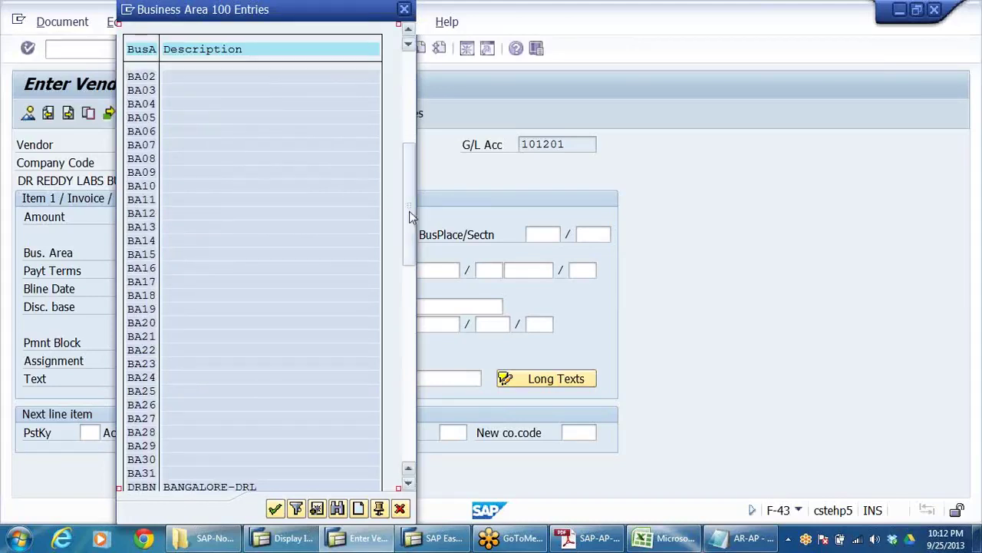
click(409, 483)
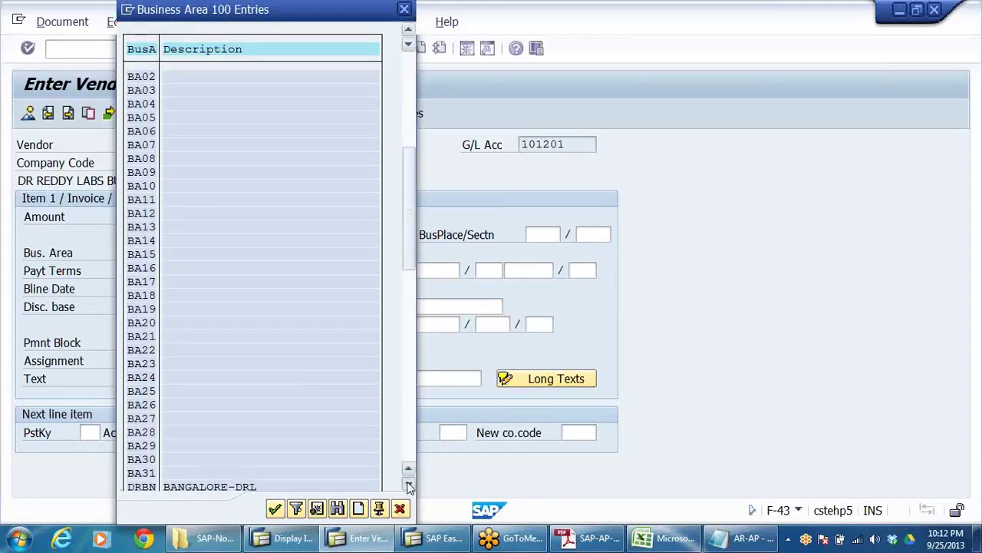
click(408, 485)
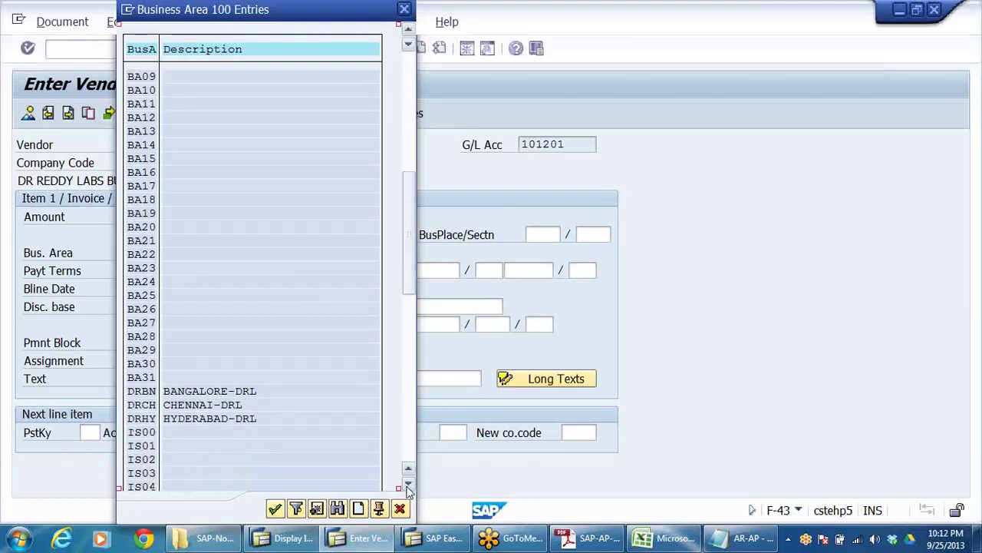
click(974, 61)
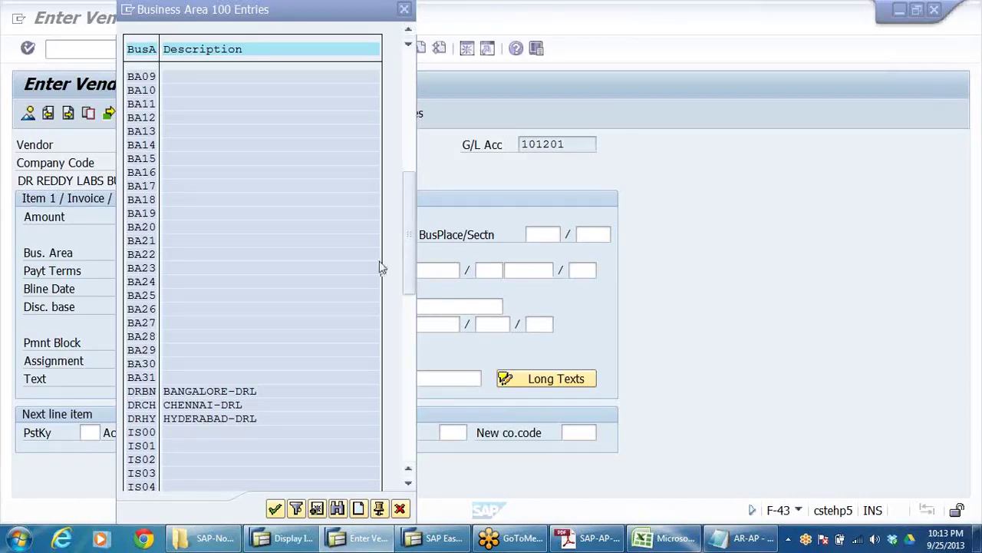
double_click(147, 392)
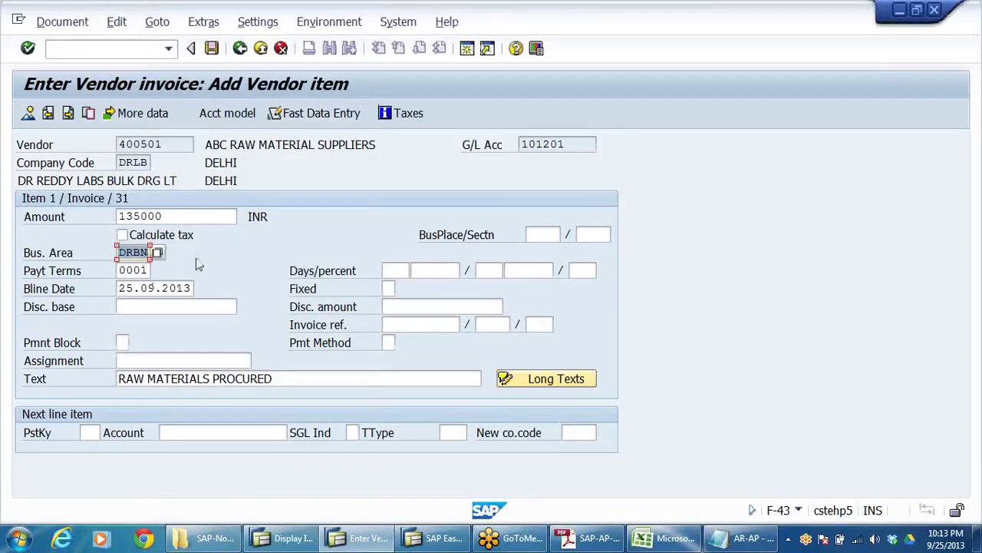
key(BackSpace)
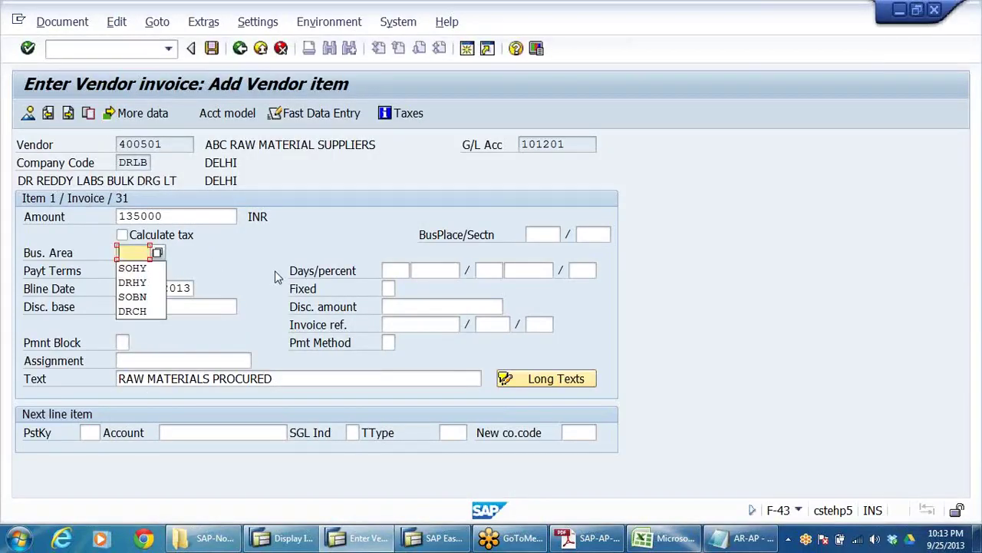
click(132, 282)
Step: Add a second line item with posting key 40 and the inventory of raw materials G/L account
click(85, 431)
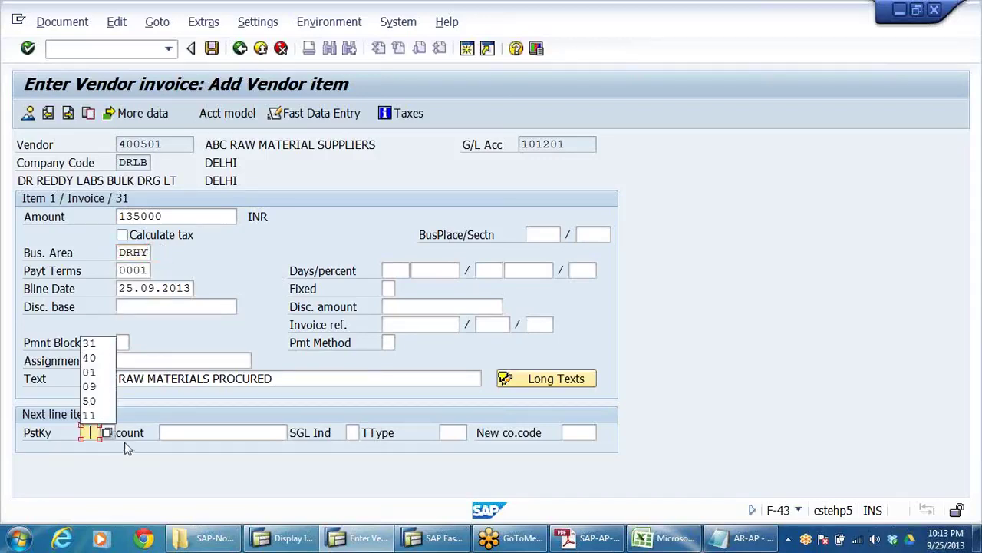
click(89, 358)
click(197, 430)
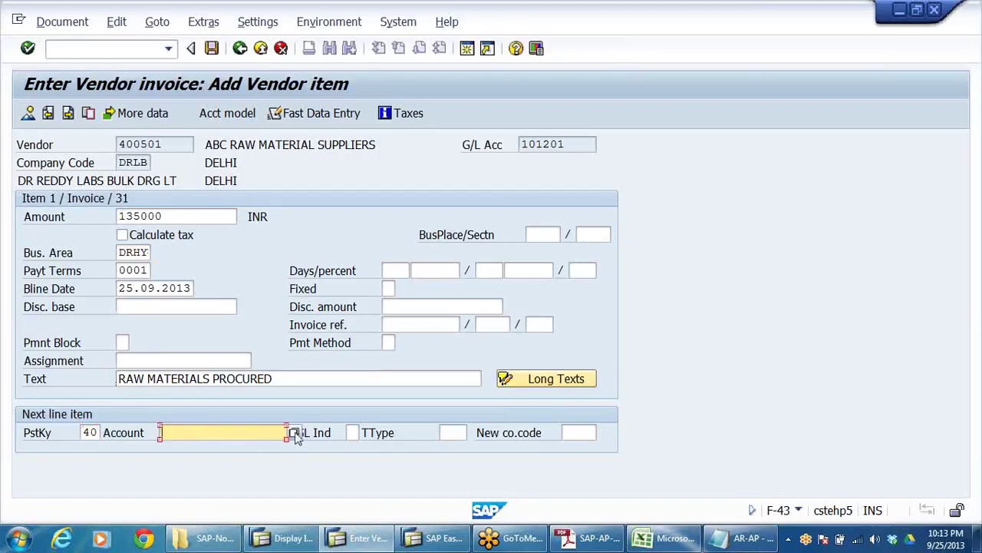
click(250, 434)
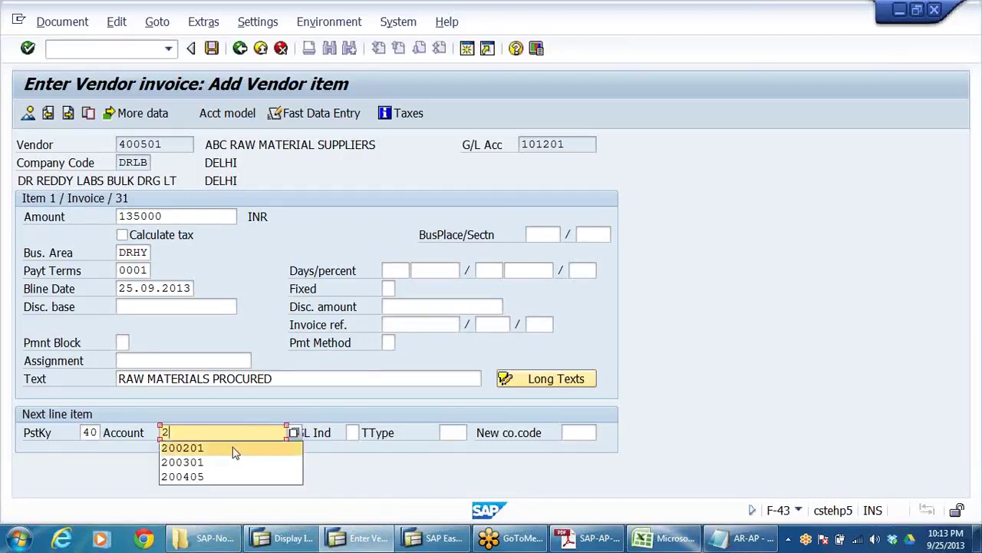
click(225, 450)
text(\)
key(Return)
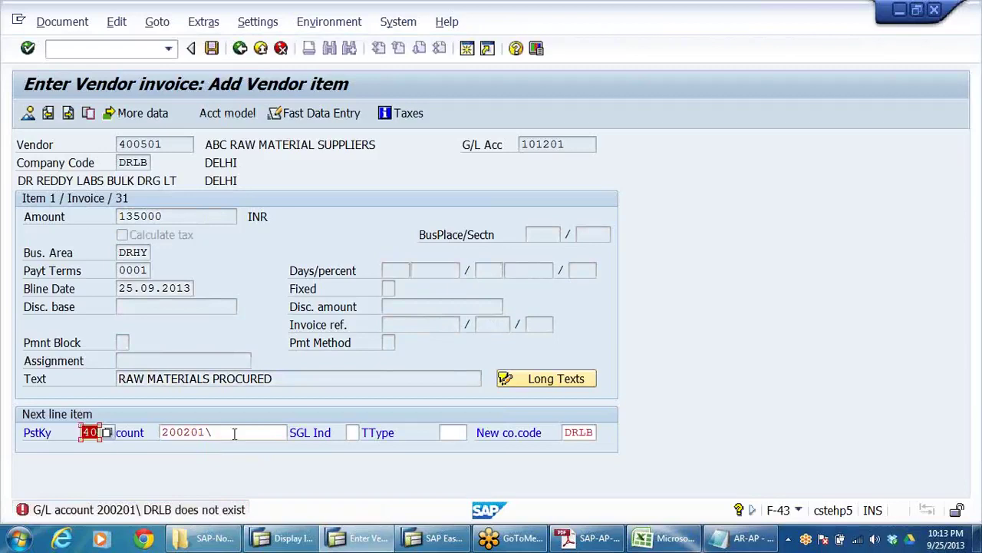
click(234, 432)
key(BackSpace)
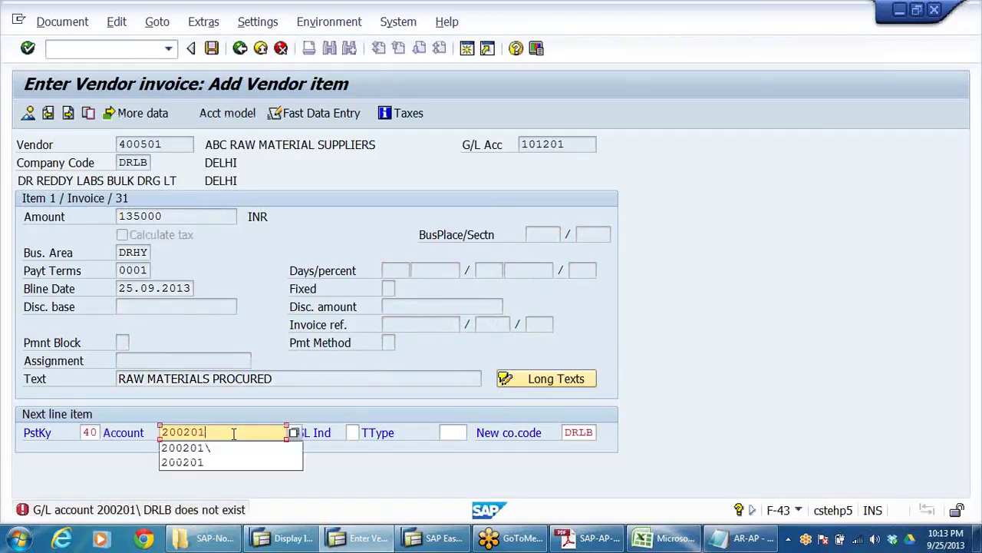
key(Return)
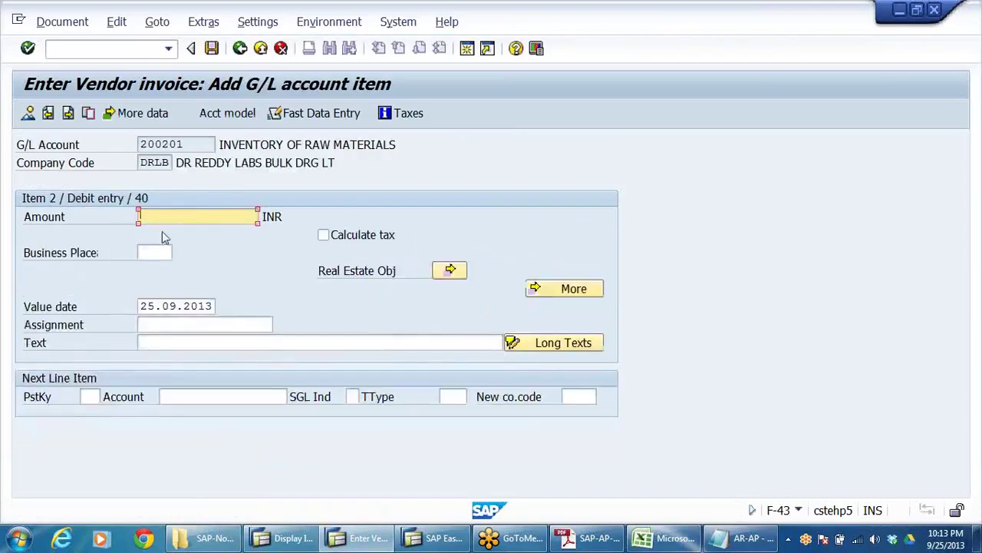
Step: Enter the amount 135000 INR and the text RAW MATERIALS PROCURED for the debit item, and proceed to the document overview
click(171, 219)
click(165, 230)
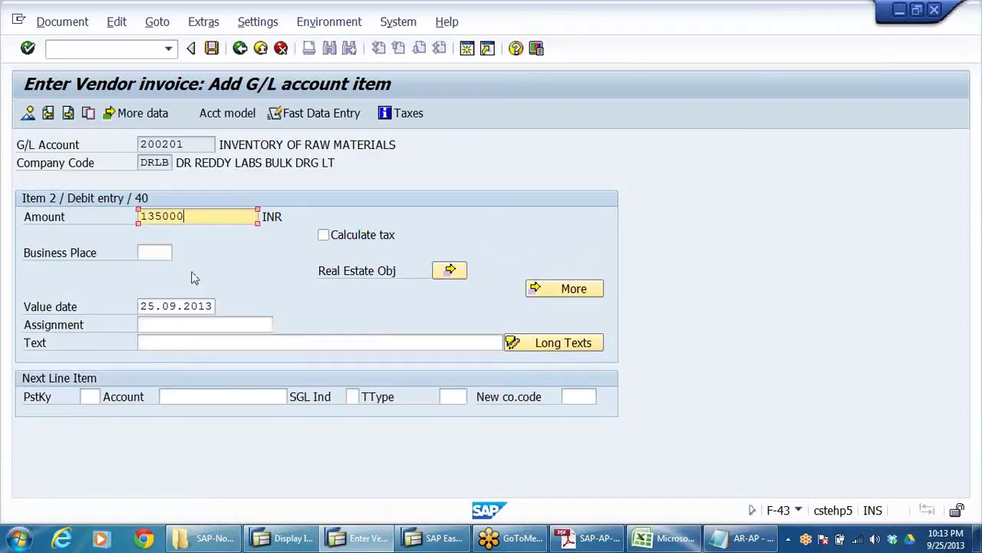
click(198, 343)
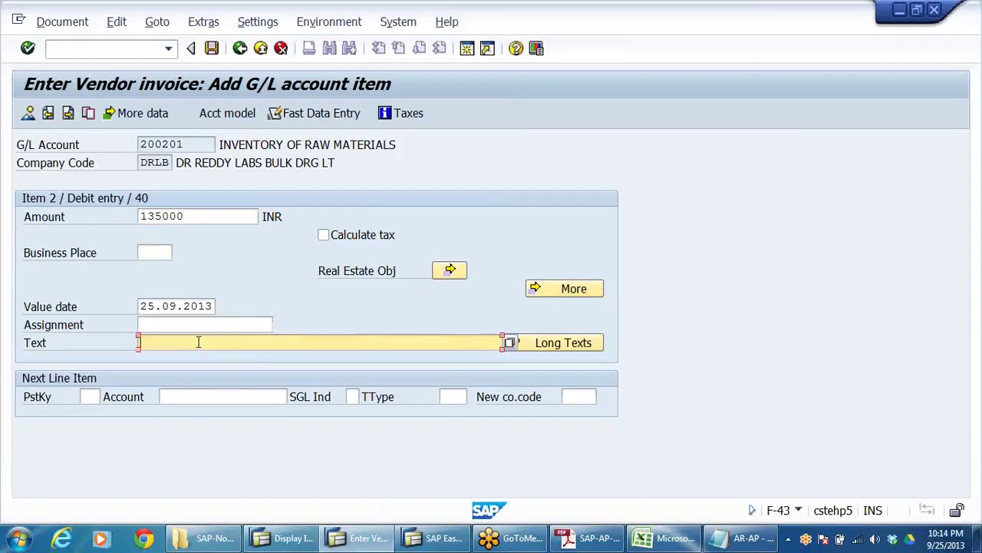
click(198, 342)
click(183, 358)
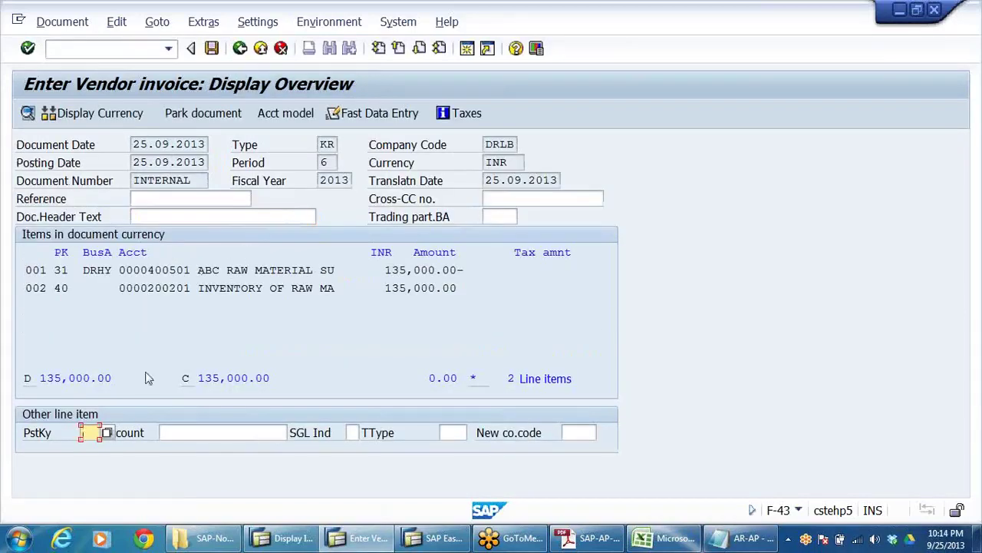
Step: Reopen the raw materials inventory item and assign business area DRHY in its coding block
click(144, 296)
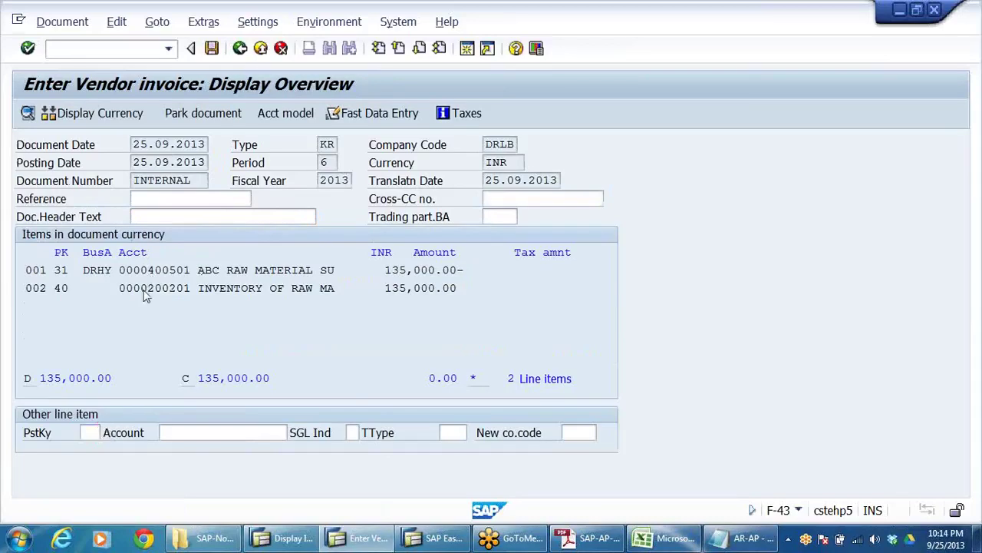
double_click(145, 295)
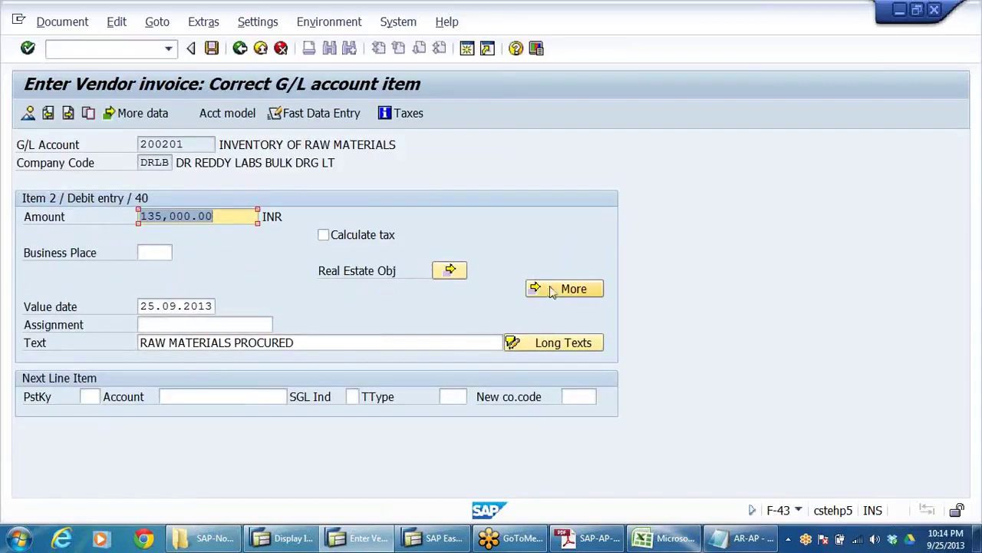
click(139, 251)
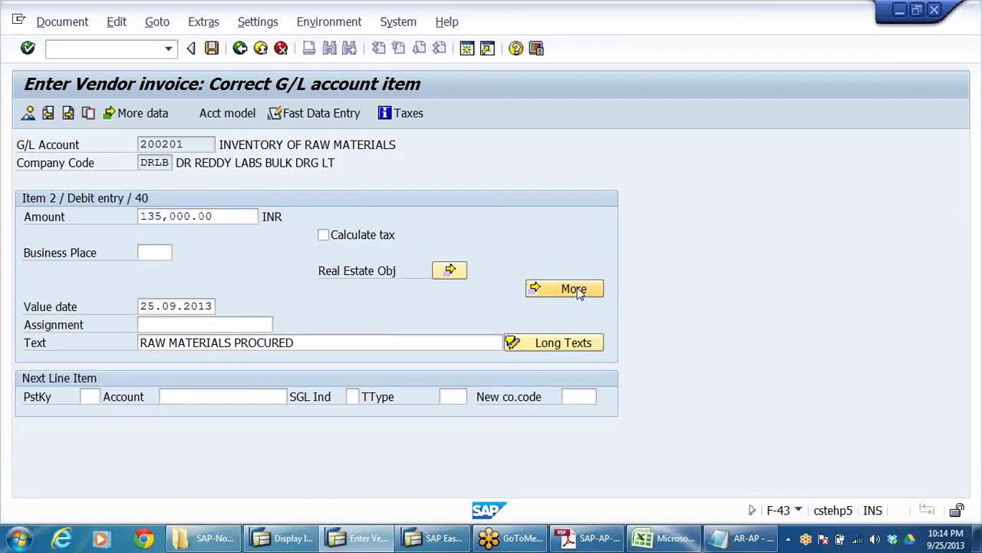
click(577, 291)
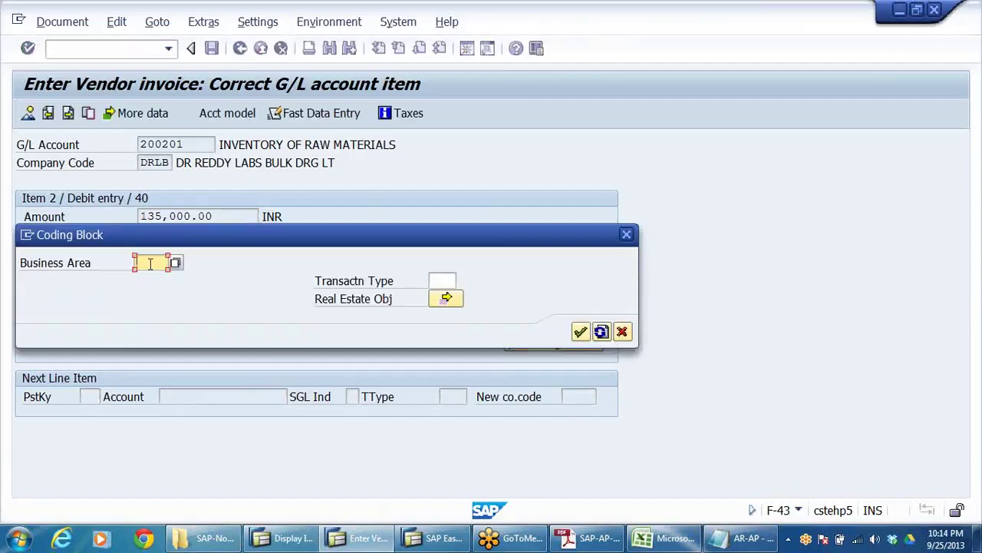
text(D)
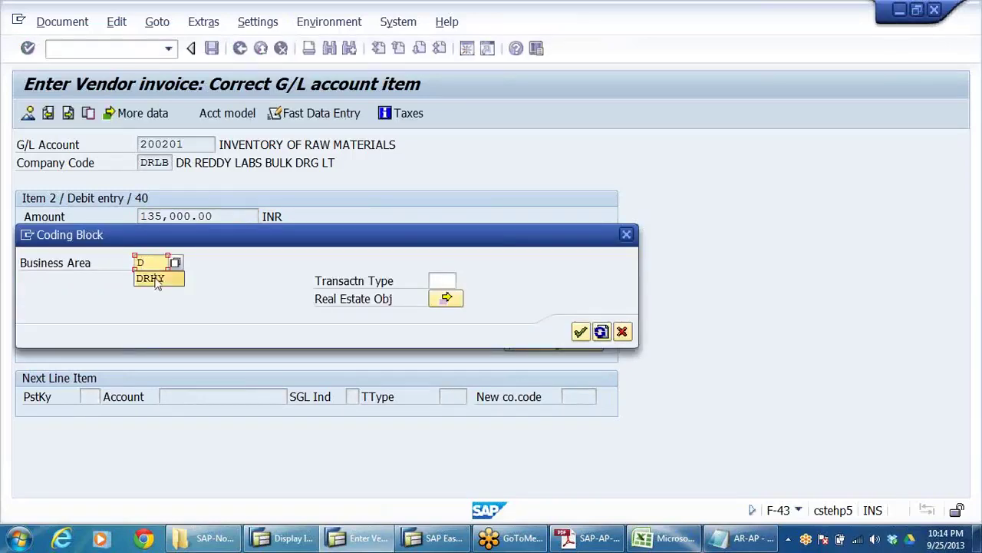
click(155, 279)
click(580, 330)
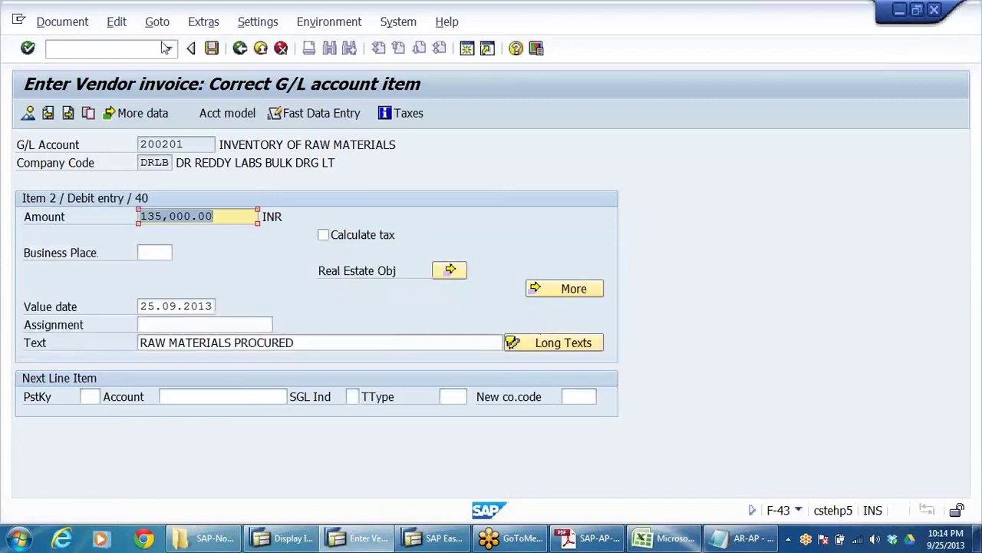
Step: Post the vendor invoice from the document overview and display the posted document
click(27, 113)
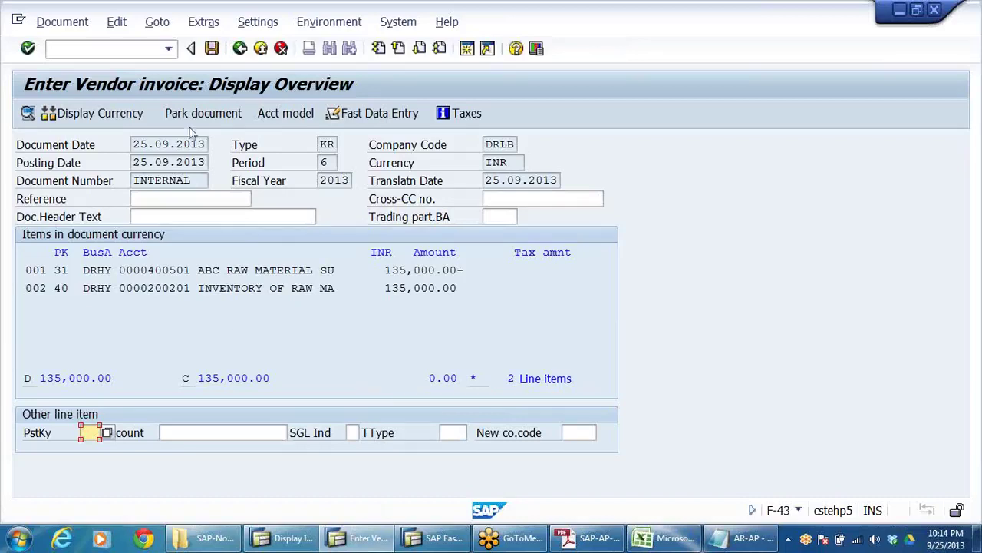
click(214, 49)
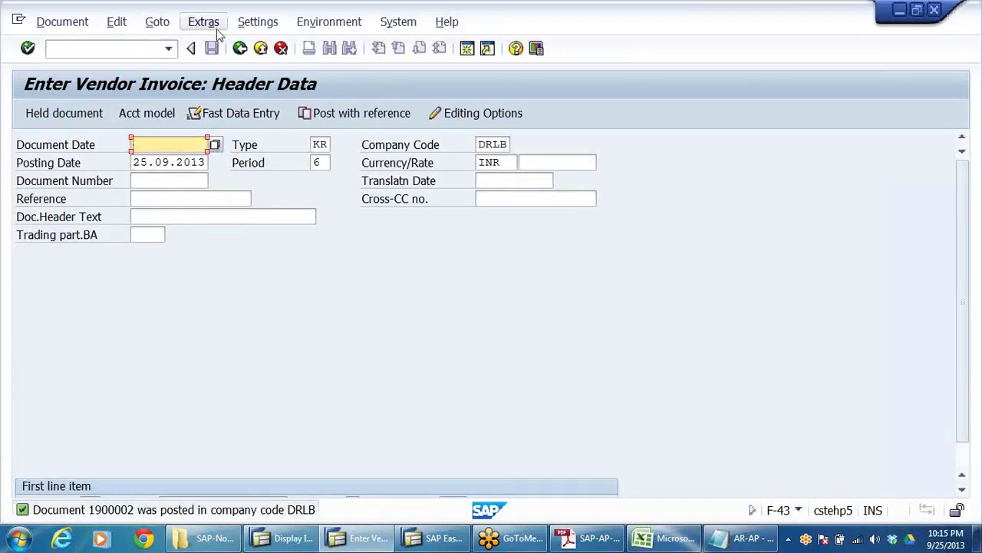
click(61, 23)
click(66, 80)
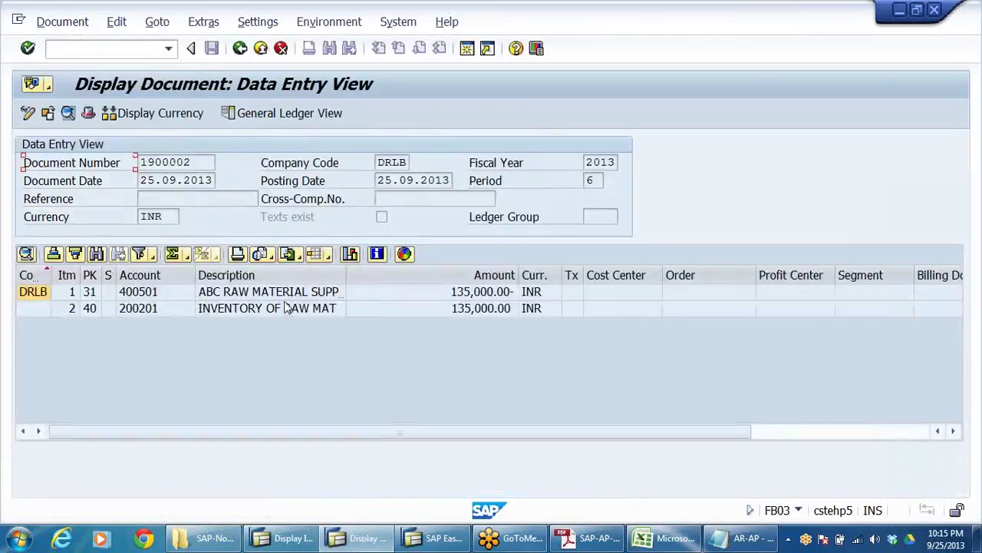
Step: Inspect the posted document's vendor and inventory line items, including its general ledger view
drag(347, 274, 412, 274)
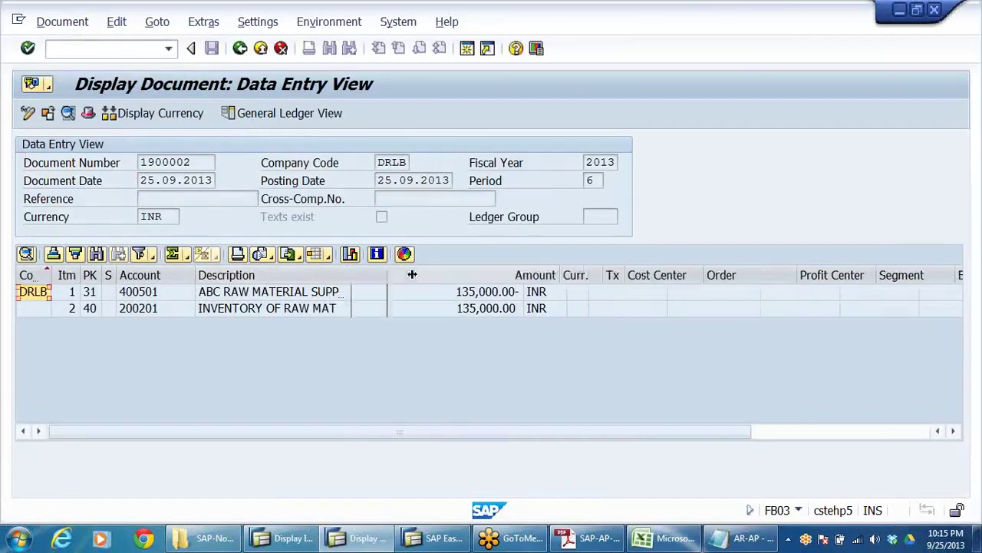
click(332, 299)
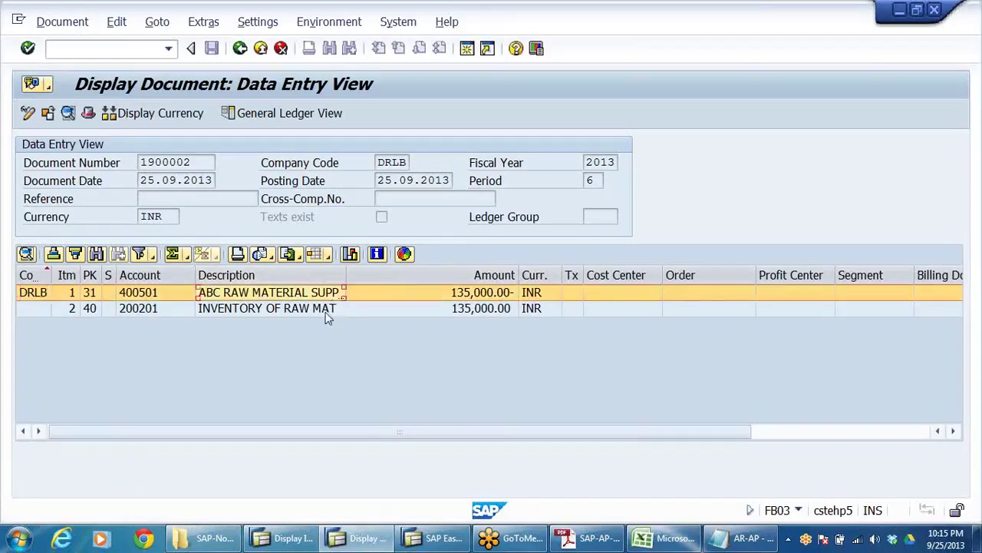
click(326, 311)
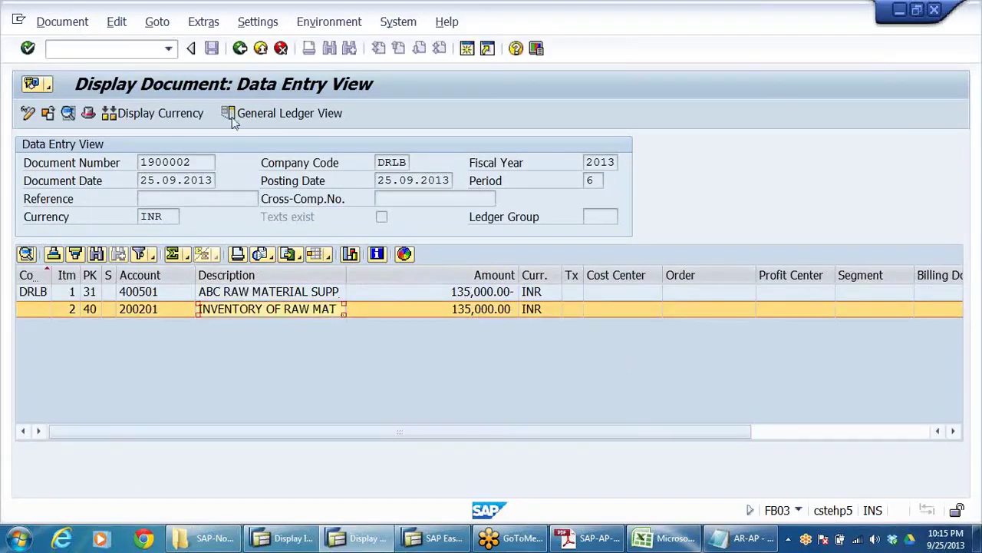
click(278, 113)
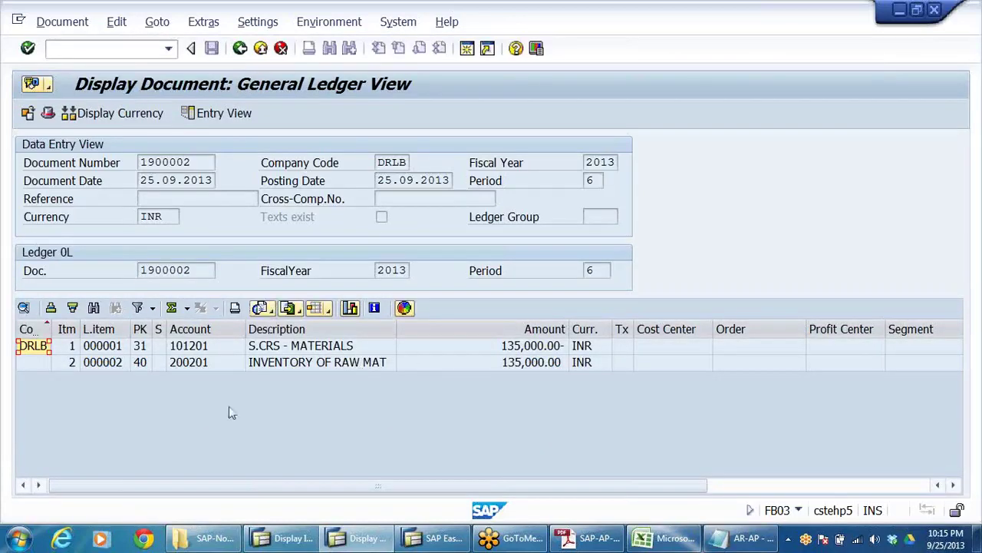
Step: Leave the posted document and the vendor invoice entry, discarding unsaved data, and expand the Account folder under Accounts Payable
click(261, 48)
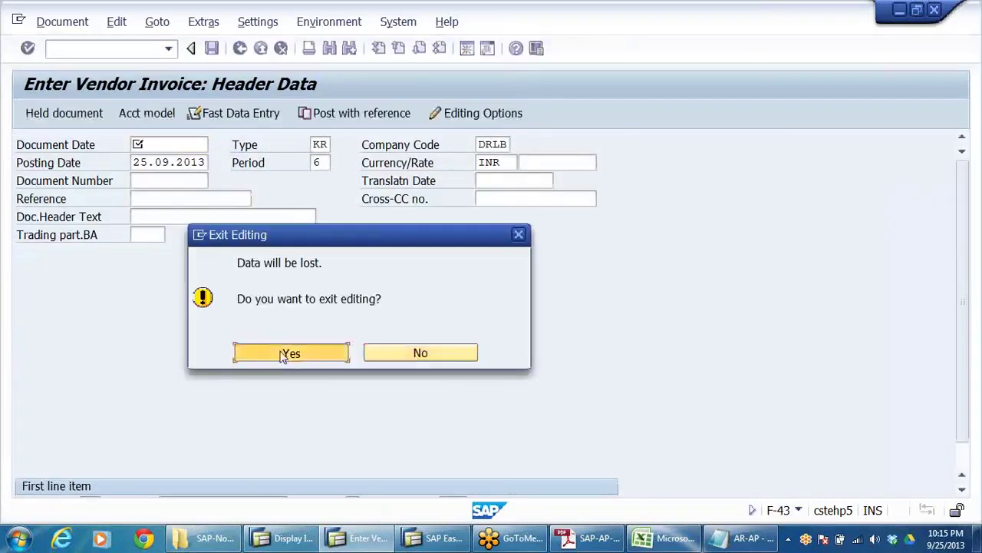
click(288, 352)
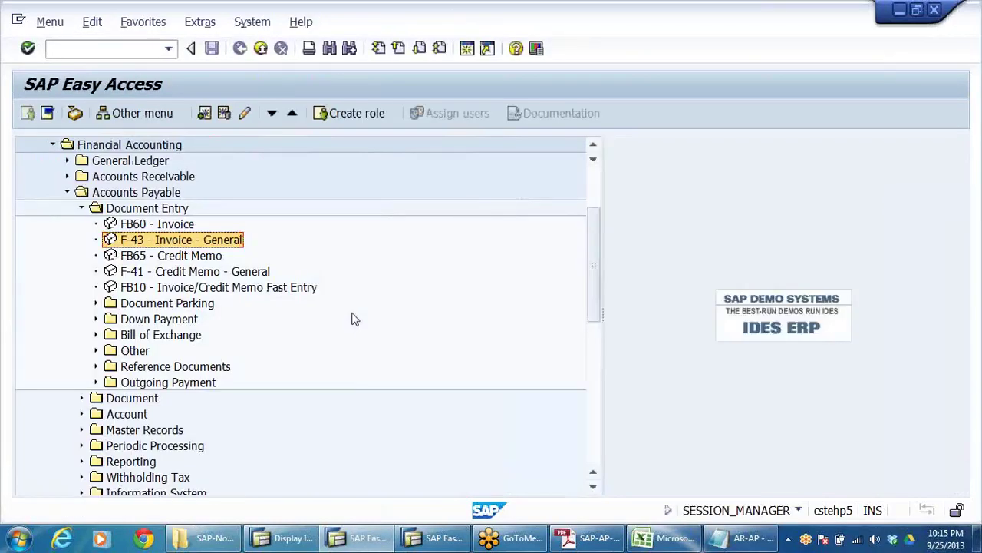
click(80, 209)
click(129, 242)
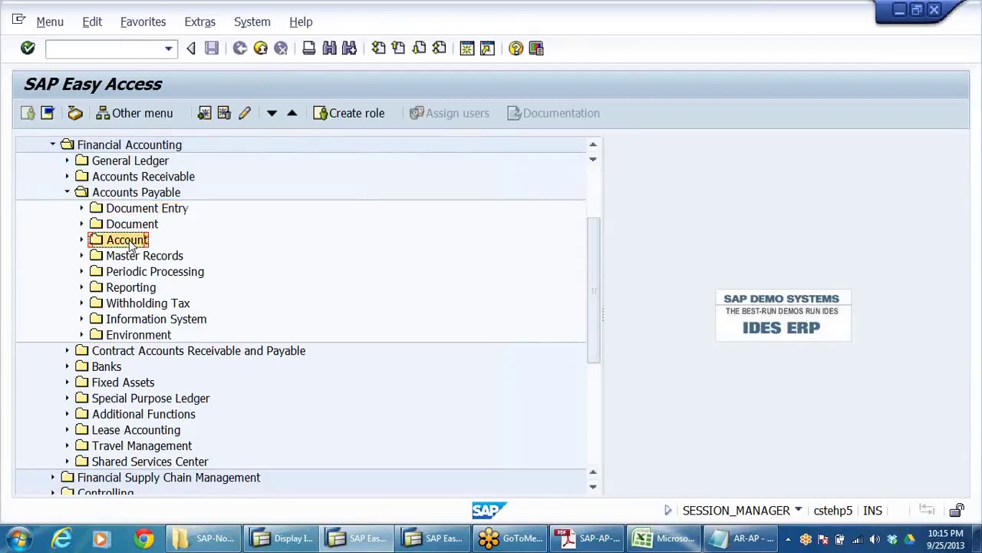
double_click(127, 241)
key(Down)
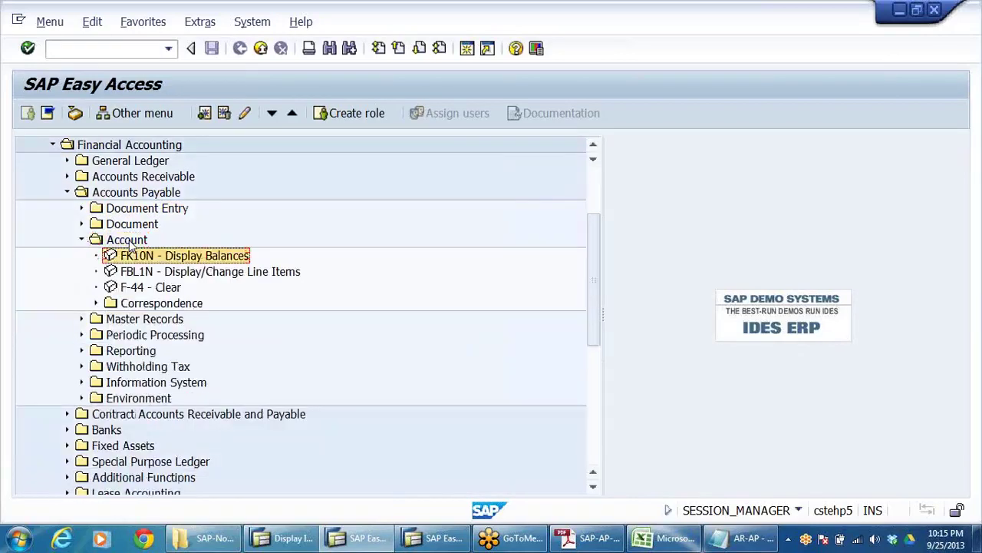
Step: Review the Accounting, Financial Accounting, Accounts Payable path and start the vendor balance display transaction FK10N from its Account folder
scroll(275, 231, up, 1)
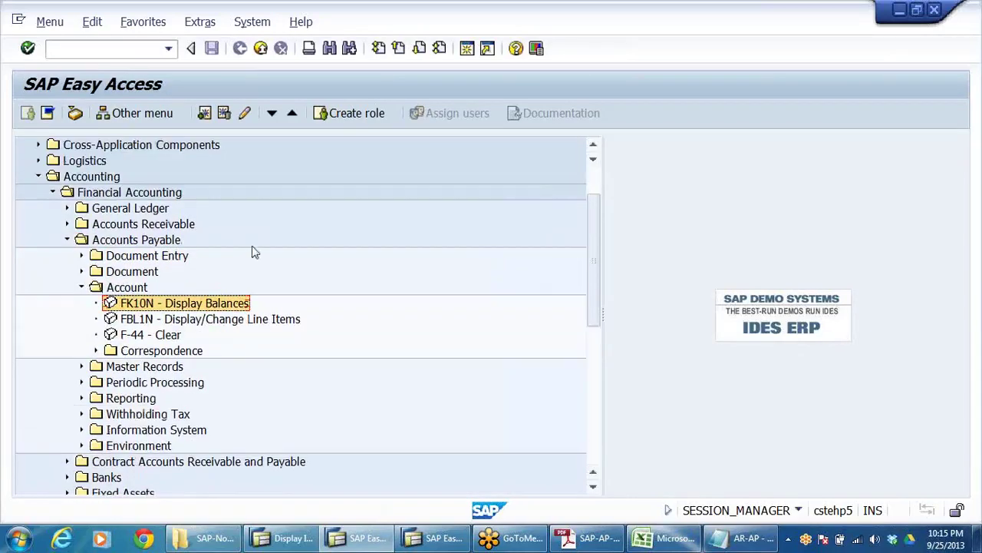
click(104, 178)
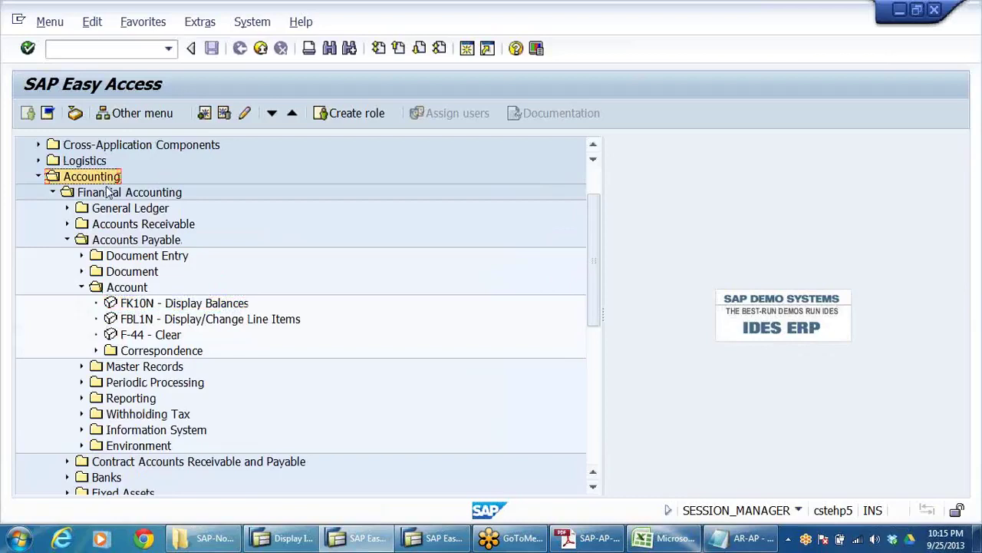
click(110, 194)
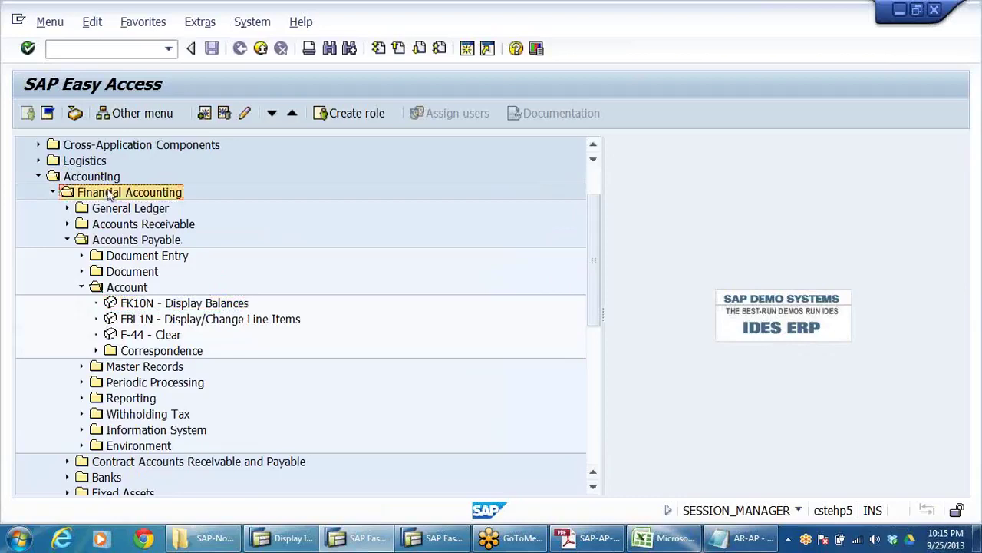
click(126, 241)
click(131, 259)
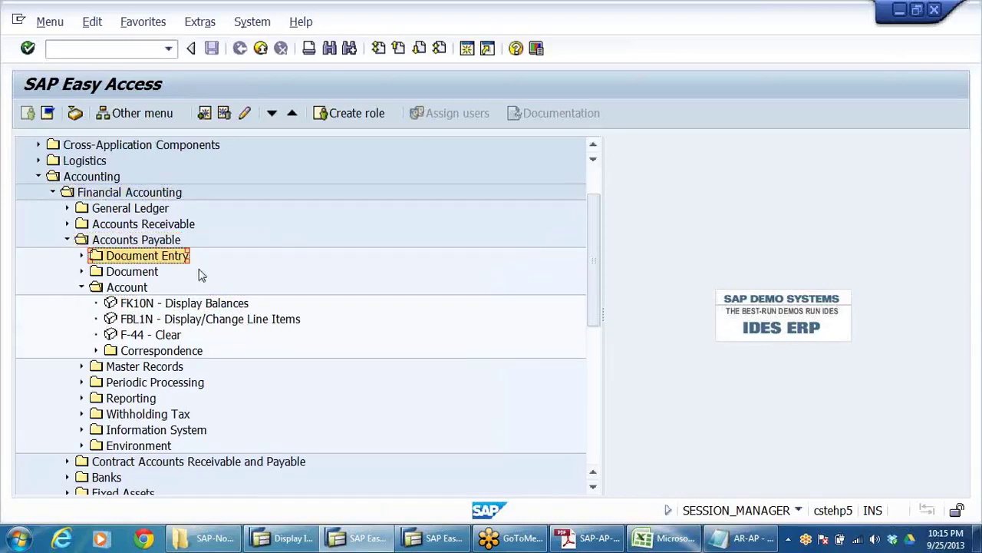
click(135, 290)
click(164, 311)
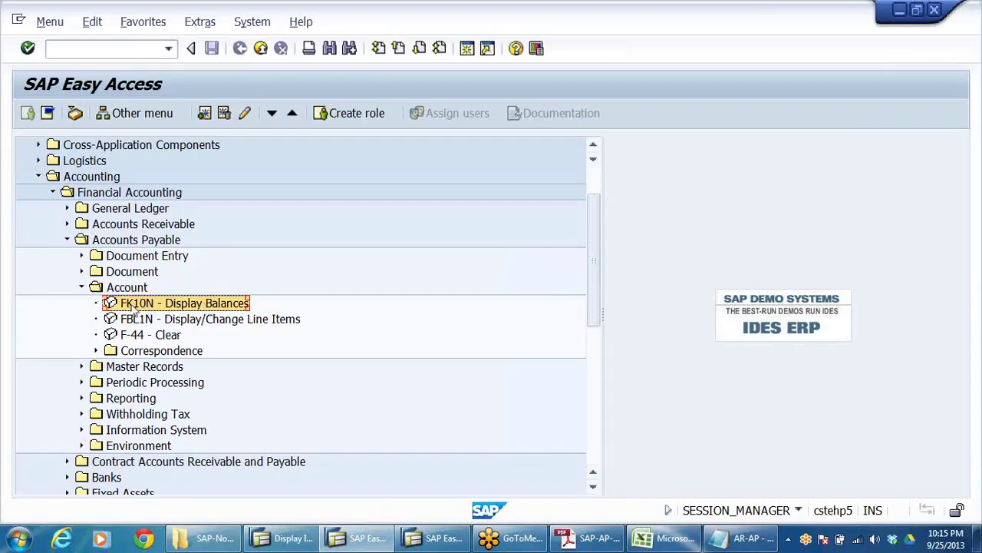
double_click(132, 306)
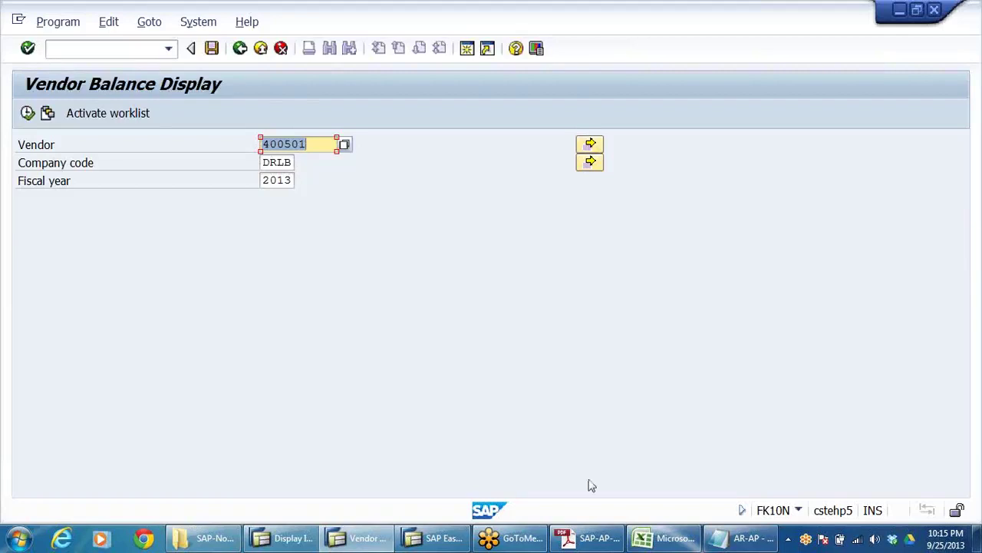
Step: Switch to the DRL_GRP Excel workbook and record DISPLAY OF GL A/C in C47 with FS10N in D47 of the ACCTS PAYBLS sheet
click(666, 537)
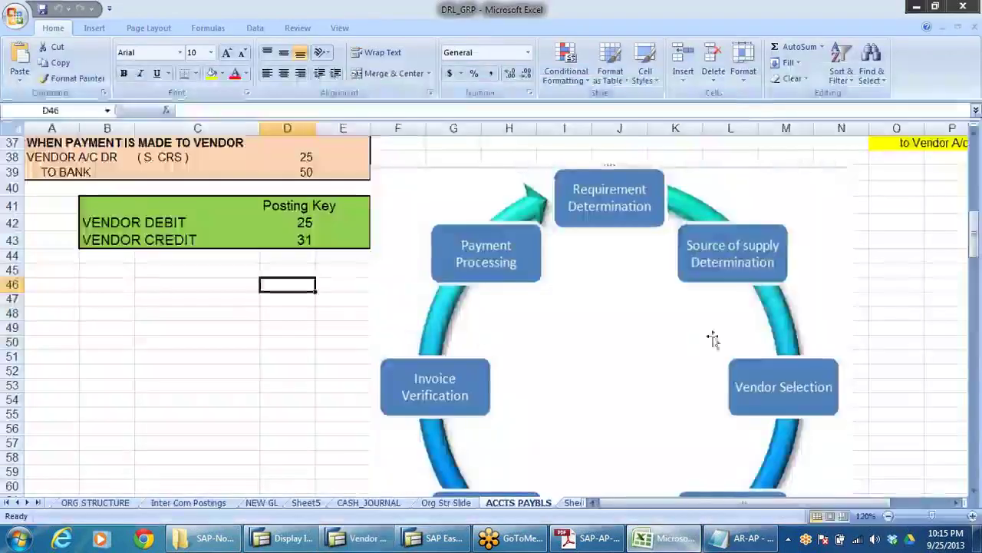
drag(836, 502, 875, 486)
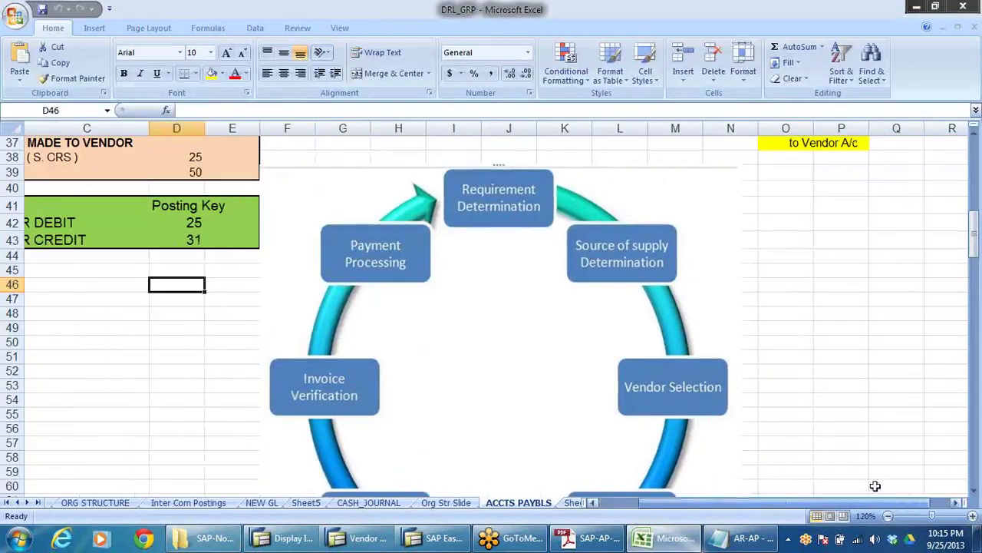
click(772, 208)
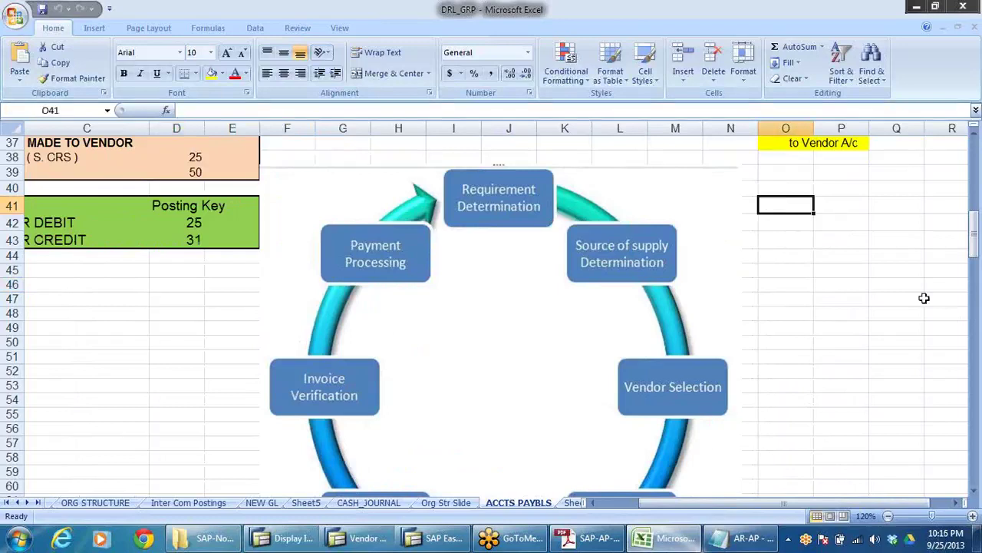
click(32, 301)
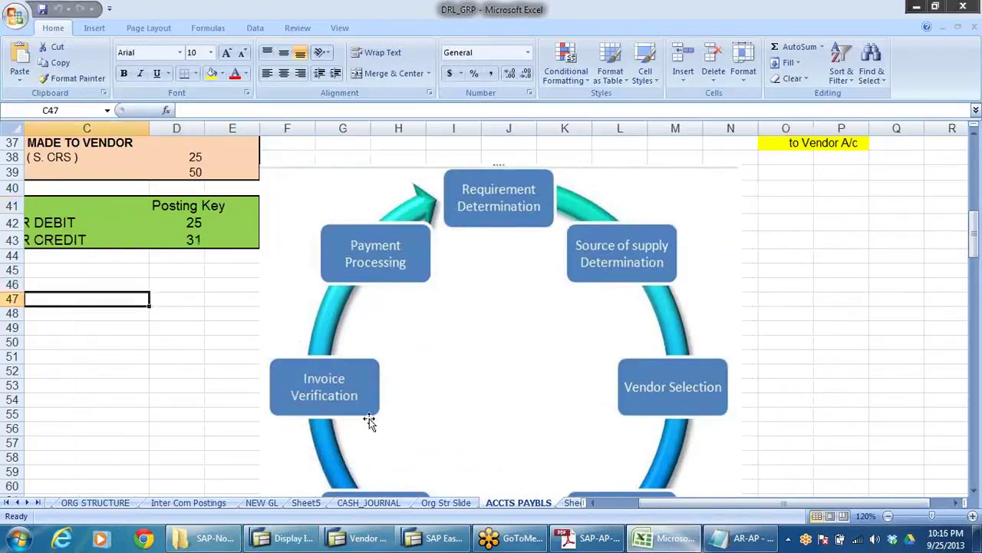
text(DISPLA)
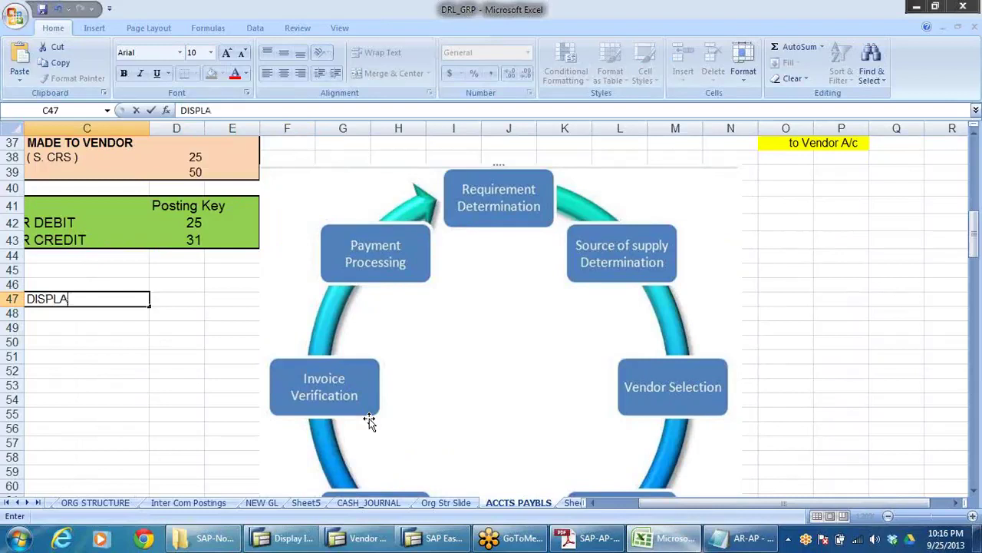
text(Y OF GL A/C)
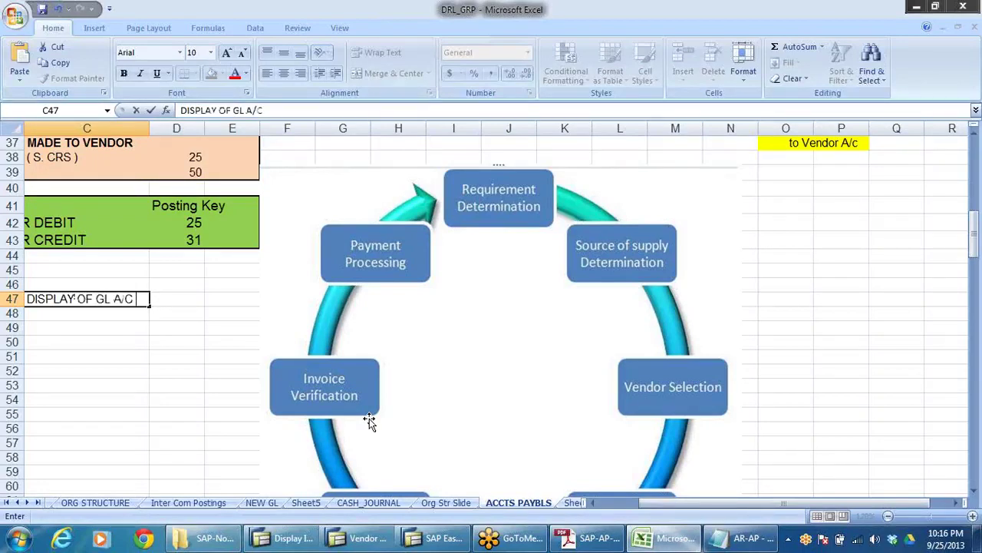
click(195, 302)
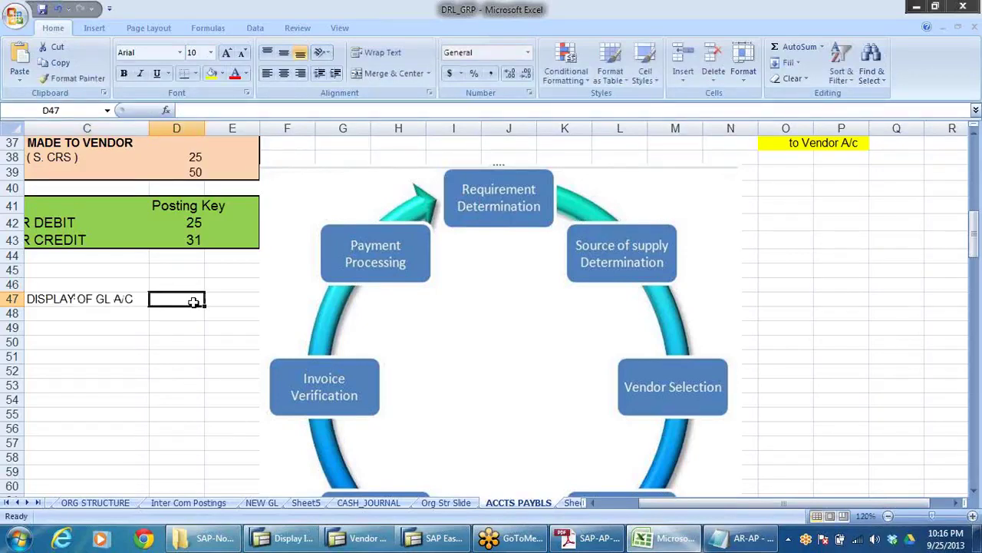
text(FS10N)
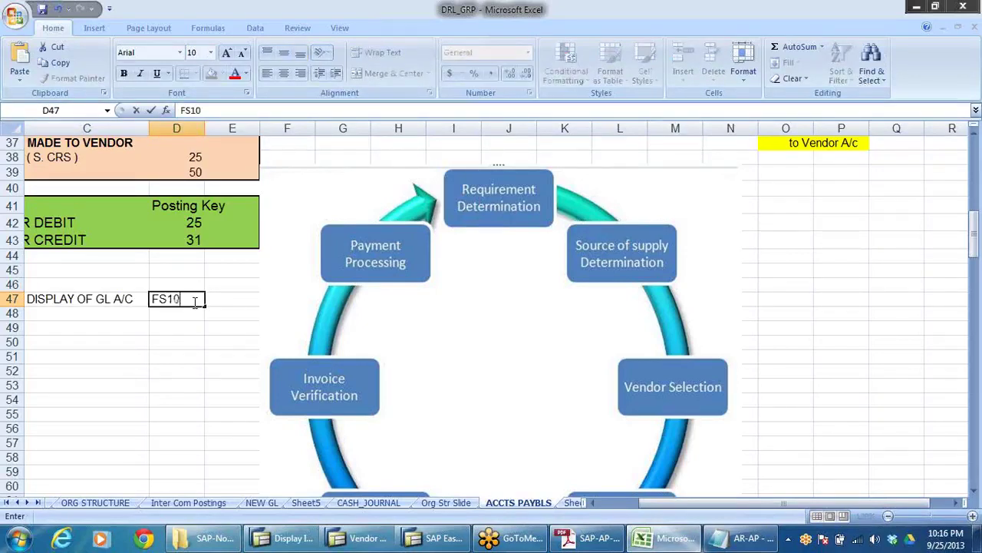
Step: Record DISPLAY OF CUST A/C in cell C48 with the transaction code FD10N in D48
click(111, 318)
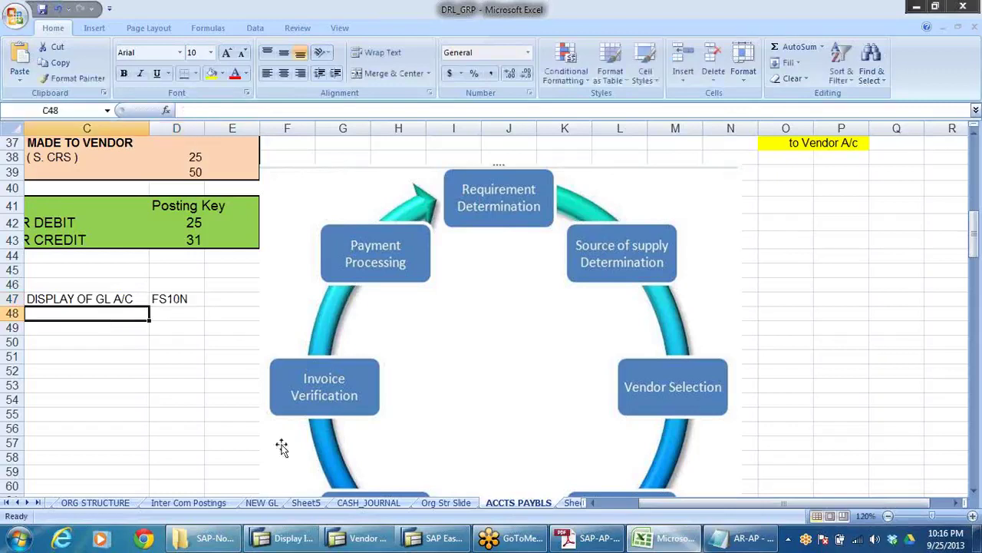
text(DIS)
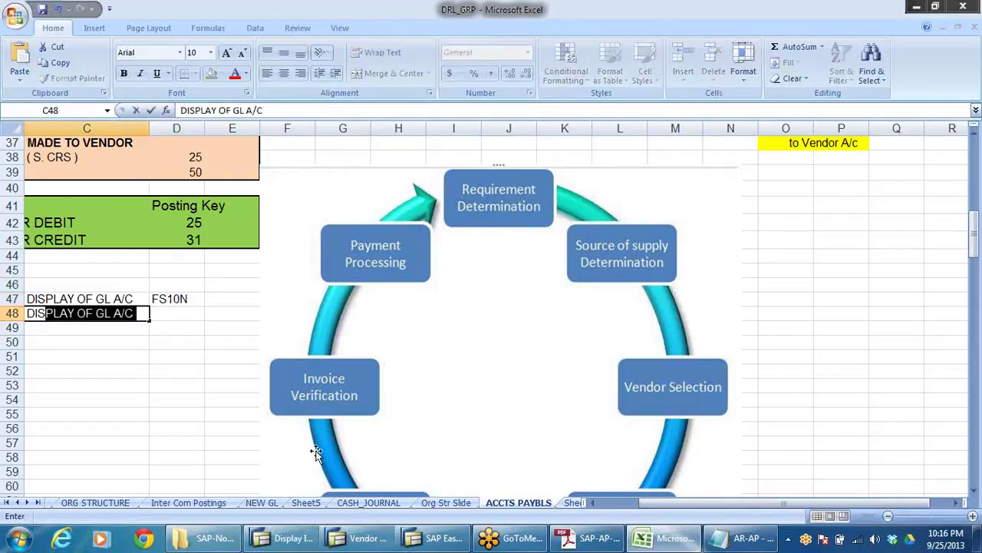
text(PLAY OF CUS)
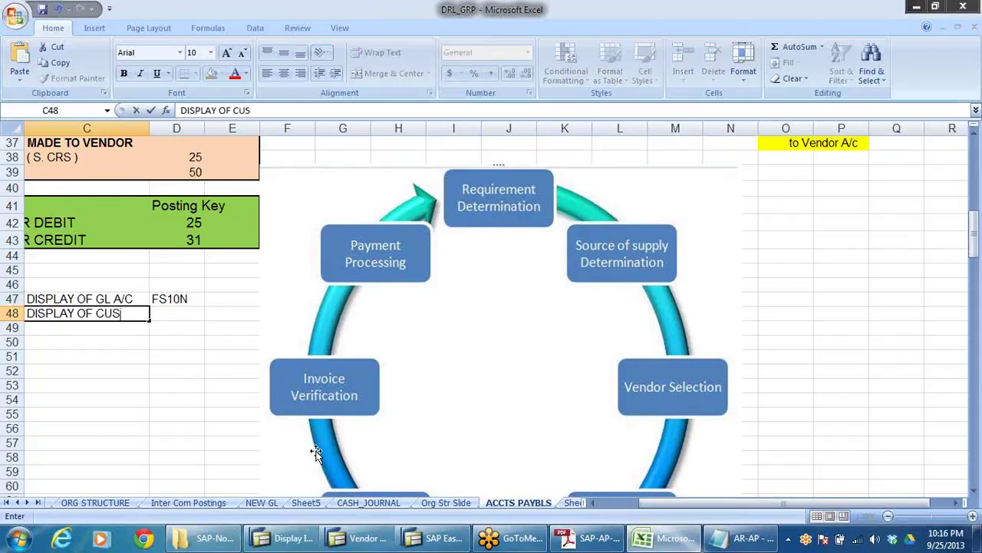
text(T A/C)
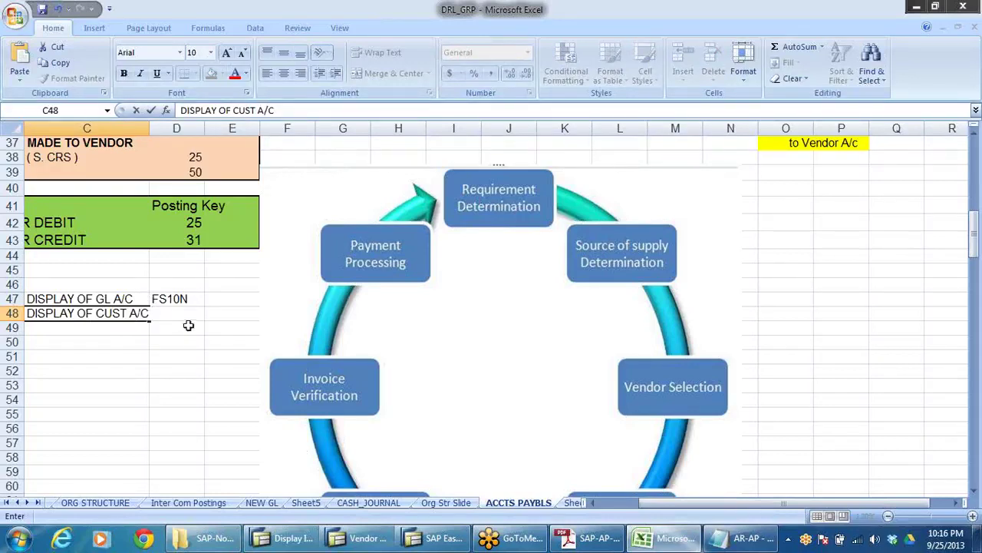
click(164, 353)
click(171, 313)
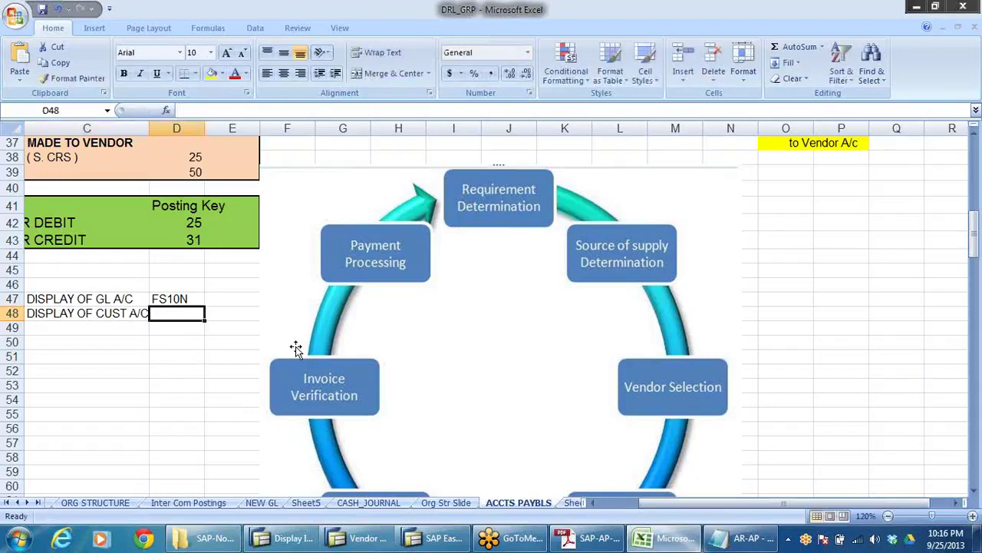
text(FD1)
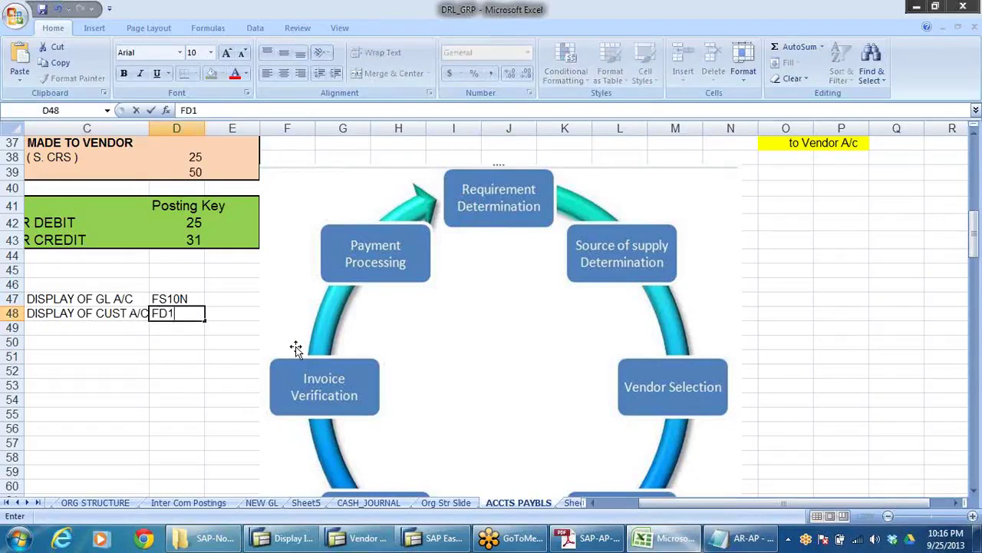
text(0N)
click(142, 384)
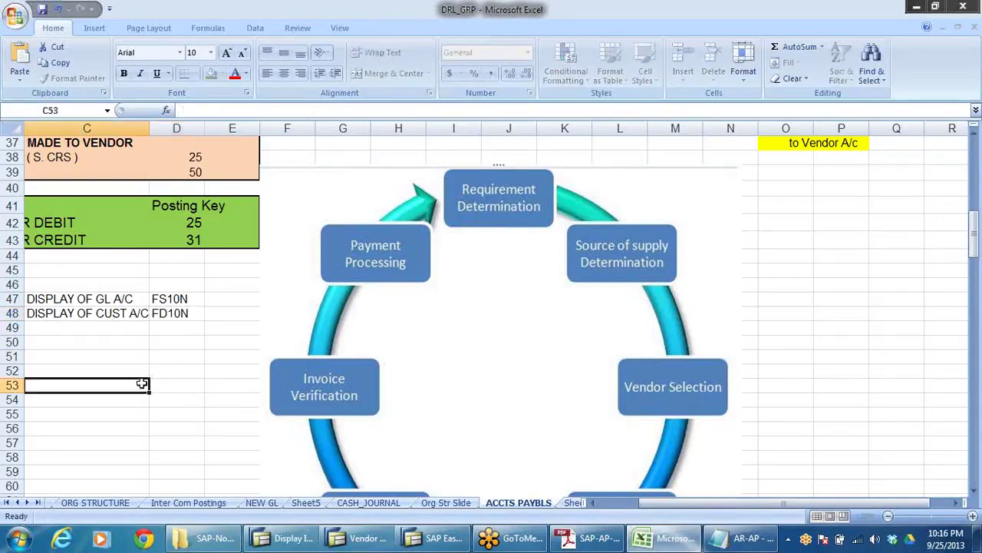
Step: Record DISPLAY OF VENDOR A/C in cell C49 with the transaction code FK10N in D49
click(39, 328)
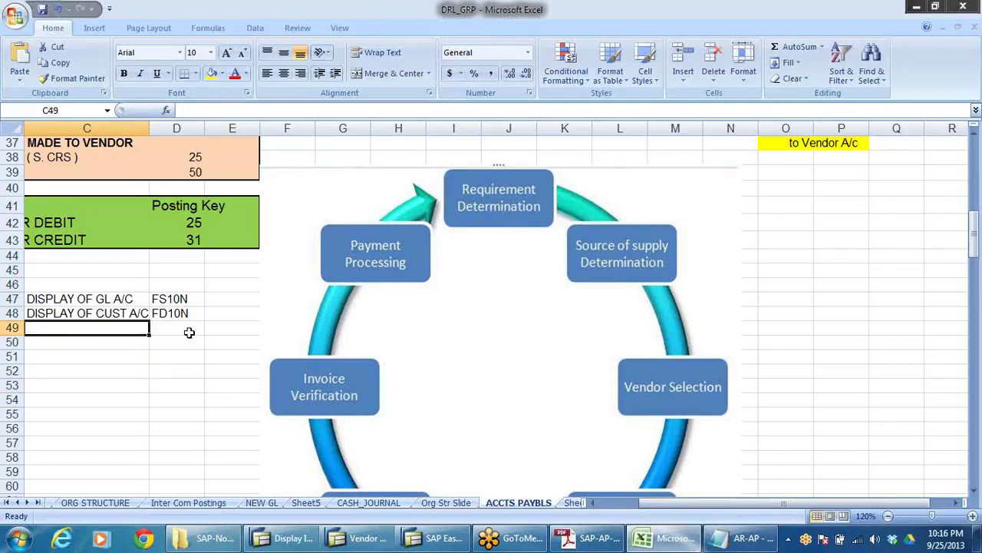
text(DISPLA)
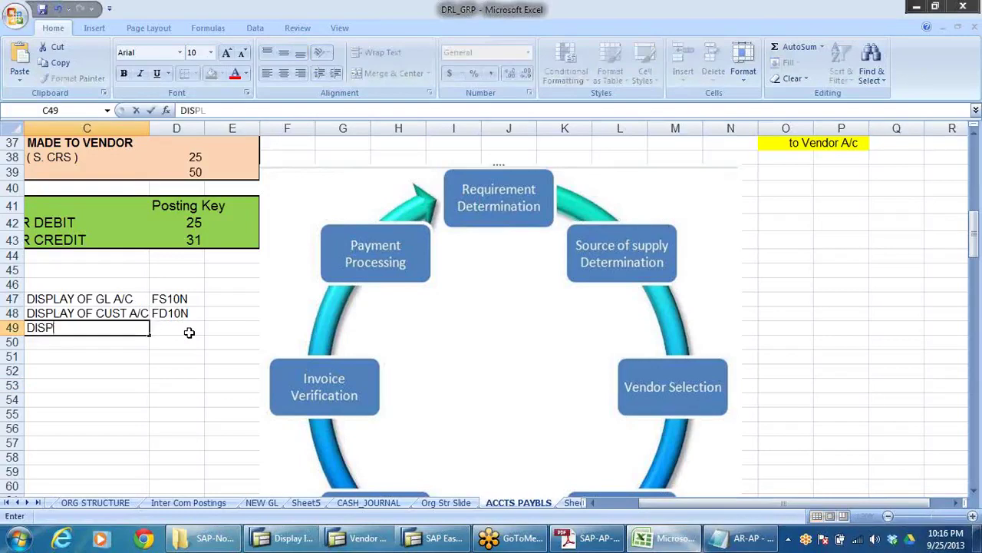
text(Y OF VEN)
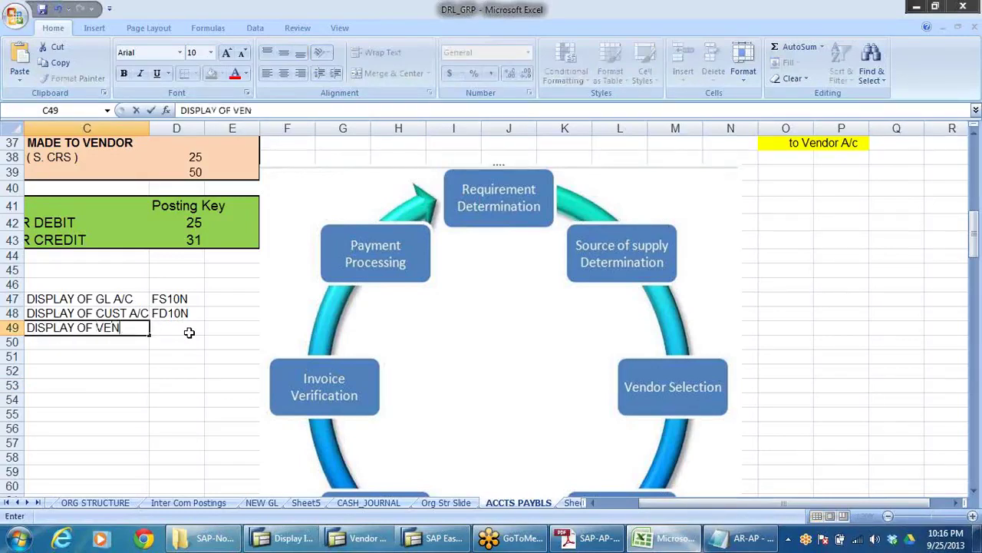
text(DOR A/C)
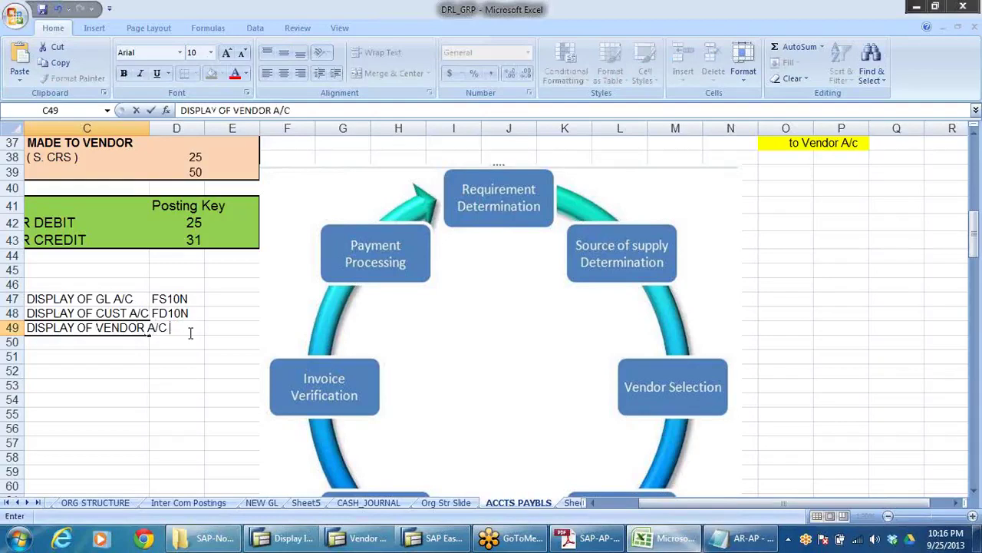
click(173, 384)
click(97, 344)
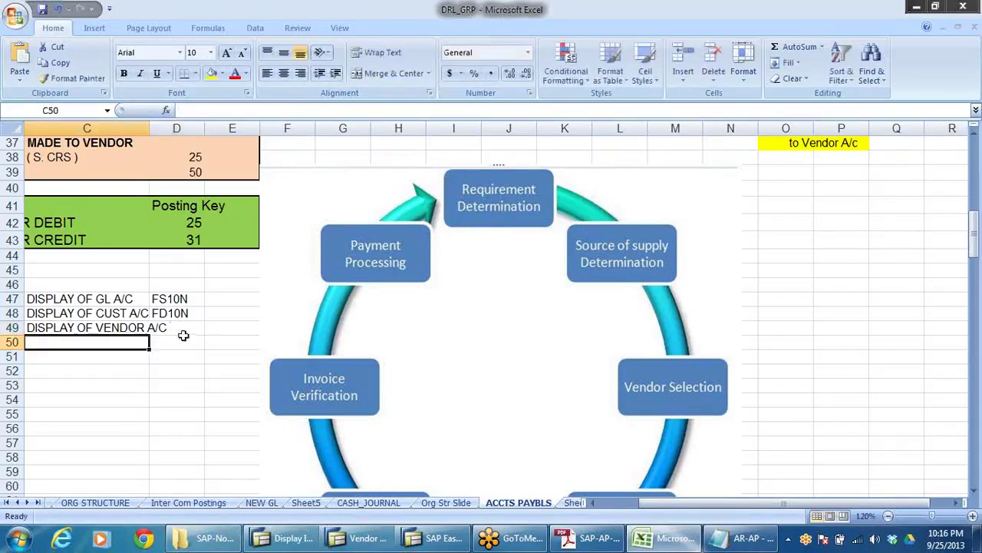
drag(182, 337, 188, 329)
click(181, 327)
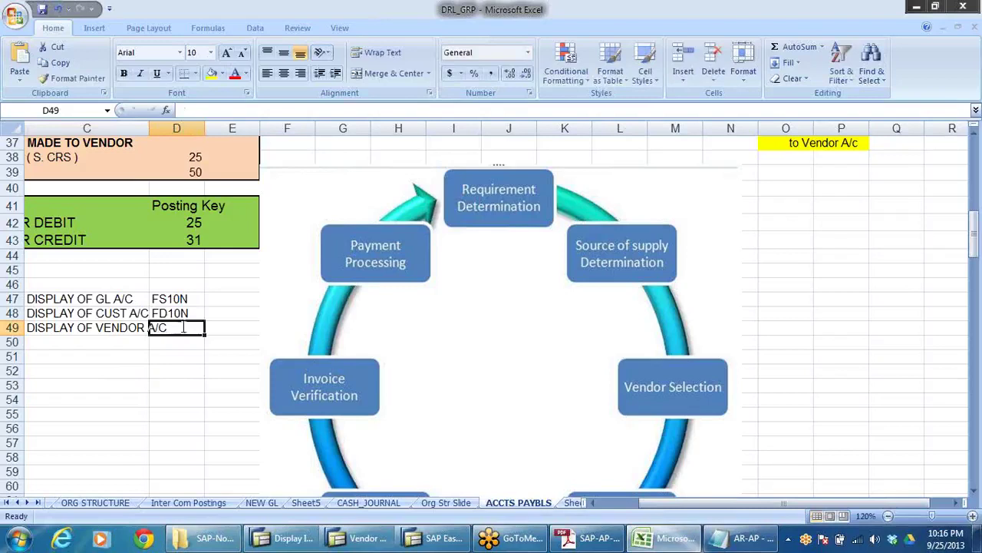
text(FK)
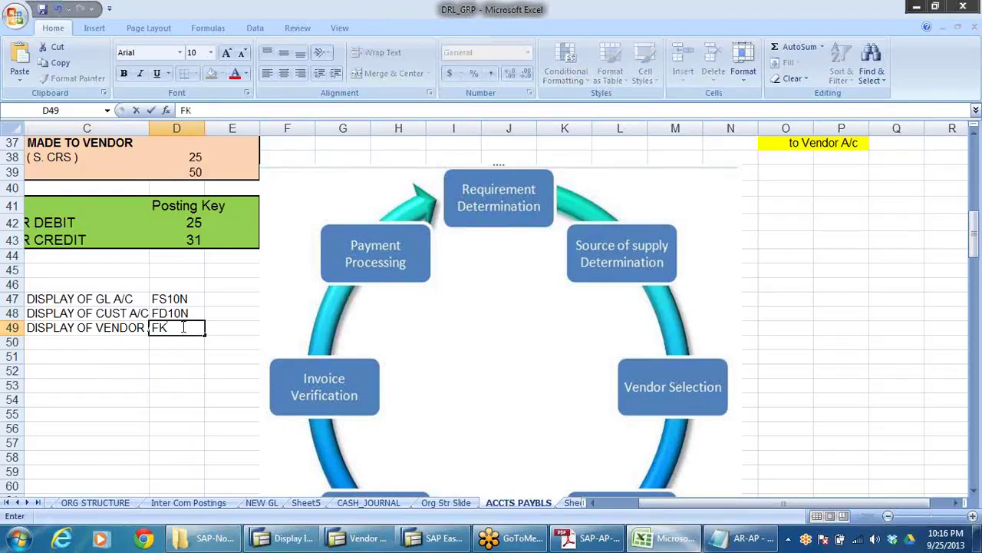
text(10N)
click(208, 398)
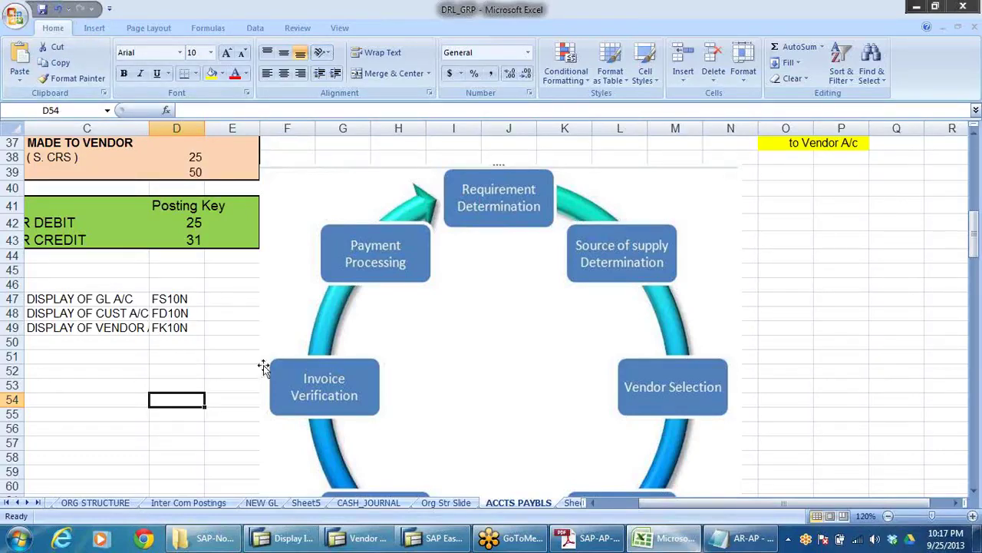
Step: Switch back to SAP and run the balance display for the preset vendor in company code DRLB, fiscal year 2013
key(alt+Tab)
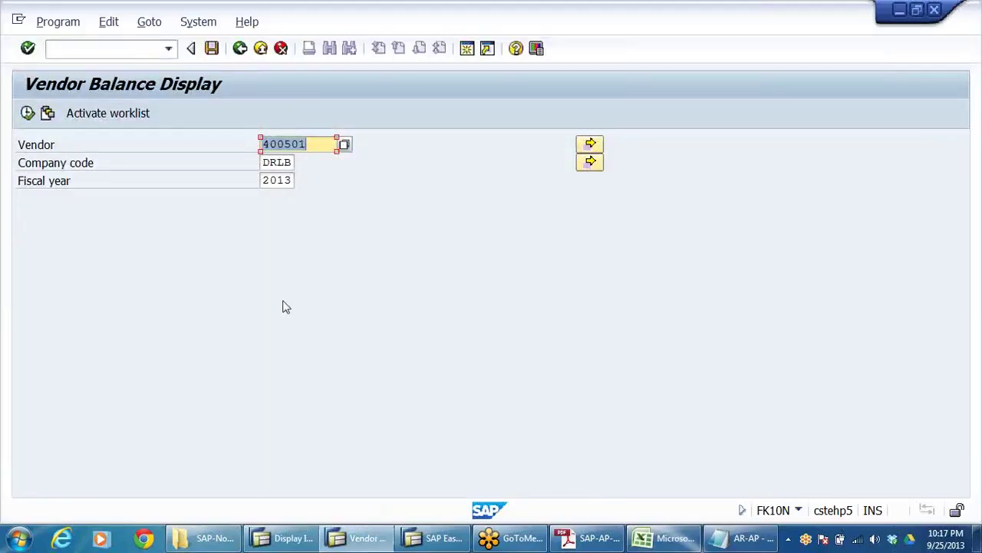
click(27, 112)
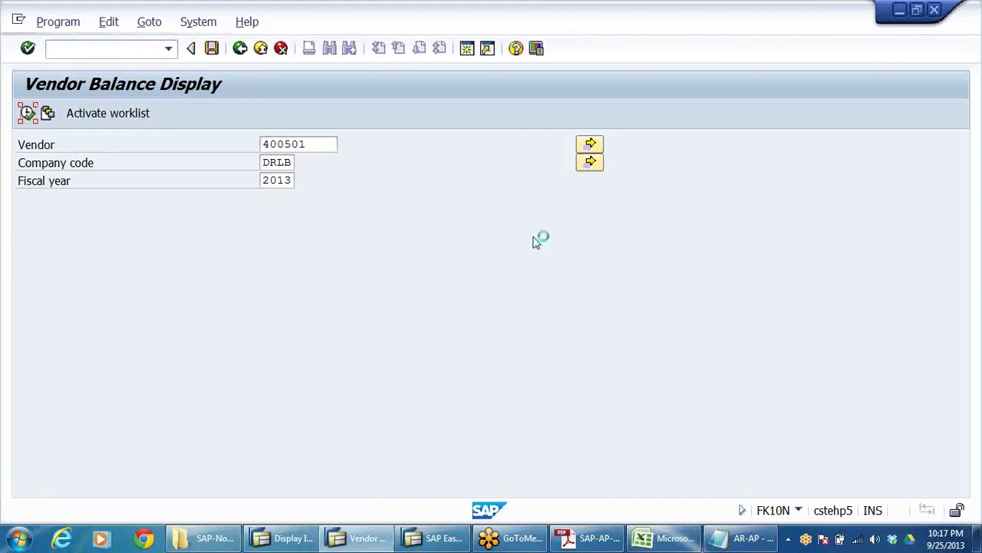
Step: Open the vendor line items behind the period 6 credit amount in the balance display
click(305, 392)
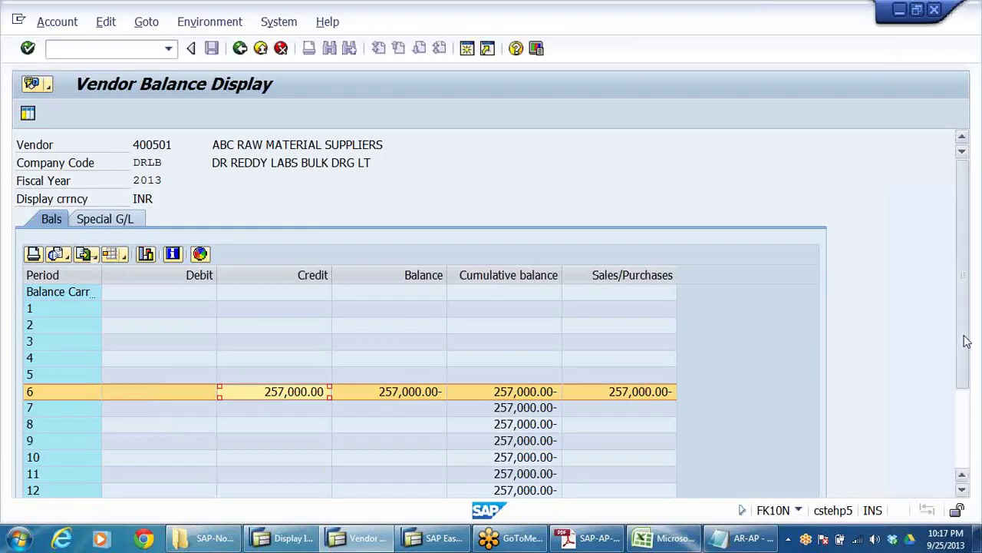
drag(965, 340, 966, 430)
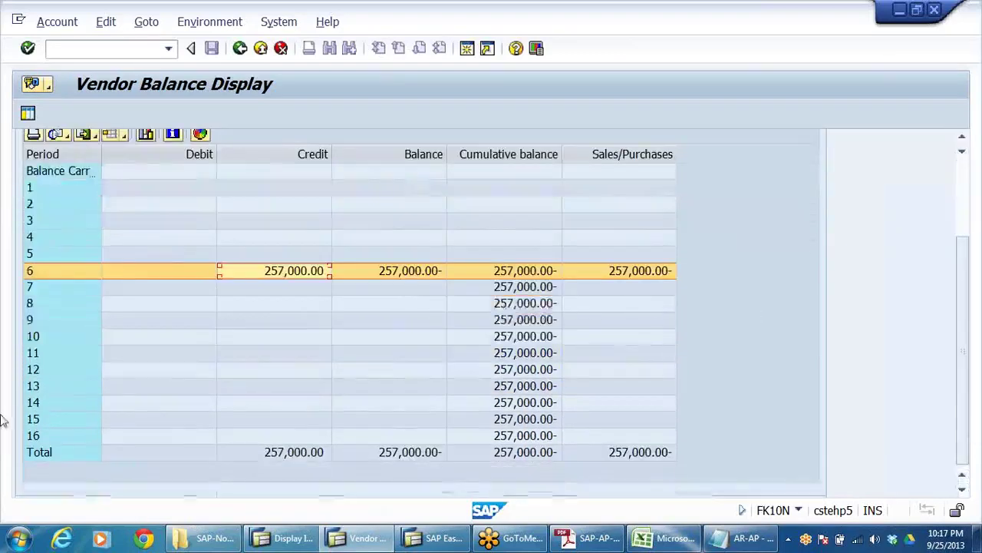
click(43, 273)
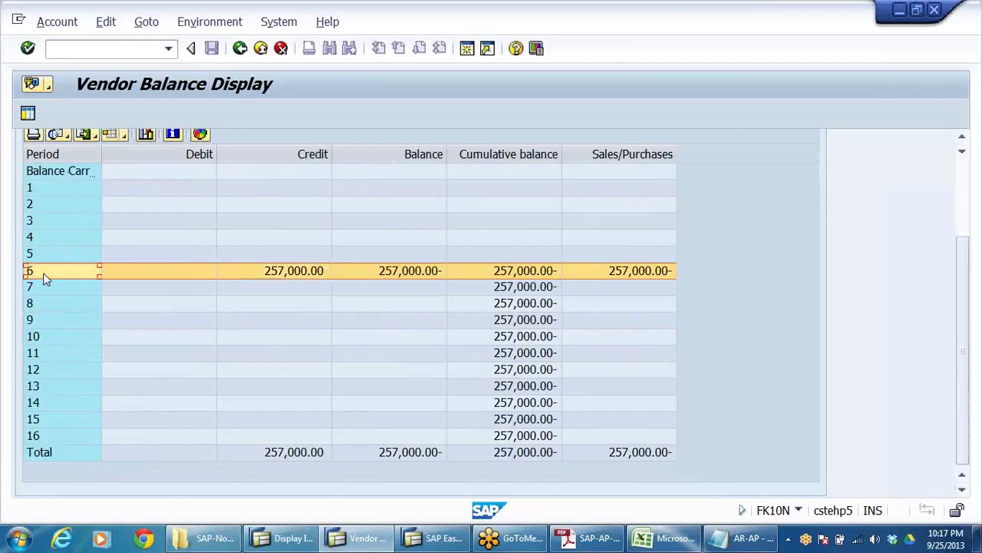
click(293, 273)
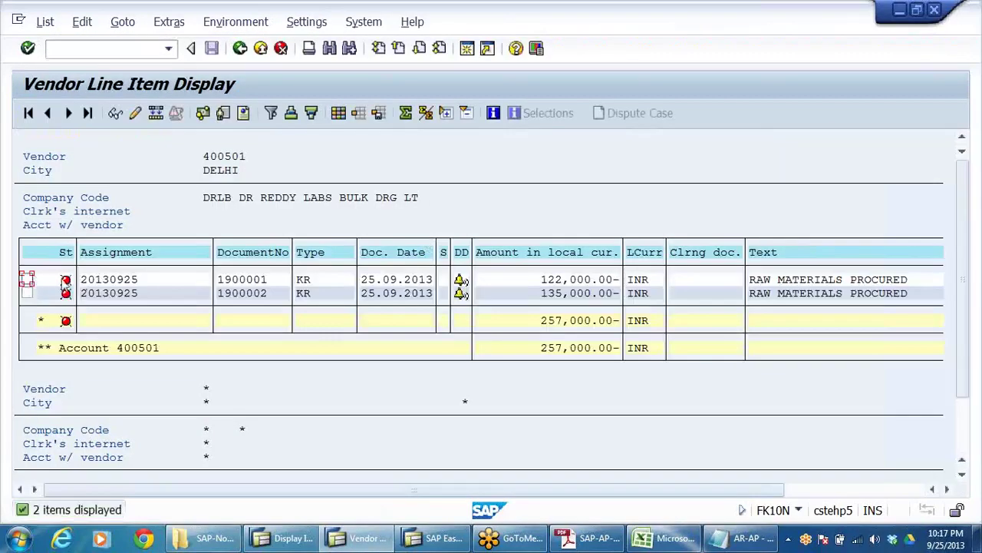
Step: Turn on the legend in the vendor line item list and check the status and due date symbols of both invoices
click(306, 23)
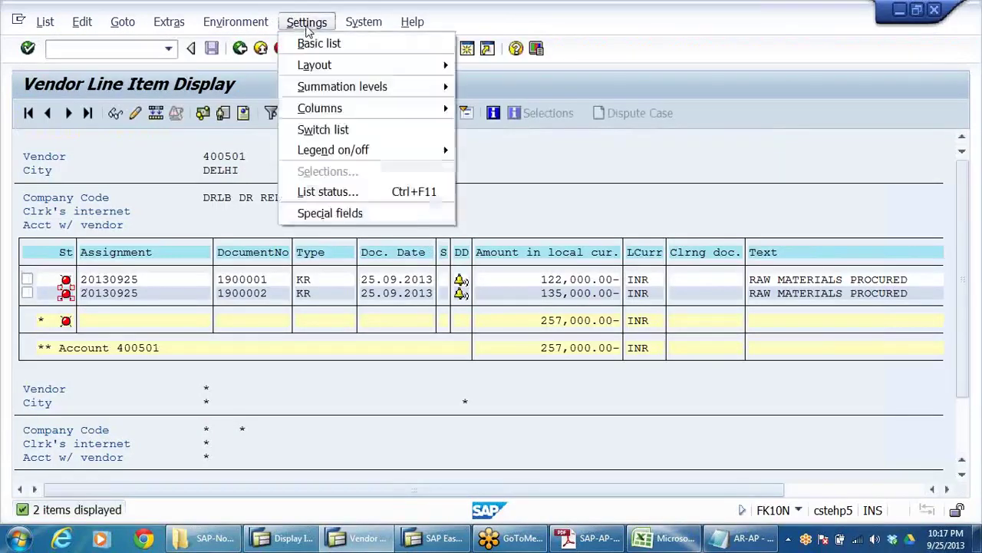
mouse_move(308, 95)
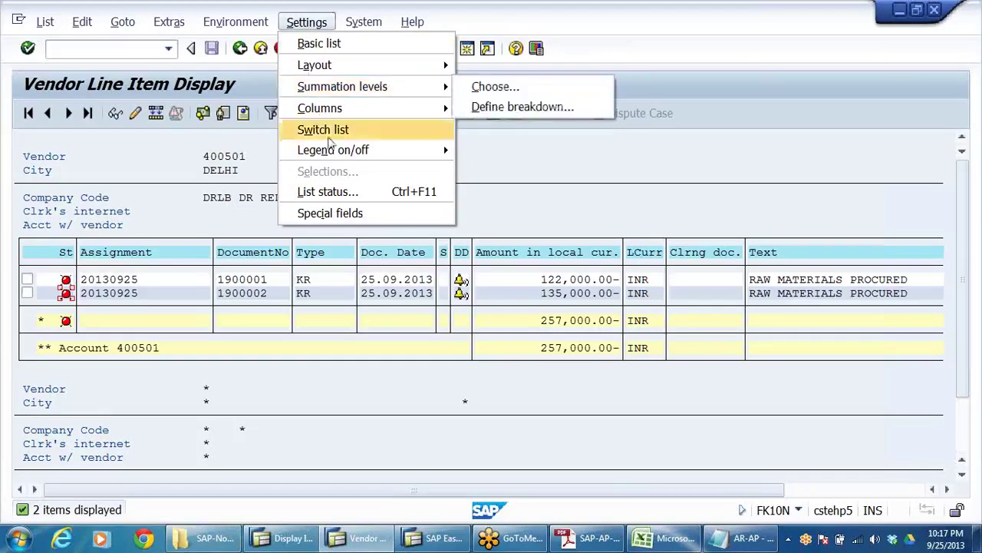
mouse_move(368, 150)
click(492, 154)
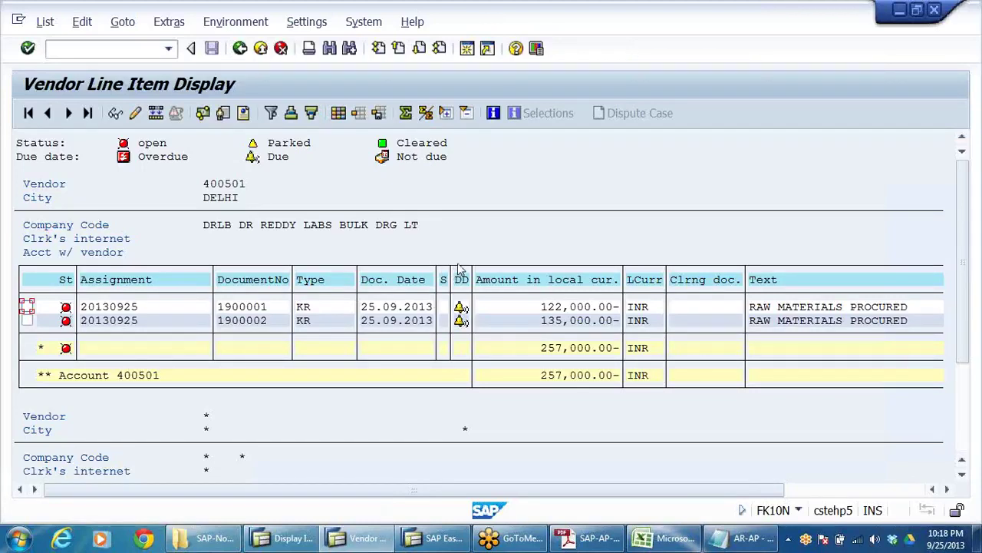
mouse_move(460, 309)
mouse_move(66, 321)
Step: Leave the line item list and the vendor balance display, returning to the SAP Easy Access menu
click(260, 49)
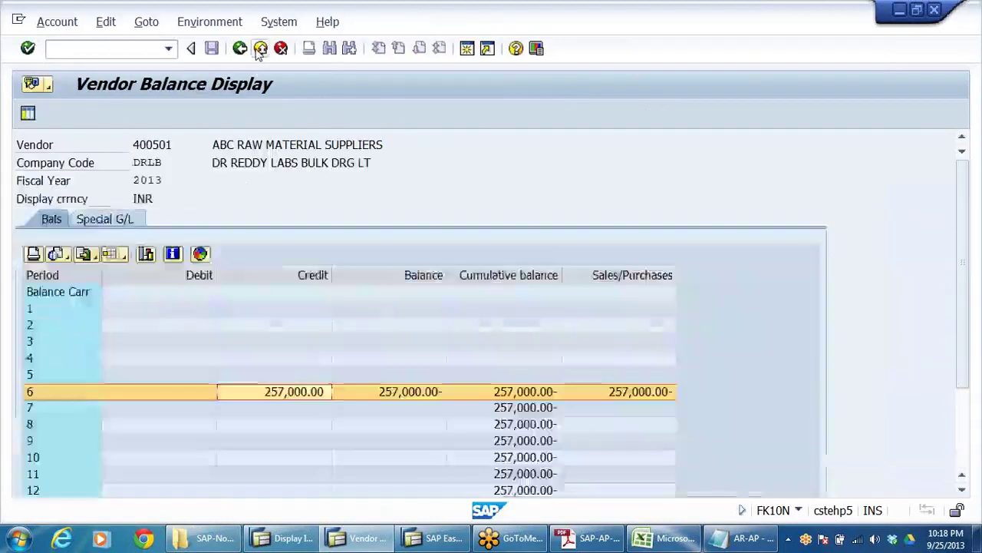
click(260, 49)
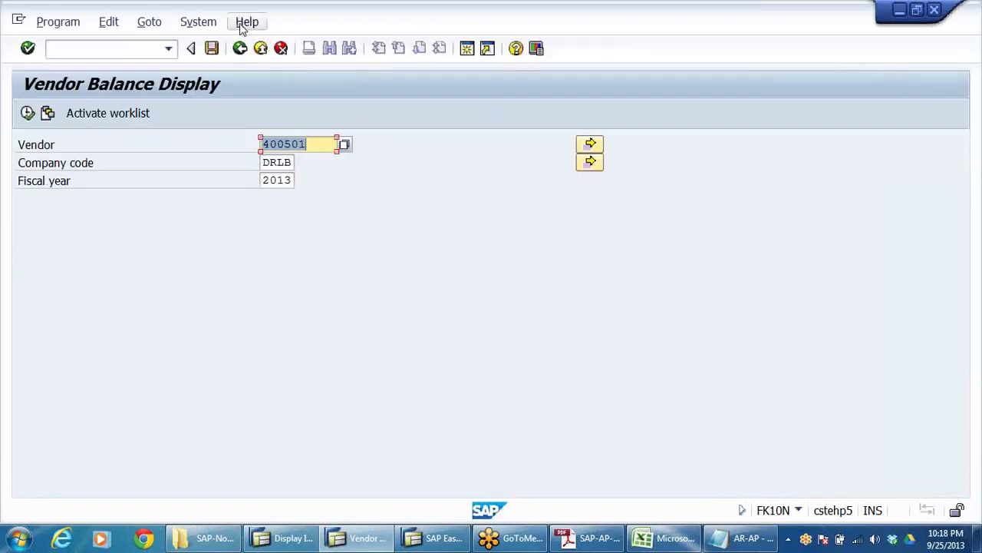
click(260, 49)
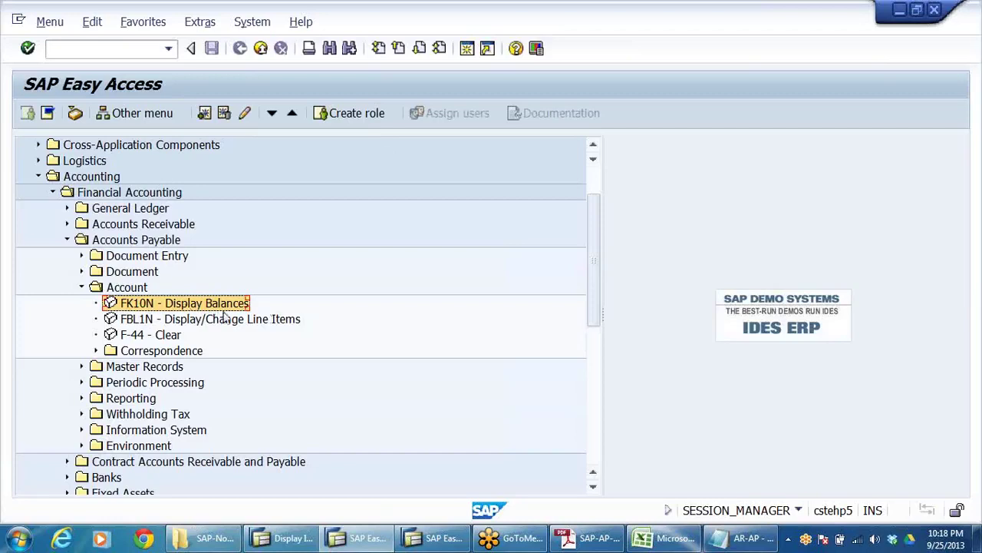
Step: Collapse the Account folder under Accounts Payable and expand Document Entry down to its Outgoing Payment folder
click(82, 287)
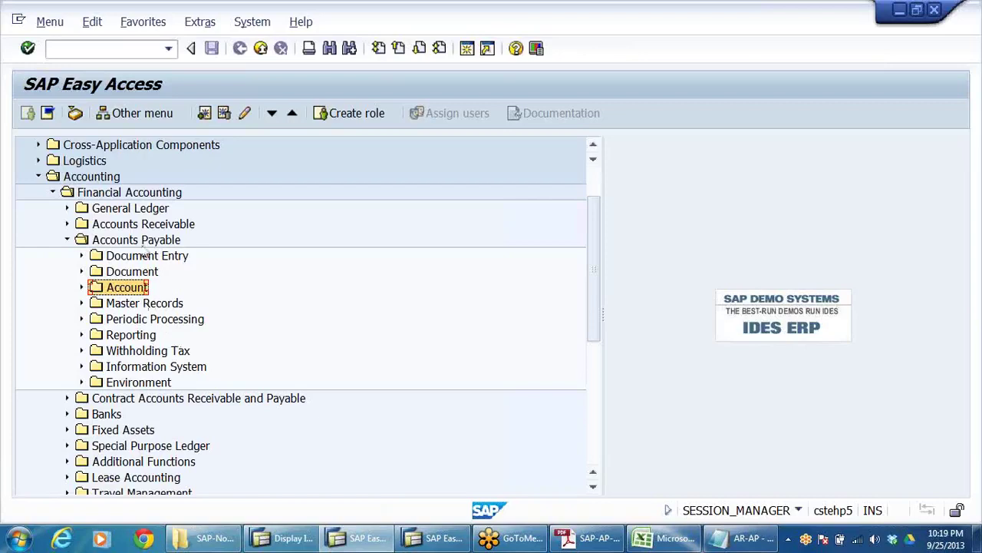
click(140, 263)
double_click(140, 263)
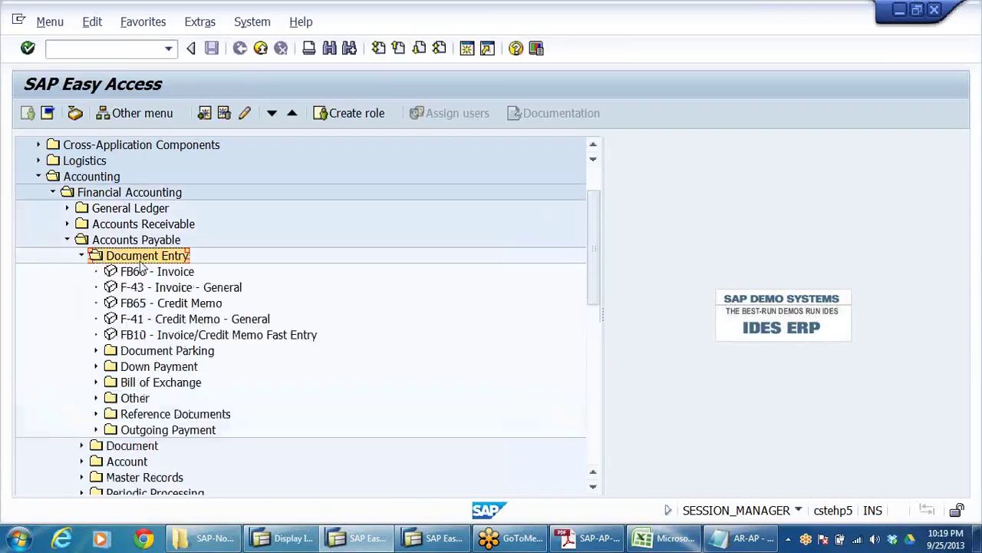
key(Down)
key(Down)
key(Down)
key(Down)
key(Down)
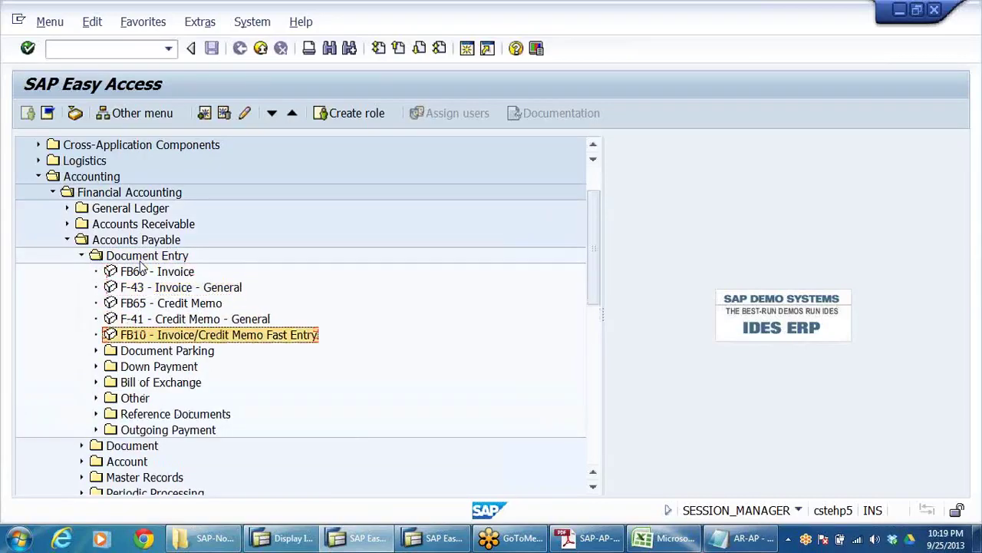
key(Down)
key(Down)
key(Down)
key(Down)
key(Down)
key(Down)
key(Return)
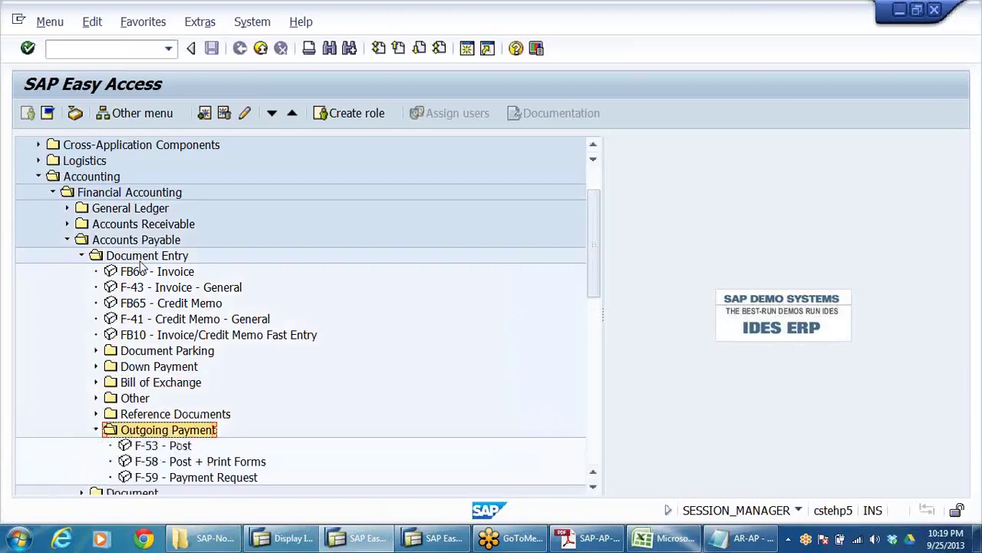
Step: Start transaction F-53 - Post from the Outgoing Payment folder
key(Down)
key(Down)
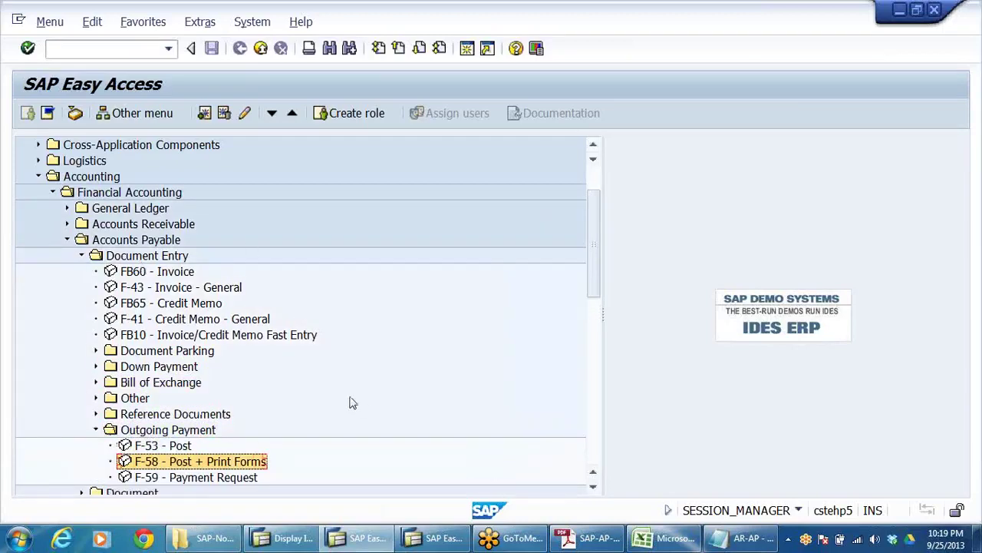
scroll(349, 403, down, 2)
key(Up)
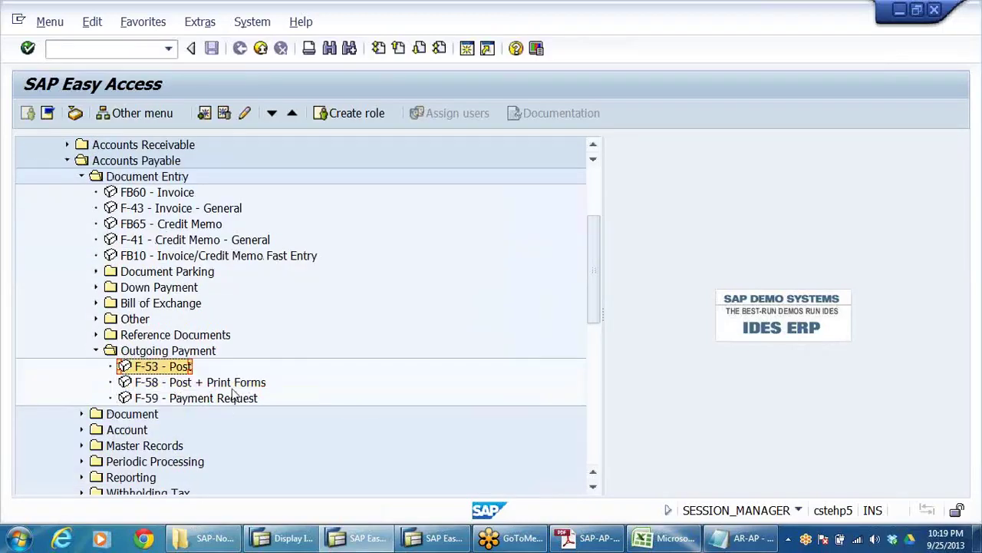
click(240, 370)
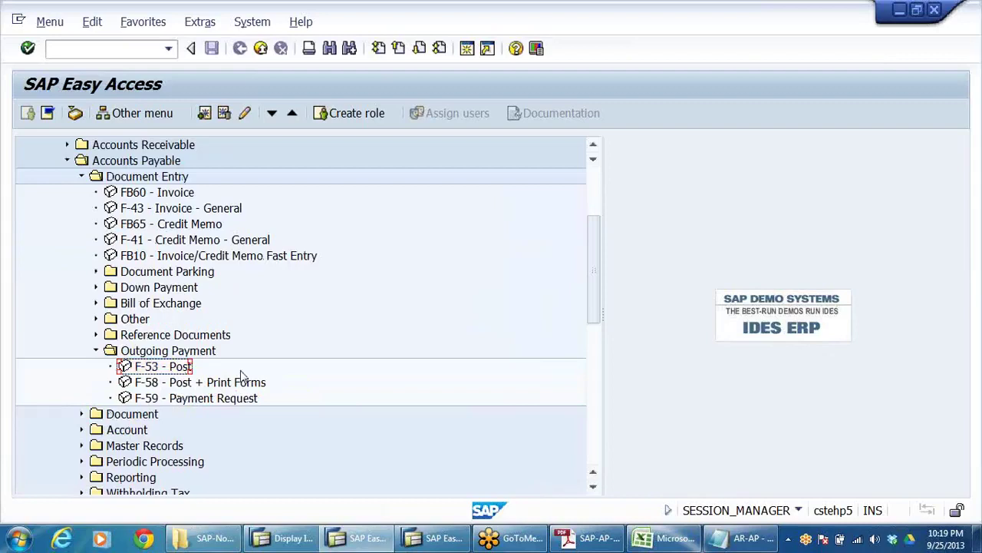
click(142, 371)
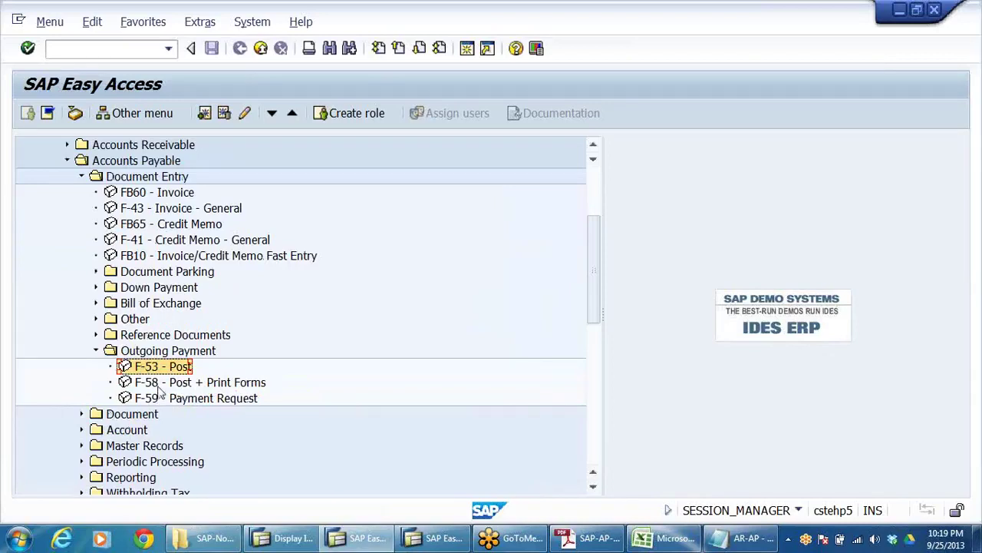
click(159, 386)
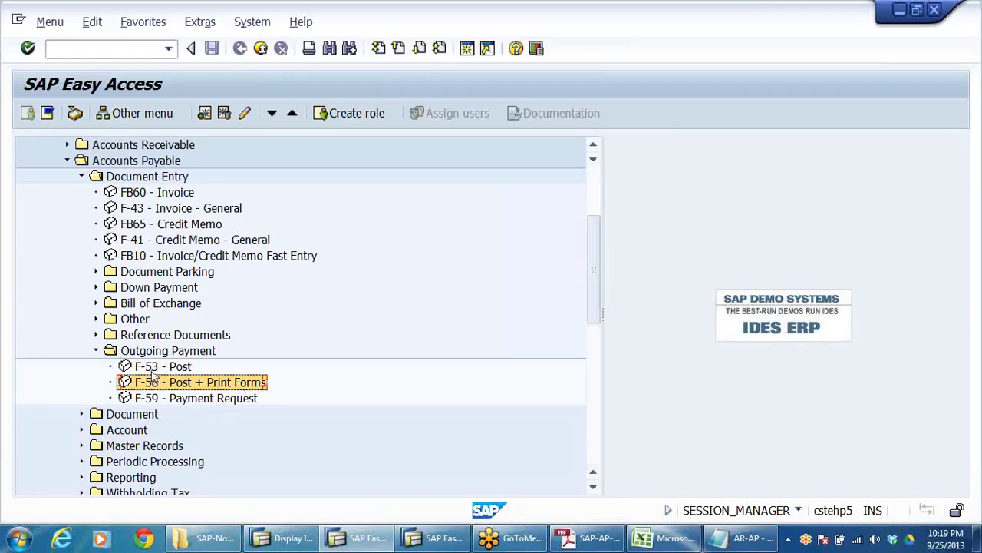
click(156, 370)
double_click(161, 373)
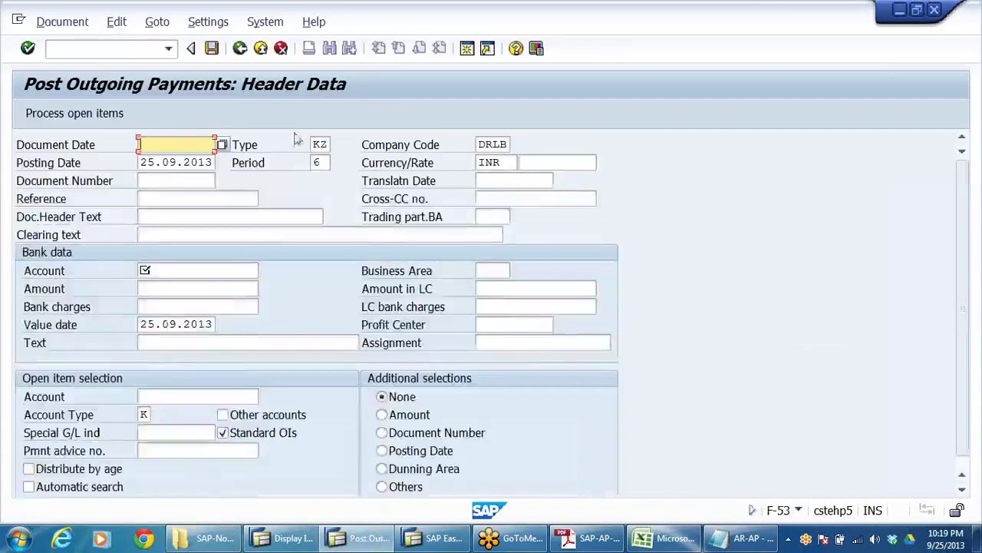
Step: Set the outgoing payment's document date to 25.09.2013 and check the preset document type, period and company code
click(175, 145)
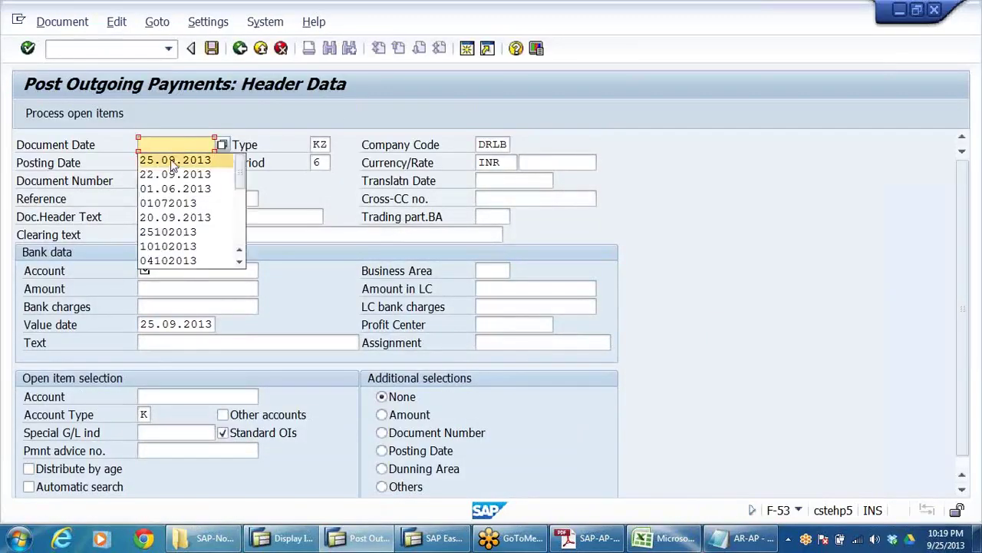
click(176, 162)
click(319, 144)
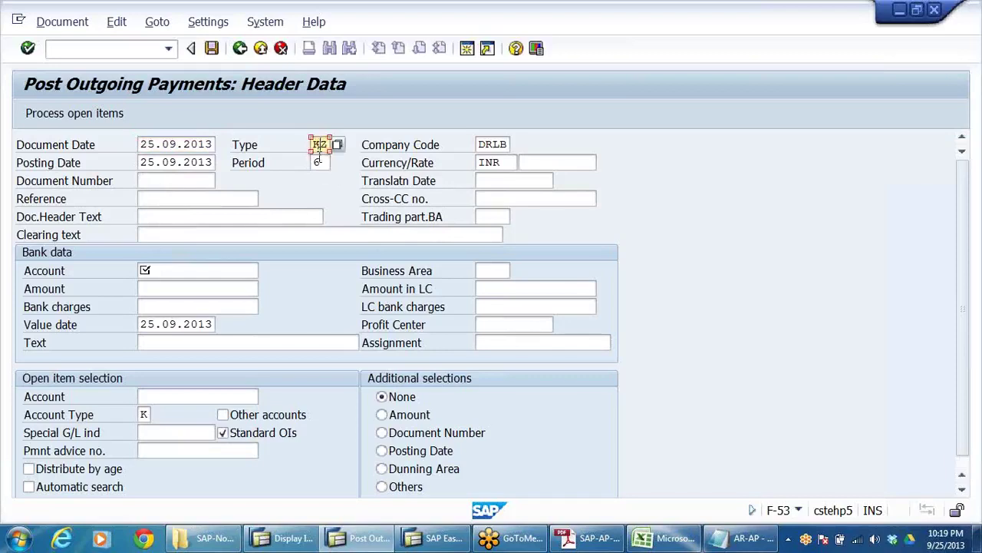
click(319, 162)
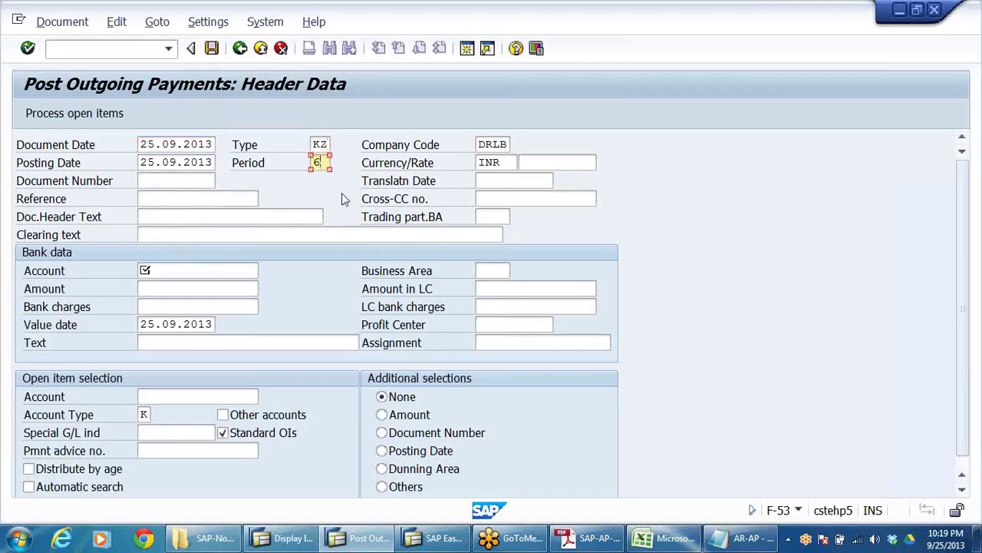
click(320, 144)
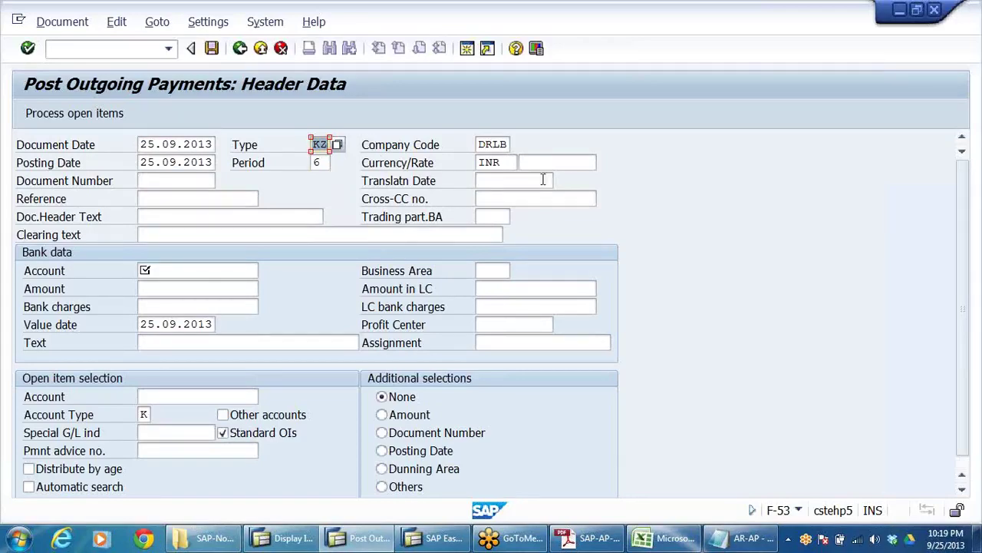
click(492, 147)
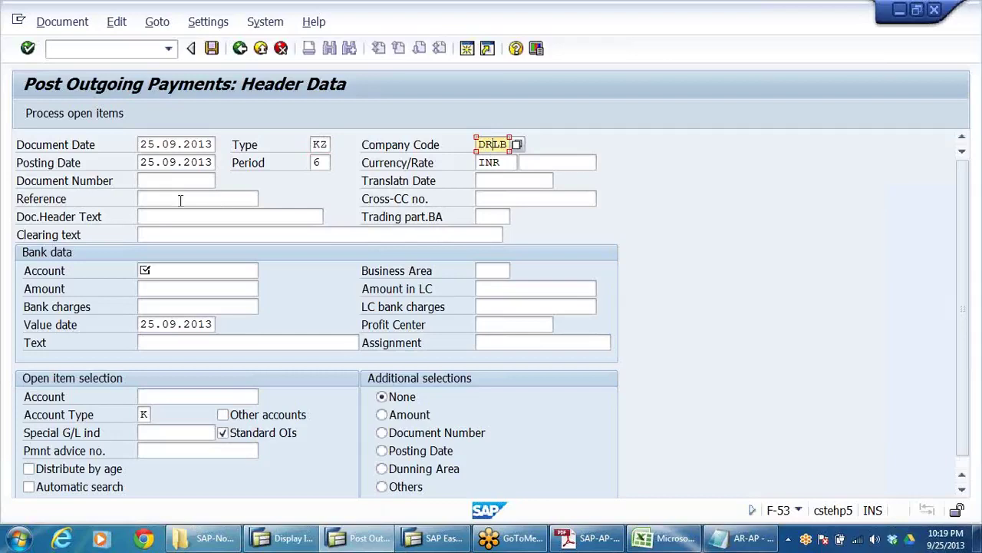
Step: Enter CHQ NO 123457 as the document header text of the outgoing payment
click(160, 216)
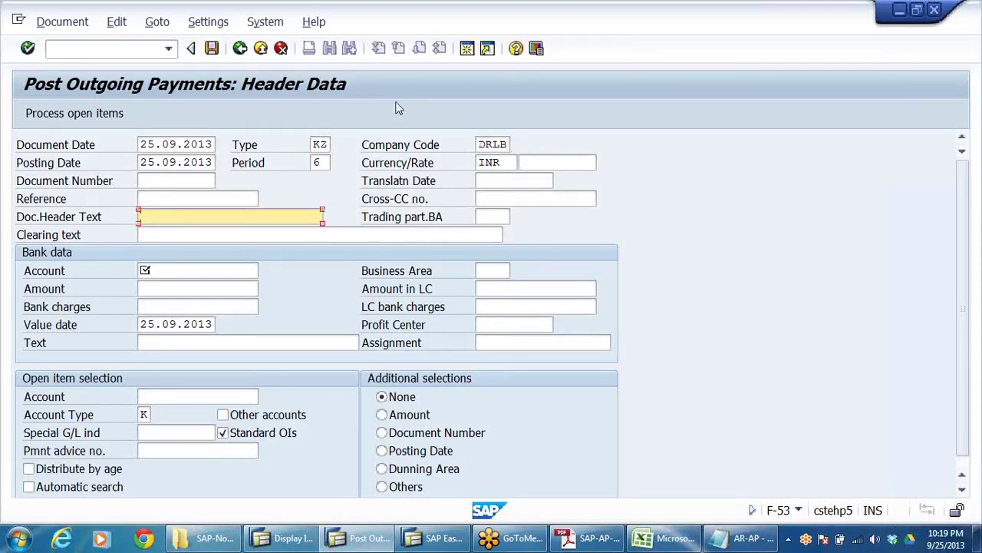
click(235, 215)
click(230, 228)
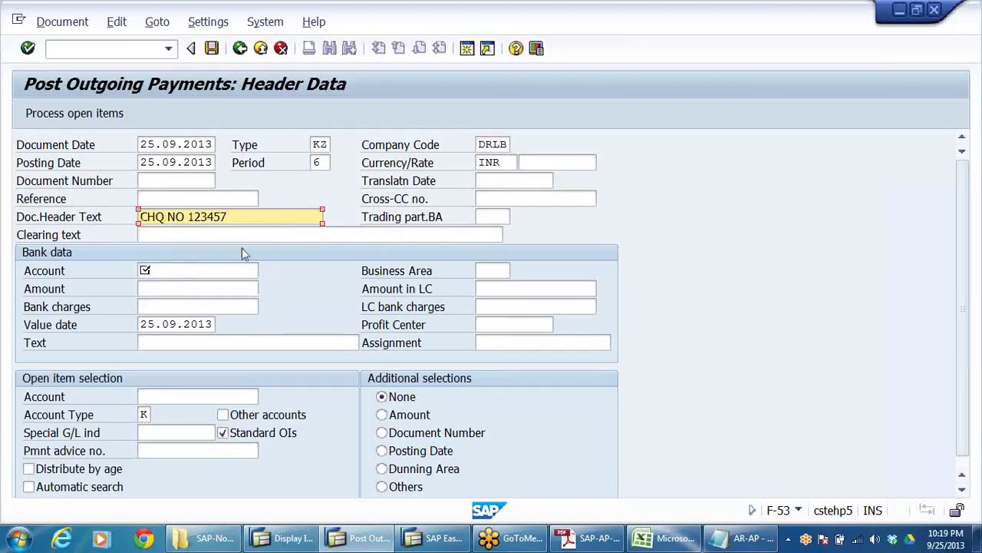
Step: Enter FULL PAYMENT MADE TO VENDOR as the clearing text, reusing the start of the earlier customer payment text
click(181, 236)
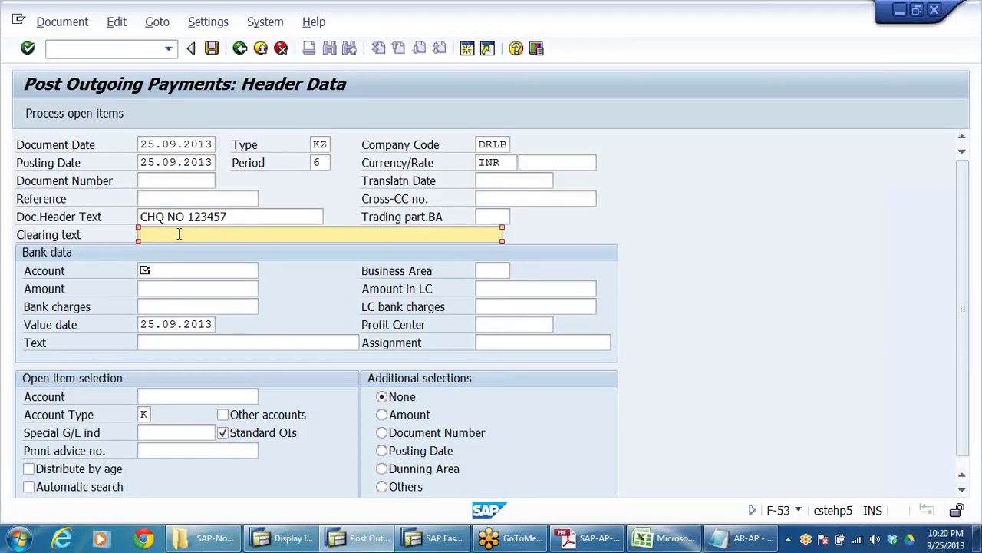
text(FU)
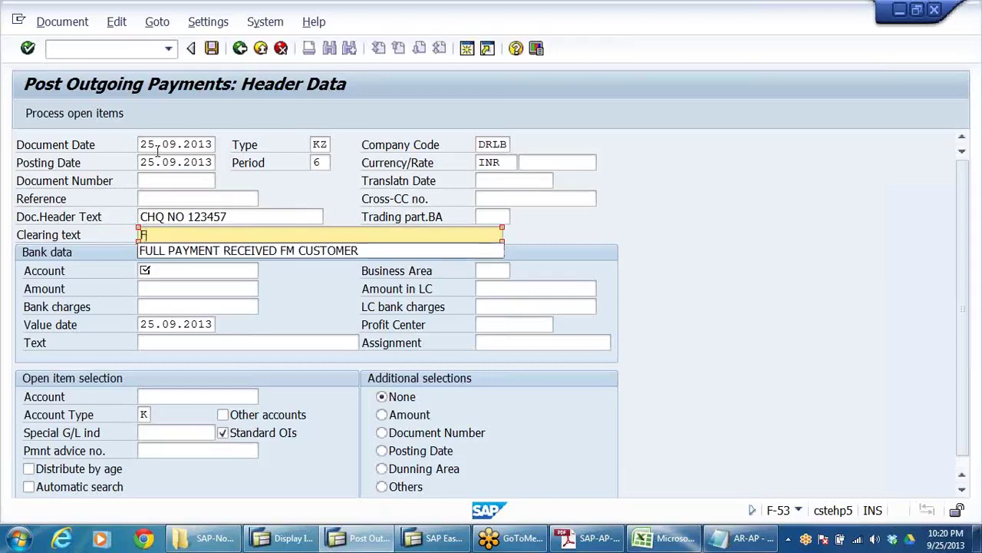
click(284, 251)
drag(228, 235, 391, 241)
text(MA)
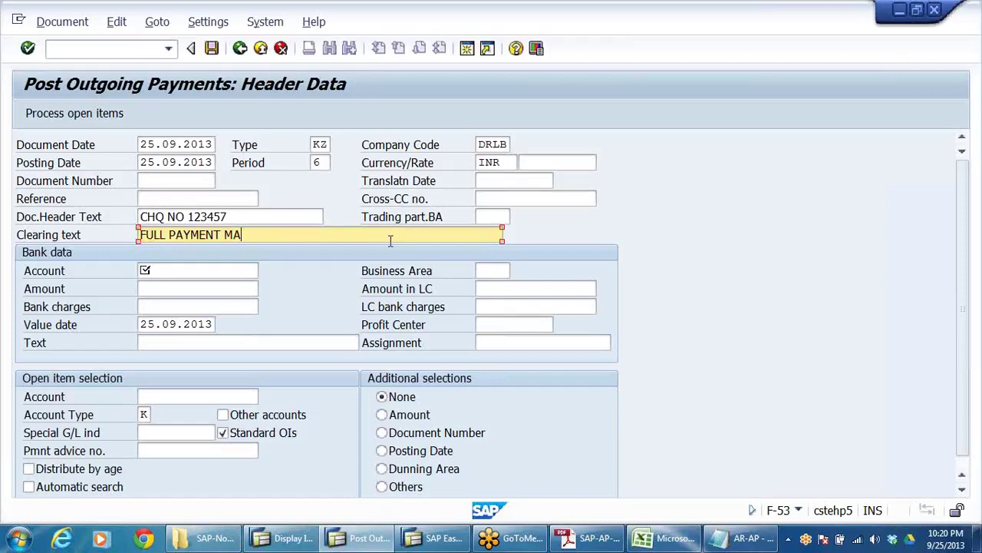
text(DE TO VENDOR)
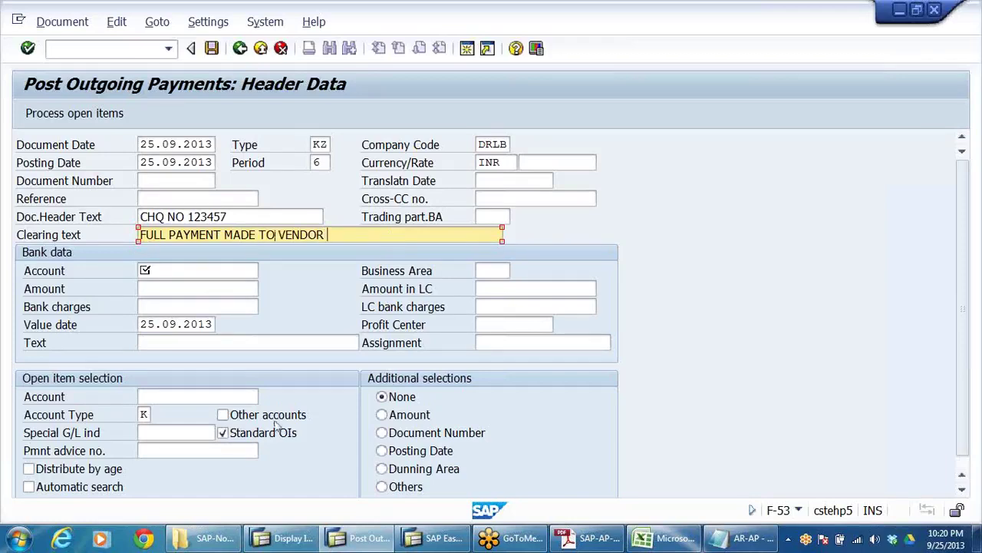
Step: Enter FULL CLEARING as the text in the bank data and fill in the bank account number
click(290, 342)
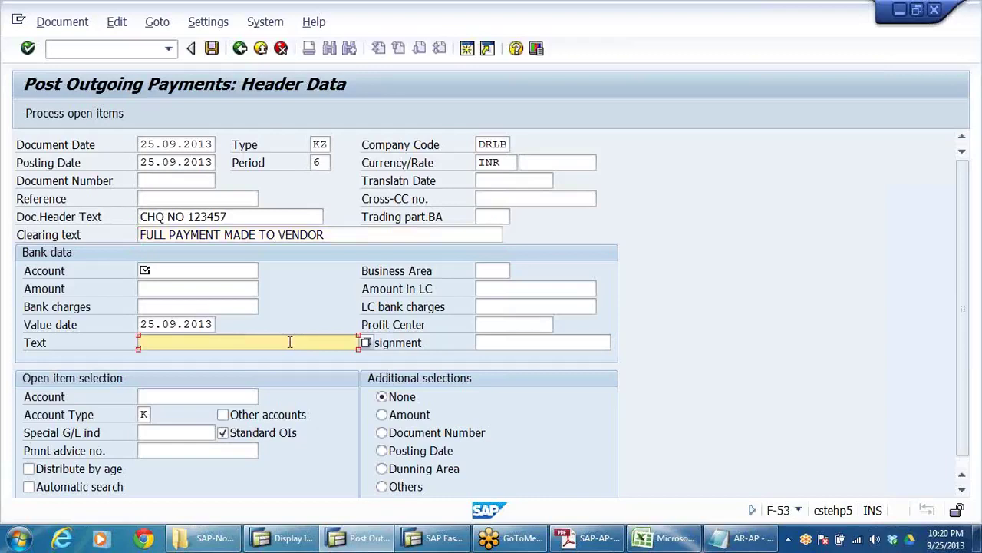
text(FULL CLEARING)
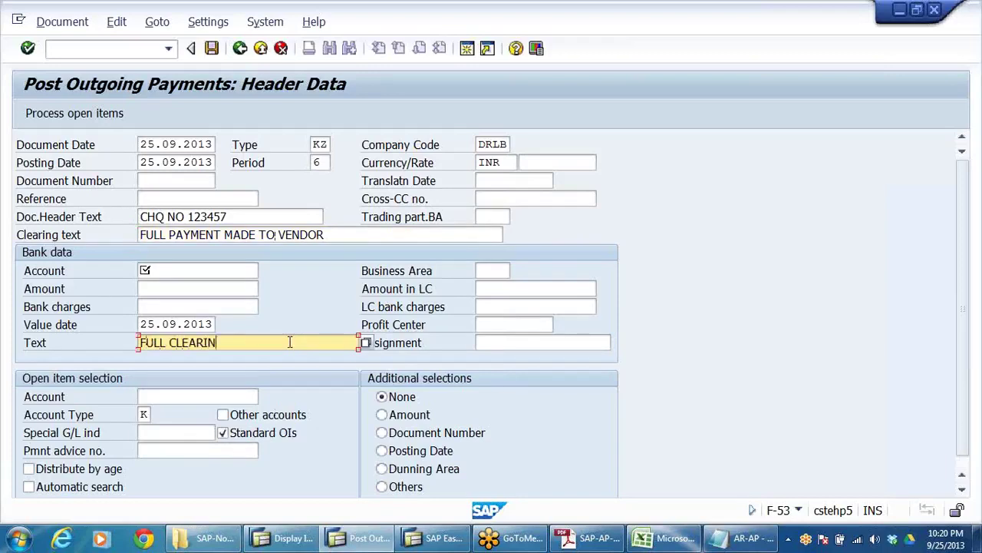
click(169, 269)
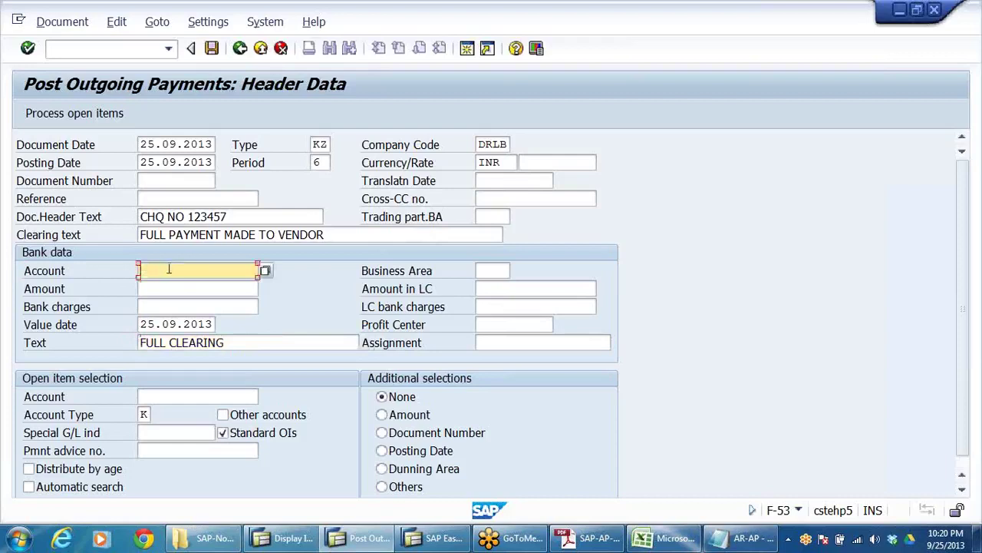
click(215, 273)
click(184, 285)
click(181, 288)
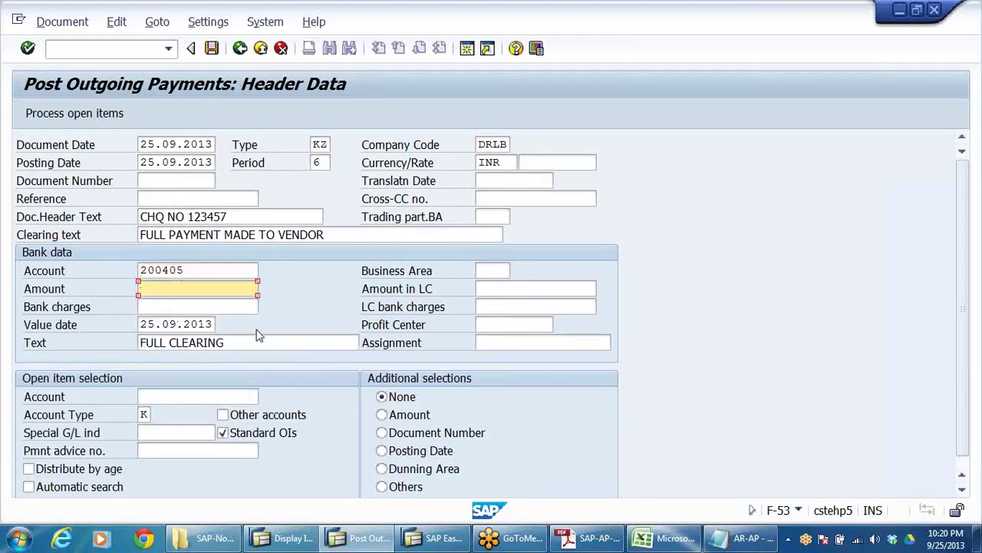
Step: Enter 122000 as the payment amount and choose ABC RAW MATERIAL SUPPLIERS as the open item account by searching vendors in country IN
text(122)
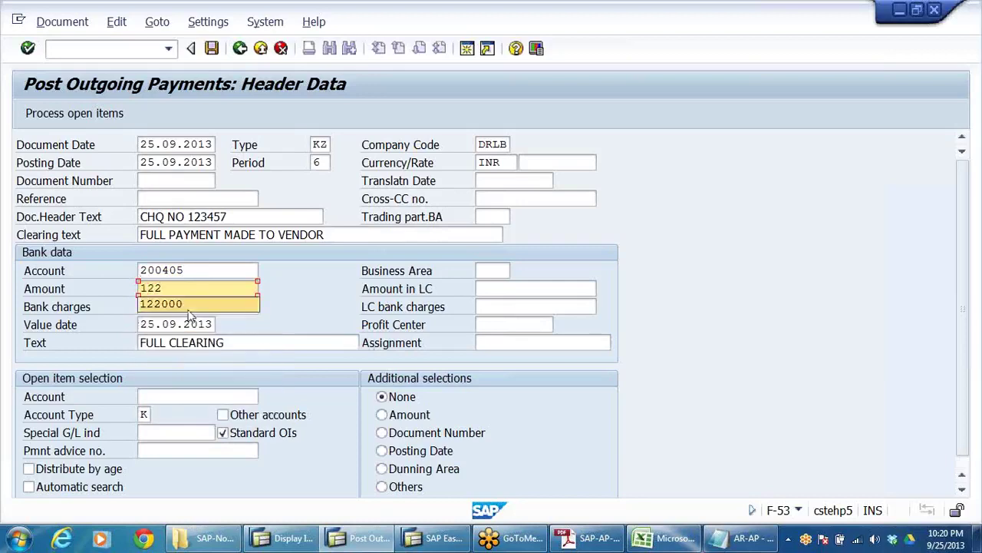
click(188, 304)
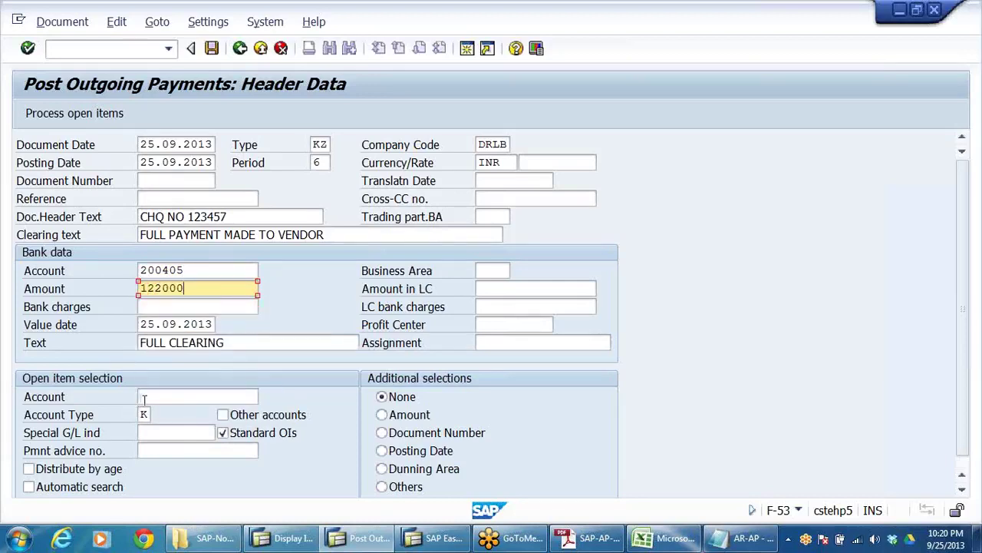
click(192, 397)
click(266, 396)
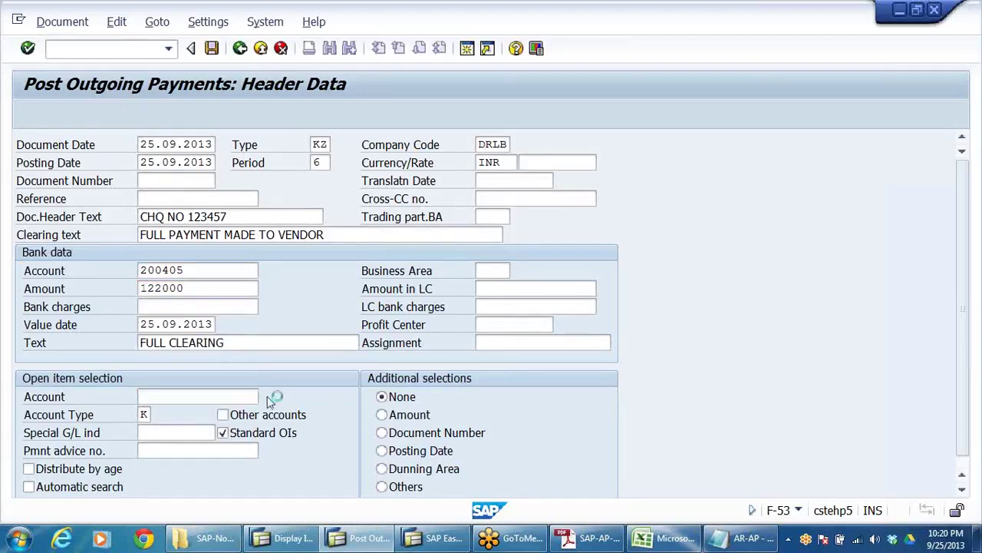
text(IN)
key(Return)
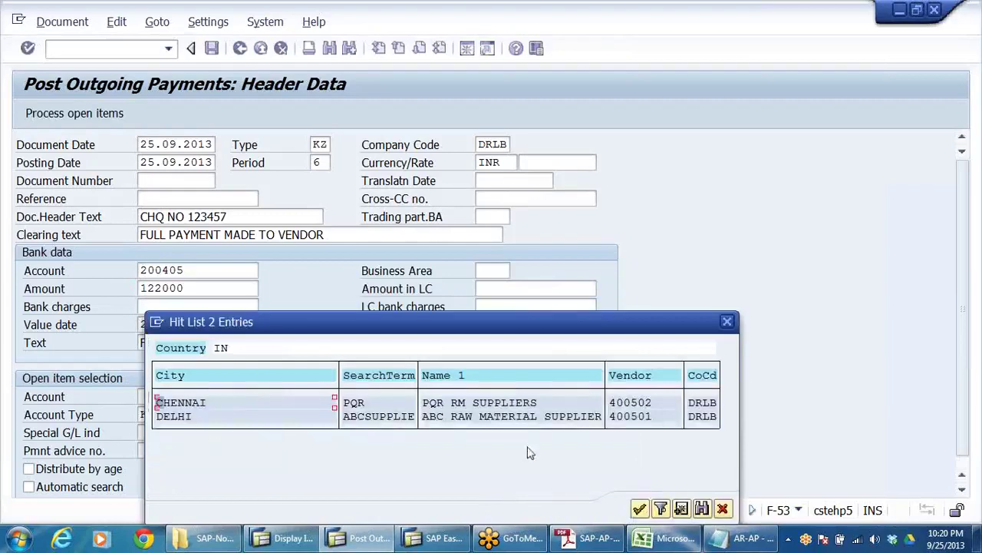
double_click(548, 416)
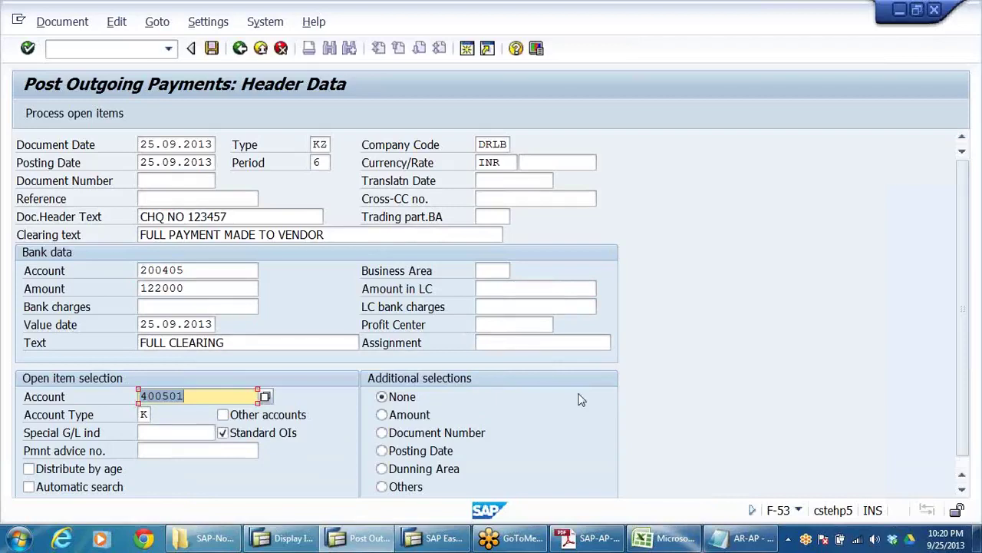
Step: Process the vendor's open items, deactivate the 135,000 invoice so only the 122,000 invoice is cleared, and post the payment
click(83, 119)
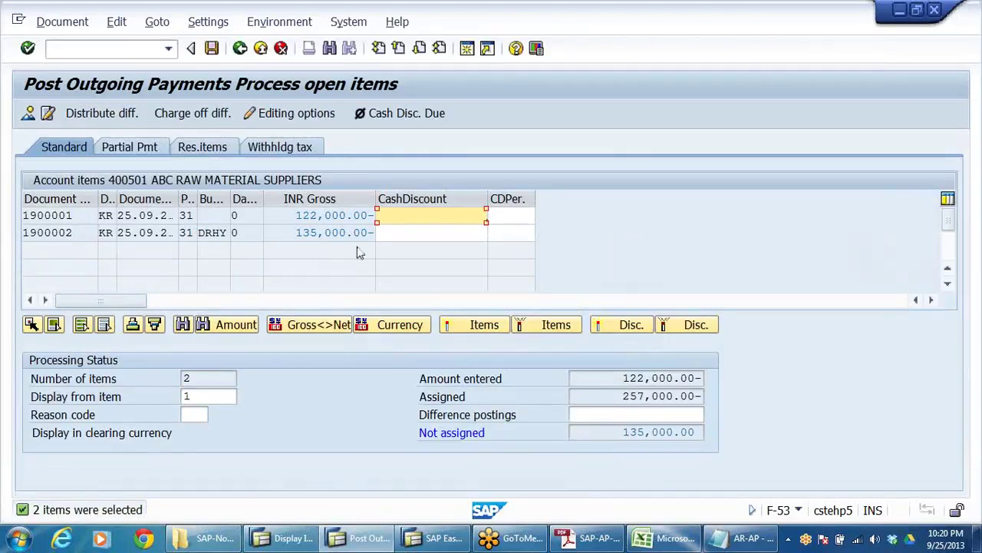
click(314, 217)
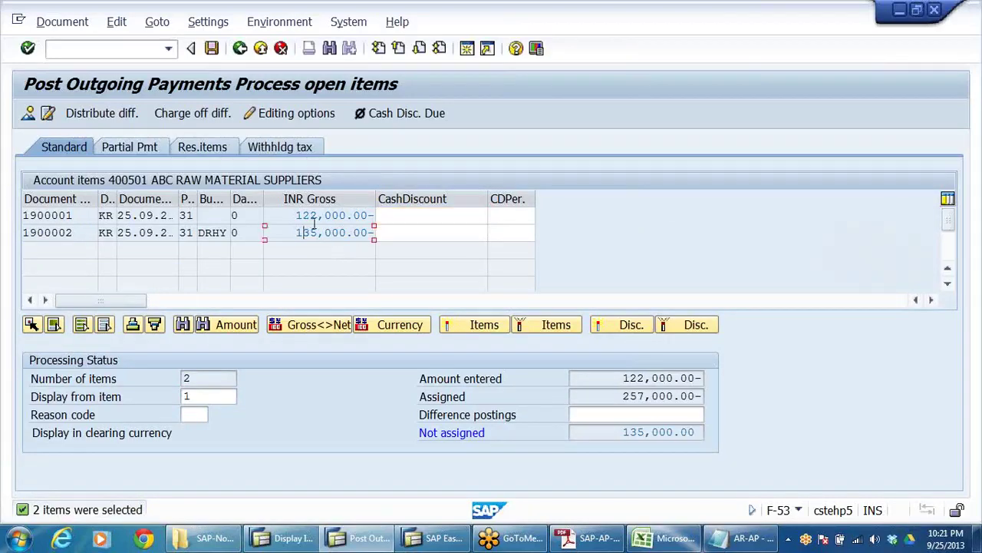
double_click(318, 231)
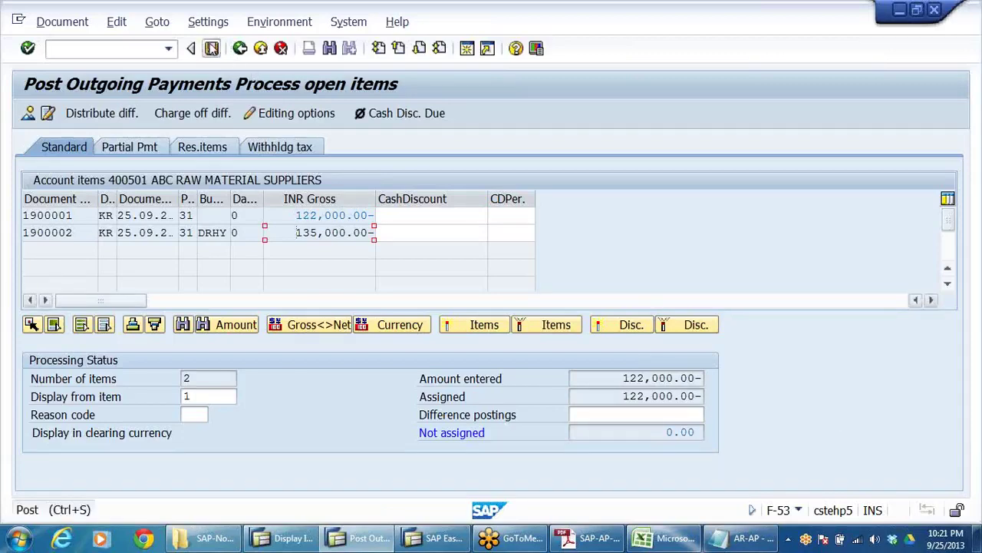
click(212, 48)
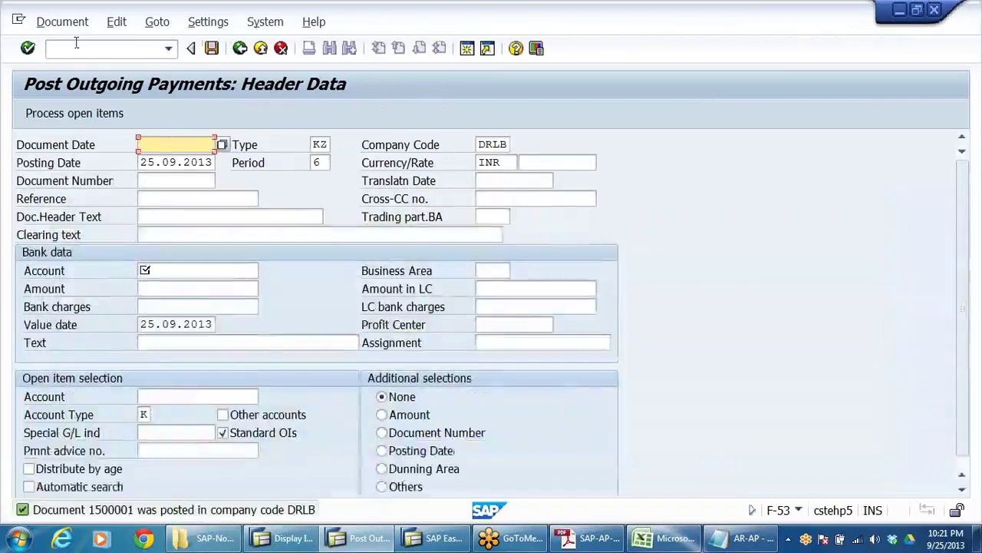
Step: Display the posted payment document, check its bank and vendor line items, and exit to the SAP Easy Access menu
click(62, 22)
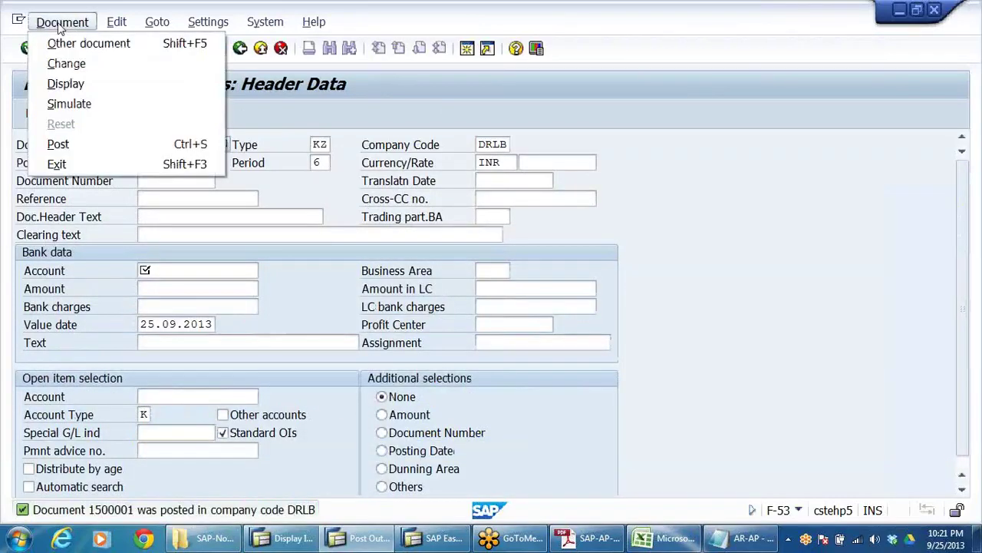
click(65, 83)
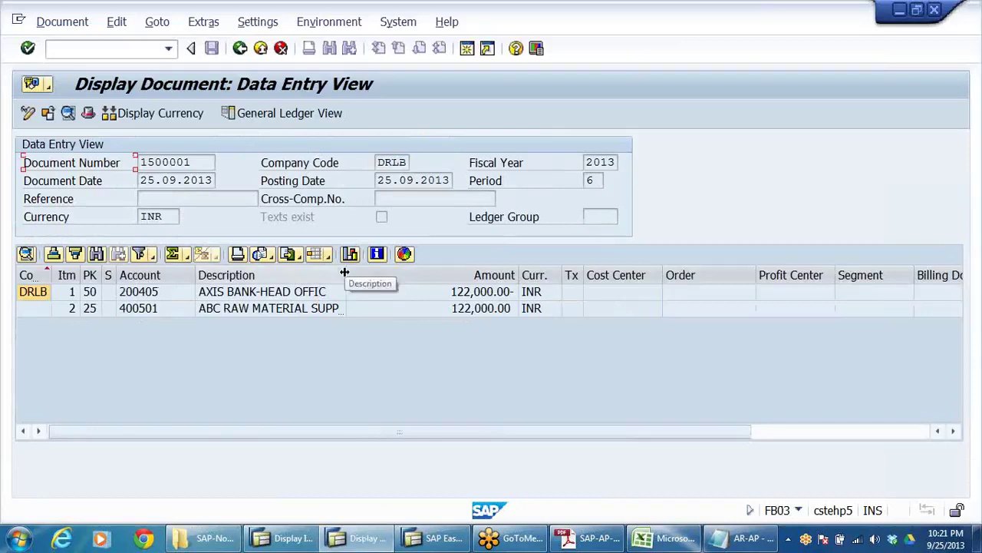
drag(345, 268, 374, 269)
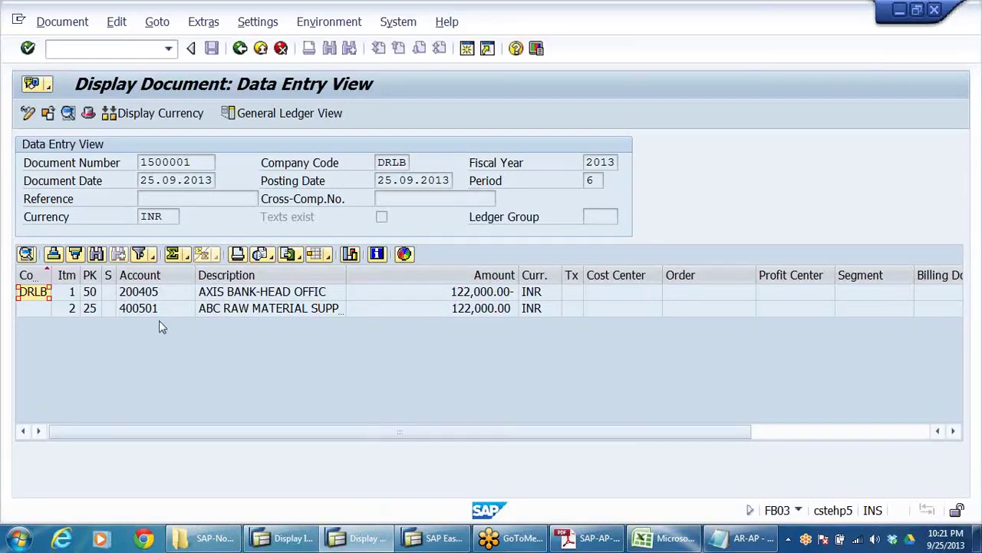
click(239, 311)
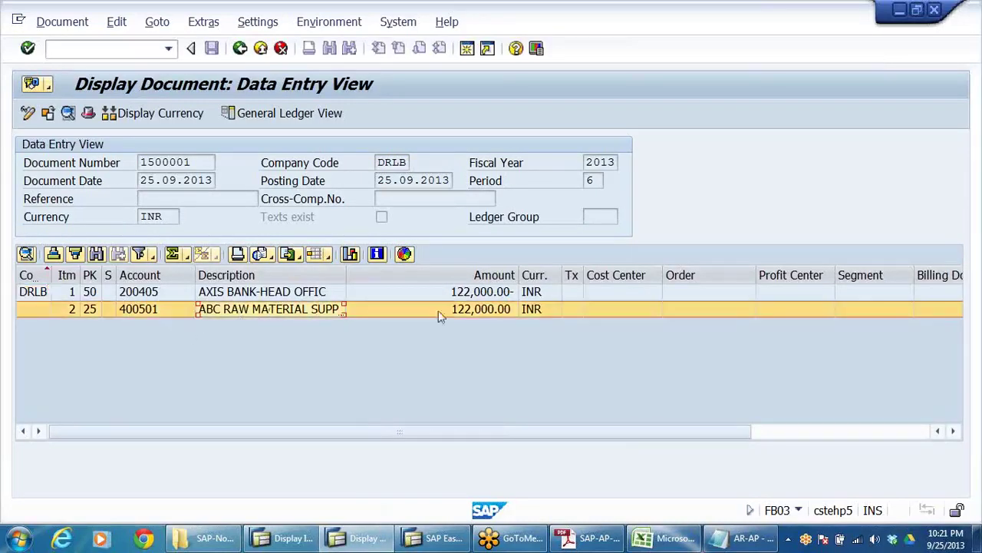
click(490, 313)
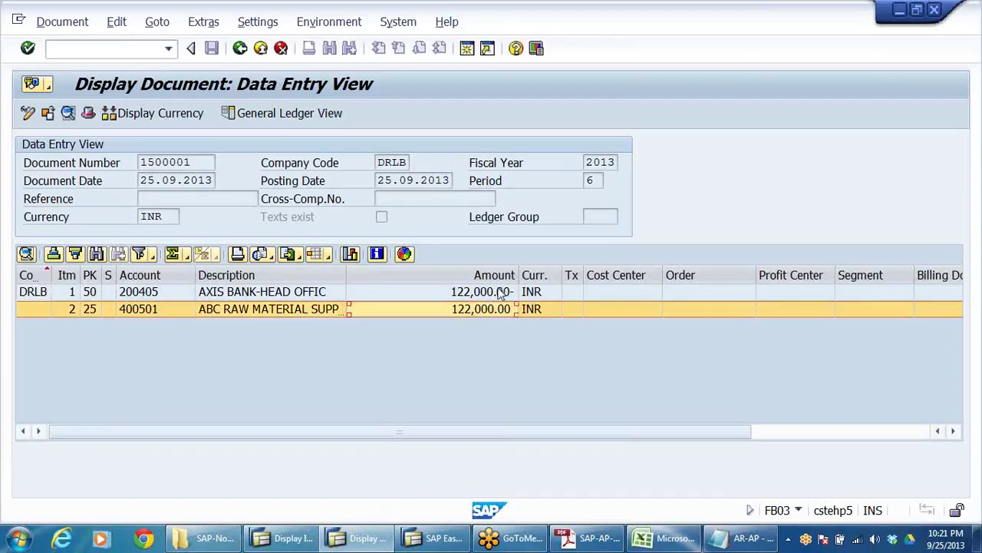
click(500, 295)
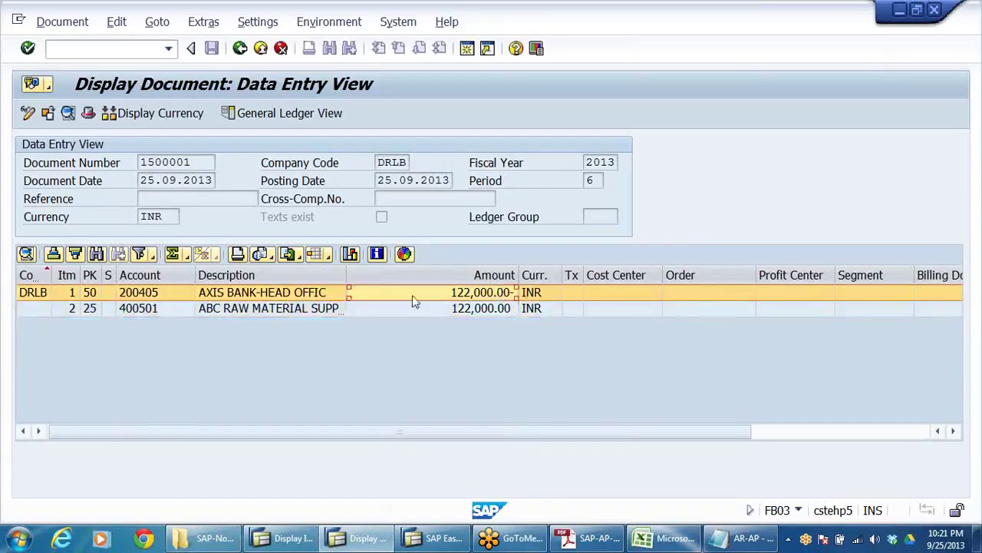
click(281, 309)
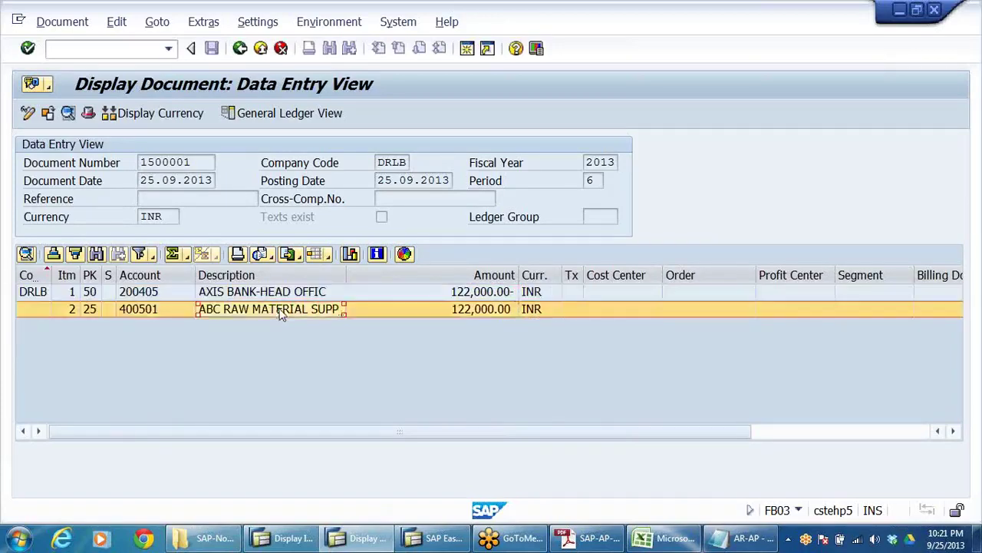
click(482, 311)
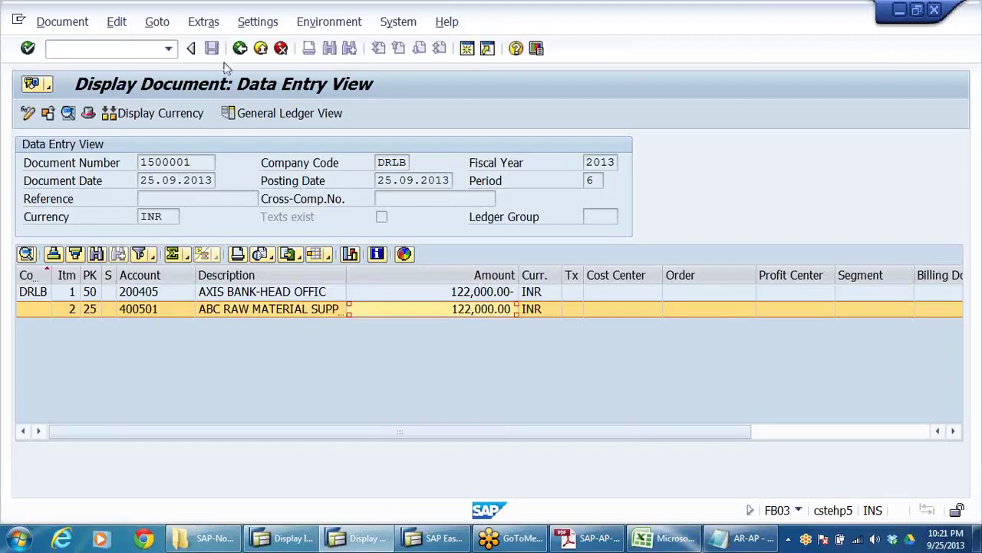
click(261, 49)
click(261, 48)
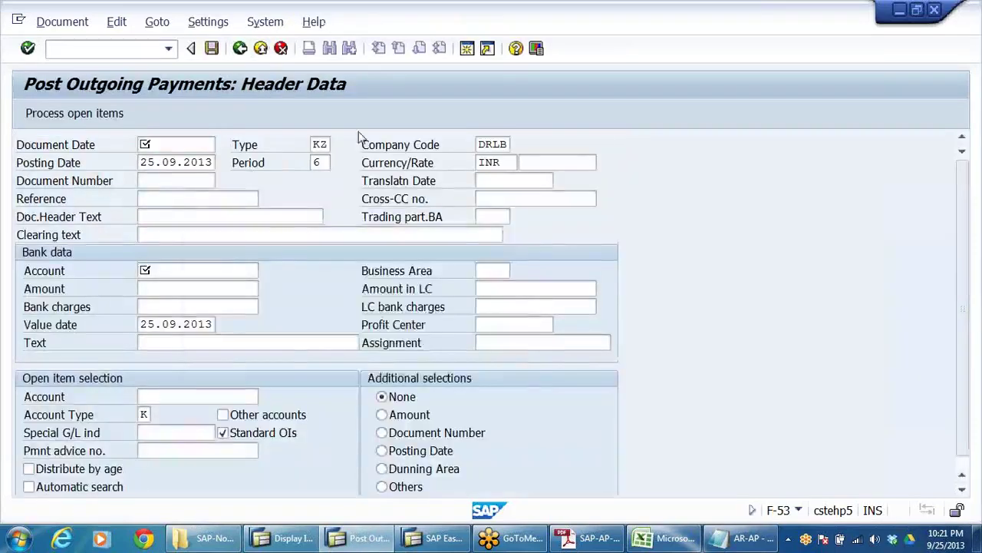
click(320, 355)
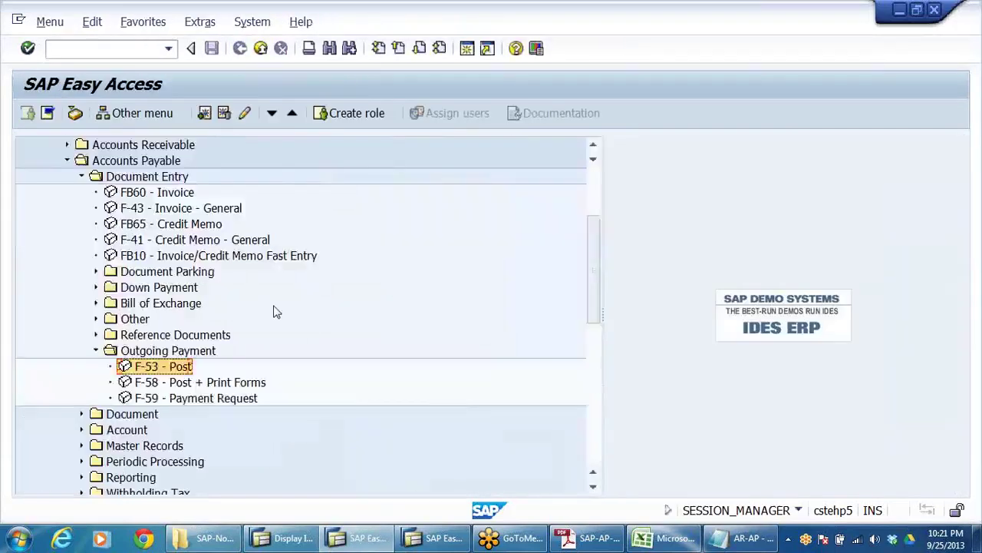
Step: Expand the Accounts Payable Account folder, view the FK10N vendor balance selection, and return to the menu
scroll(275, 309, down, 2)
scroll(276, 311, down, 2)
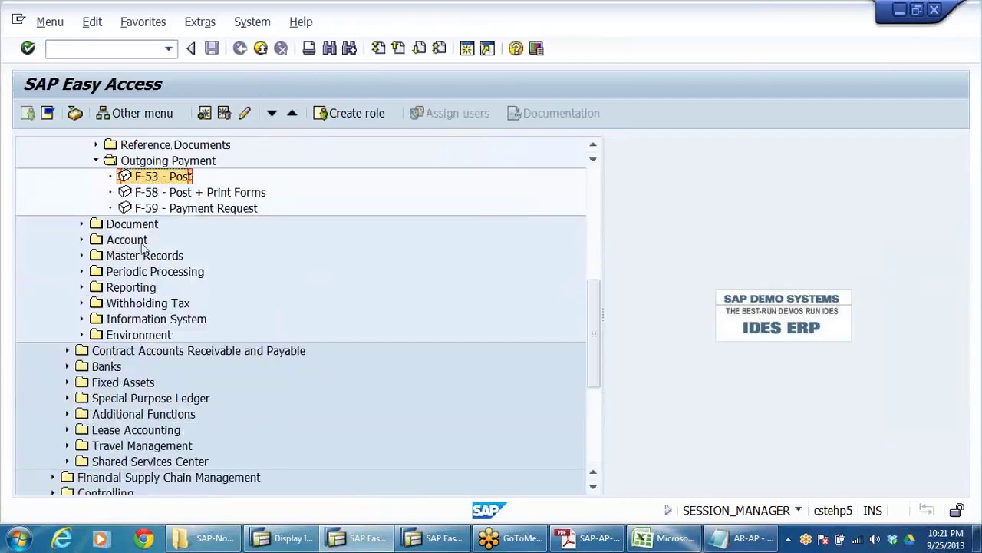
click(123, 241)
double_click(123, 240)
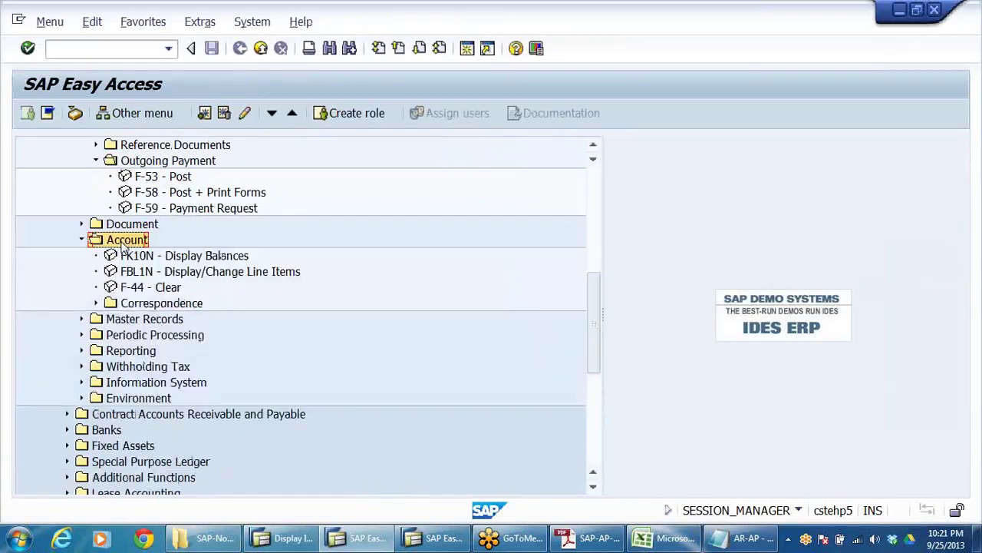
key(Down)
key(Return)
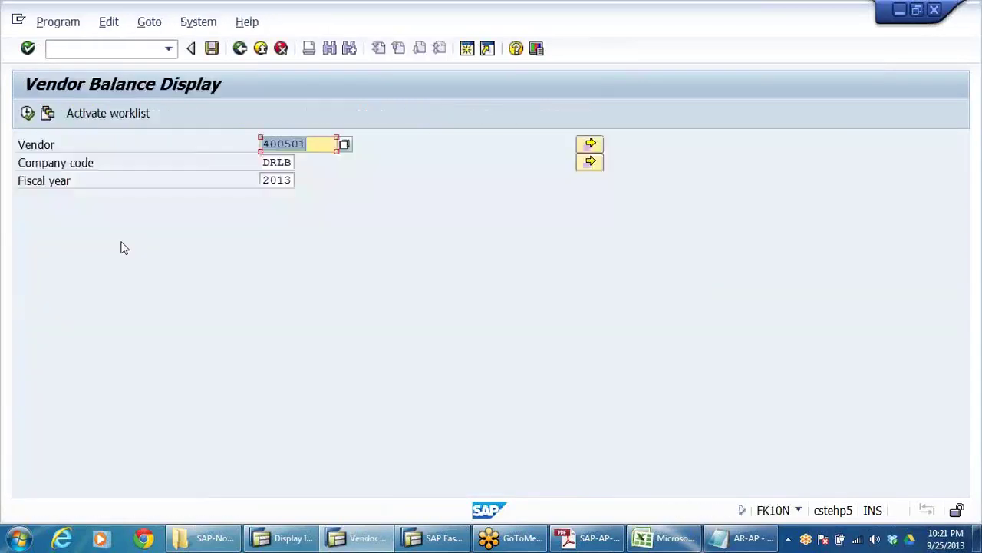
click(240, 47)
Step: Compare vendor transaction FBL1N with customer transaction FBL5N in the Accounts Receivable Account folder, and collapse the Accounts Receivable folders again
click(155, 274)
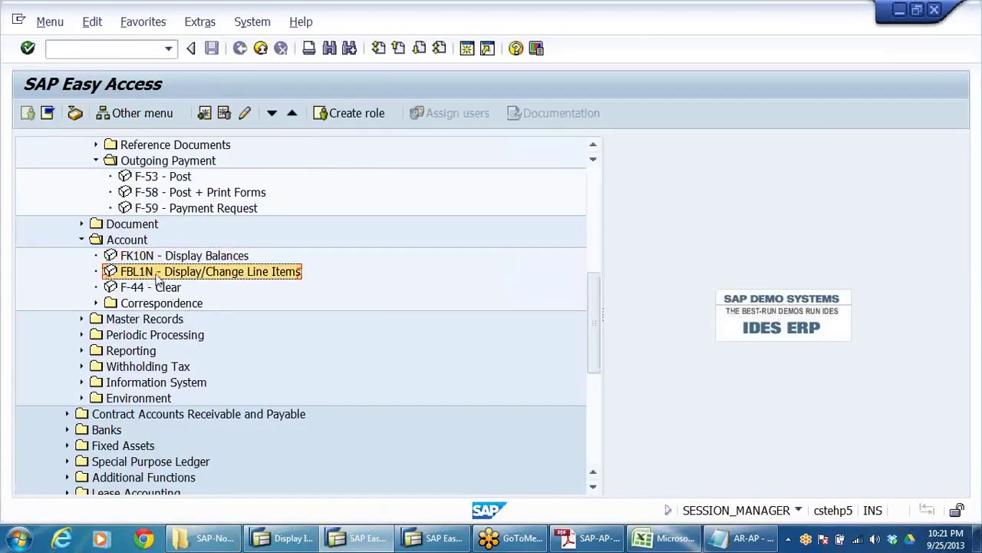
scroll(281, 248, up, 1)
scroll(281, 248, up, 5)
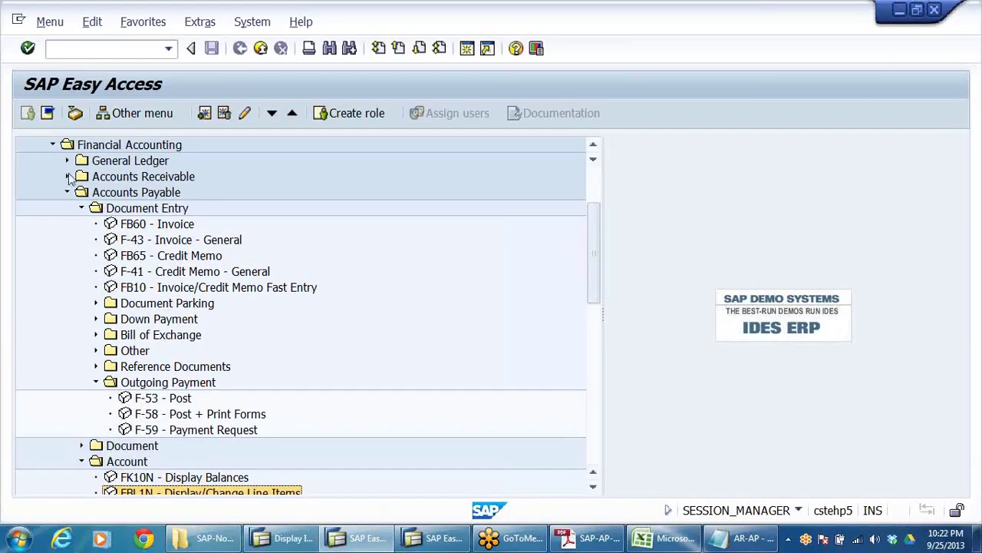
click(68, 178)
click(128, 228)
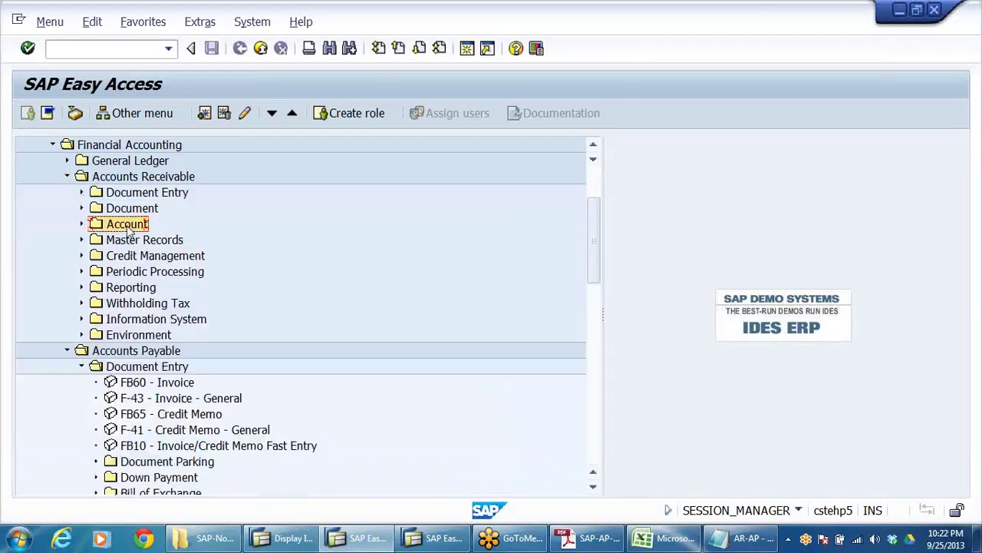
double_click(128, 229)
key(Down)
key(Down)
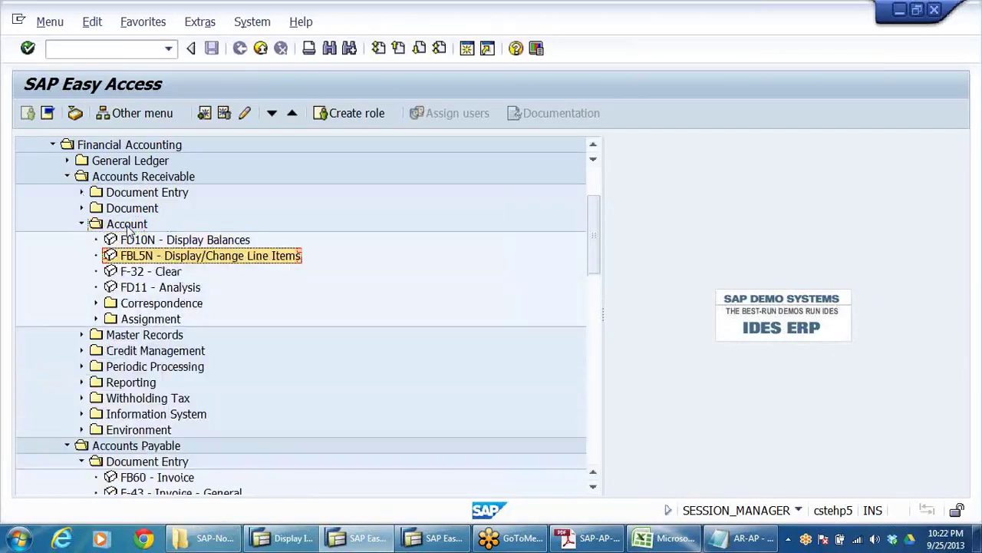
click(81, 224)
click(68, 177)
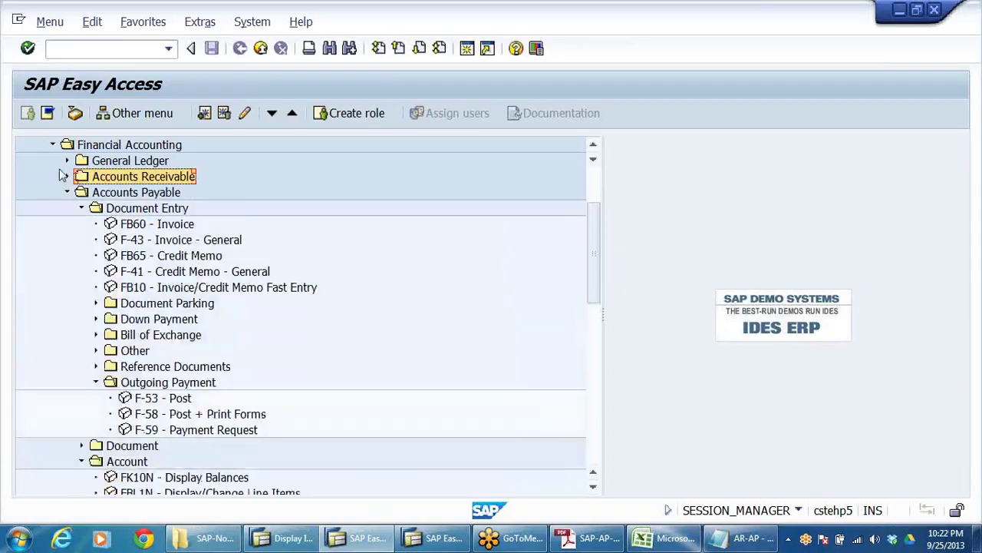
Step: Run the FBL1N vendor line item display for items open at 25.09.2013 in company code DRLB, and return to the selection
scroll(204, 418, down, 3)
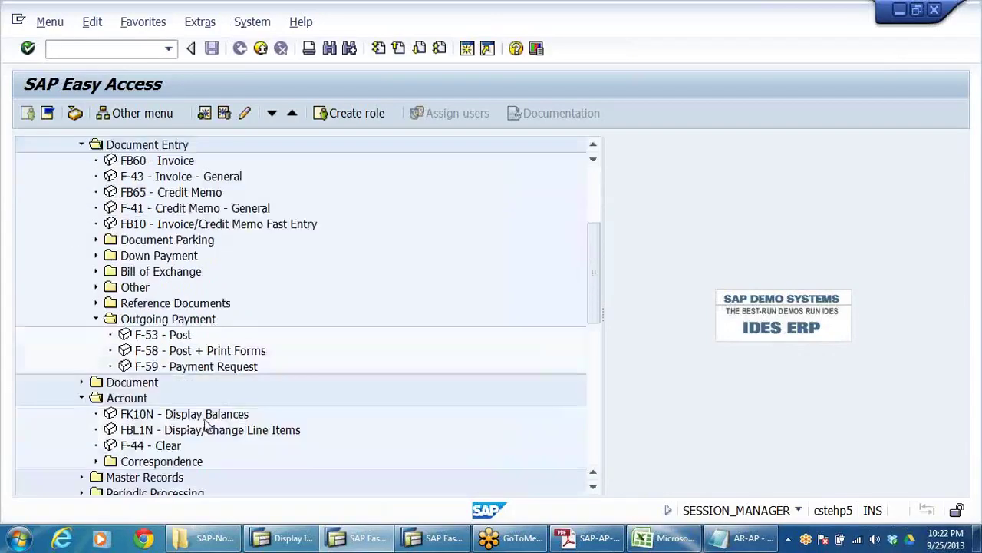
click(136, 338)
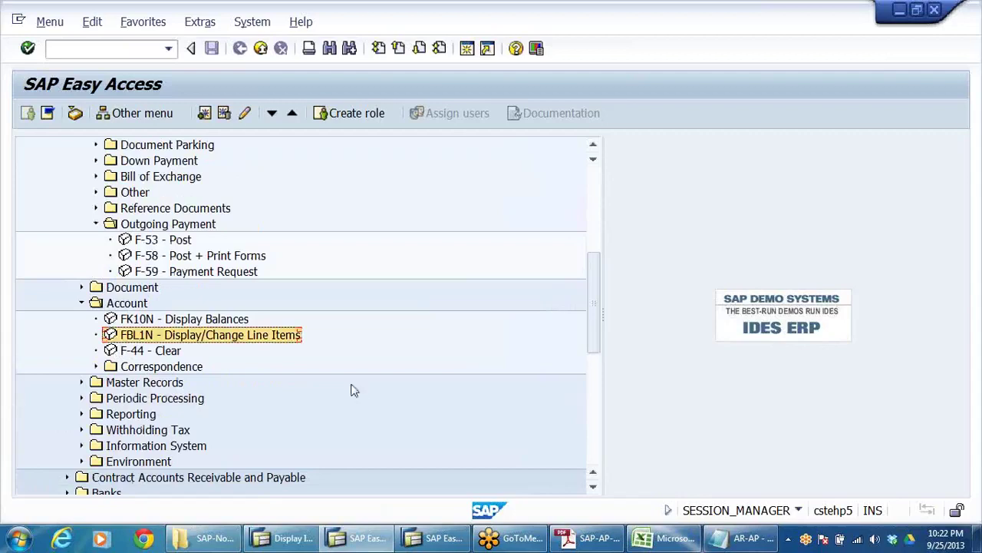
click(153, 323)
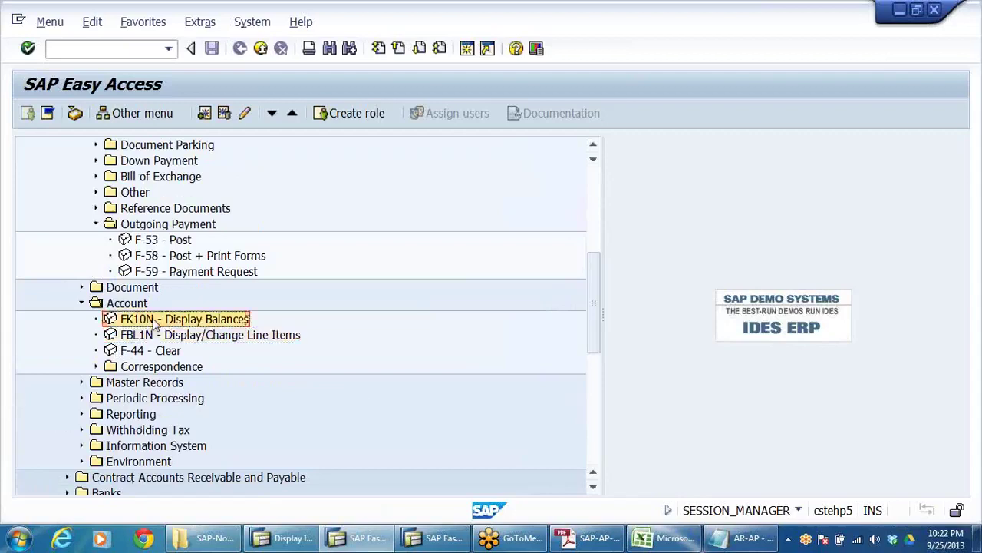
double_click(140, 337)
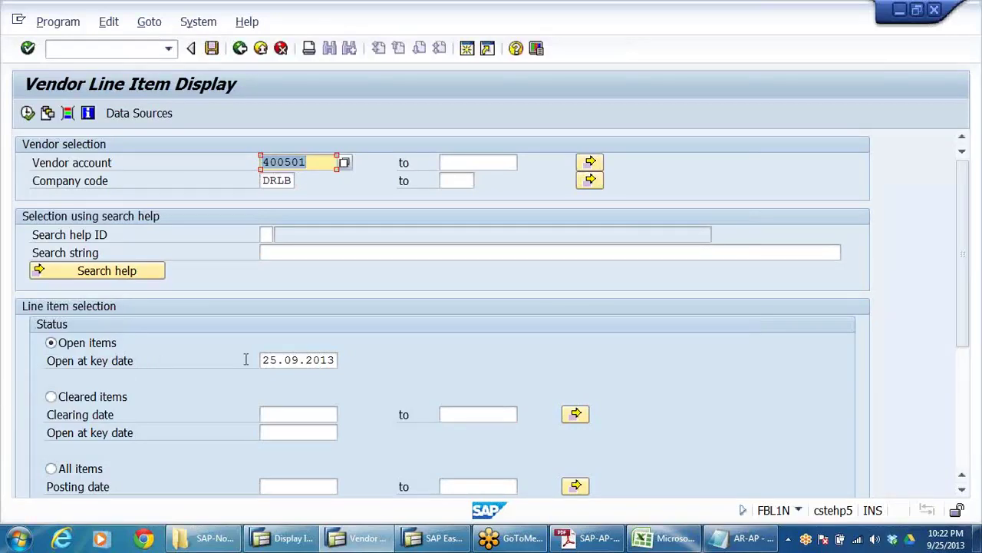
click(296, 361)
click(28, 113)
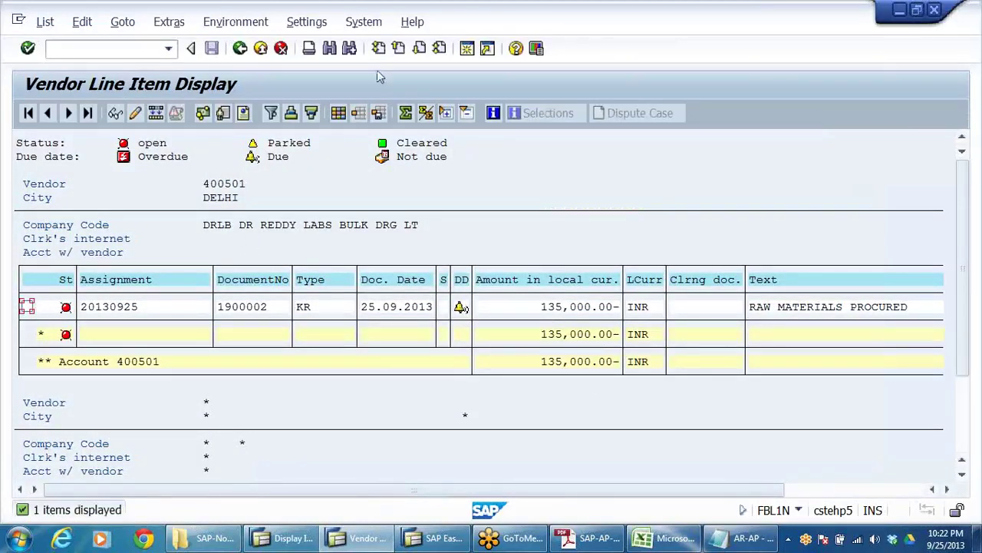
click(260, 48)
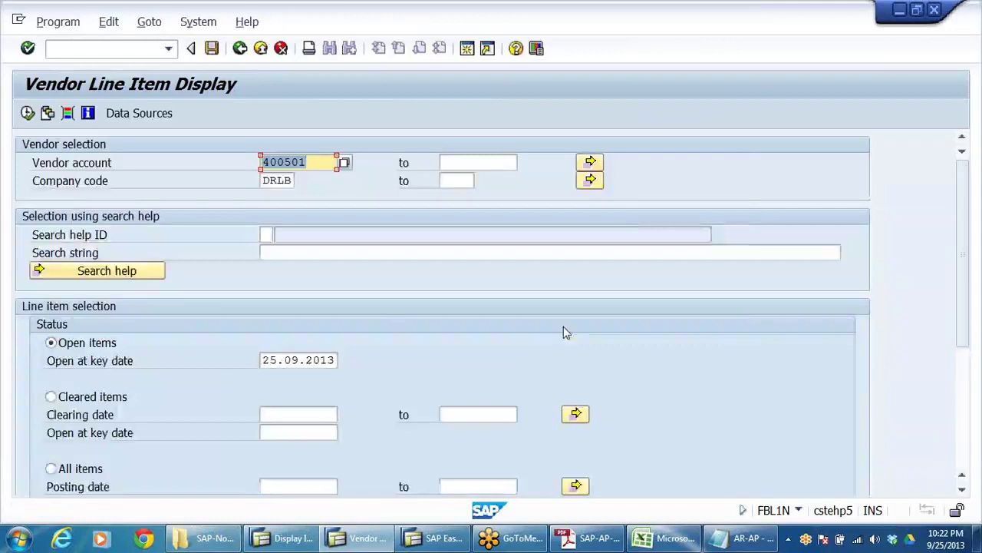
Step: Rerun the vendor line item display for all items, check the open and cleared documents, and return to the selection
click(51, 468)
click(26, 112)
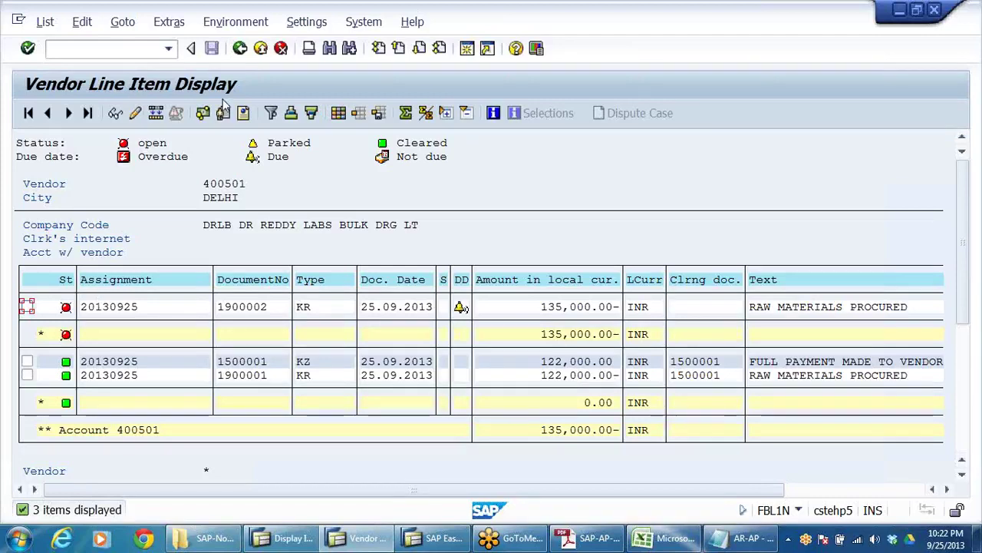
click(260, 48)
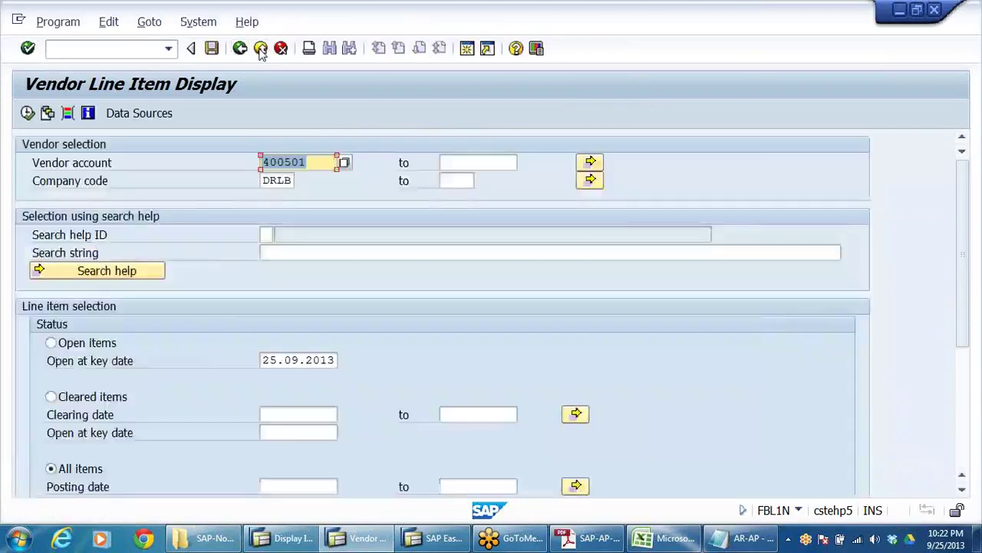
Step: Start an F-53 outgoing payment with document date 25.09.2013 and clearing text PARTIAL CLEARING
click(260, 49)
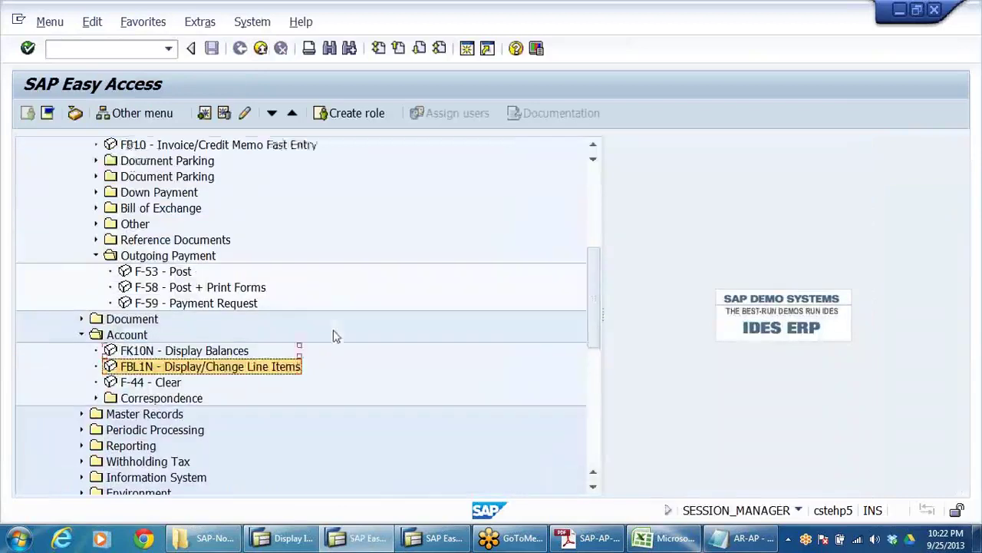
click(177, 274)
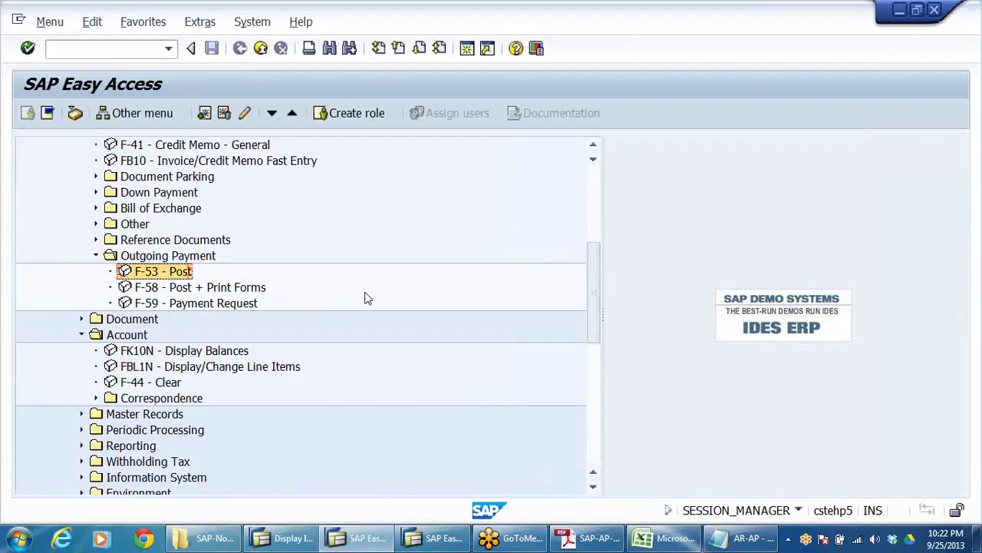
double_click(154, 274)
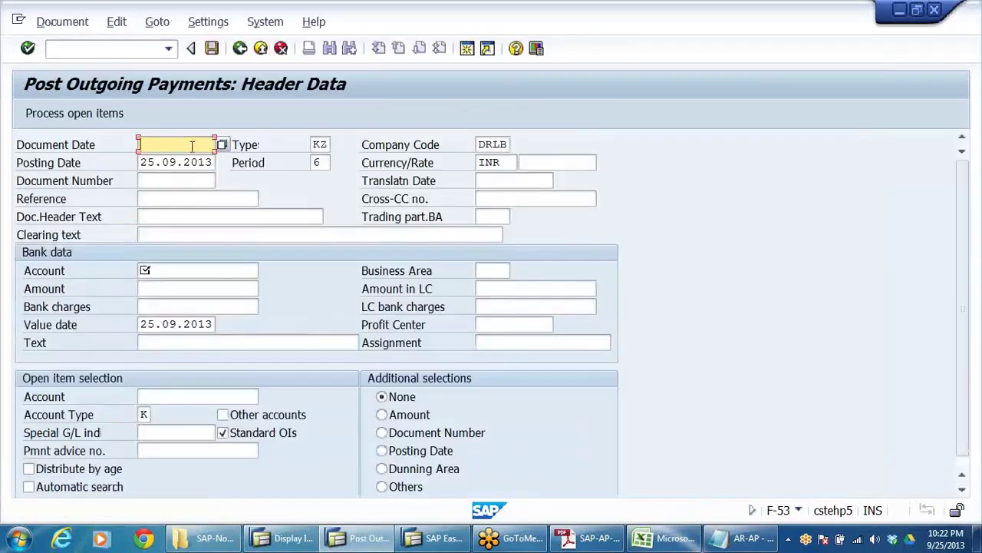
click(192, 144)
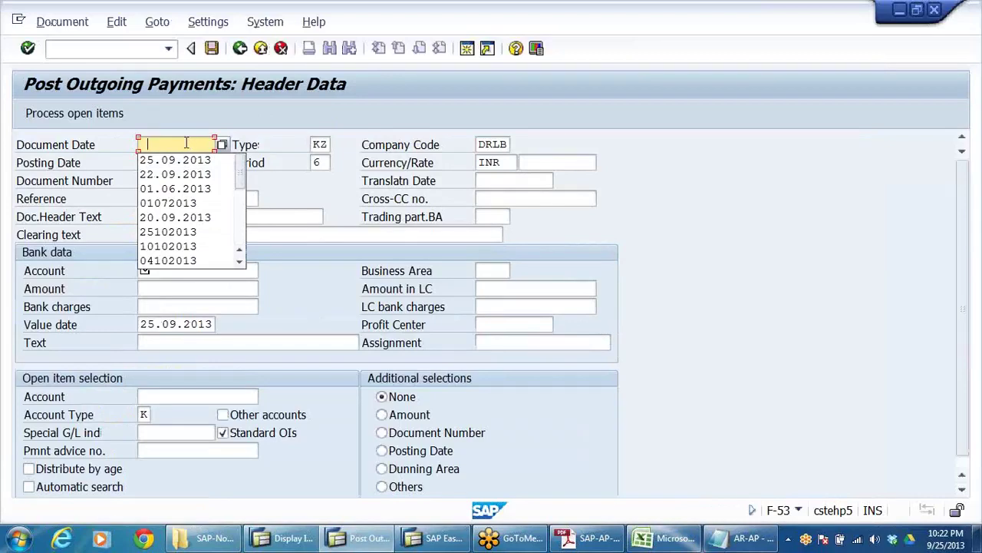
click(182, 160)
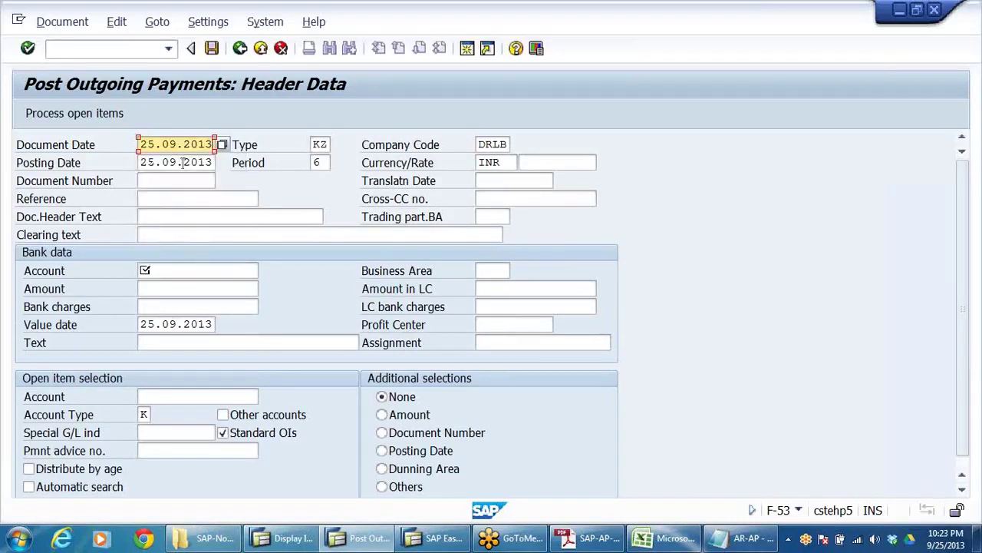
click(160, 235)
text(PA)
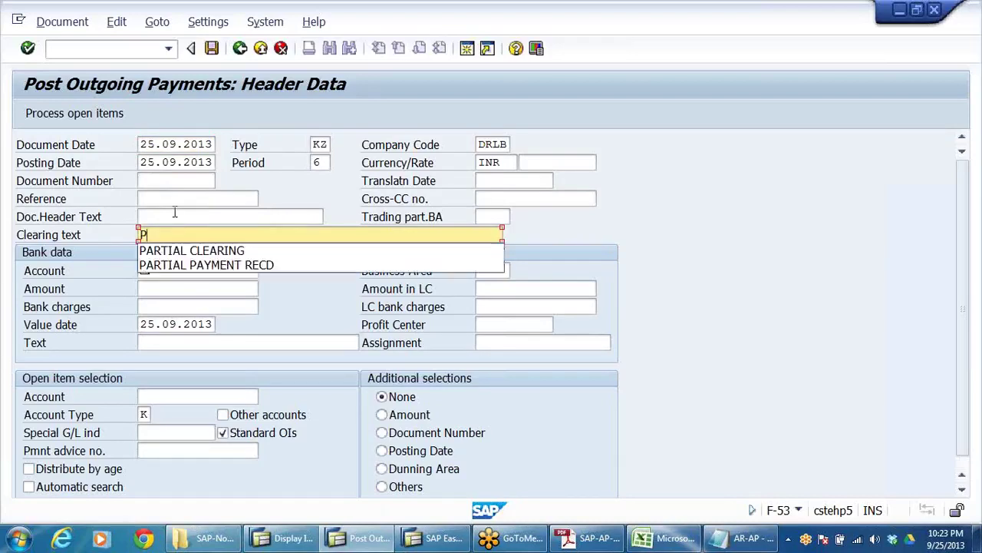
click(206, 250)
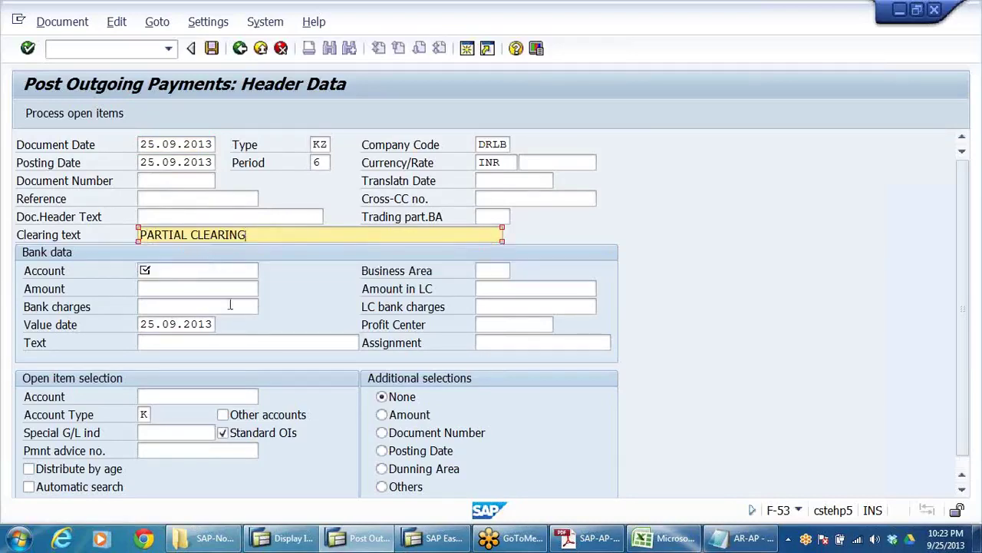
Step: Enter the payment amount 35000 and the bank account number in the bank data
click(189, 271)
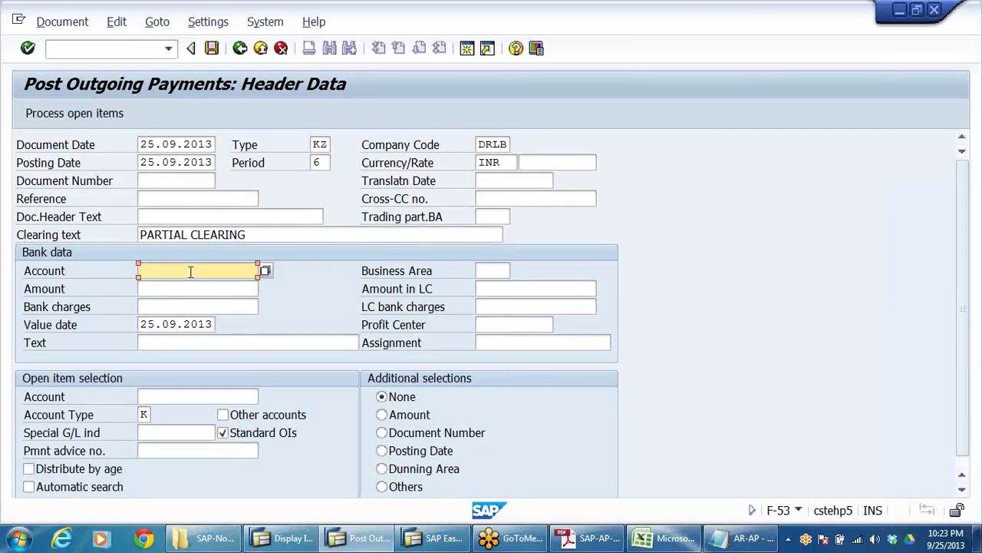
text(000)
double_click(189, 274)
key(ctrl+c)
key(Delete)
click(238, 291)
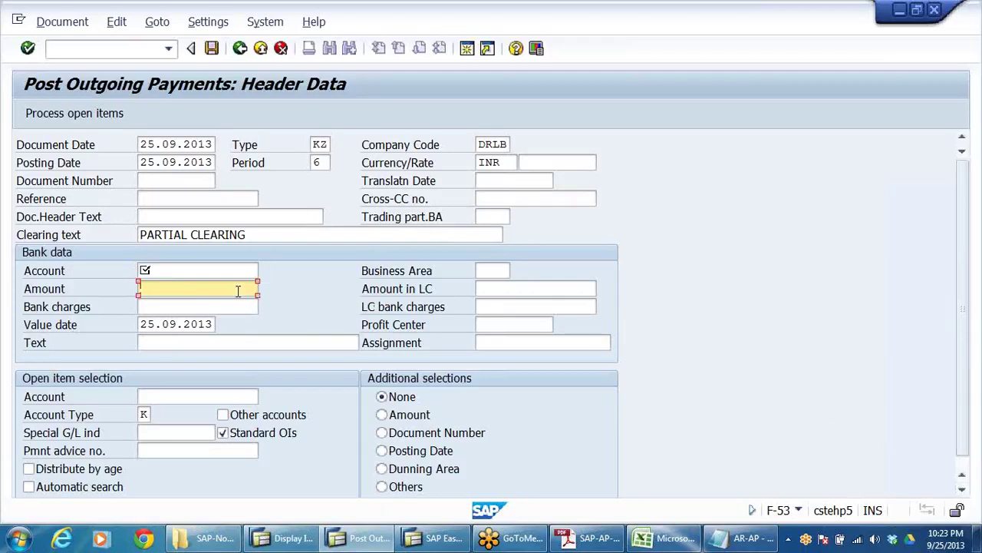
key(ctrl+v)
click(201, 267)
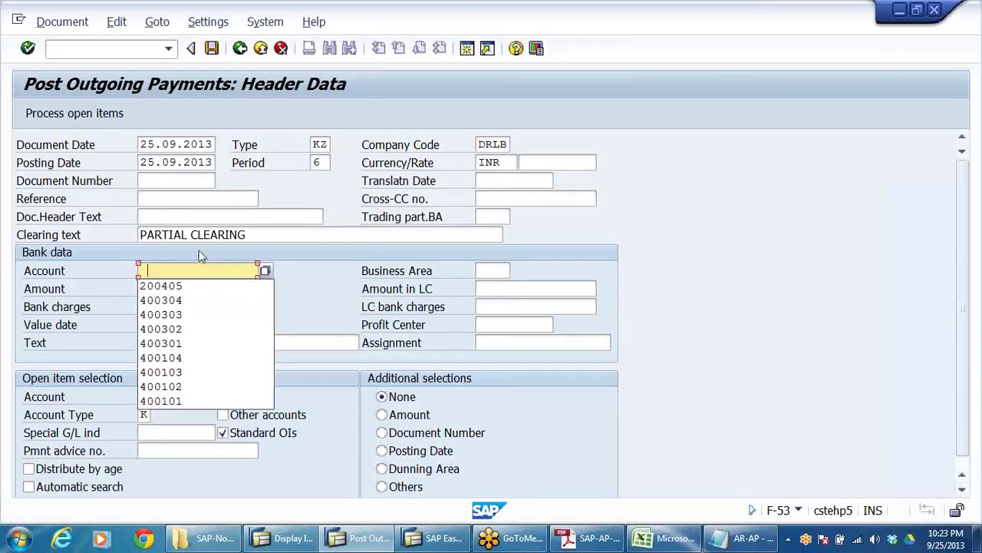
click(183, 285)
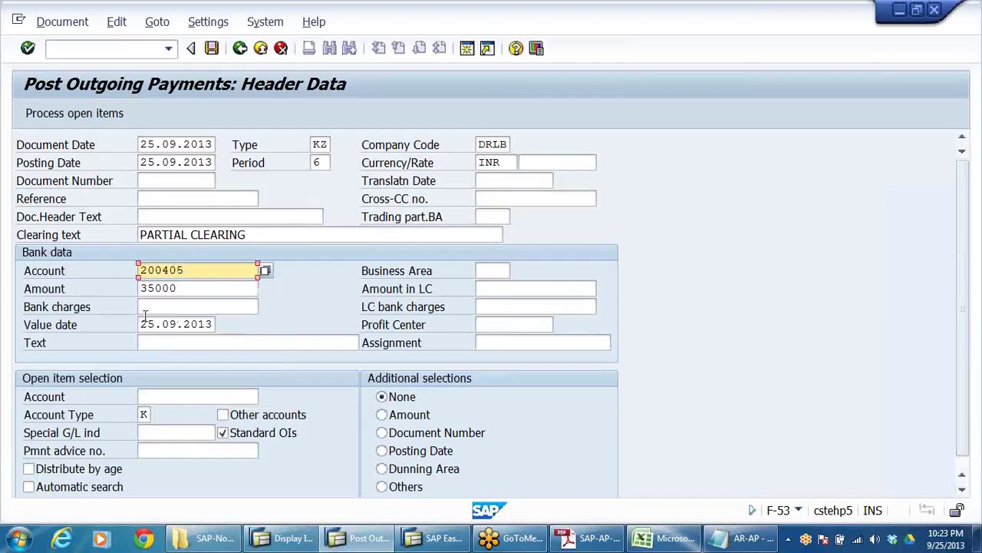
Step: Set the bank item text to PARTIAL PAYMENT TO VENDOR and process the open items of vendor ABC RAW MATERIAL SUPPLIERS
click(151, 347)
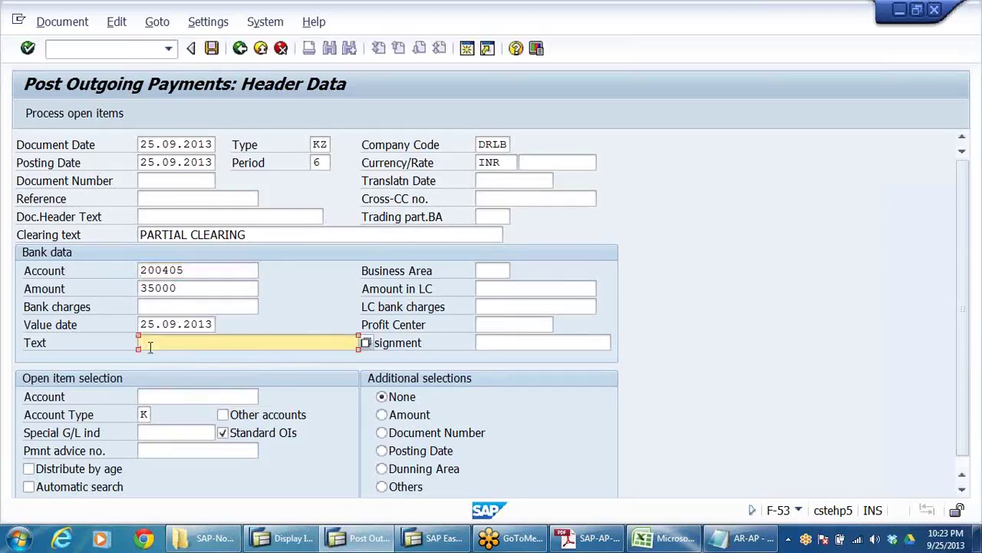
text(P)
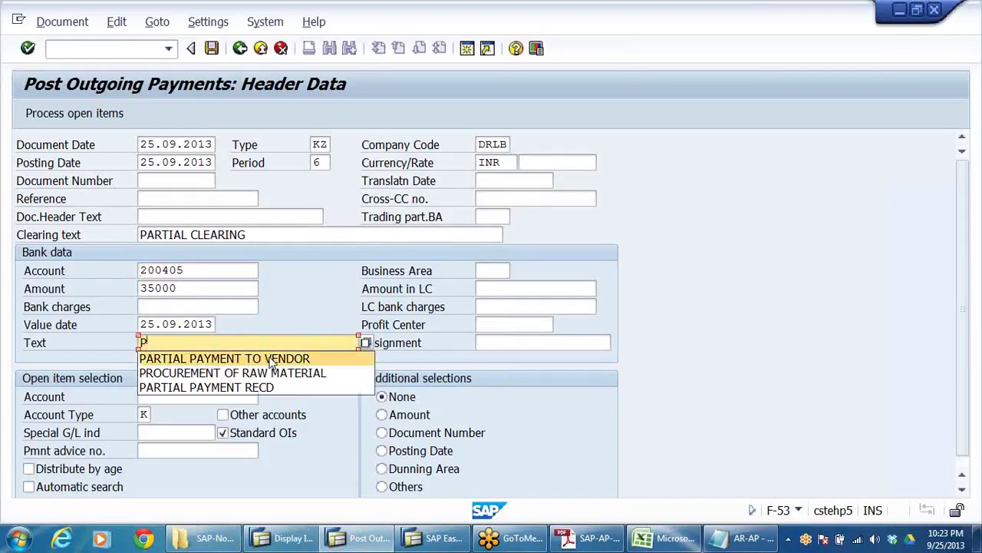
click(270, 359)
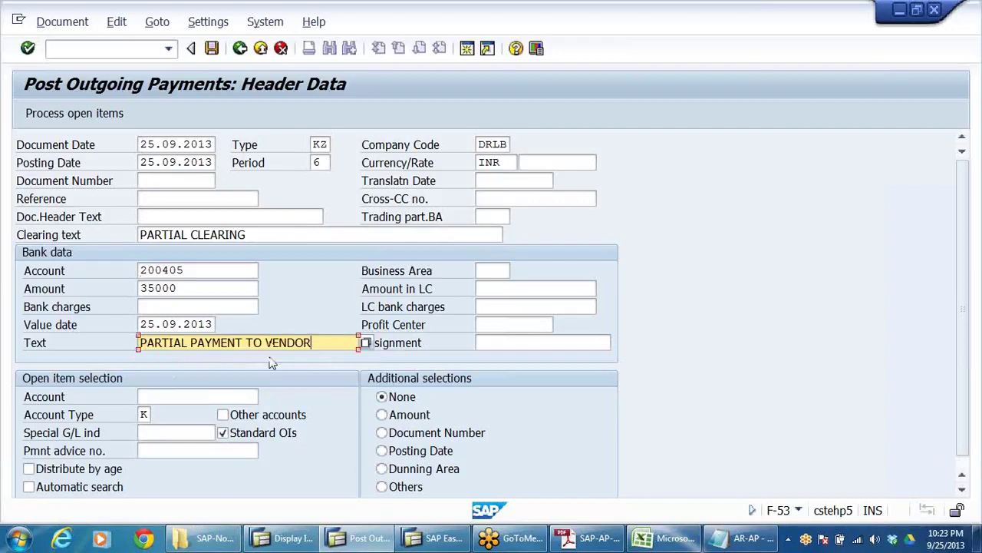
click(218, 397)
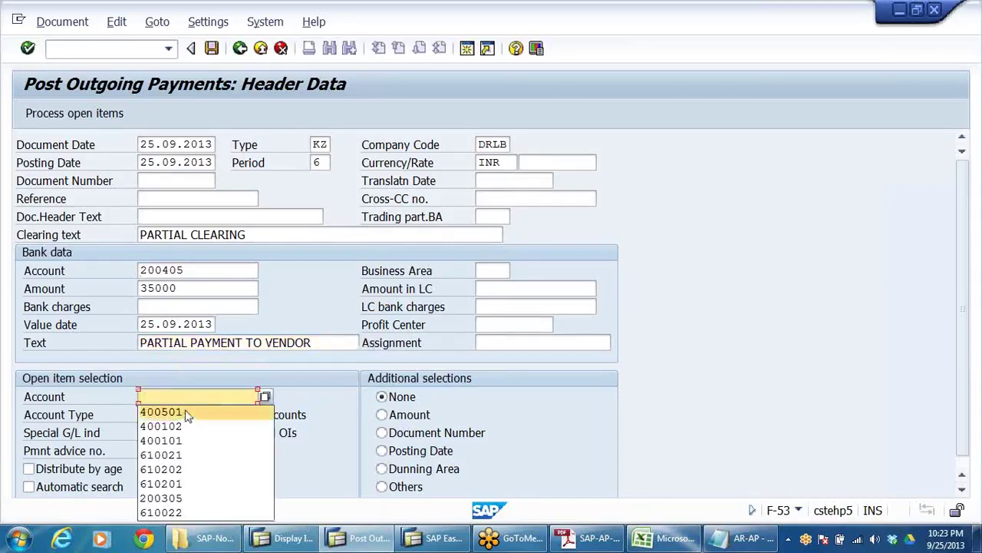
click(184, 411)
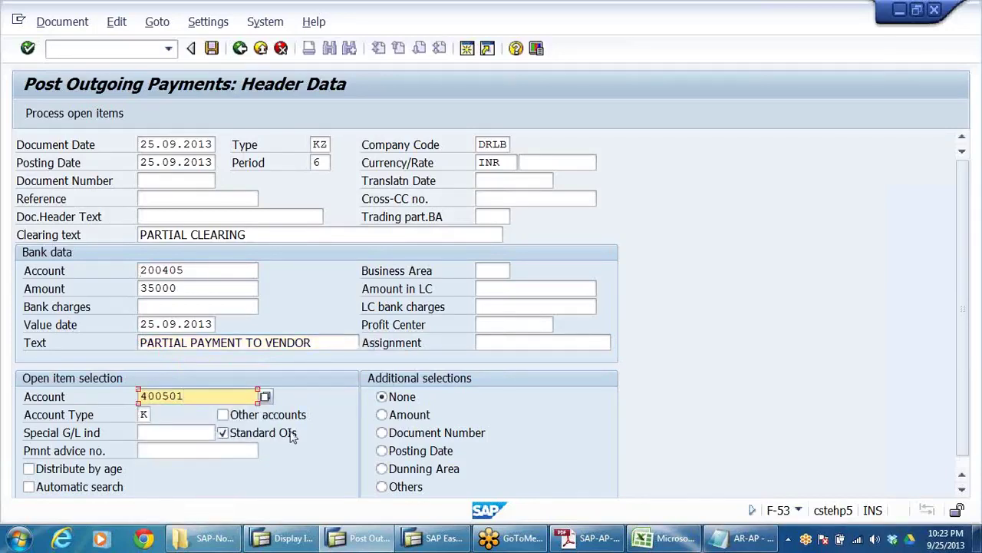
key(Return)
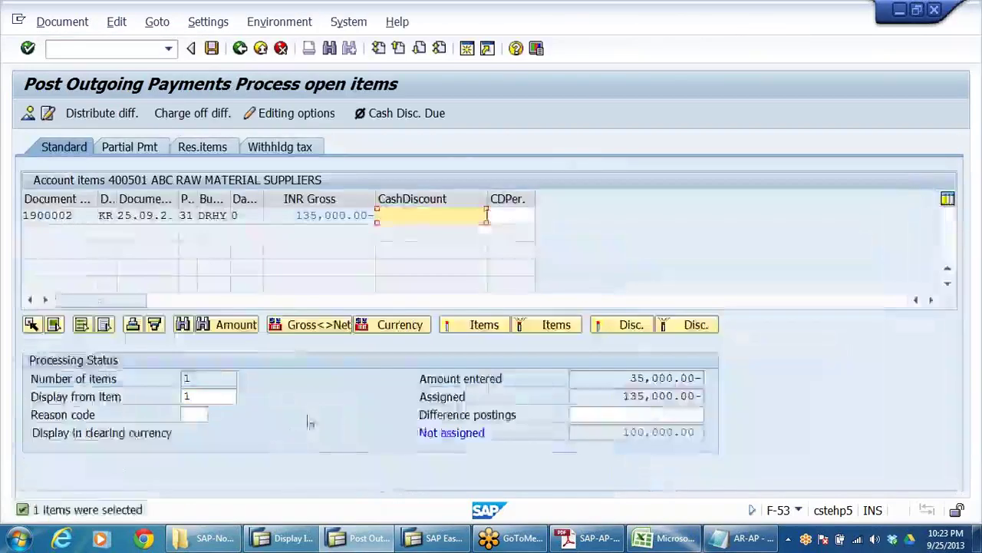
Step: Assign 35,000.00 to the vendor's 135,000.00 invoice as a partial payment and post the document
click(327, 215)
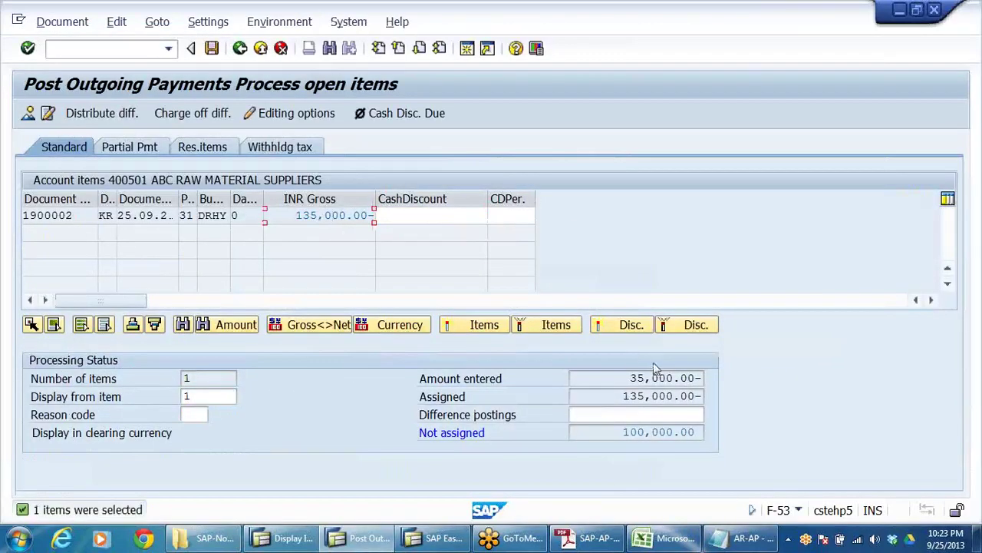
click(214, 53)
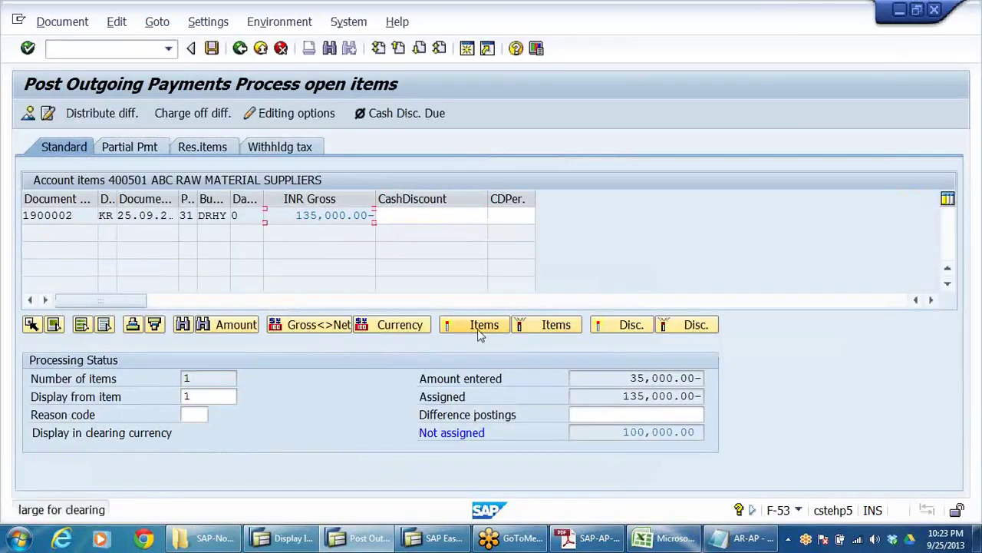
click(140, 150)
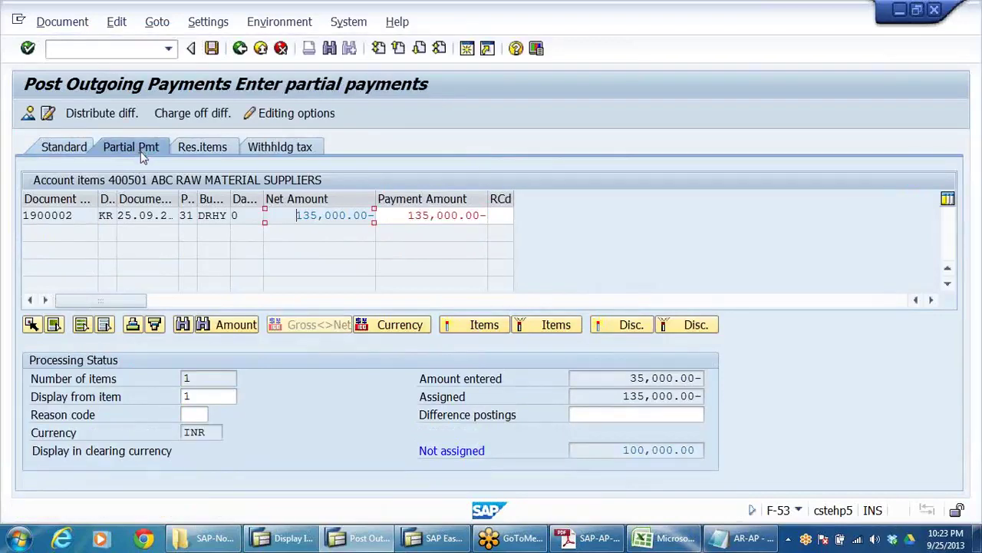
double_click(434, 216)
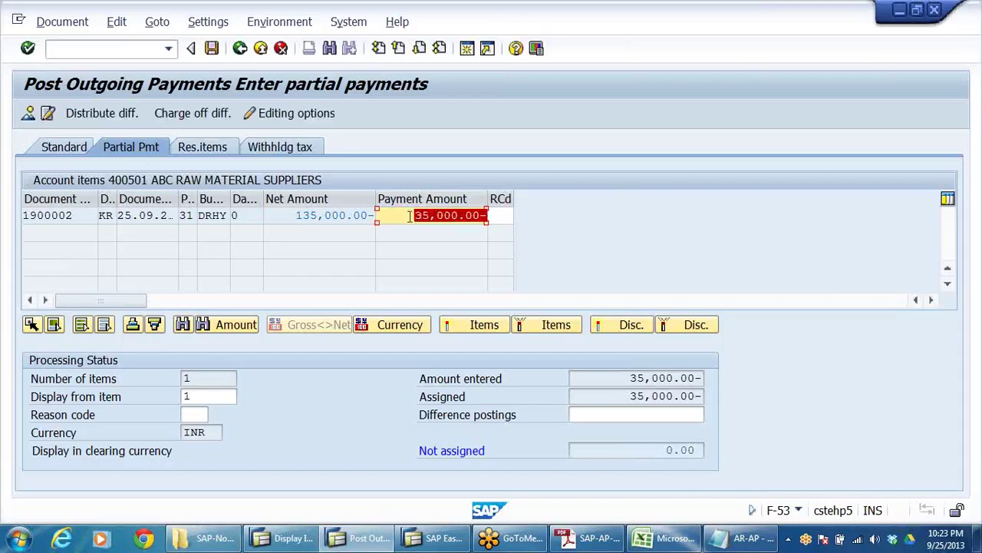
double_click(630, 380)
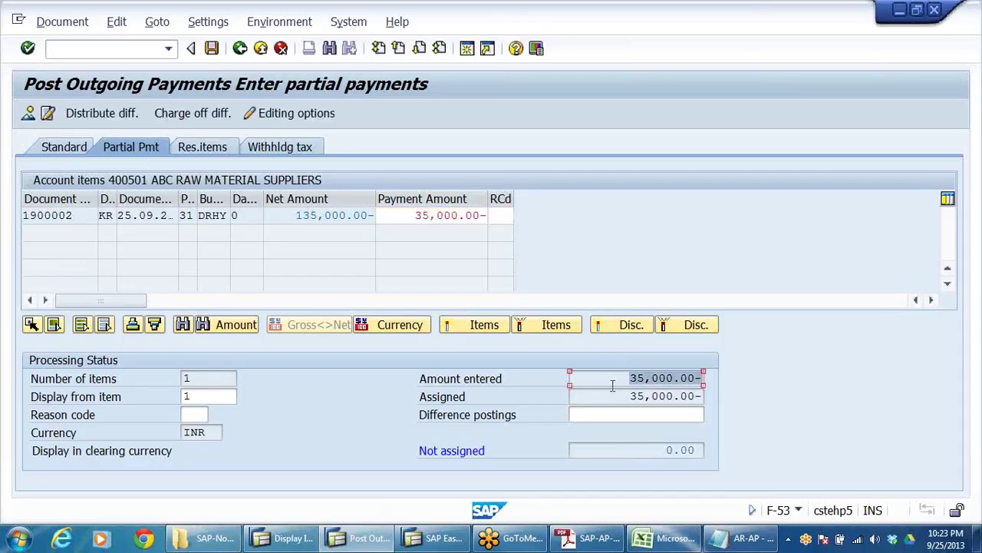
click(209, 49)
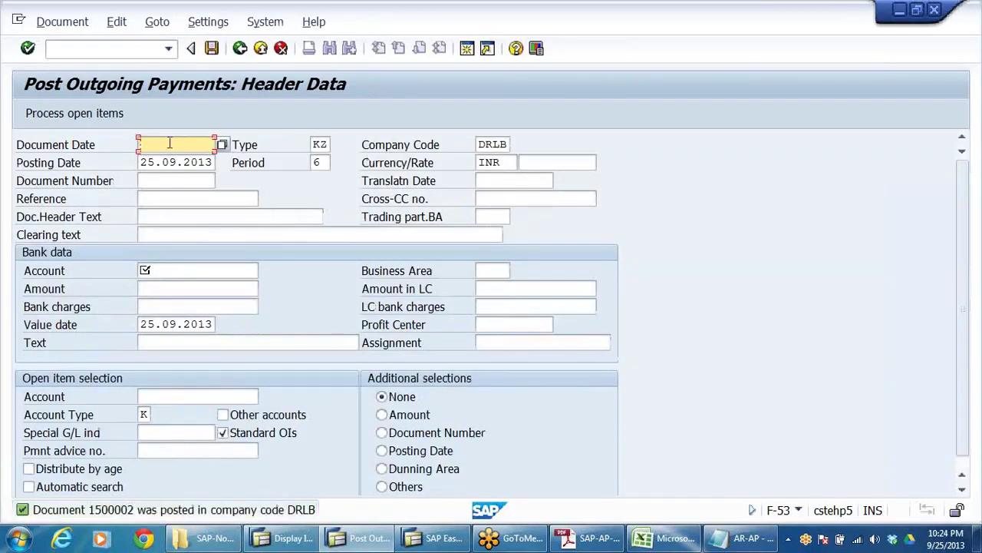
Step: Enter a second outgoing payment dated 25.09.2013 for 100000 from the same bank account, with text PARTIAL PAYMENT TO VENDOR
click(170, 145)
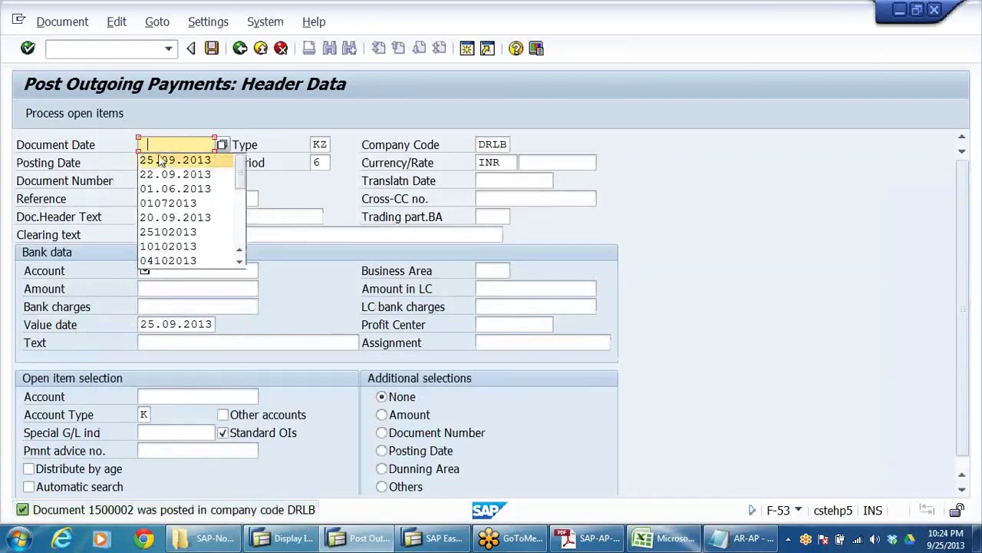
click(160, 161)
click(168, 273)
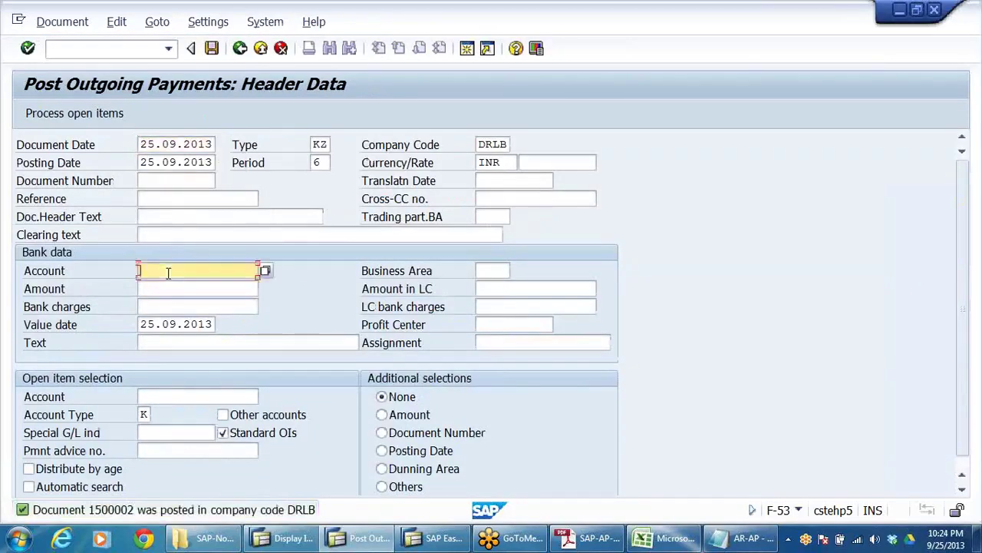
click(166, 283)
click(168, 288)
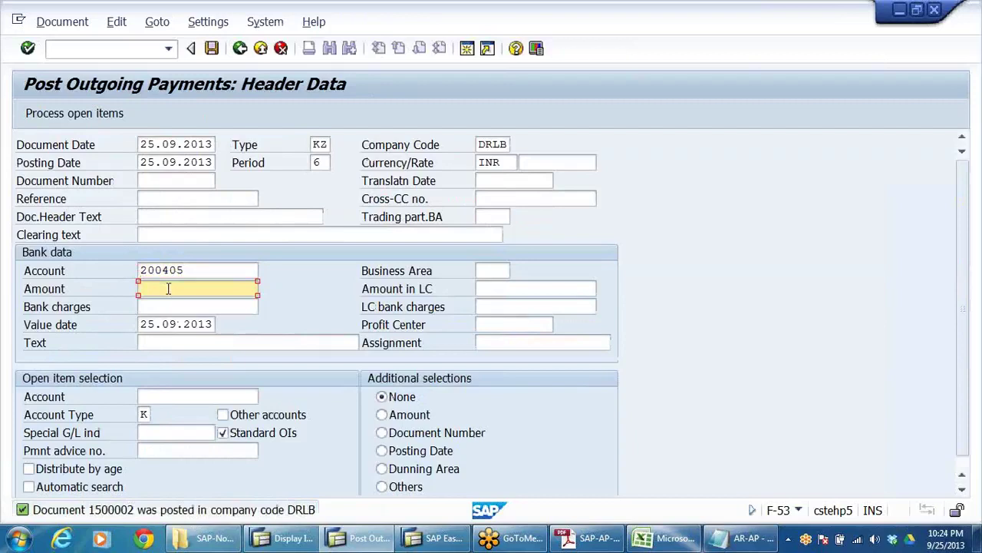
text(1)
click(201, 347)
click(154, 344)
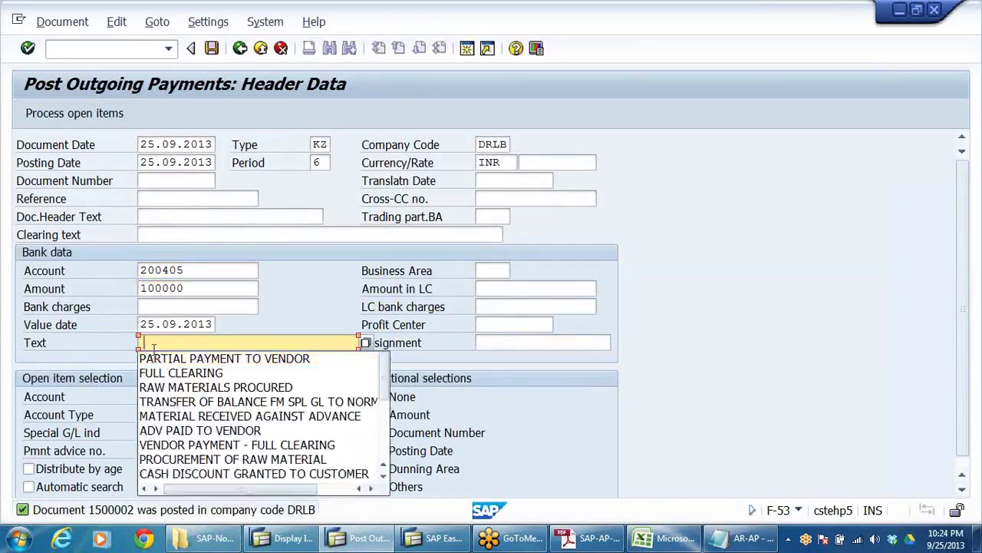
click(160, 361)
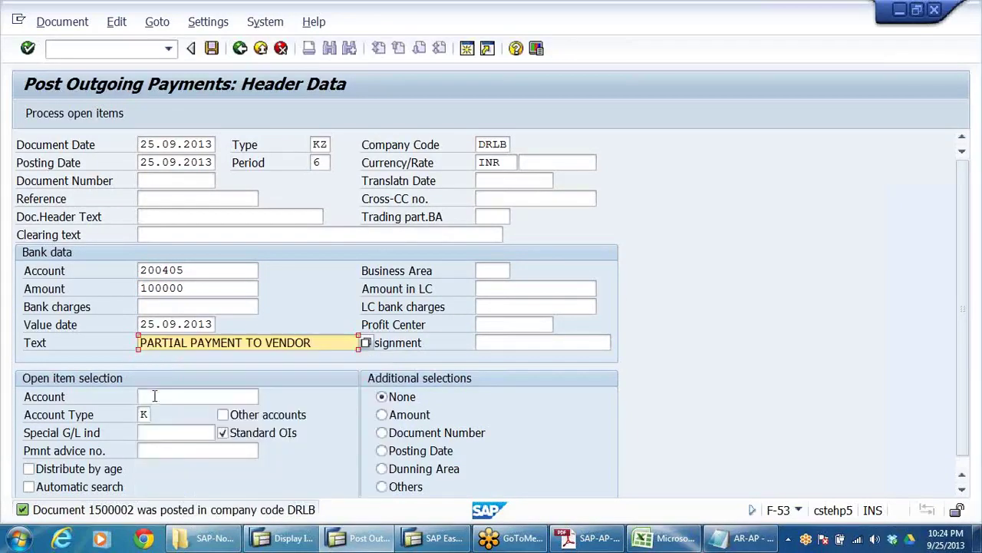
Step: Process the same vendor's open items, check the entered and assigned amounts, and post the remaining payment
click(155, 396)
click(161, 412)
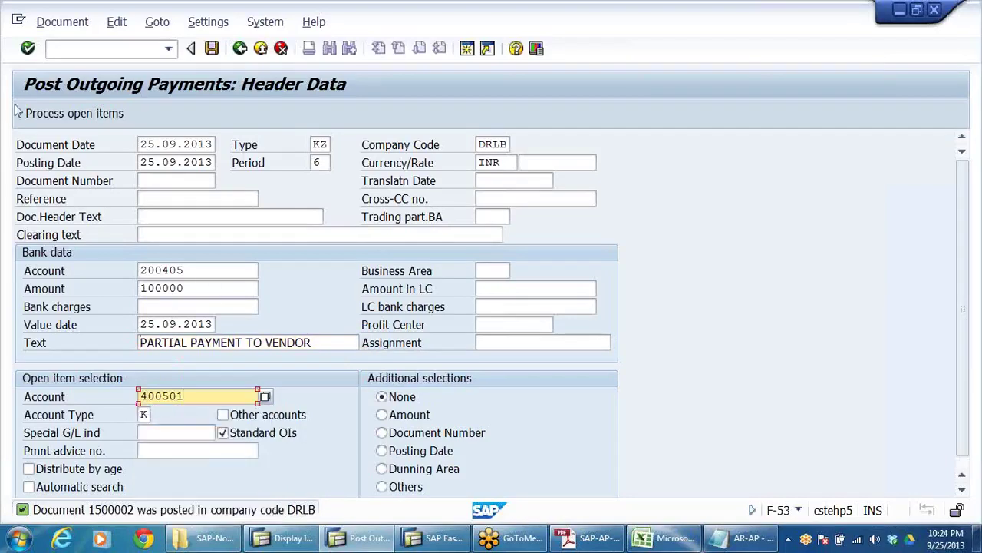
click(75, 113)
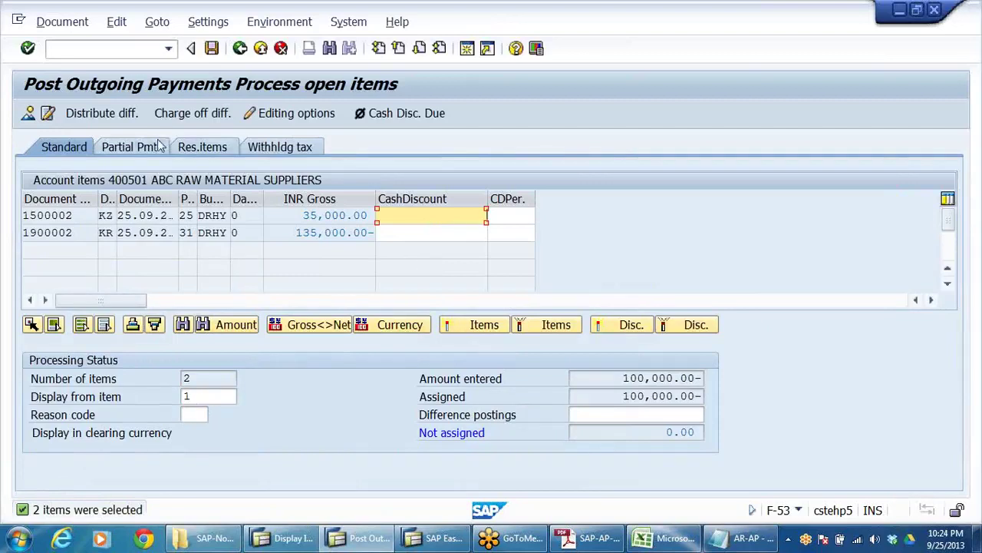
click(332, 235)
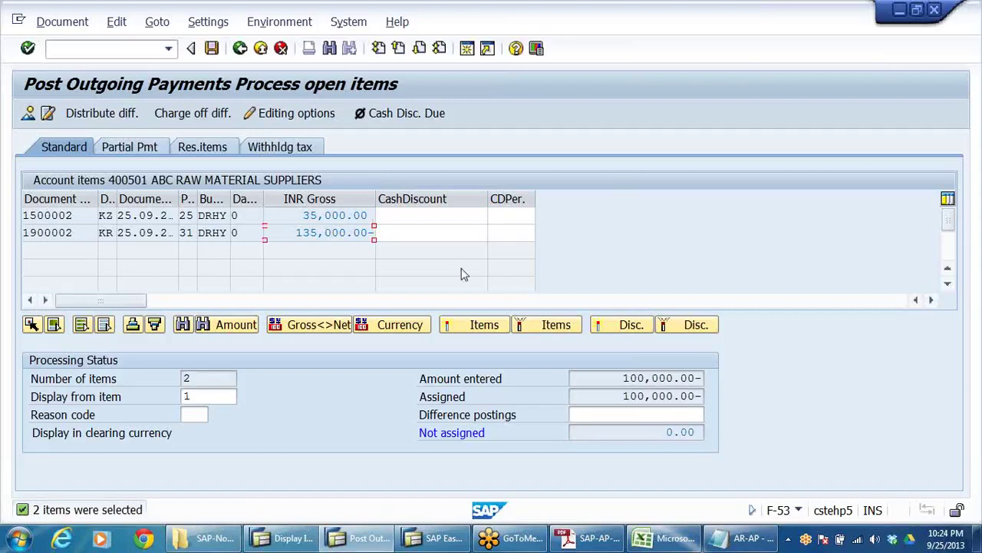
key(Up)
drag(606, 384, 731, 409)
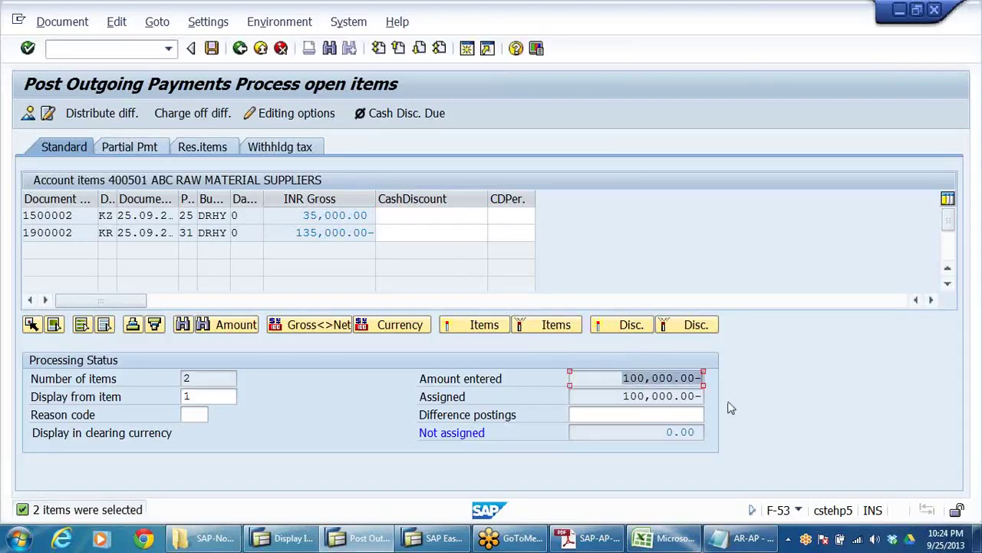
click(212, 48)
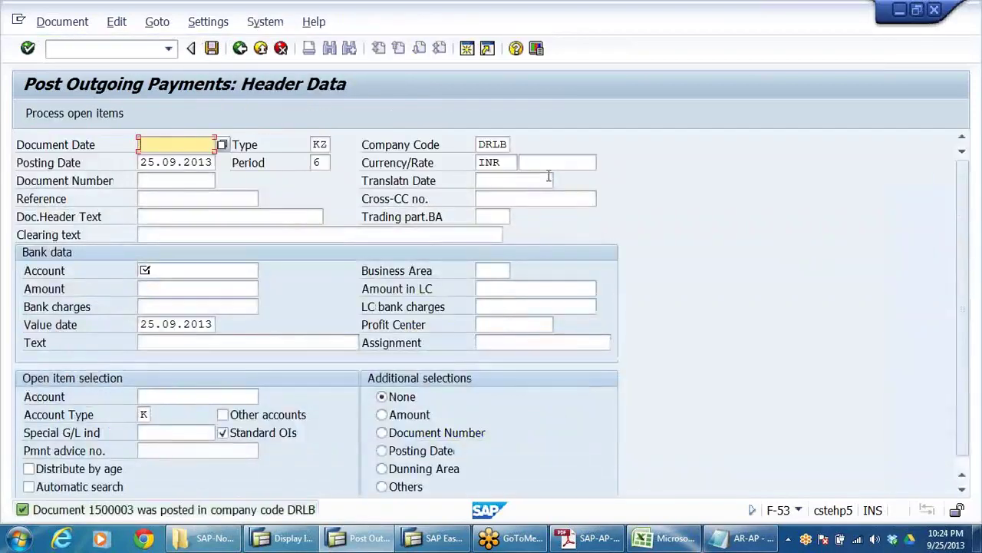
Step: Exit the outgoing payment entry, discarding the blank form, and open the FBL1N vendor line item selection
click(263, 49)
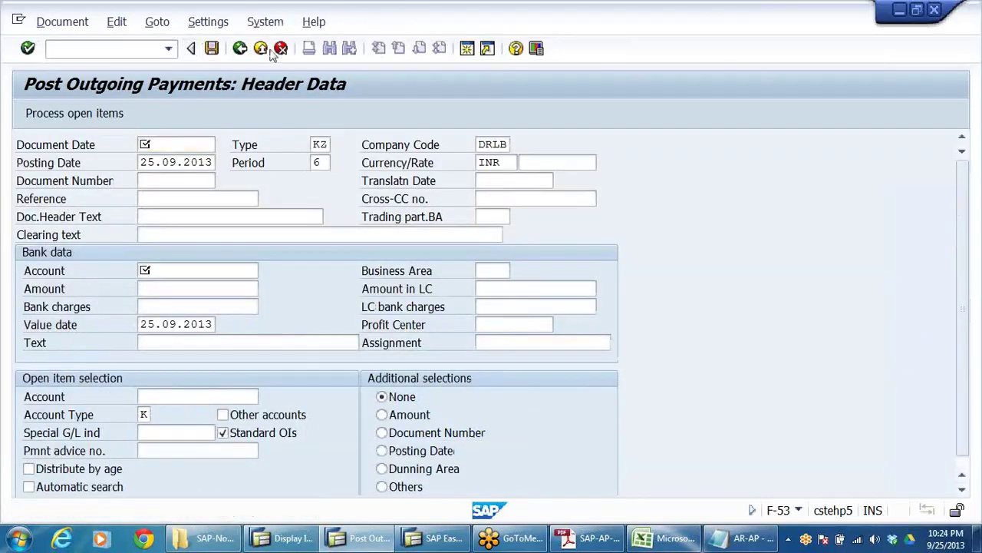
click(296, 354)
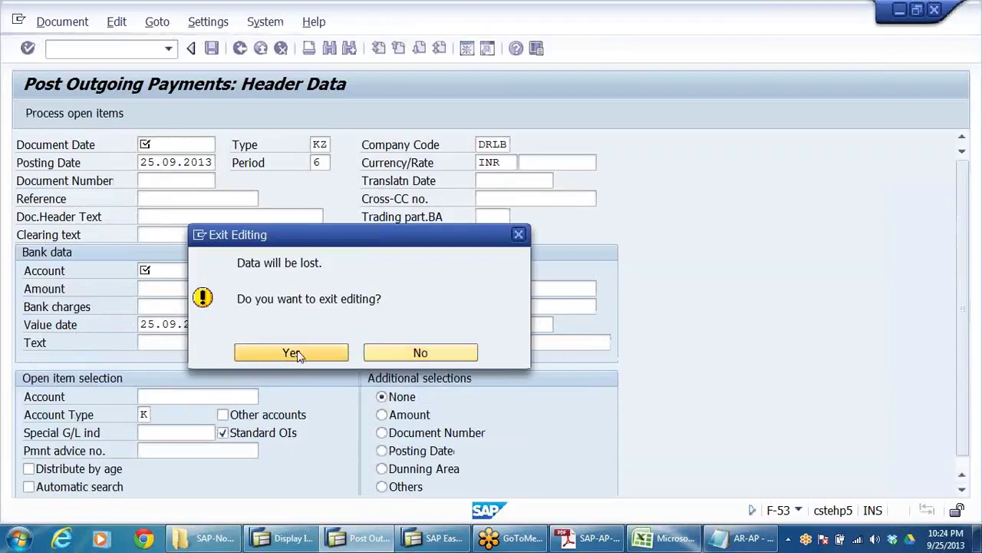
scroll(301, 355, down, 1)
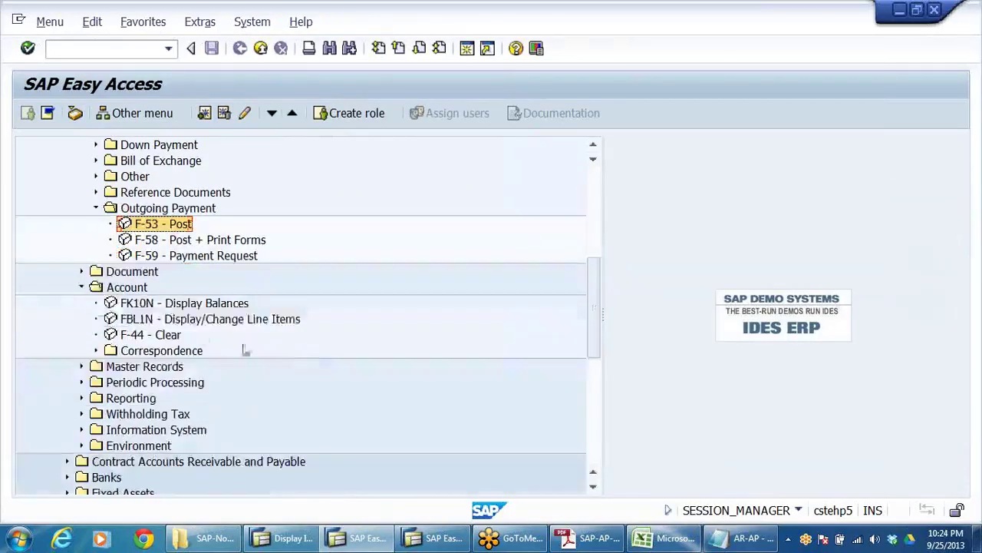
double_click(178, 321)
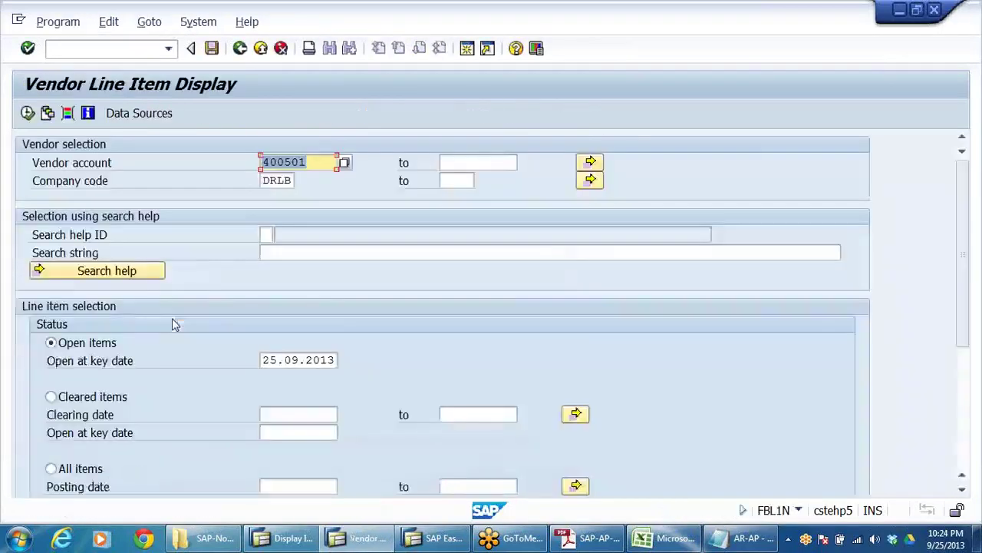
Step: Run the line item report for the vendor's open items, and rerun it for cleared items
click(27, 113)
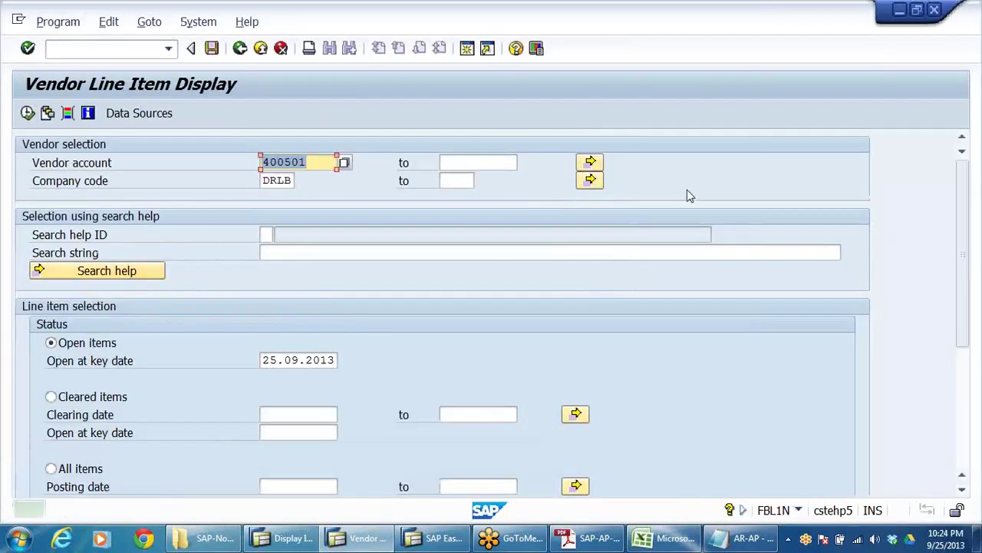
click(79, 401)
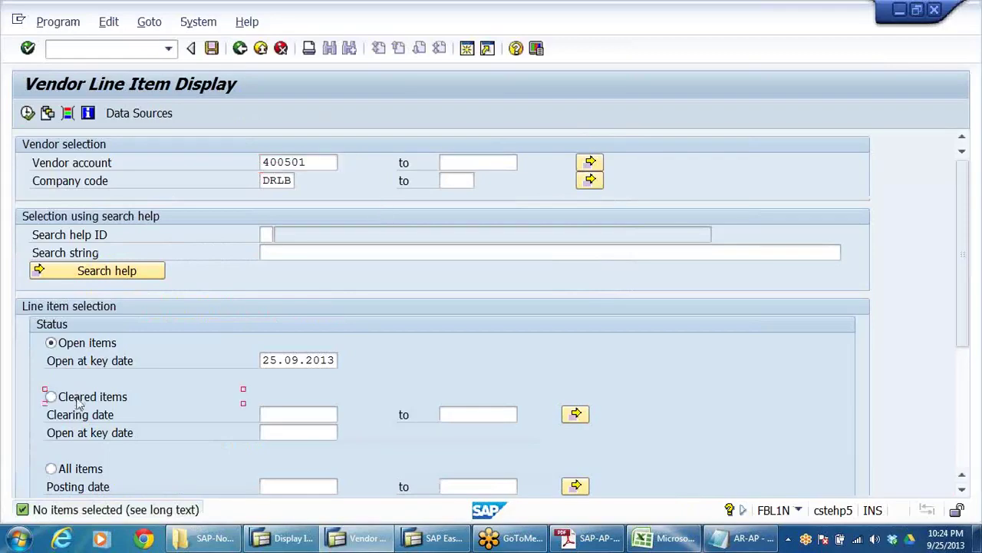
click(27, 113)
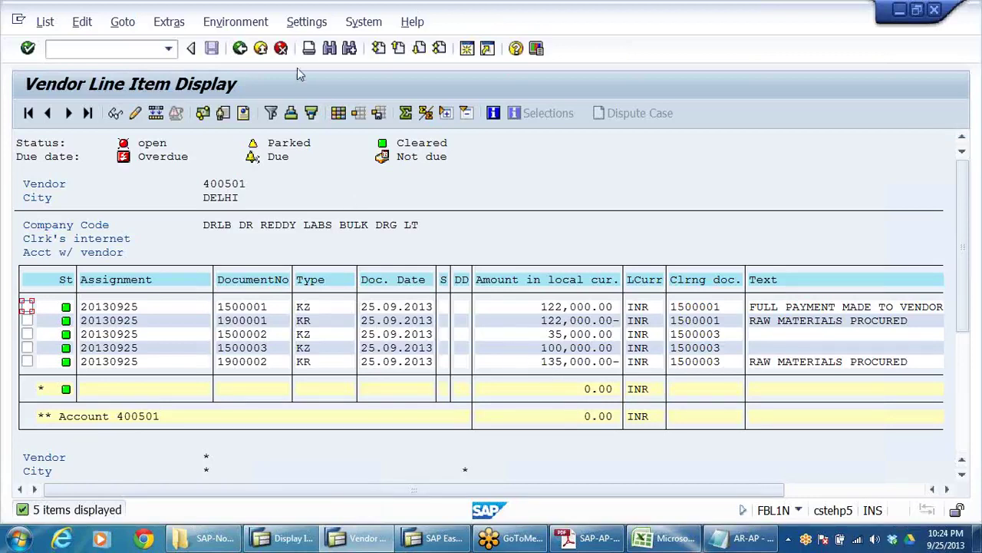
Step: Exit the vendor line item report and collapse the Outgoing Payment folder in the SAP Easy Access tree
click(261, 49)
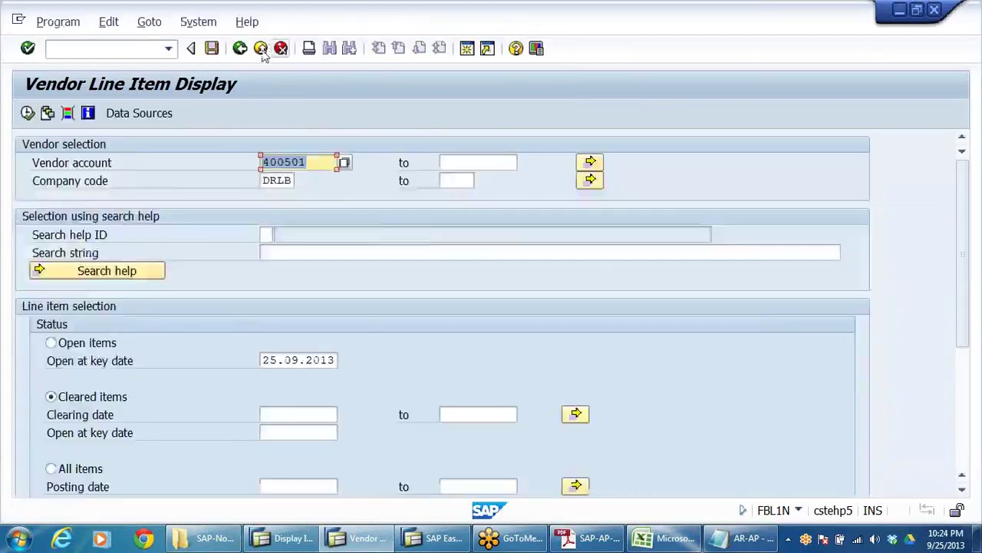
click(261, 49)
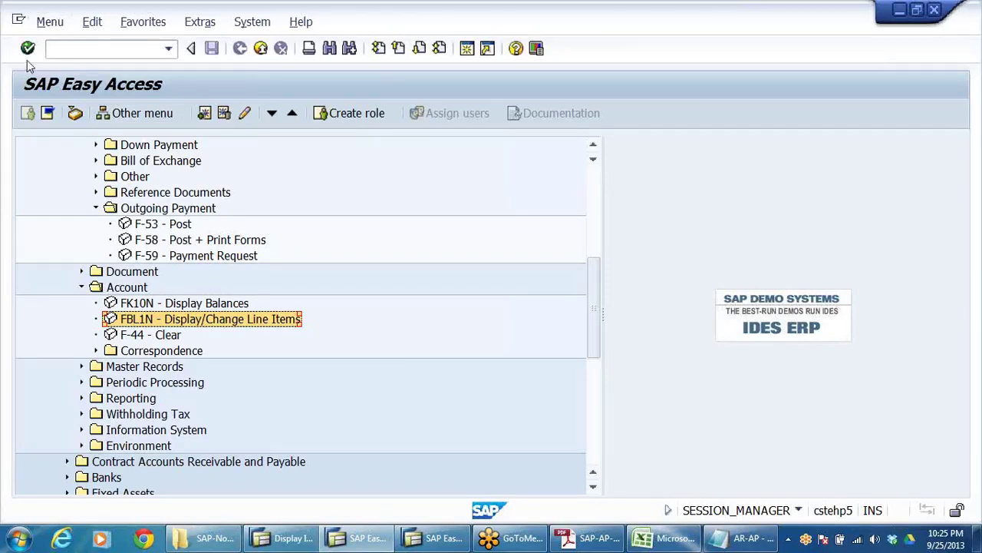
click(96, 208)
scroll(213, 228, up, 5)
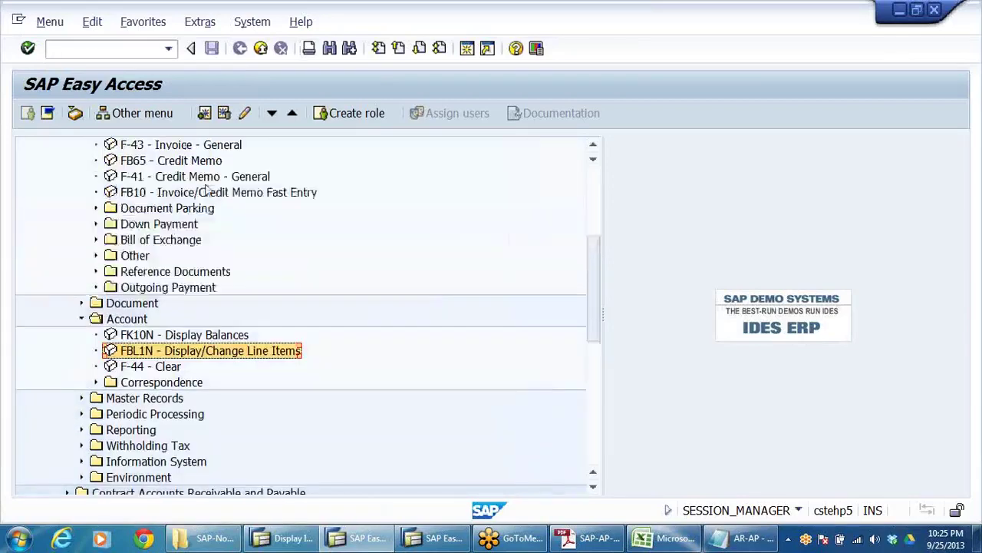
Step: Switch to the AR-AP notes in Notepad and review the normal purchase and vendor payment entries under TREATMENT OF ADVANCE TO VENDORS
click(741, 538)
scroll(340, 250, down, 6)
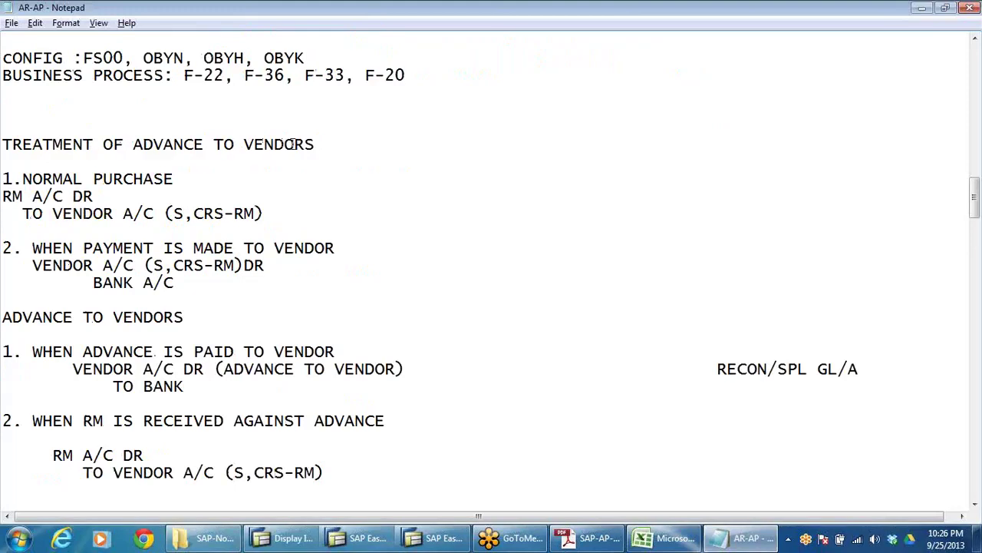
drag(346, 146, 4, 153)
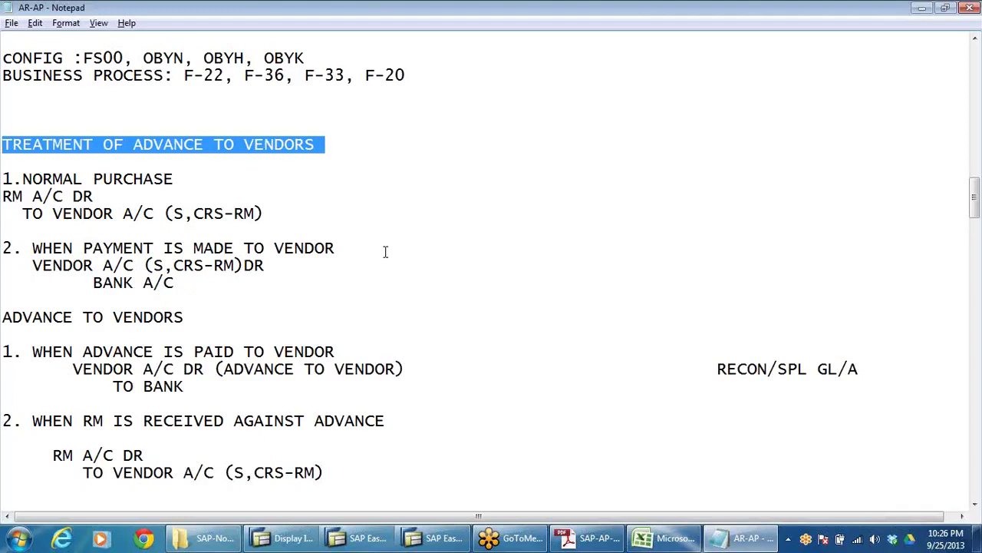
click(22, 179)
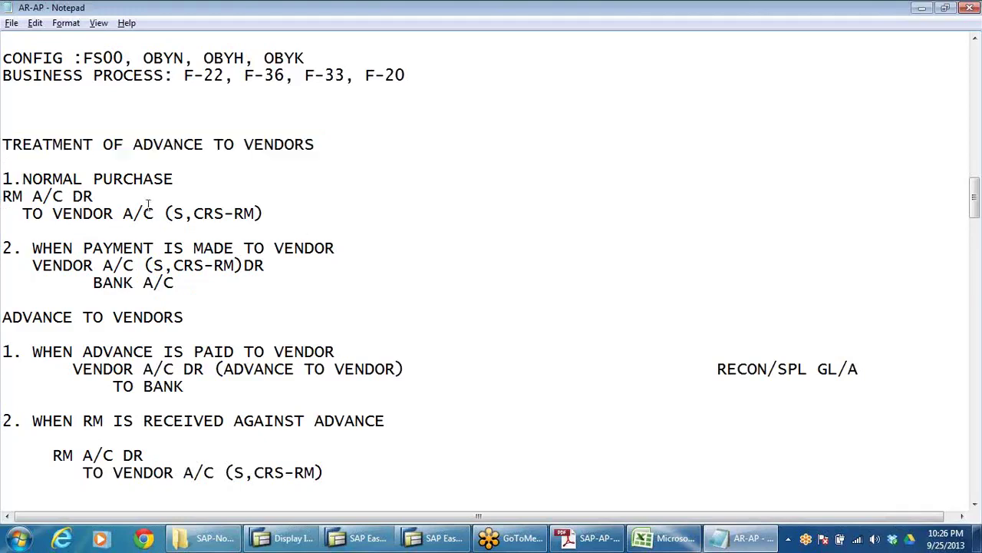
drag(103, 197, 1, 197)
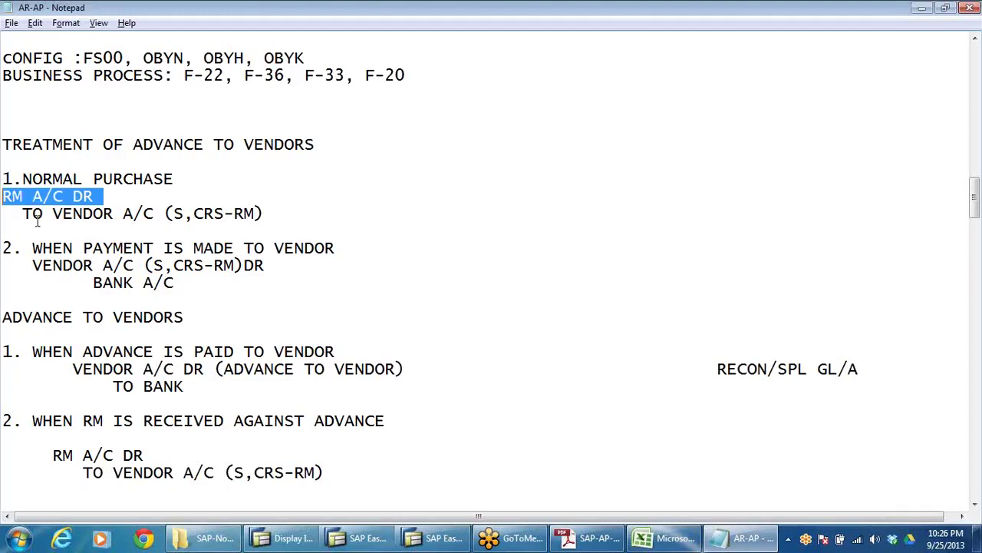
click(103, 214)
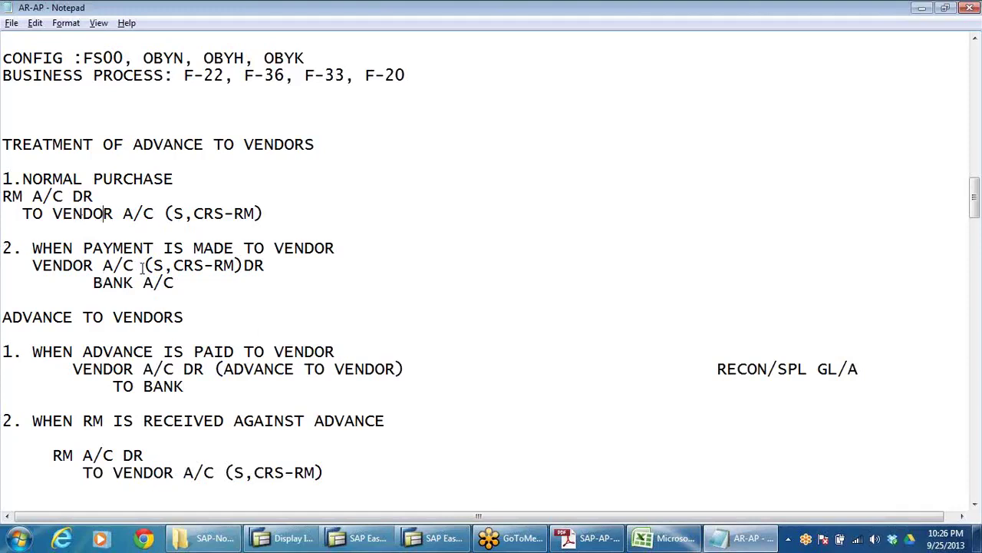
drag(174, 265, 266, 265)
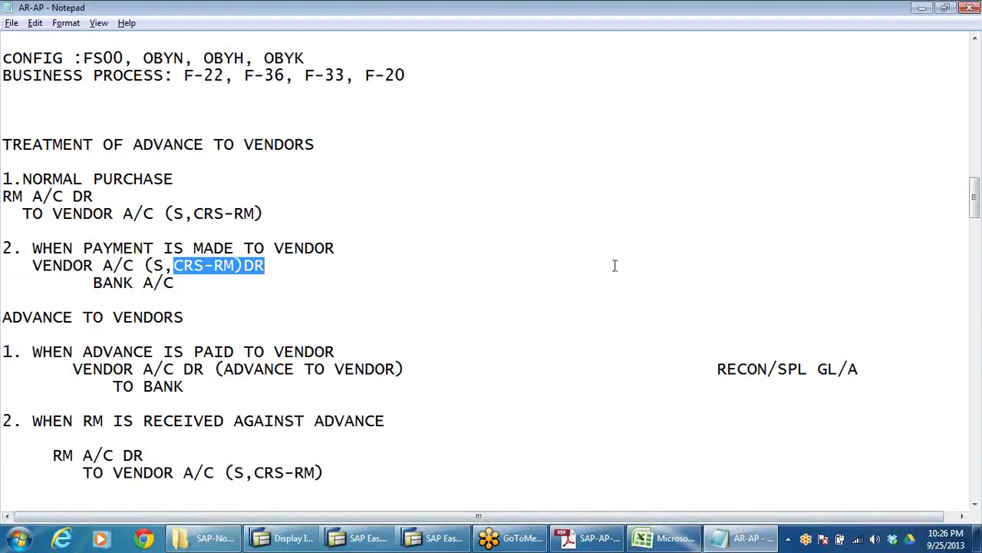
Step: Examine the entry for an advance paid to a vendor, including its bank line and ADVANCE TO VENDOR account
scroll(538, 247, down, 3)
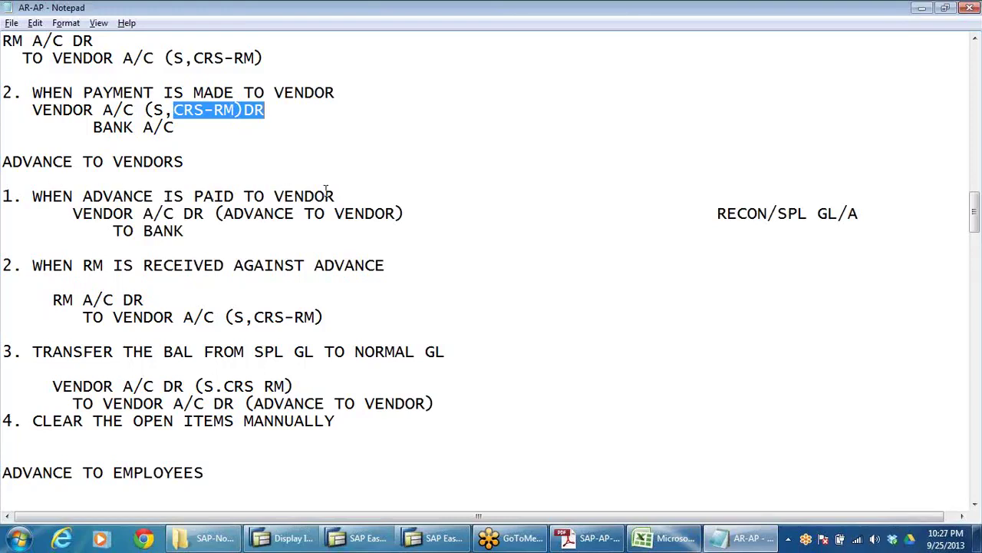
drag(72, 214, 199, 214)
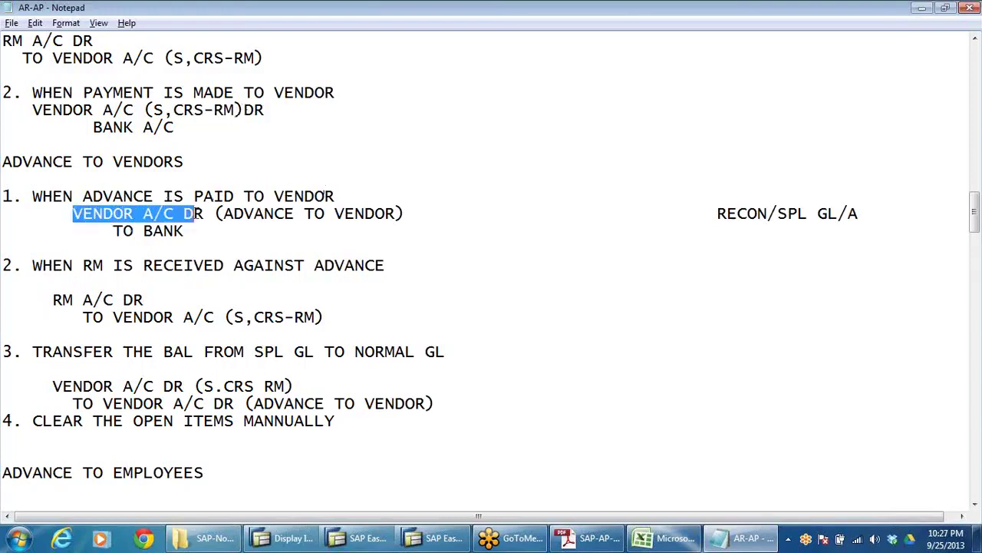
drag(113, 230, 187, 233)
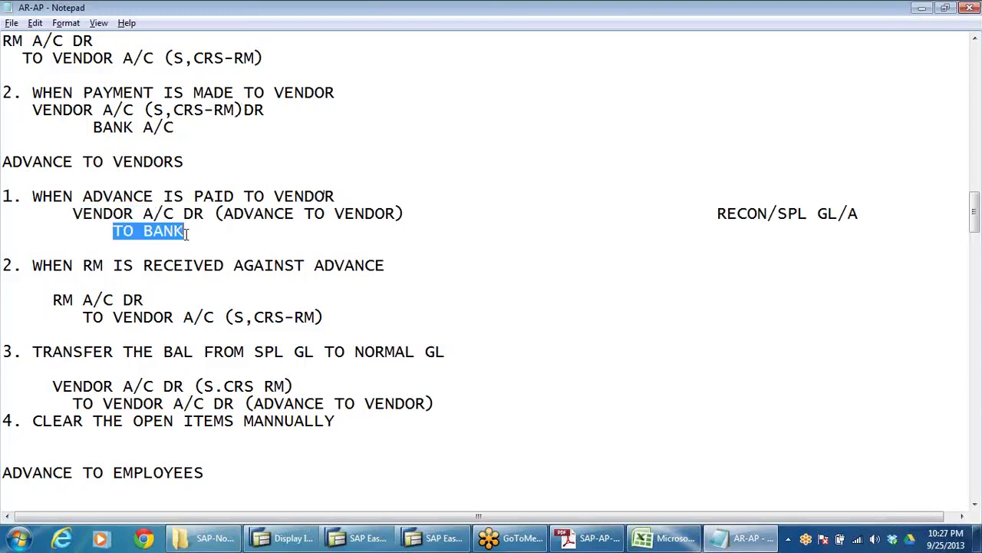
click(74, 215)
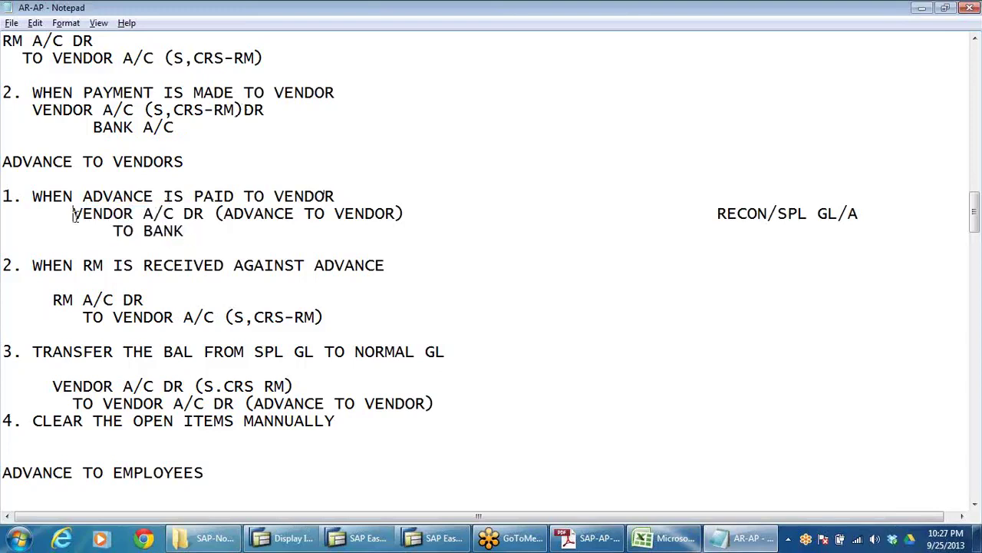
drag(74, 215, 429, 214)
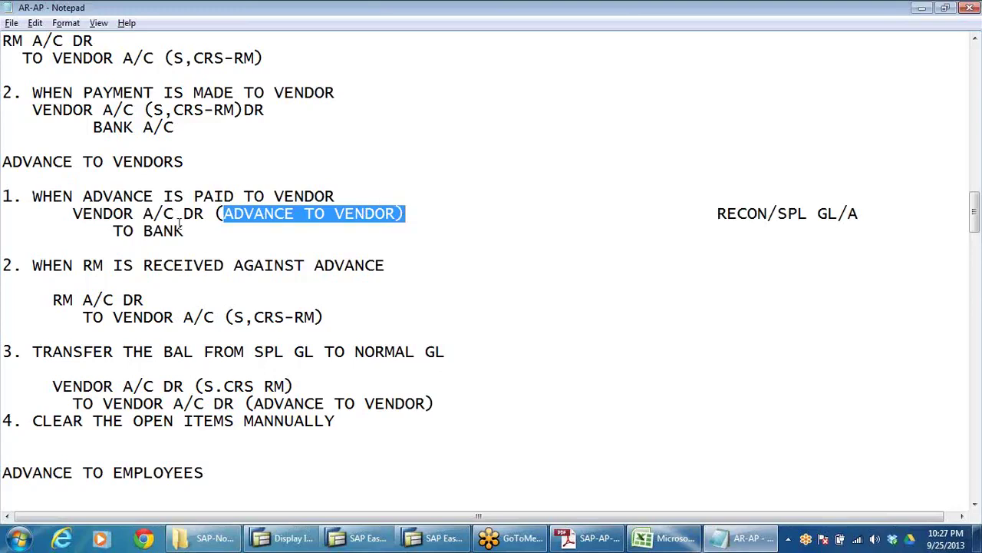
drag(83, 196, 449, 204)
click(236, 249)
click(398, 213)
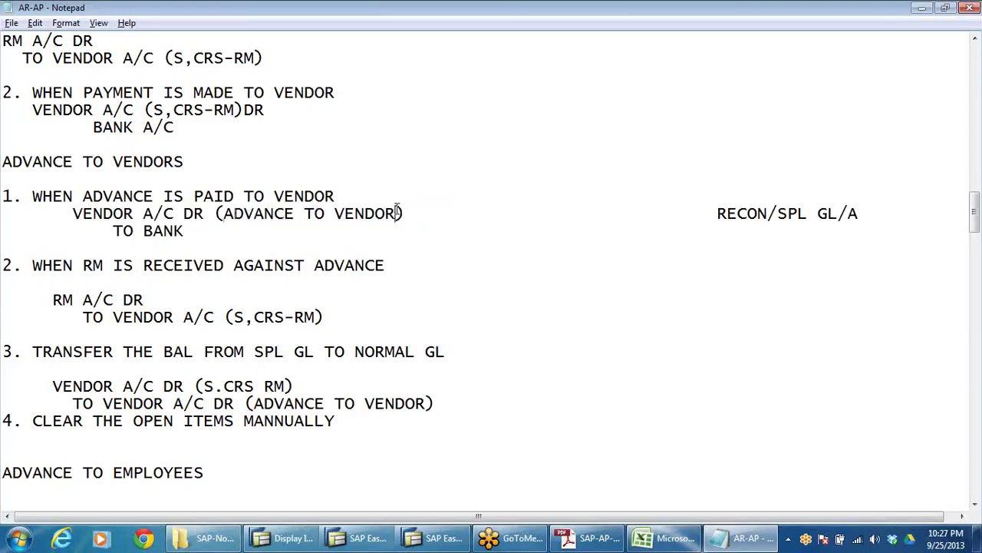
click(153, 231)
drag(223, 214, 406, 220)
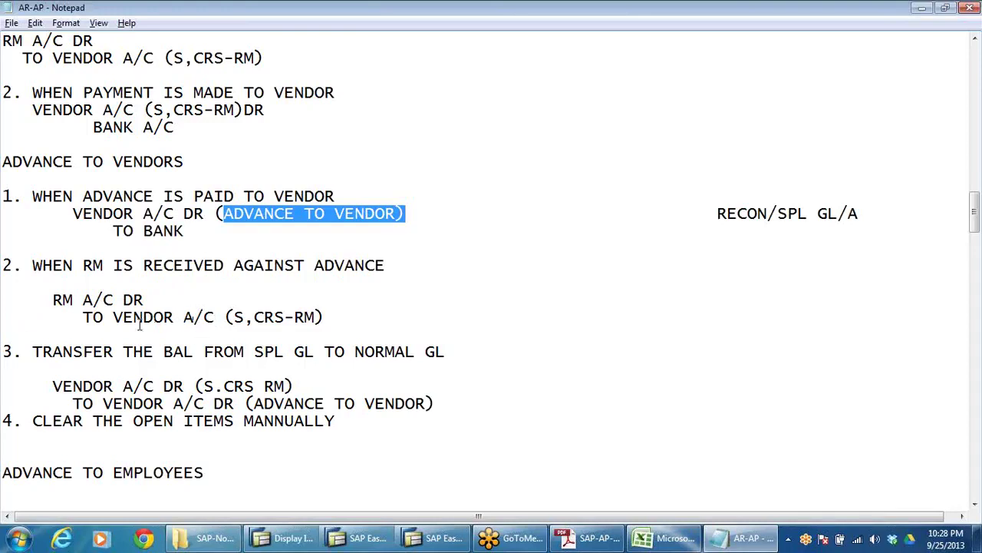
Step: Examine the entry for raw material received against the advance, highlighting its S,CRS-RM account
drag(42, 299, 185, 317)
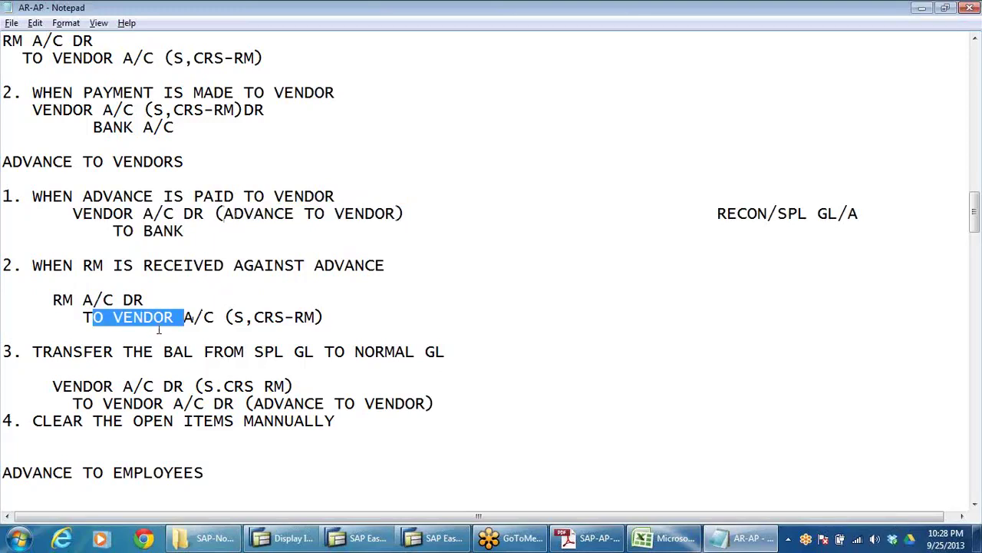
drag(233, 319, 338, 321)
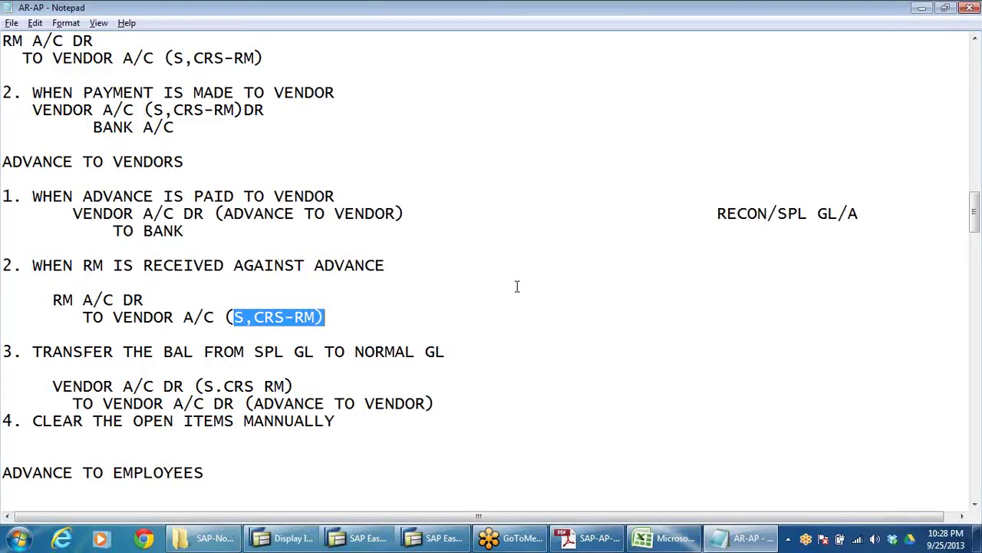
click(323, 319)
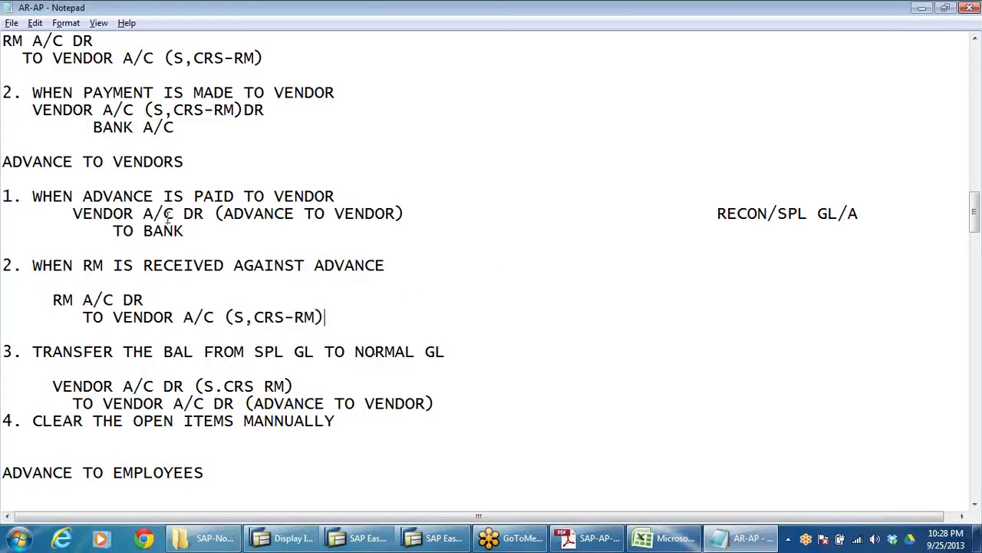
Step: Delete the blank space before RECON/SPL GL/A so it directly follows (ADVANCE TO VENDOR) in the advance-paid entry
click(718, 214)
key(BackSpace)
key(BackSpace)
key(BackSpace)
key(BackSpace)
key(BackSpace)
key(BackSpace)
key(BackSpace)
key(BackSpace)
key(BackSpace)
key(BackSpace)
key(BackSpace)
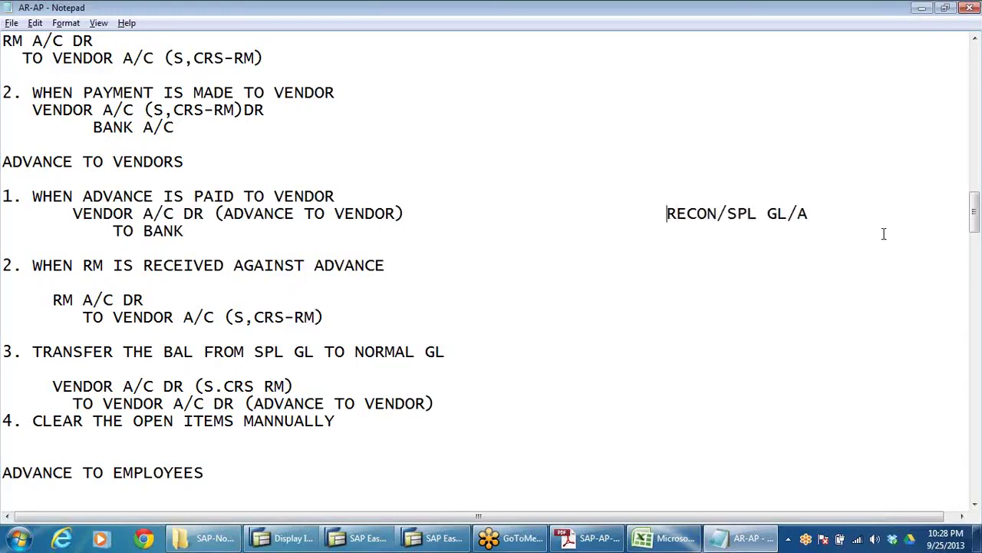
key(BackSpace)
key(BackSpace)
key(BackSpace)
key(BackSpace)
key(BackSpace)
key(BackSpace)
key(BackSpace)
key(BackSpace)
key(BackSpace)
key(BackSpace)
key(BackSpace)
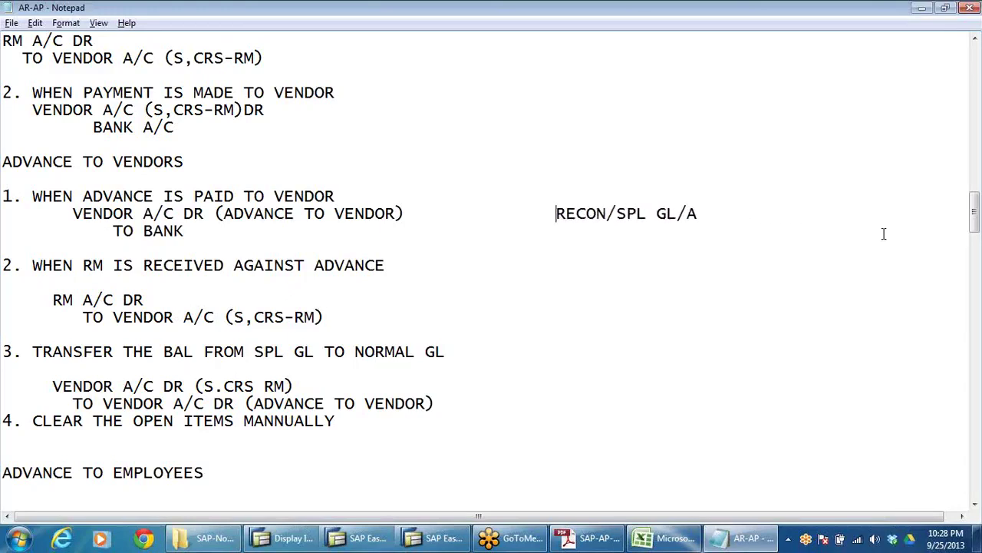
key(BackSpace)
key(BackSpace)
key(BackSpace)
key(BackSpace)
key(BackSpace)
key(BackSpace)
key(BackSpace)
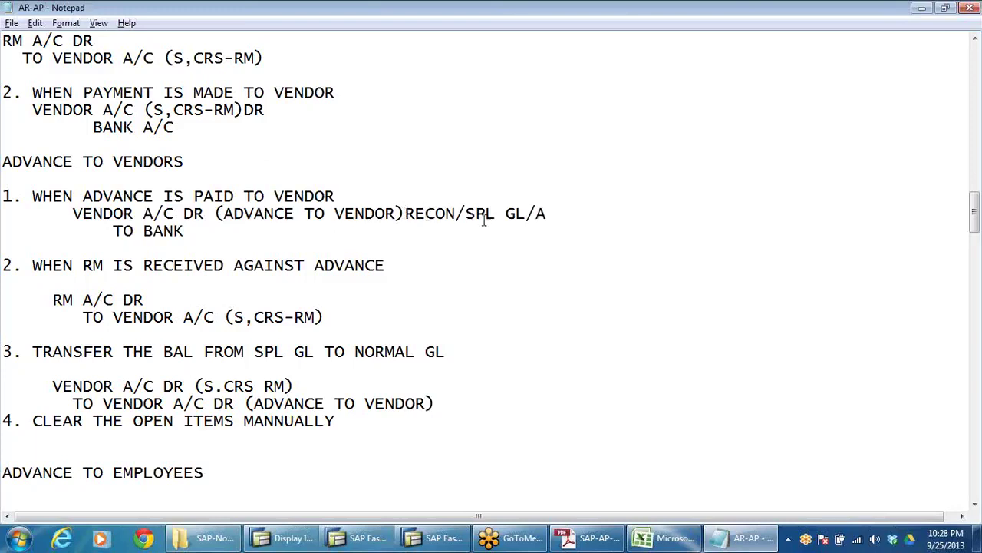
Step: Highlight the special GL indicator A in the vendor advance entry and look over the notes around ADVANCE TO EMPLOYEES
drag(486, 220, 535, 217)
scroll(138, 342, down, 5)
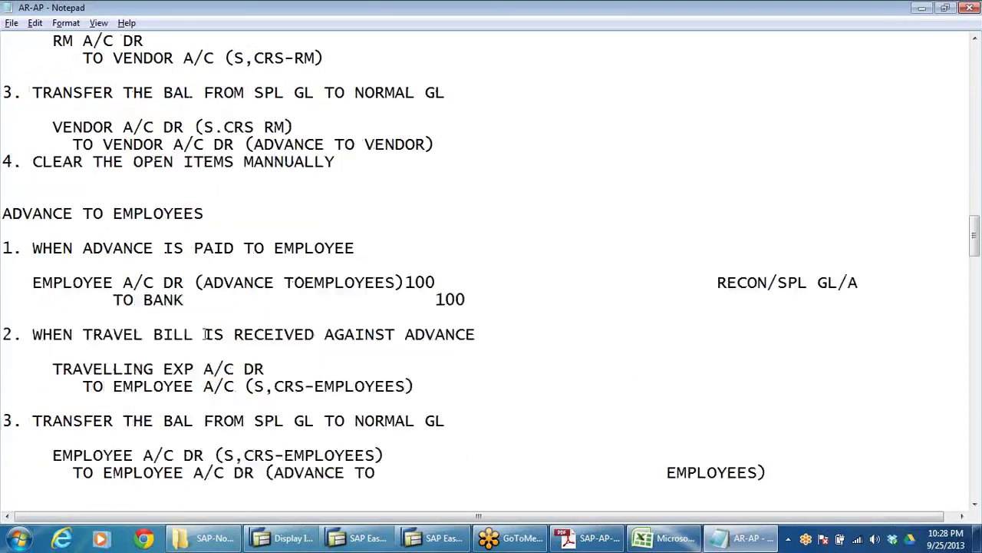
scroll(194, 228, up, 2)
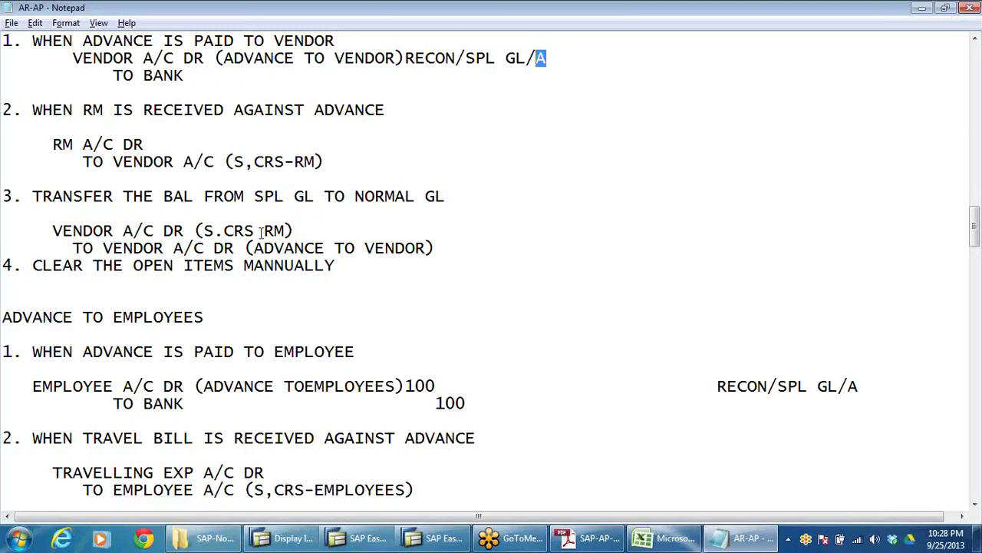
scroll(259, 247, up, 2)
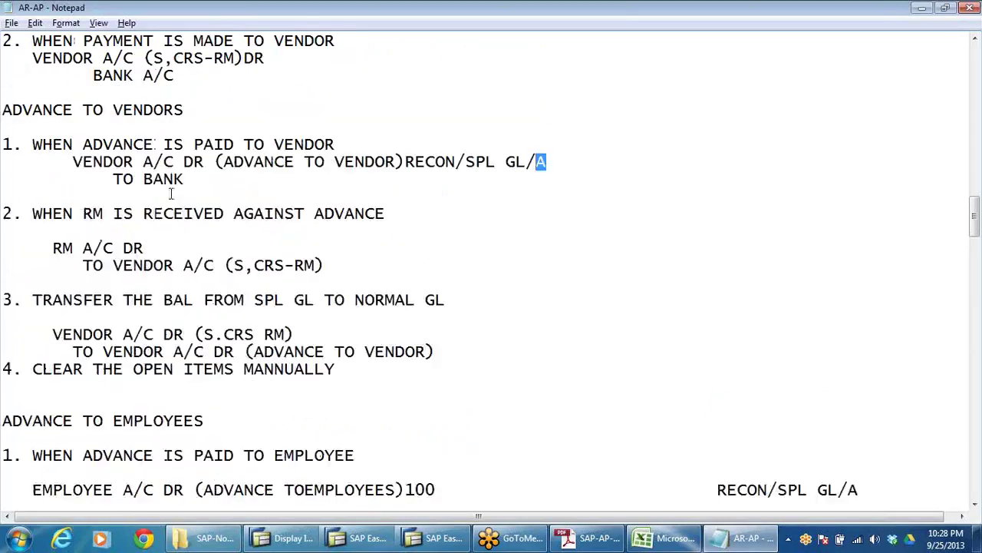
Step: Compare the ADVANCE TO VENDOR account in the advance entry with the S,CRS-RM account in the material receipt entry
drag(234, 163, 397, 163)
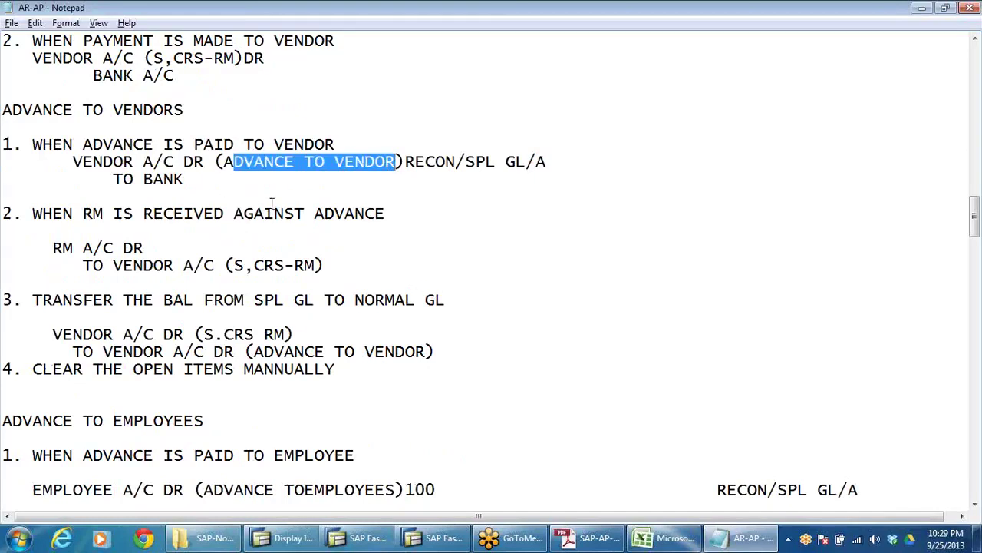
click(264, 166)
drag(223, 163, 378, 166)
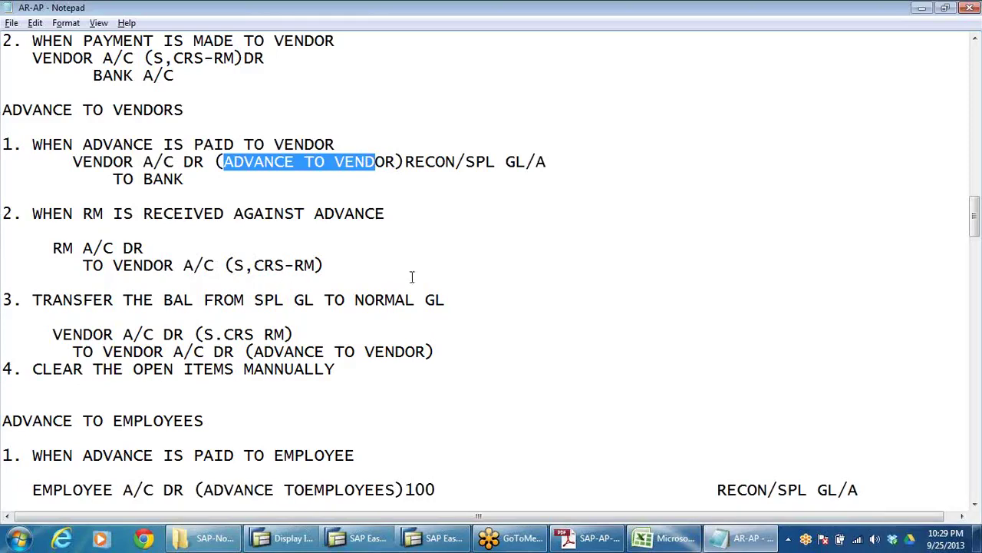
drag(223, 161, 398, 160)
drag(244, 265, 436, 270)
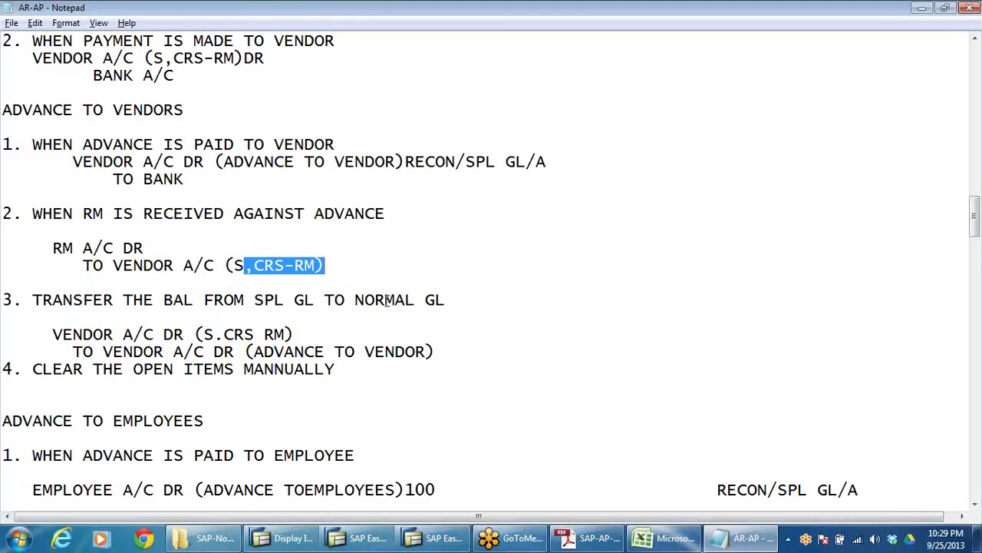
Step: Review the heading and account lines of the entry transferring the balance from special GL to normal GL
click(98, 322)
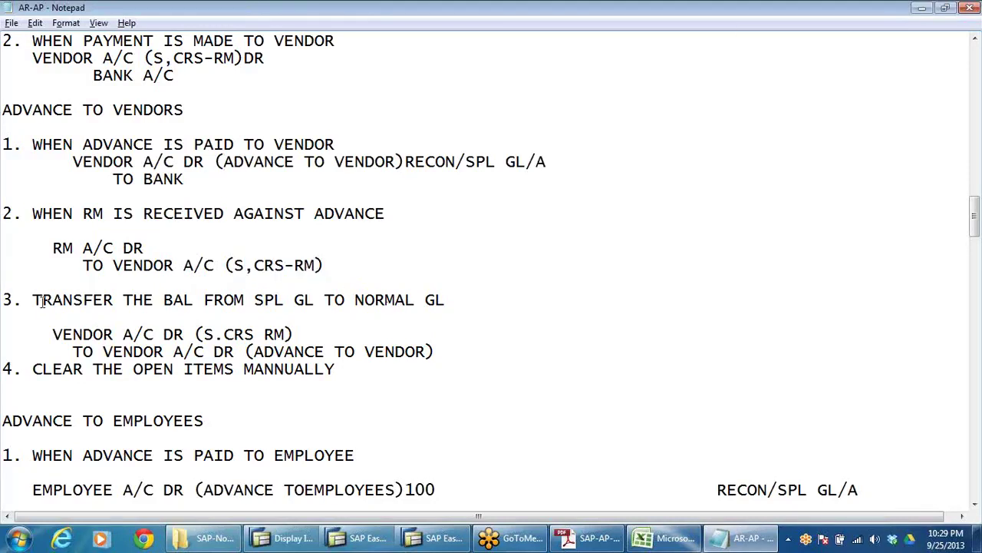
drag(34, 300, 479, 304)
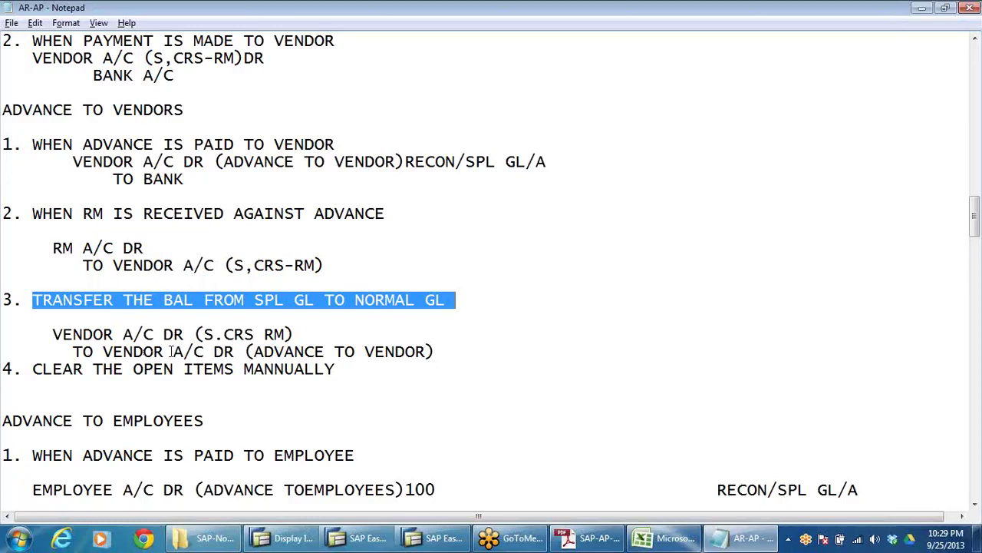
click(54, 330)
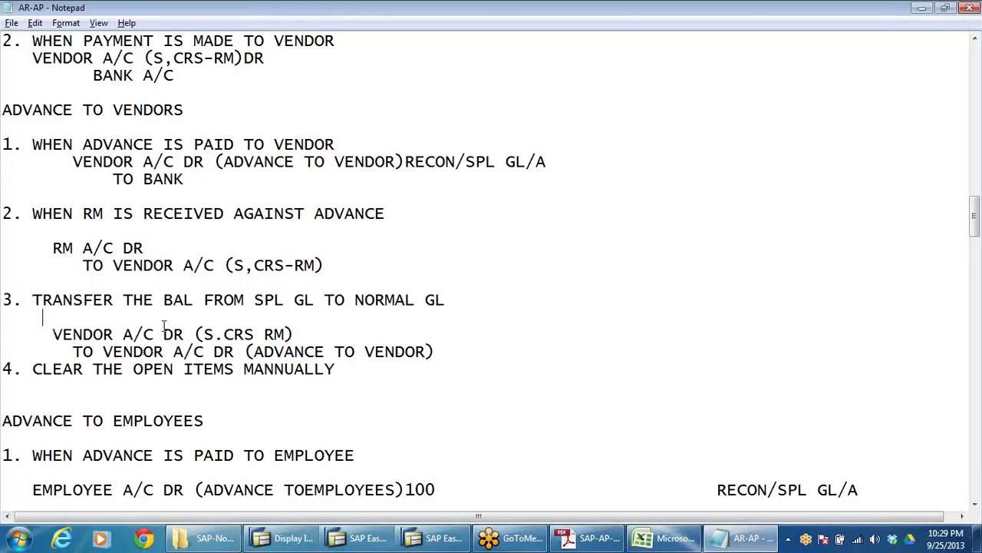
drag(203, 334, 435, 352)
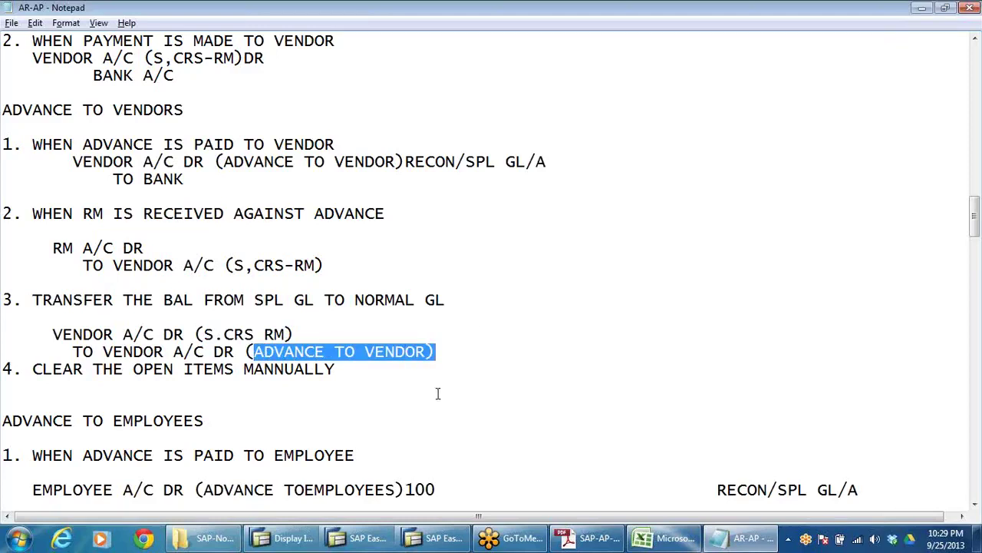
Step: Switch to SAP and display the fiscal year 2013 balances of vendor ABC RAW MATERIAL SUPPLIERS in company code DRLB with FK10N
click(368, 541)
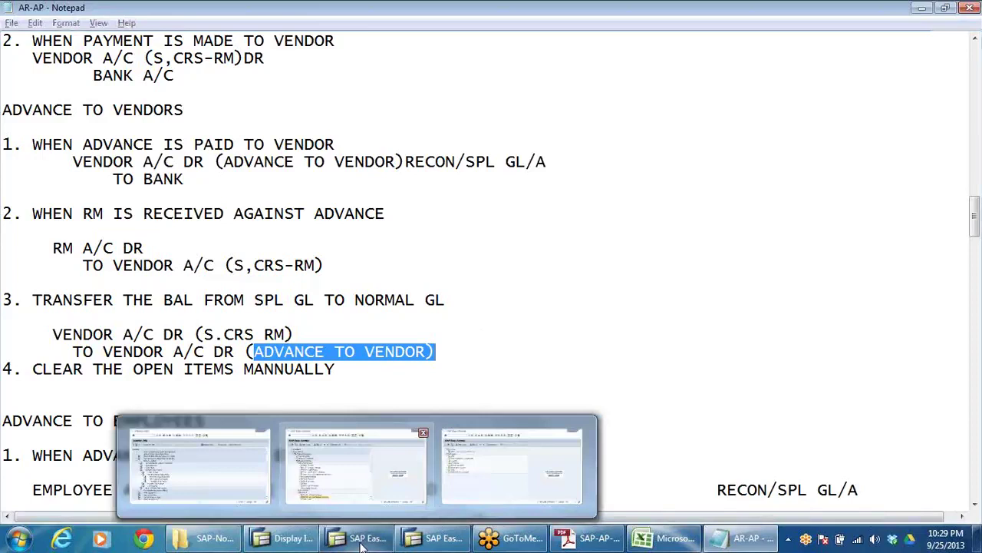
click(178, 446)
scroll(227, 434, down, 3)
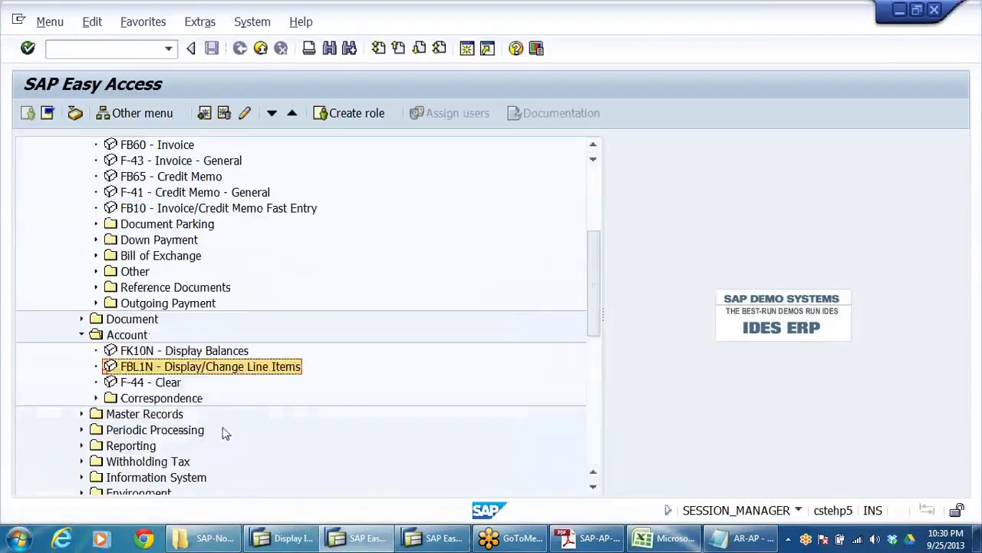
click(157, 353)
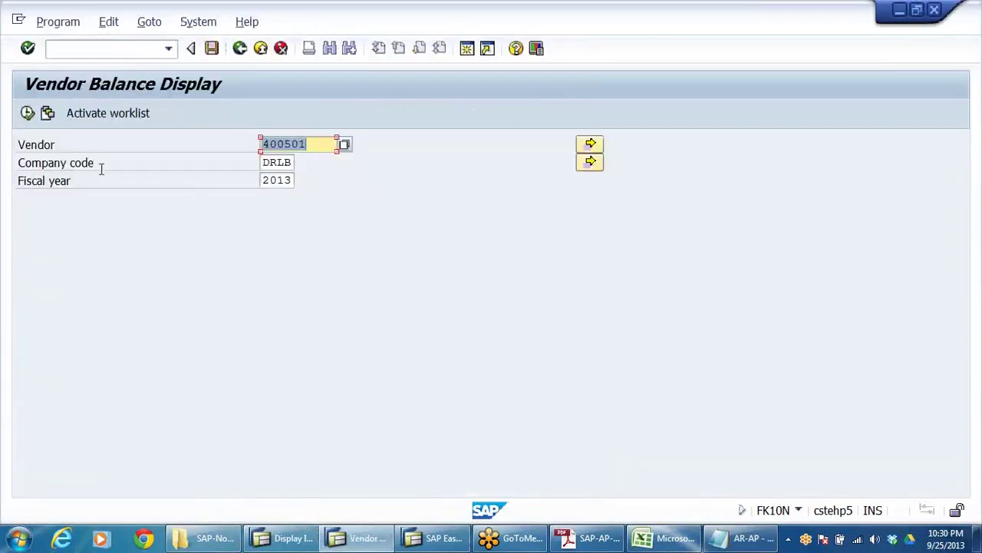
click(28, 113)
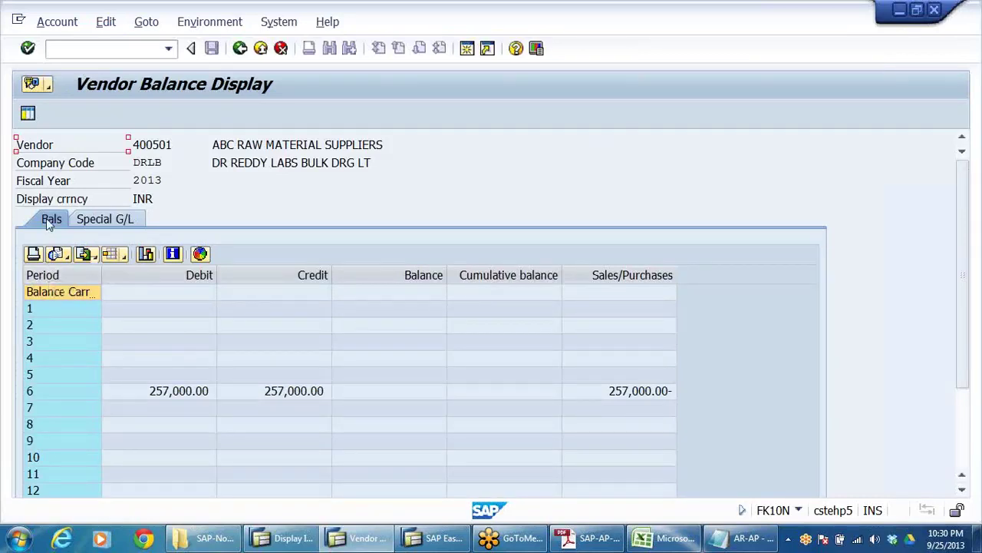
Step: Compare the vendor's special G/L balances with the period balances, and return to the vendor balance selection
click(132, 221)
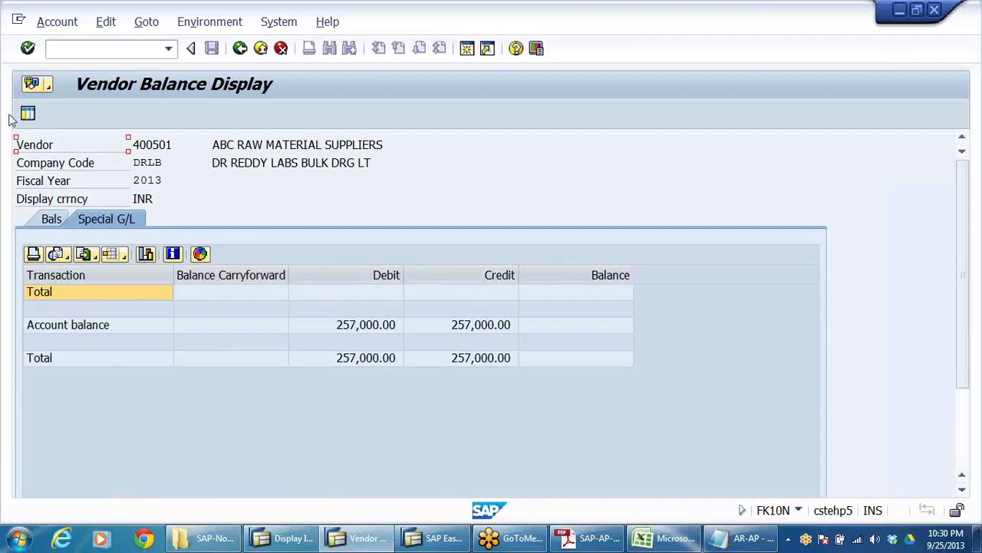
click(376, 325)
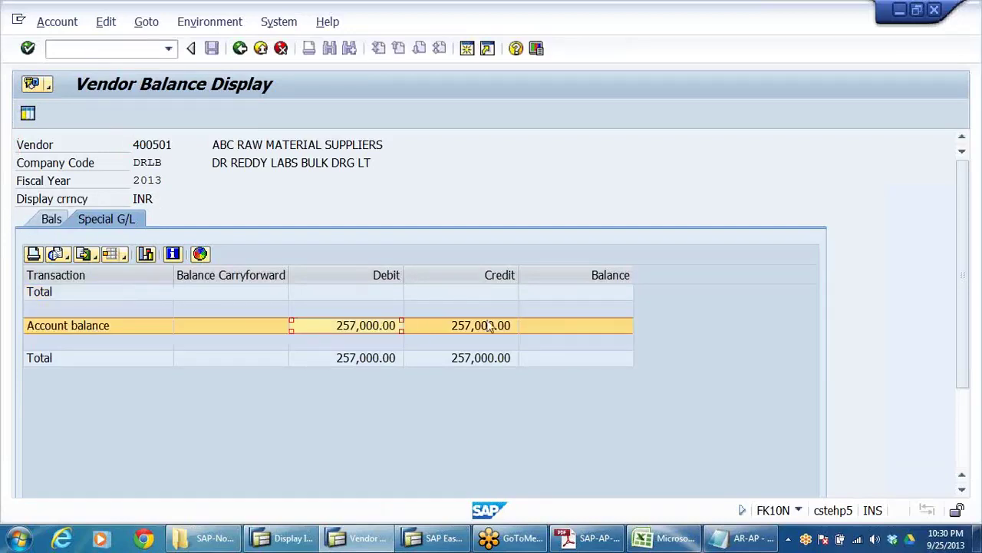
click(54, 219)
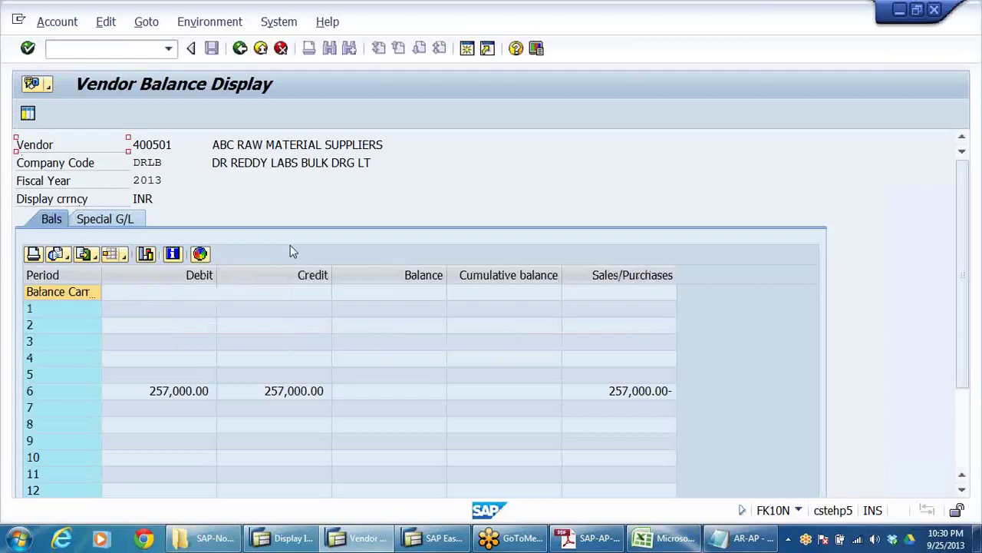
click(261, 49)
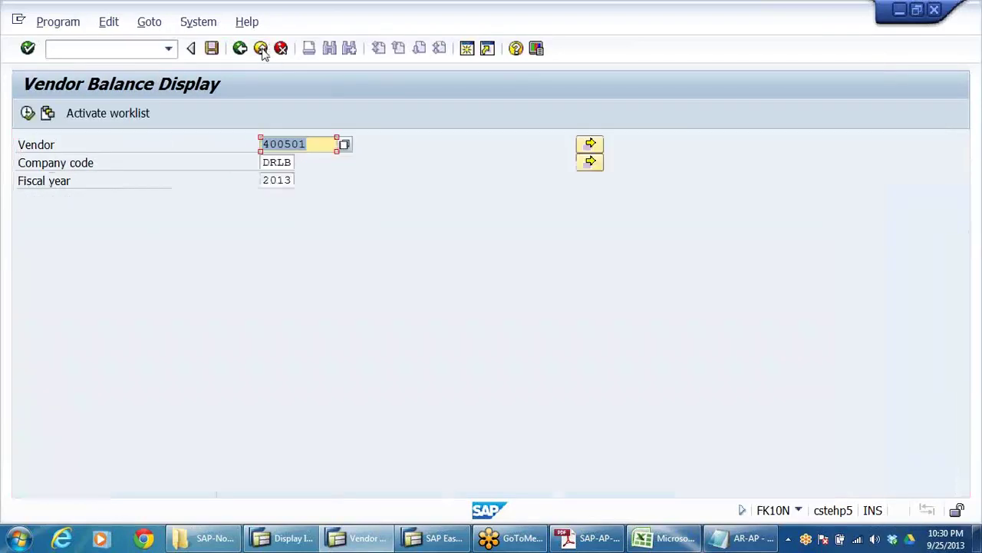
double_click(317, 144)
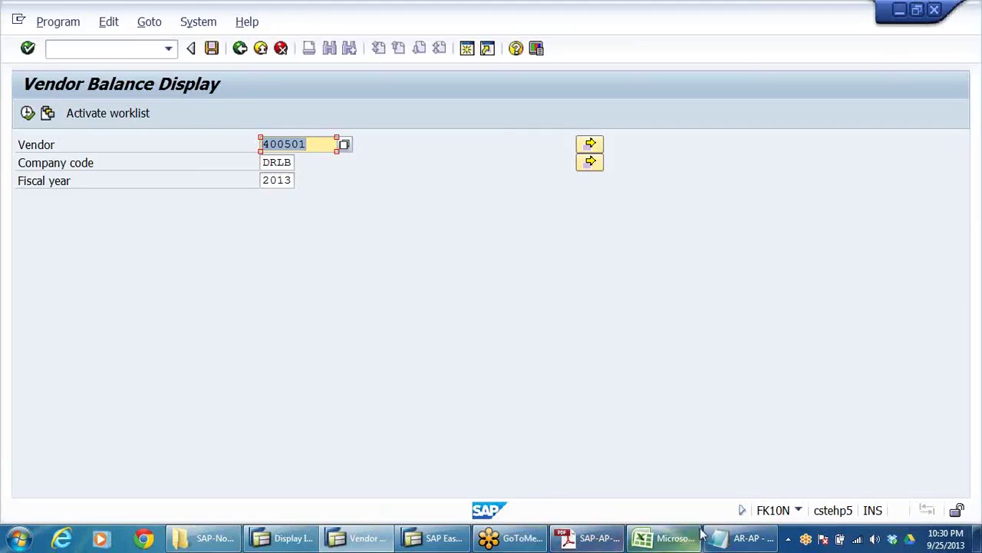
Step: Switch to the AR-AP notes and review the ADVANCE TO VENDOR account in the entry for an advance paid to a vendor
click(743, 537)
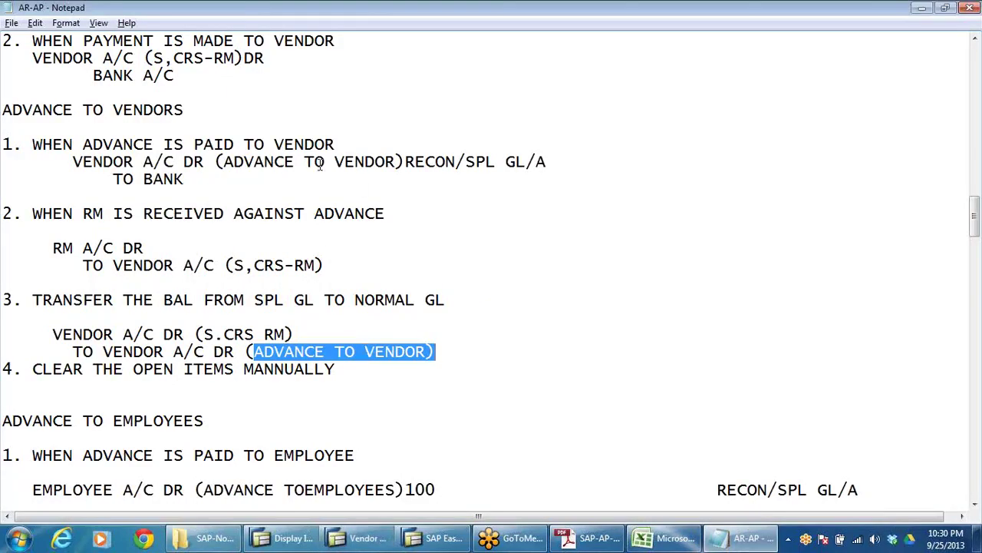
drag(222, 162, 388, 163)
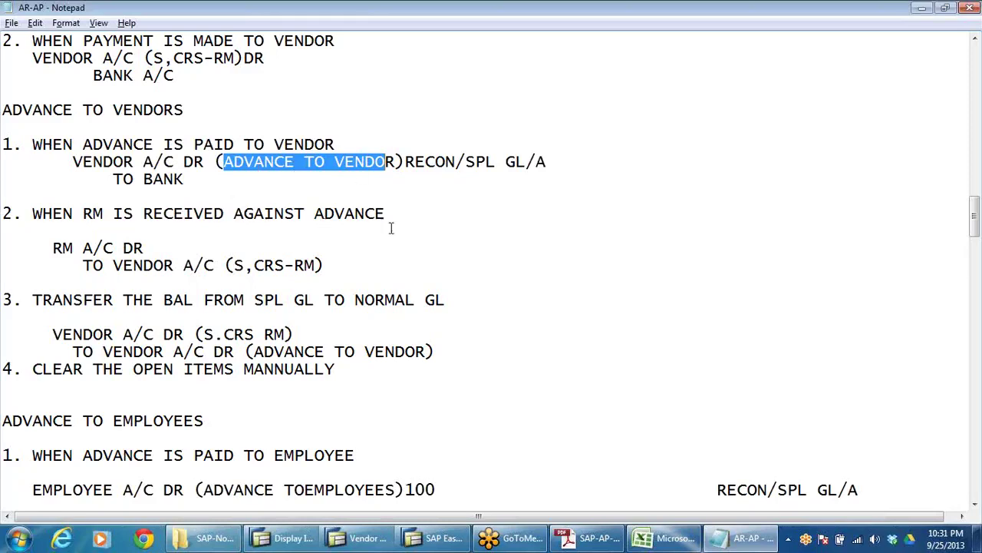
click(309, 164)
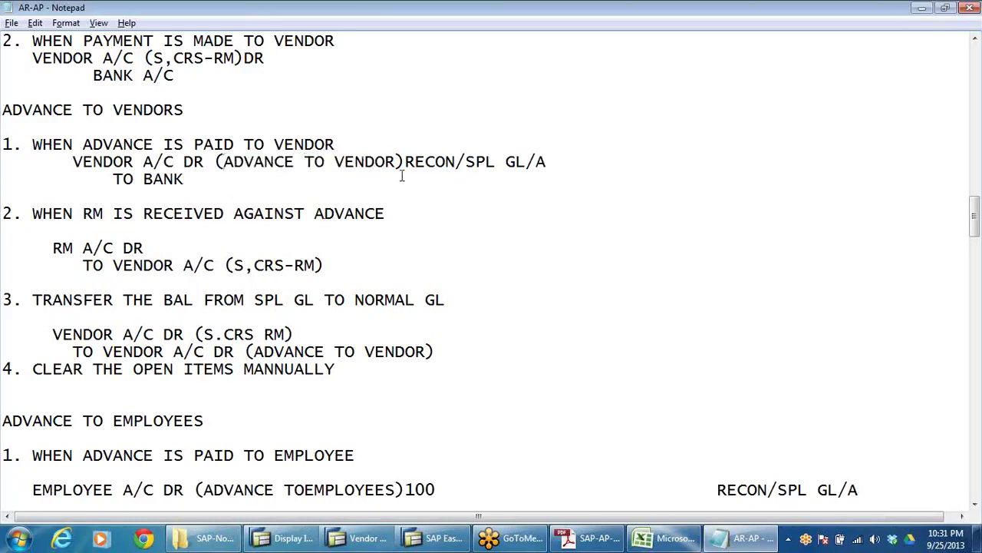
Step: Leave the vendor balance display in SAP, start transaction FS00 for G/L account maintenance, and recheck the vendor advance notes
key(alt+Tab)
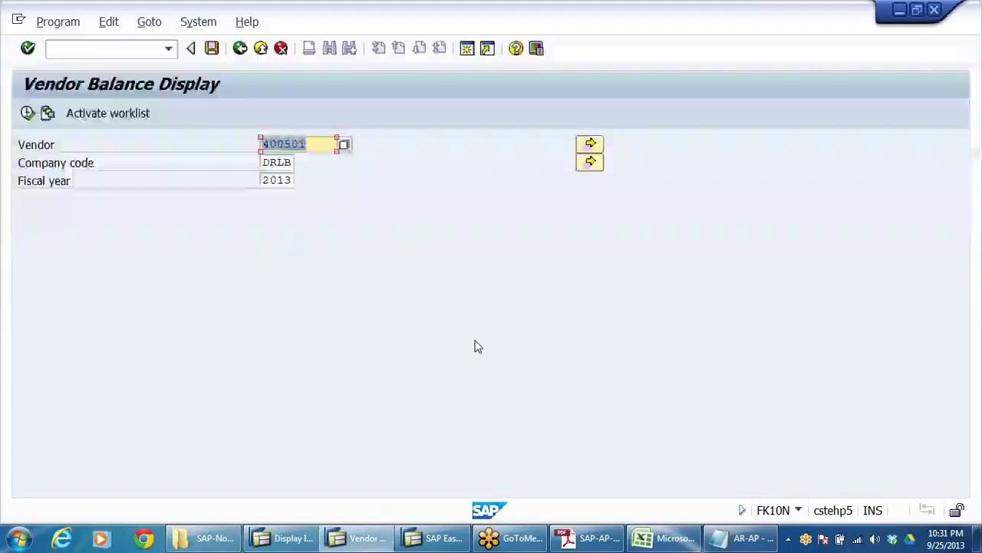
click(261, 48)
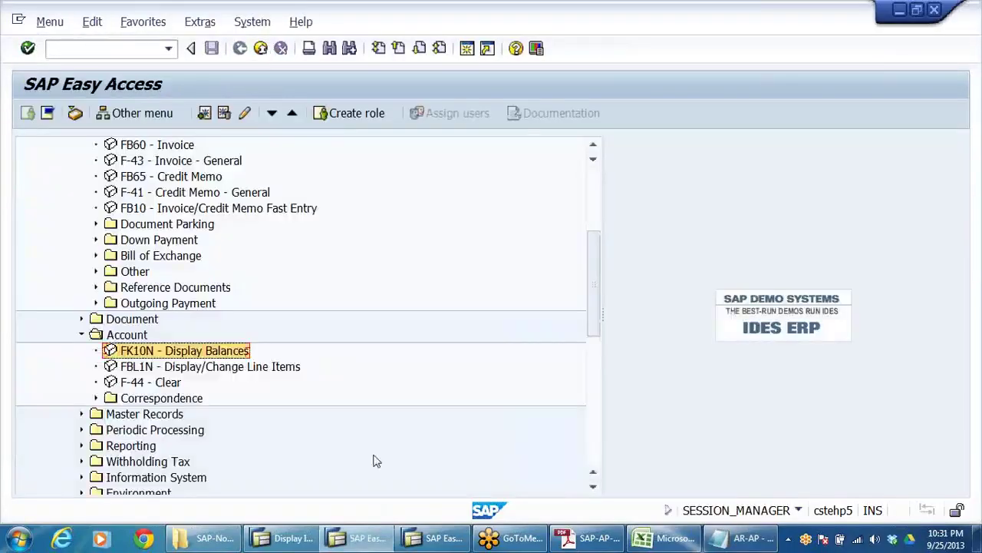
click(131, 50)
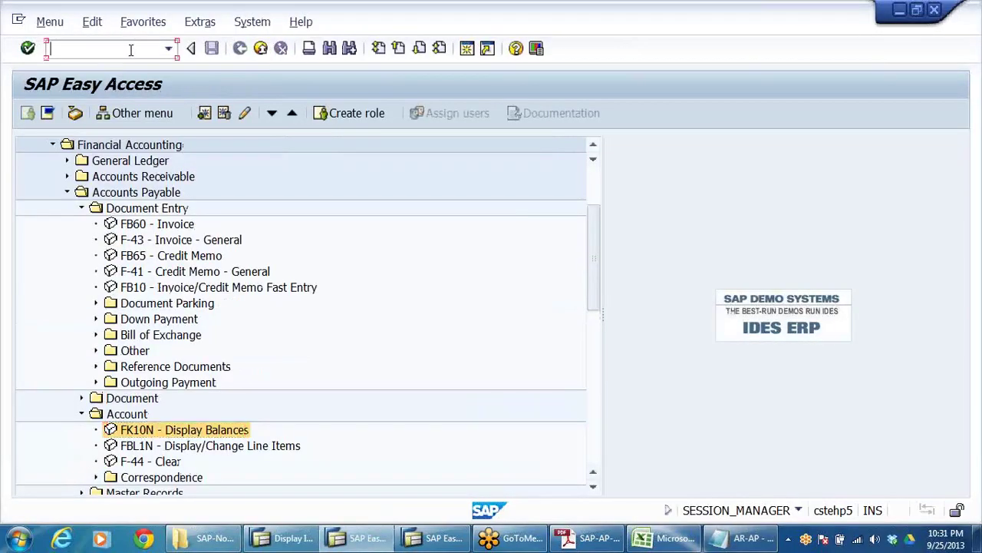
text(FS00)
key(Return)
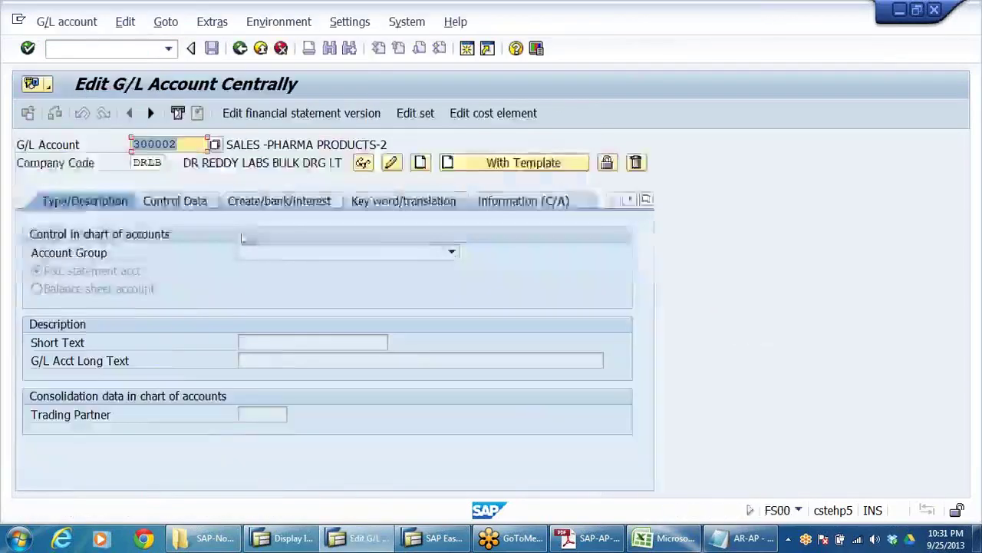
key(alt+Tab)
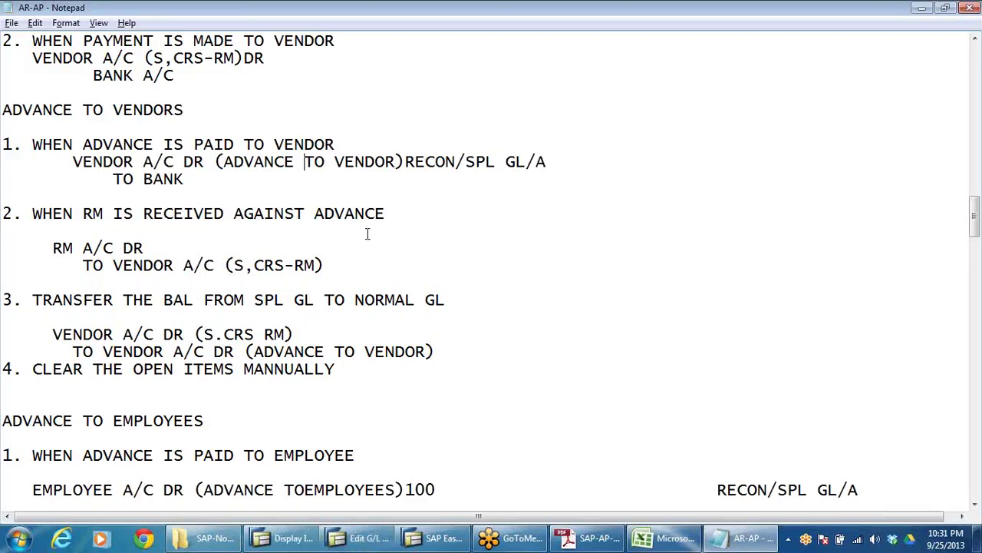
key(alt+Tab)
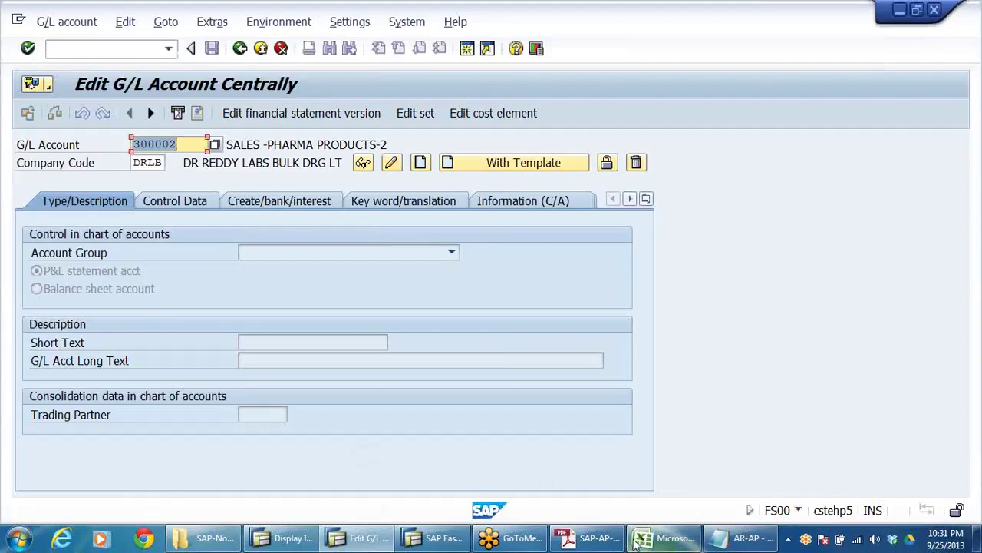
Step: Switch to the DRL_GRP workbook in Excel and bring up the account groups on the ACC GRP sheet
click(661, 538)
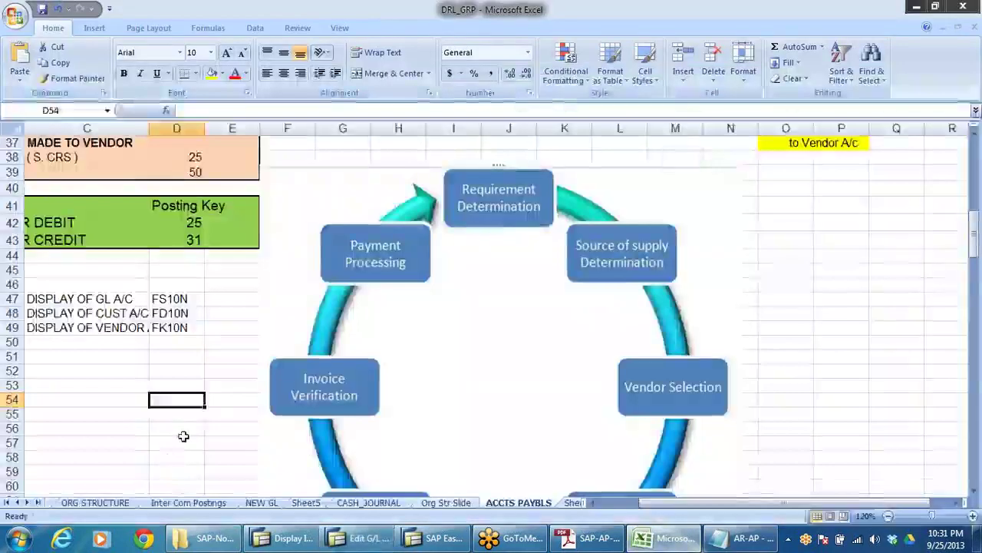
scroll(208, 422, down, 9)
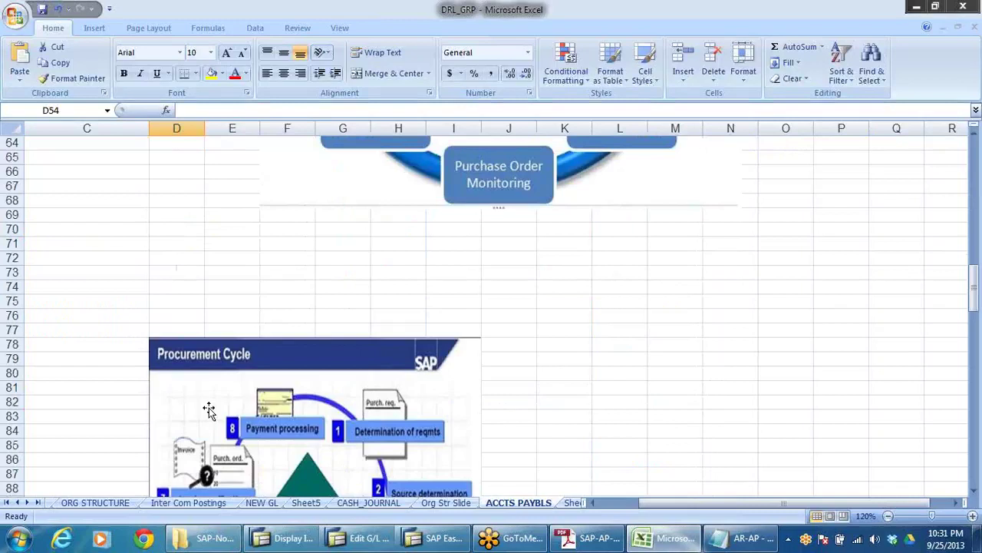
scroll(209, 408, down, 3)
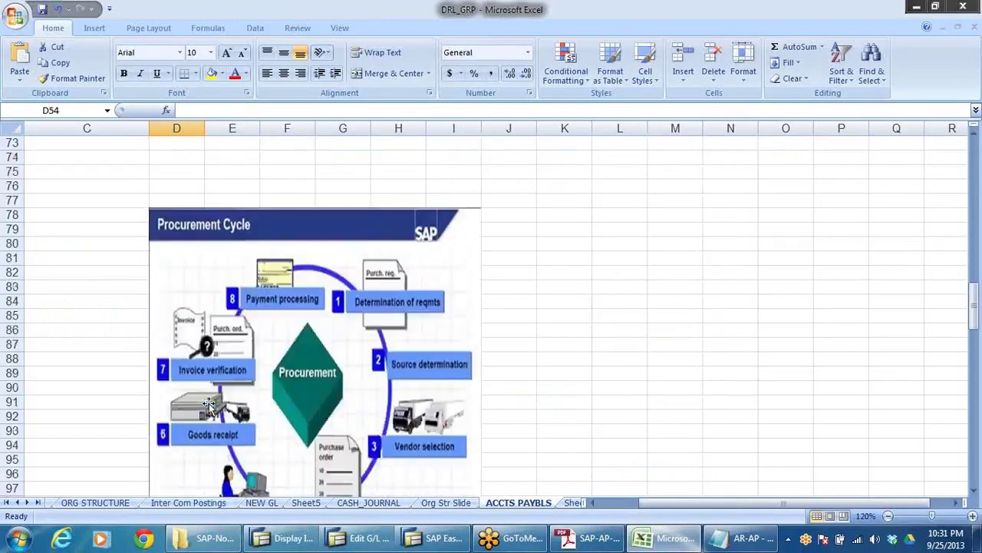
click(98, 503)
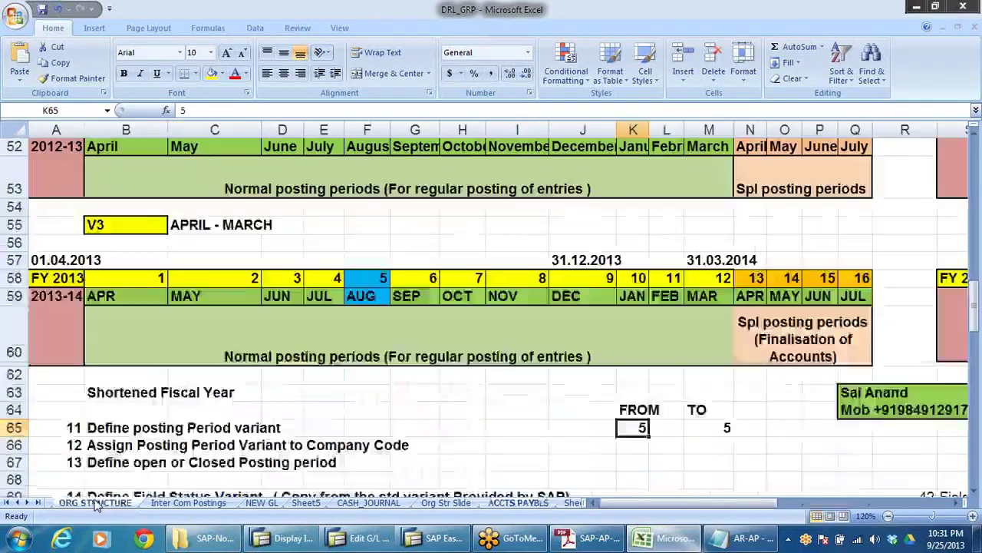
click(7, 502)
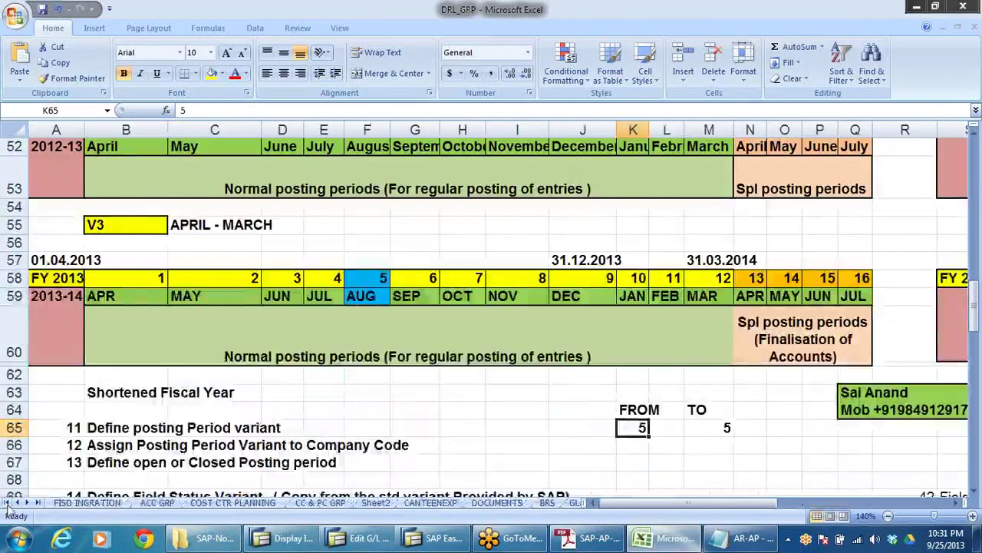
click(157, 503)
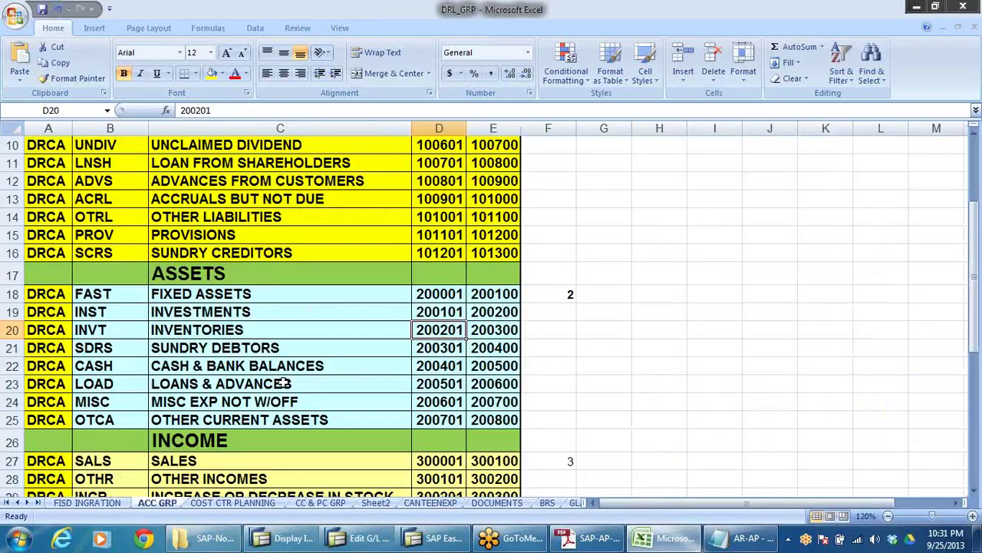
scroll(326, 361, up, 2)
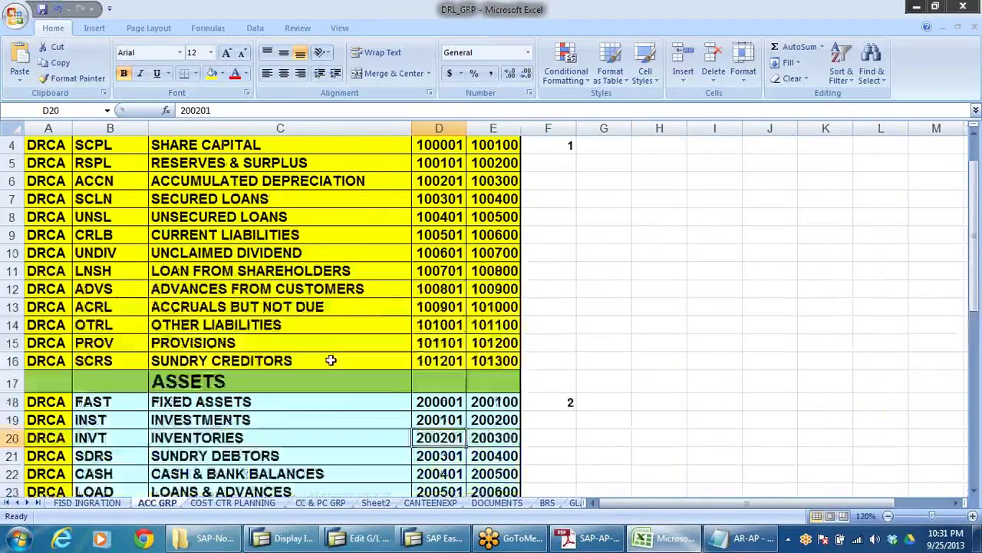
Step: Look through the ADVANCES FROM CUSTOMERS and SUNDRY CREDITORS groups and locate LOANS & ADVANCES under assets
click(177, 291)
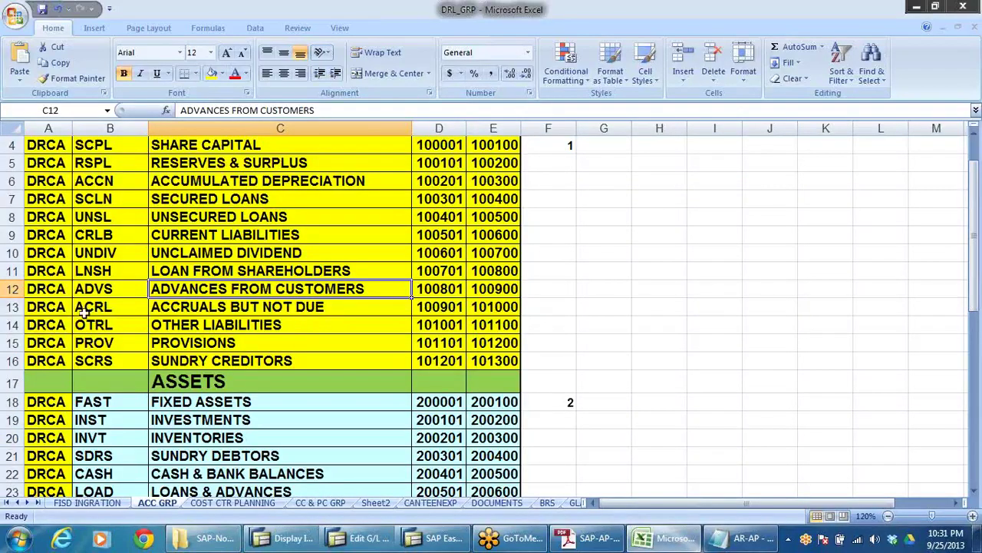
click(366, 361)
scroll(327, 345, down, 4)
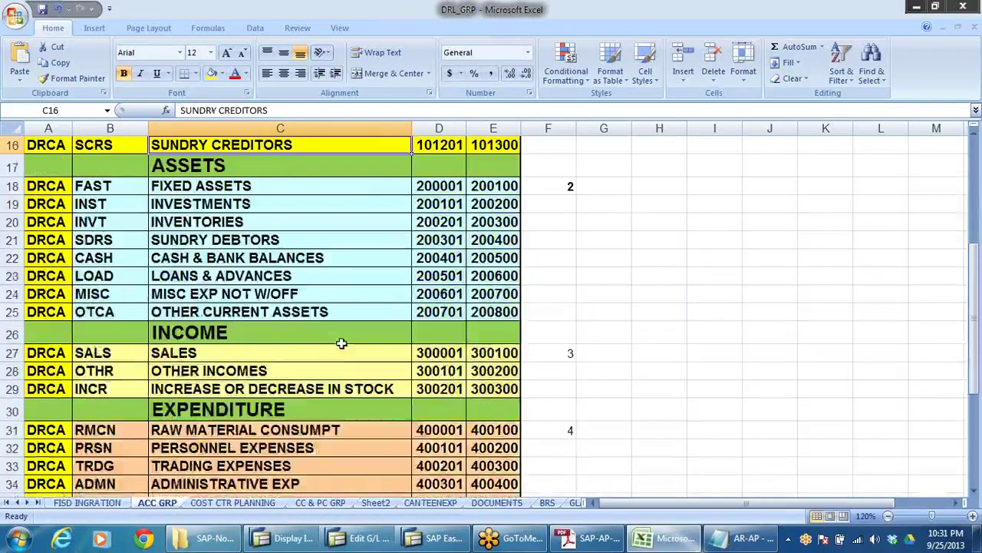
click(181, 279)
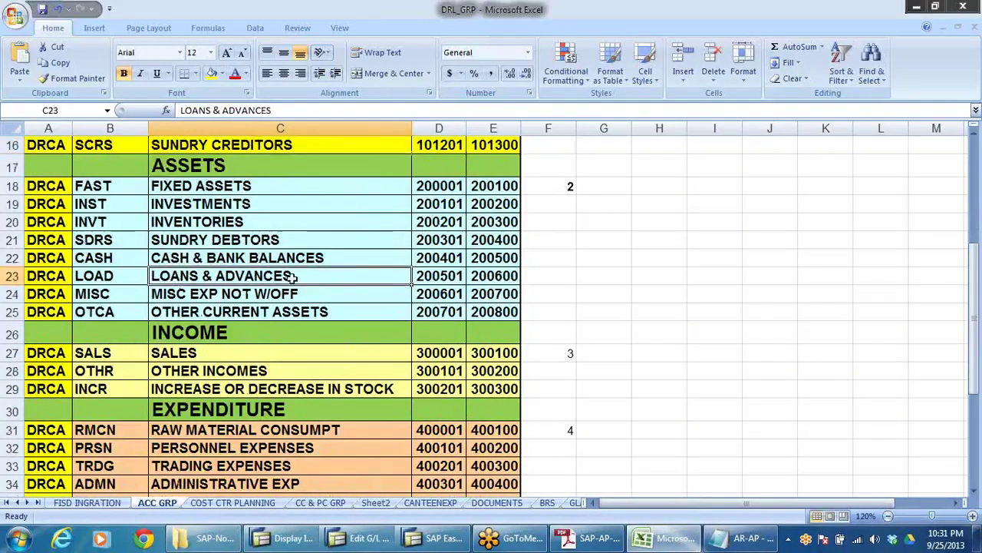
Step: Copy 200501 from the start of the LOANS & ADVANCES range into SAP as the G/L account and start creating it in company code DRLB
click(441, 278)
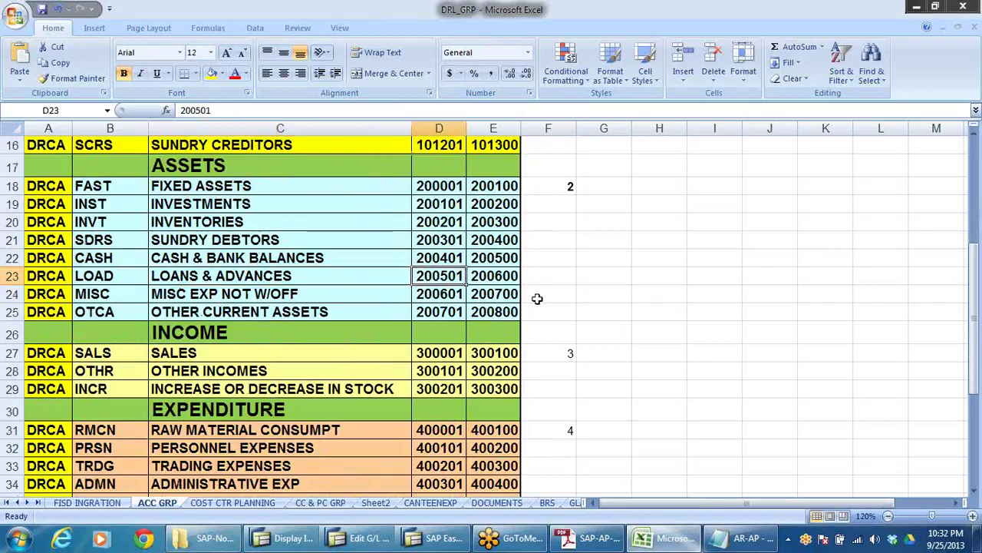
key(ctrl+c)
key(alt+Tab)
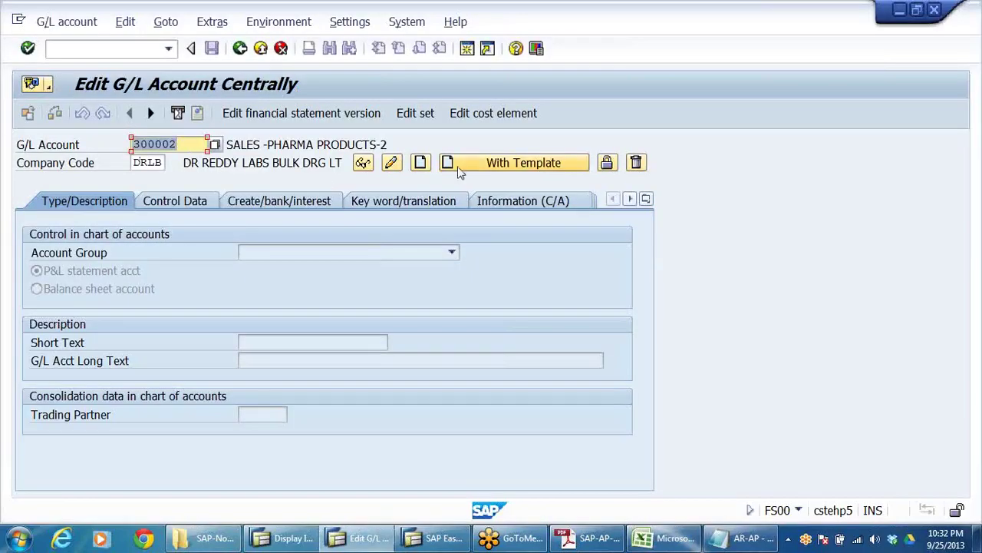
key(ctrl+v)
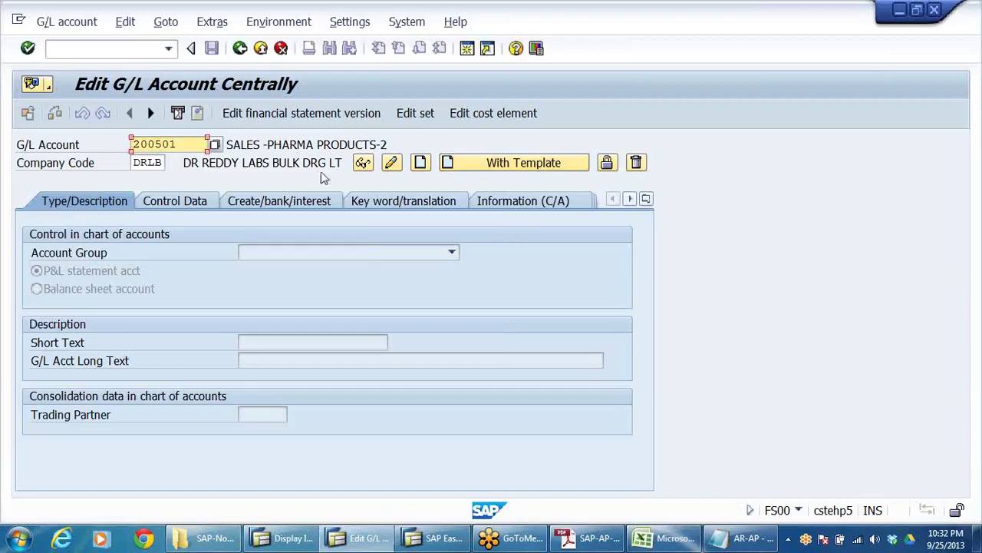
click(421, 163)
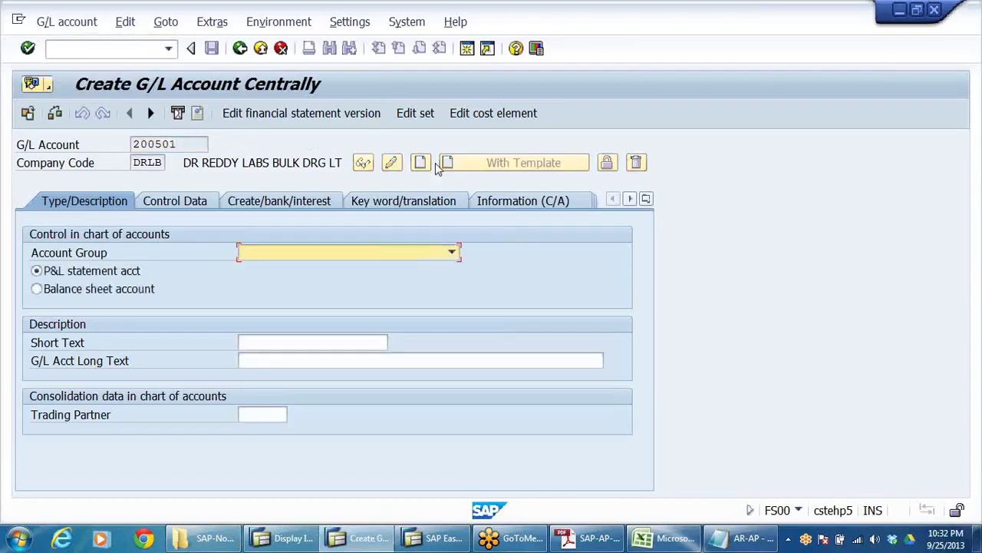
Step: Assign G/L account 200501 to the LOANS & ADVANCES account group and classify it as a balance sheet account
click(452, 254)
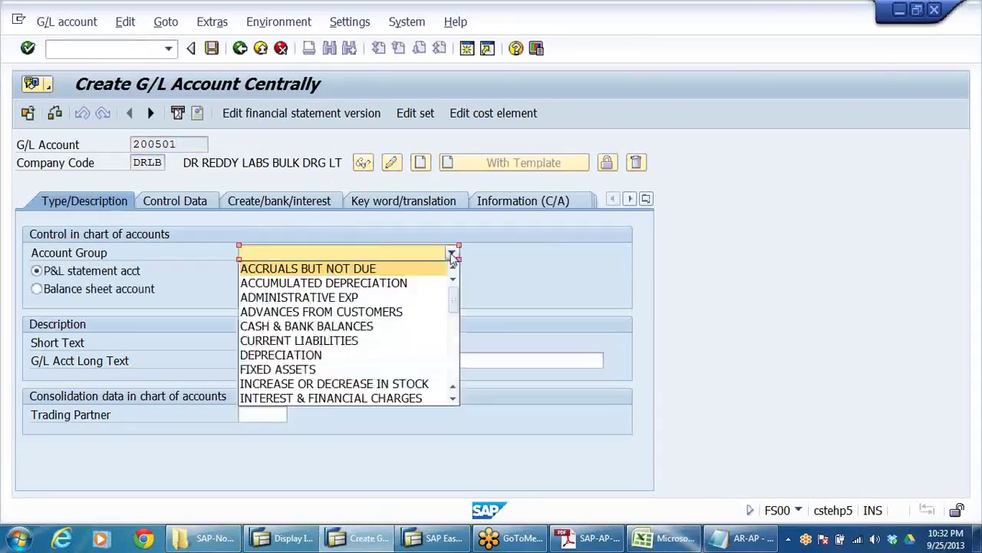
click(326, 270)
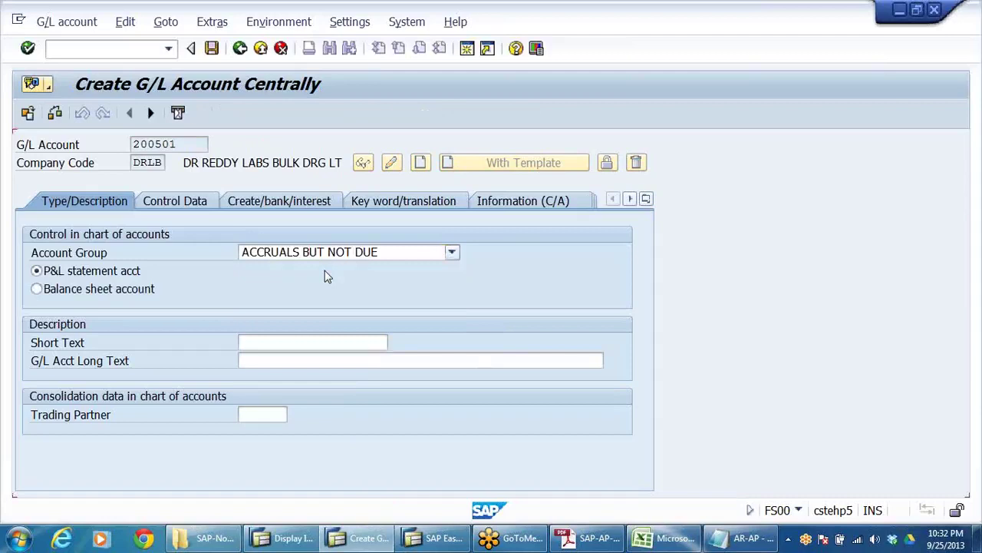
click(454, 253)
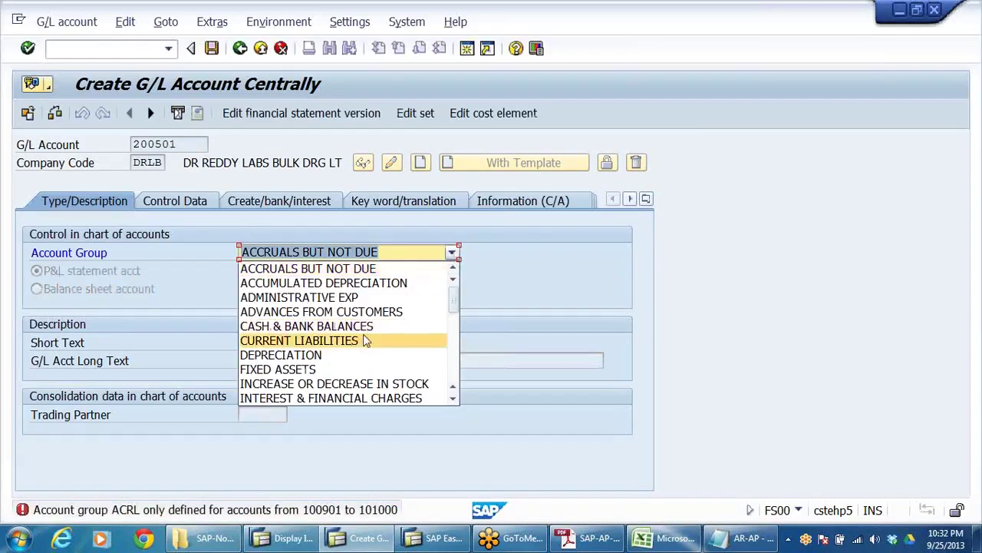
key(Down)
key(Down)
key(Down)
key(Down)
key(Down)
key(Down)
key(Down)
key(Down)
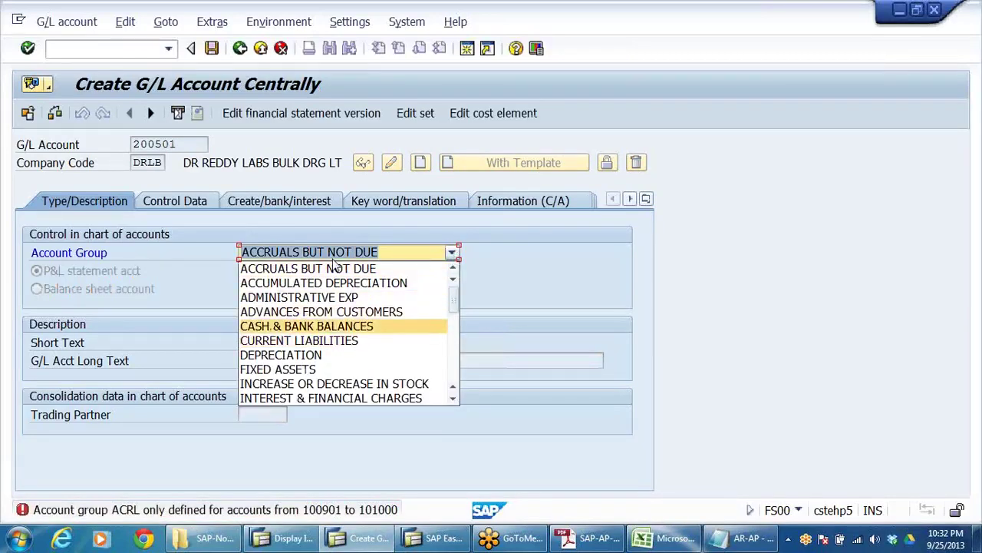
key(Down)
key(Down)
key(Down)
key(Down)
key(Down)
key(Down)
key(Down)
key(Down)
key(Up)
key(Up)
key(Up)
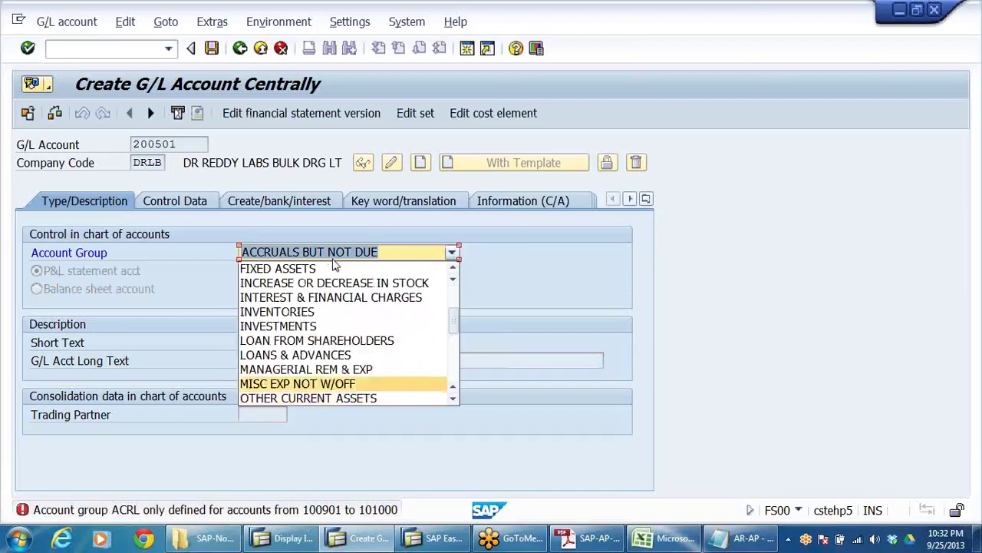
key(Return)
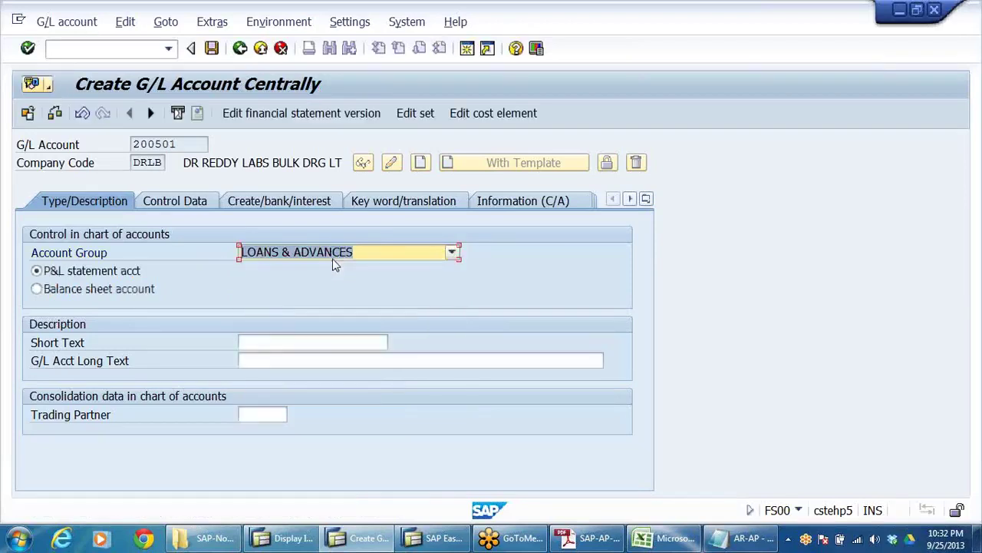
click(37, 288)
Step: Enter ADVANCE TO VENDORS as both the long text and the short text of the G/L account
click(243, 342)
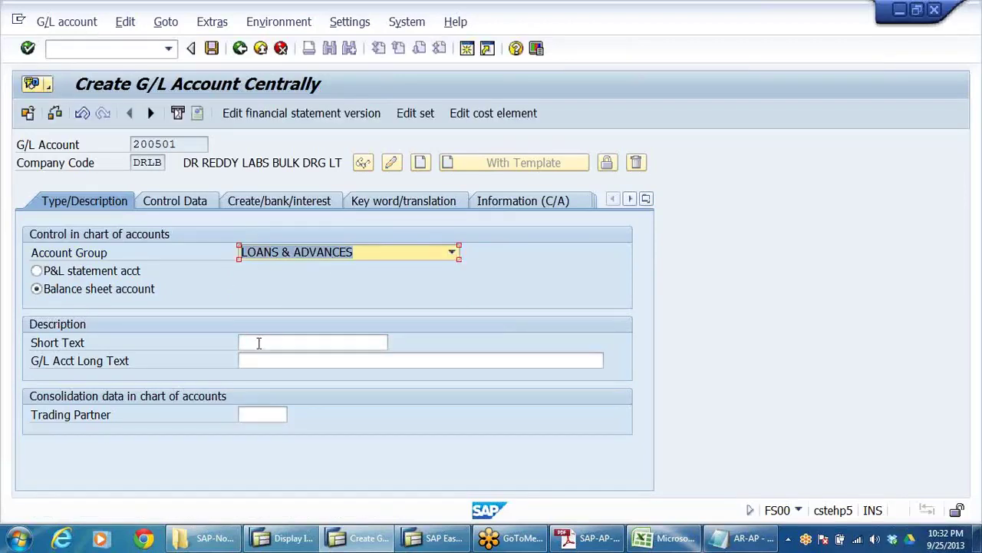
click(277, 360)
text(AD)
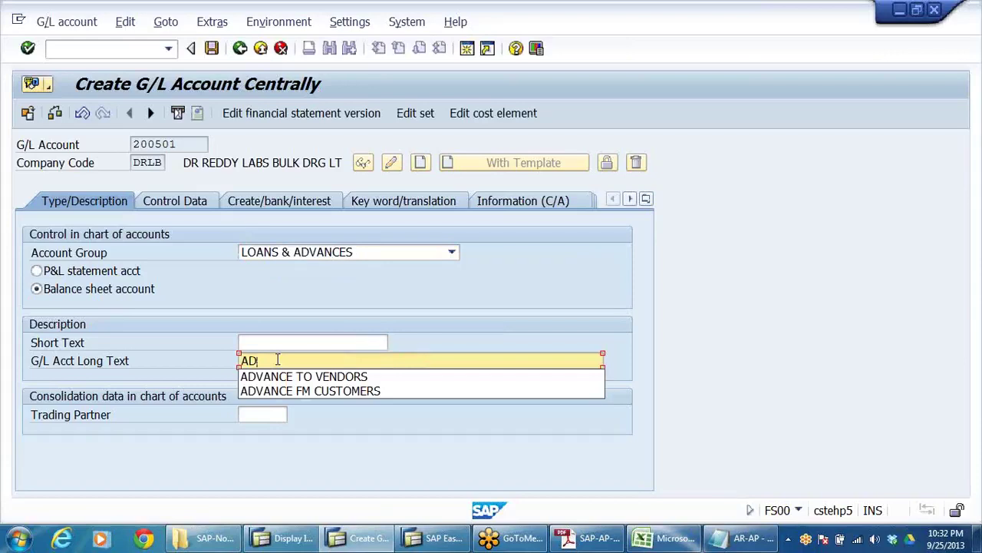
click(335, 376)
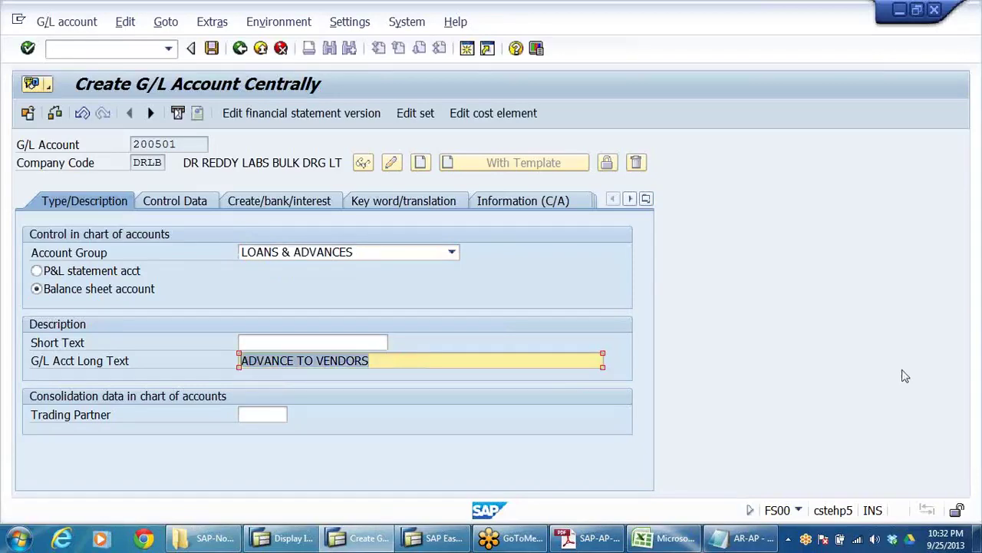
click(383, 343)
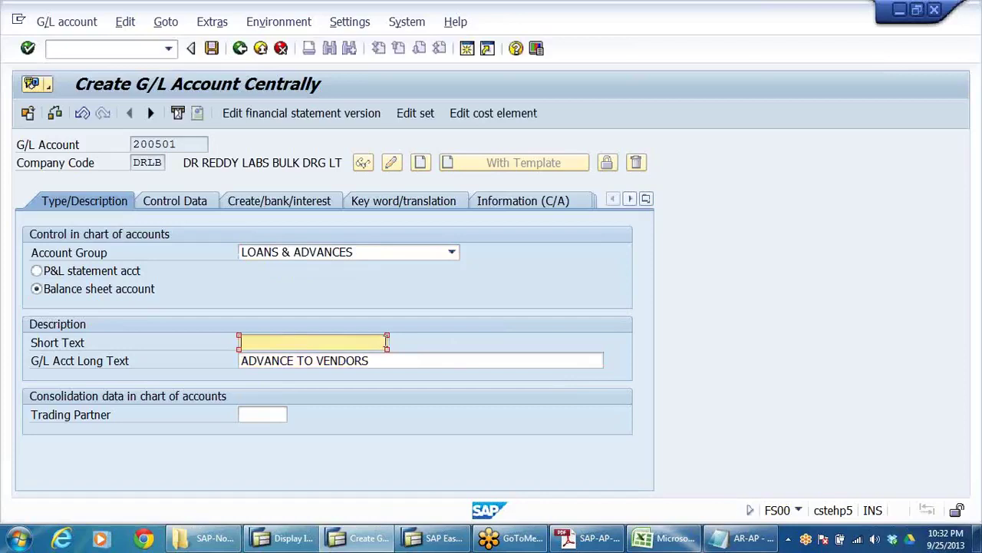
key(ctrl+v)
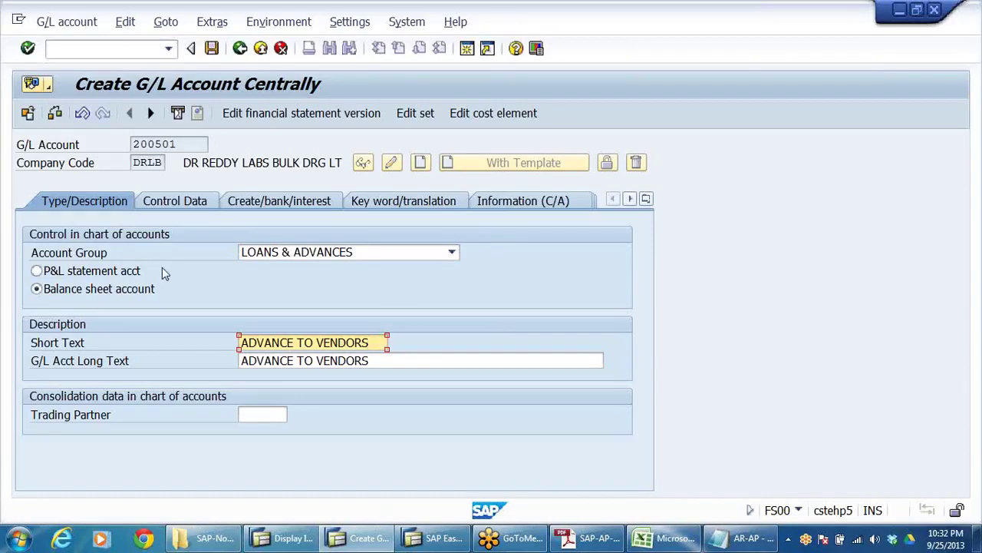
Step: In the control data, make the account a reconciliation account for account type Vendors
click(191, 206)
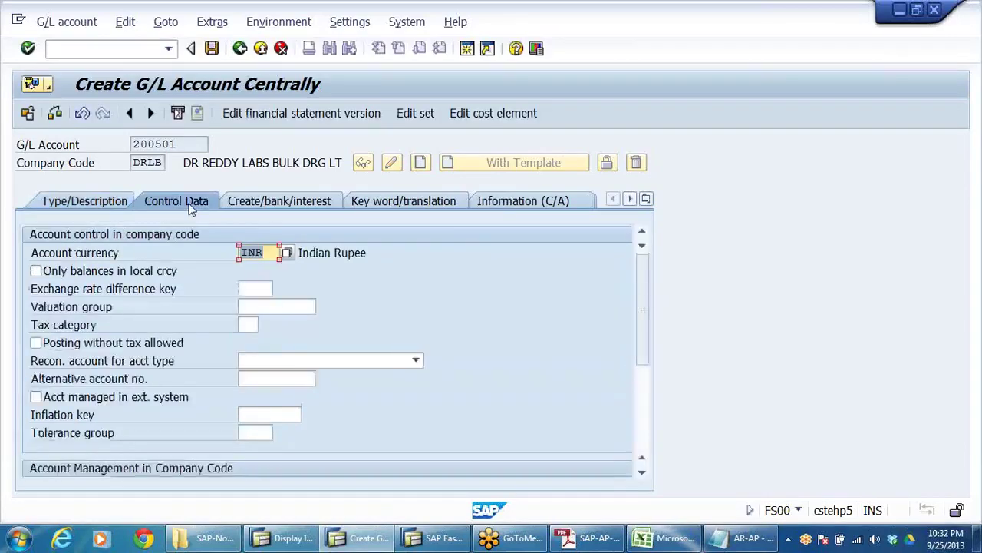
click(414, 361)
click(287, 405)
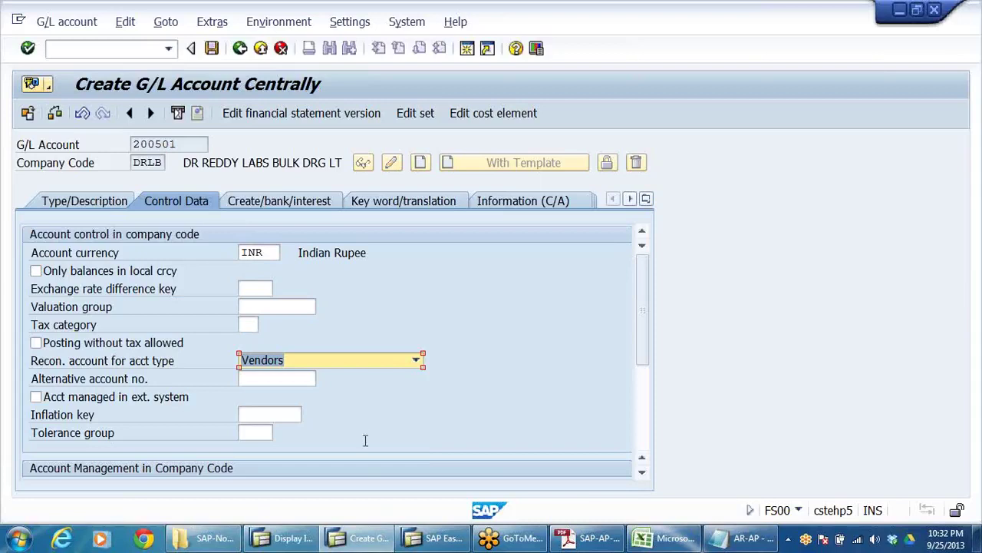
click(283, 307)
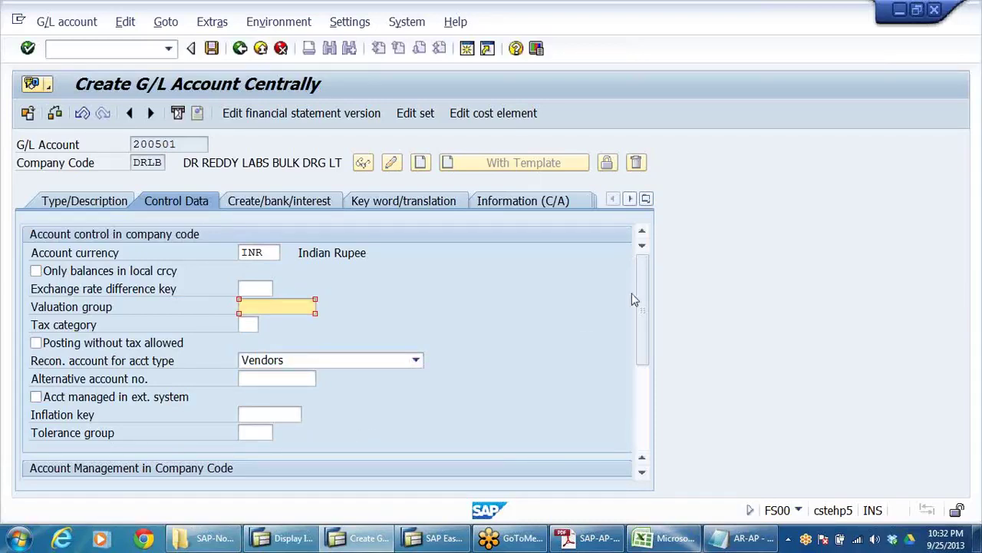
Step: Enable line item display and set sort key 012 for the account, and review the control data
drag(643, 311, 650, 367)
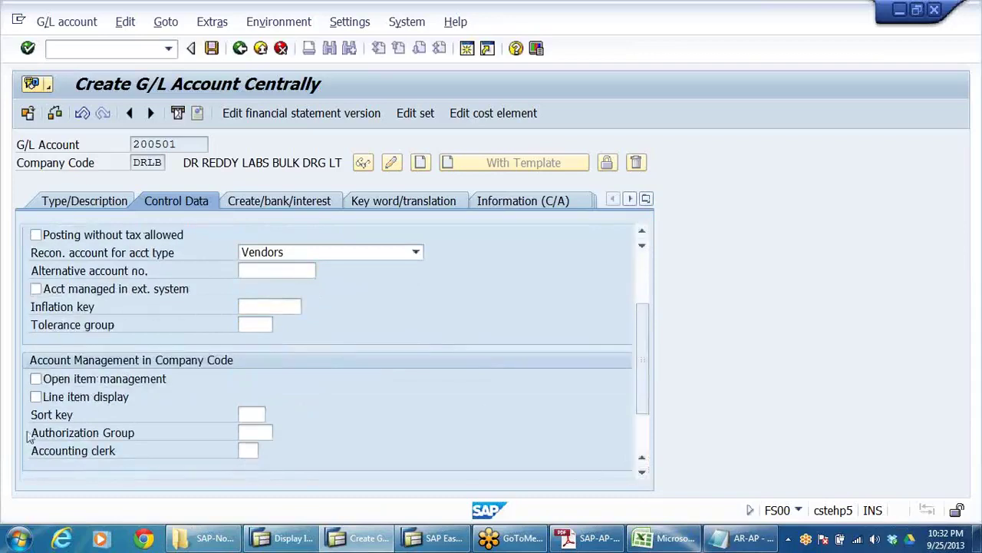
click(89, 402)
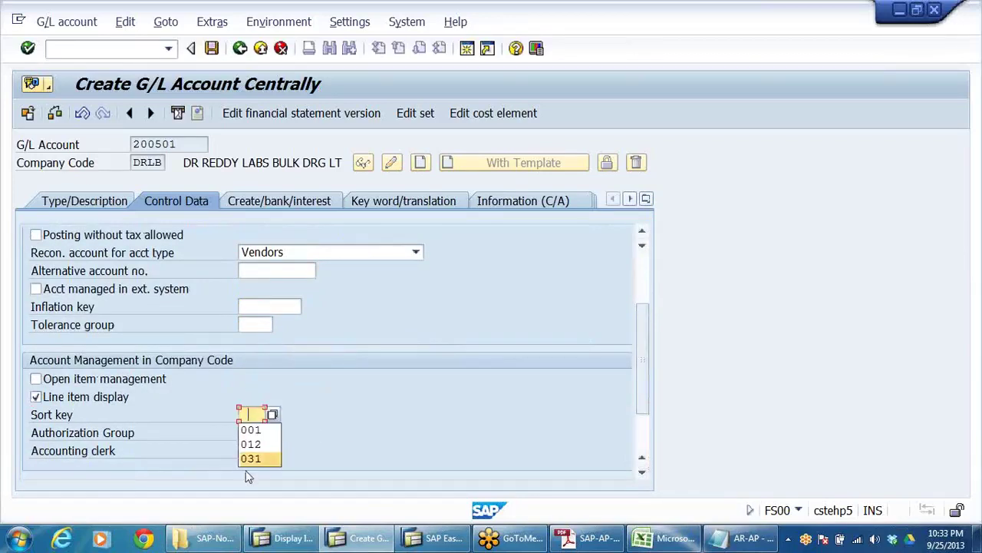
click(252, 445)
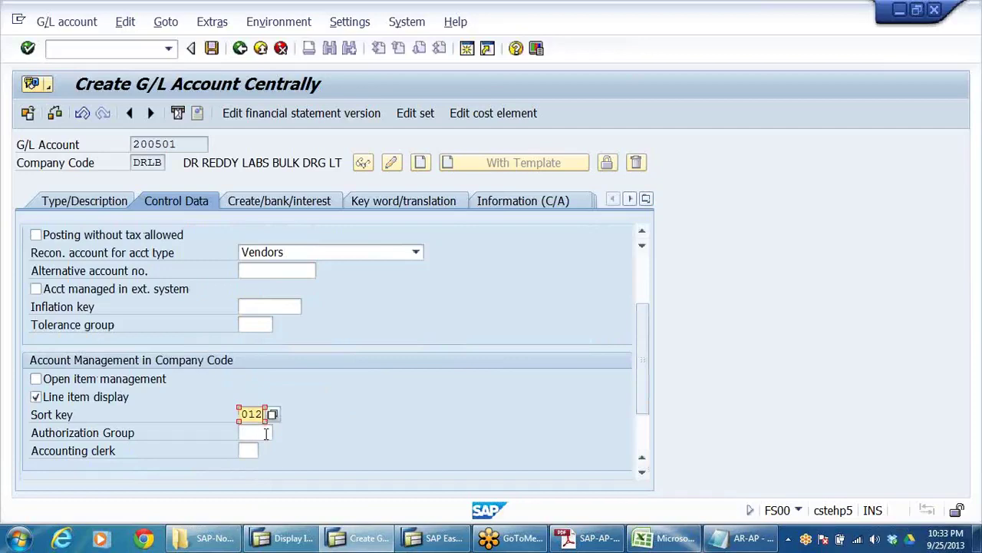
key(Return)
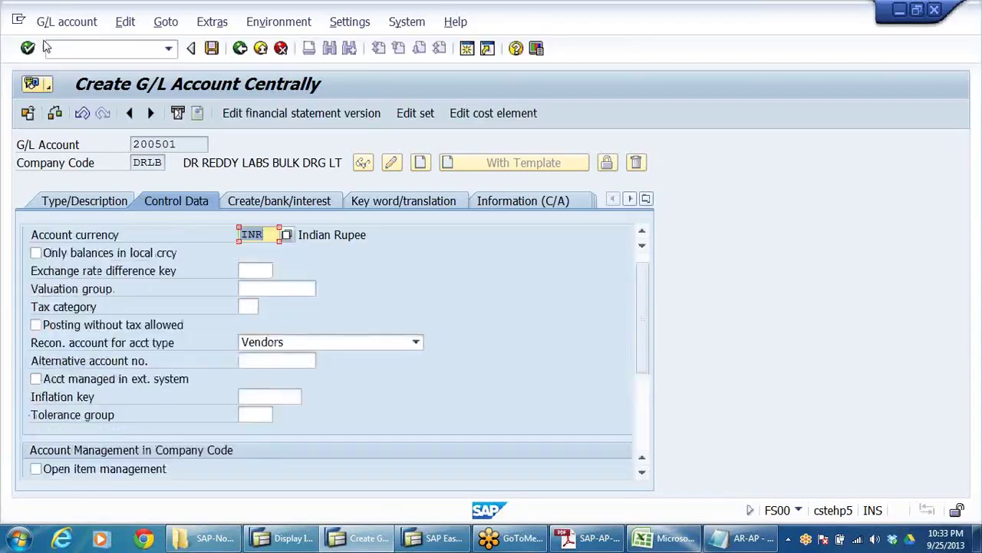
scroll(506, 247, down, 3)
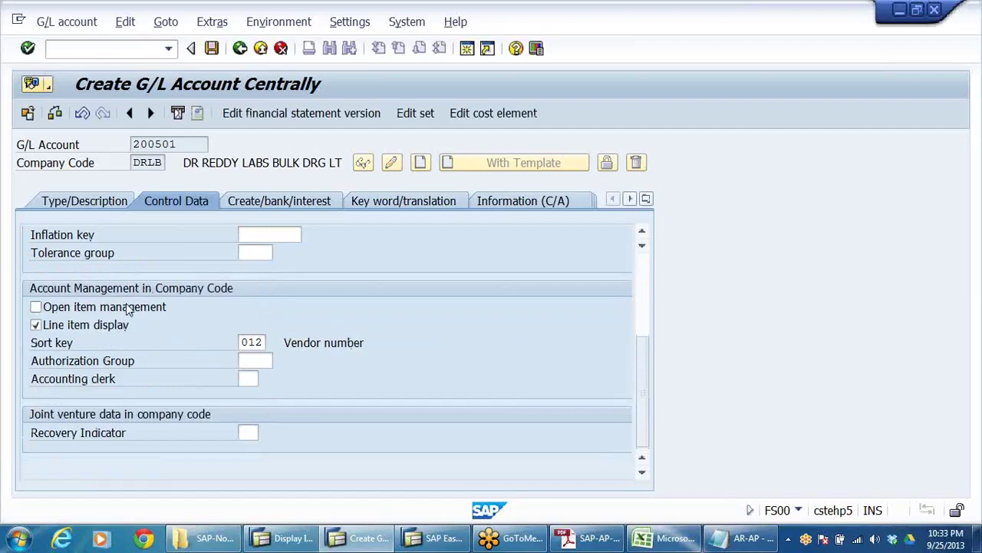
scroll(422, 325, up, 3)
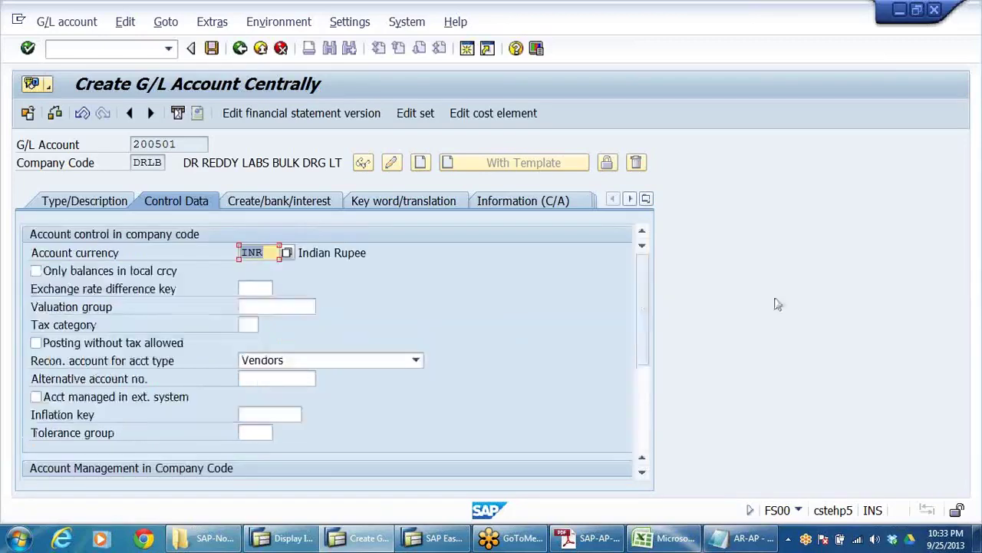
Step: Set the field status group to G067 for reconciliation accounts and save the new G/L account
click(276, 204)
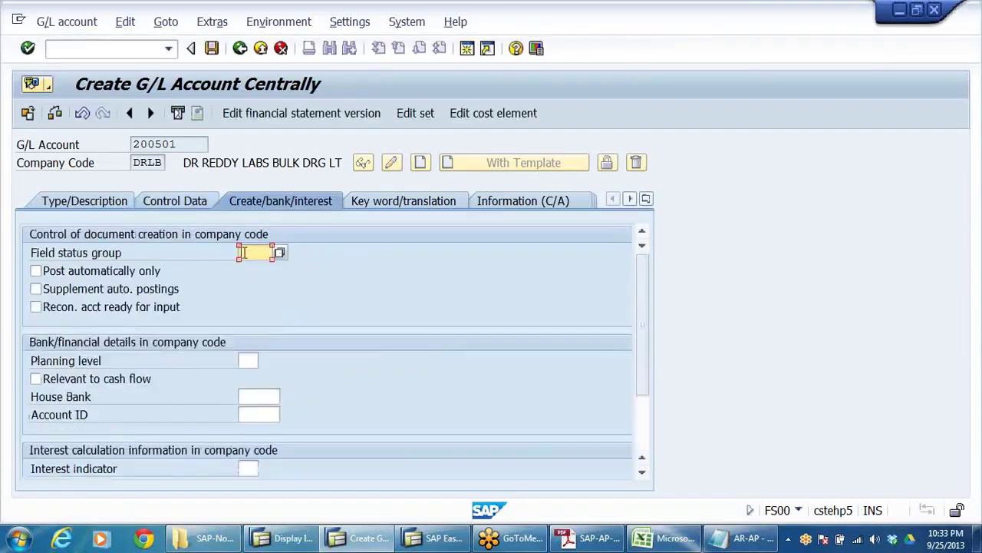
click(260, 260)
click(255, 281)
click(213, 48)
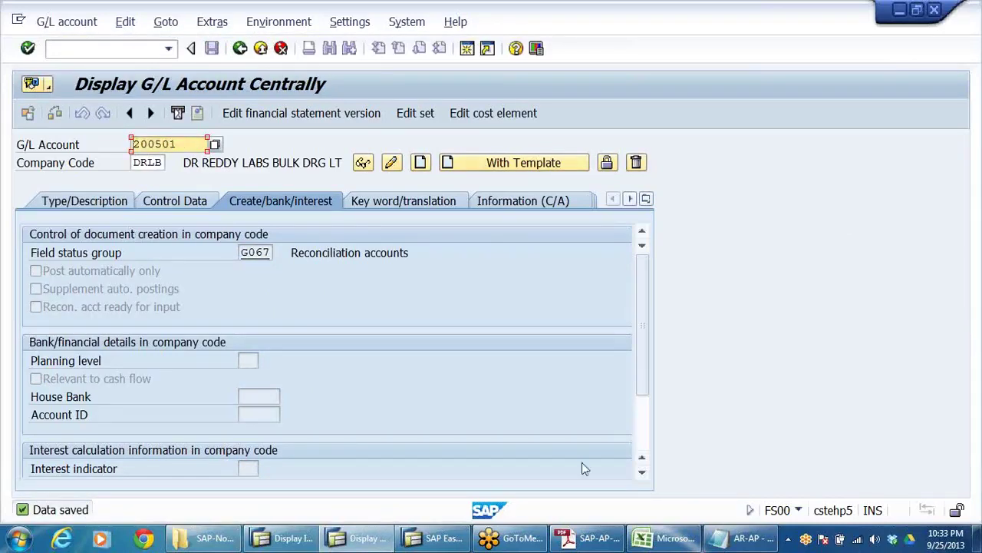
Step: Return to the Display IMG session and collapse the Bank Accounting branch with its Business Transactions and Bill of Exchange Transactions nodes
click(288, 542)
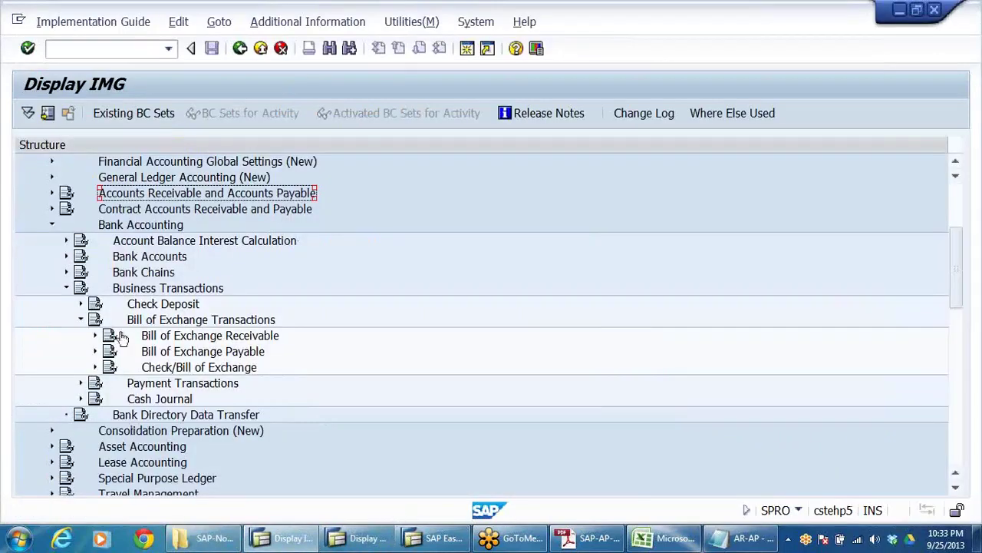
click(81, 320)
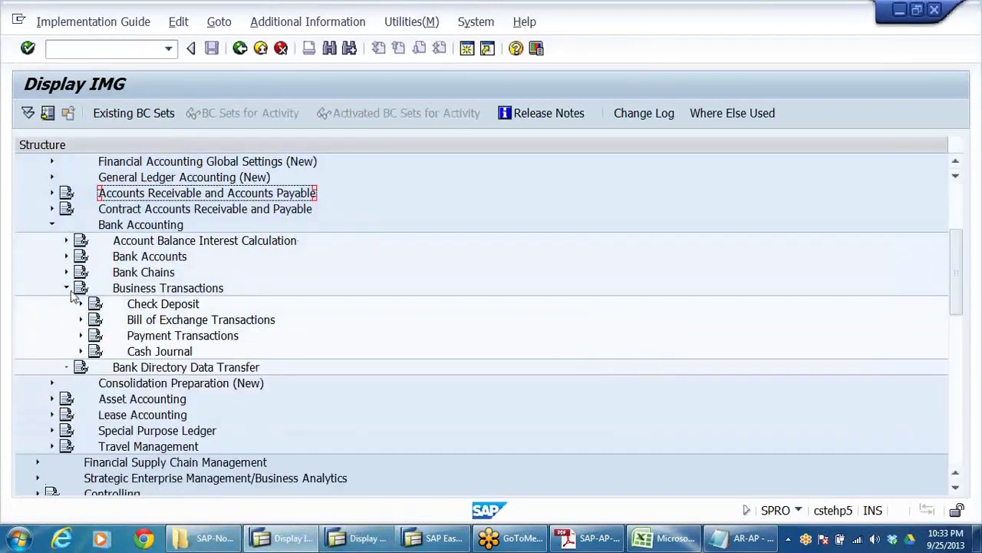
click(66, 288)
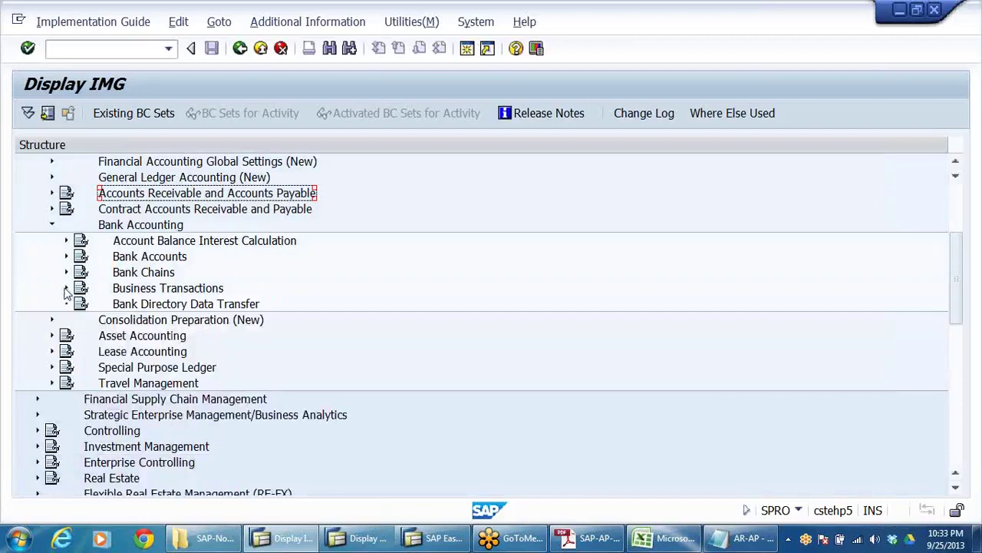
scroll(315, 315, up, 3)
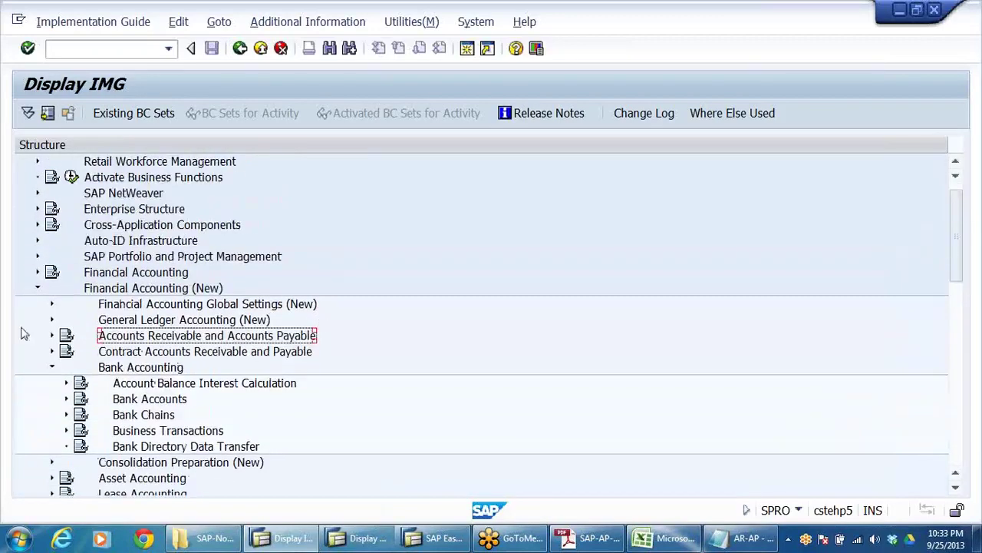
click(51, 368)
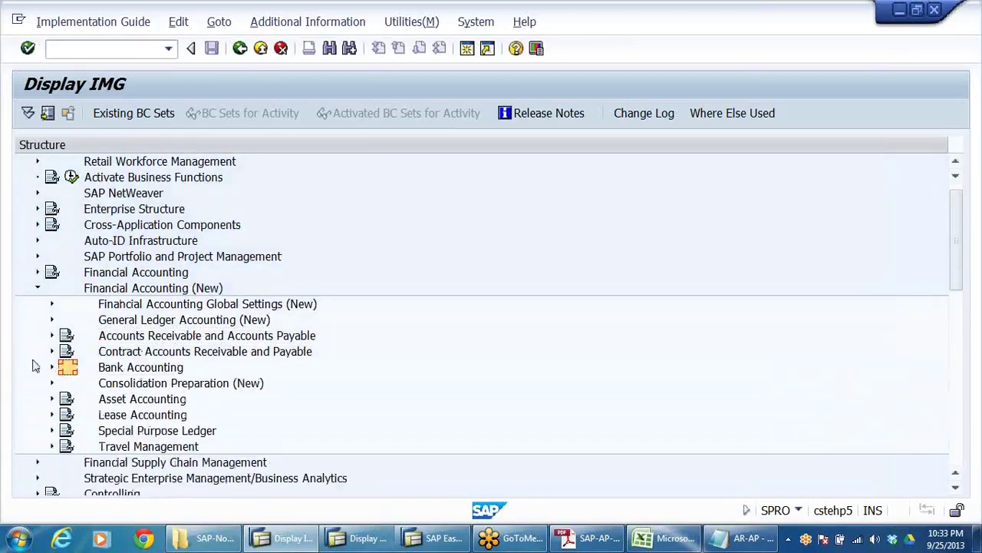
Step: Expand Accounts Receivable and Accounts Payable in the IMG structure, and open its Business Transactions node
click(131, 322)
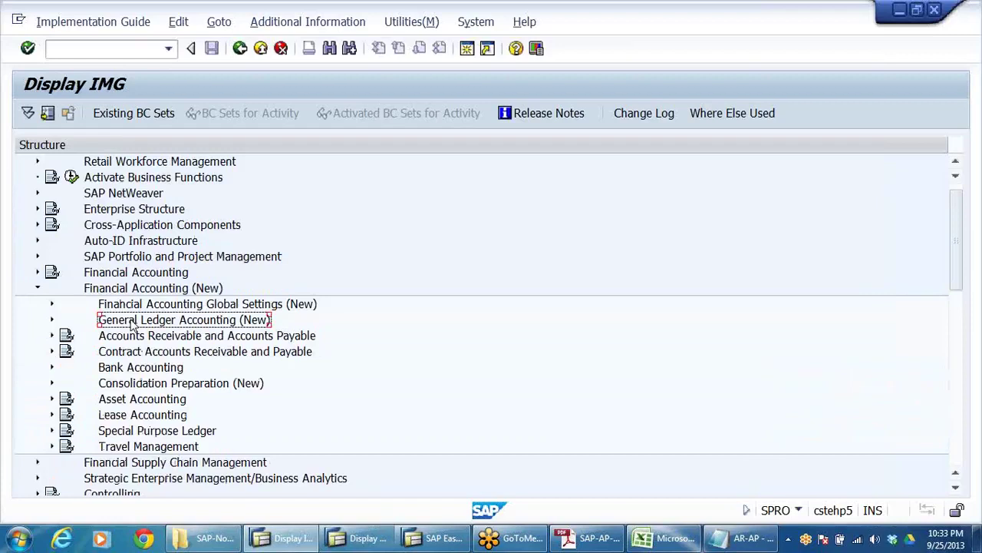
click(132, 340)
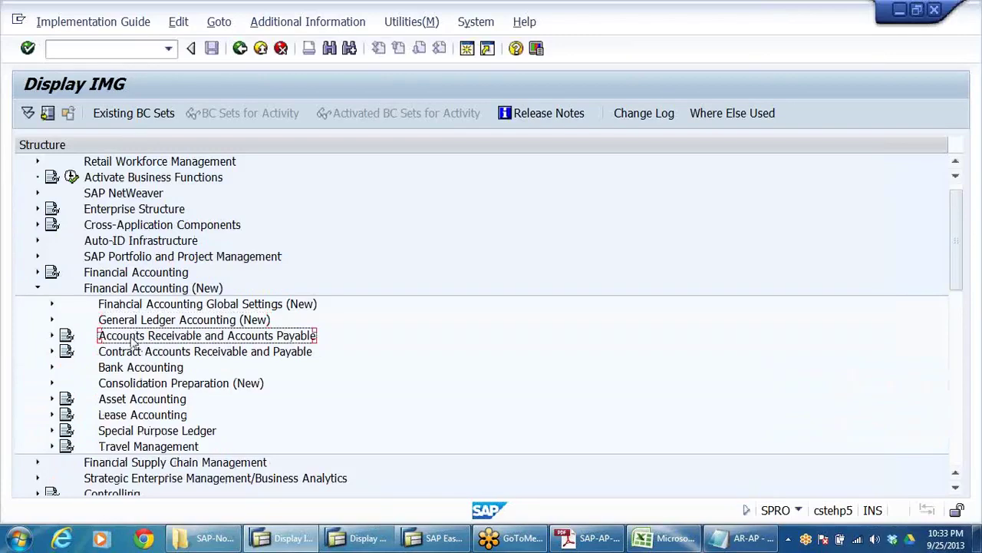
double_click(134, 341)
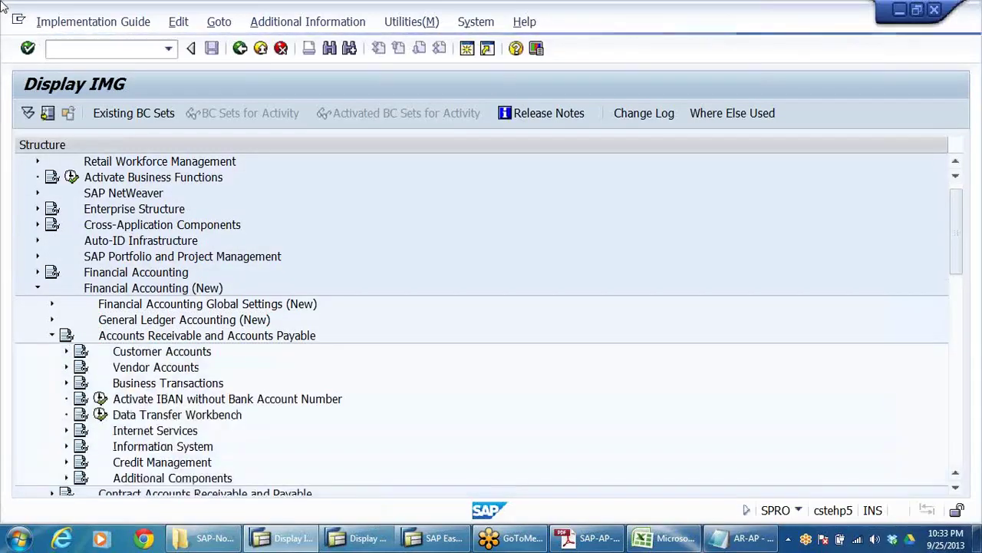
key(Down)
key(Down)
key(Down)
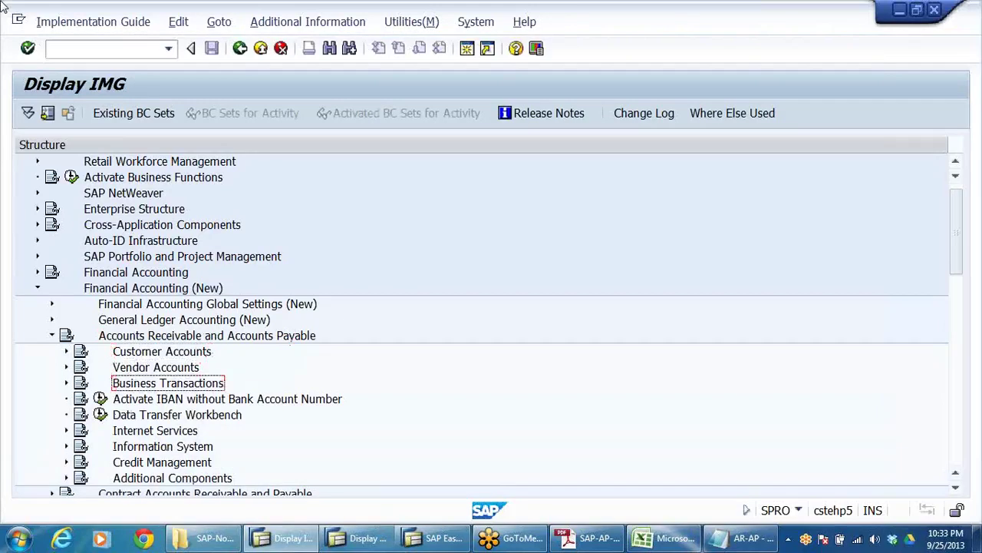
key(Down)
key(Down)
key(Down)
key(Down)
key(Down)
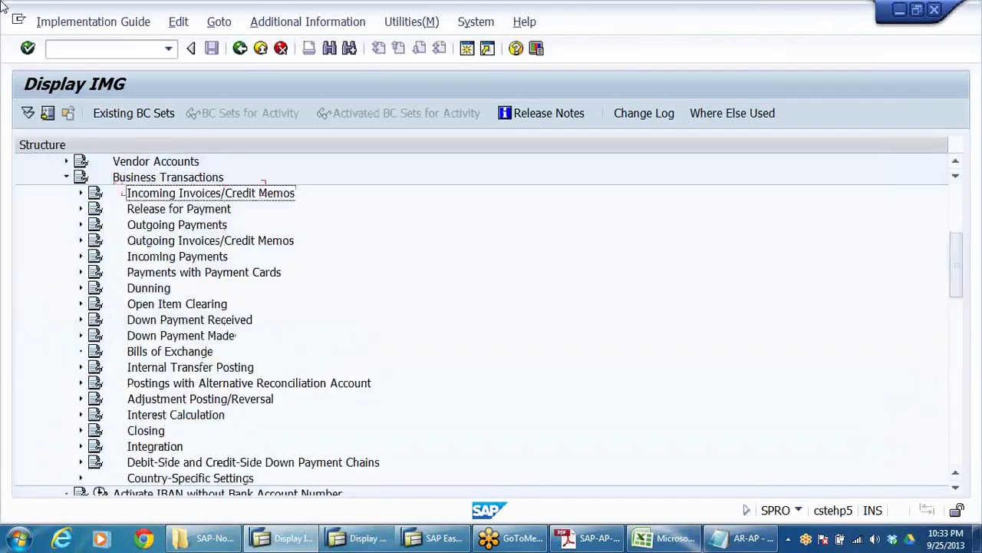
Step: Expand Down Payment Made under Business Transactions to list its configuration activities
key(Down)
key(Down)
key(Down)
key(Down)
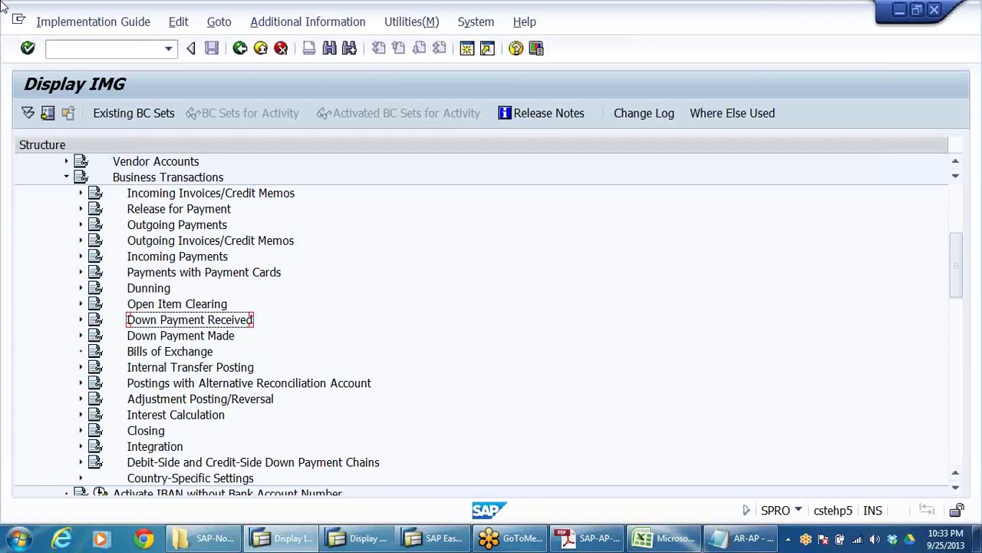
key(Down)
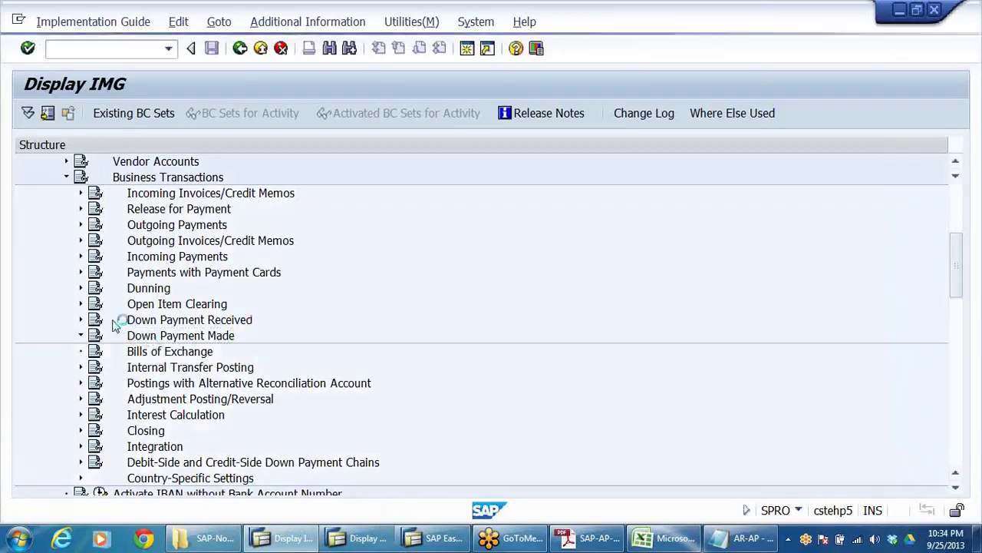
click(81, 335)
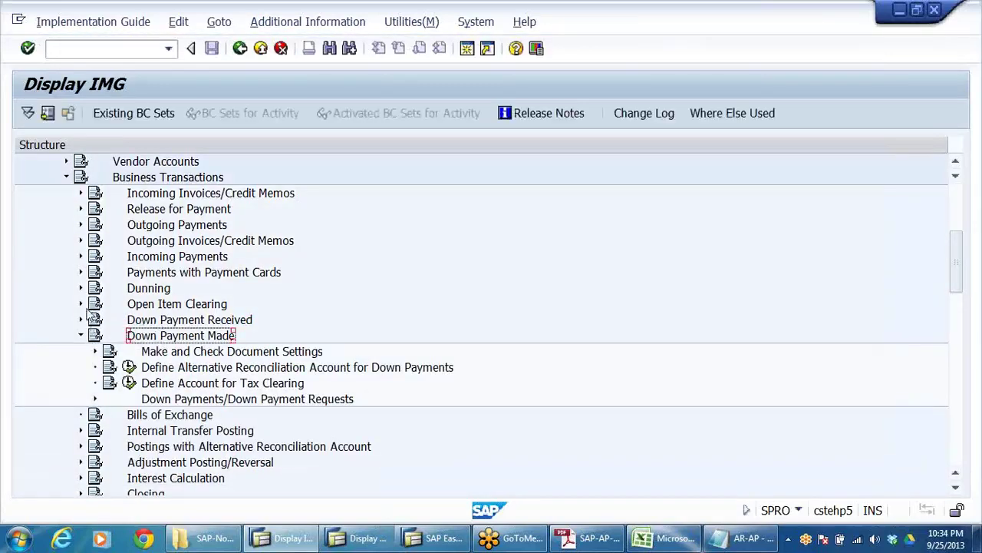
Step: Open the Define Alternative Reconciliation Account for Down Payments activity under Down Payment Made
click(242, 369)
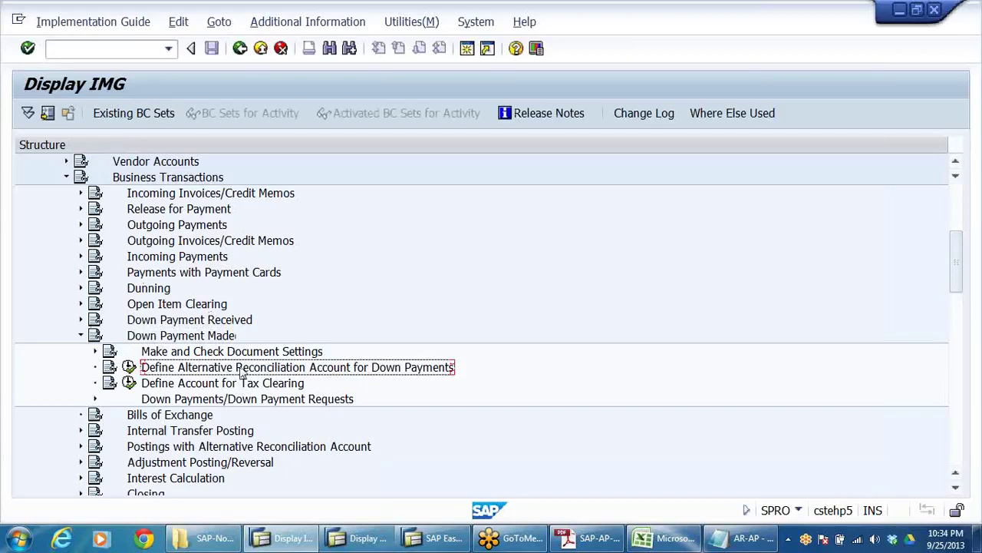
click(129, 368)
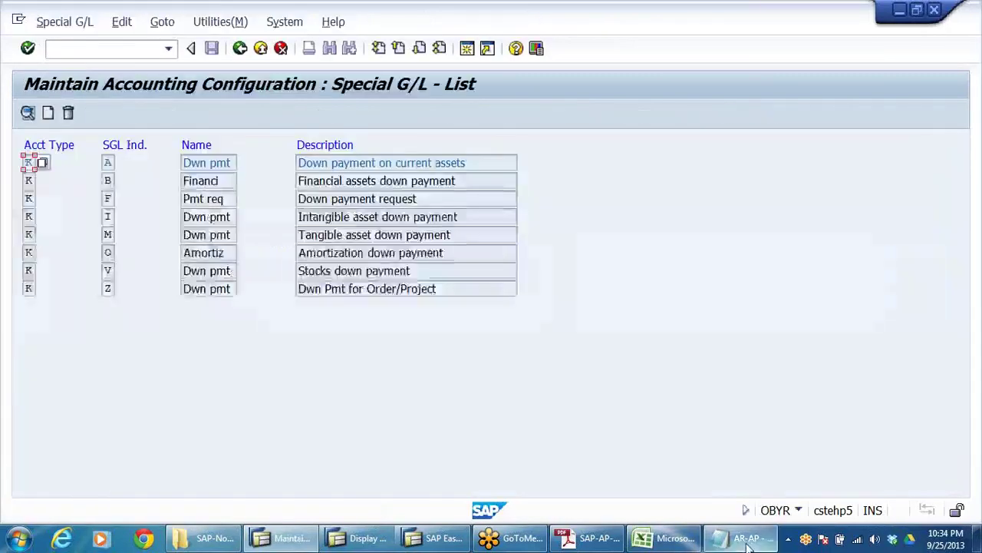
Step: Review the vendor advance payment entry in the AR-AP notes in Notepad, highlighting the vendor and reconciliation account parts, and return to SAP
click(748, 543)
scroll(132, 336, up, 1)
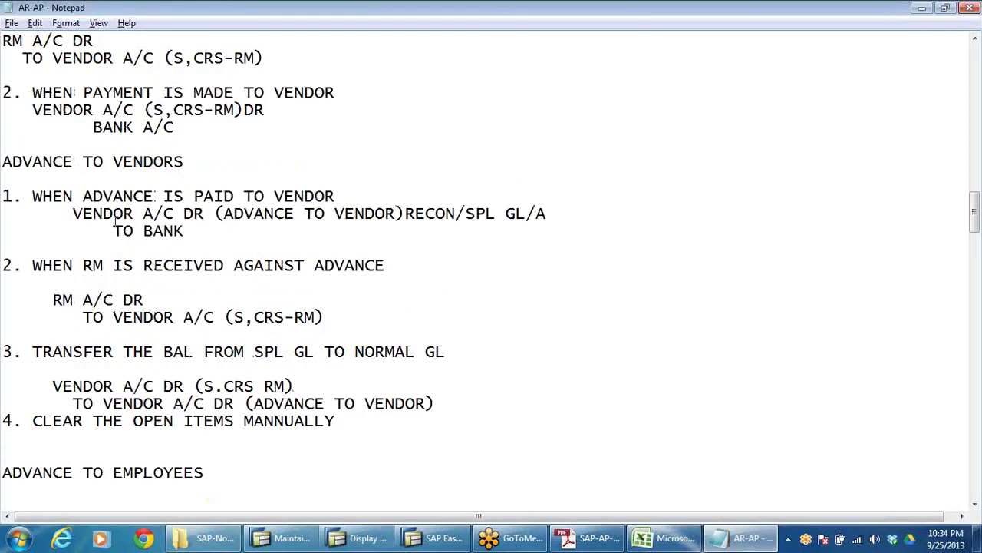
drag(70, 213, 198, 217)
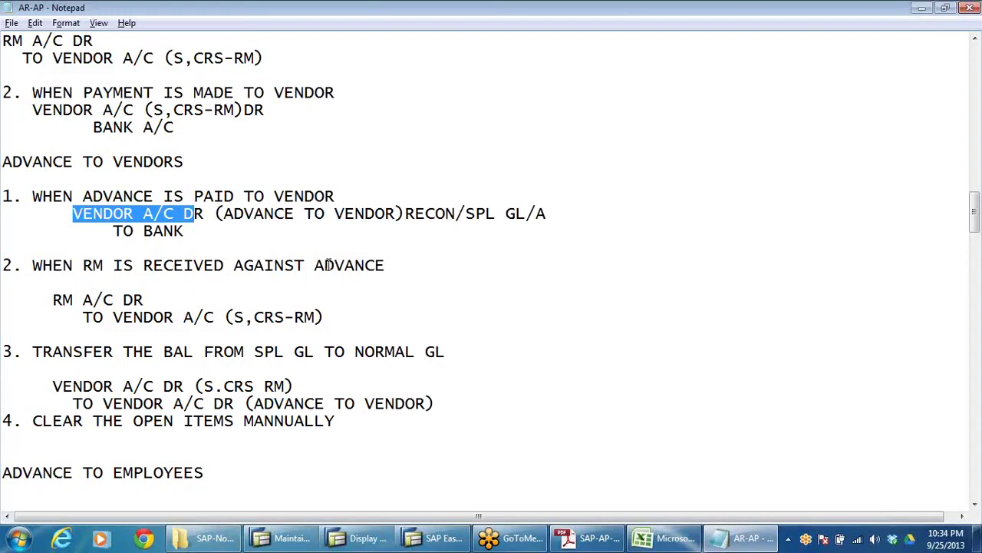
click(306, 265)
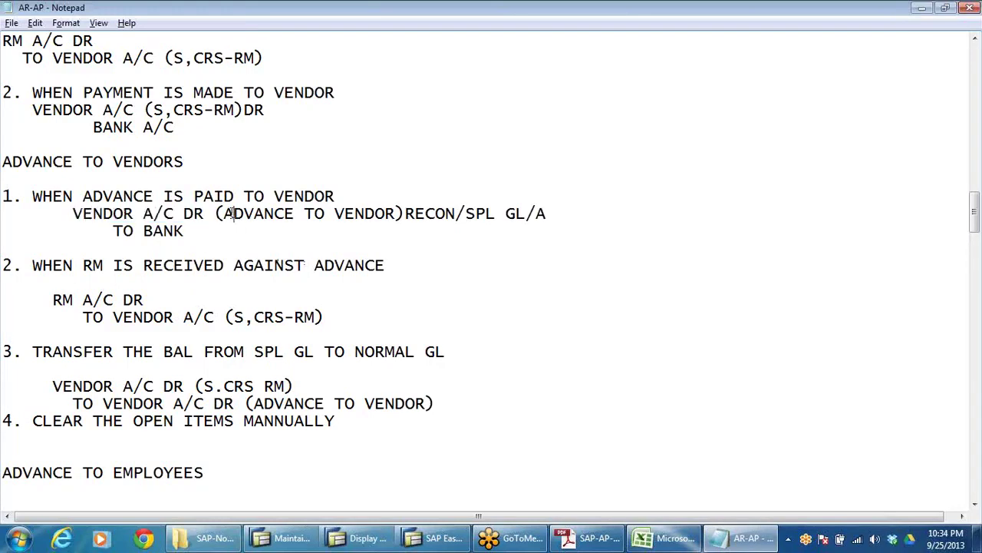
drag(232, 213, 436, 215)
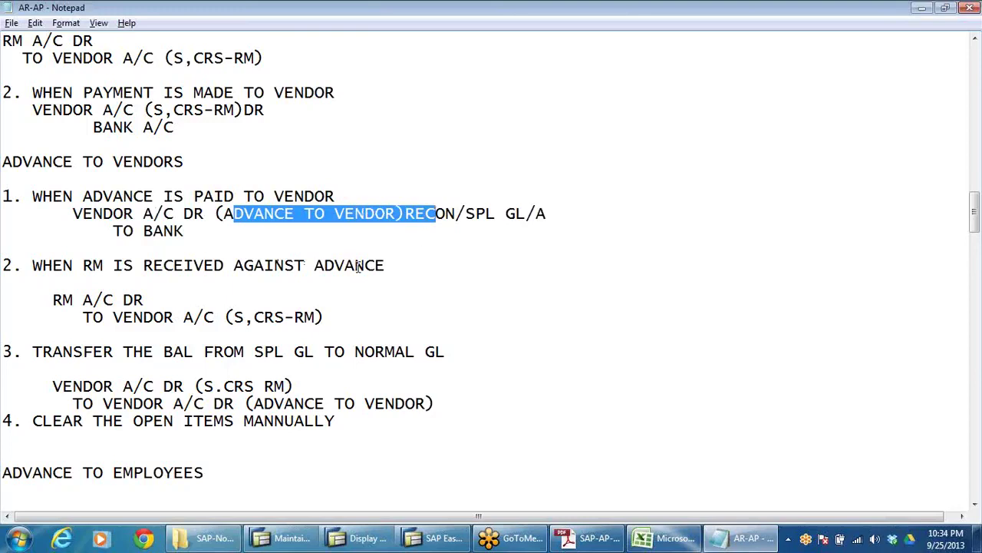
key(alt+Tab)
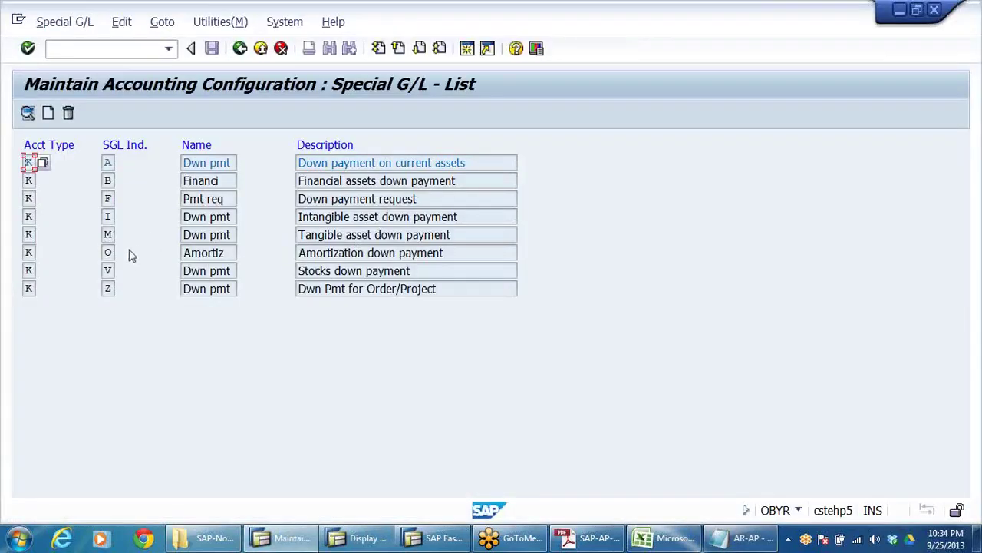
Step: Open the account assignment of special G/L indicator A, Down payment on current assets, for account type K in chart of accounts DRCA
click(108, 162)
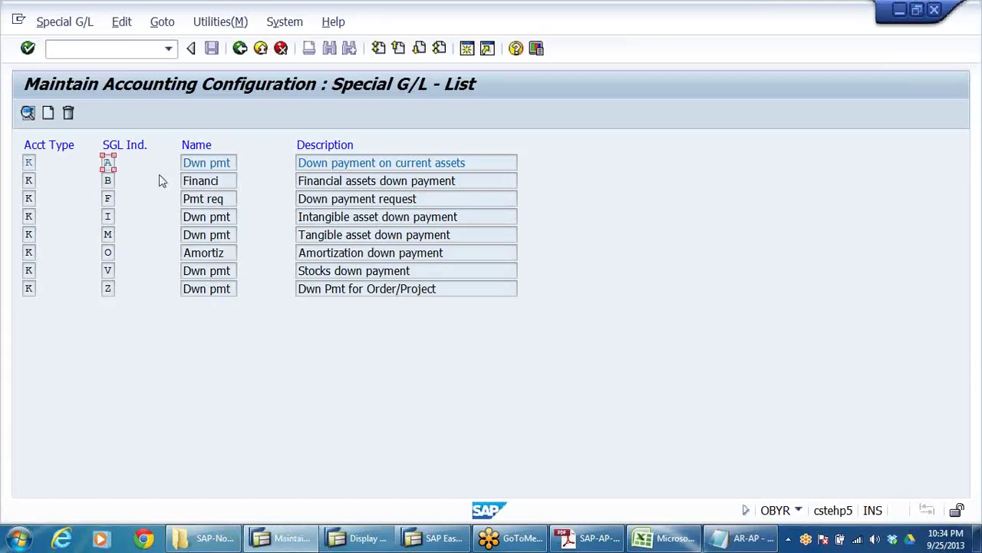
click(198, 163)
click(359, 165)
double_click(336, 160)
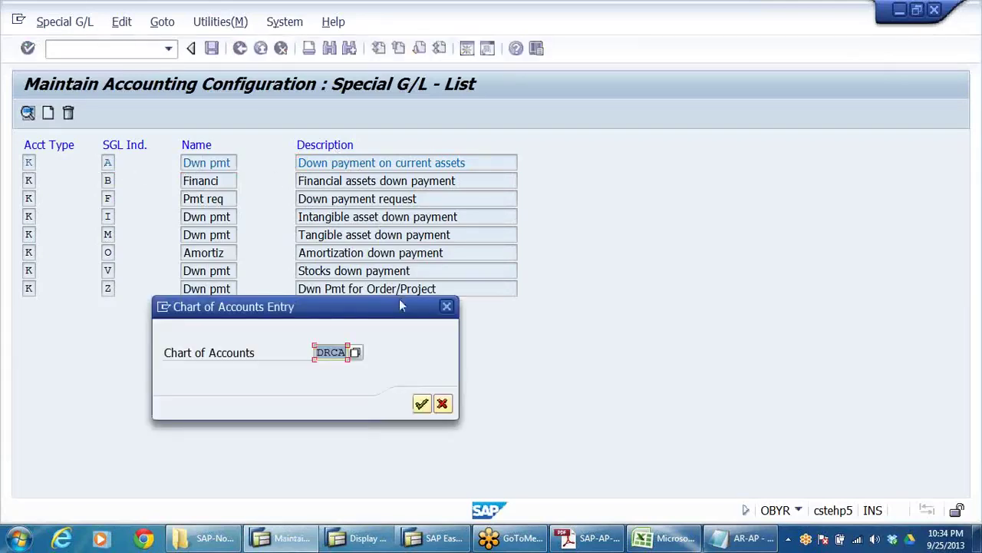
click(421, 403)
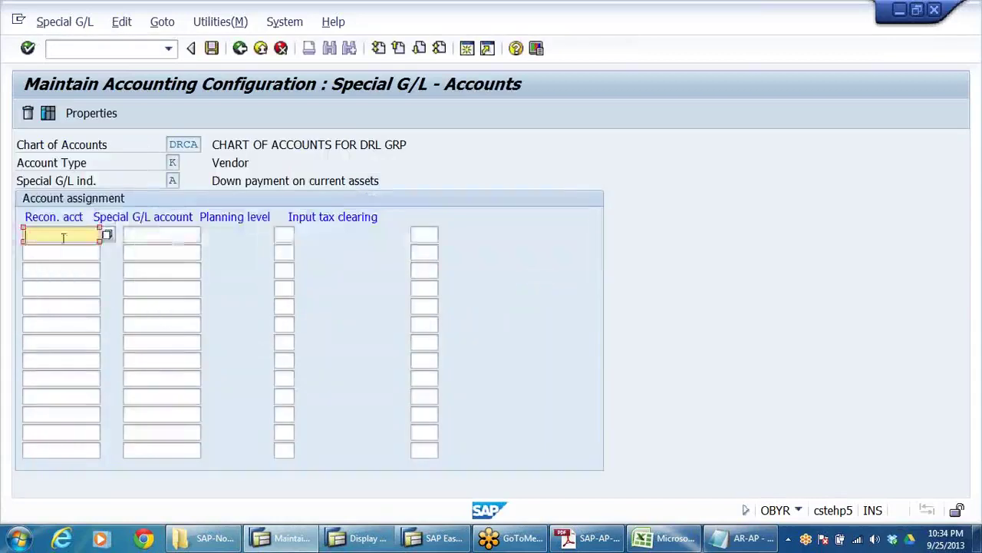
Step: Assign special G/L account 200501 to reconciliation account 101201 in the first account assignment row
click(155, 236)
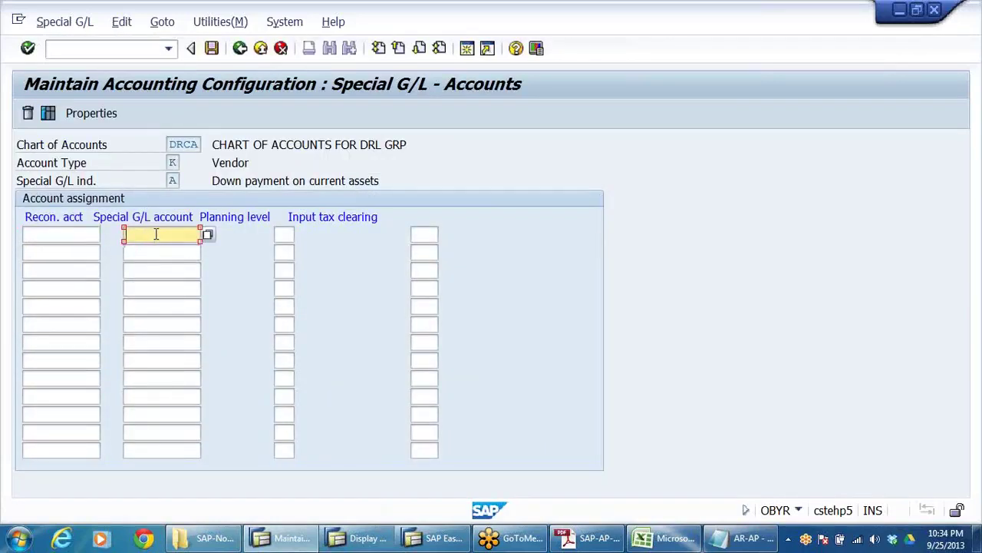
text(200501)
click(77, 234)
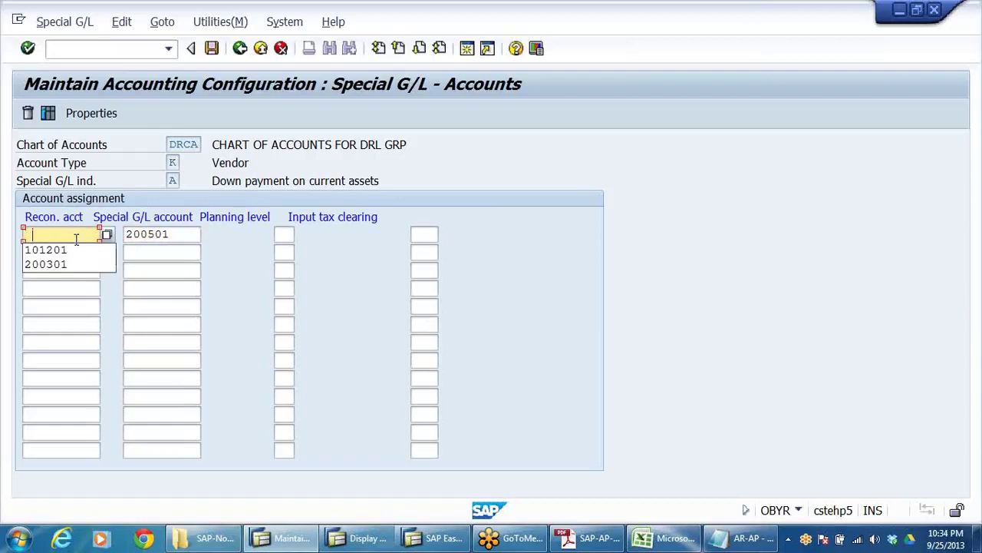
click(66, 250)
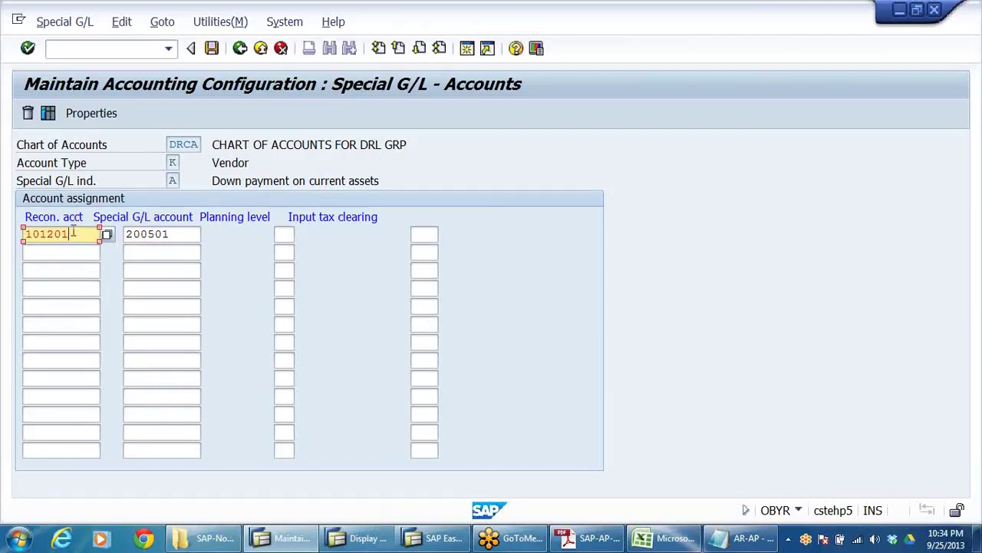
Step: Check the chart of accounts, account type, special G/L indicator and the two assigned accounts
drag(198, 144, 175, 144)
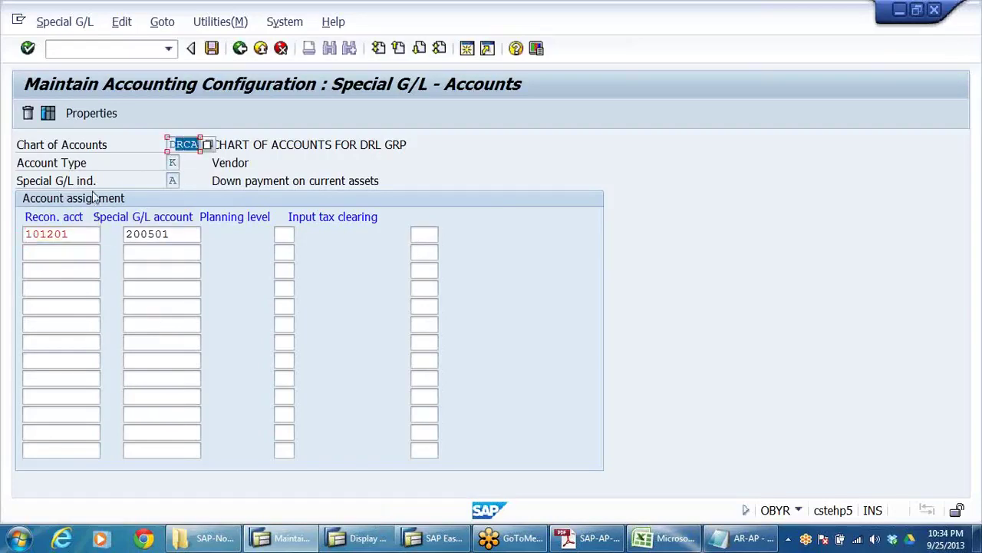
click(173, 161)
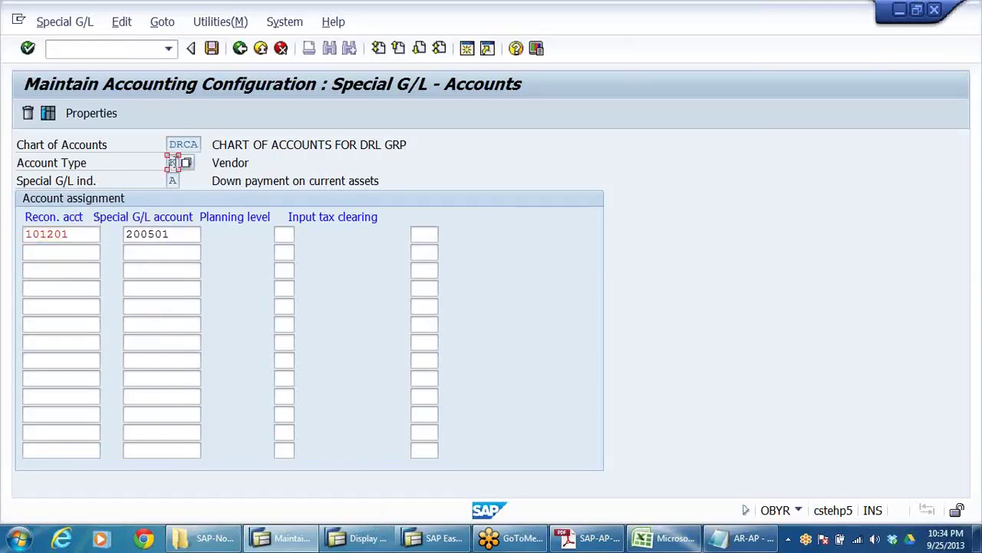
click(244, 162)
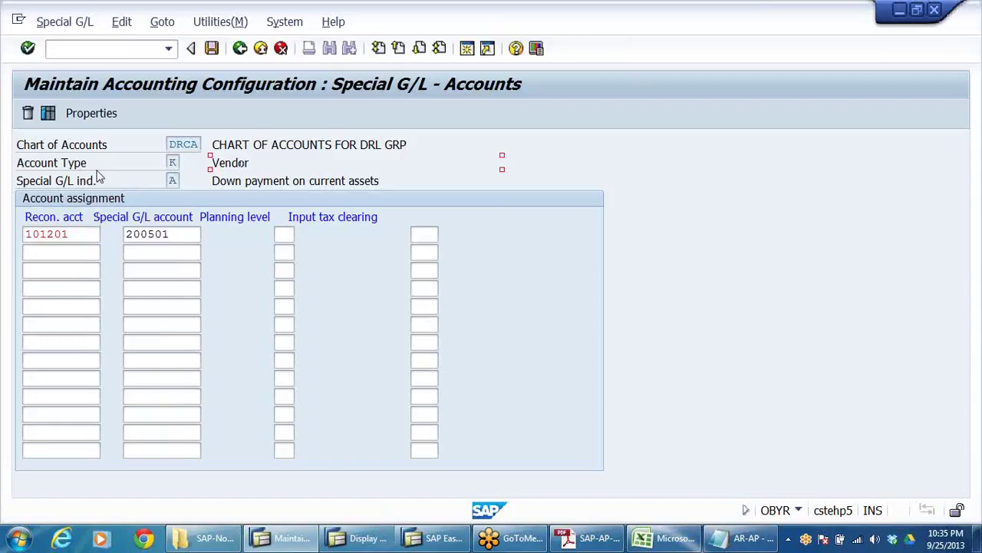
click(171, 180)
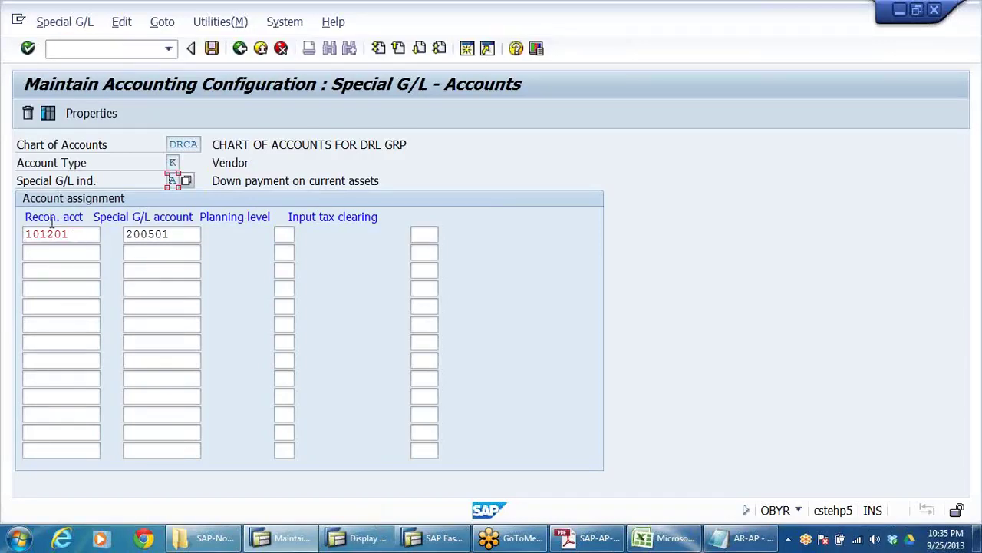
drag(28, 237, 105, 234)
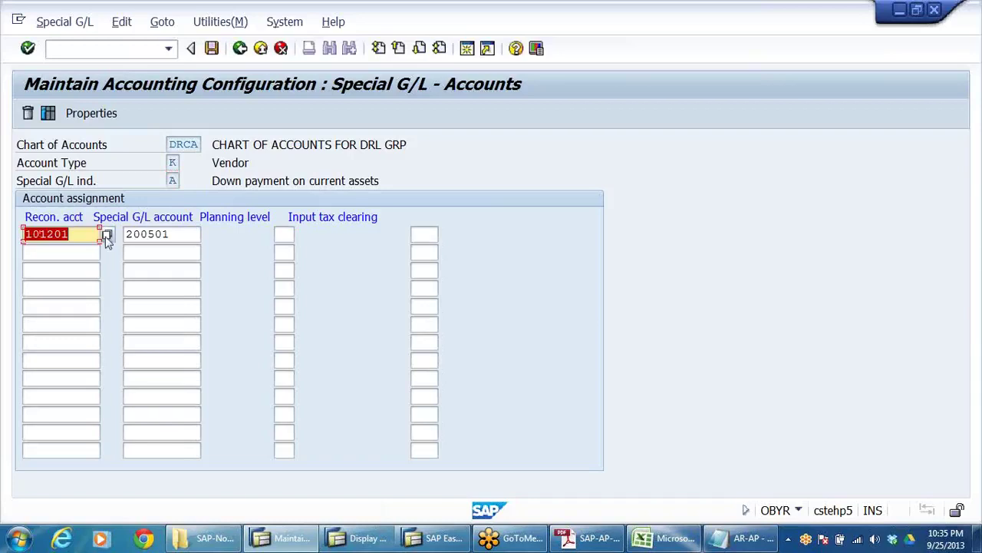
click(161, 235)
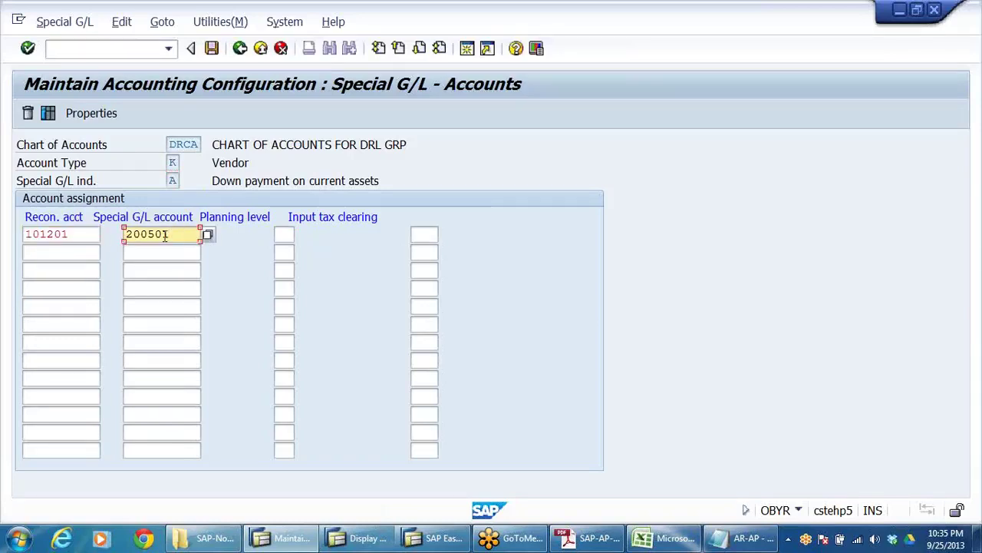
drag(177, 235, 48, 337)
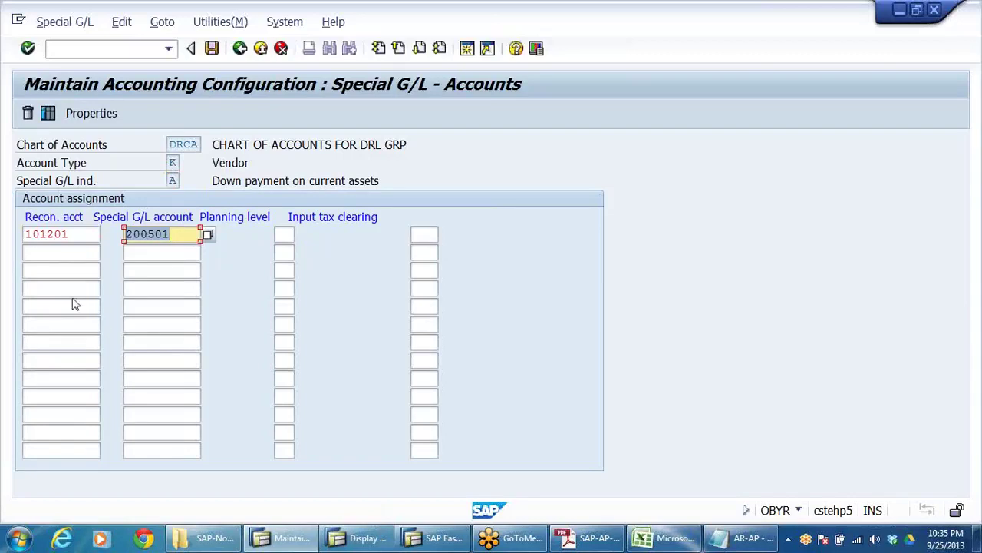
mouse_move(184, 539)
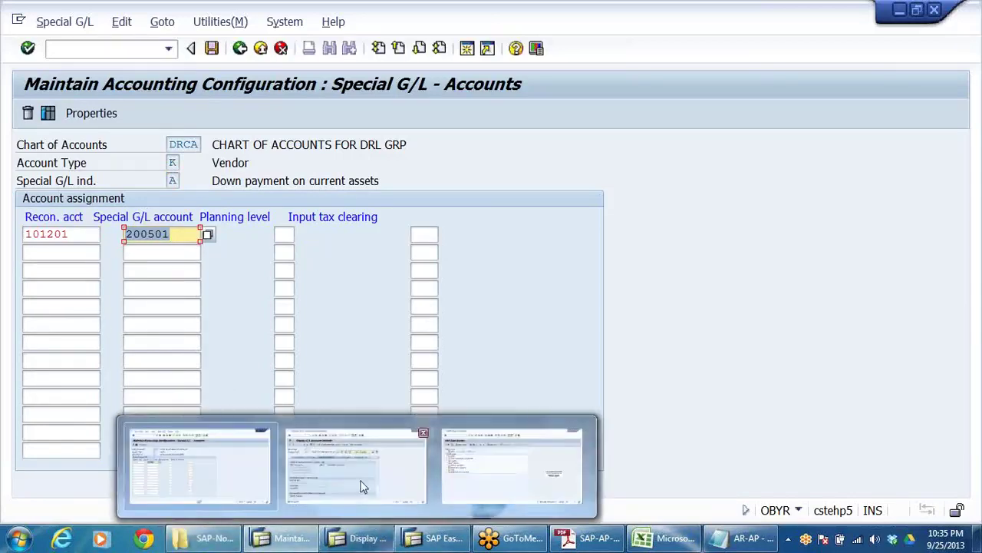
Step: Save the special G/L account assignment and go back to the Display IMG structure
click(212, 49)
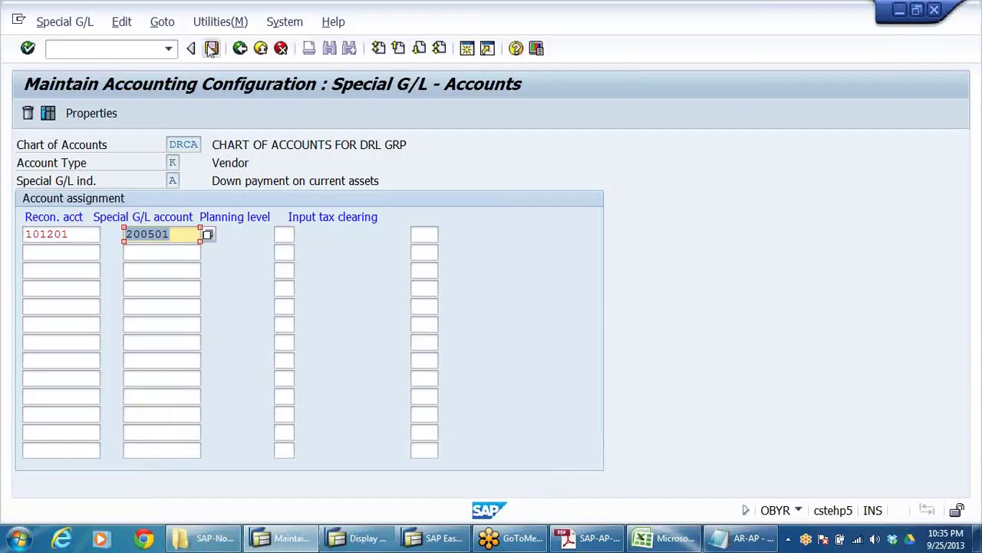
click(323, 296)
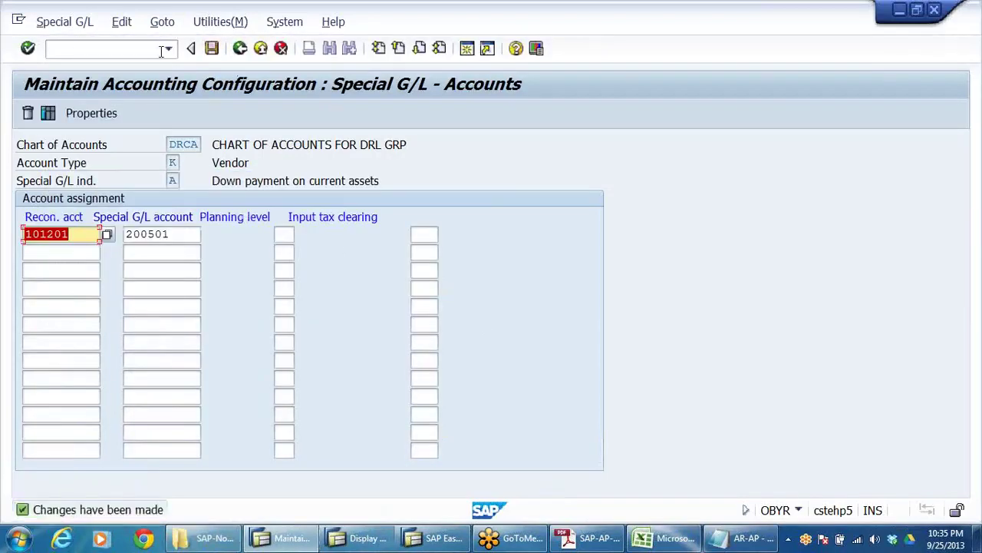
click(240, 48)
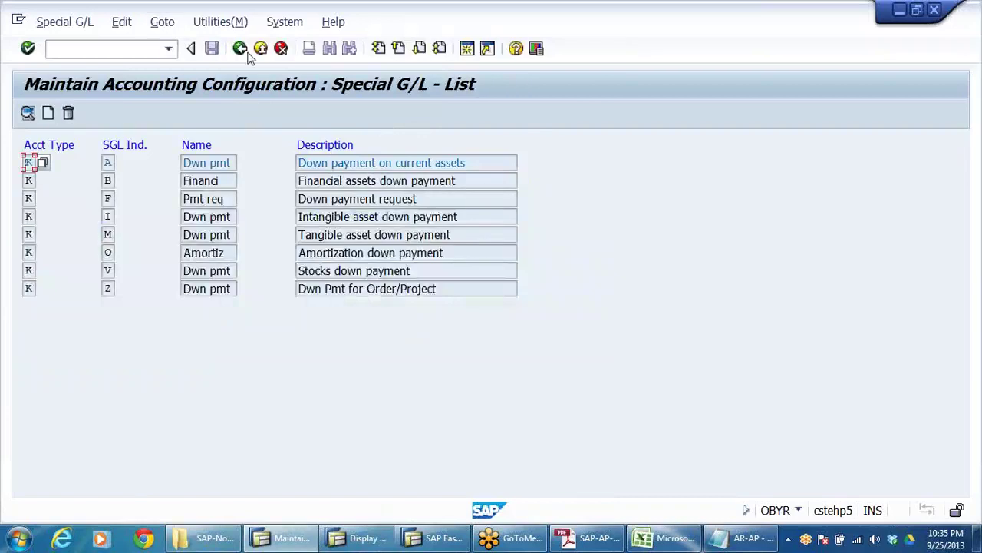
click(240, 48)
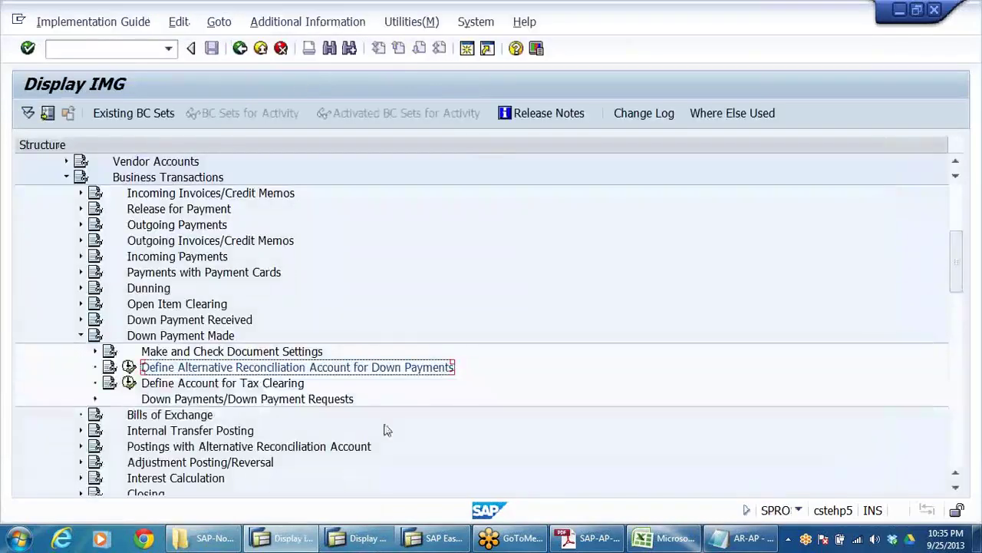
Step: Switch to the G/L account session, exit to SAP Easy Access, and collapse Document Entry and Account under Accounts Payable
click(361, 537)
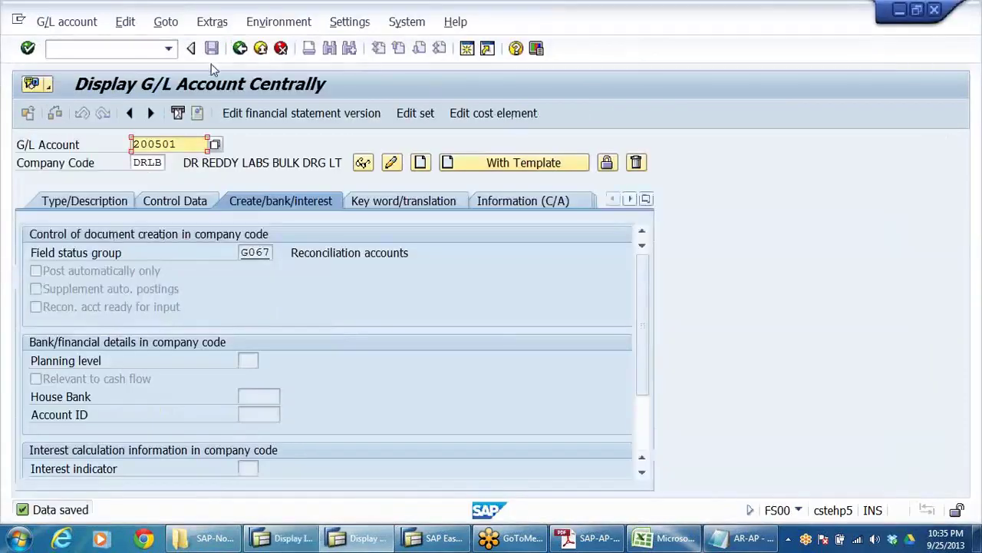
click(260, 49)
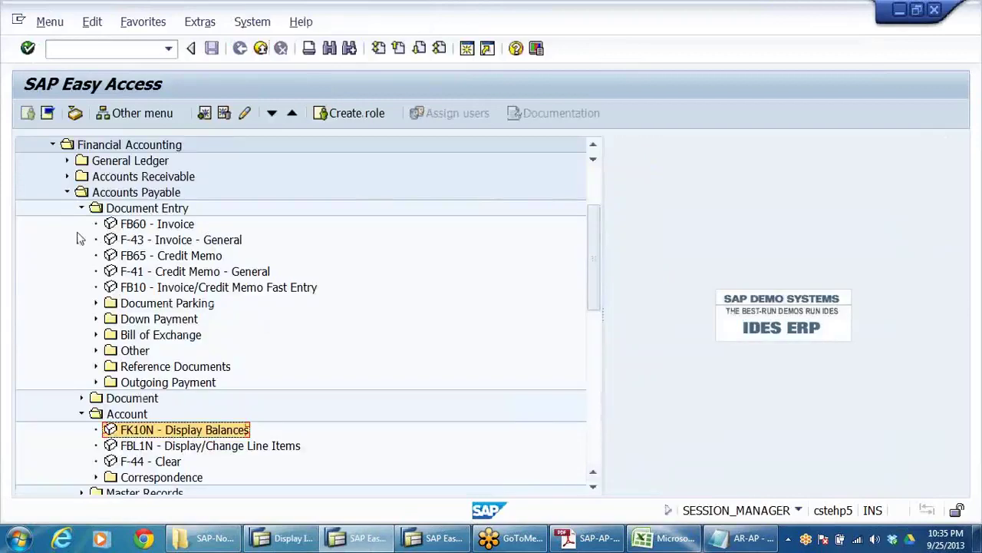
click(81, 209)
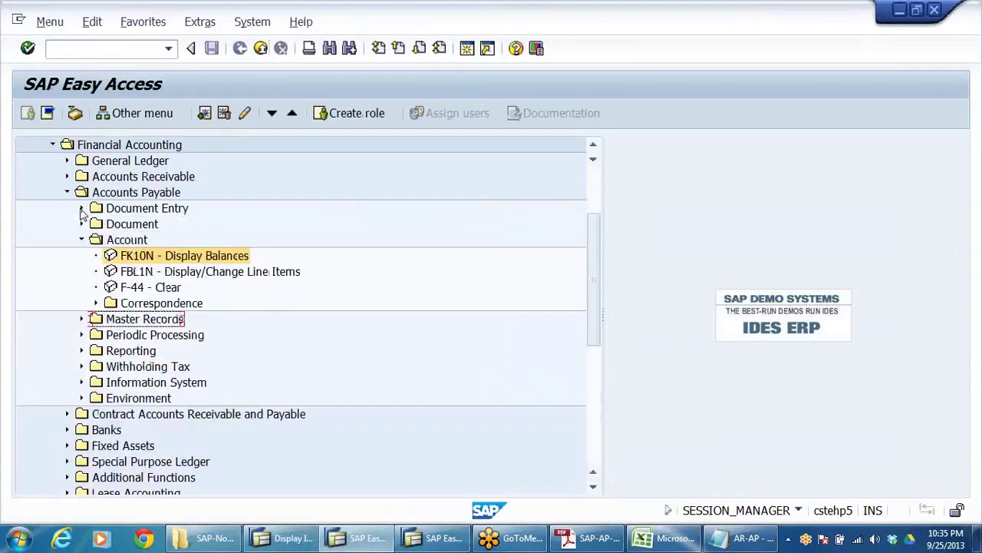
click(81, 240)
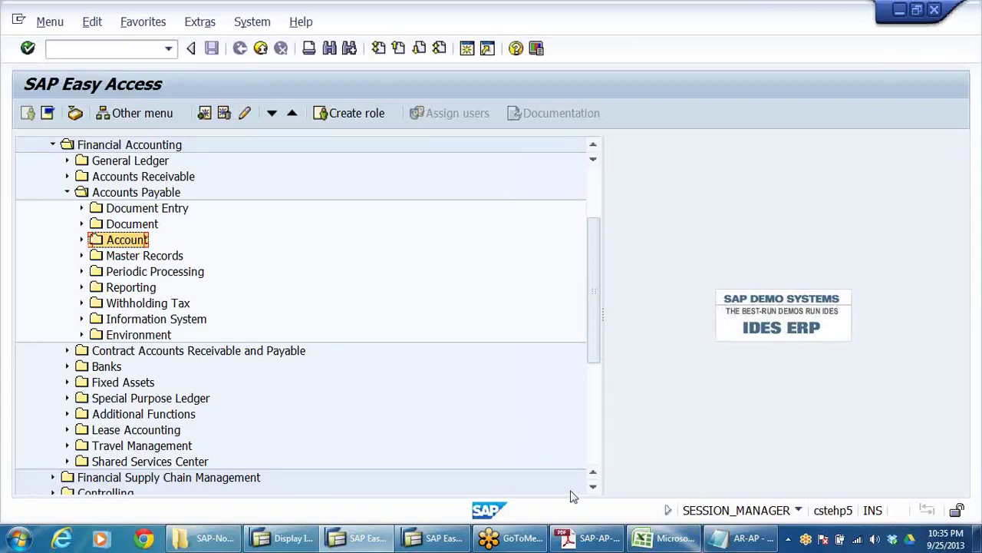
Step: Review the heading for the advance paid to vendor in the Notepad notes and return to SAP Easy Access
click(773, 539)
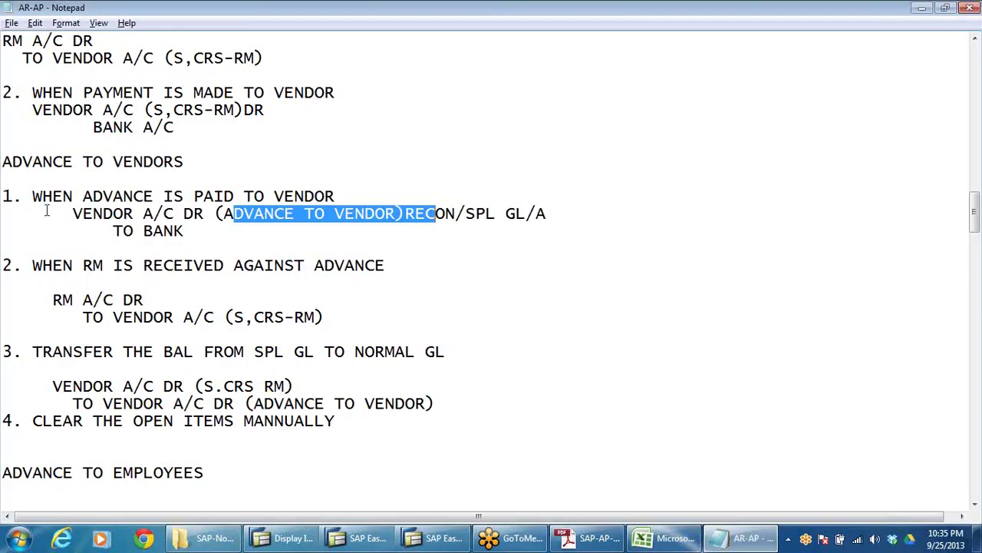
drag(43, 213, 23, 178)
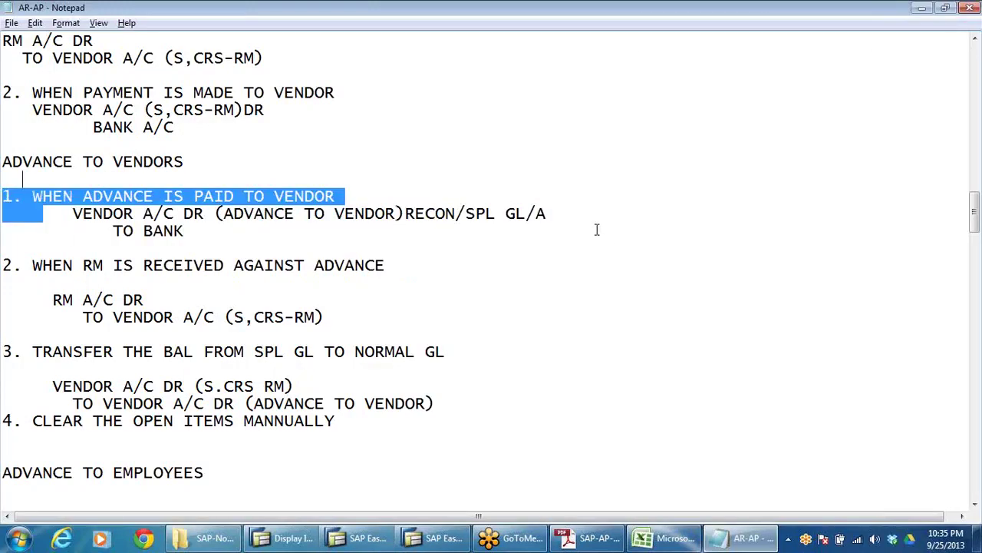
key(alt+Tab)
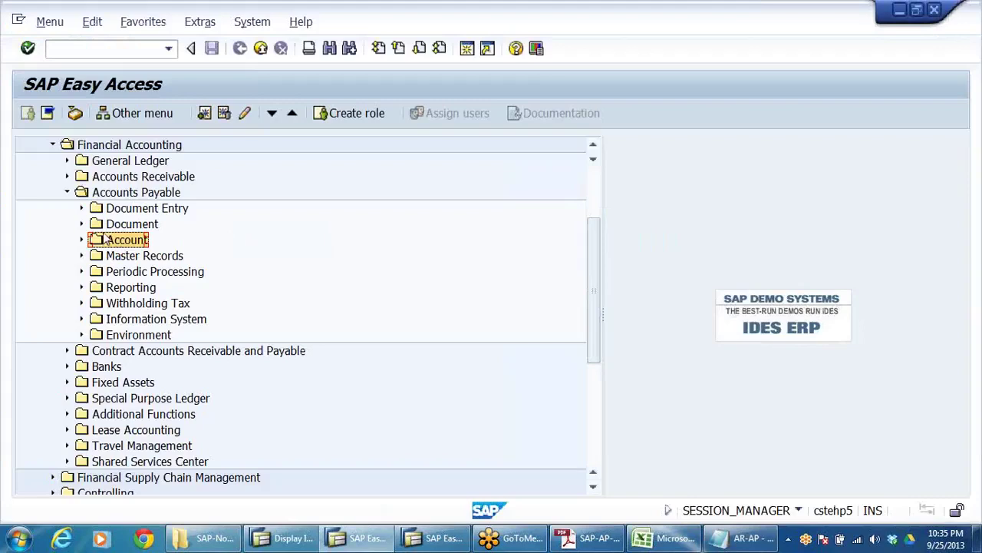
Step: Open the F-48 Down Payment transaction from Document Entry under Accounts Payable
click(118, 213)
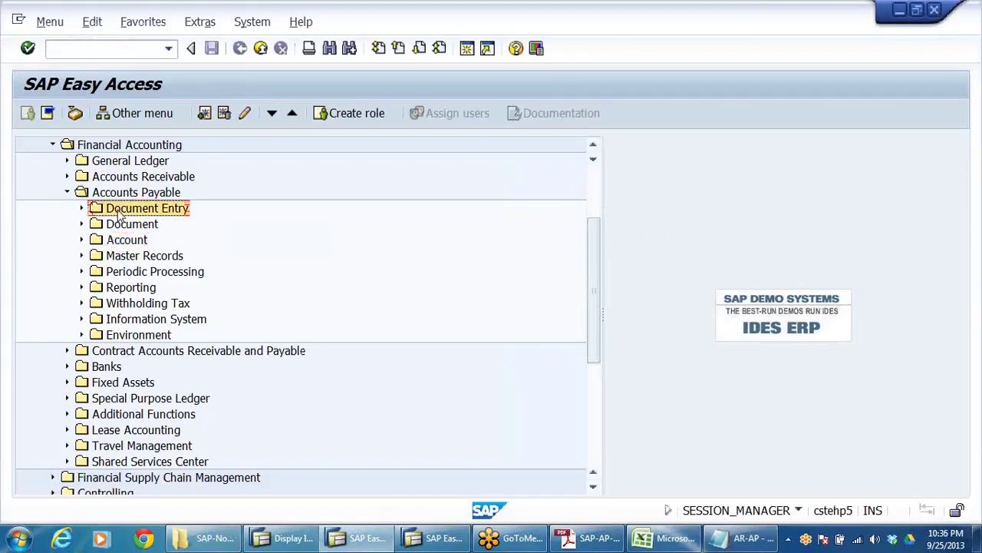
double_click(119, 212)
key(Down)
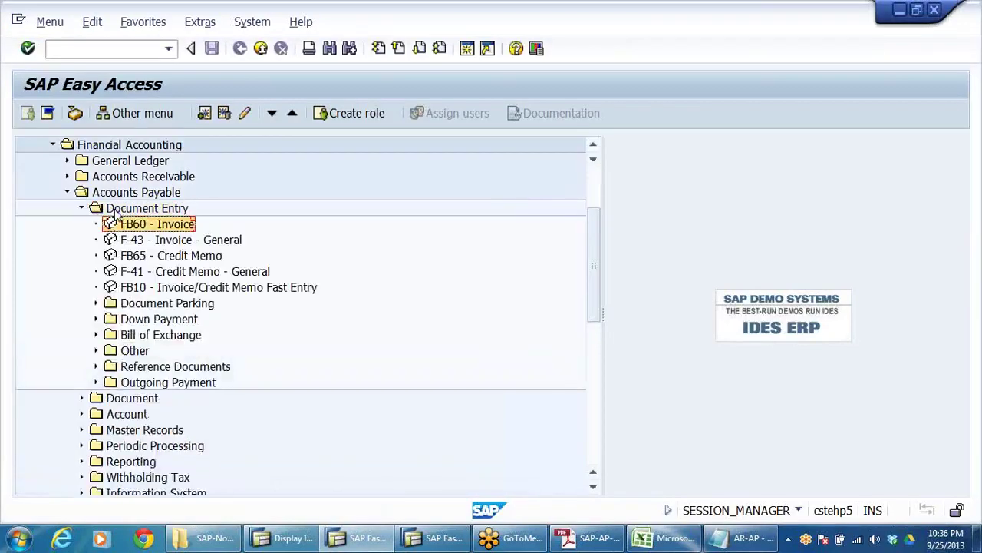
key(Down)
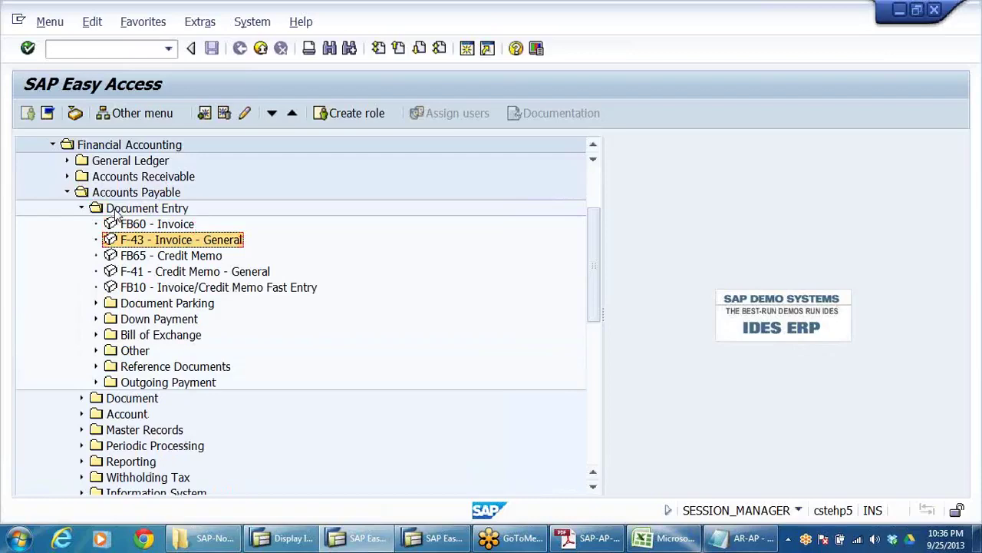
key(Down)
key(Down)
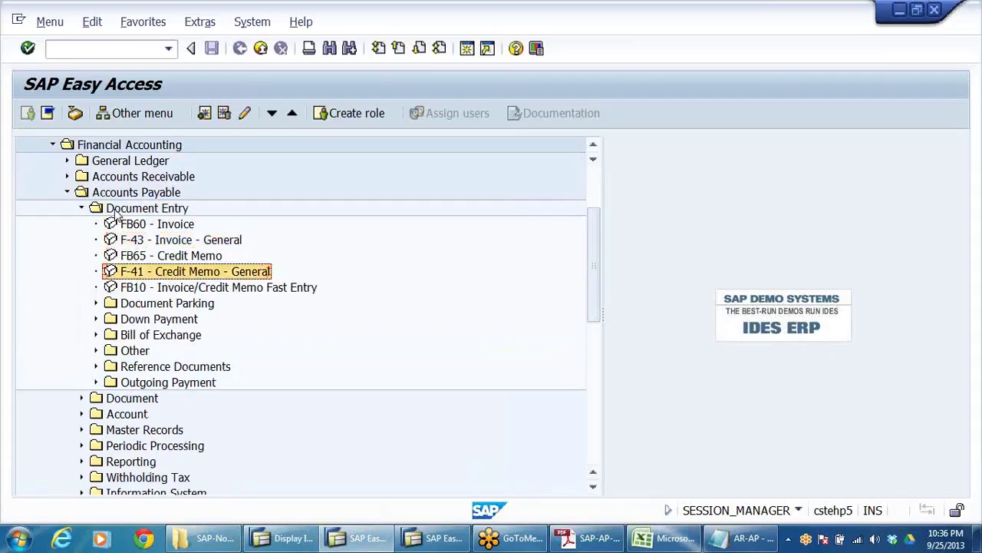
click(96, 319)
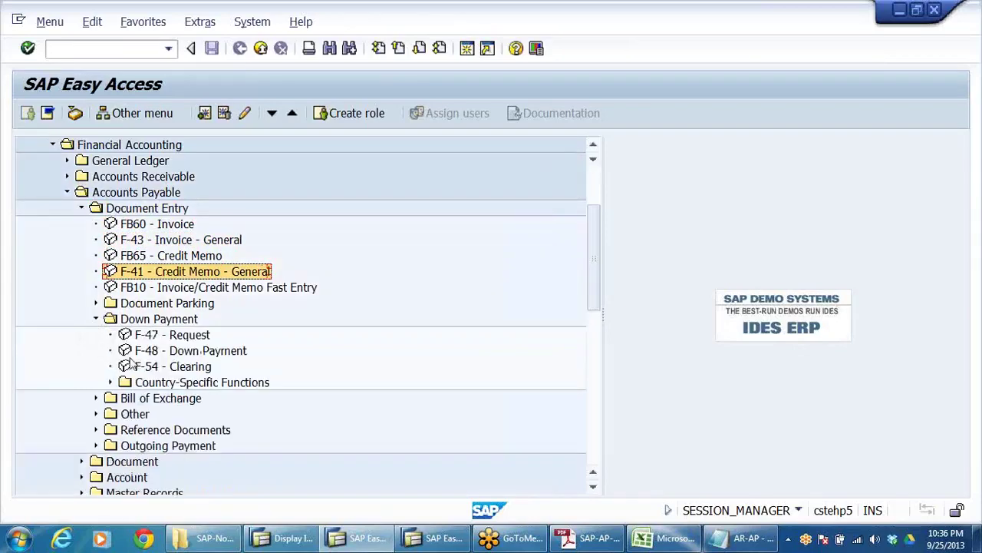
click(155, 352)
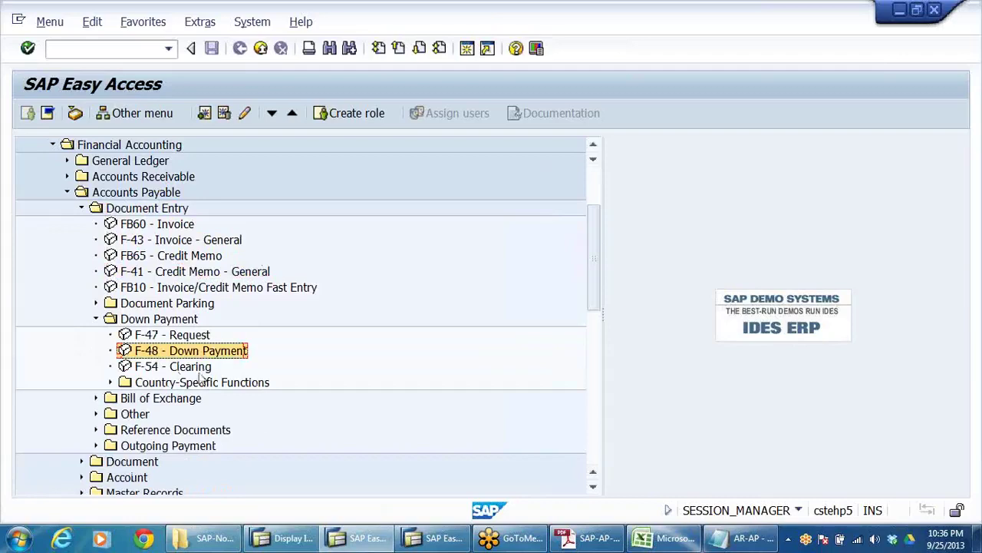
double_click(165, 353)
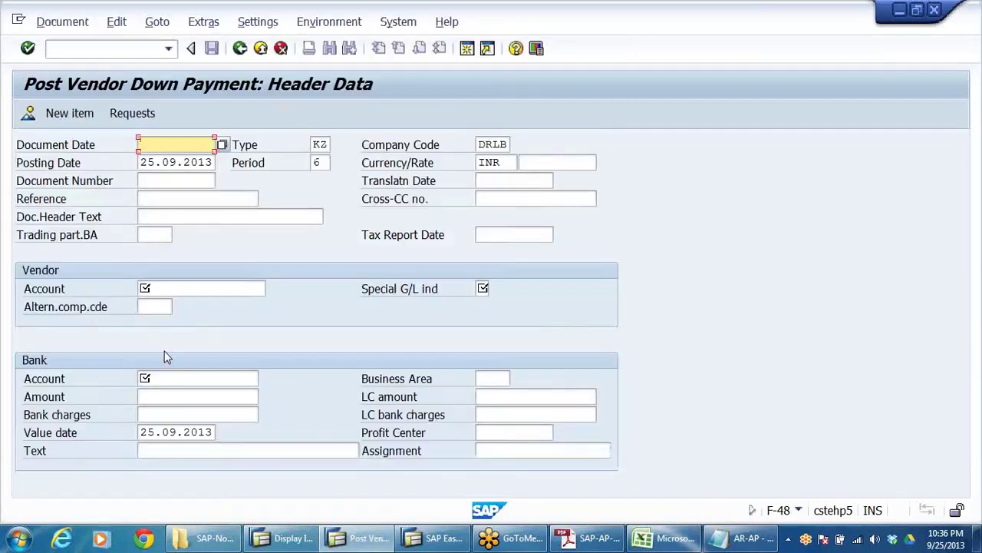
Step: Set the document date of the vendor down payment to 25.09.2013
click(165, 143)
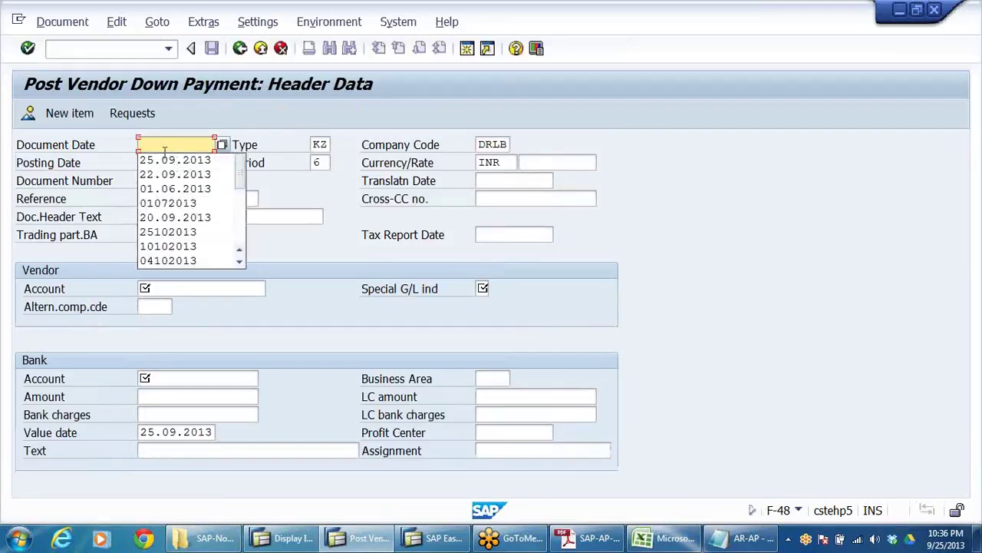
key(Escape)
click(165, 144)
click(166, 162)
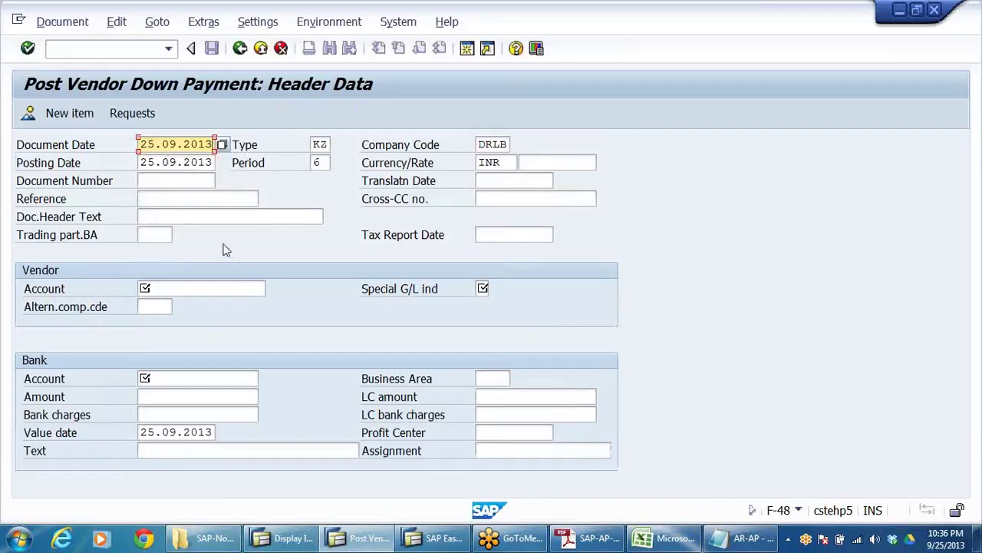
Step: Look up the vendors of company code DRLB and choose PQR RM SUPPLIERS as the vendor account
click(182, 291)
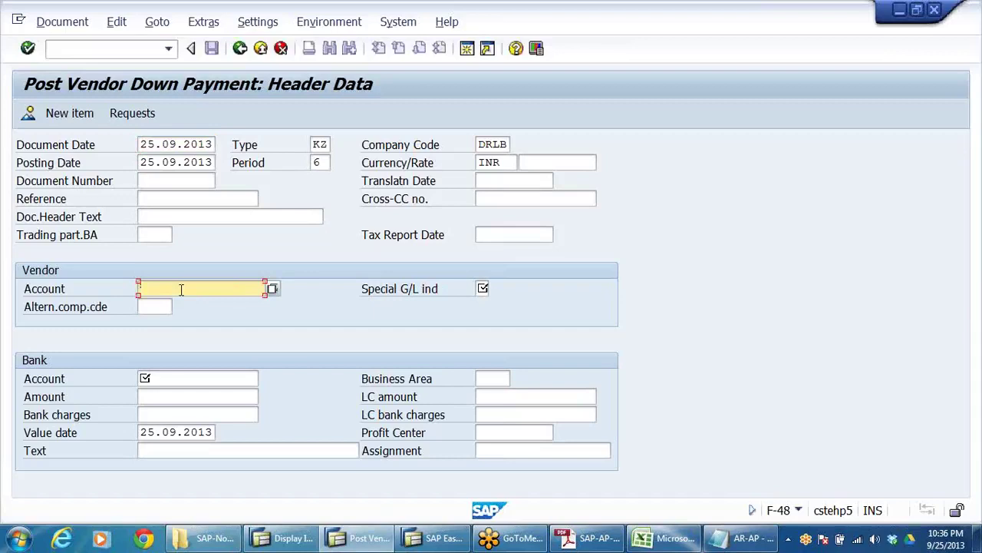
click(231, 289)
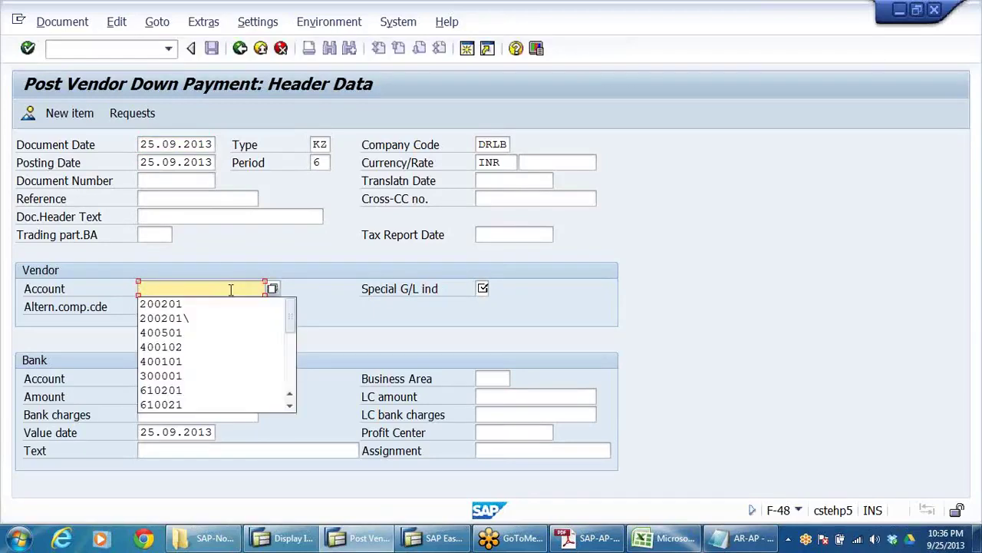
click(273, 288)
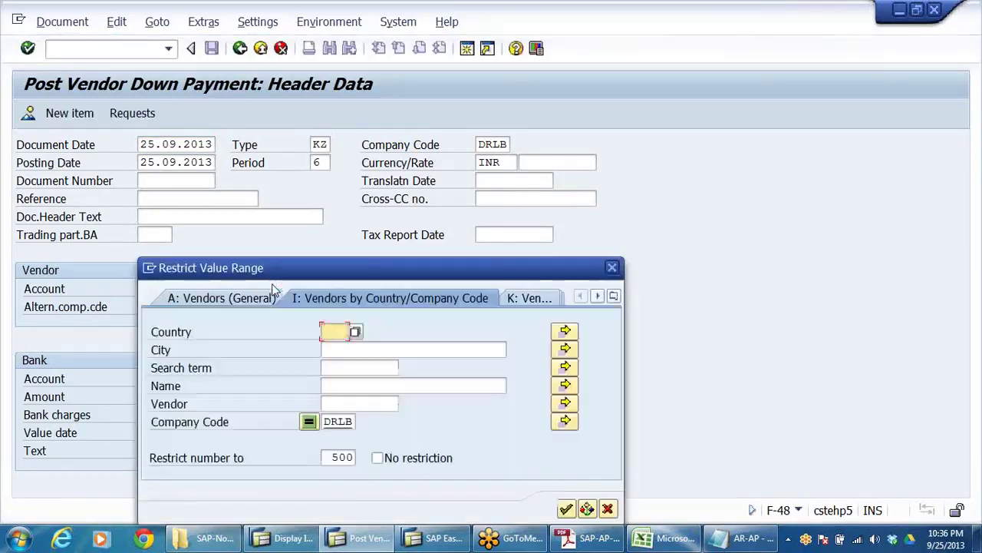
key(Return)
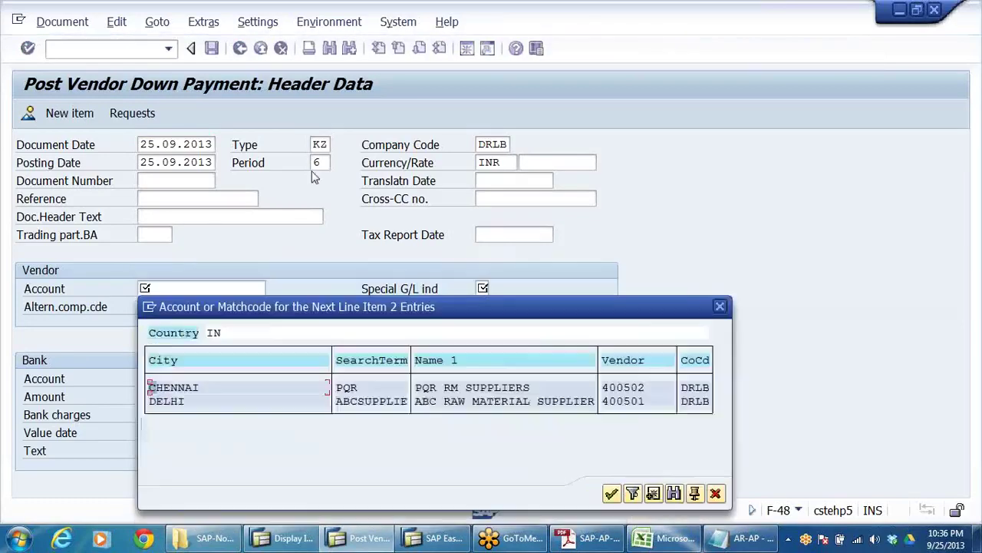
click(443, 388)
click(435, 401)
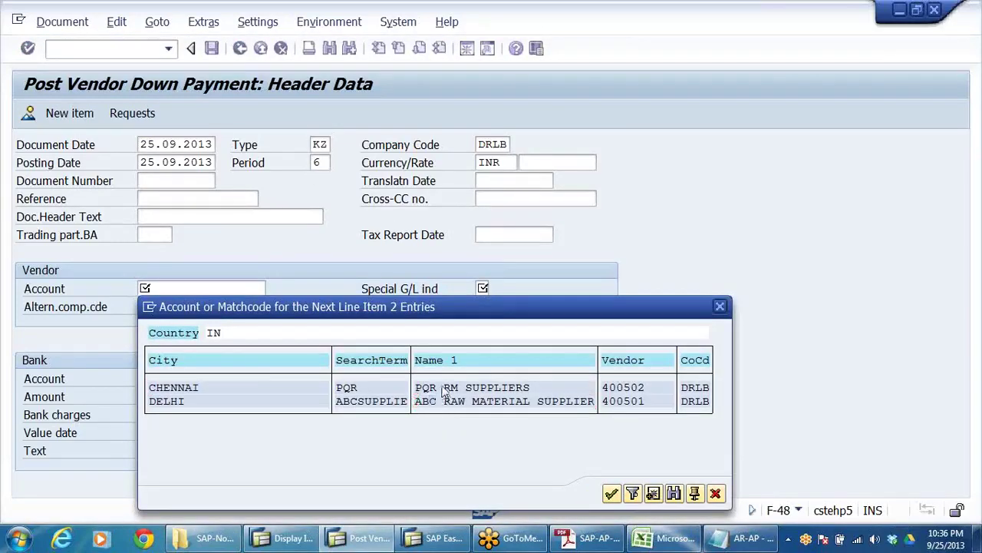
double_click(444, 389)
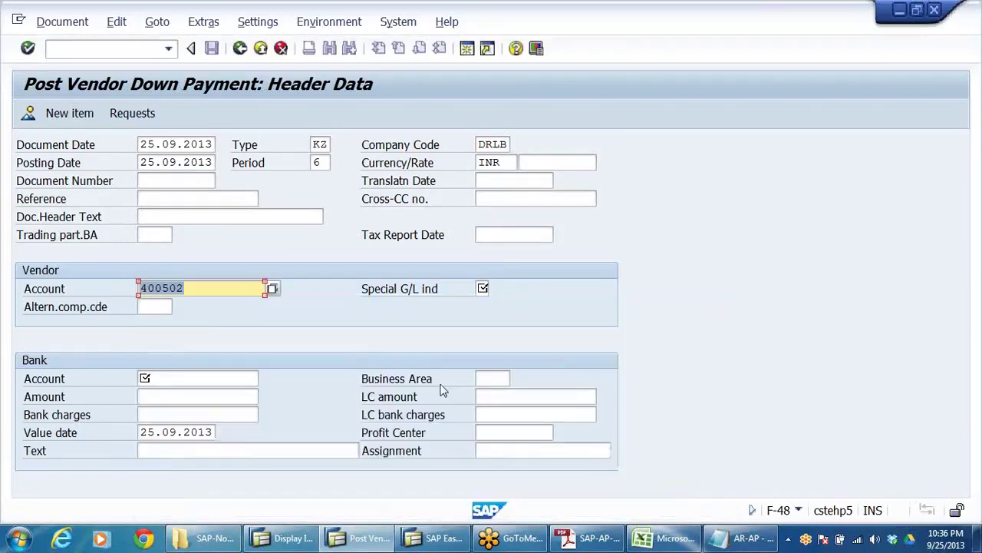
Step: Fill in the bank data with the Axis Bank head office account, amount 115000 and text ADV PAID TO VENDOR
click(166, 379)
click(166, 379)
click(171, 394)
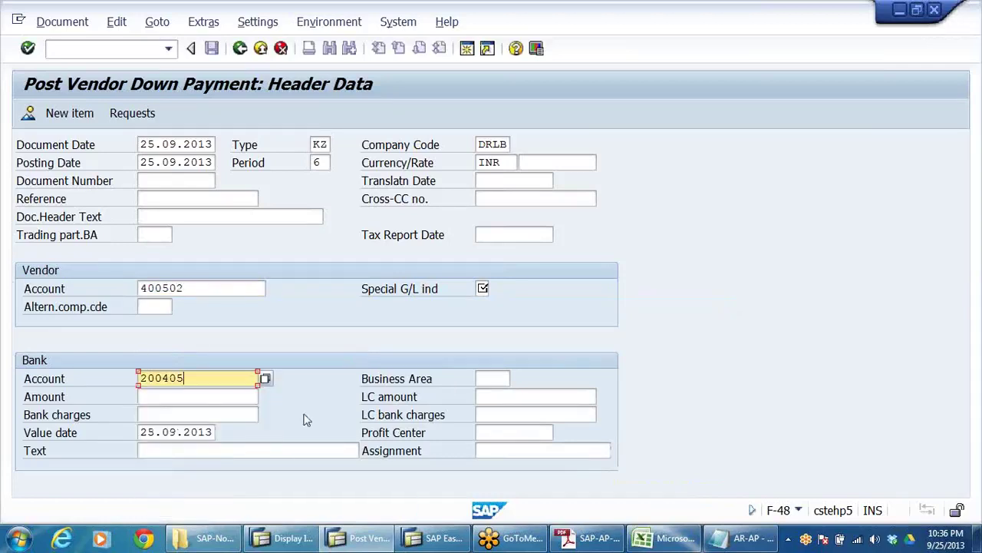
click(160, 397)
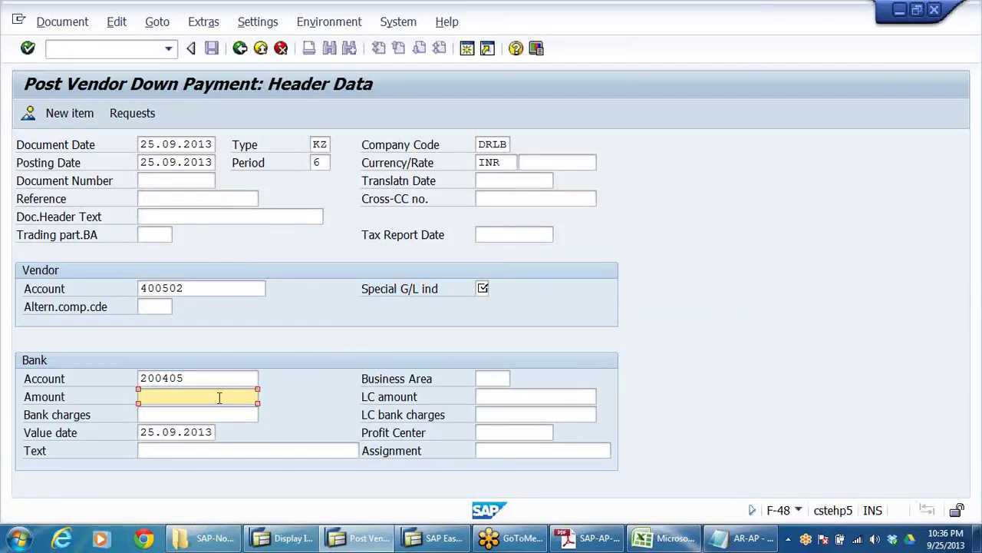
text(1)
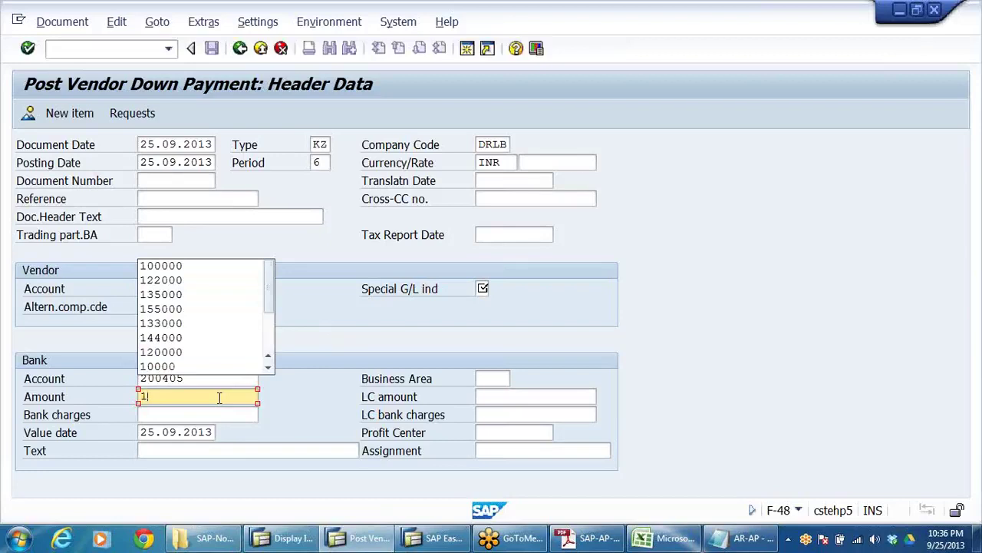
text(15)
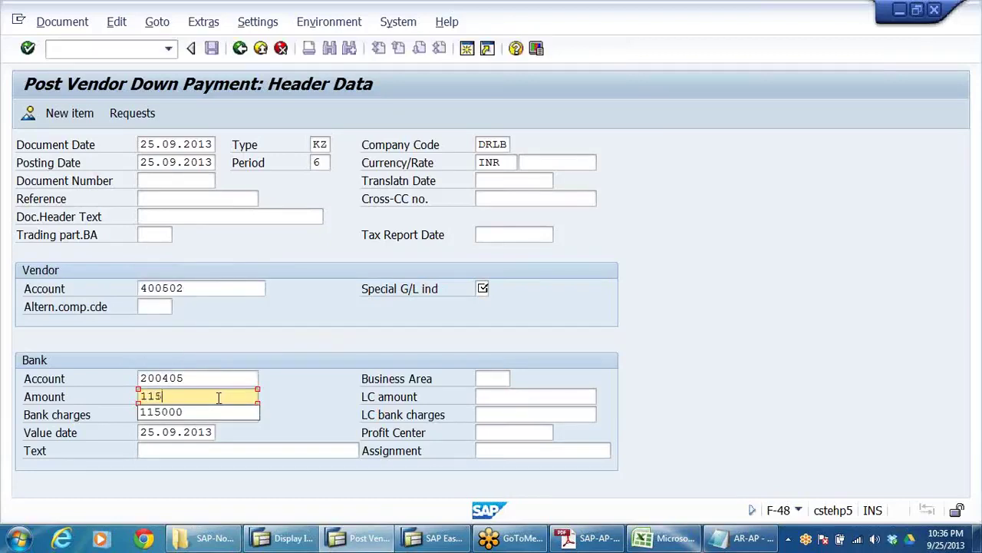
click(178, 412)
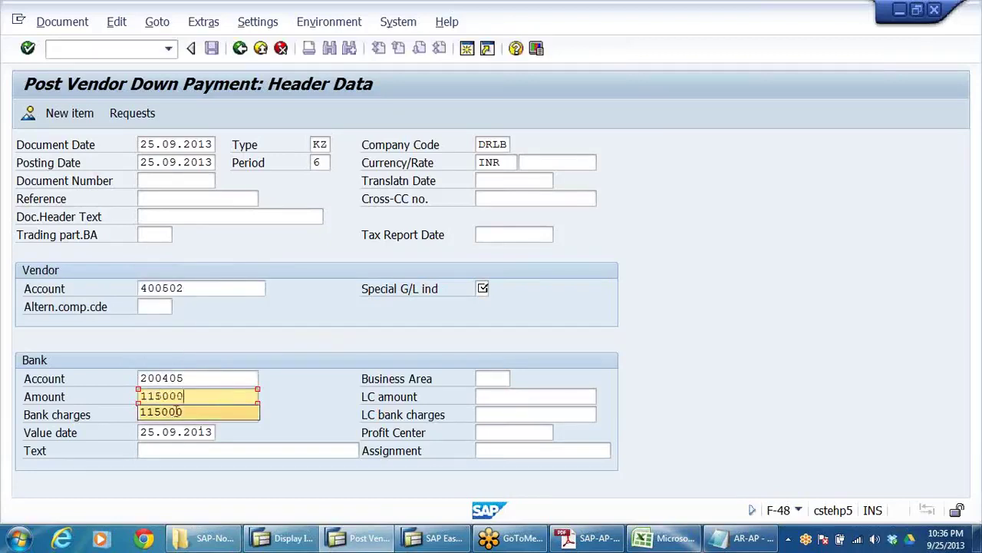
click(179, 452)
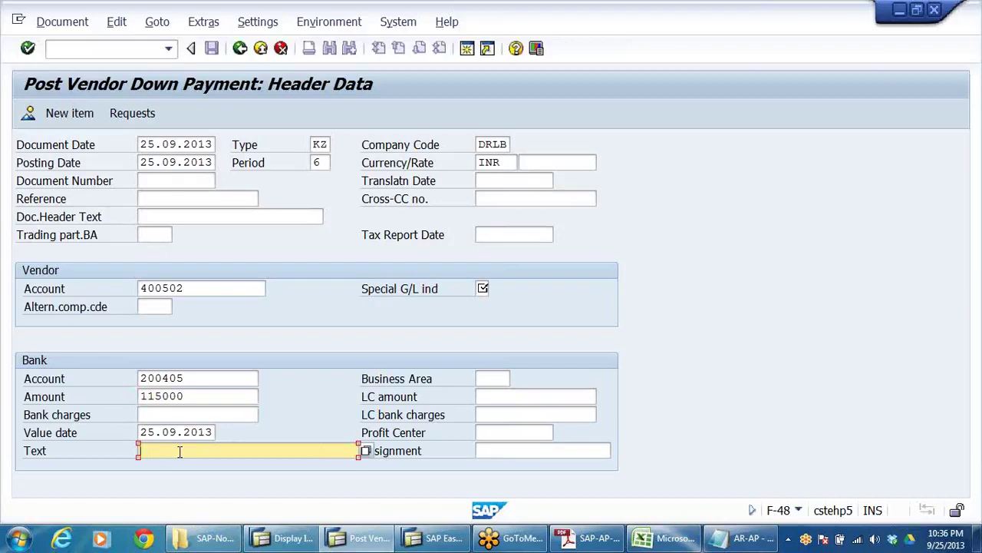
text(A)
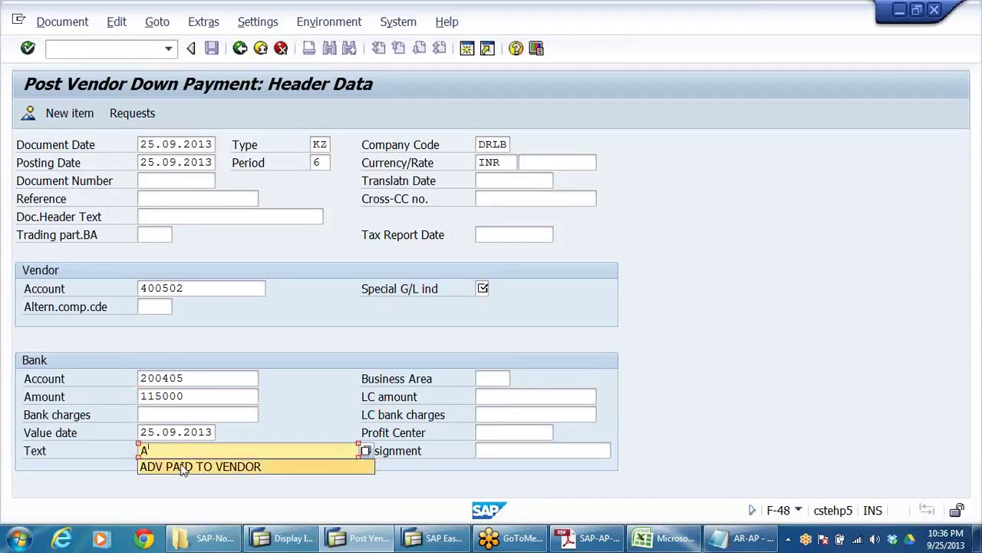
click(183, 467)
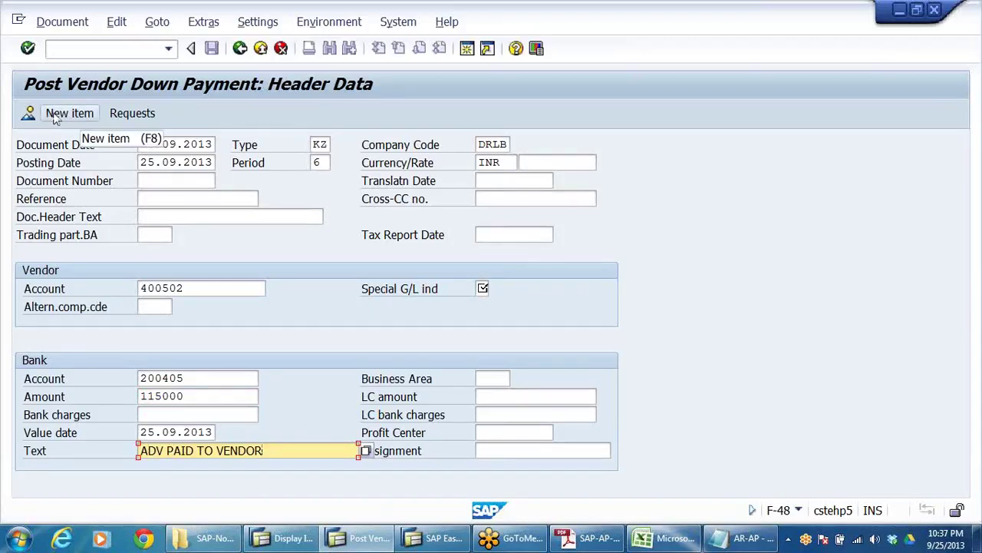
Step: Set the vendor's special G/L indicator to A and continue to the new vendor item
drag(213, 288, 2, 263)
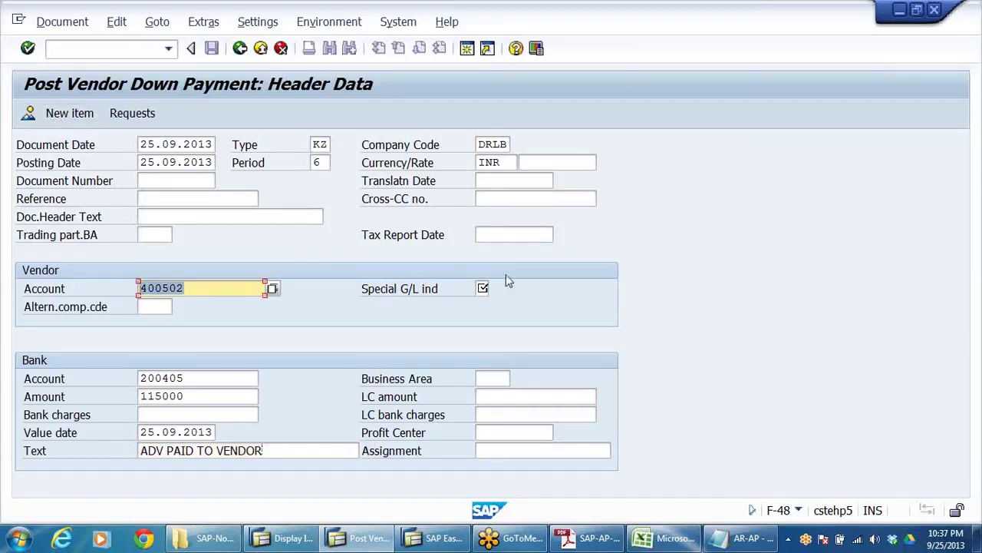
click(483, 288)
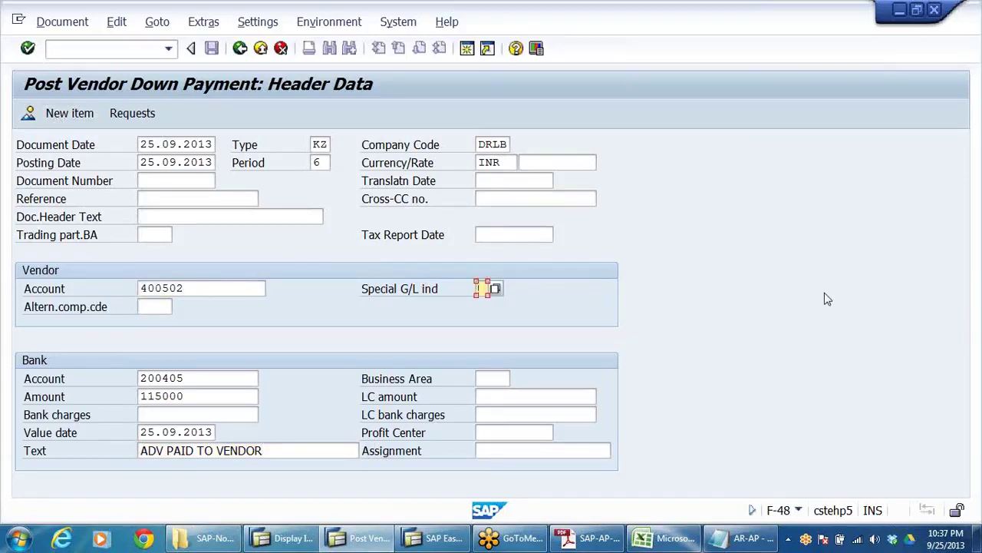
click(510, 234)
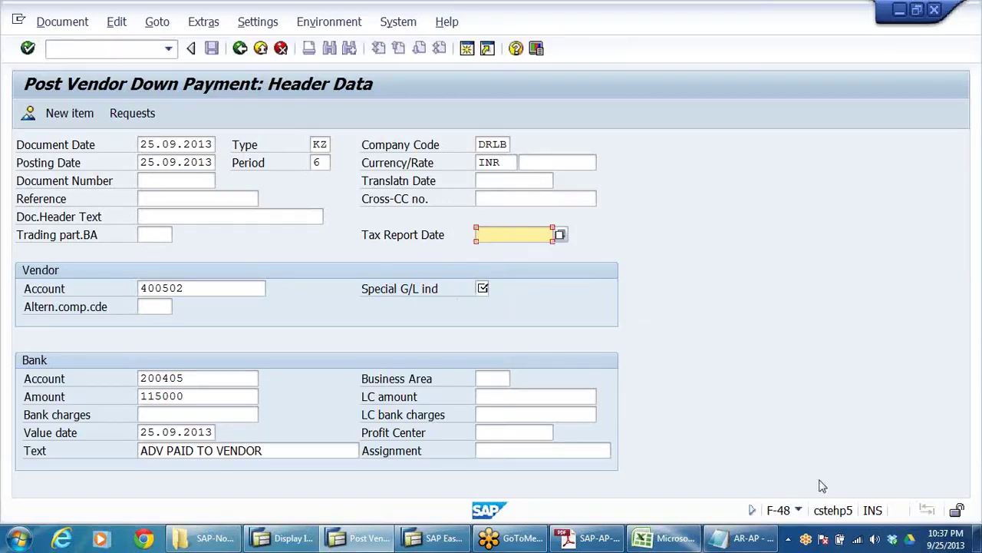
key(Return)
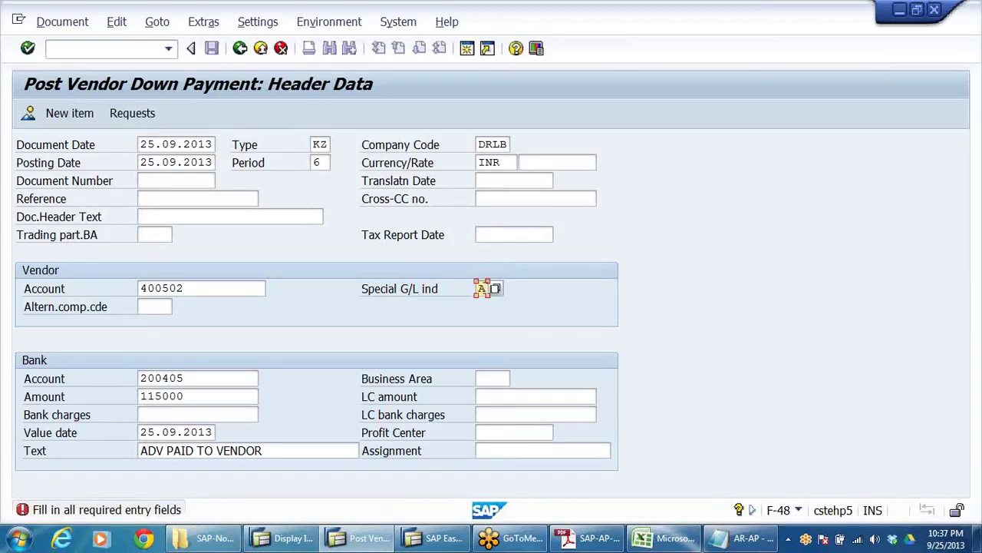
click(71, 114)
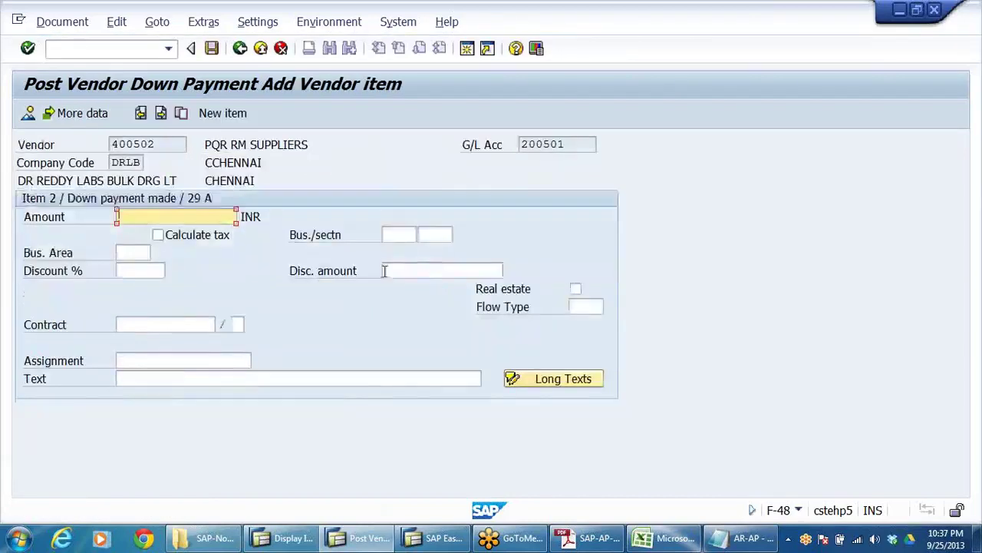
Step: Enter amount 115000 and text ADV PAID TO VENDOR for the vendor down payment item
double_click(163, 215)
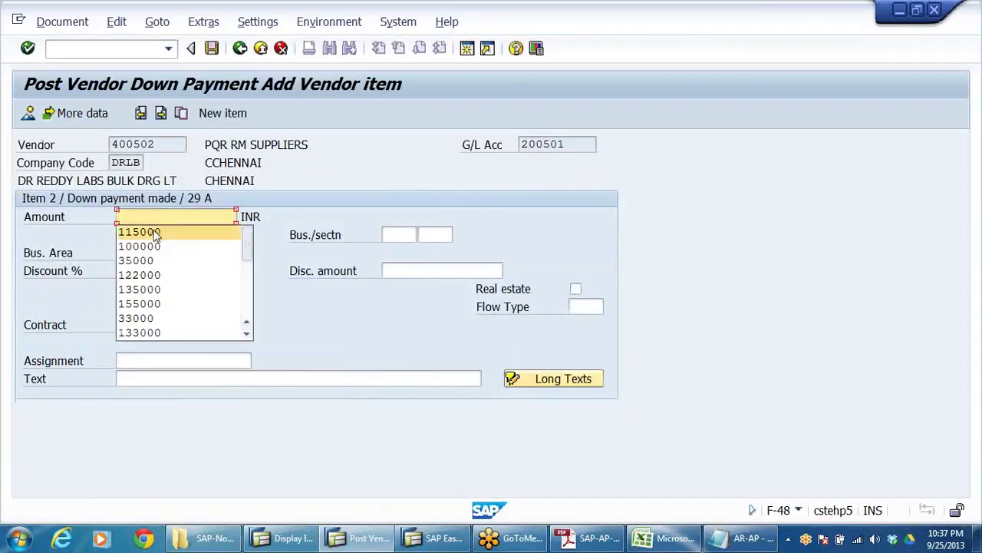
click(153, 229)
click(142, 377)
click(143, 377)
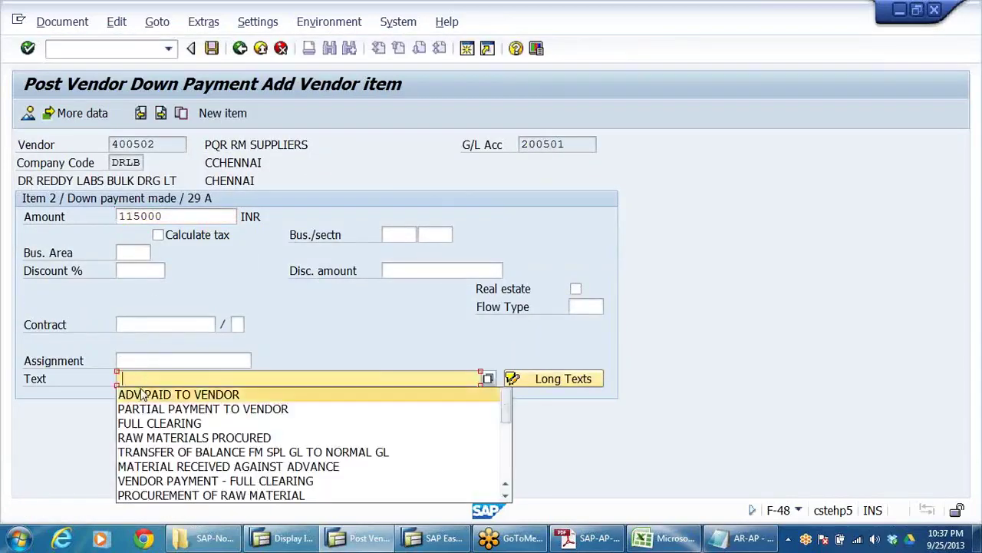
click(146, 394)
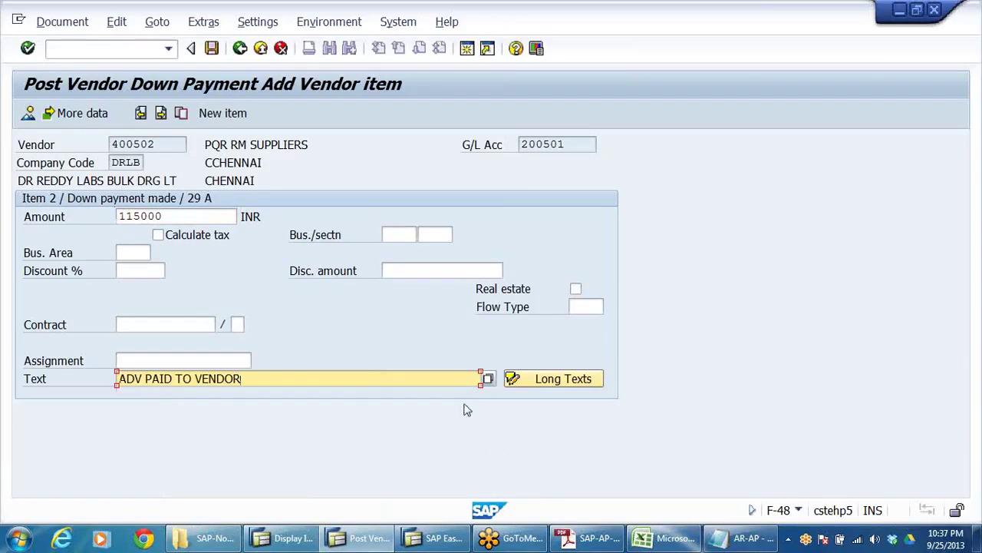
Step: Display the document overview and check the vendor line's account, posting key and special G/L indicator
click(28, 113)
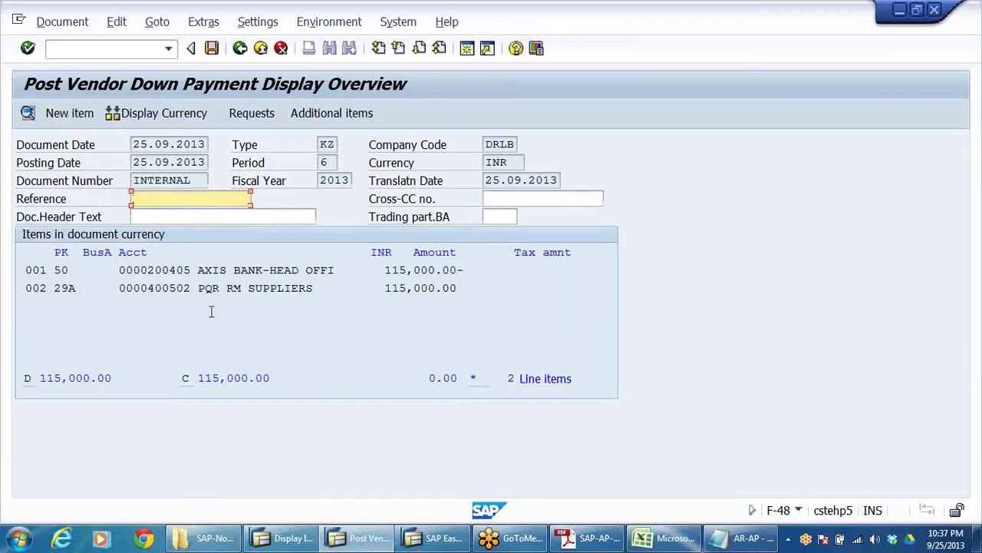
drag(149, 296, 354, 361)
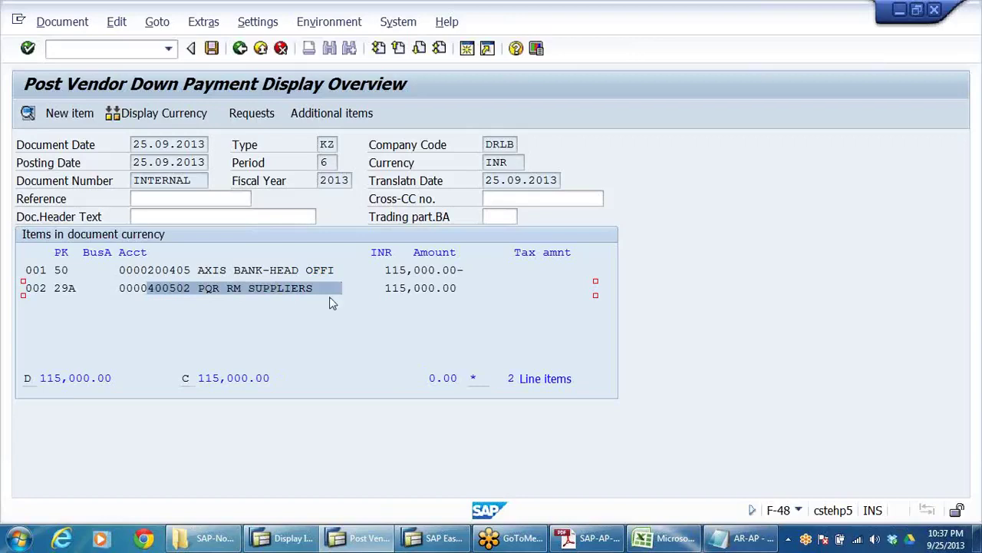
click(367, 289)
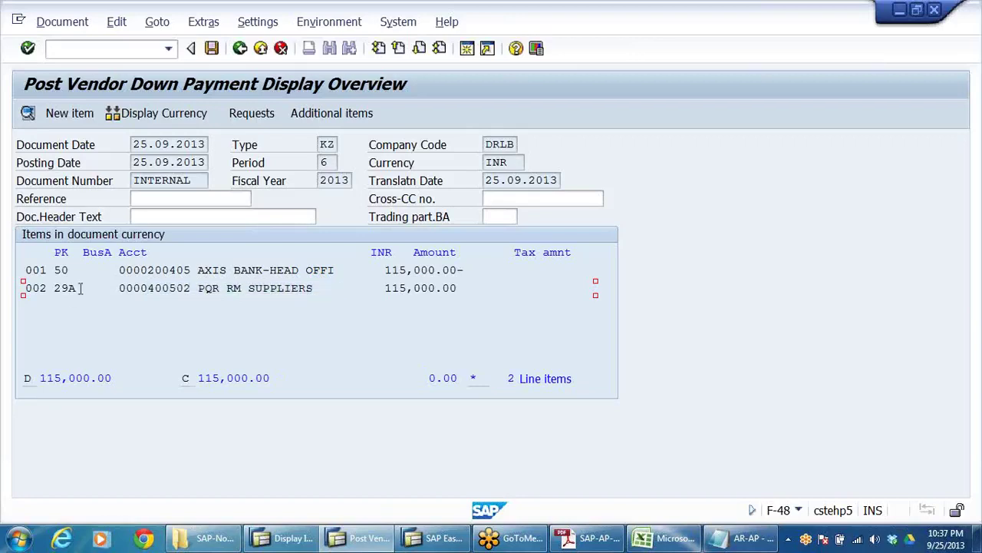
drag(82, 290, 68, 290)
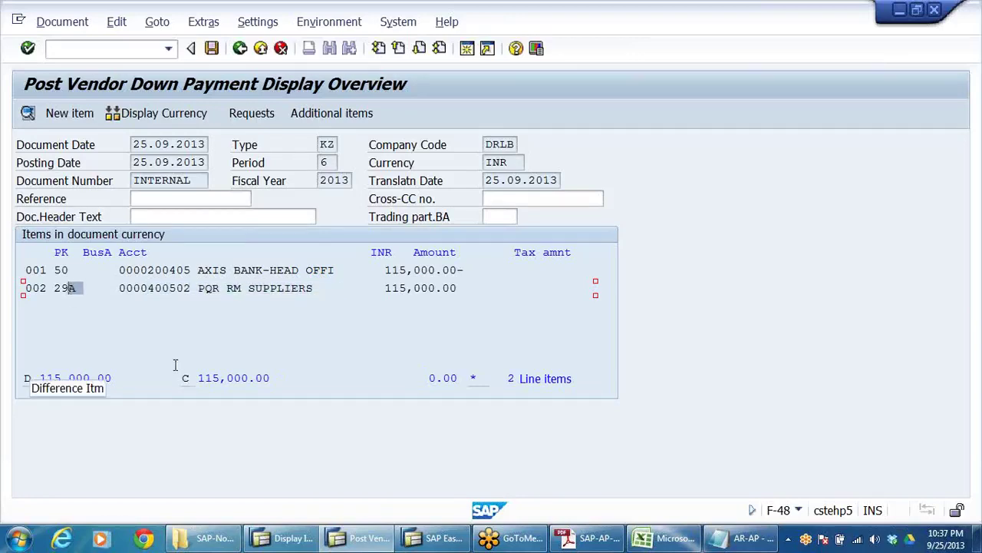
Step: Post the vendor down payment and display the posted document
click(206, 343)
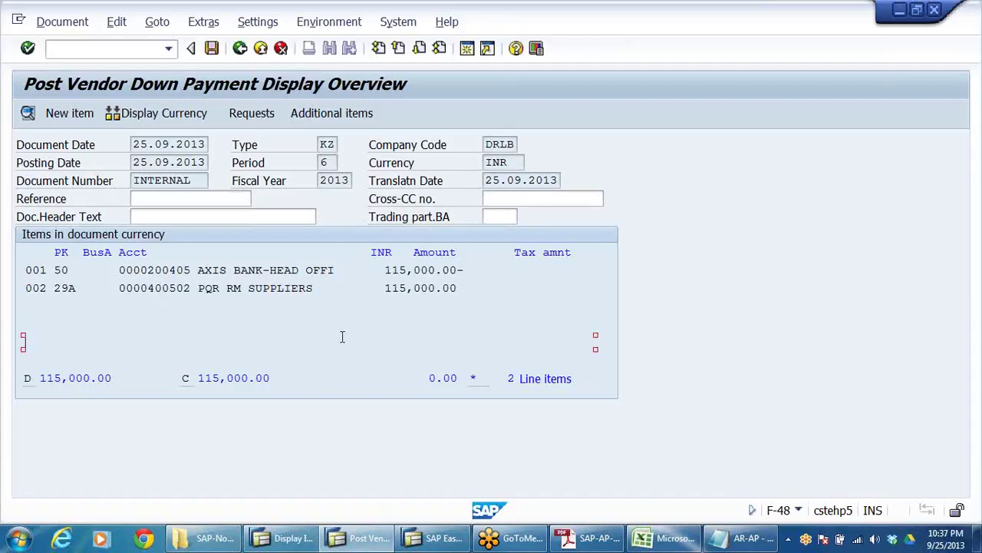
click(210, 49)
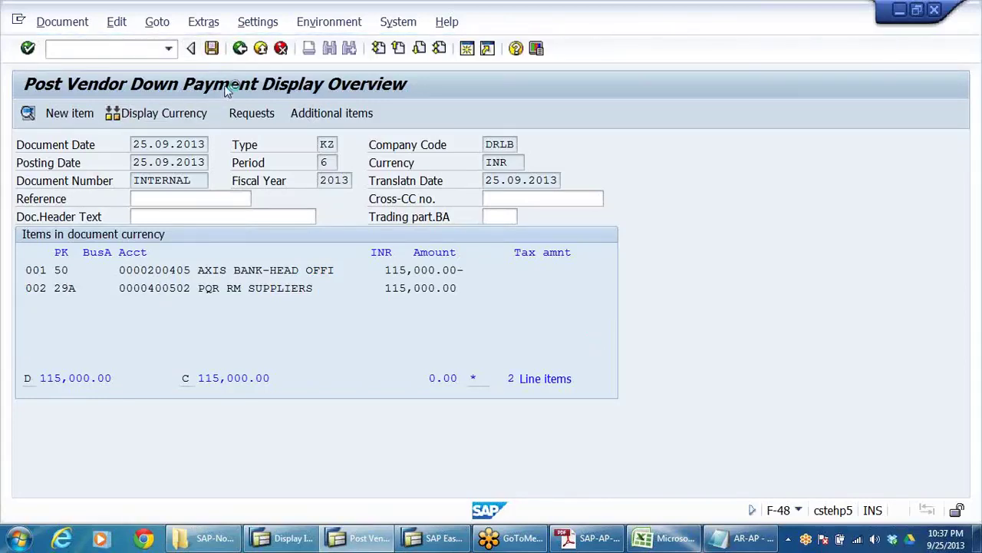
click(61, 22)
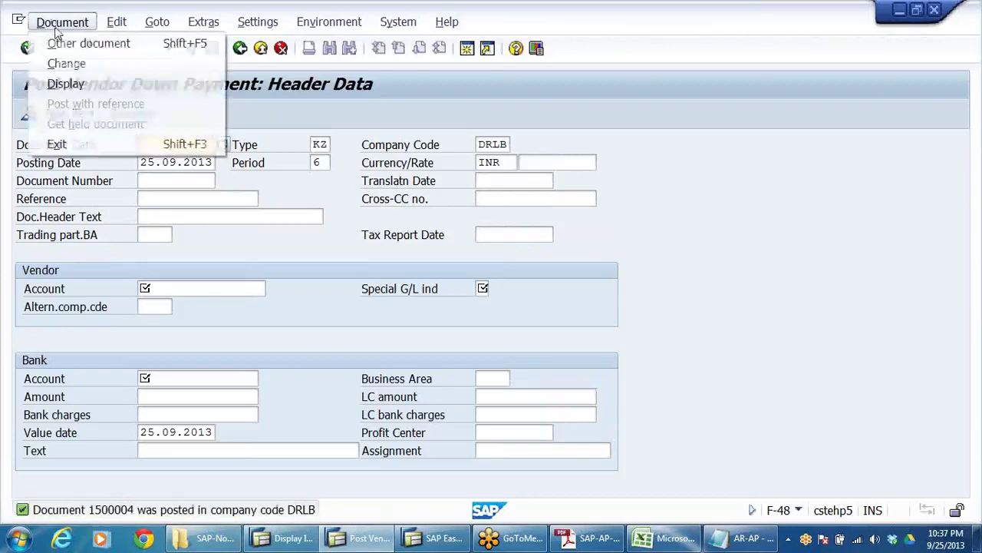
click(72, 82)
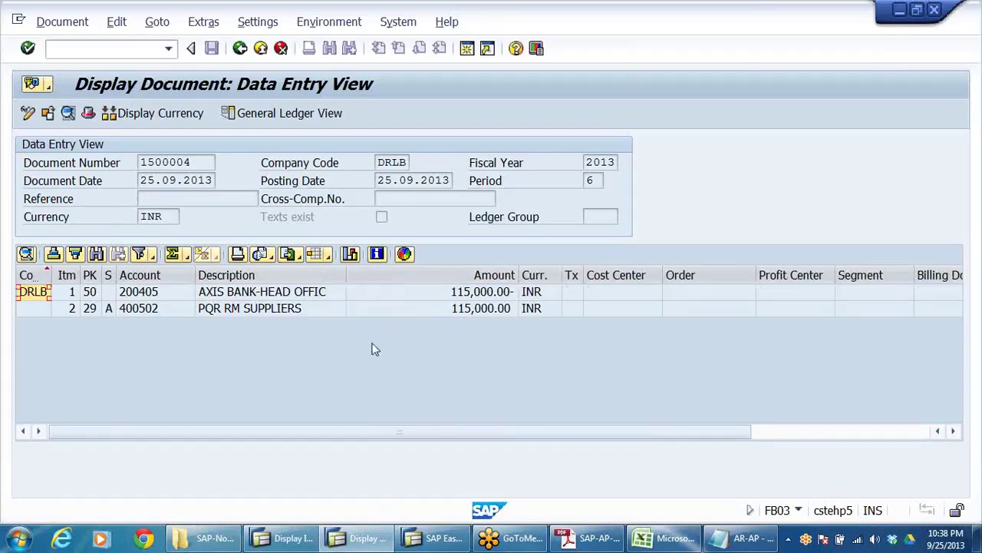
Step: Check the bank and vendor lines in the entry view, and compare the vendor line's account in the general ledger view
click(314, 298)
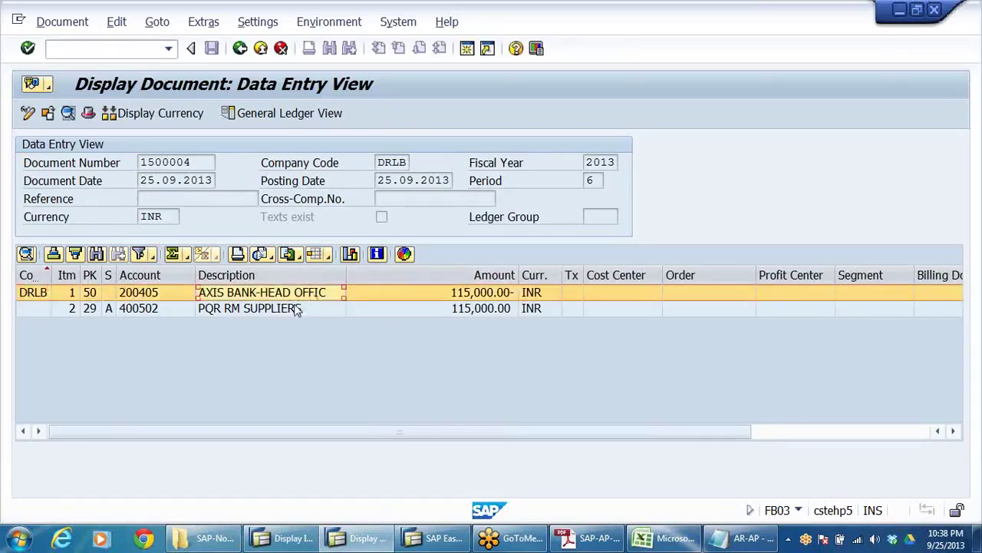
click(298, 310)
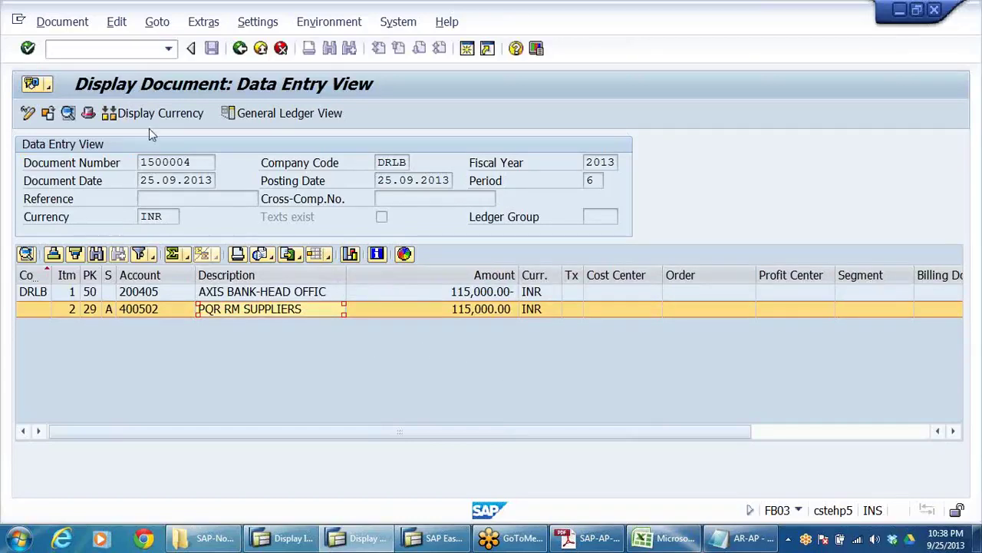
click(263, 115)
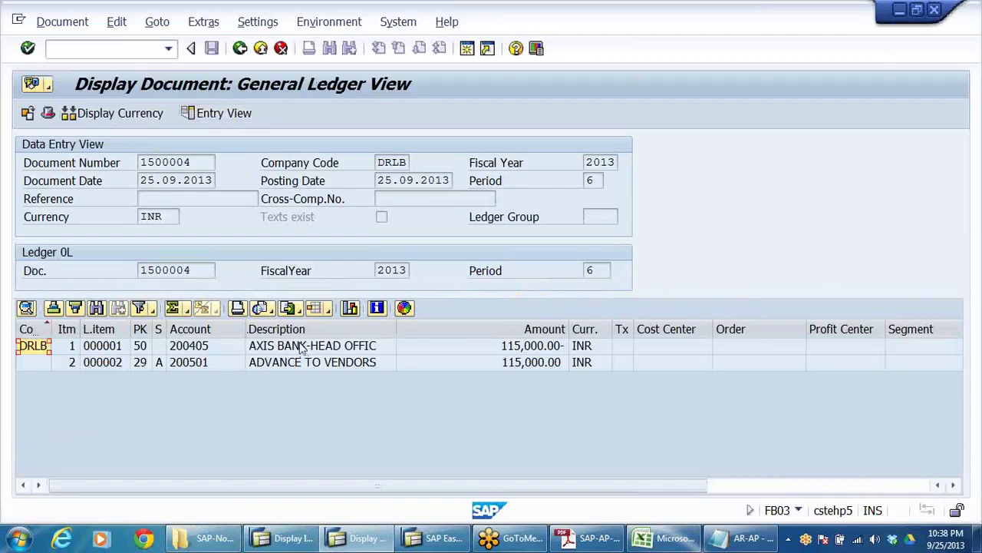
click(316, 365)
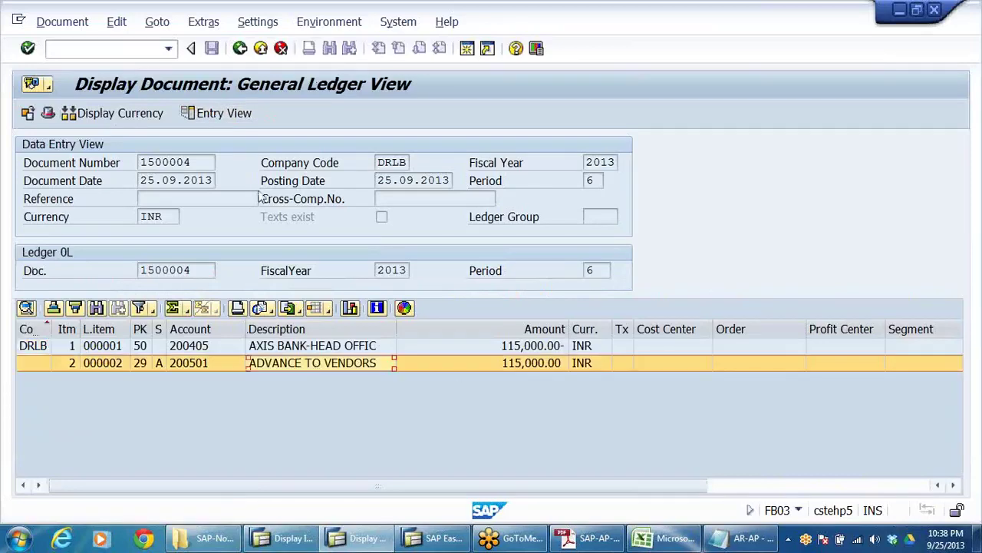
Step: Leave the down payment entry, open F-43 Invoice - General, and set the document date to 25.09.2013
click(261, 49)
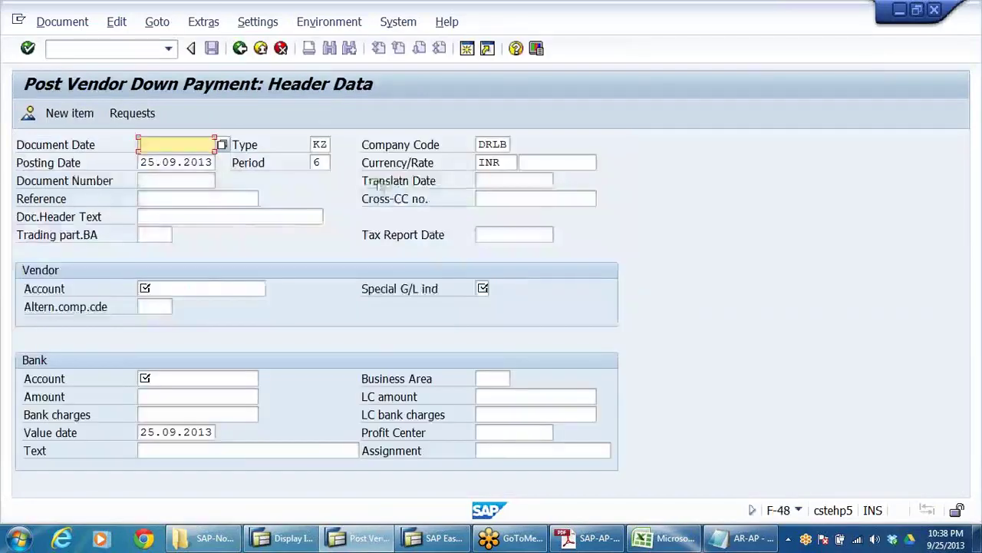
click(261, 49)
click(298, 350)
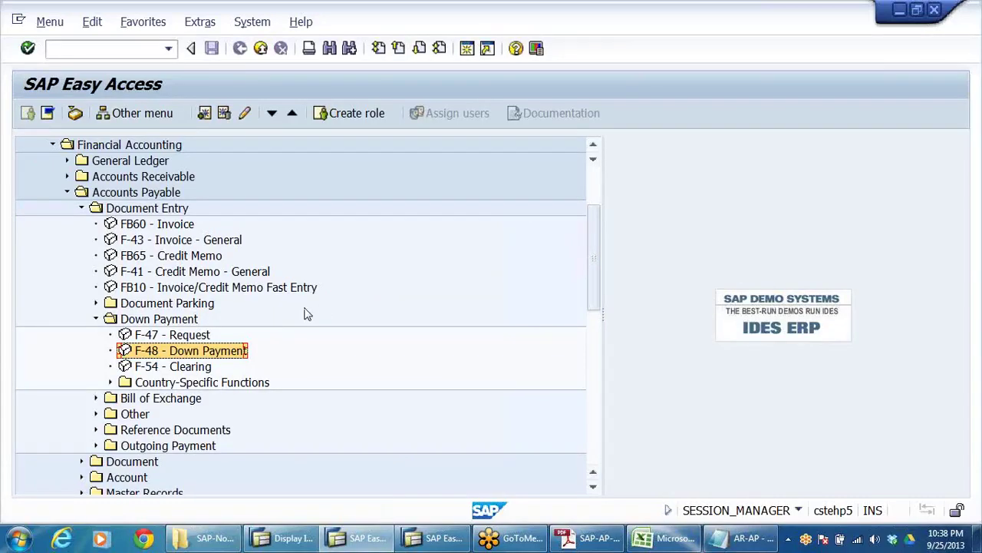
click(154, 240)
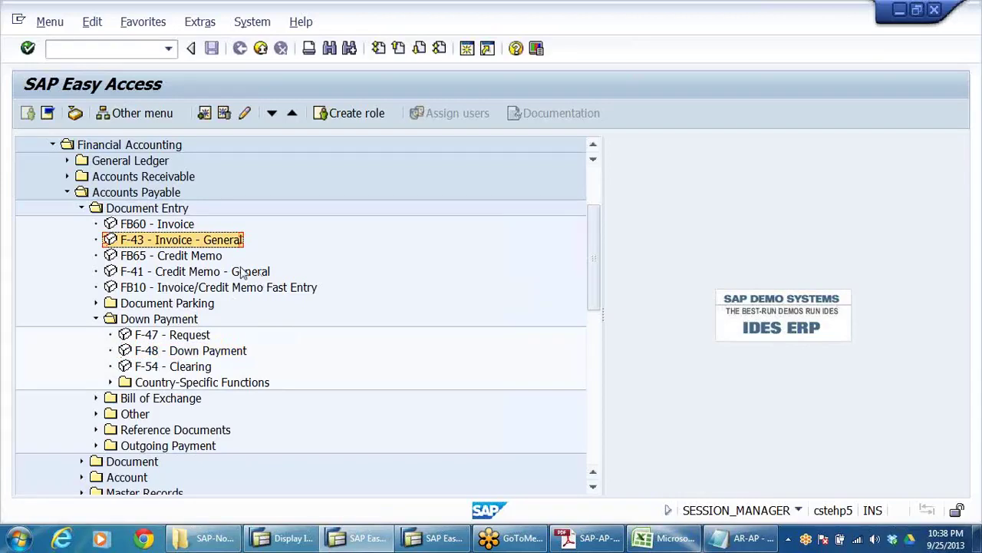
double_click(143, 242)
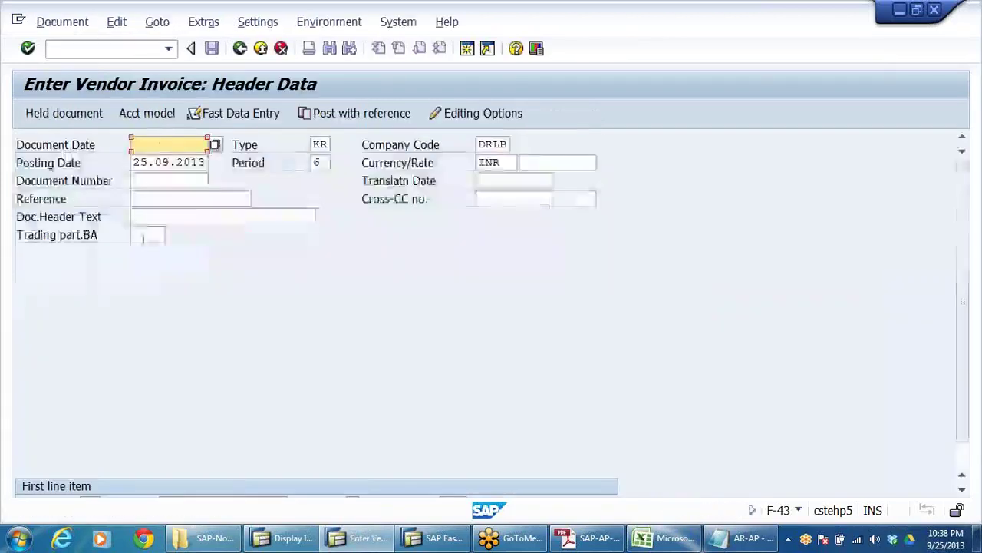
click(155, 145)
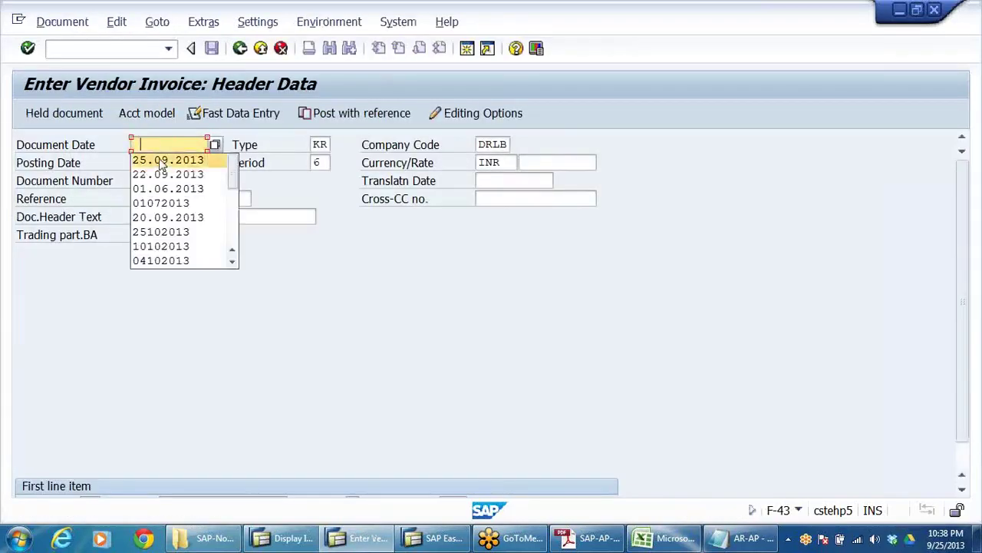
click(165, 162)
Step: Try a G/L account number as the first line item's vendor account and clear the entry
click(217, 471)
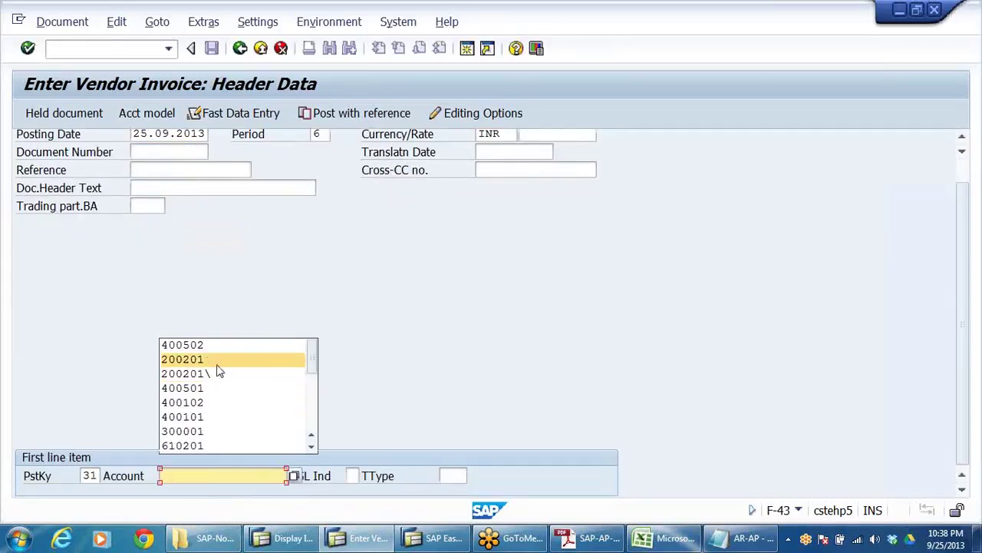
click(217, 365)
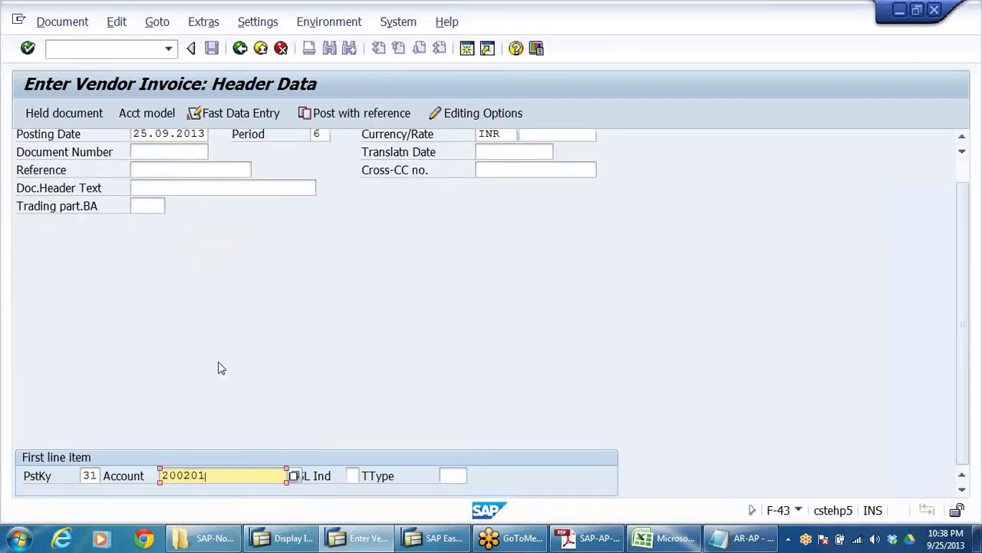
key(BackSpace)
text(2)
key(Return)
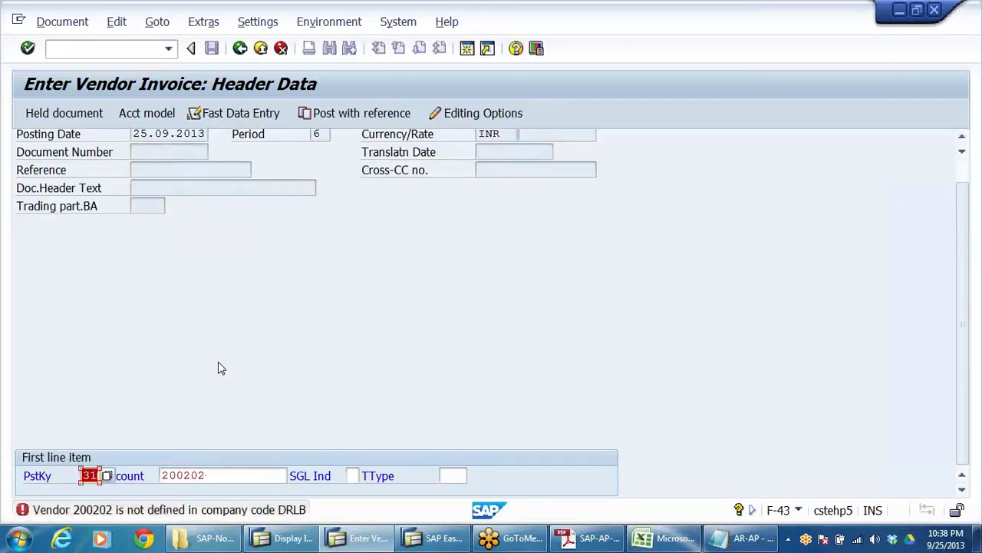
click(216, 477)
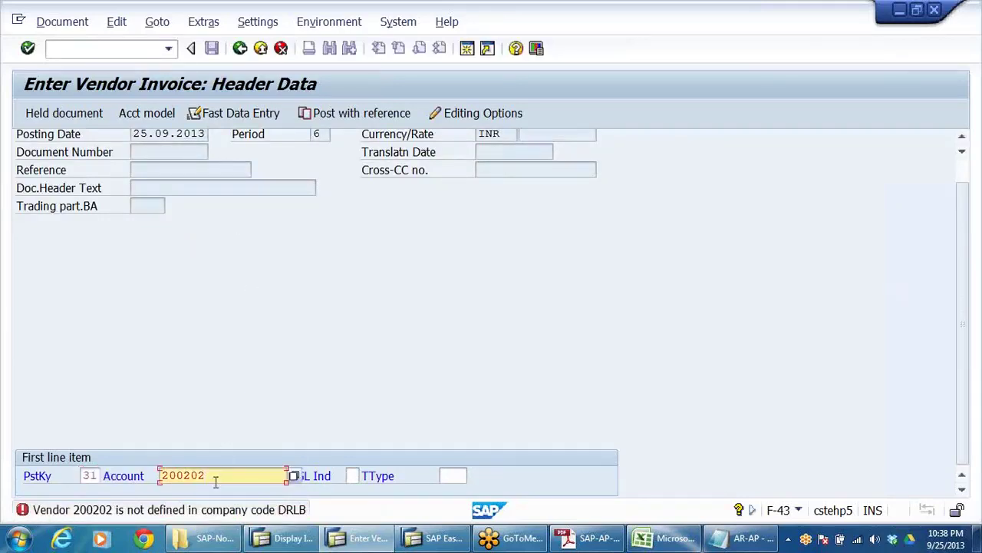
key(BackSpace)
key(BackSpace)
key(BackSpace)
key(BackSpace)
key(BackSpace)
key(BackSpace)
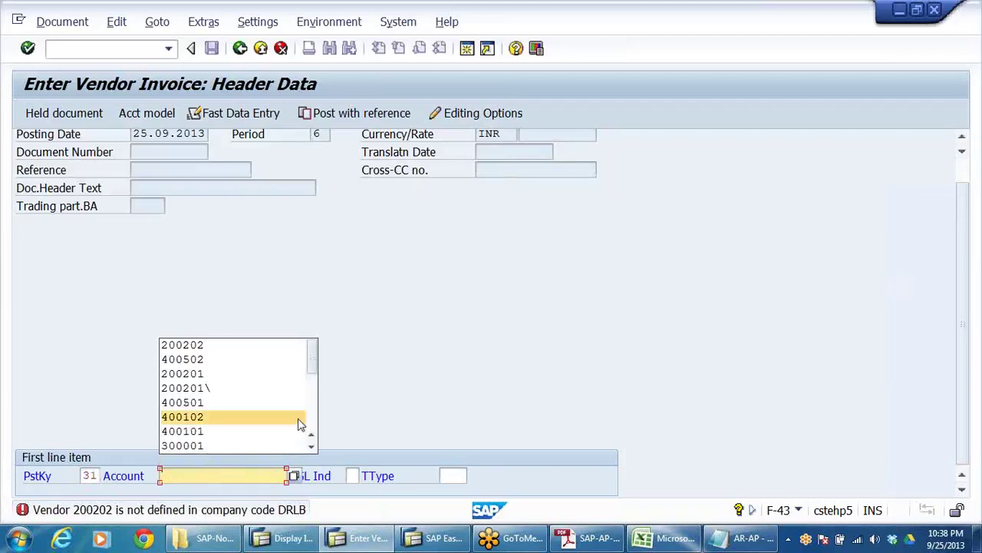
Step: Look up the vendor PQR RM SUPPLIERS for the first line item and continue to the vendor item
click(294, 476)
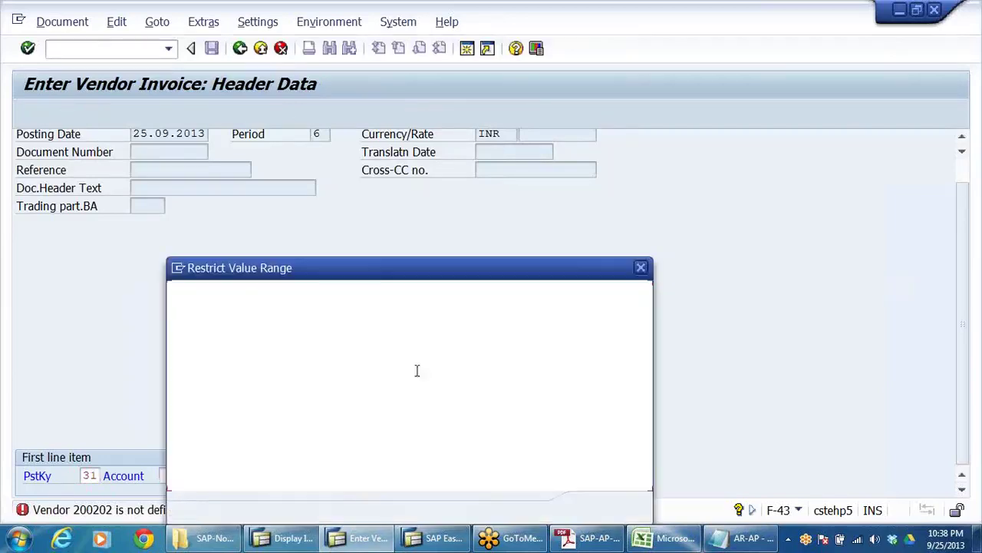
click(596, 509)
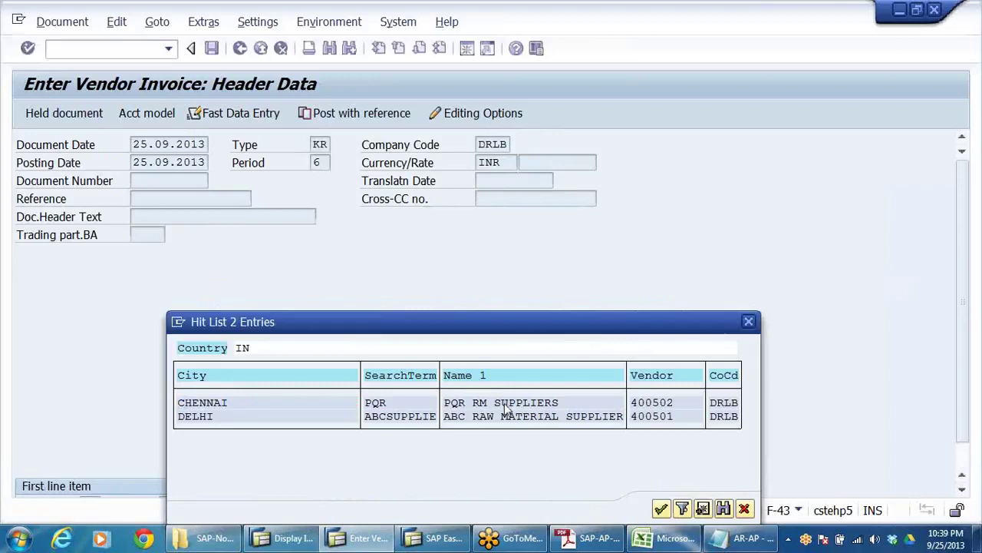
double_click(505, 405)
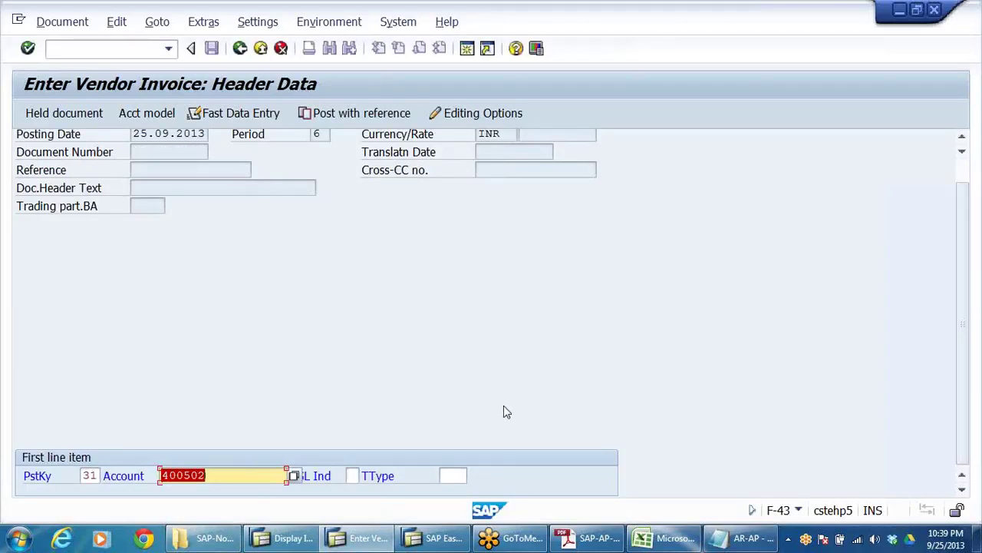
key(Return)
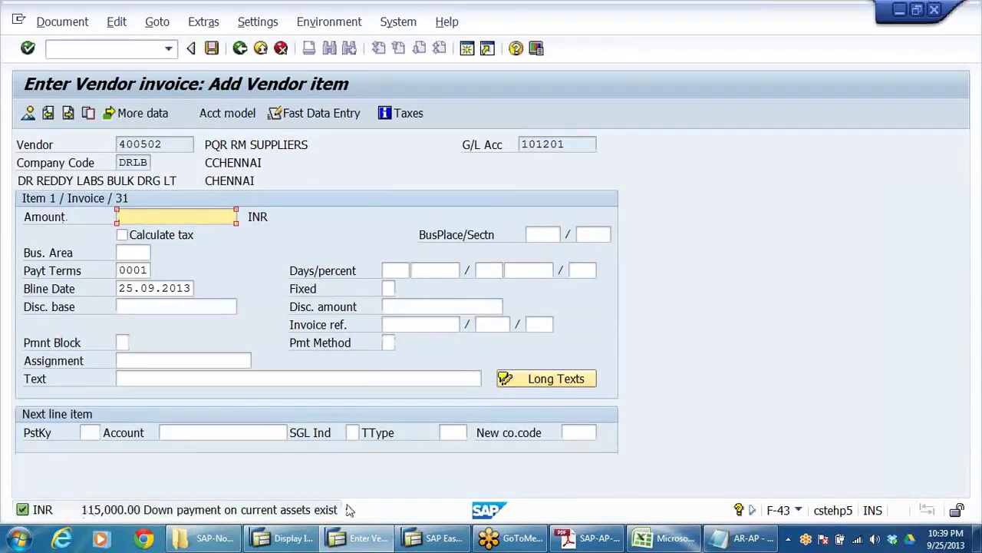
Step: Enter amount 115000 and text MATERIAL RECEIVED AGAINST ADVANCE for the vendor invoice item
click(144, 218)
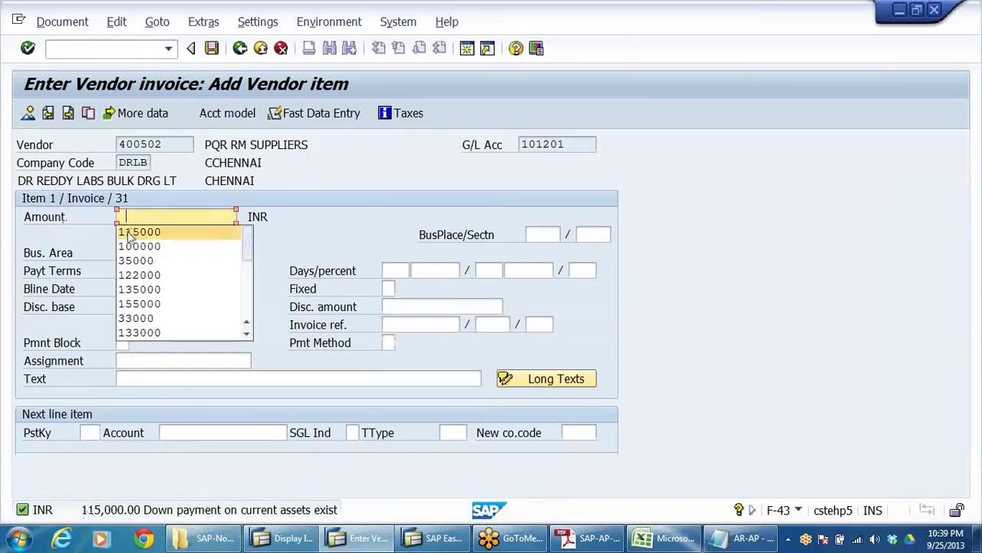
click(132, 234)
click(176, 379)
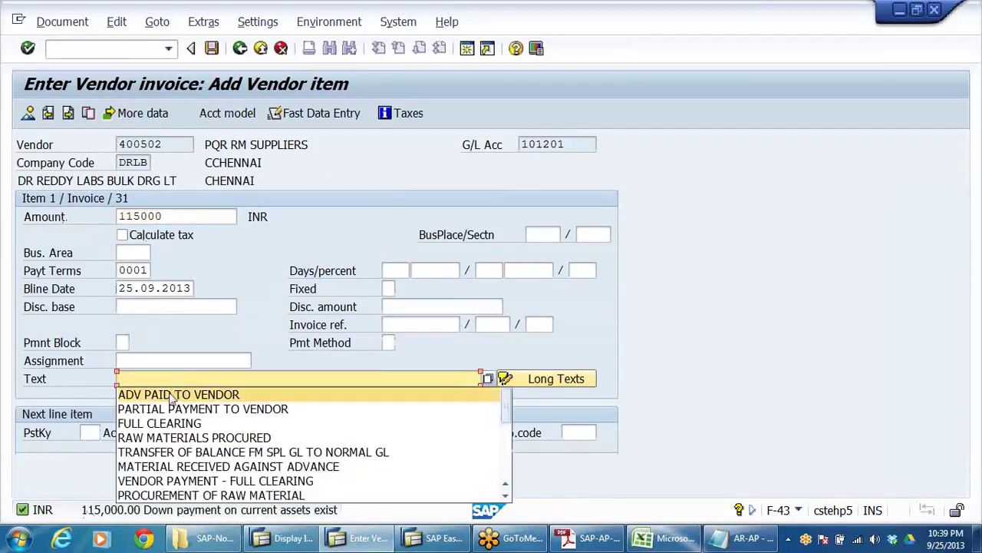
key(BackSpace)
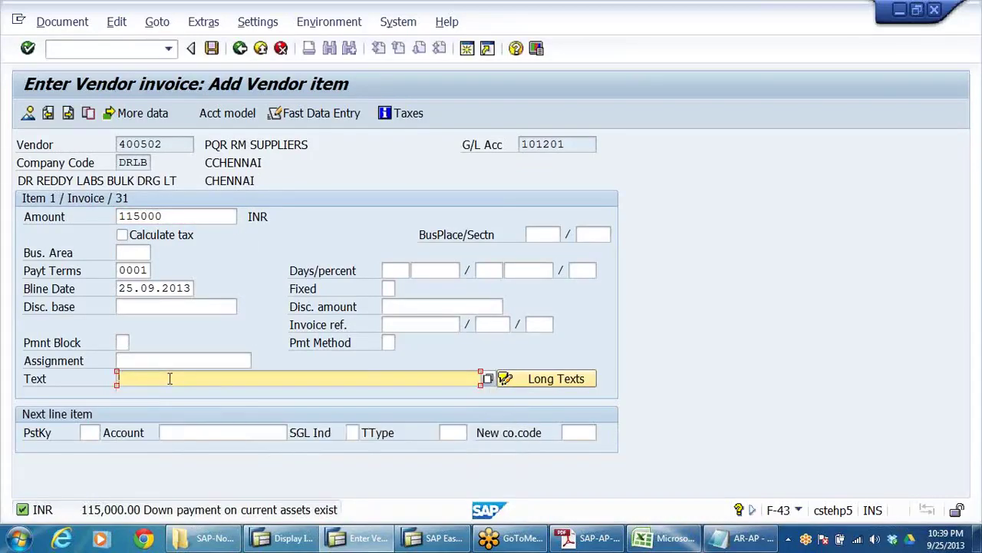
text(MA)
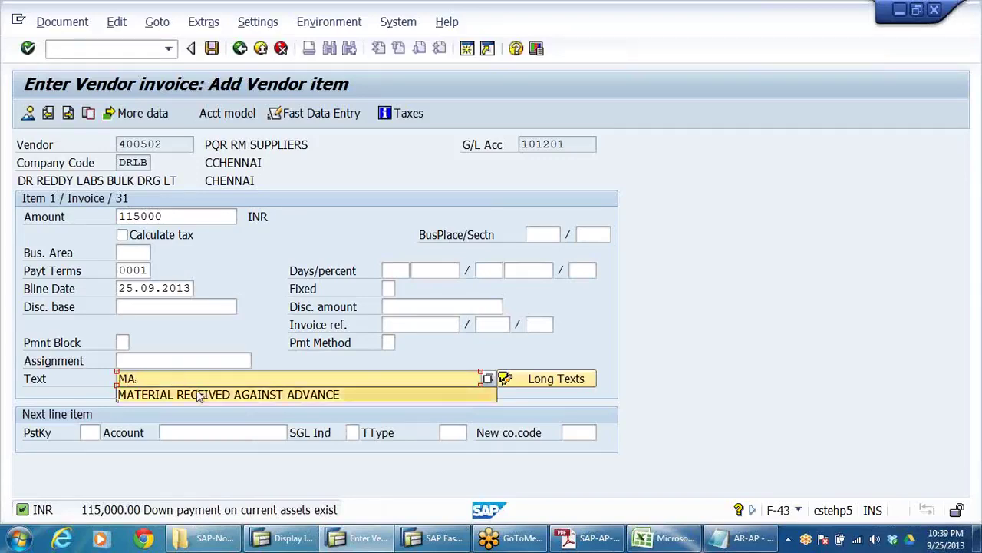
click(200, 395)
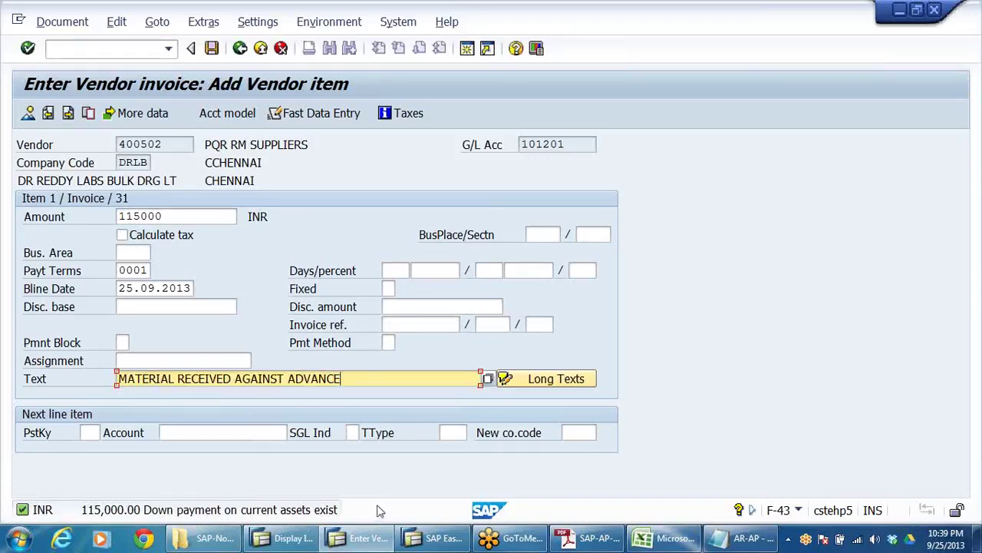
Step: Add the next line item with posting key 40 and the INVENTORY OF RAW MATERIALS G/L account
click(94, 434)
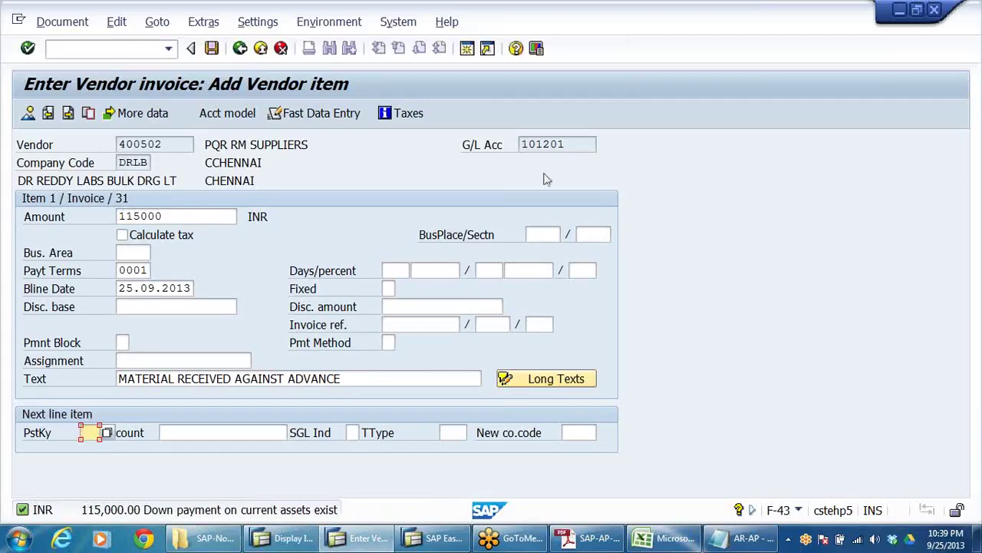
click(576, 144)
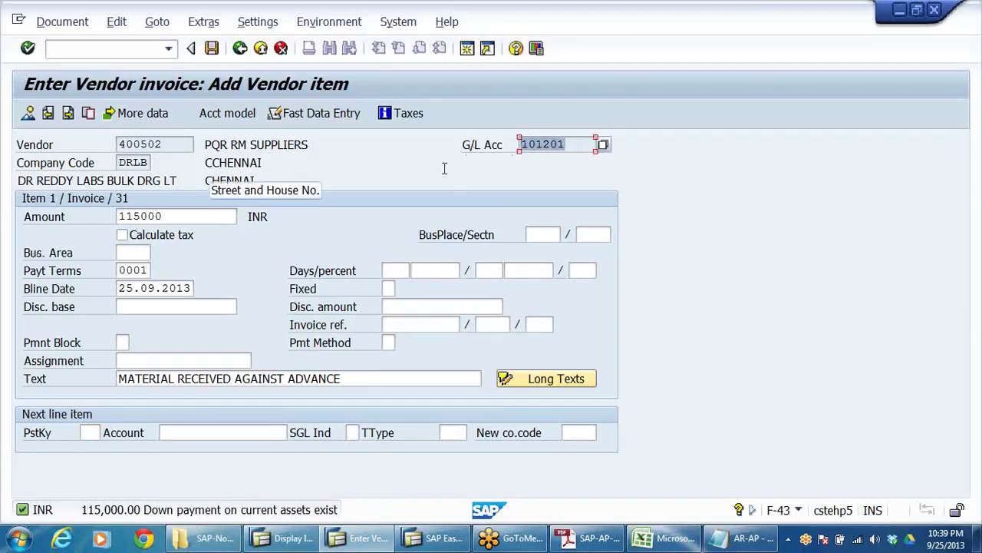
click(92, 432)
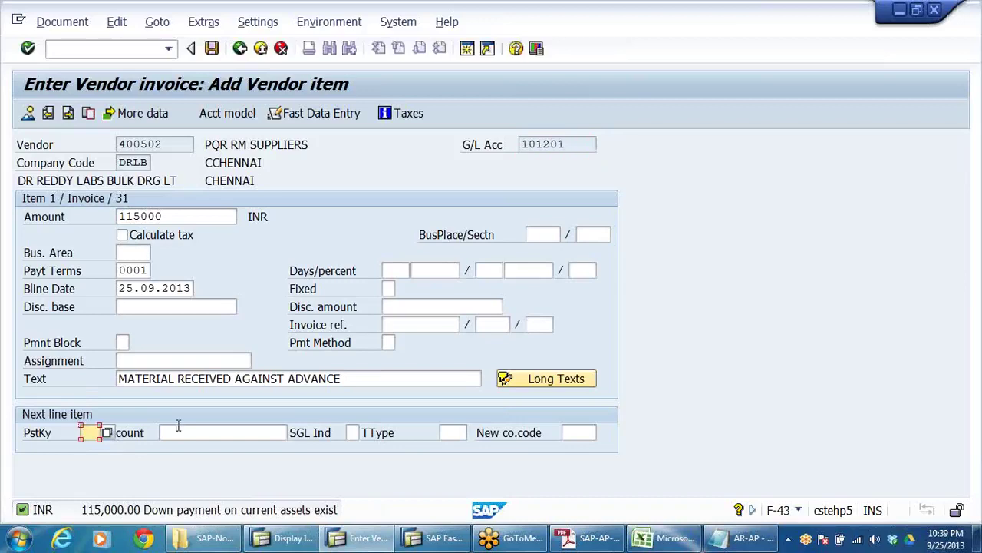
key(space)
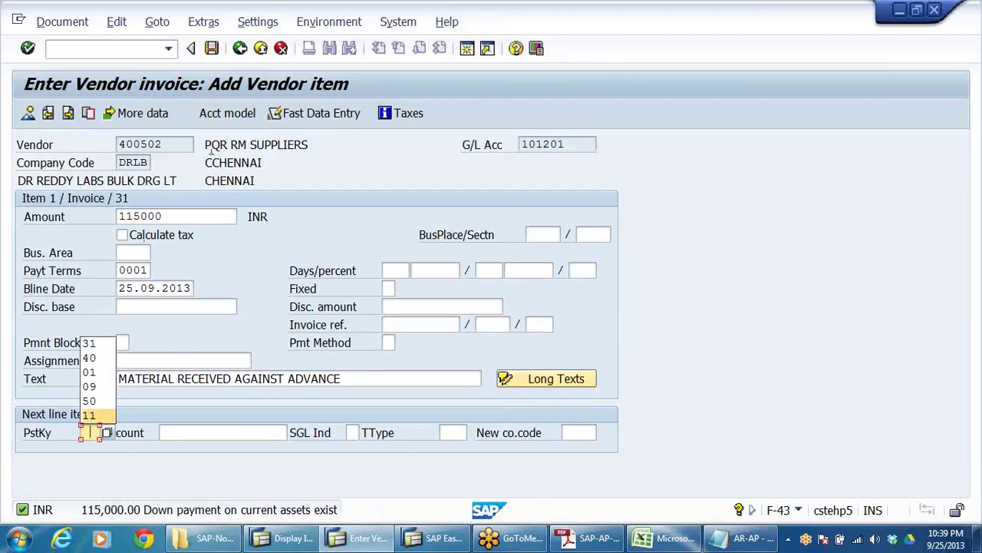
click(177, 144)
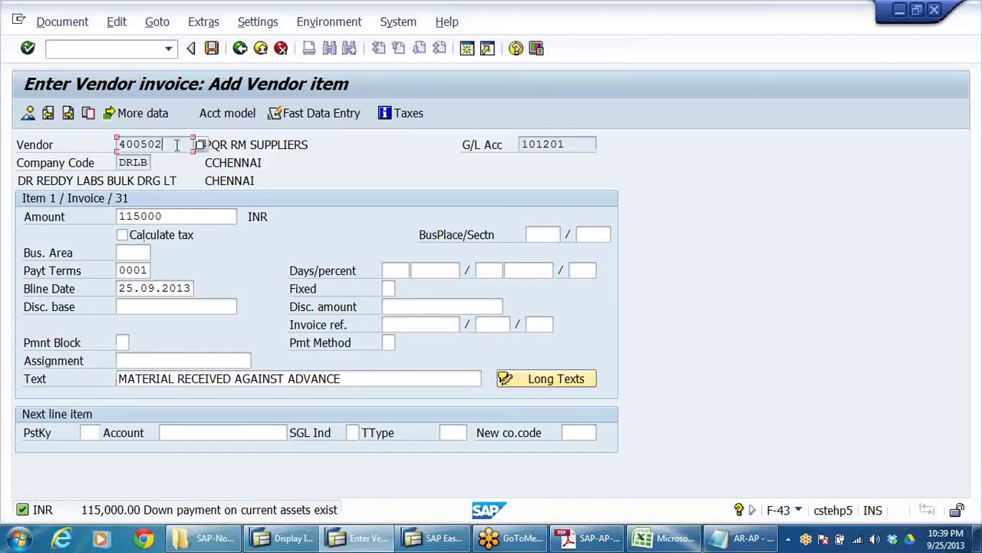
click(95, 433)
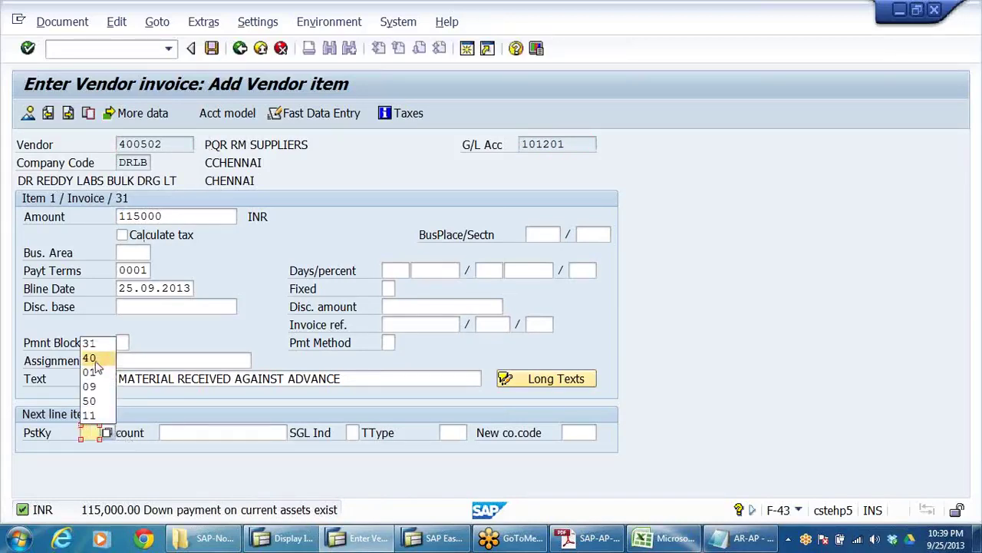
click(92, 358)
click(185, 433)
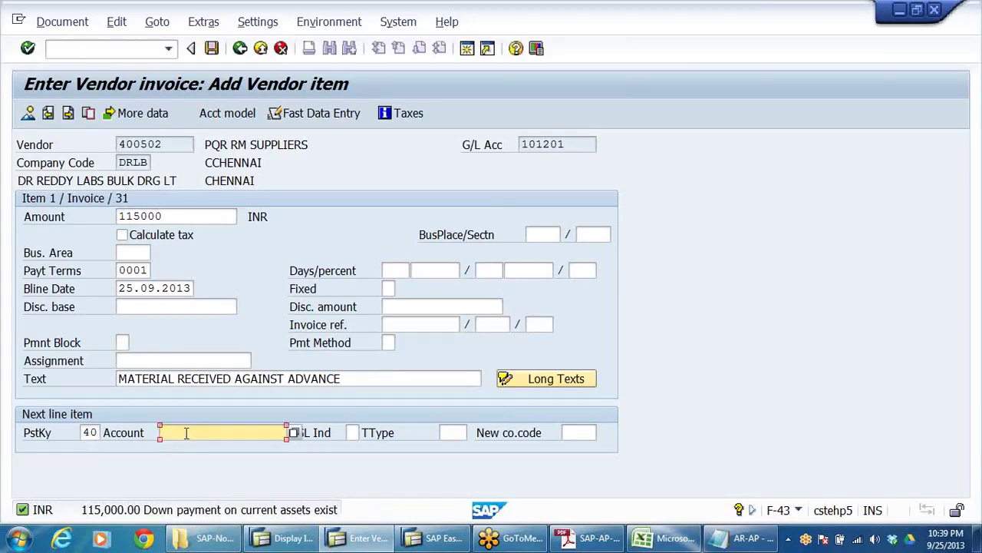
text(2)
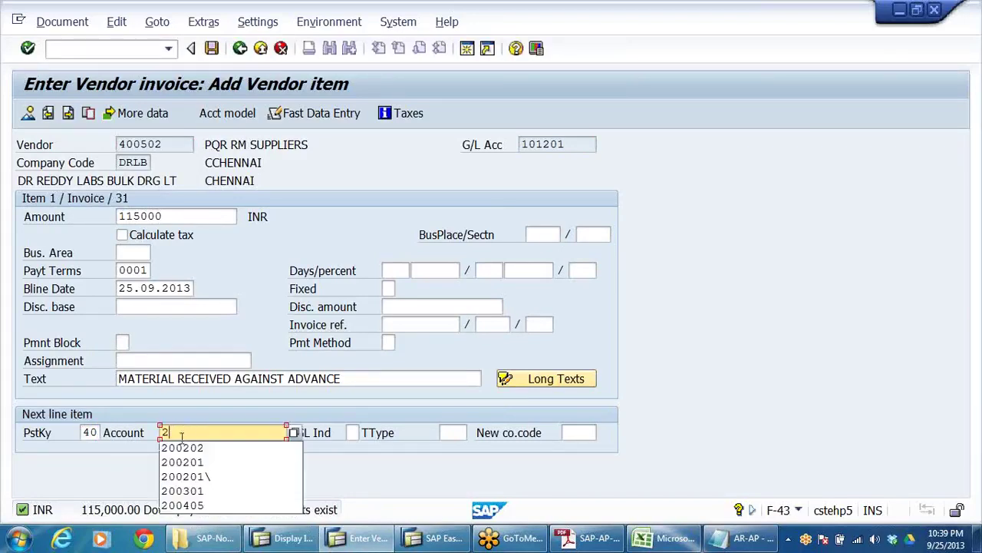
click(198, 463)
key(Return)
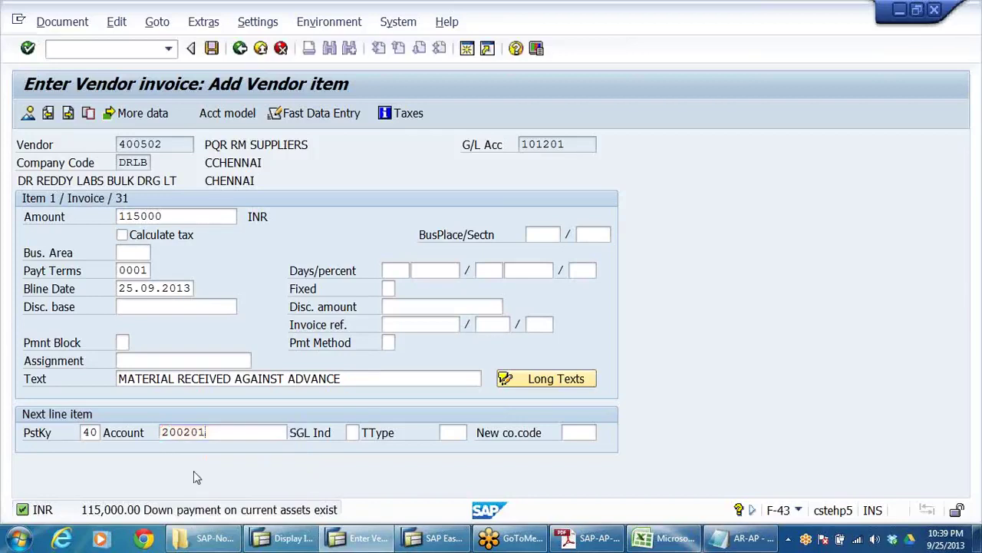
Step: Enter amount 115000 and text MATERIAL RECEIVED AGAINST ADVANCE for the debit item, check the document overview, and post the invoice
click(206, 222)
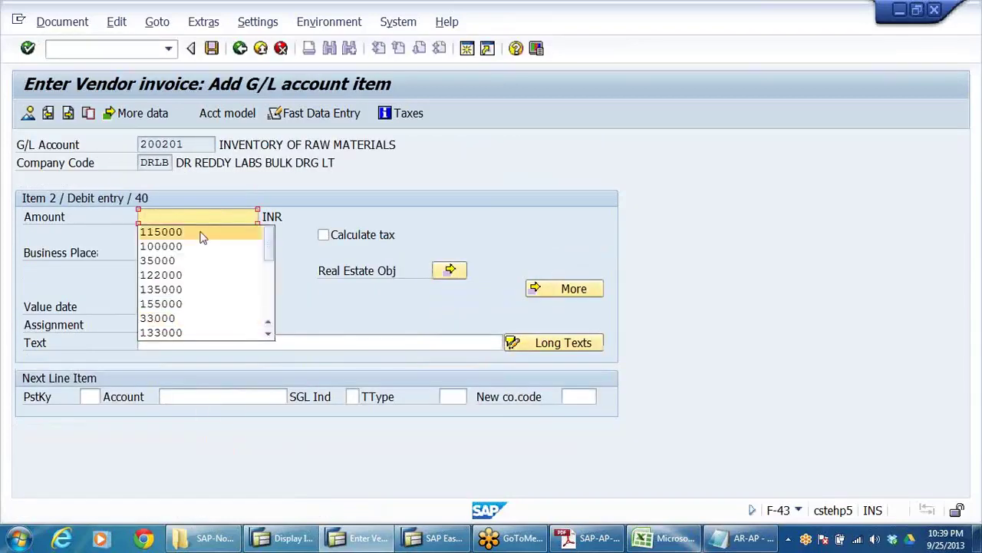
click(201, 232)
click(195, 343)
click(187, 359)
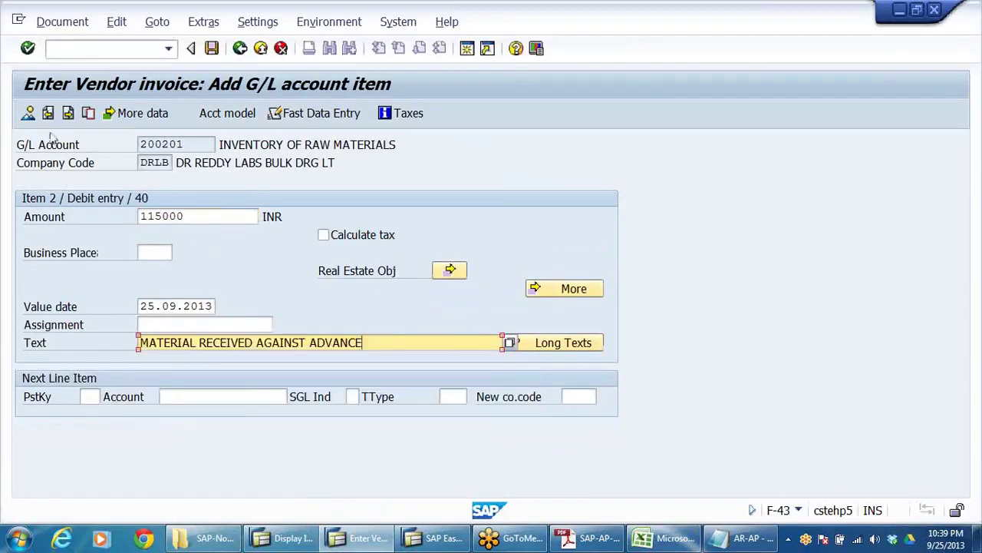
click(28, 114)
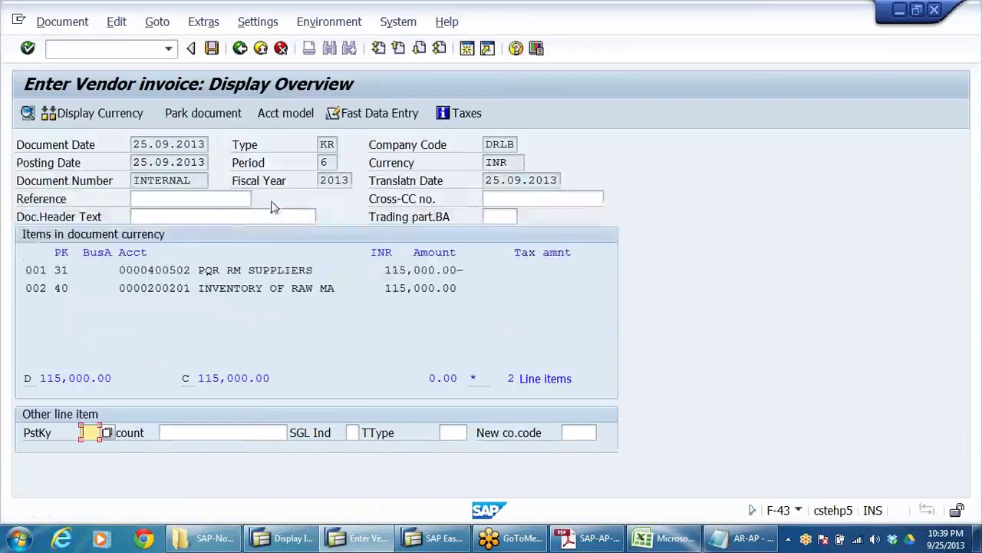
click(212, 48)
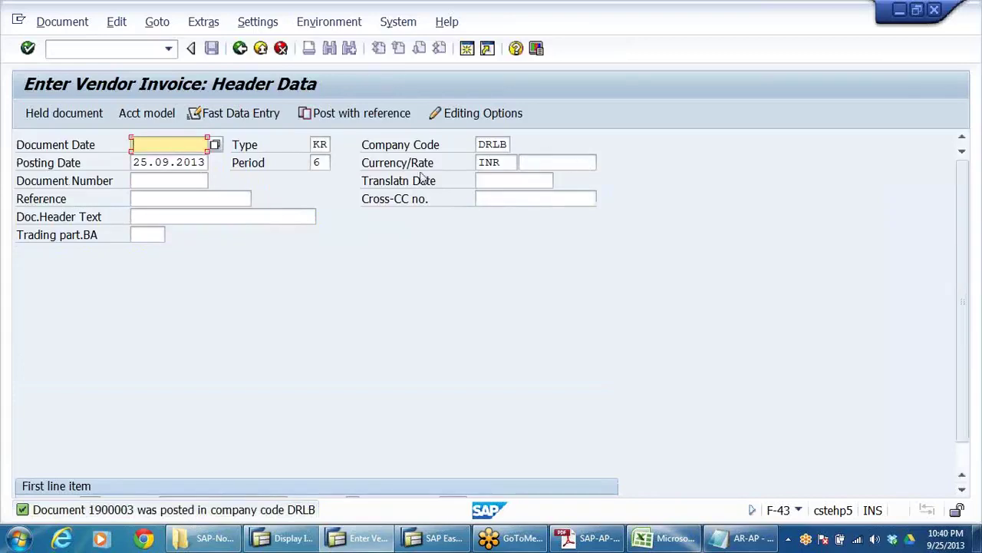
Step: Exit the invoice entry and open FK10N - Display Balances under the Accounts Payable account functions
click(261, 48)
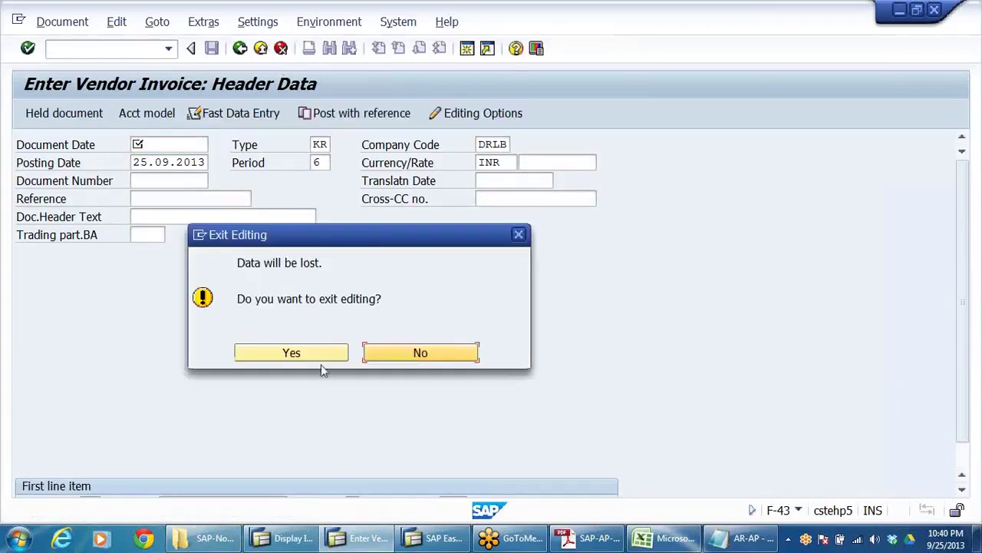
click(318, 352)
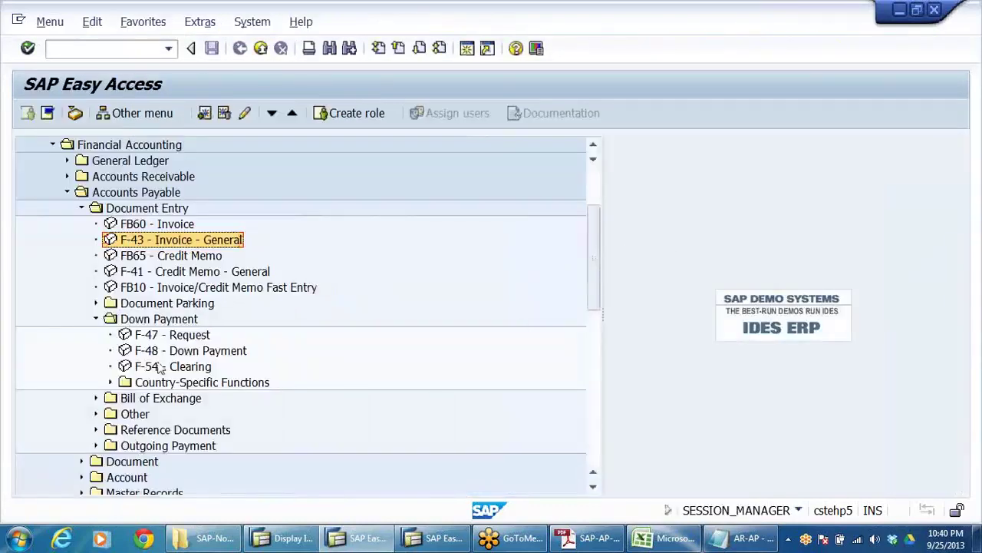
click(157, 338)
scroll(191, 353, down, 2)
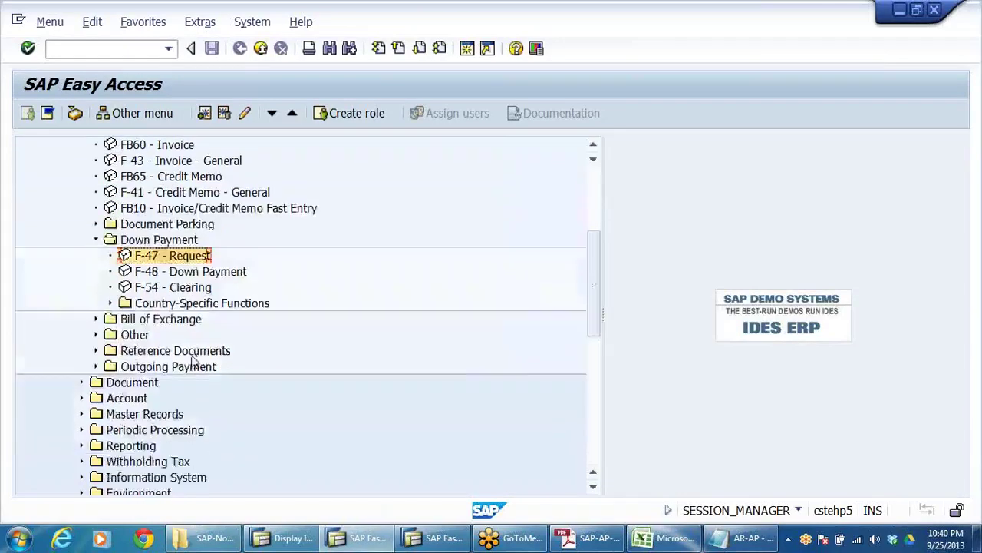
double_click(129, 399)
key(Down)
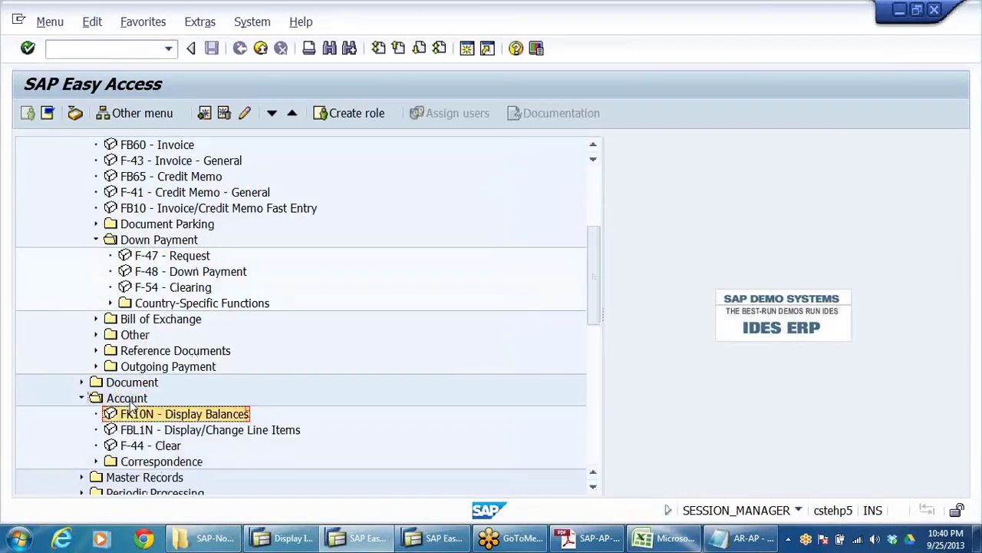
key(Return)
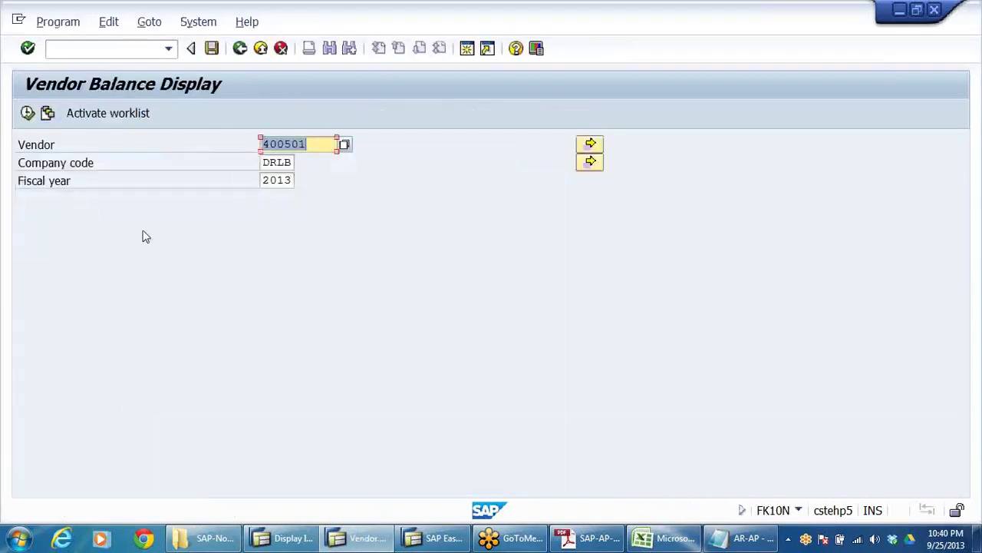
Step: Display the balances of vendor PQR RM SUPPLIERS and check its period 6 credit and special G/L down payment
click(322, 148)
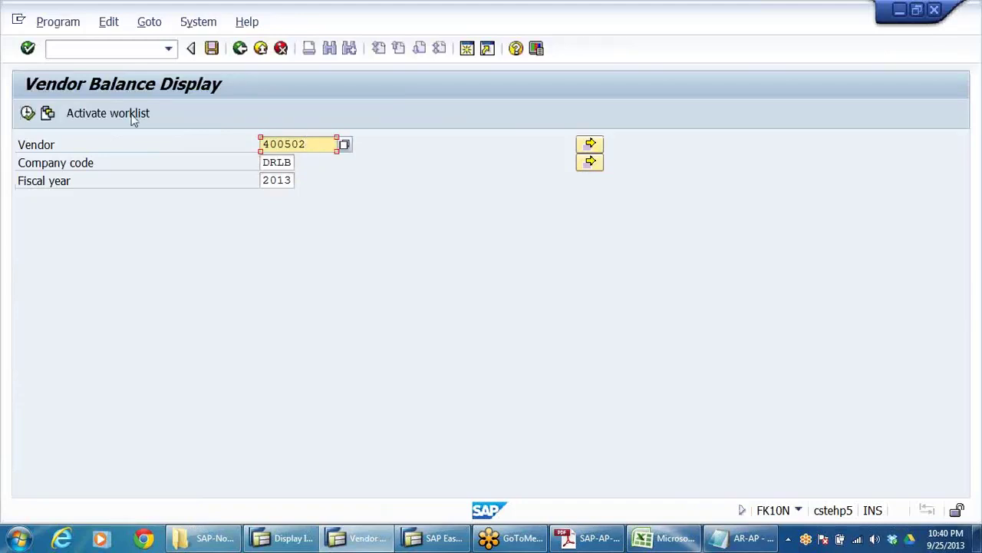
click(27, 113)
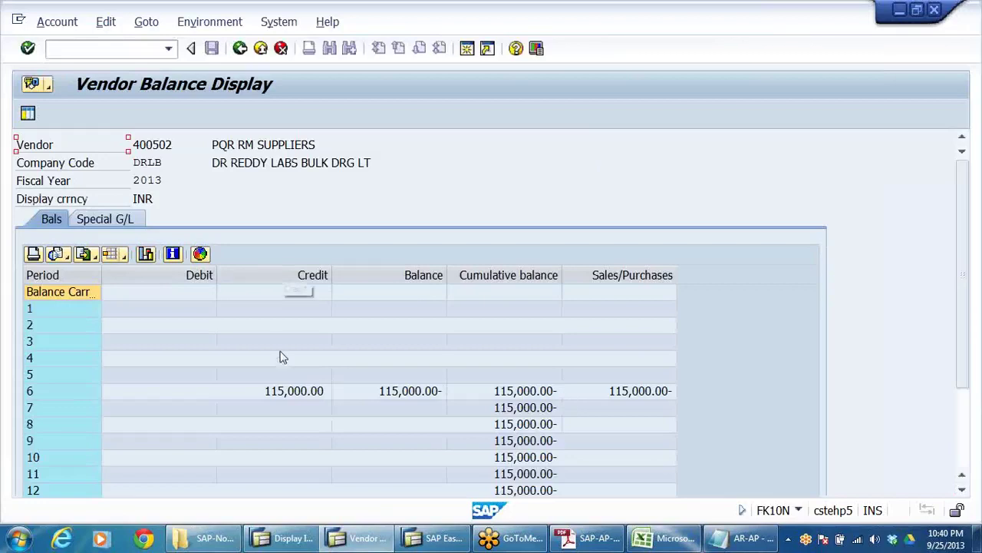
click(288, 394)
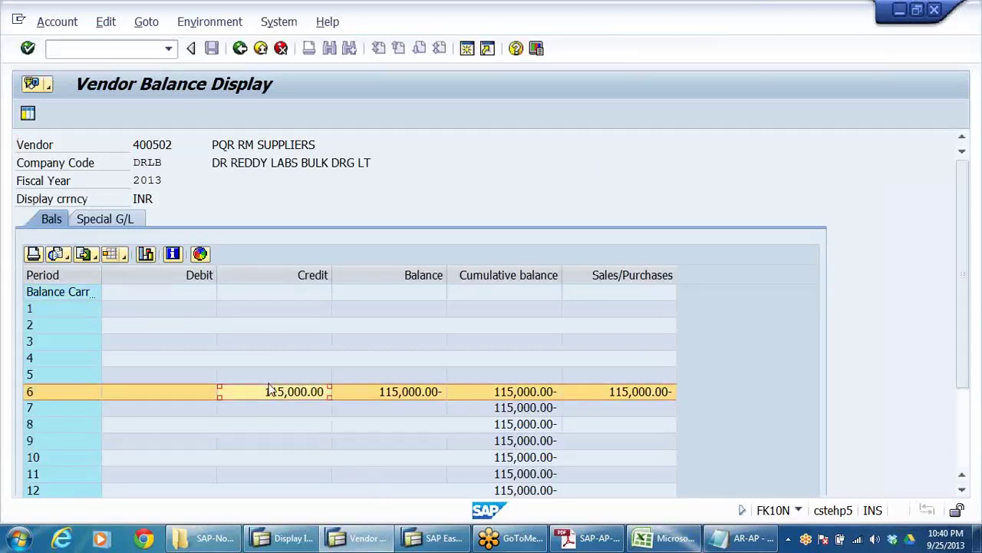
click(97, 219)
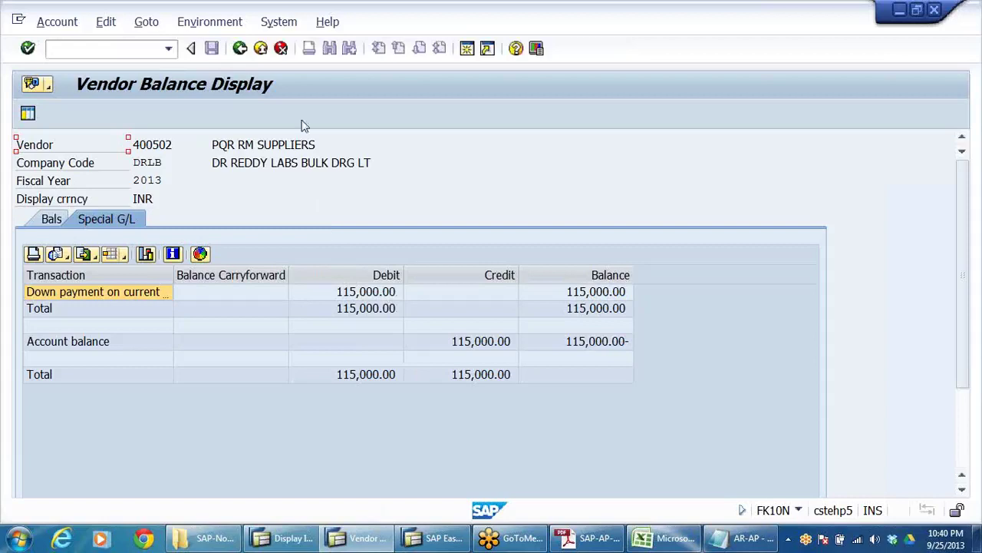
click(353, 295)
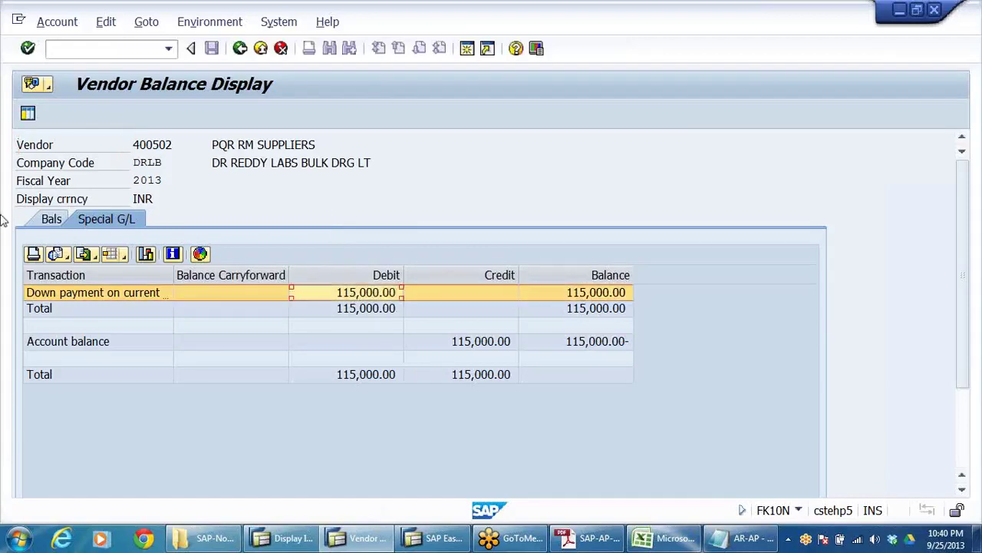
click(32, 215)
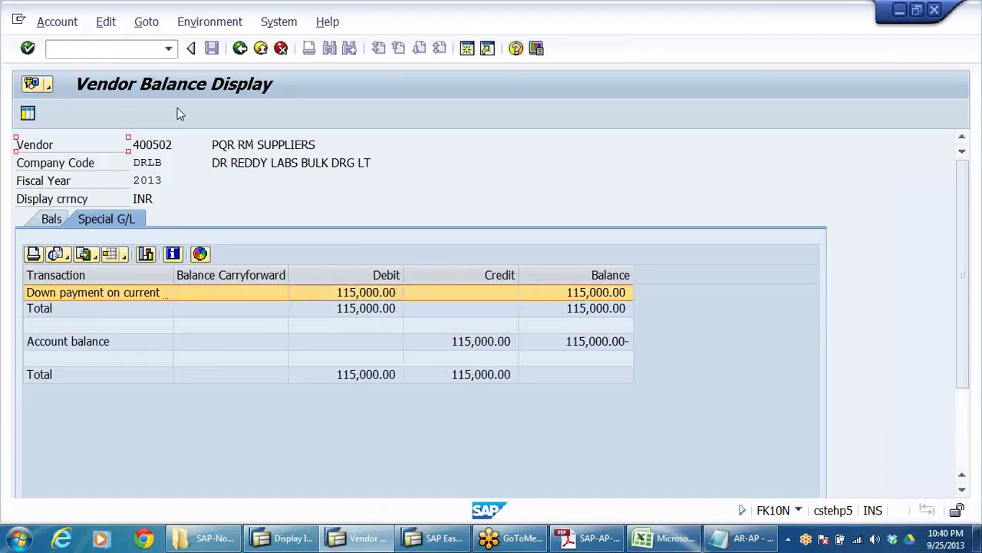
Step: Switch to the AR-AP notes in Notepad and add X after VENDOR in both lines of the SPL GL to normal GL transfer entry
click(752, 538)
scroll(162, 361, down, 2)
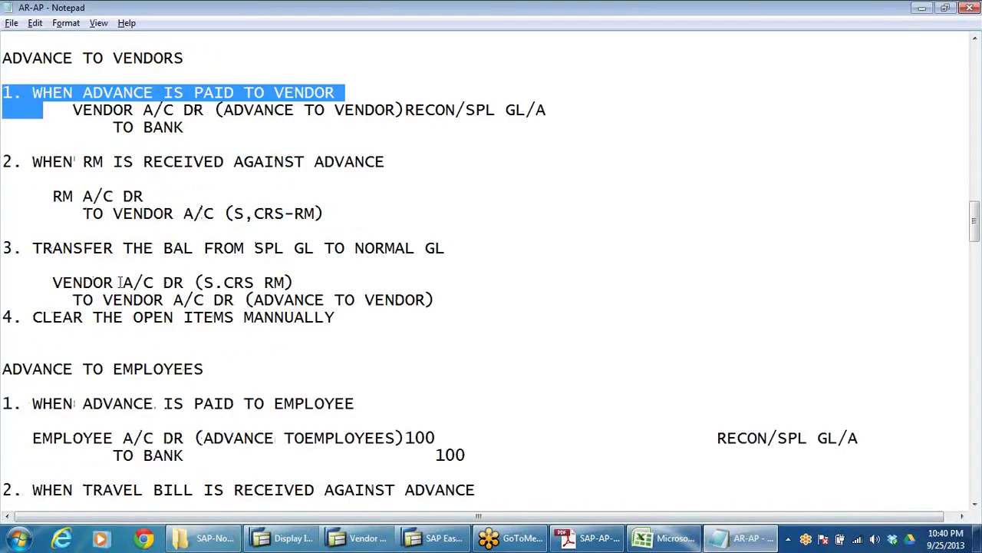
click(93, 283)
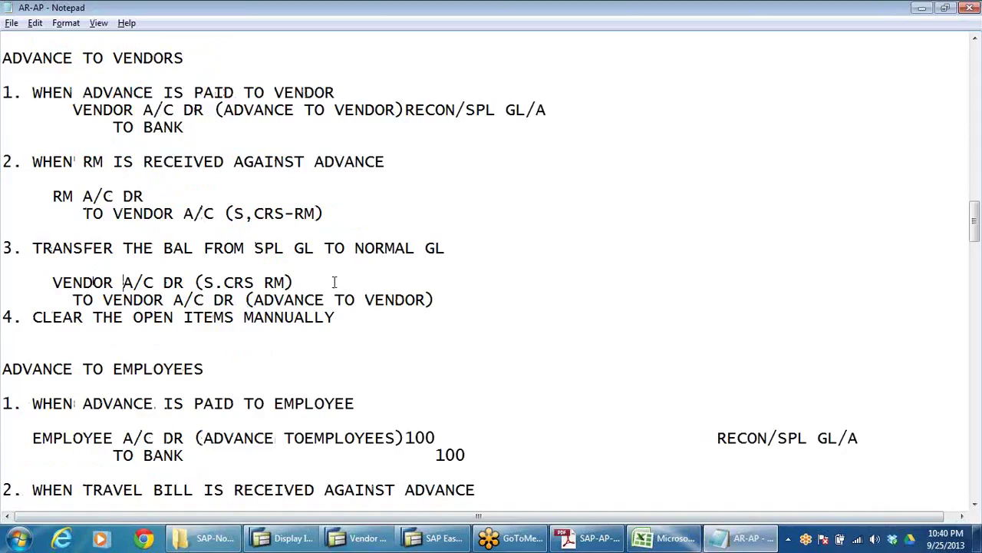
key(Right)
key(Right)
key(Right)
text(X)
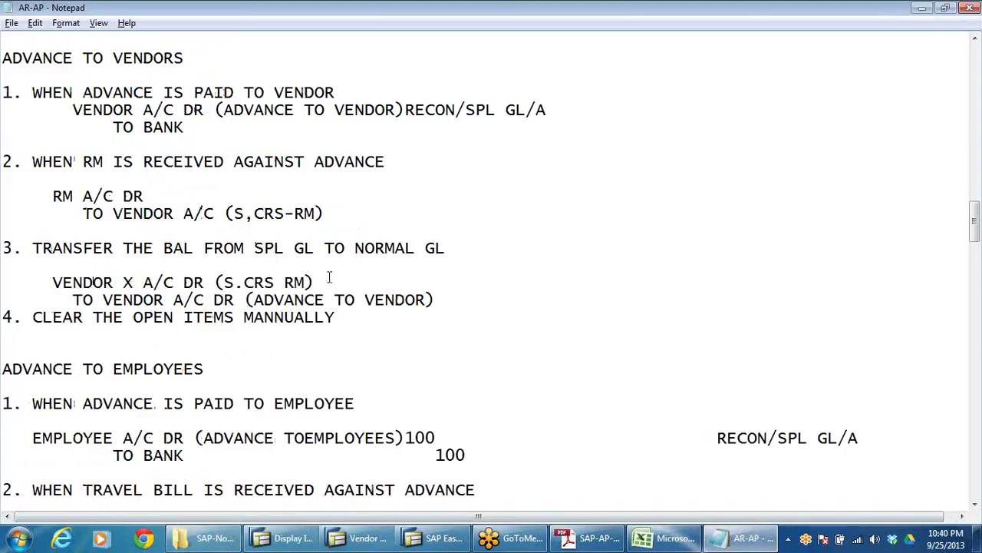
click(170, 300)
text(X)
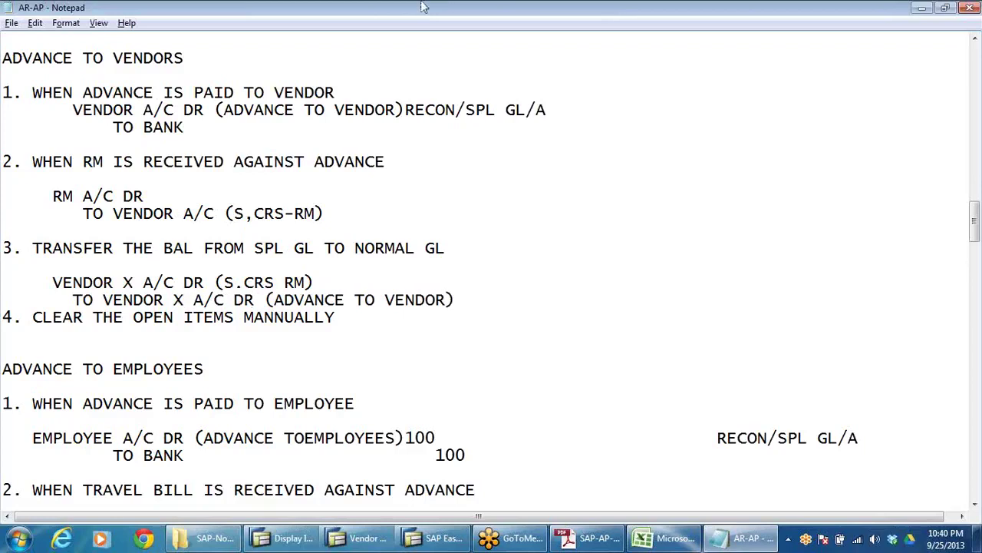
Step: Insert a blank line between the transfer entry's debit and credit lines and another before item 4
click(330, 287)
key(Return)
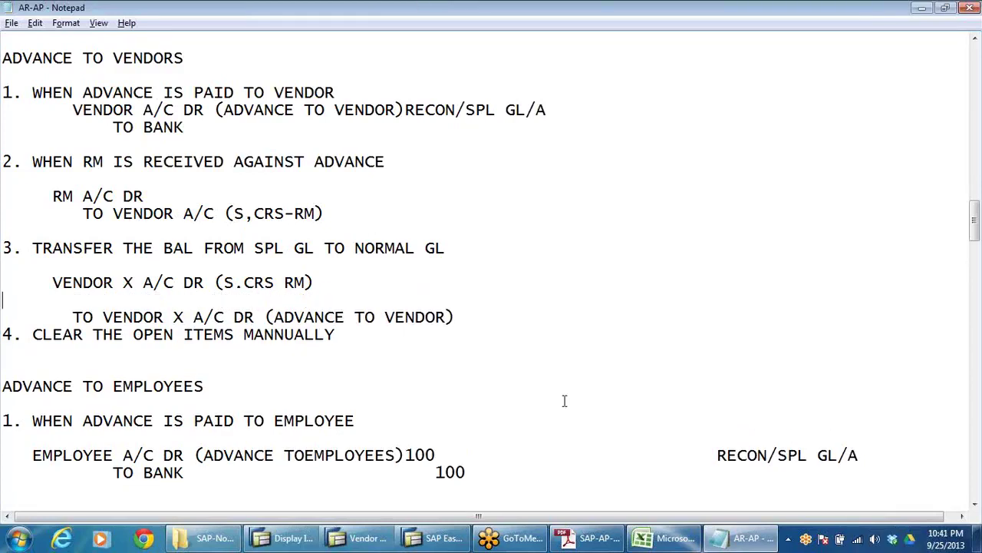
key(Return)
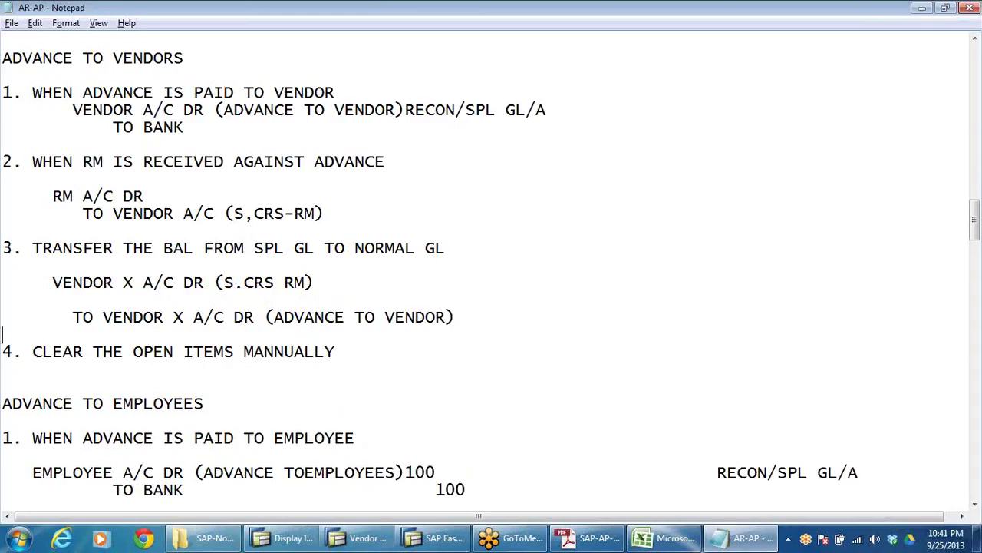
Step: Compare the vendor and reconciliation accounts in the transfer entry with the advance to vendor account in entry 1, highlighting each
drag(52, 282, 141, 285)
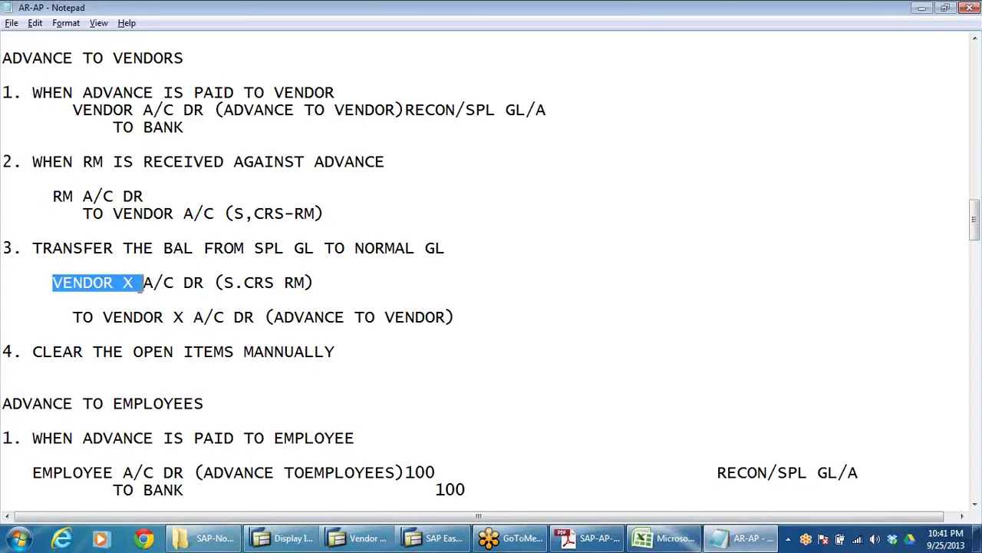
drag(73, 317, 214, 317)
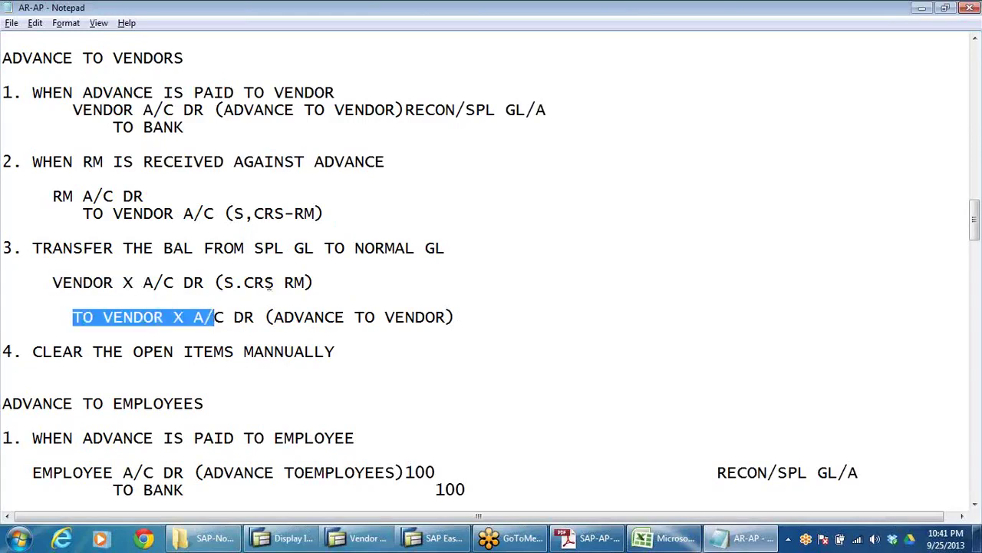
drag(222, 282, 306, 282)
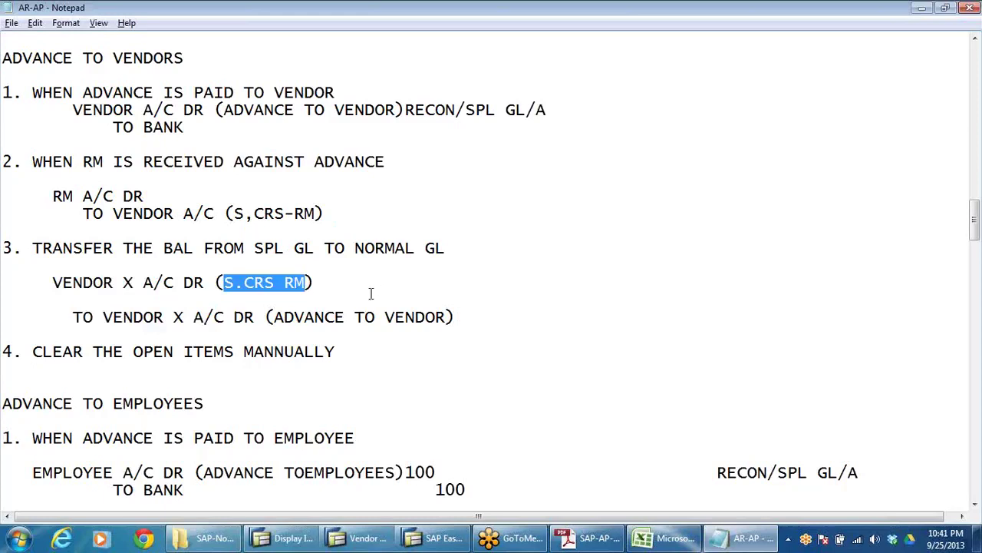
drag(281, 320, 676, 331)
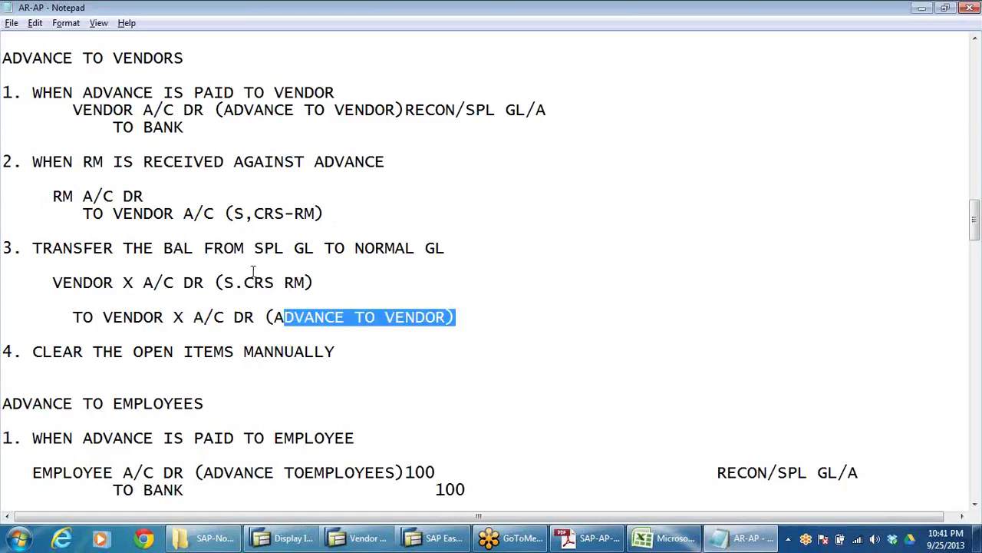
drag(244, 110, 396, 110)
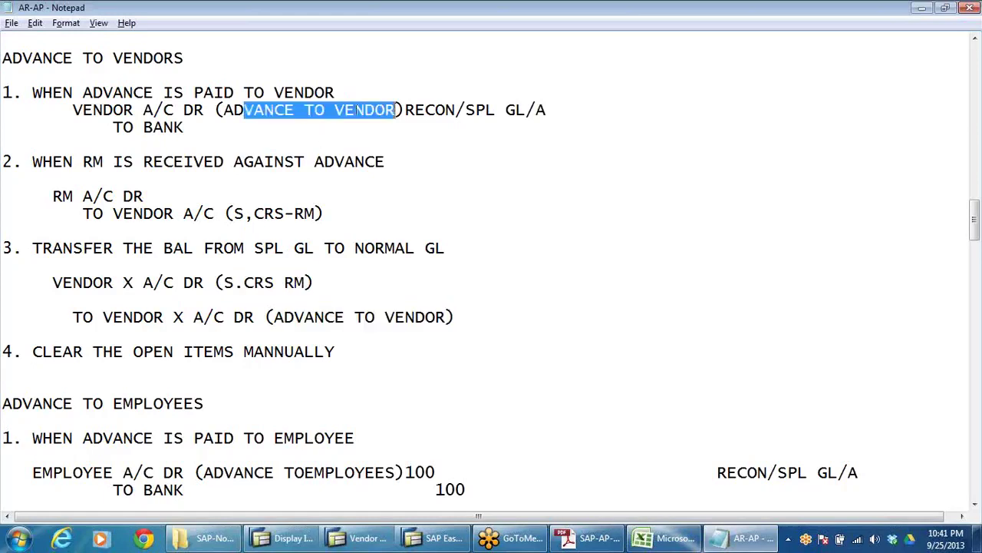
Step: Switch back to SAP, leave the vendor balance display and start the F-54 down payment clearing transaction
click(275, 282)
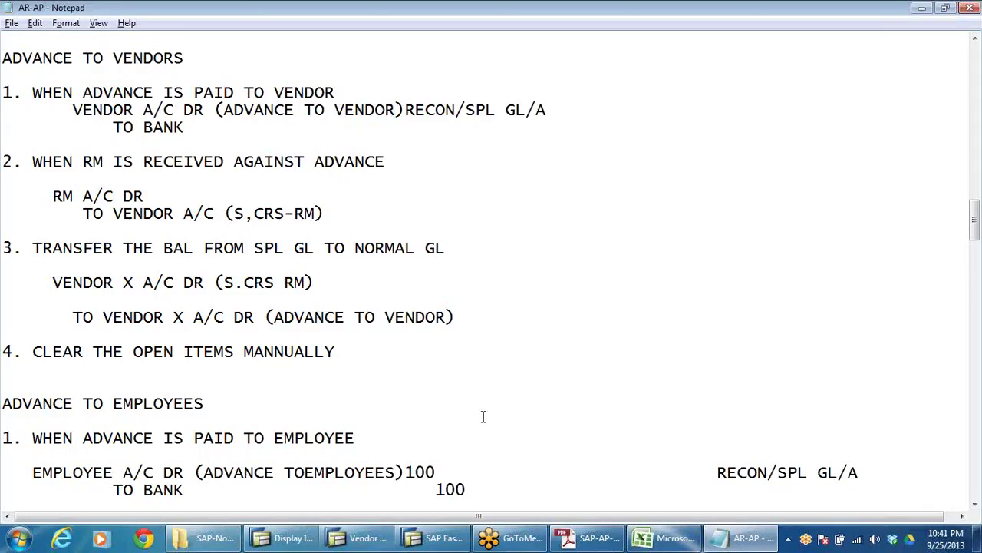
key(alt+Tab)
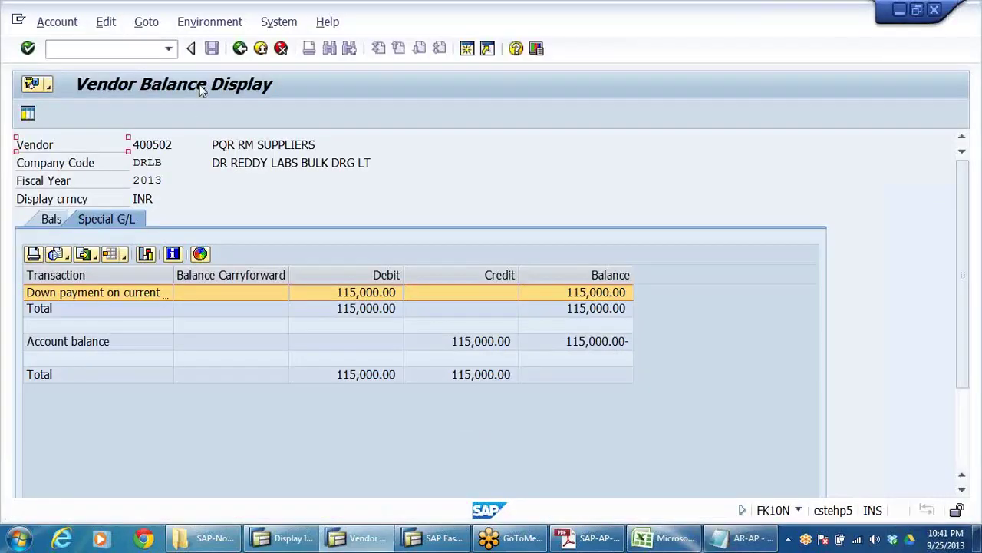
click(239, 48)
click(238, 49)
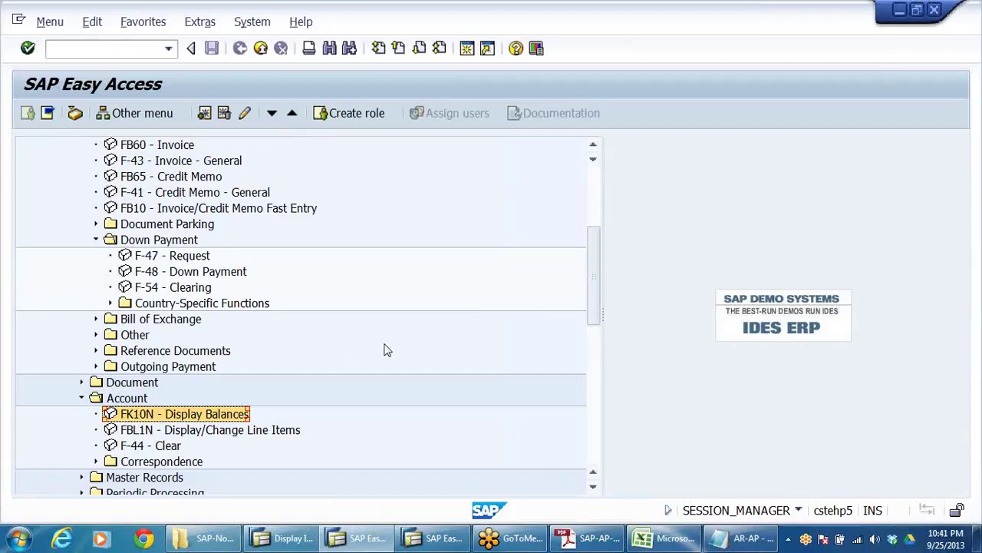
click(164, 278)
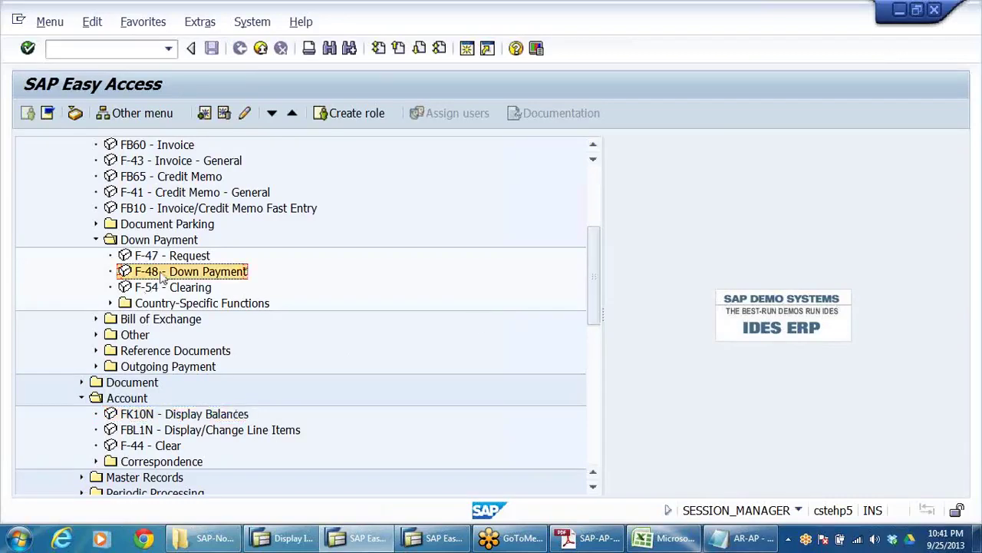
click(154, 289)
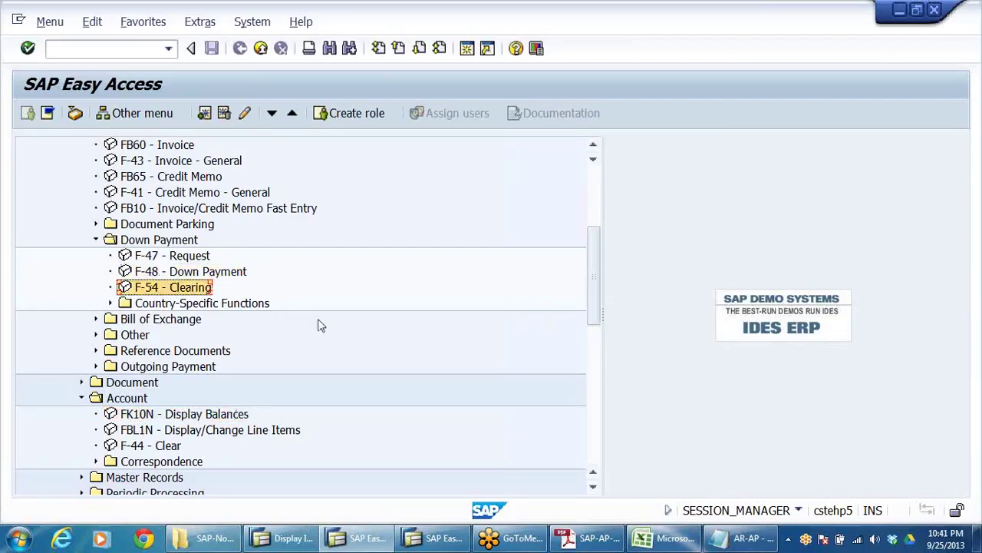
double_click(172, 293)
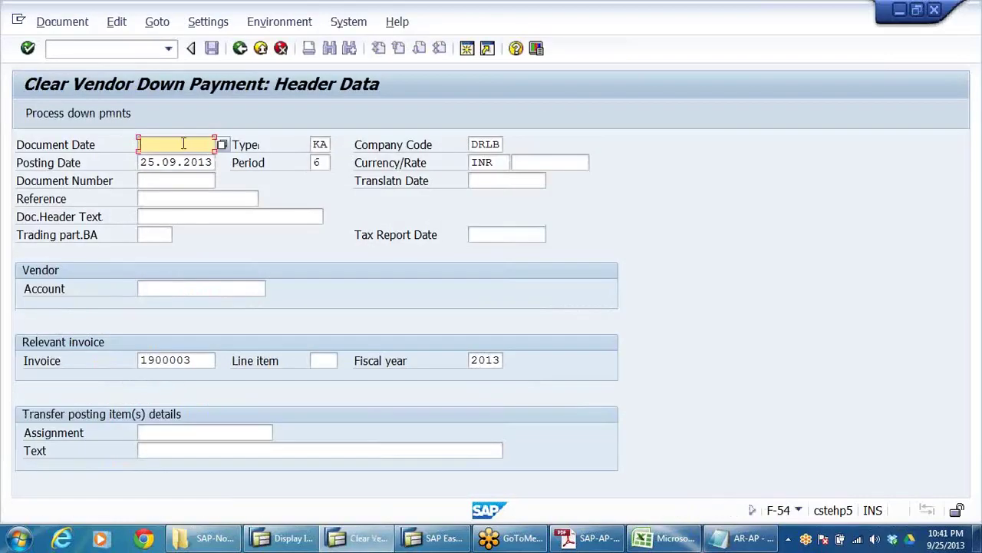
Step: Enter 25.09.2013 as the document date and choose vendor PQR RM SUPPLIERS through the vendor account search
click(184, 144)
click(183, 160)
click(167, 288)
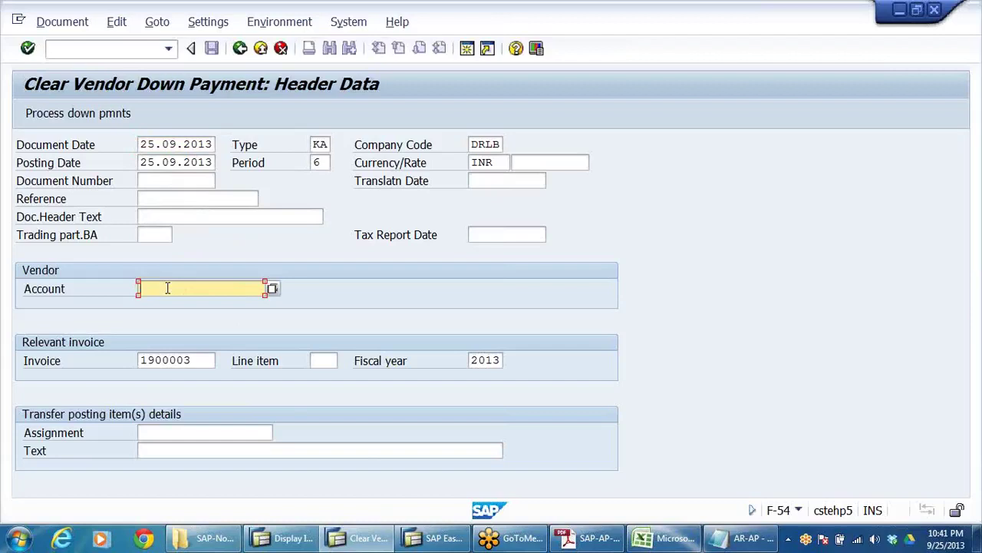
click(167, 288)
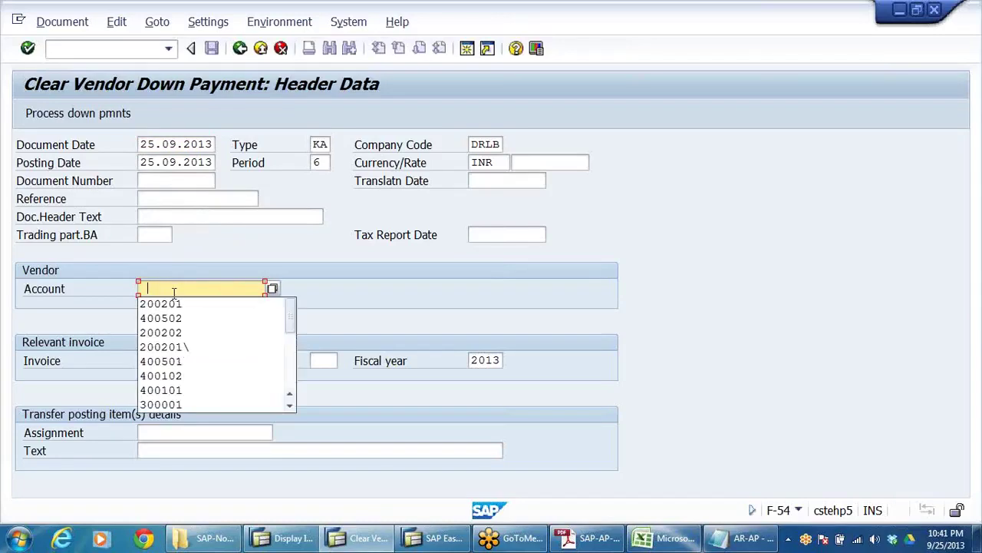
click(272, 290)
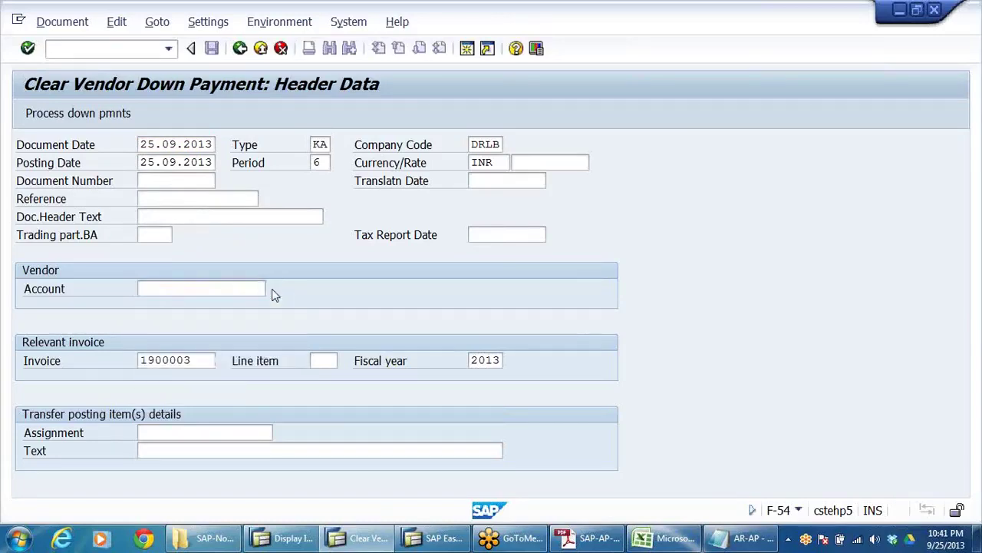
key(Return)
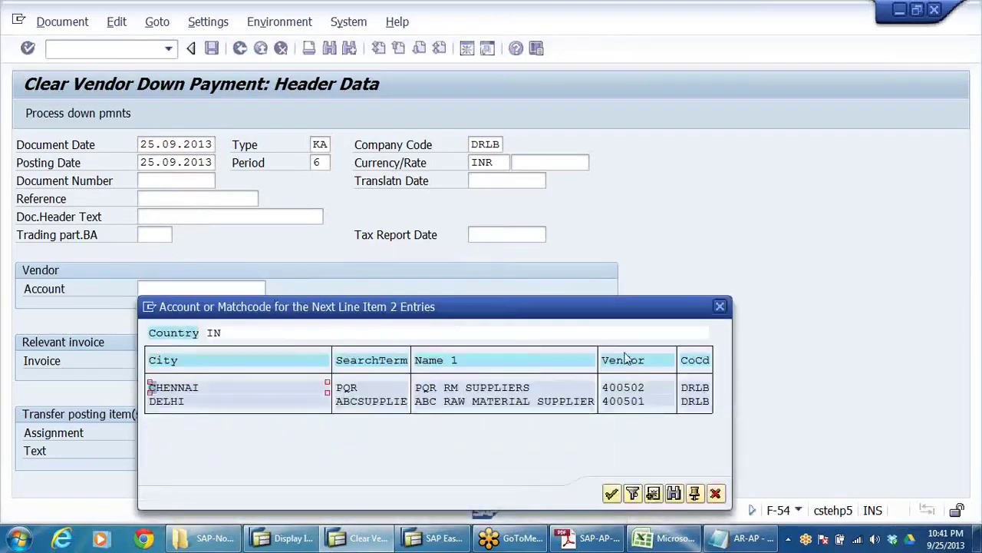
double_click(639, 387)
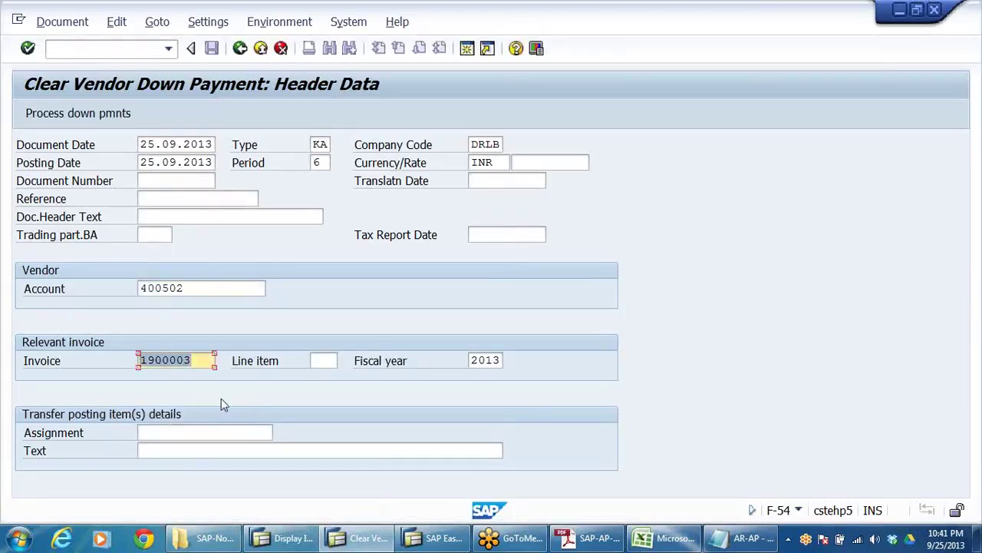
Step: Enter the transfer text TRANSFER OF BALANCE FM SPL GL TO NORMAL GL and process the vendor's down payments
click(195, 454)
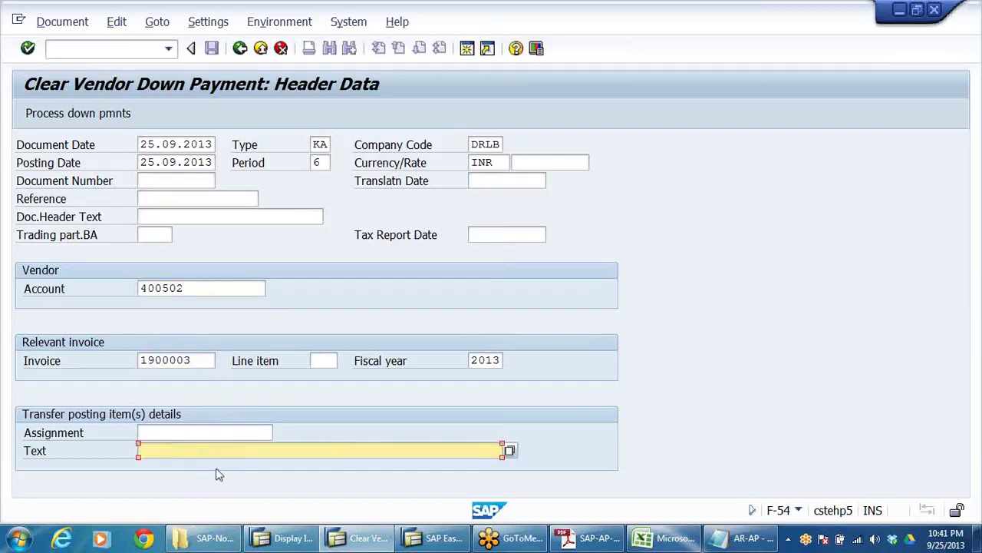
text(T)
click(259, 367)
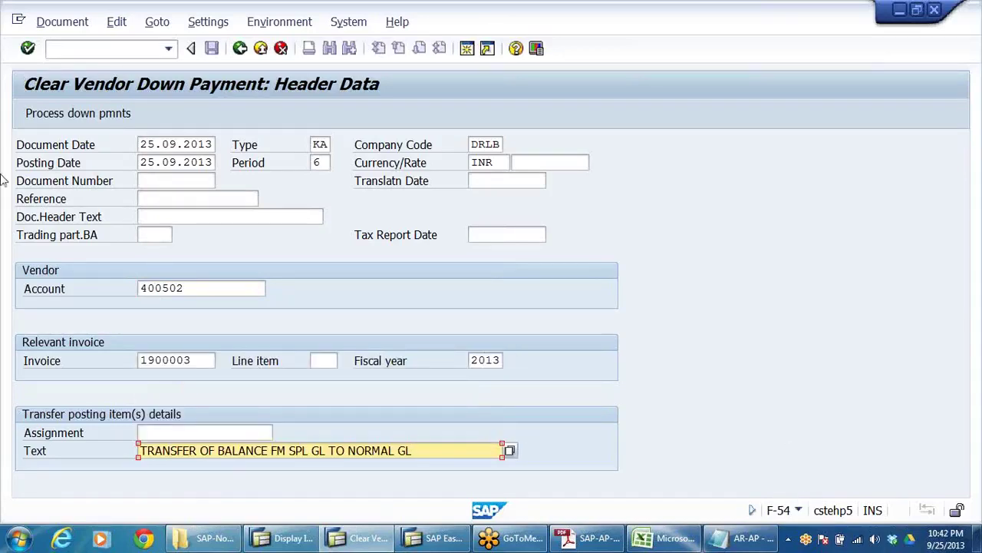
click(94, 113)
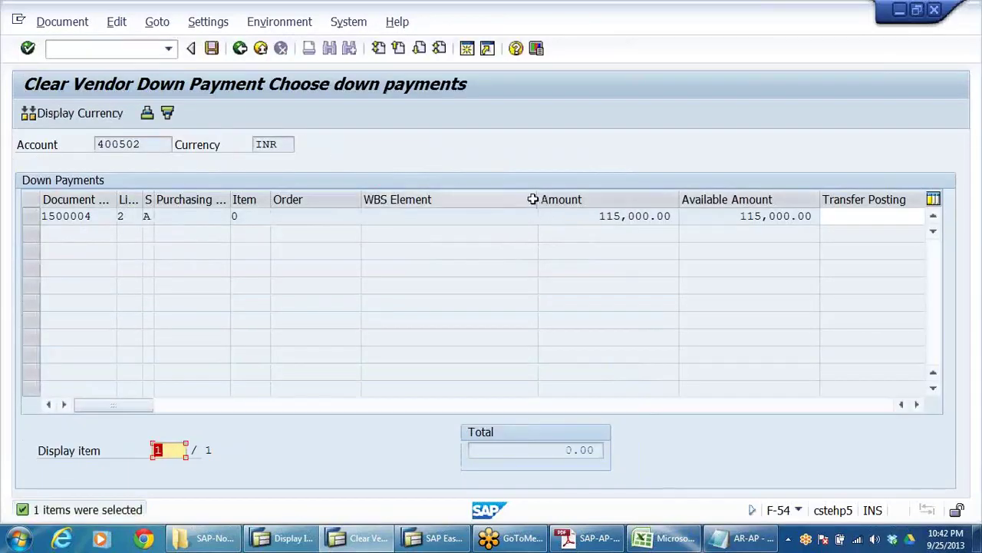
Step: Narrow the WBS Element column, allocate the full 115,000.00 to Transfer Posting and post the clearing document
drag(539, 198, 410, 198)
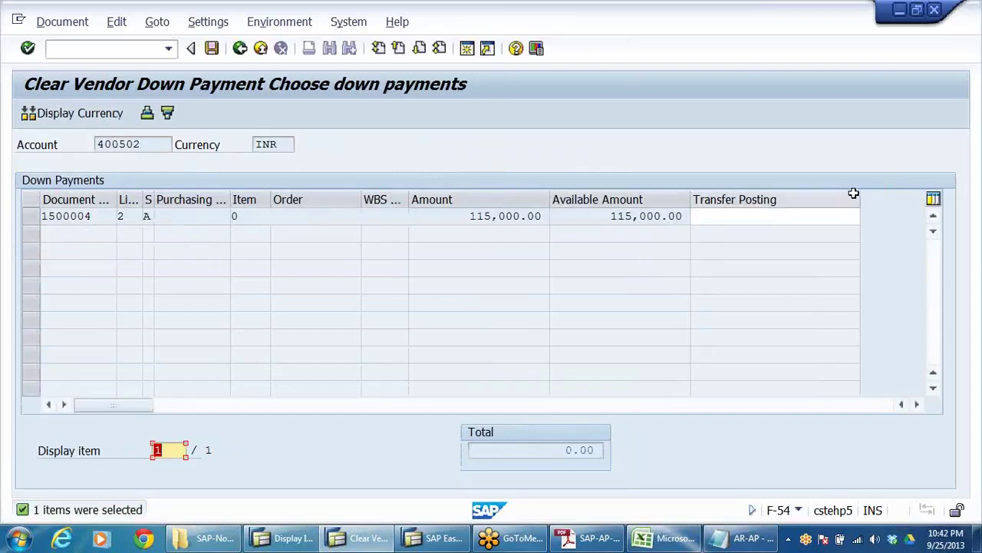
click(737, 218)
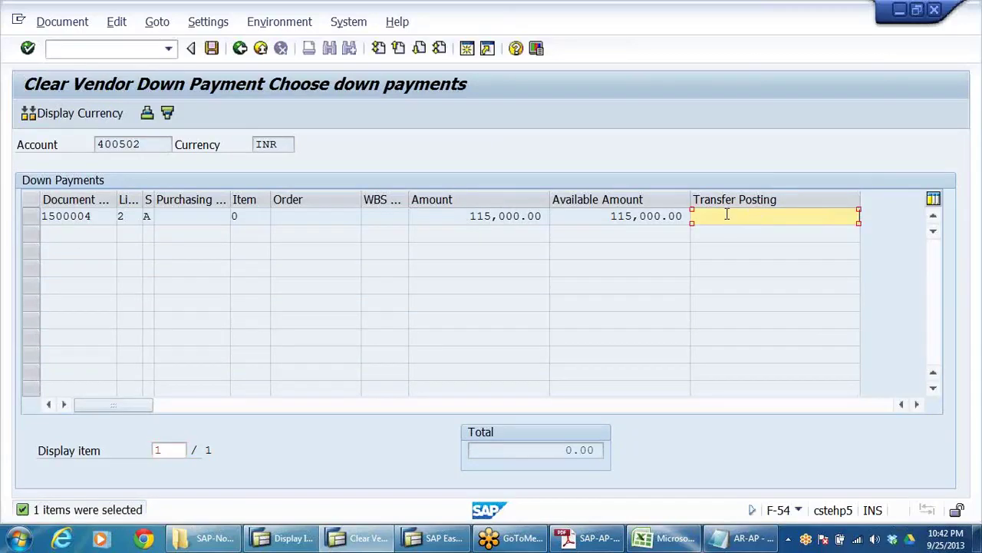
double_click(726, 215)
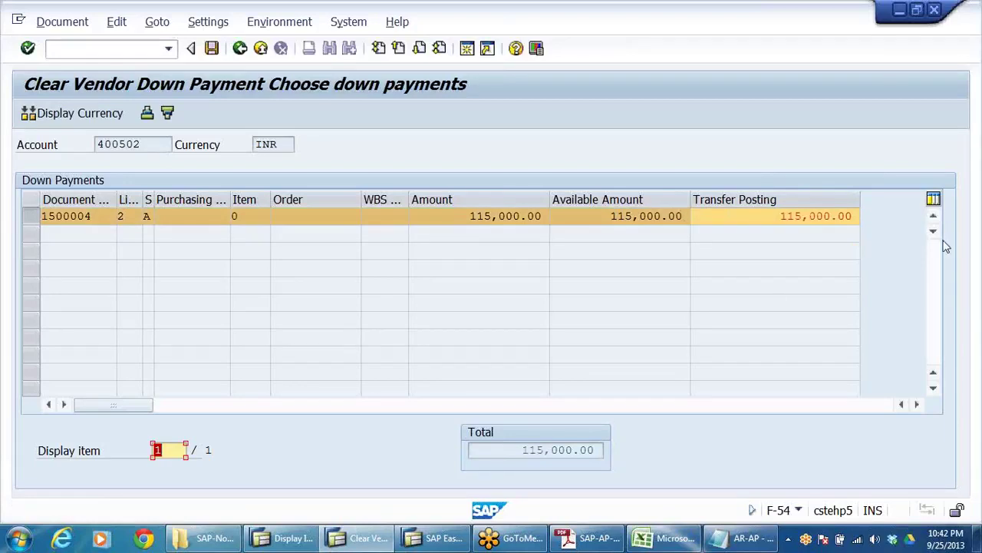
click(213, 49)
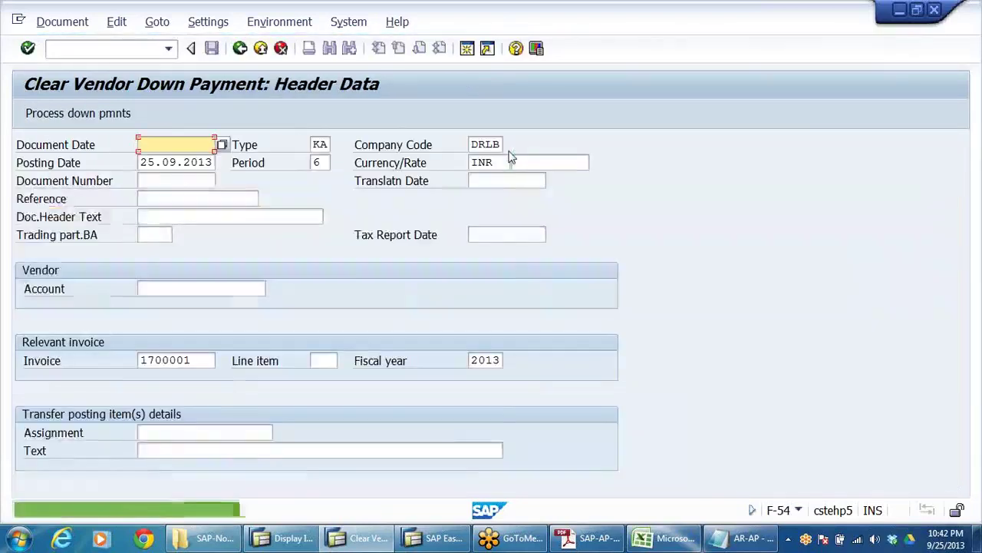
Step: Display the document just posted and examine its two PQR RM SUPPLIERS line items
click(54, 25)
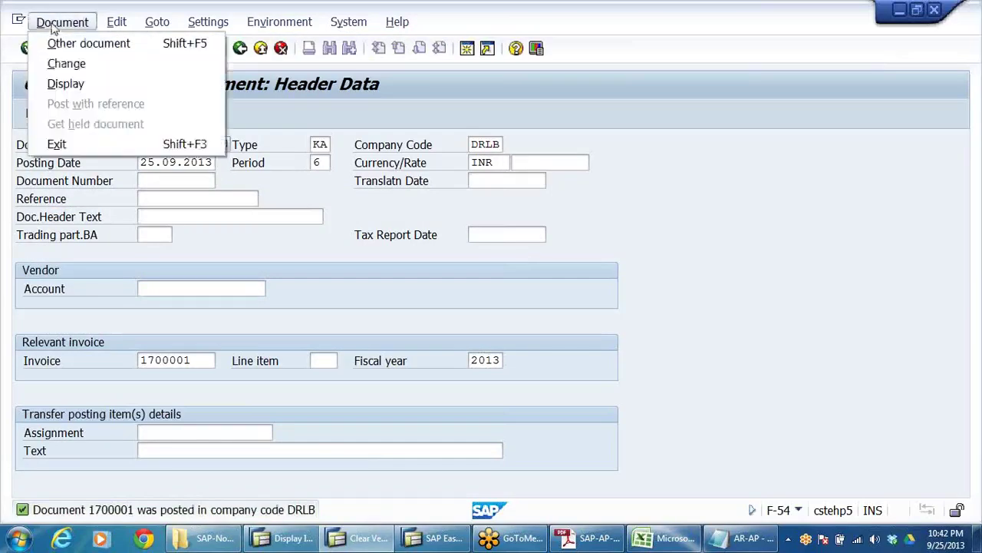
click(73, 83)
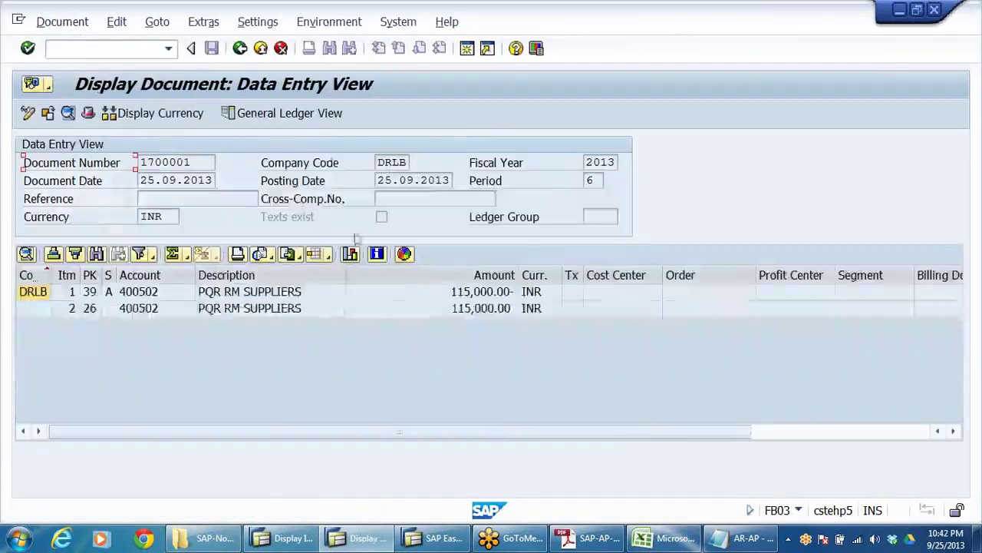
drag(346, 275, 417, 290)
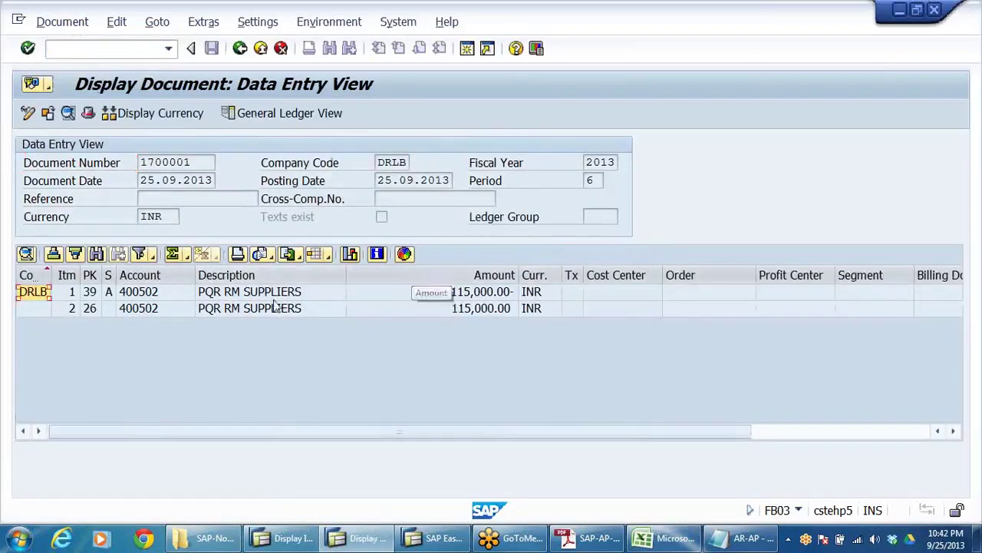
click(272, 292)
click(273, 309)
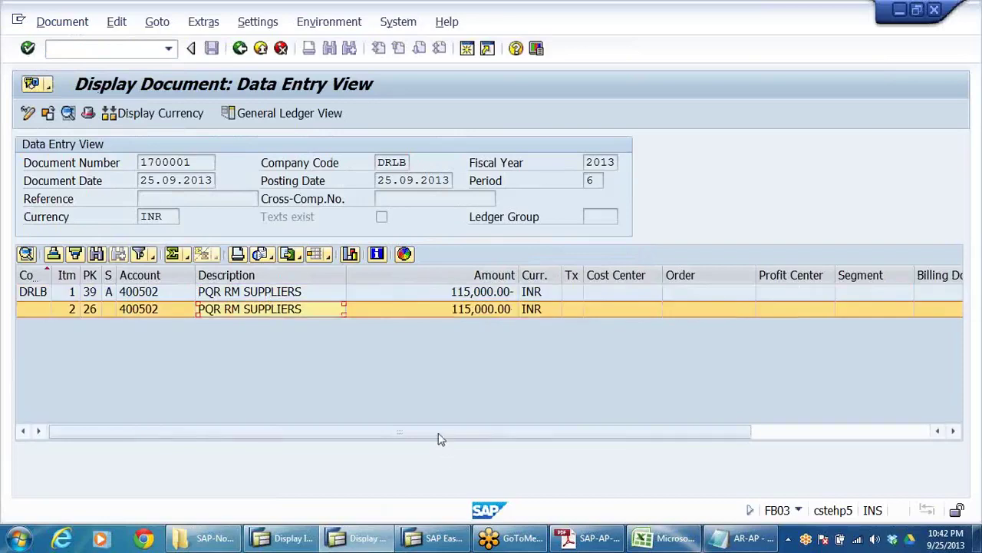
Step: Check the document's accounts in the General Ledger View, then exit down payment clearing without keeping data
click(274, 116)
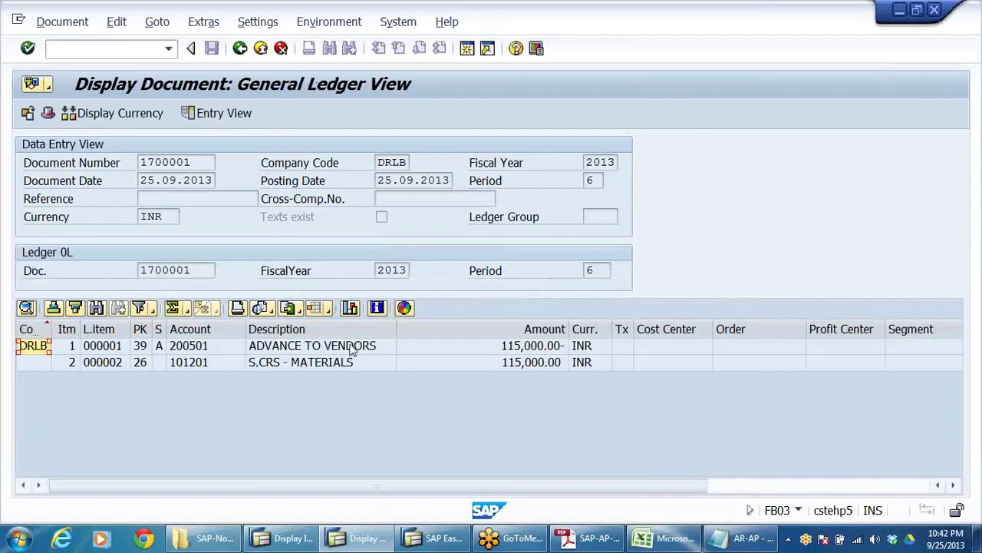
click(357, 366)
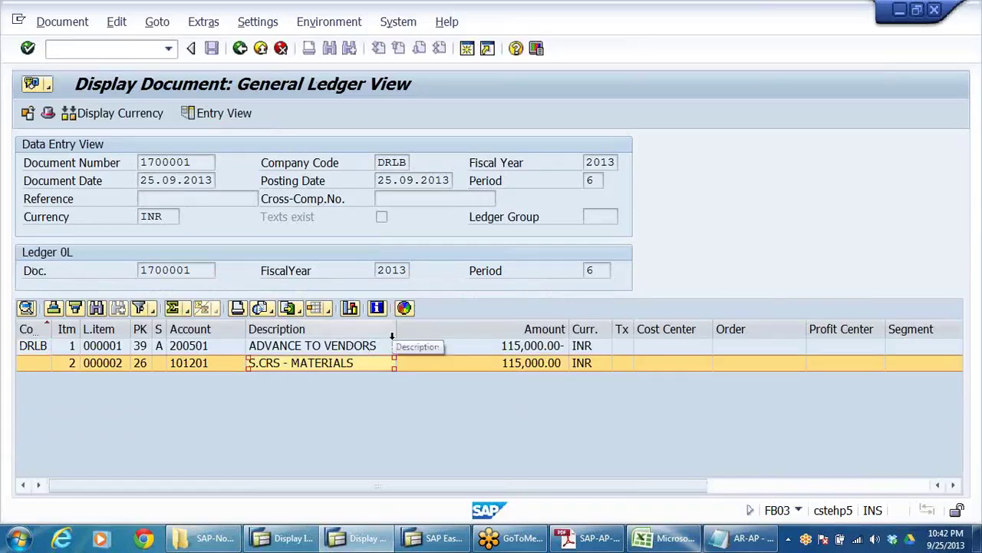
click(263, 49)
click(261, 48)
click(261, 49)
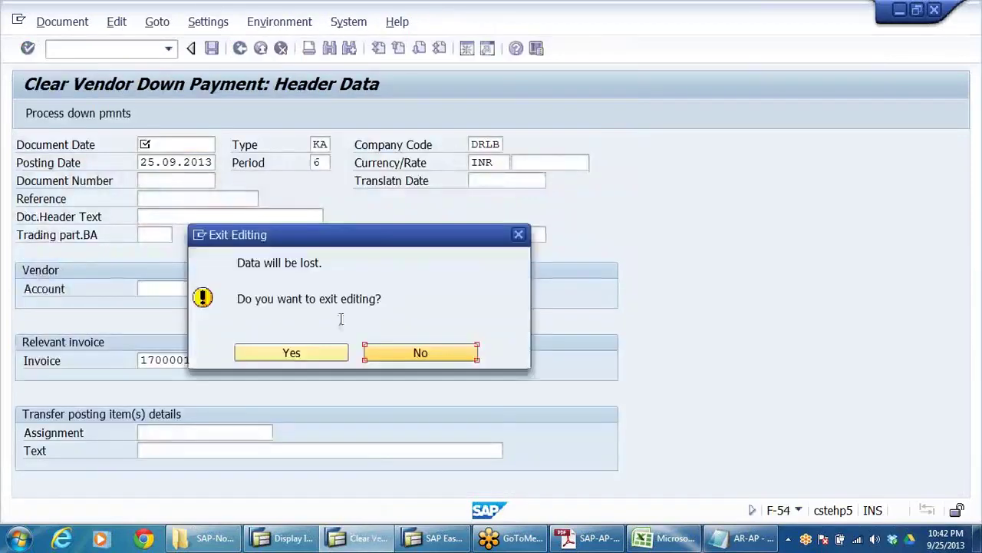
click(310, 354)
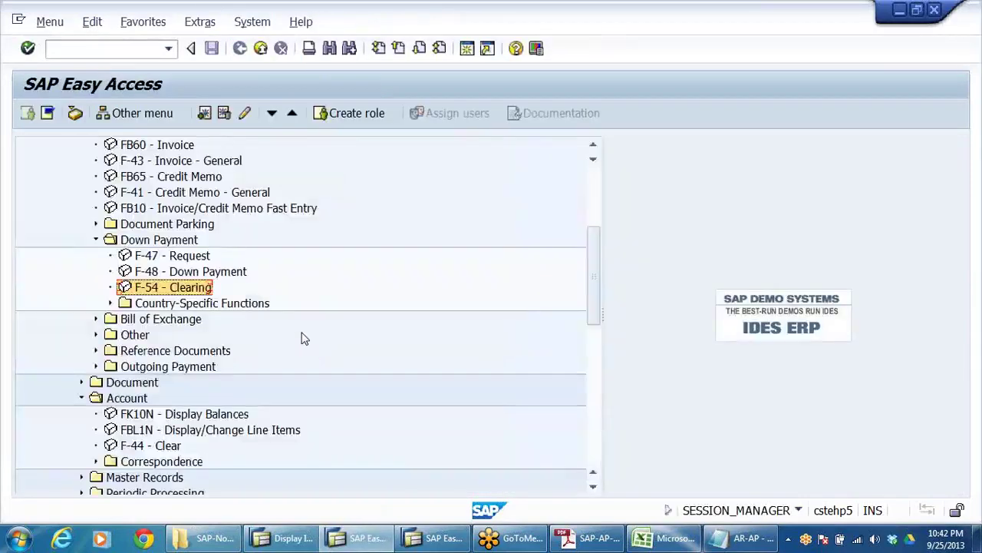
Step: Display the FK10N balances of vendor PQR RM SUPPLIERS and check the period 6 debit and credit
click(158, 368)
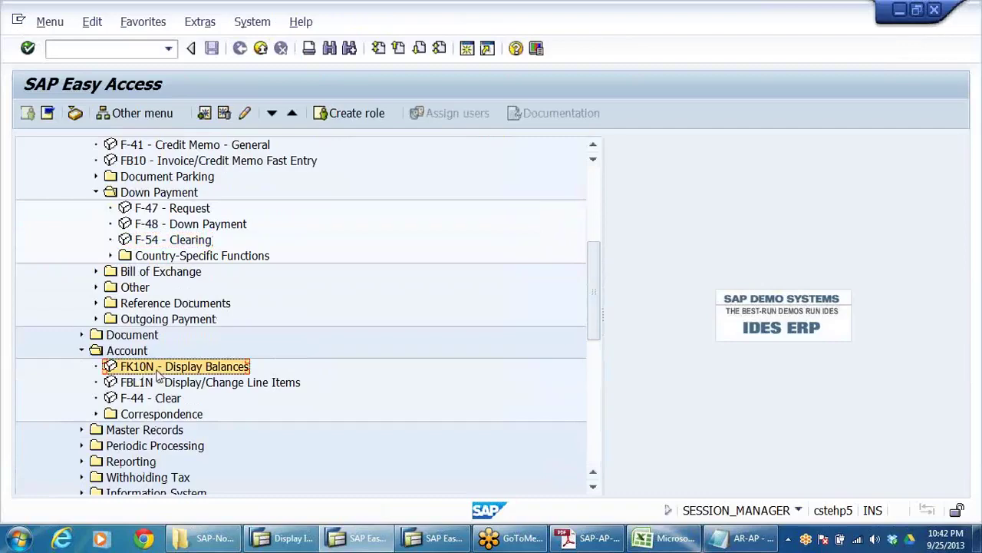
double_click(159, 371)
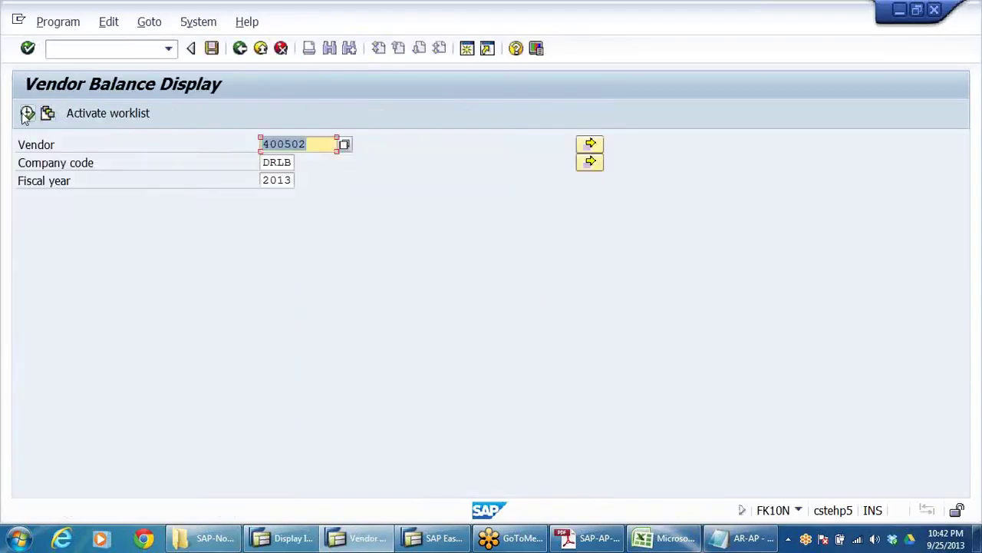
key(F8)
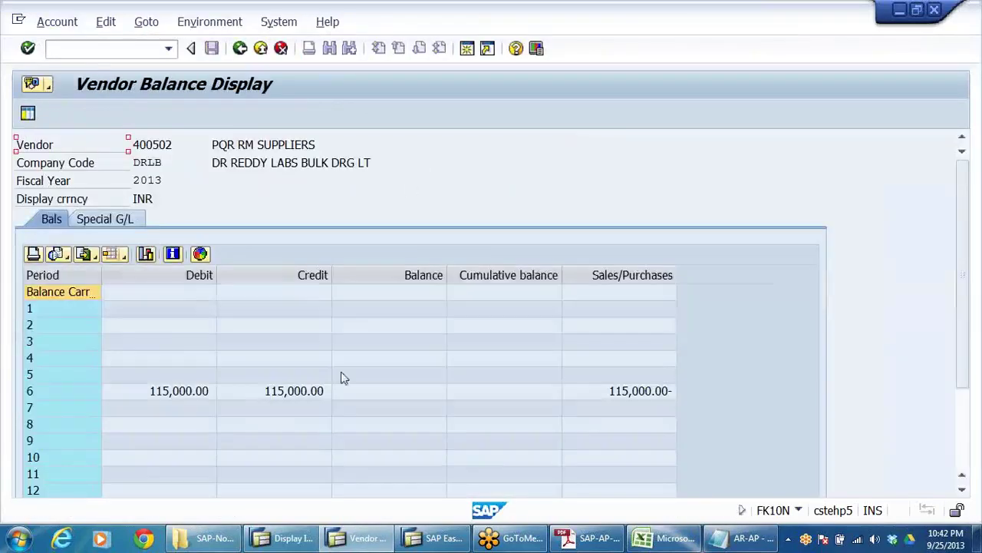
click(196, 396)
click(324, 391)
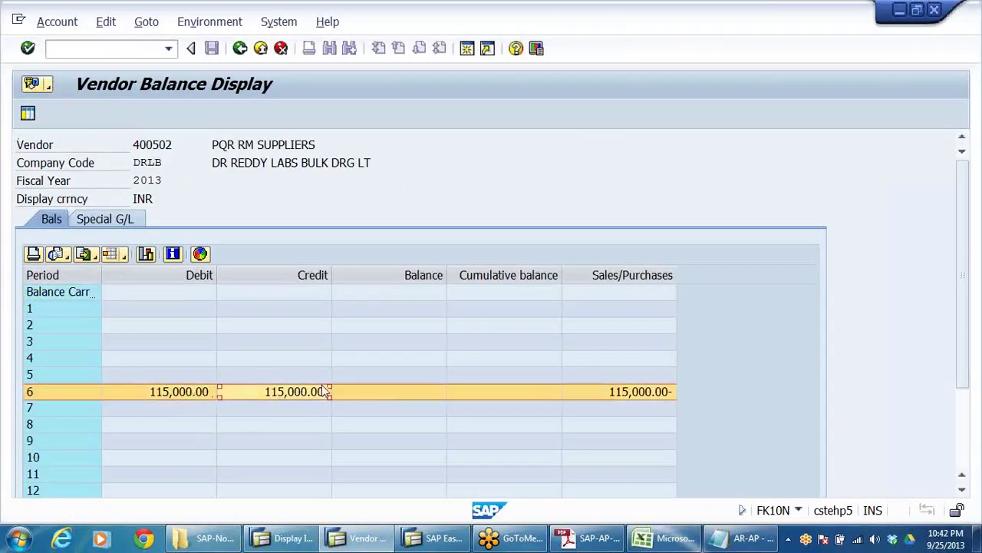
Step: Open the line items behind the period 6 balance, check their open status and return to the SAP Easy Access menu
double_click(431, 394)
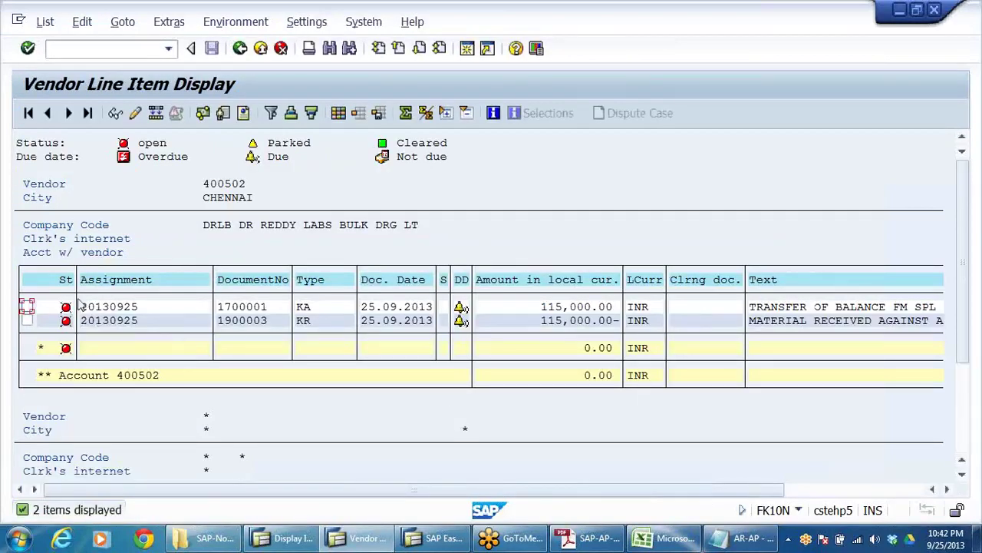
click(261, 49)
click(261, 49)
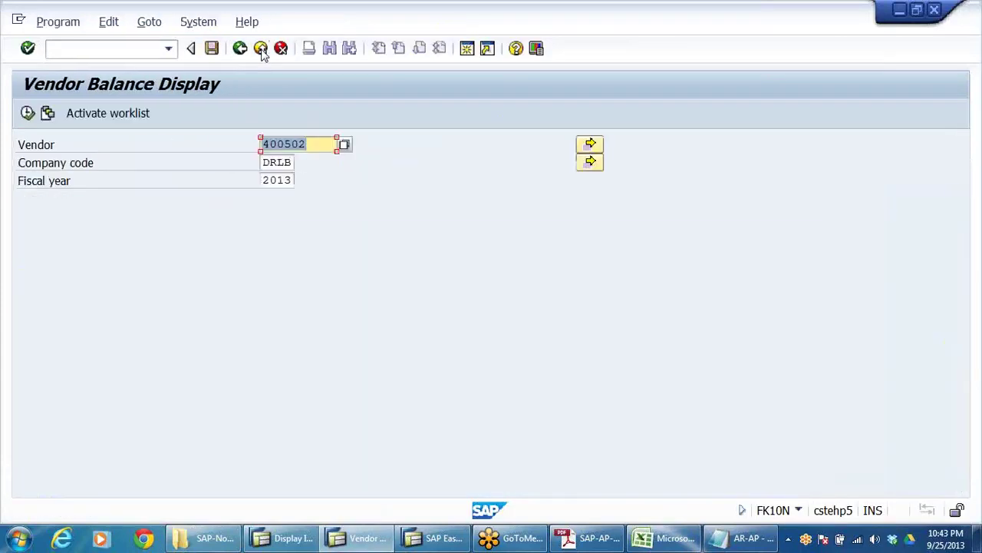
click(261, 49)
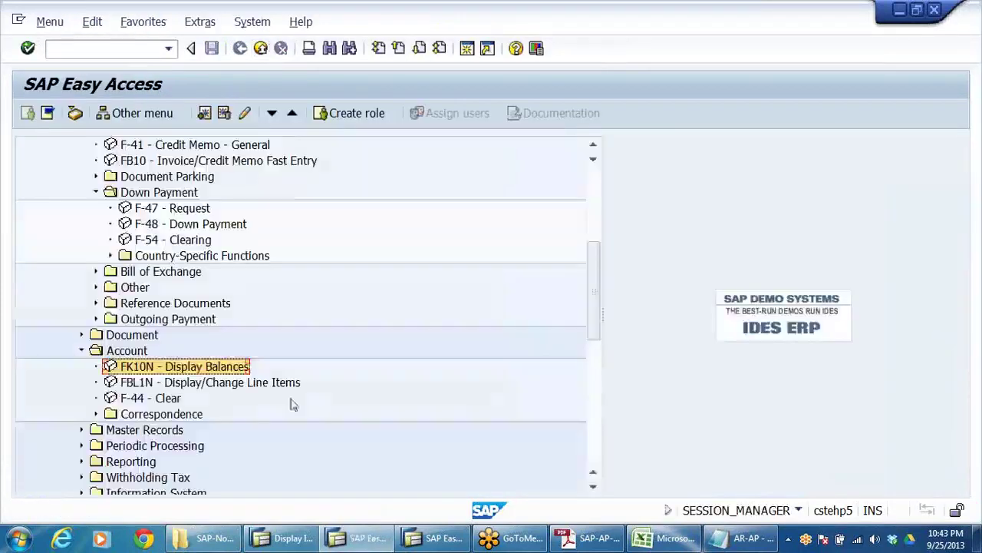
Step: Start F-44 vendor clearing and select PQR RM SUPPLIERS as the account for company code DRLB
click(156, 396)
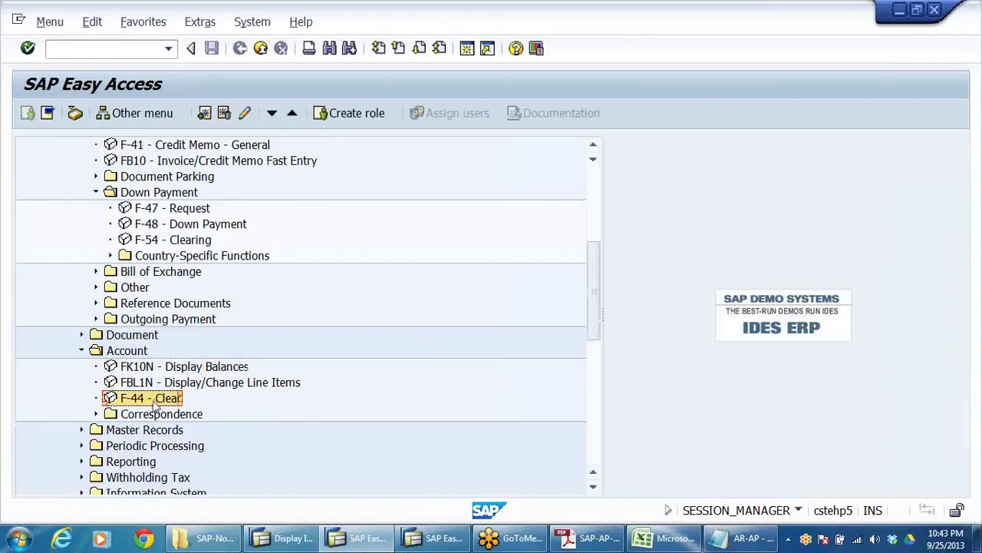
double_click(153, 399)
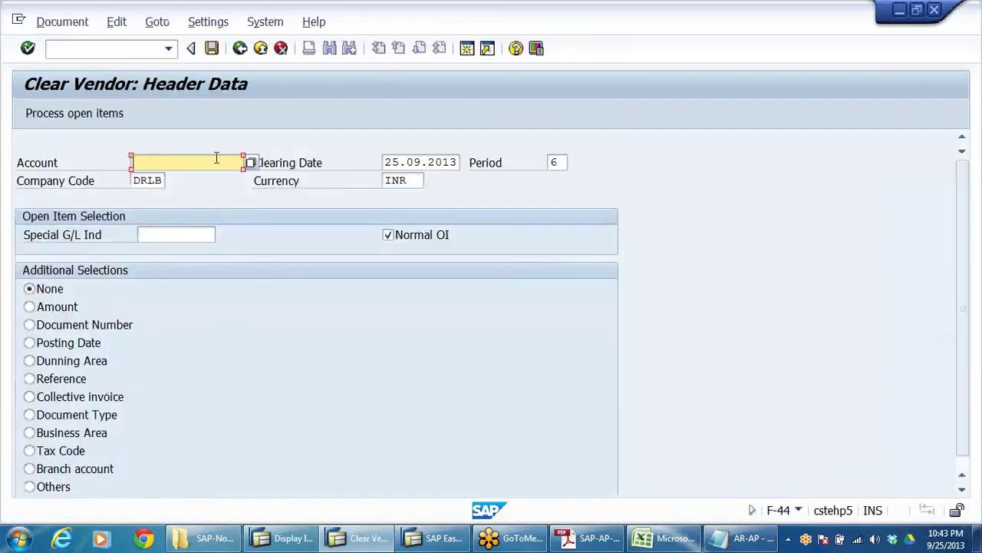
click(215, 162)
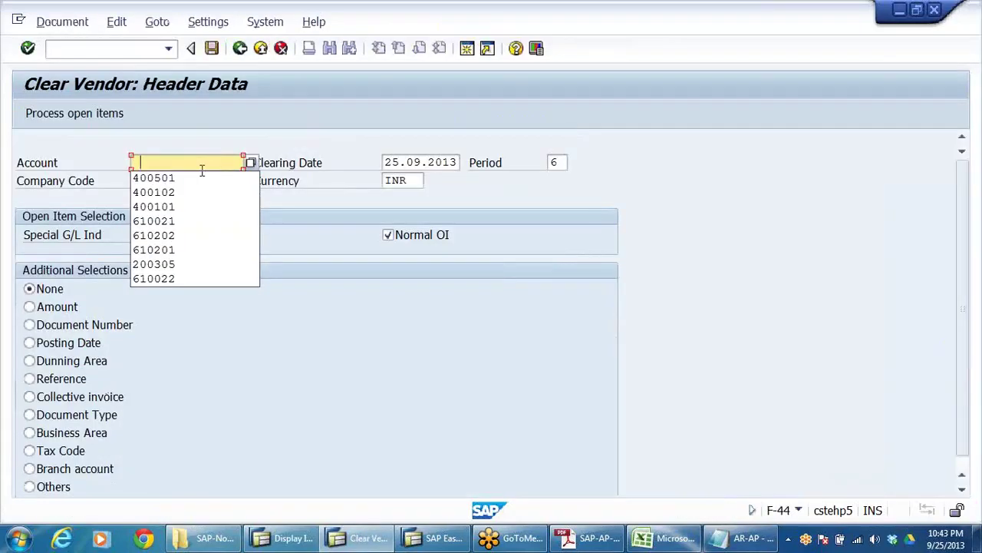
click(249, 166)
key(Return)
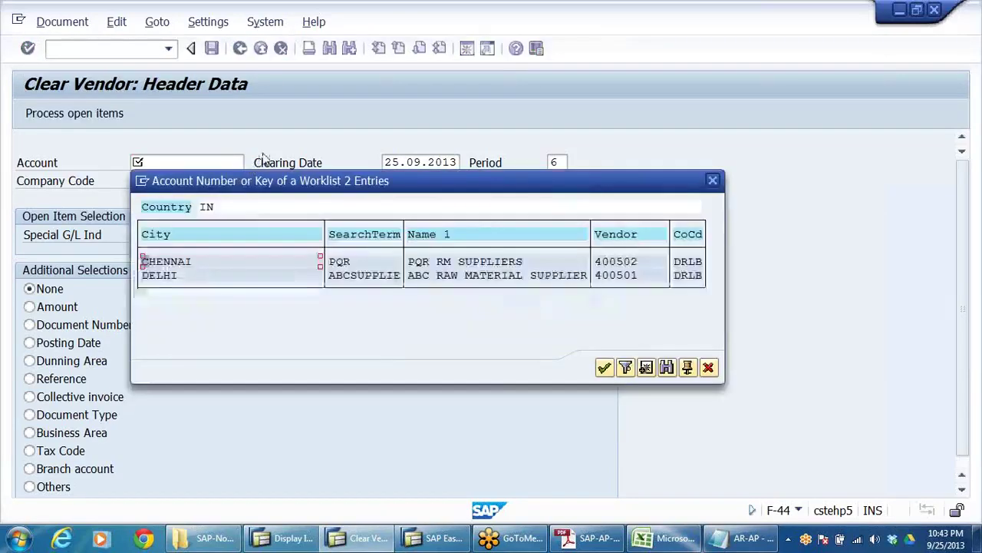
double_click(628, 261)
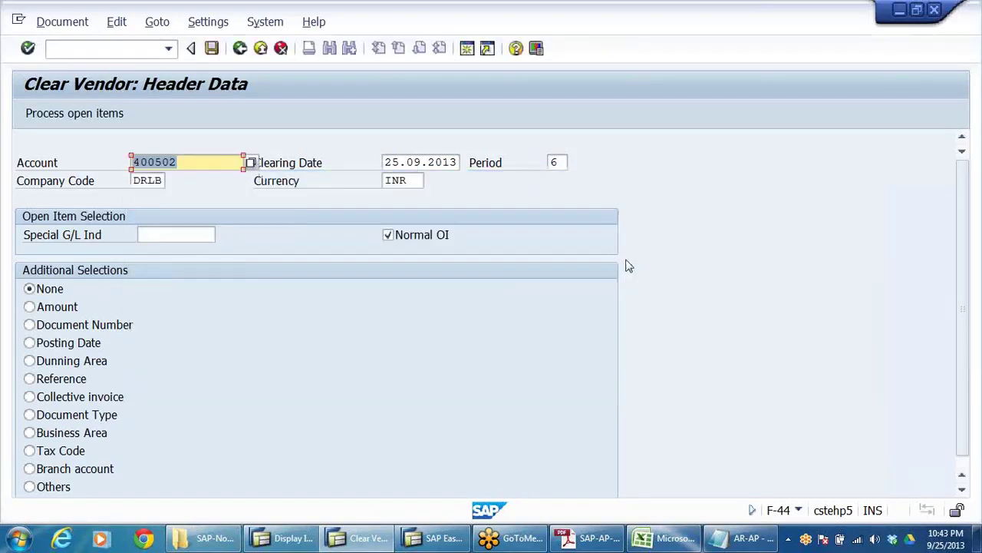
Step: Process the vendor's two open items of 115,000 INR, post the clearing and return to the SAP Easy Access menu
click(81, 117)
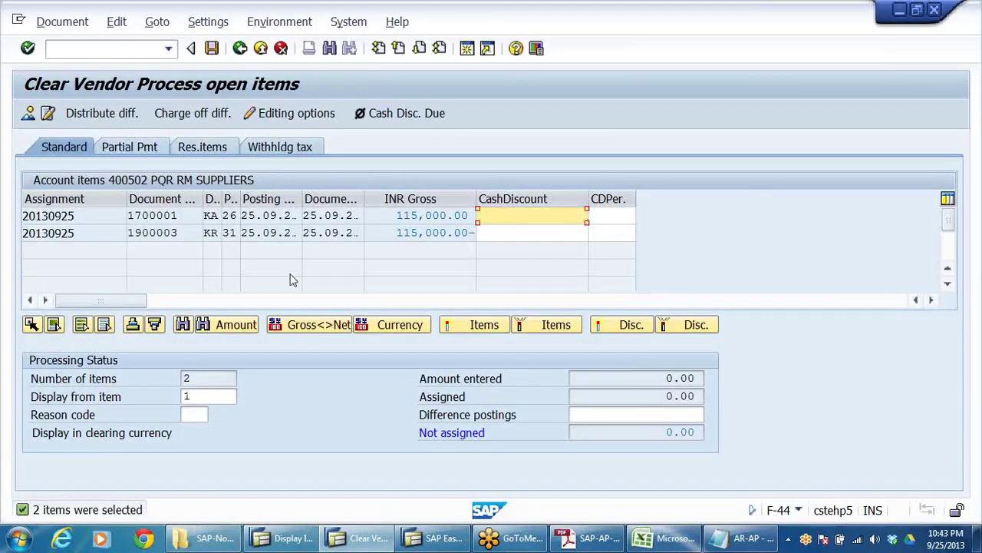
click(211, 48)
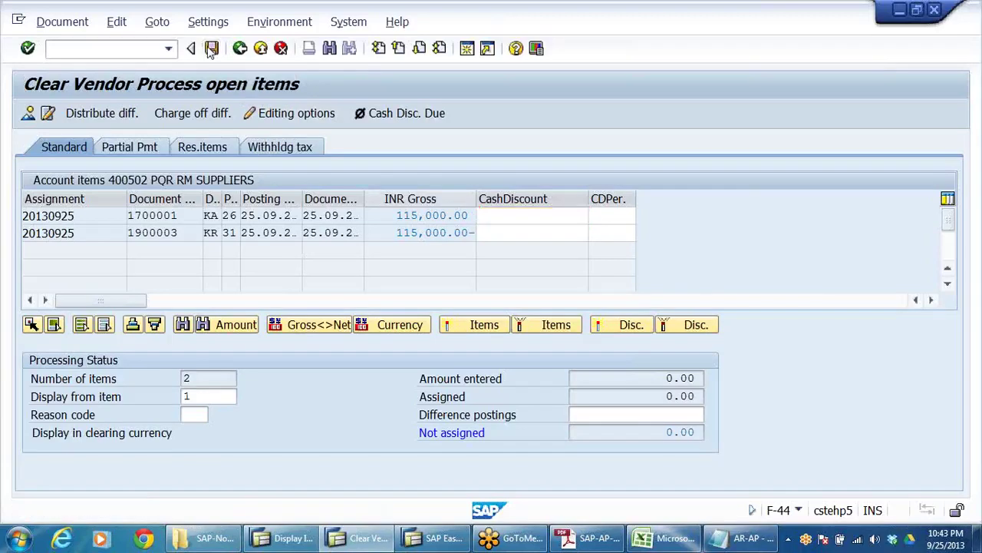
click(261, 49)
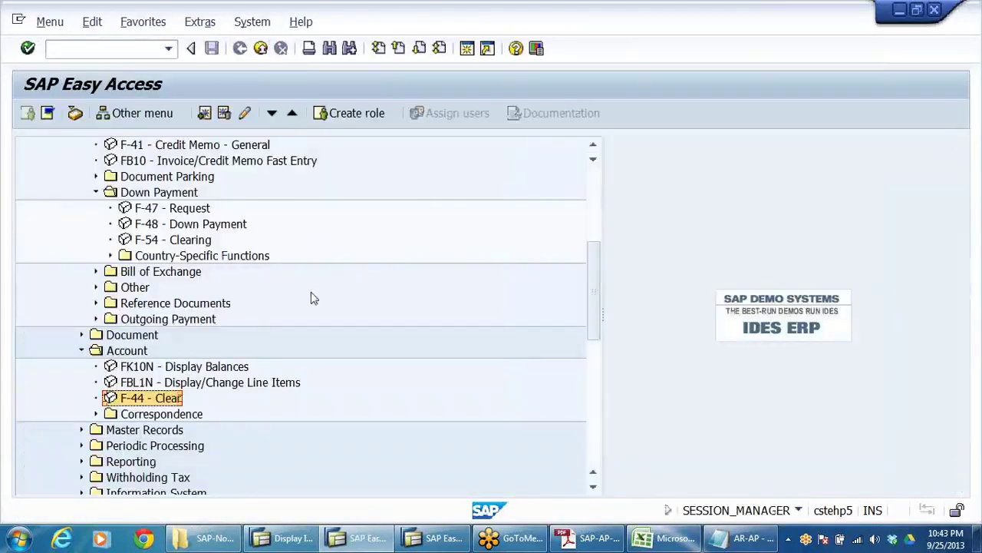
Step: Run FK10N for PQR RM SUPPLIERS in fiscal year 2013, check the period 6 items' clearing status and go back to the balances
click(178, 319)
click(160, 369)
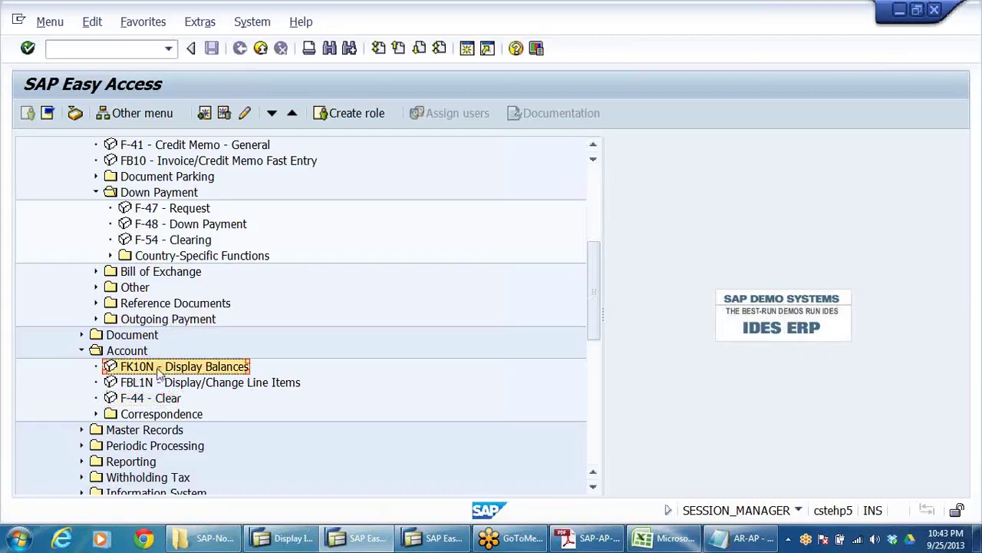
double_click(159, 369)
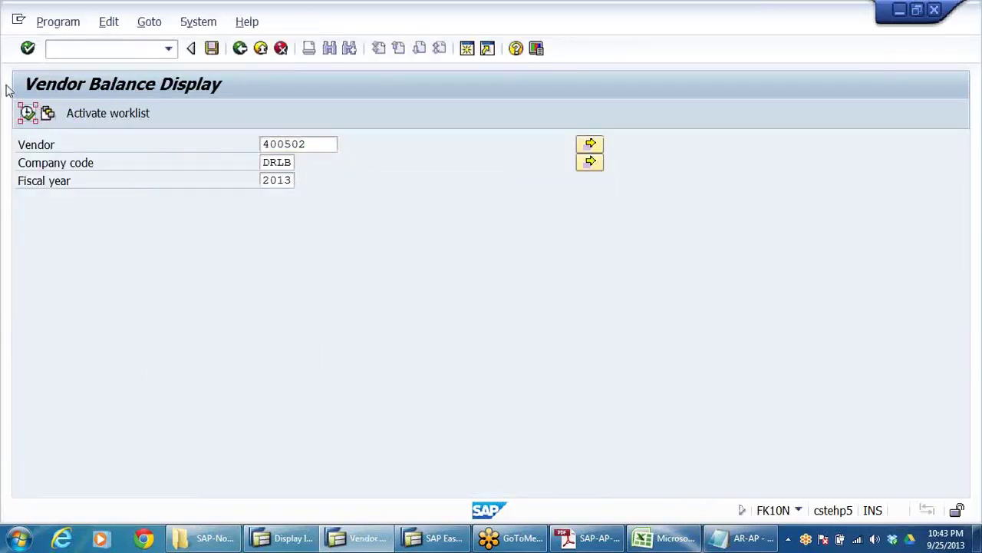
click(28, 114)
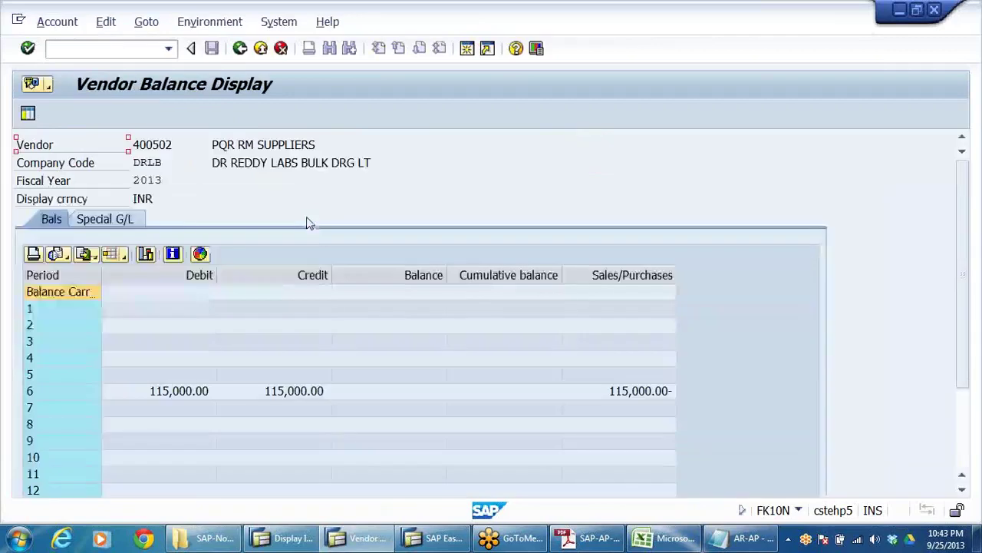
click(311, 397)
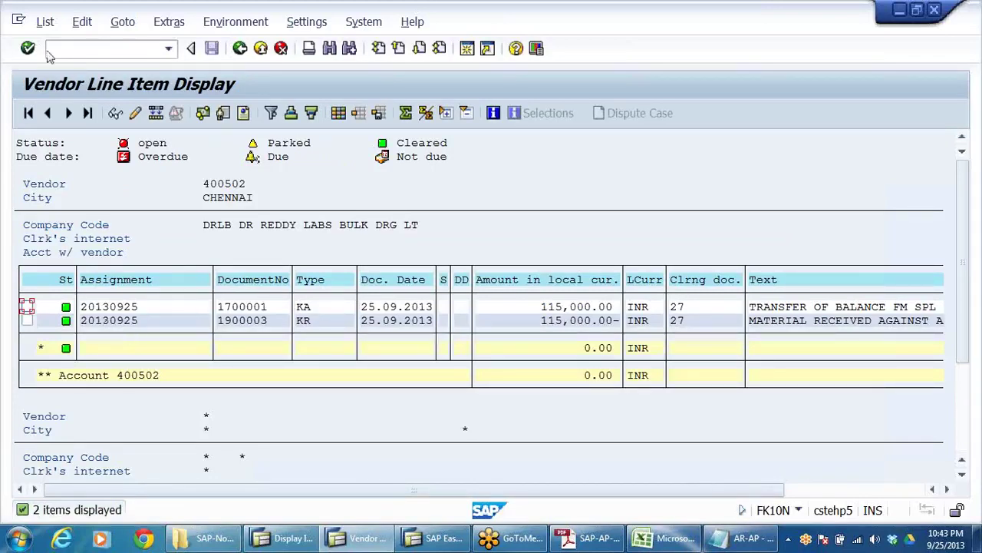
click(259, 47)
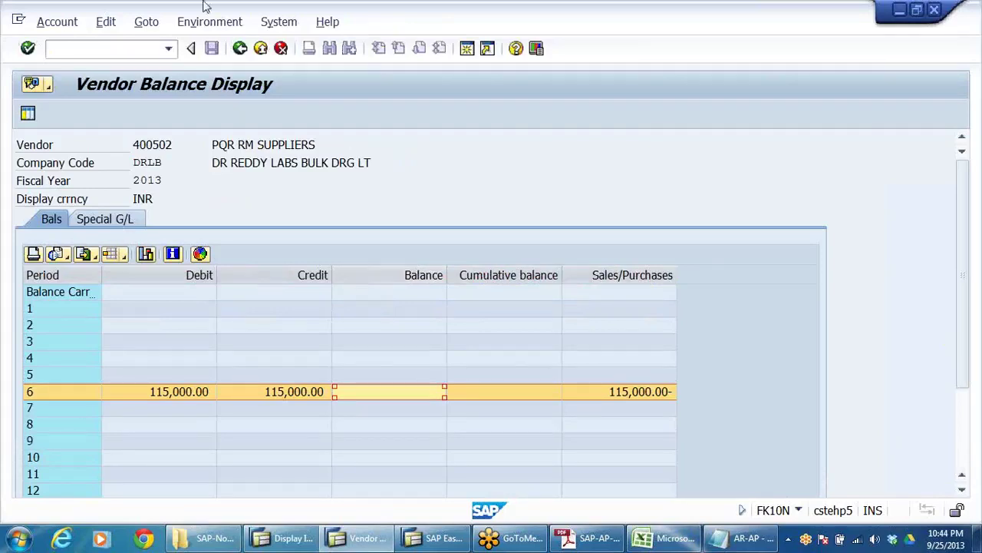
Step: Switch to the Accounts Payable notes in Adobe Reader and review the topics from vendor invoice posting through Automatic Payment Program
click(591, 540)
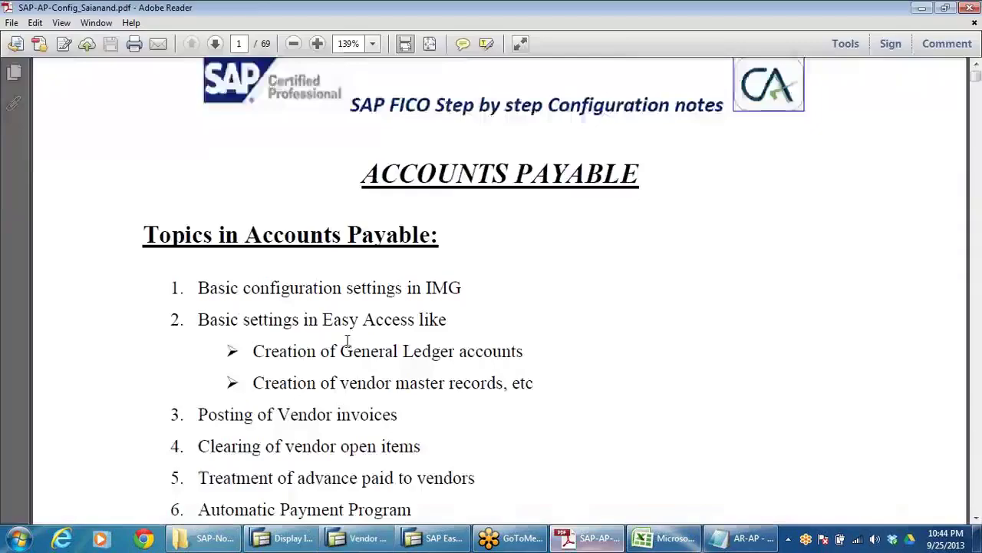
scroll(329, 333, down, 4)
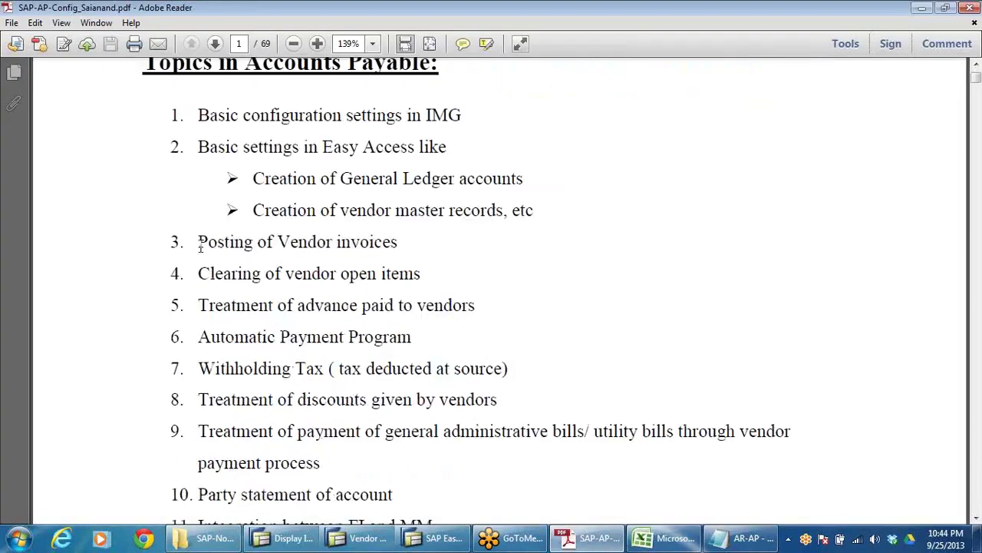
drag(200, 246, 435, 252)
click(292, 285)
drag(209, 338, 413, 338)
click(421, 335)
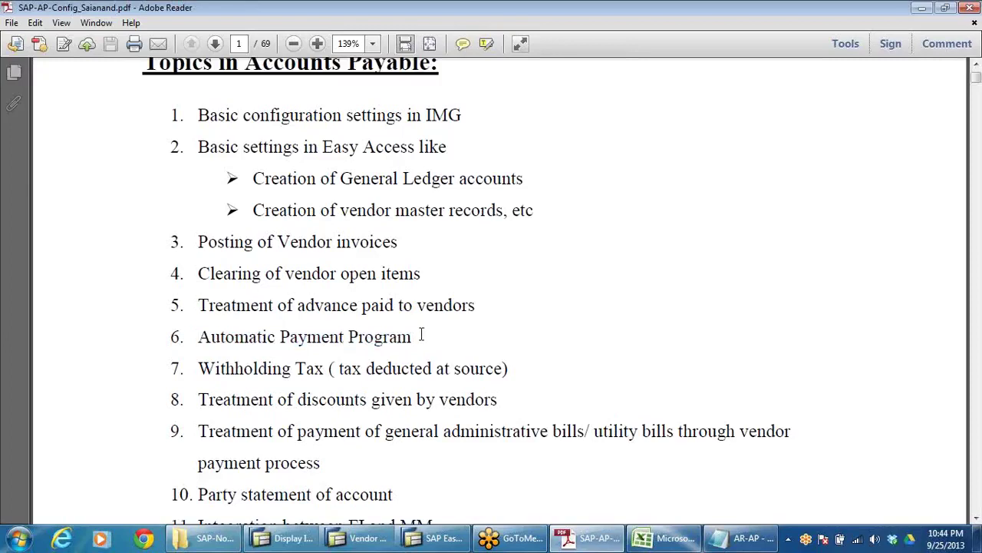